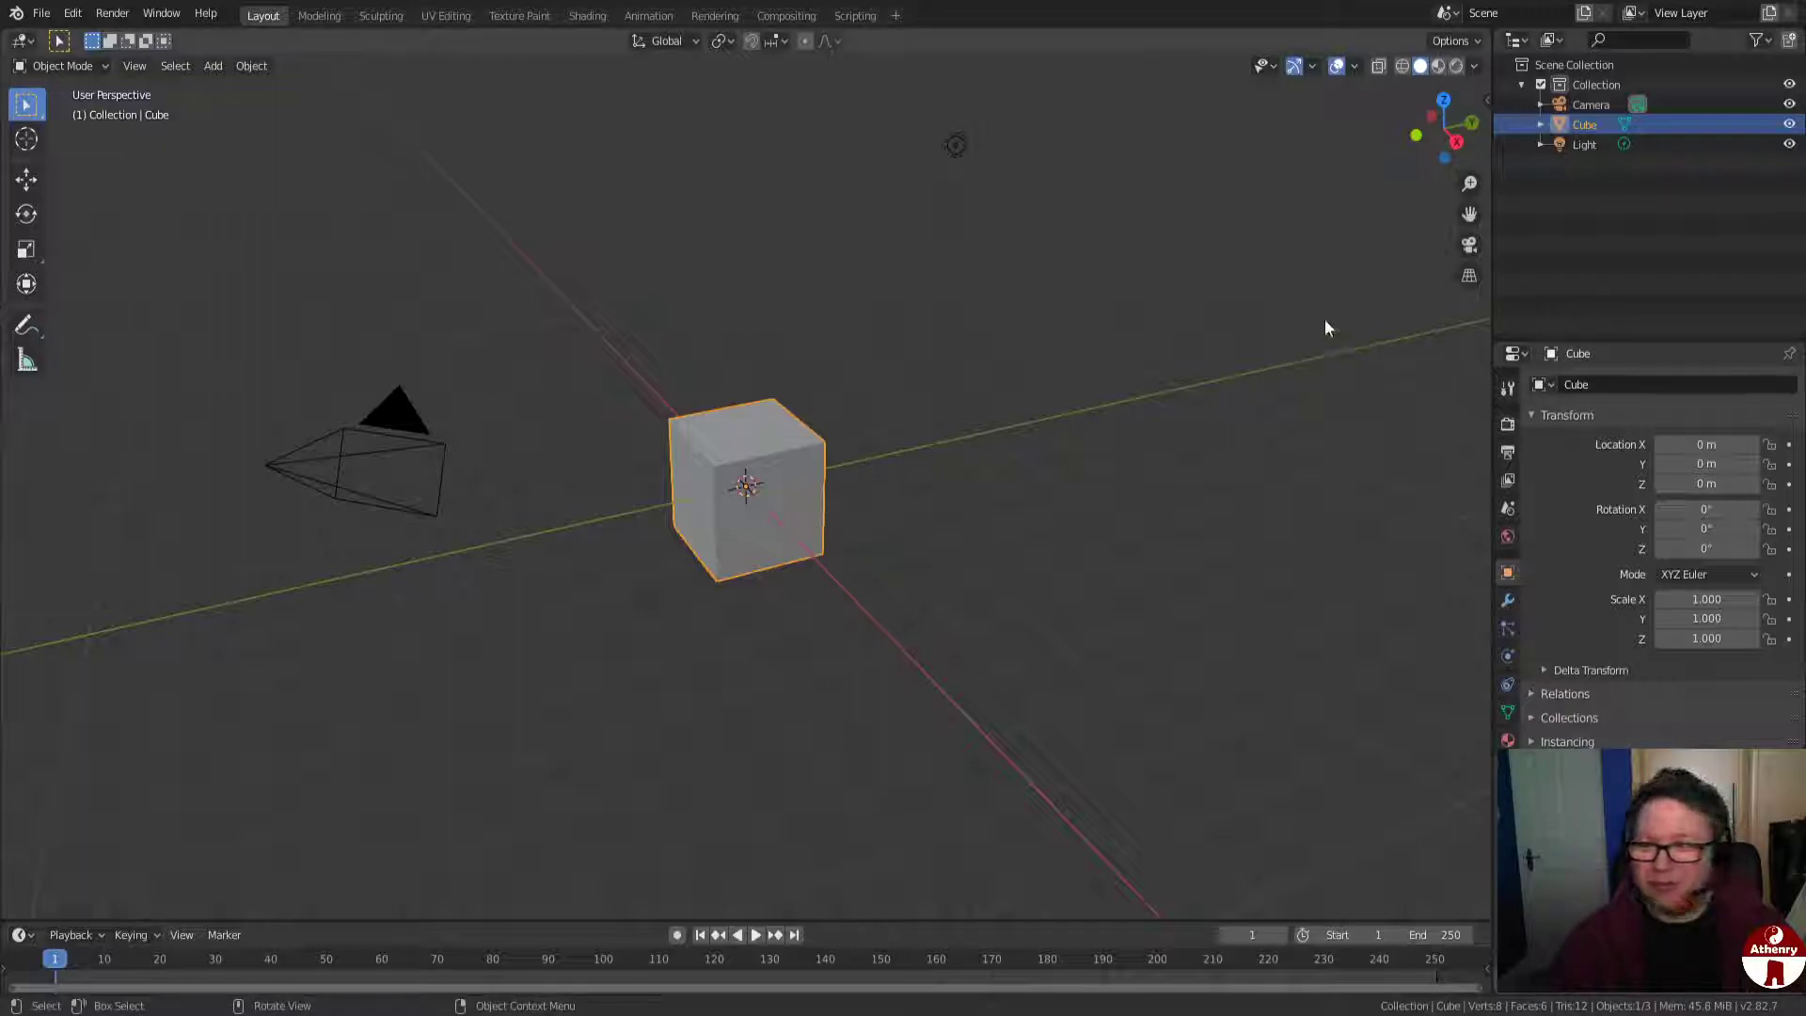
Enable the Screencast Keys overlay in the 3D viewport, keeping its default settings, and hide the sidebar.
left_click(1485, 98)
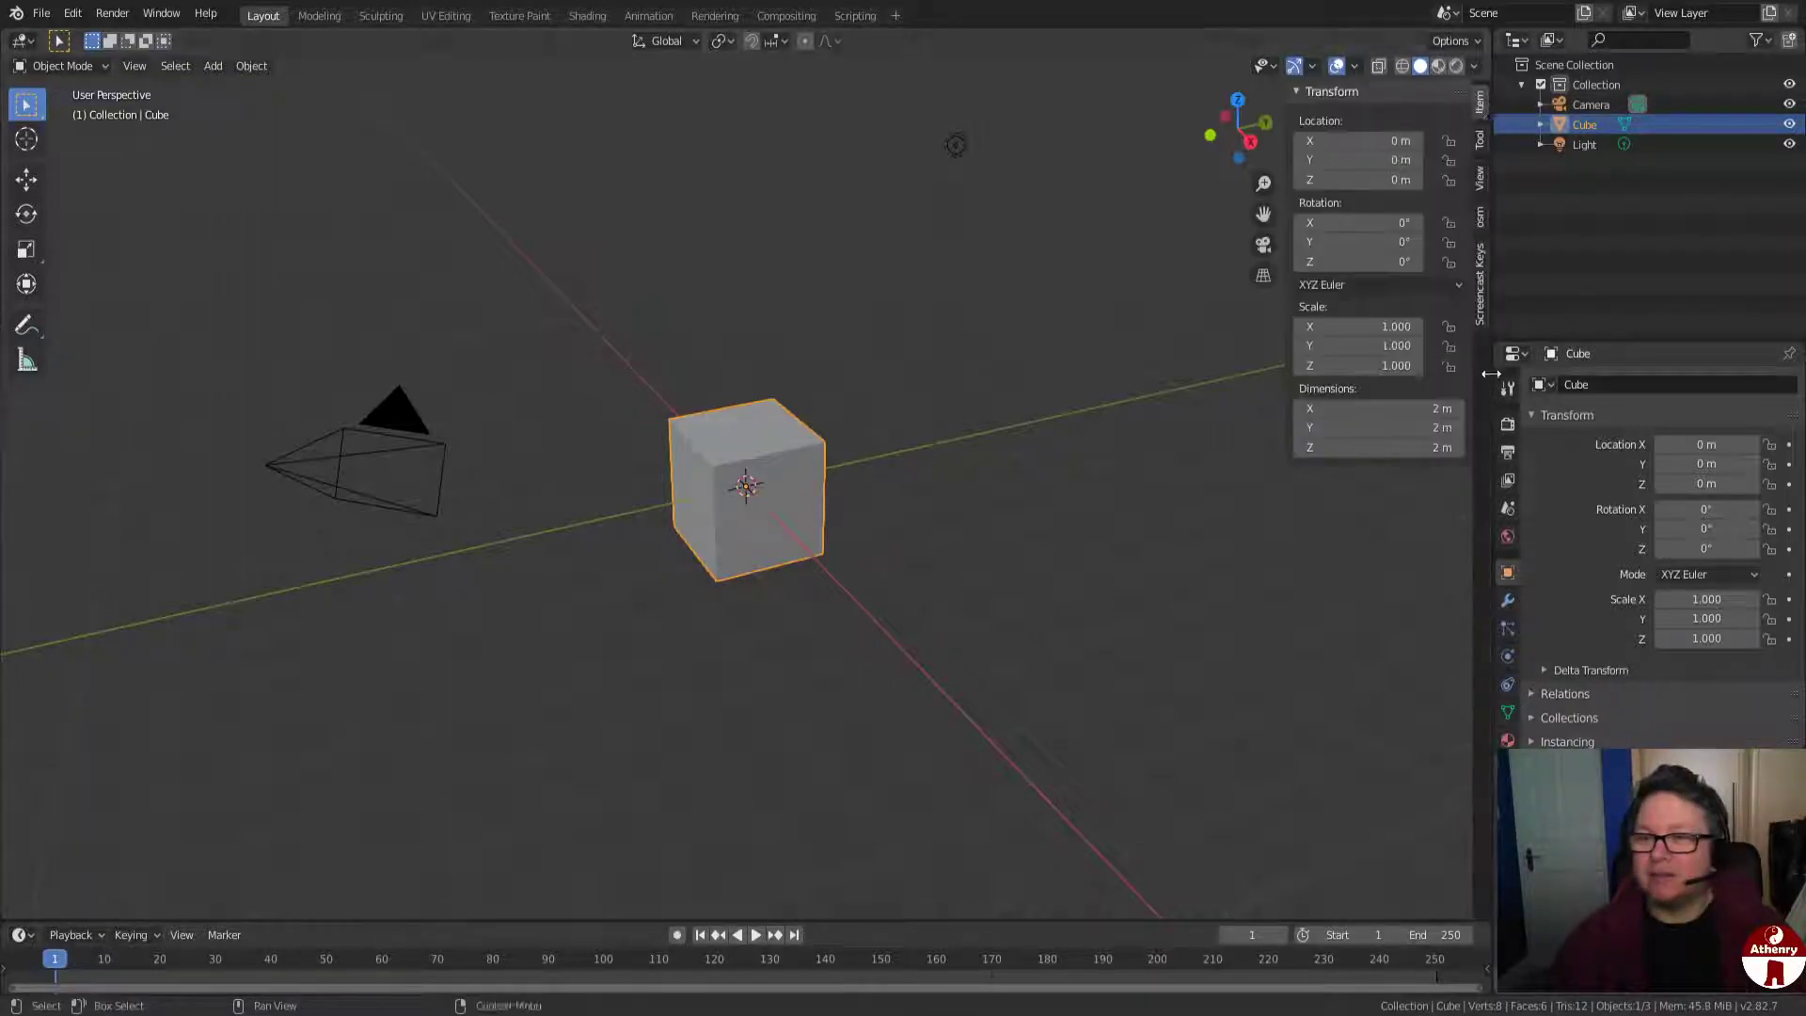
left_click(1479, 285)
left_click(1312, 92)
left_click(1065, 246)
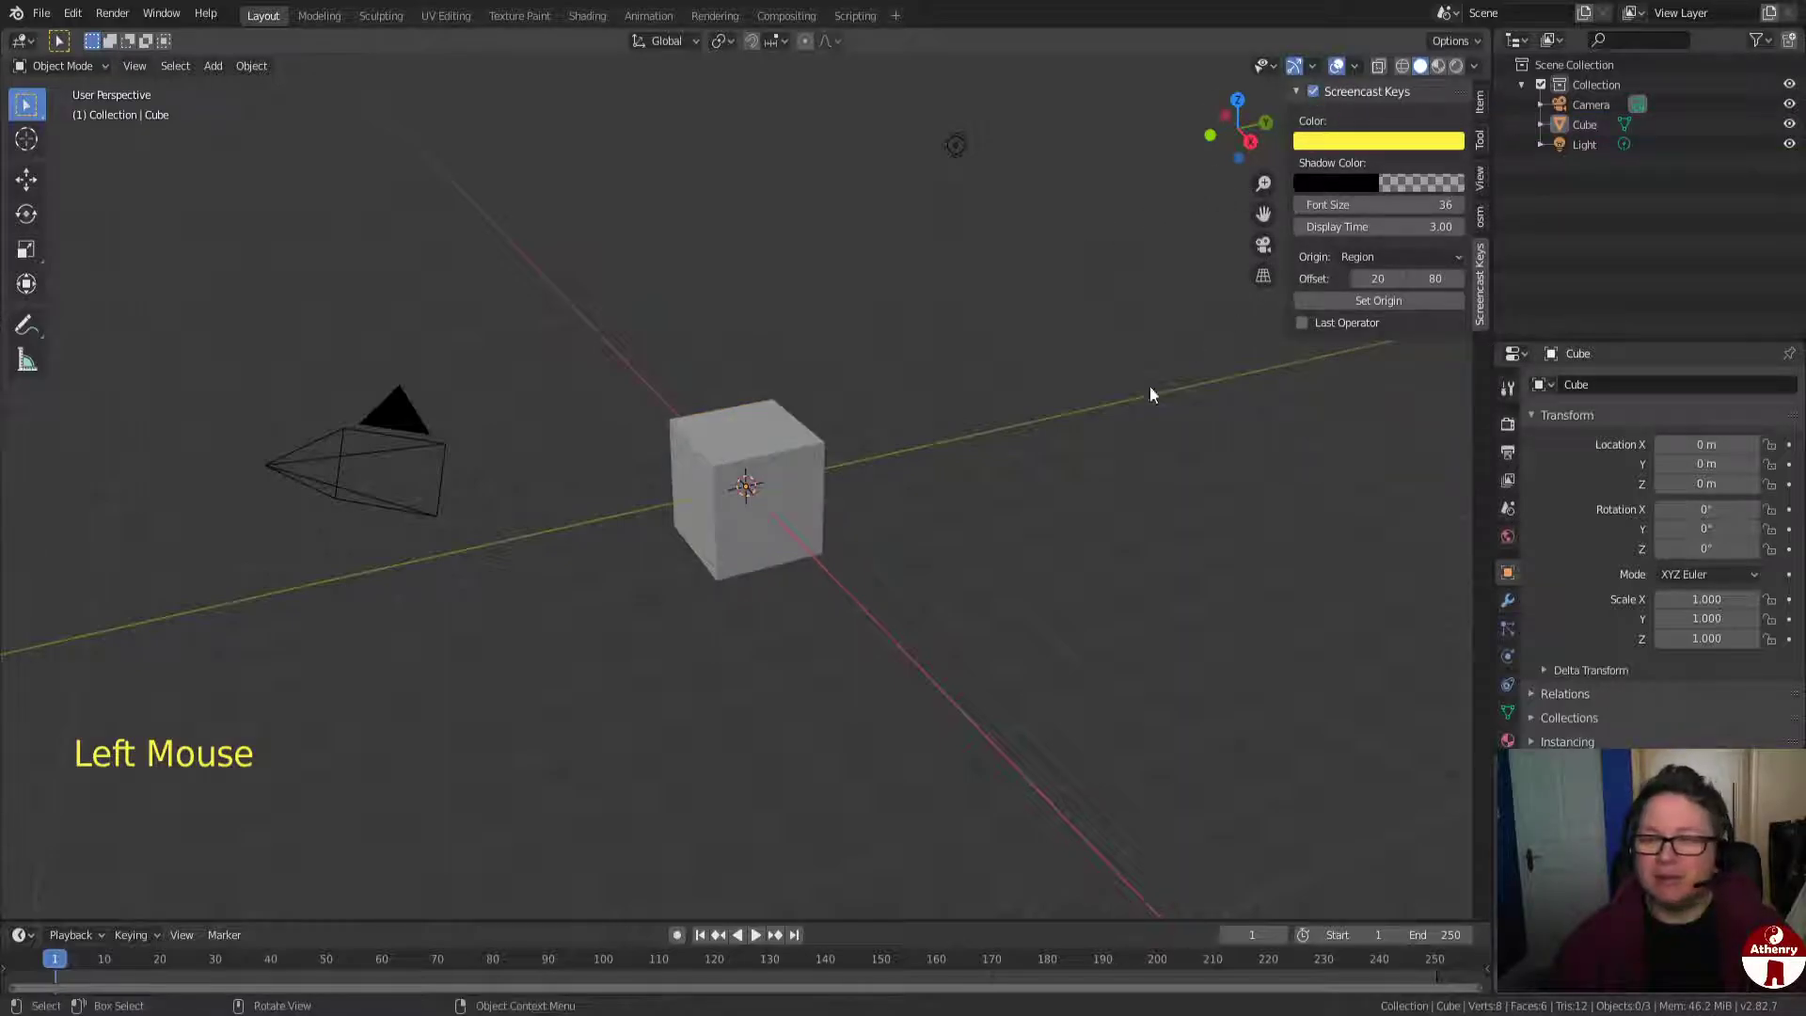
key("n")
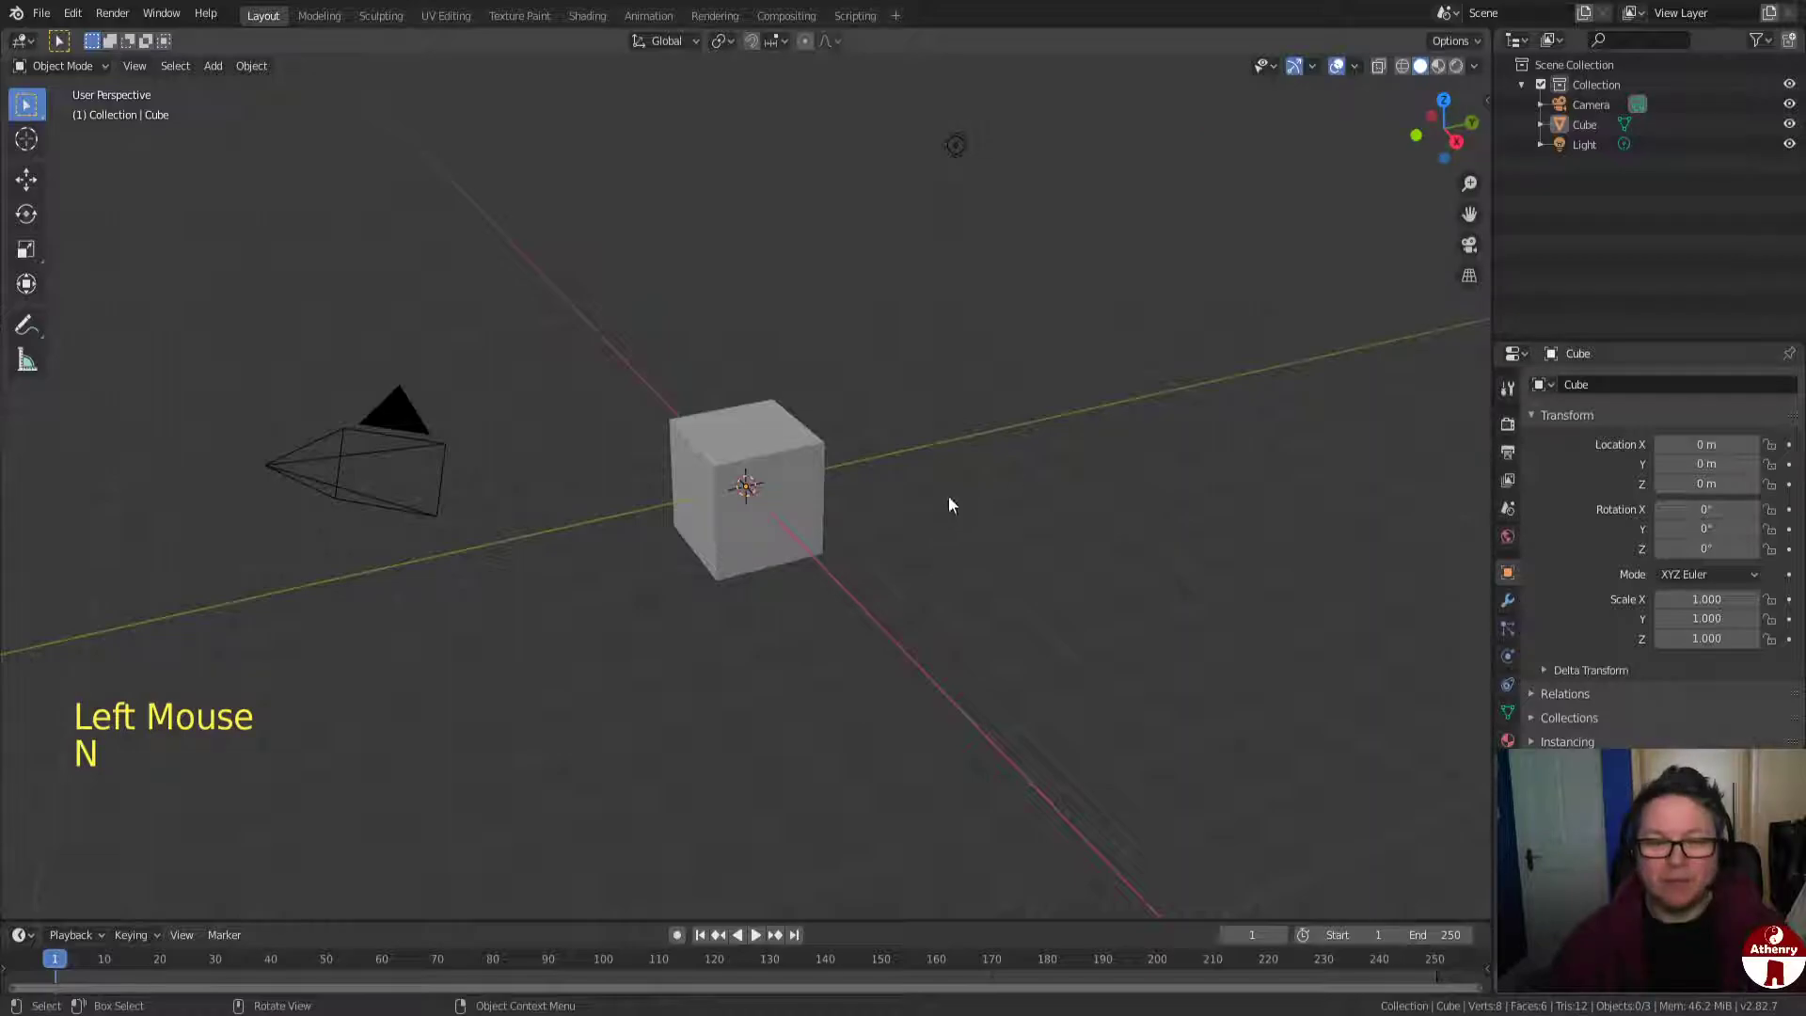
Delete the default cube from the scene.
left_click(804, 467)
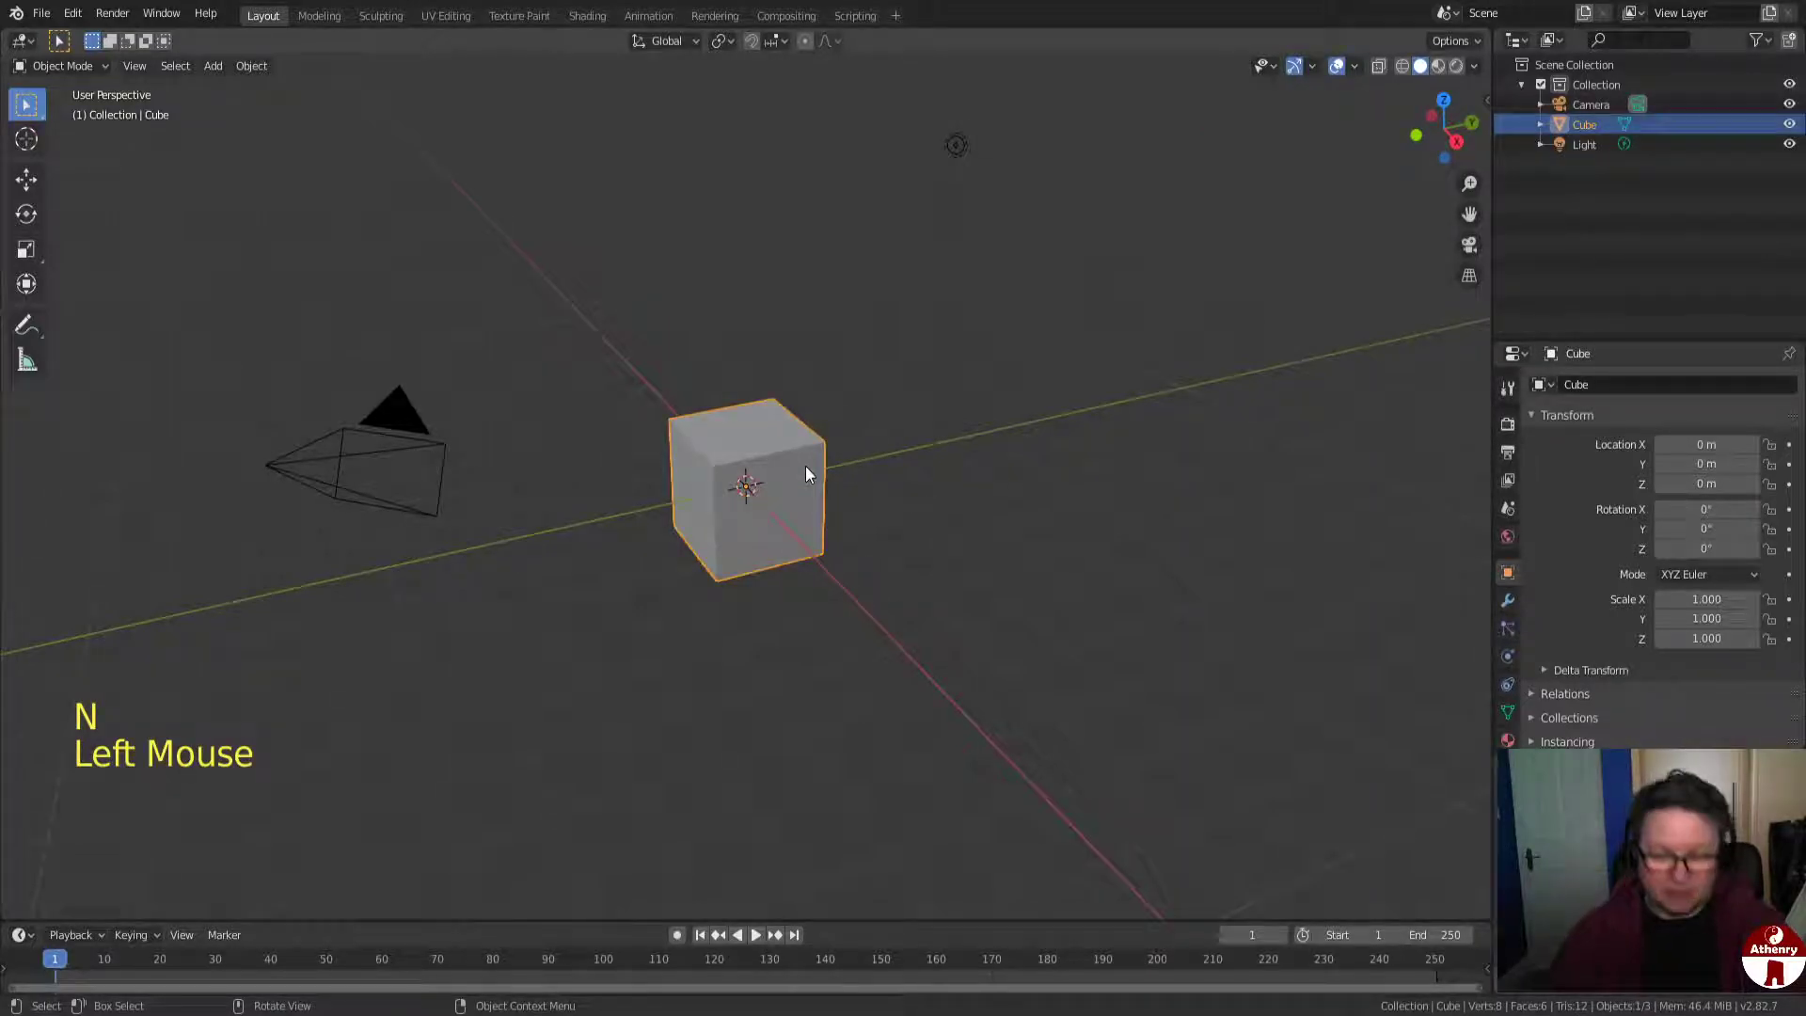
key("x")
left_click(754, 467)
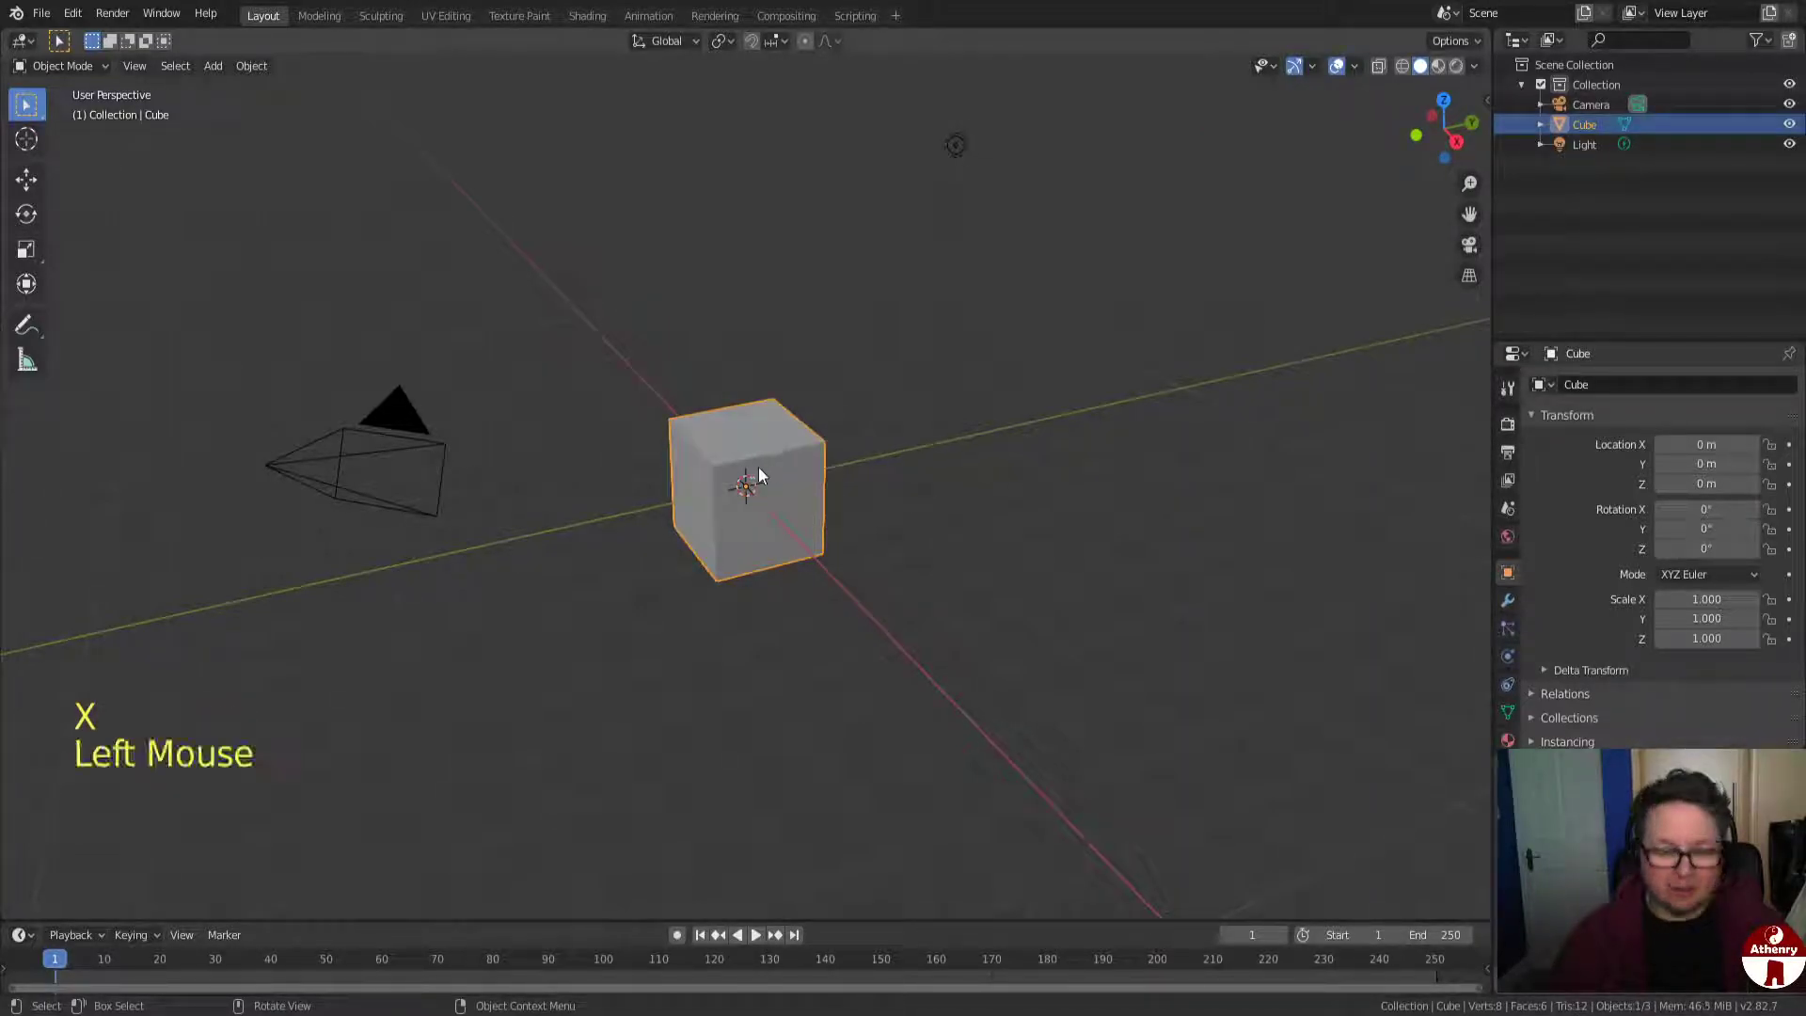
key("x")
left_click(773, 472)
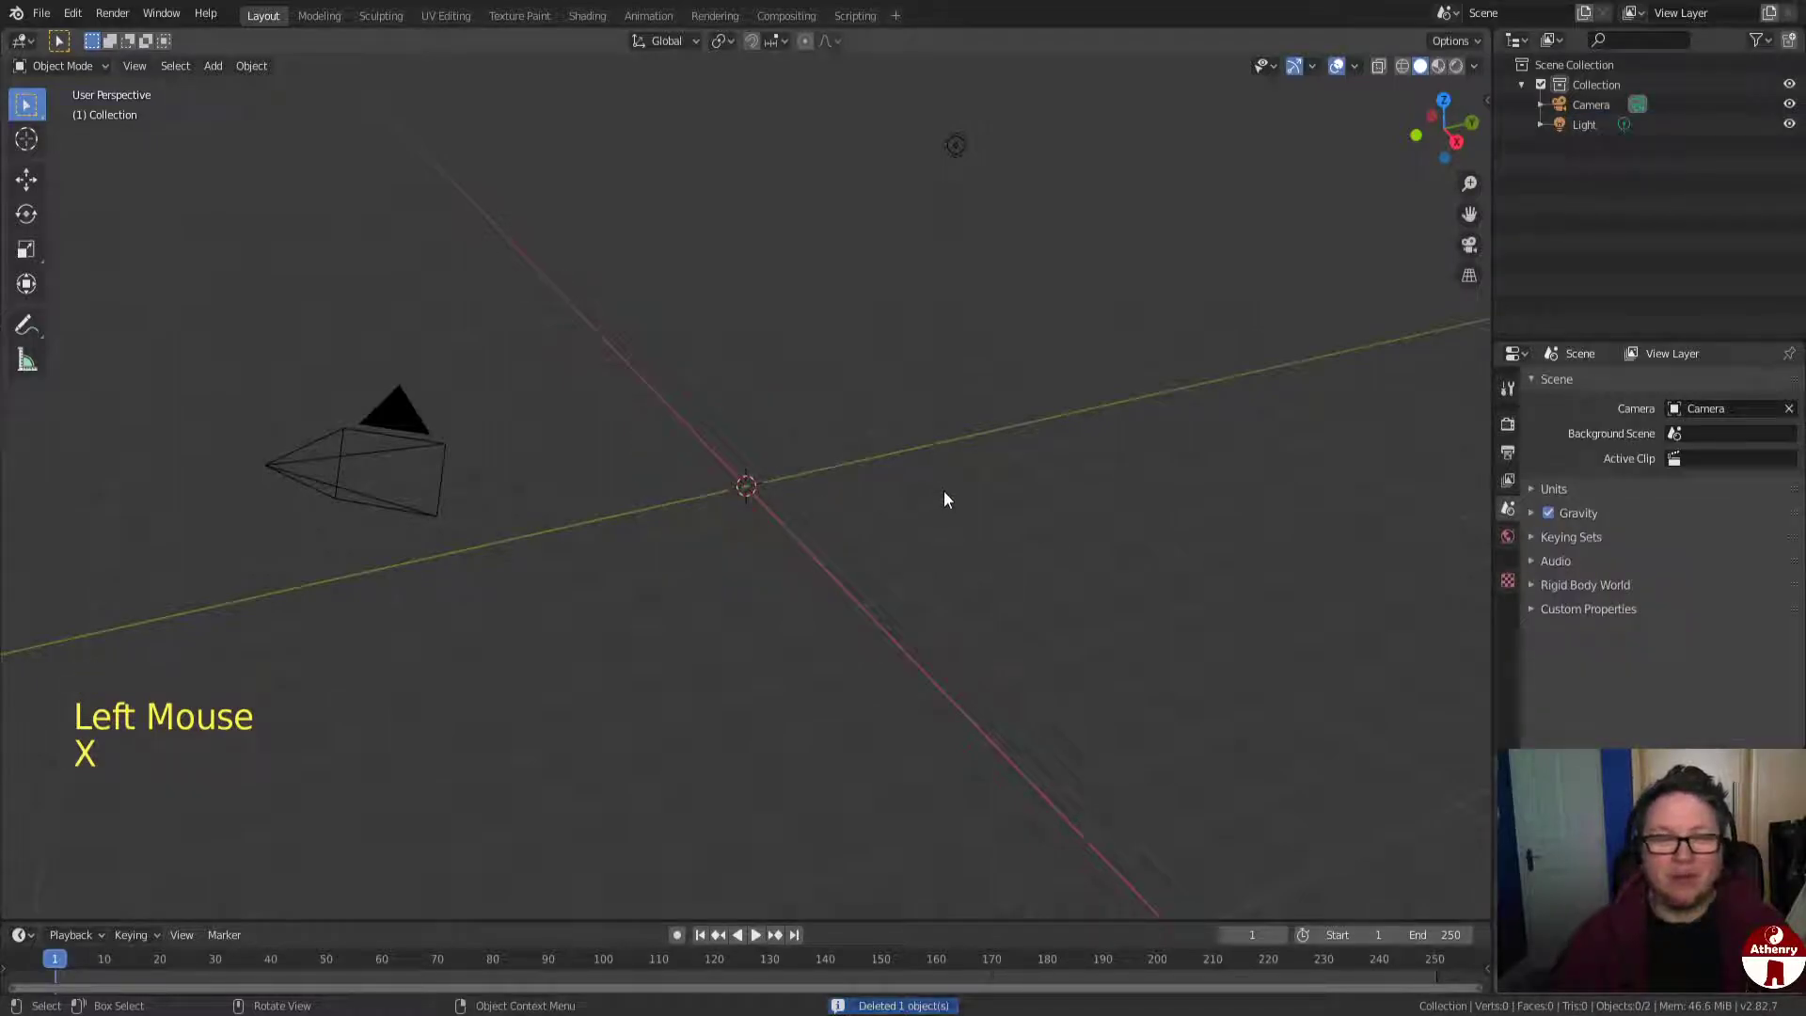
Add a plane mesh at the world origin.
left_click(214, 65)
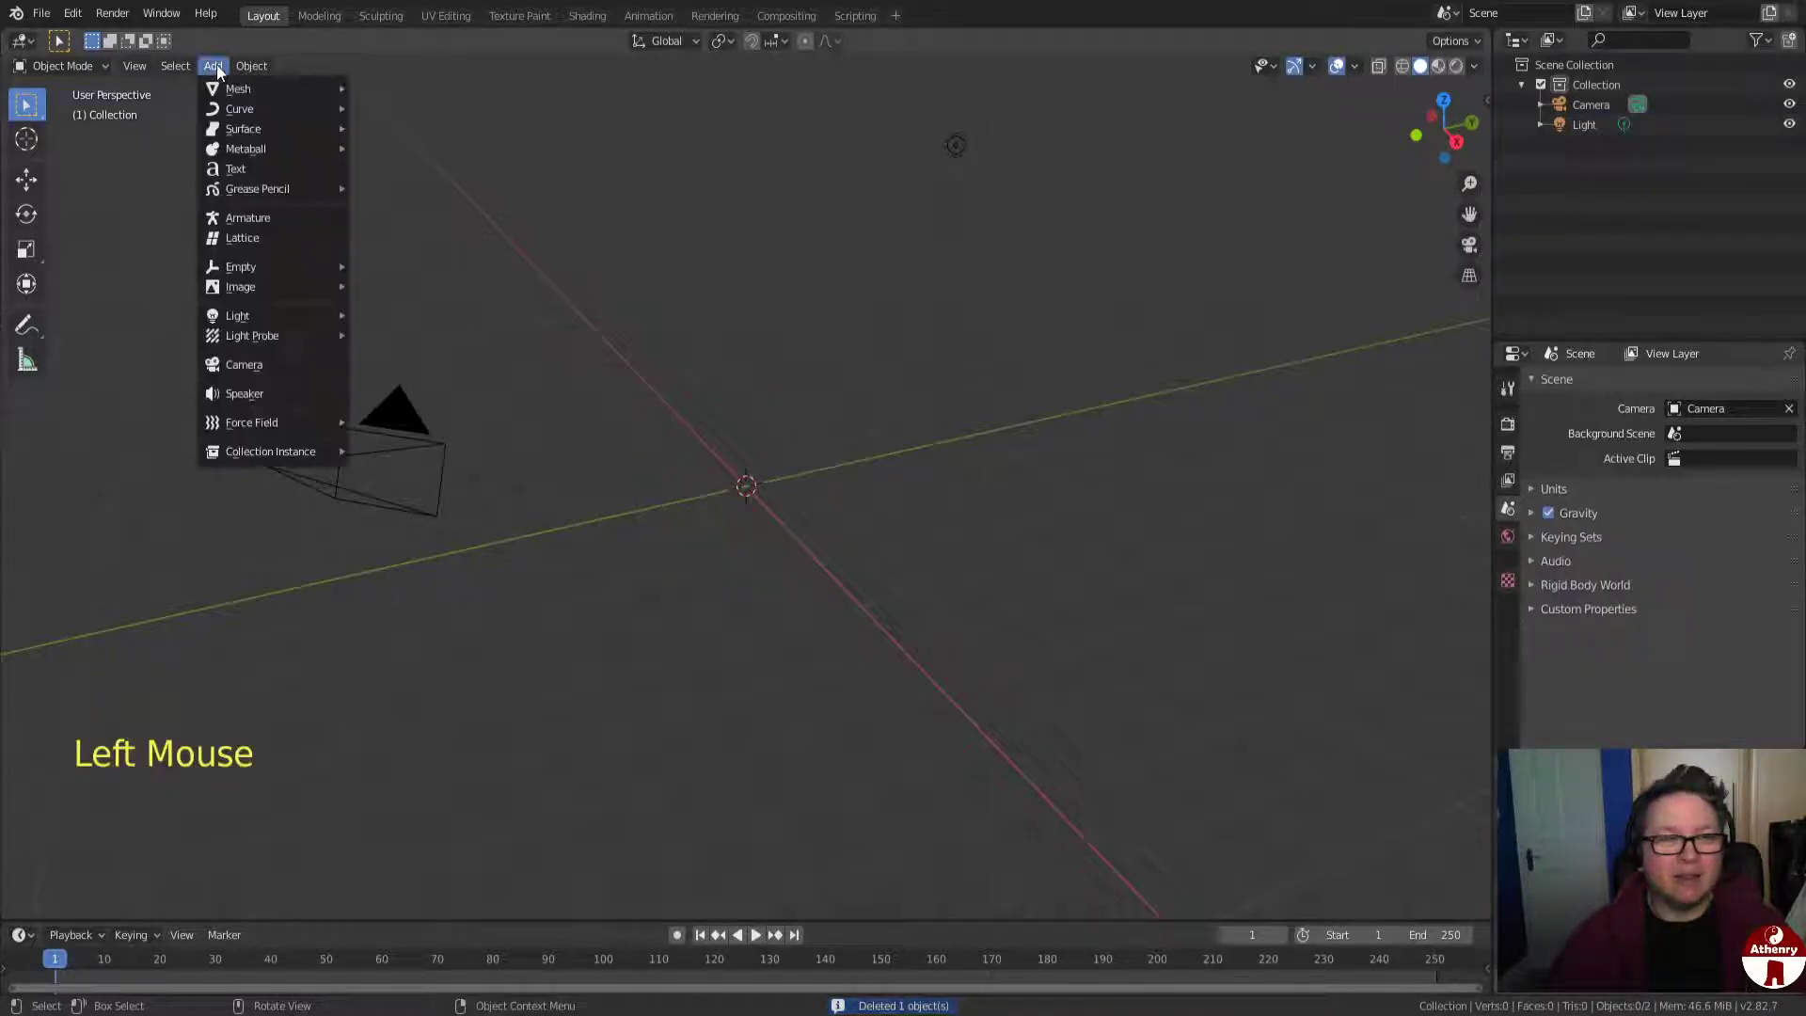
mouse_move(230, 91)
left_click(420, 94)
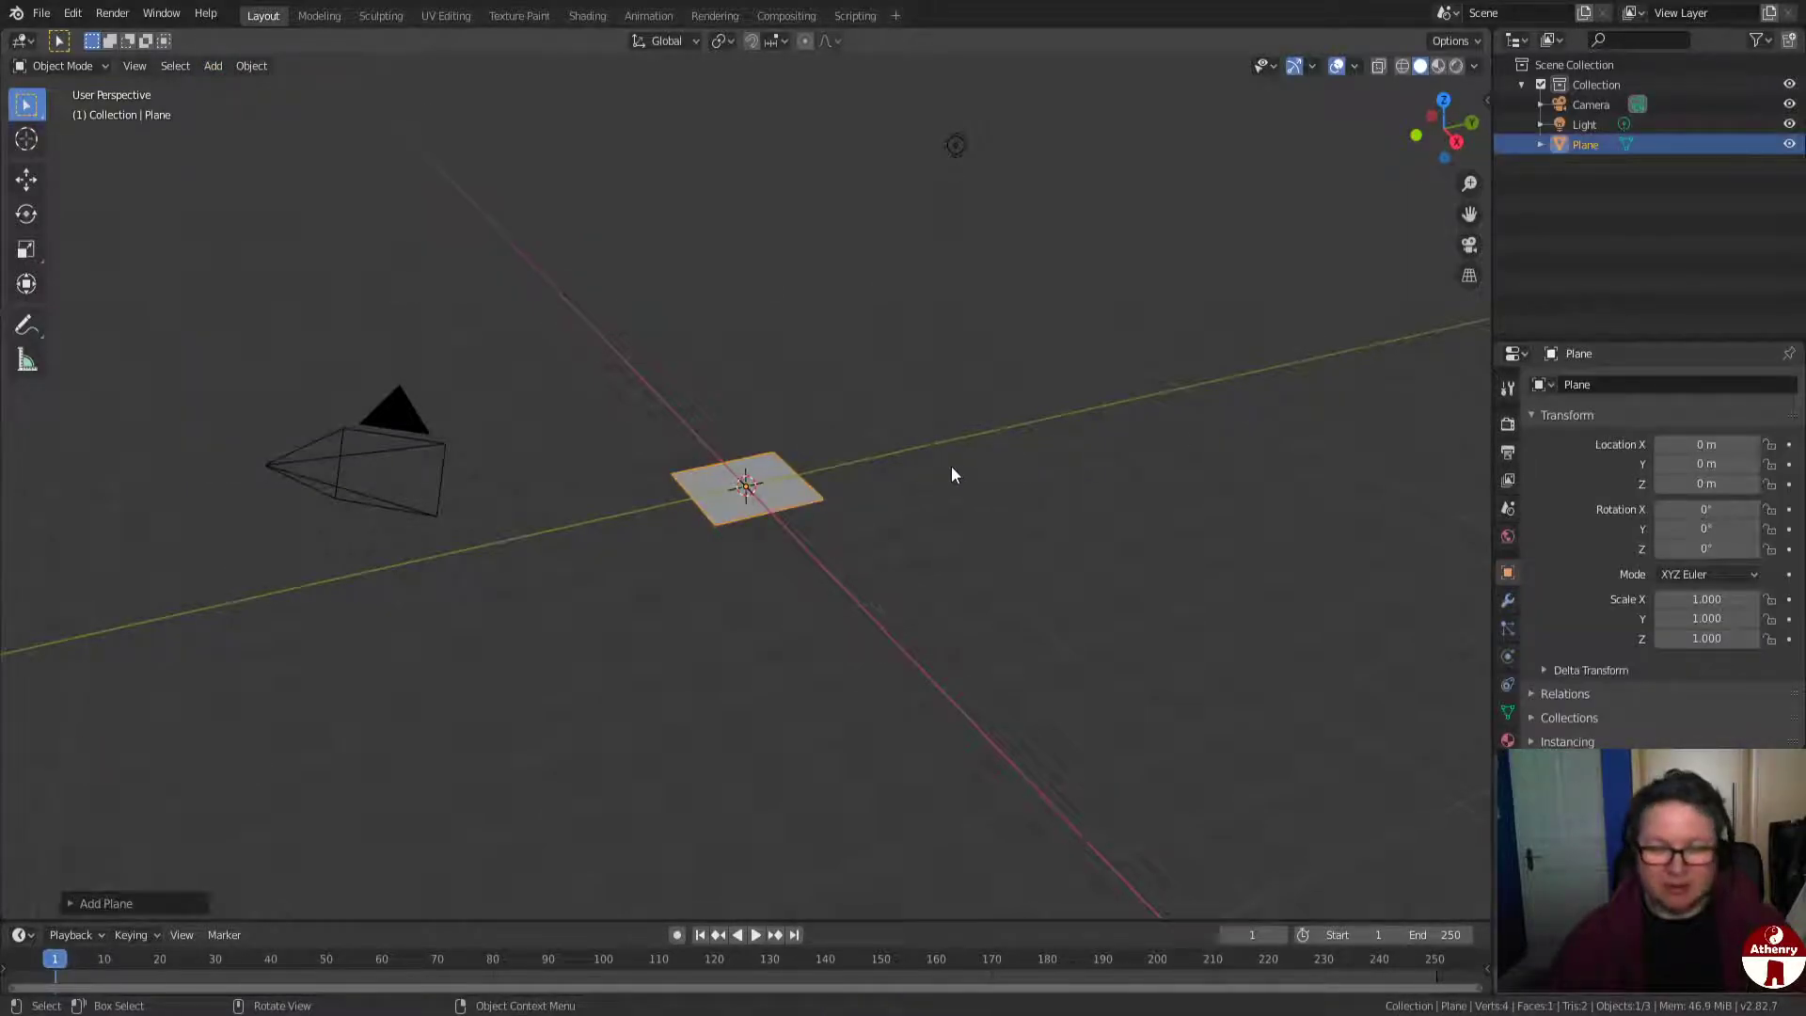
Scale the plane's geometry up by a factor of 100 in Edit Mode, and return to Object Mode.
key("Tab")
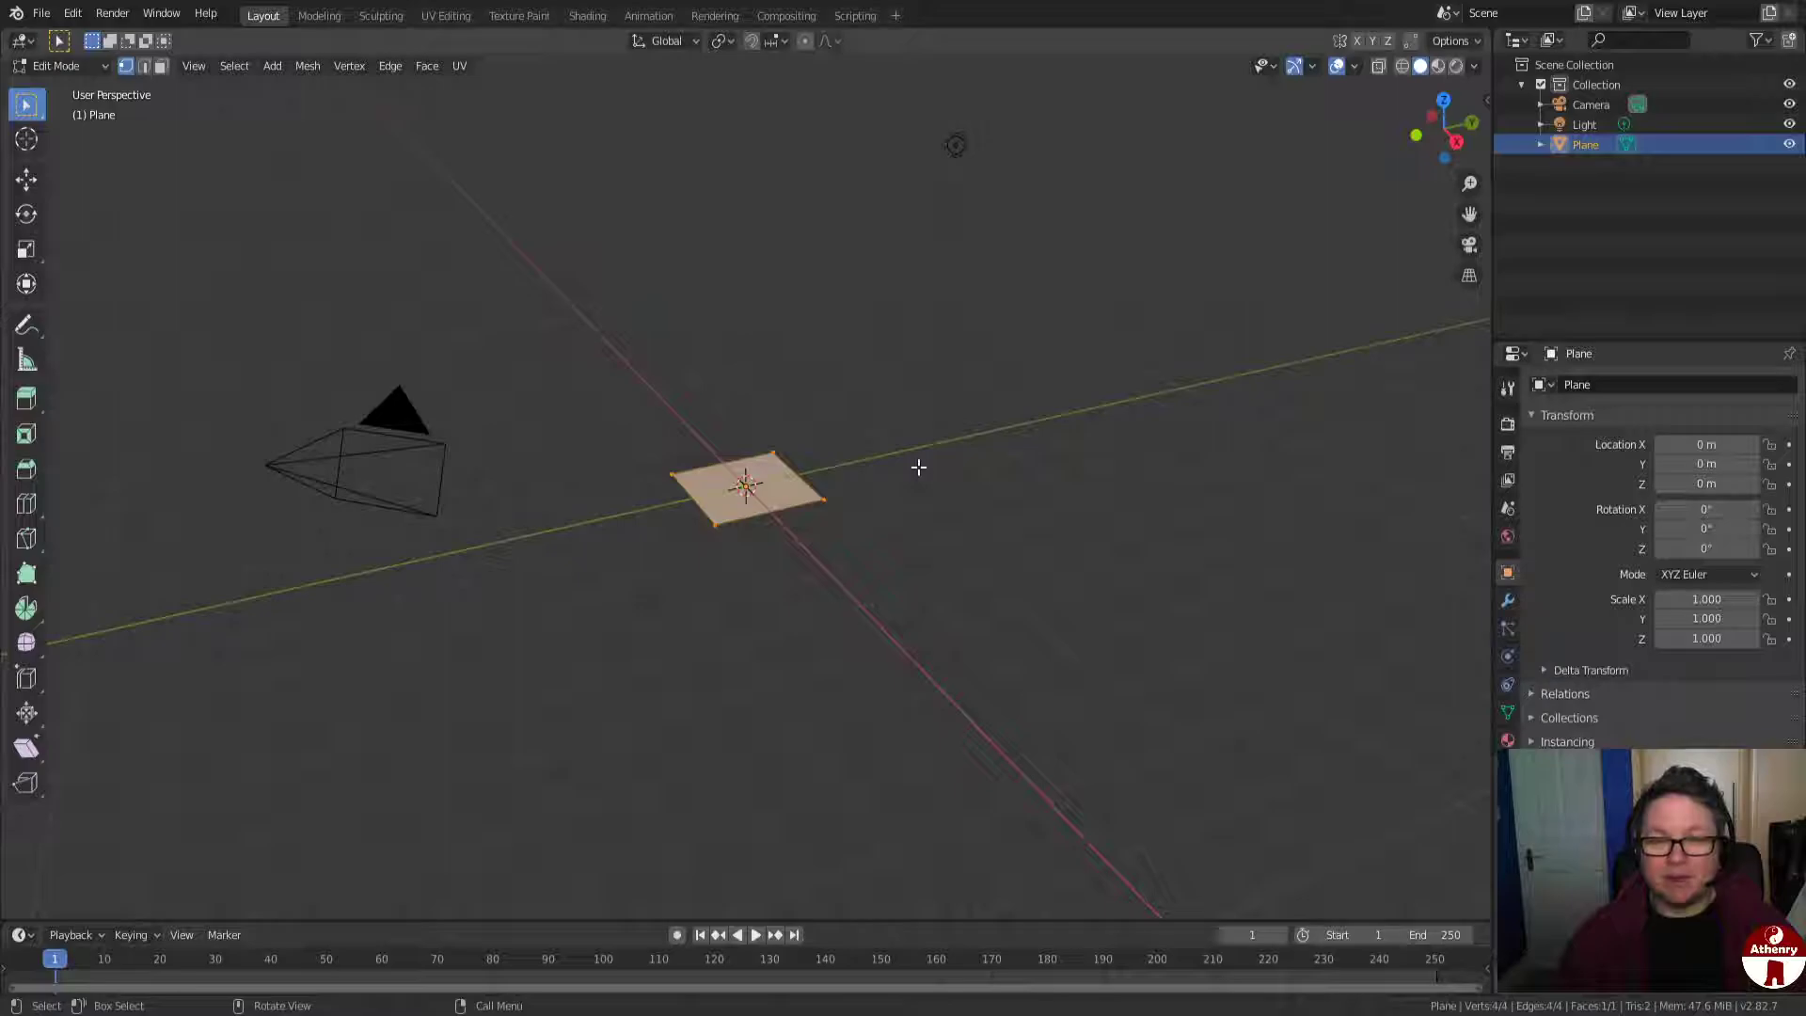
type("s100")
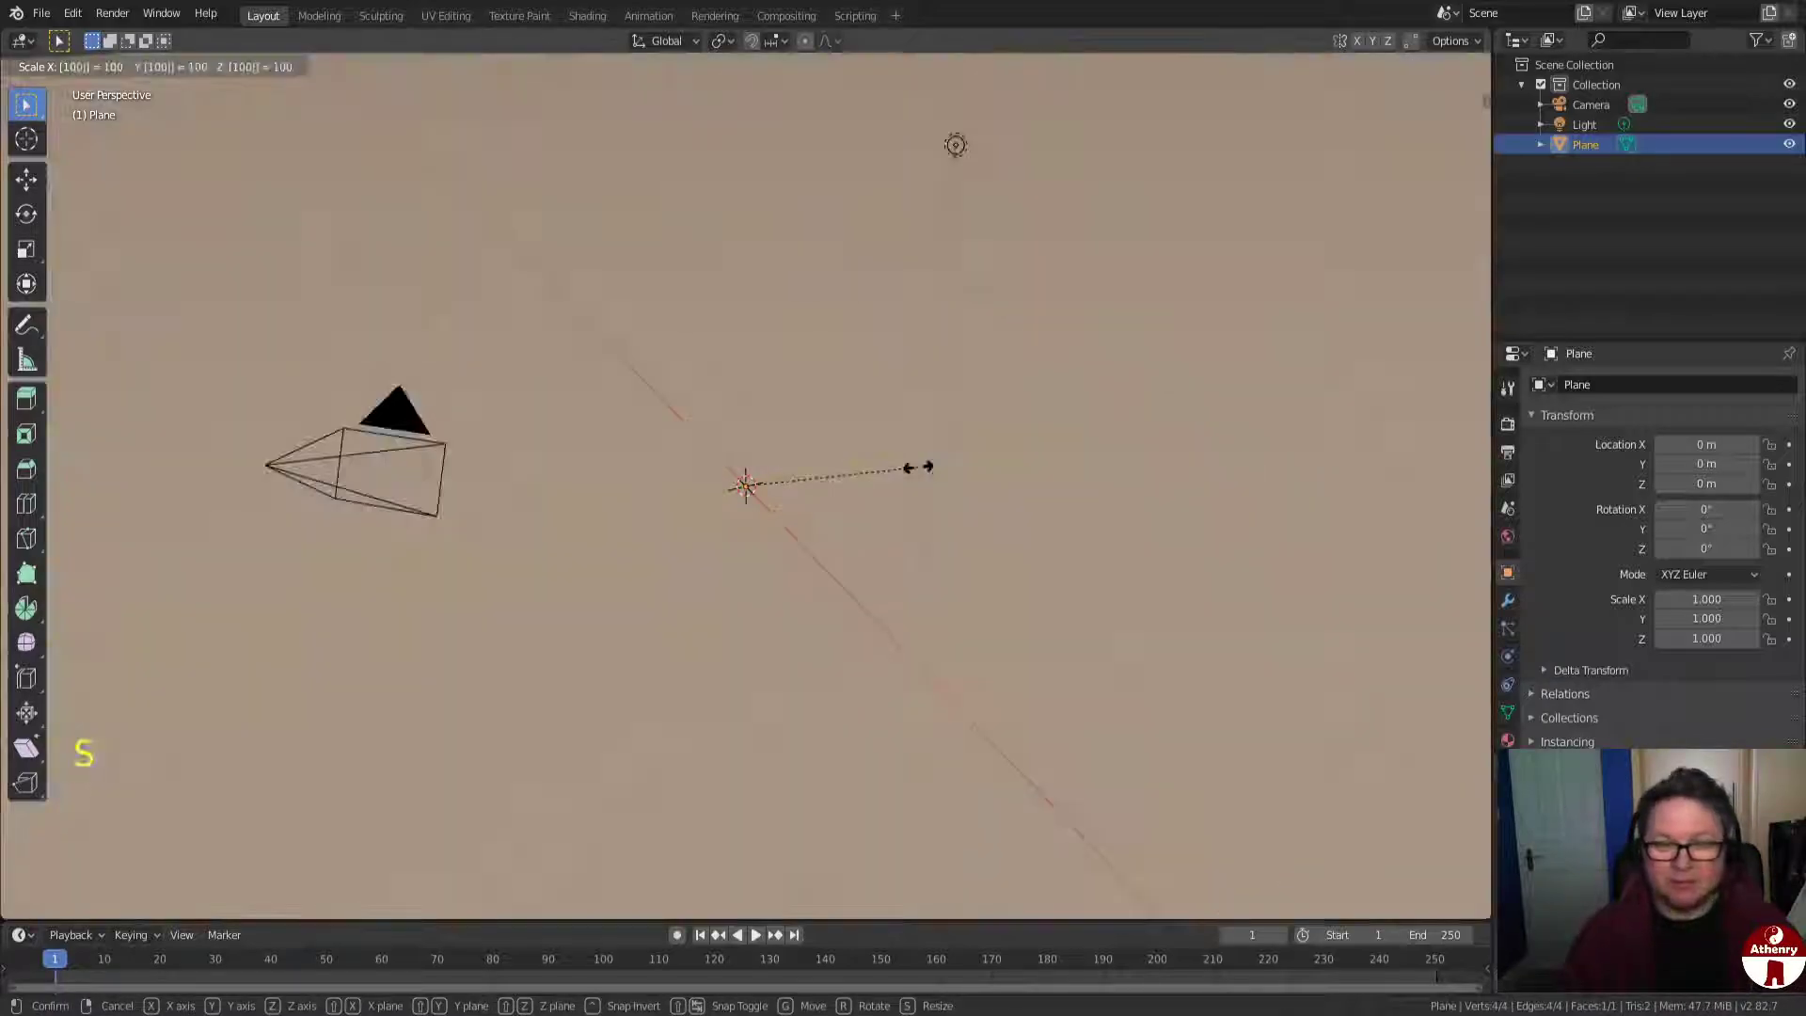
key("Return")
scroll(746, 409, "down", 2)
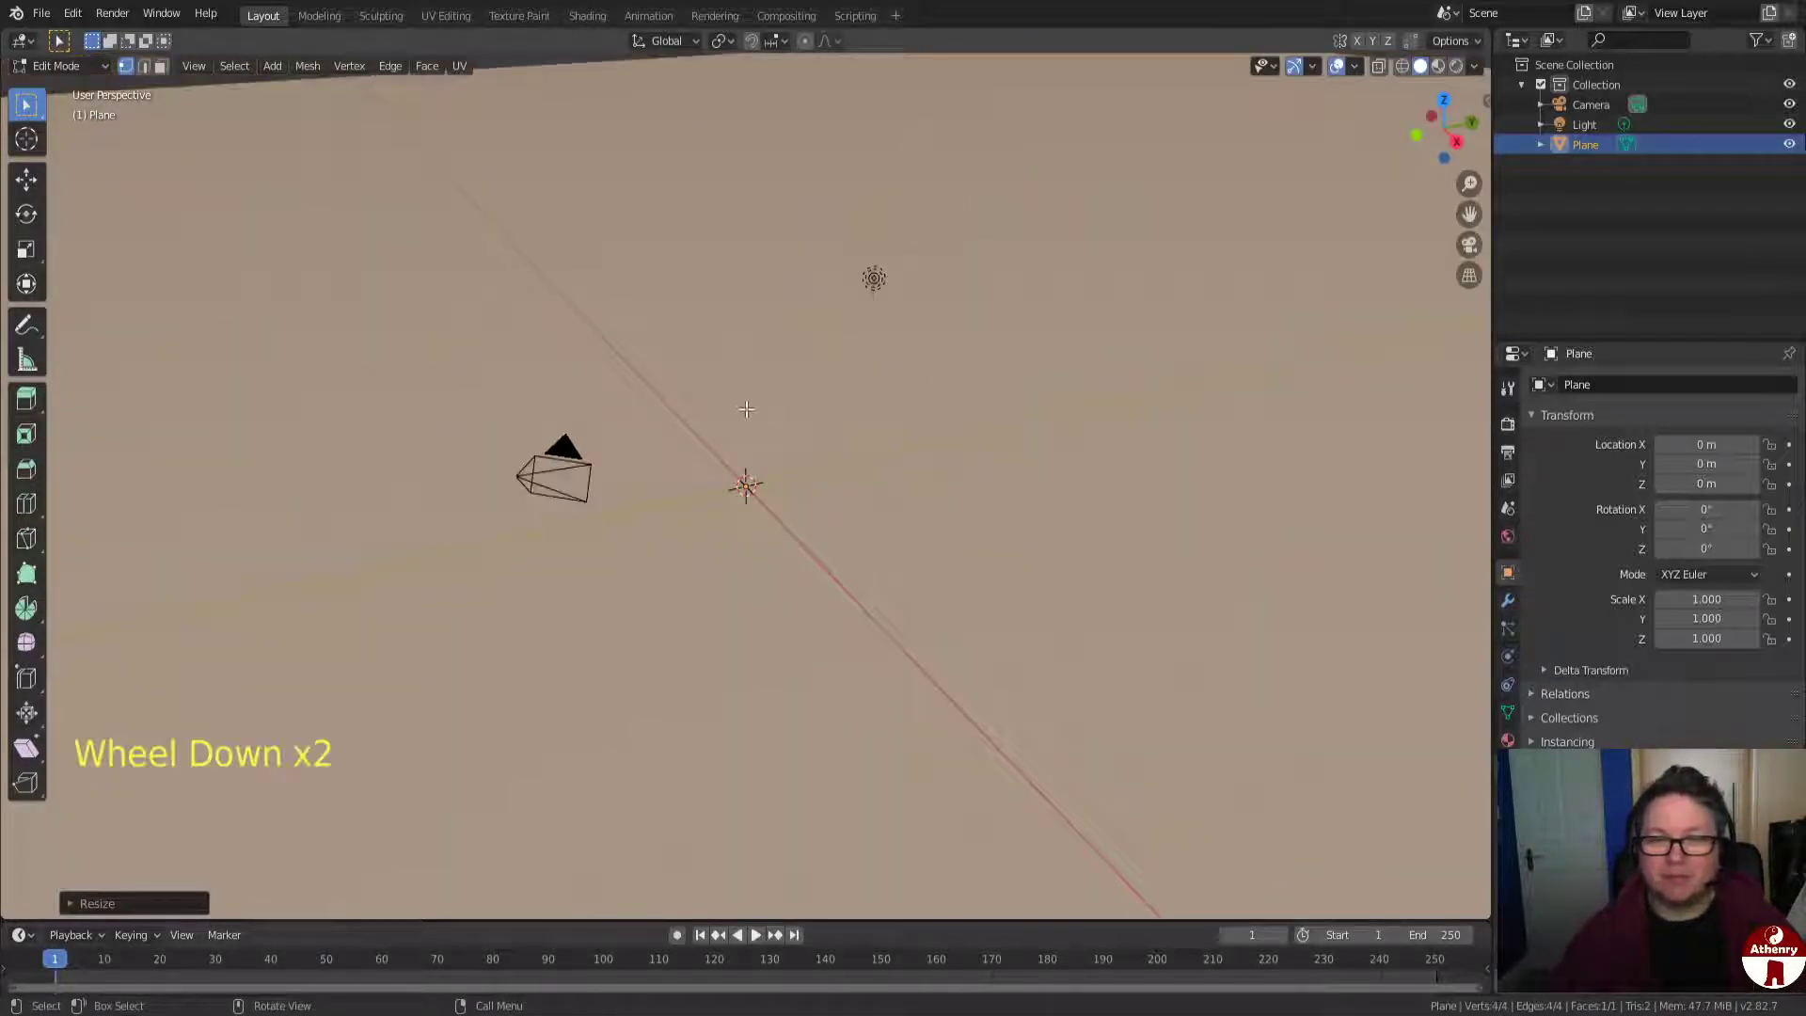
scroll(746, 409, "down", 15)
scroll(763, 440, "up", 2)
scroll(764, 440, "down", 1)
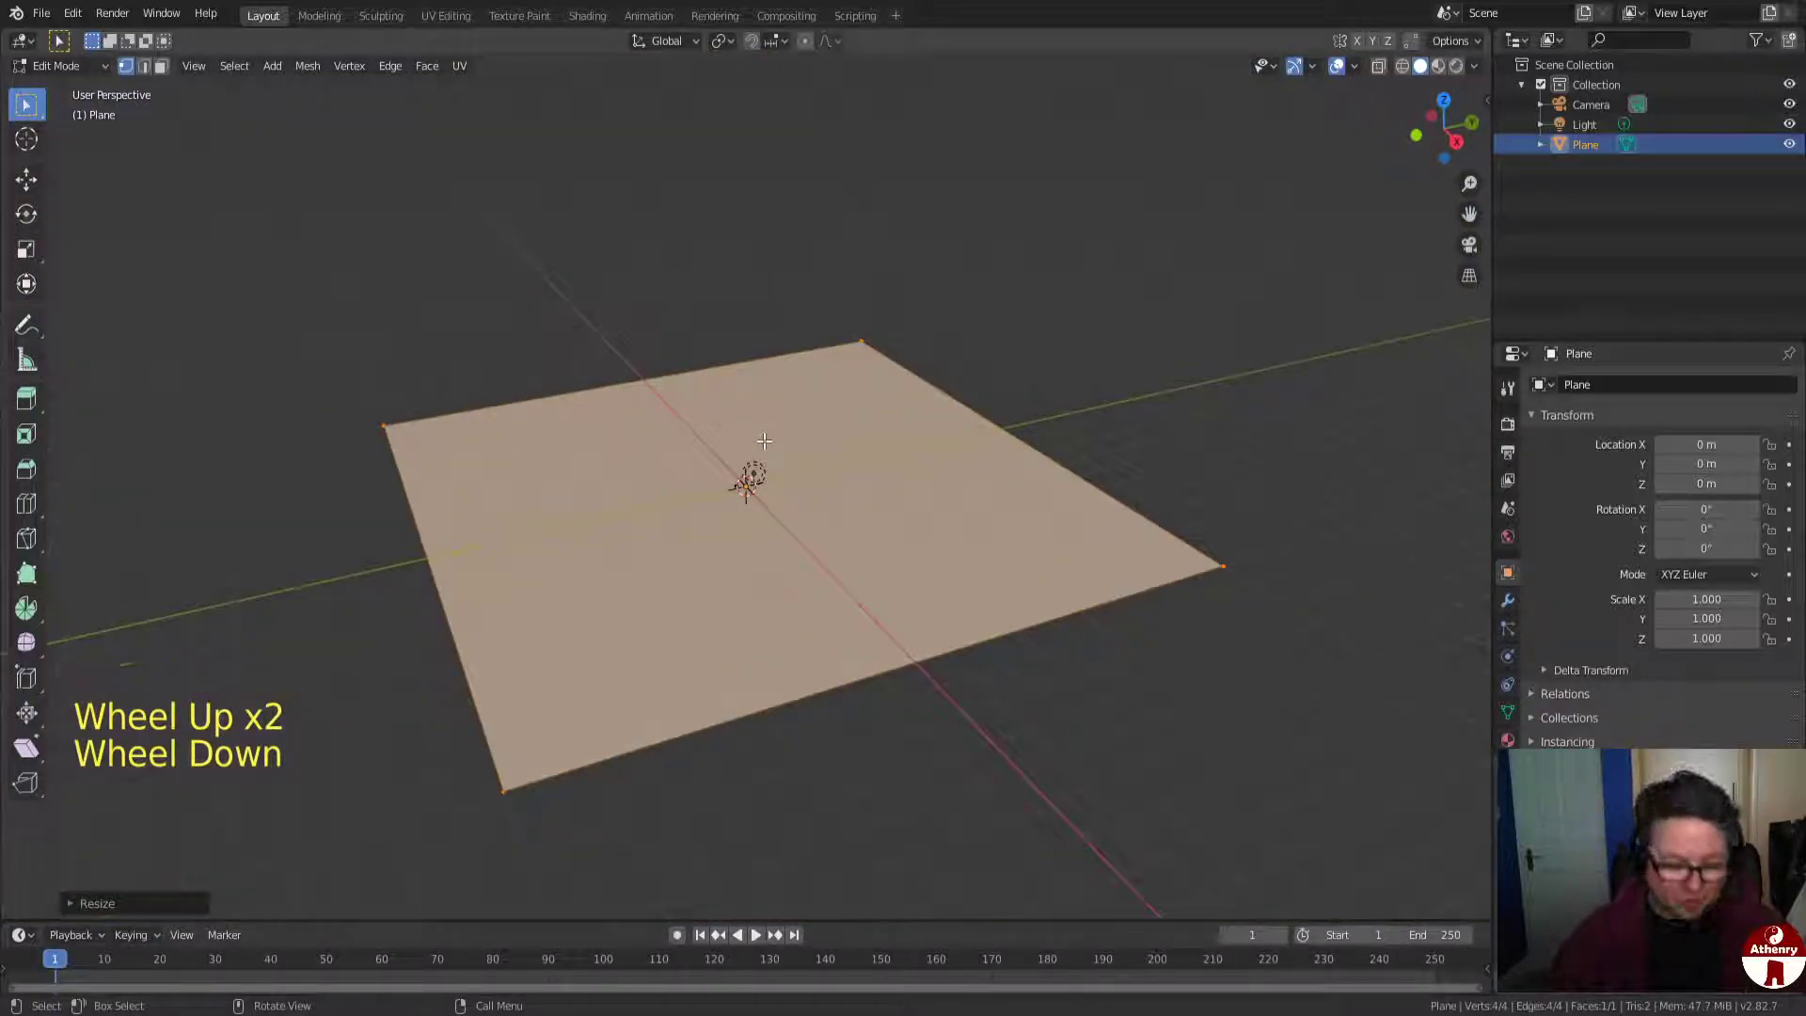
key("Tab")
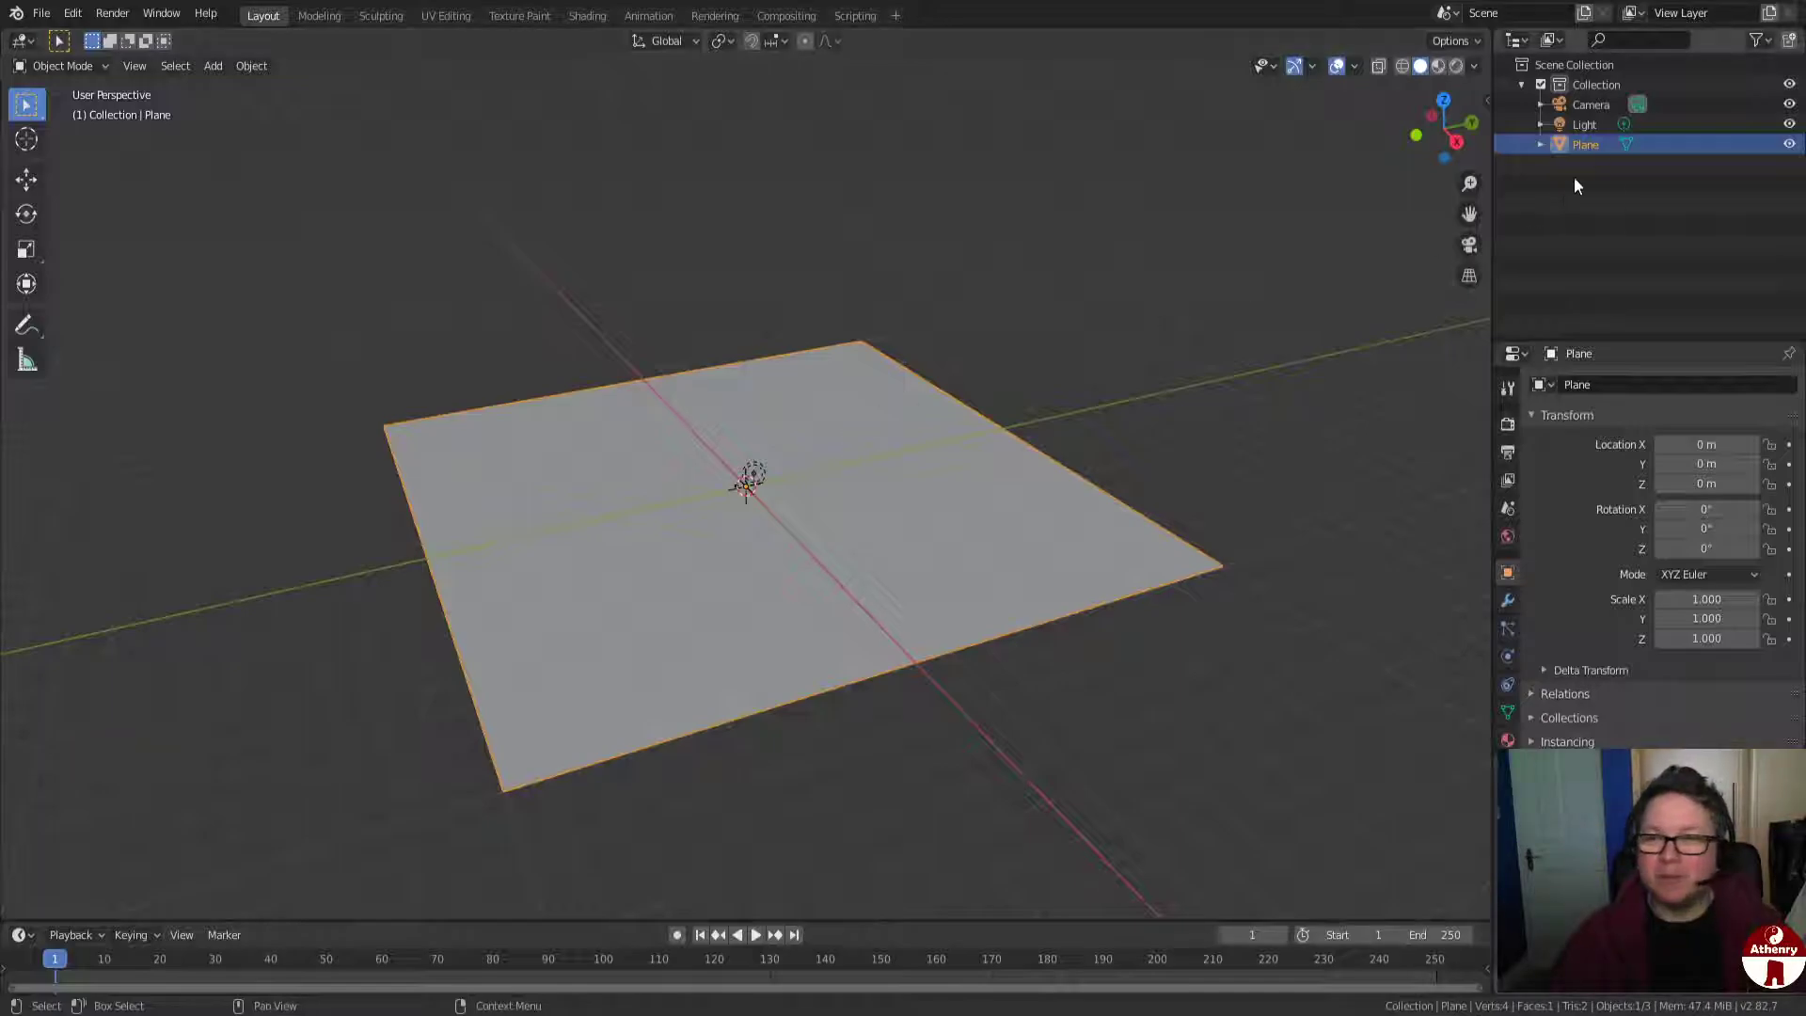
Rename the plane object as Terrain.
left_click(1599, 145)
double_click(1599, 144)
type("Terrain")
key("Return")
left_click(881, 483)
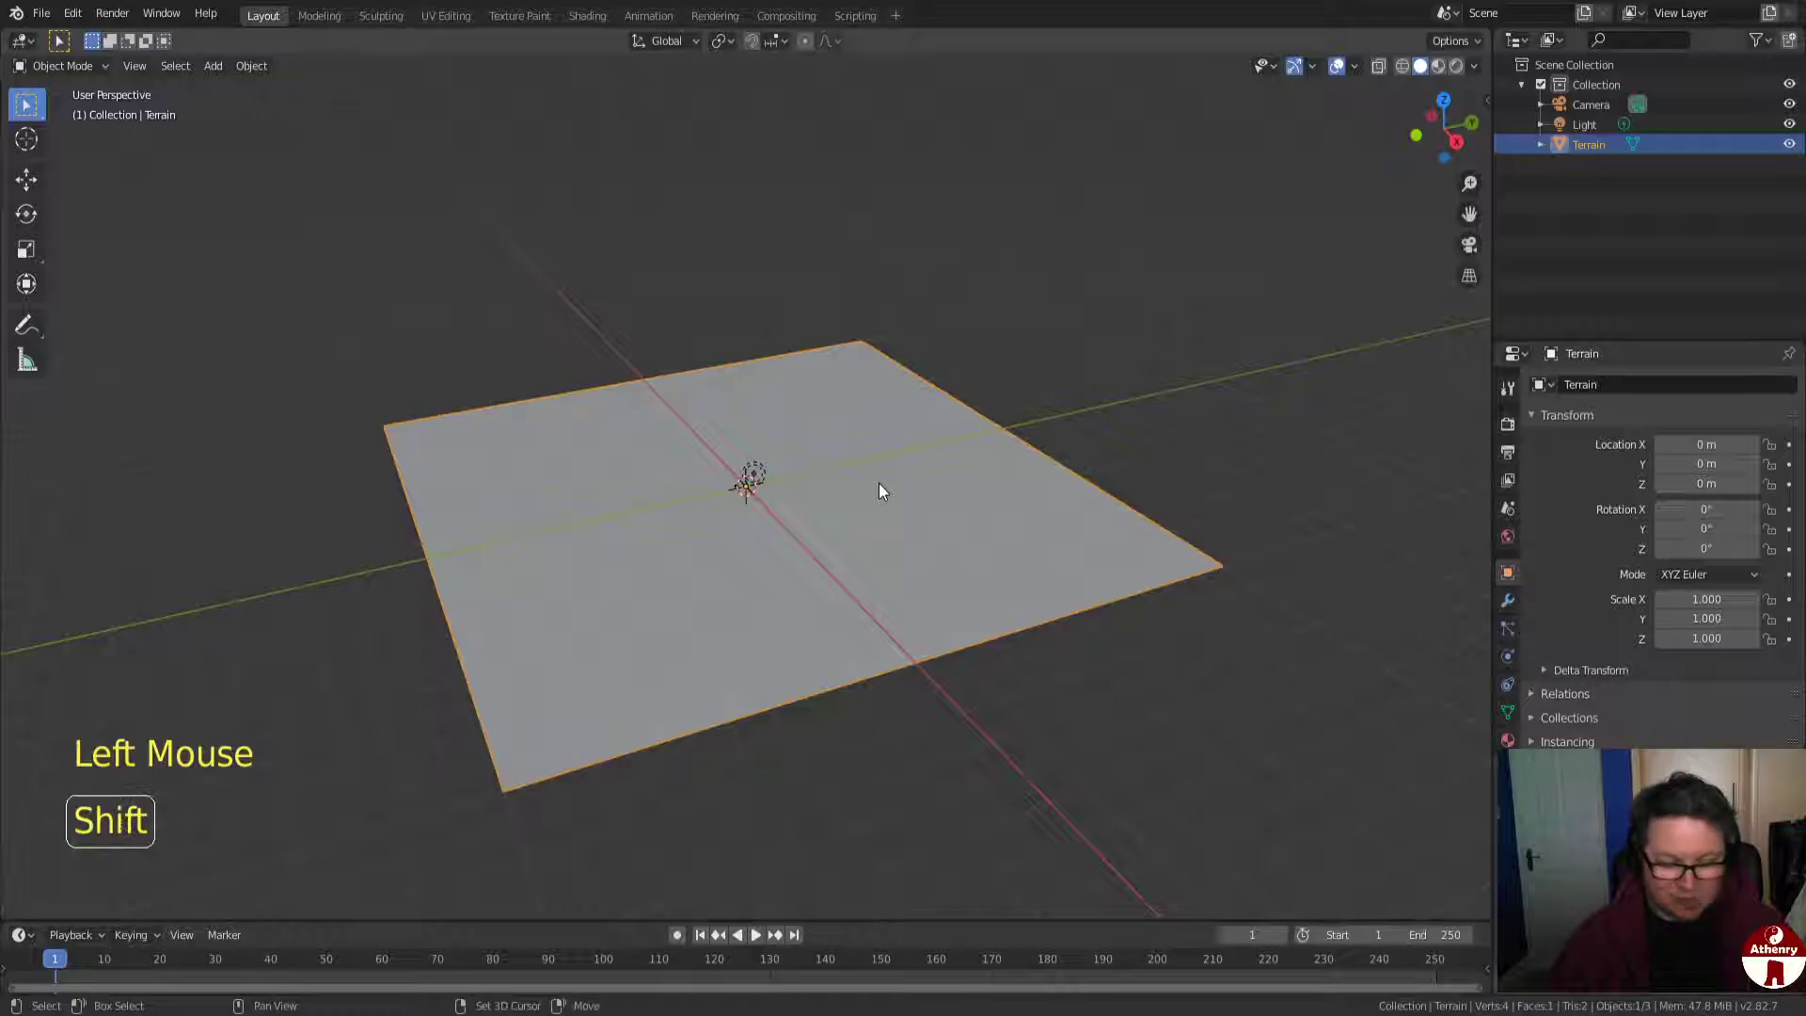
Create a hidden copy of the Terrain plane in the same place, named Water.
key("shift+d")
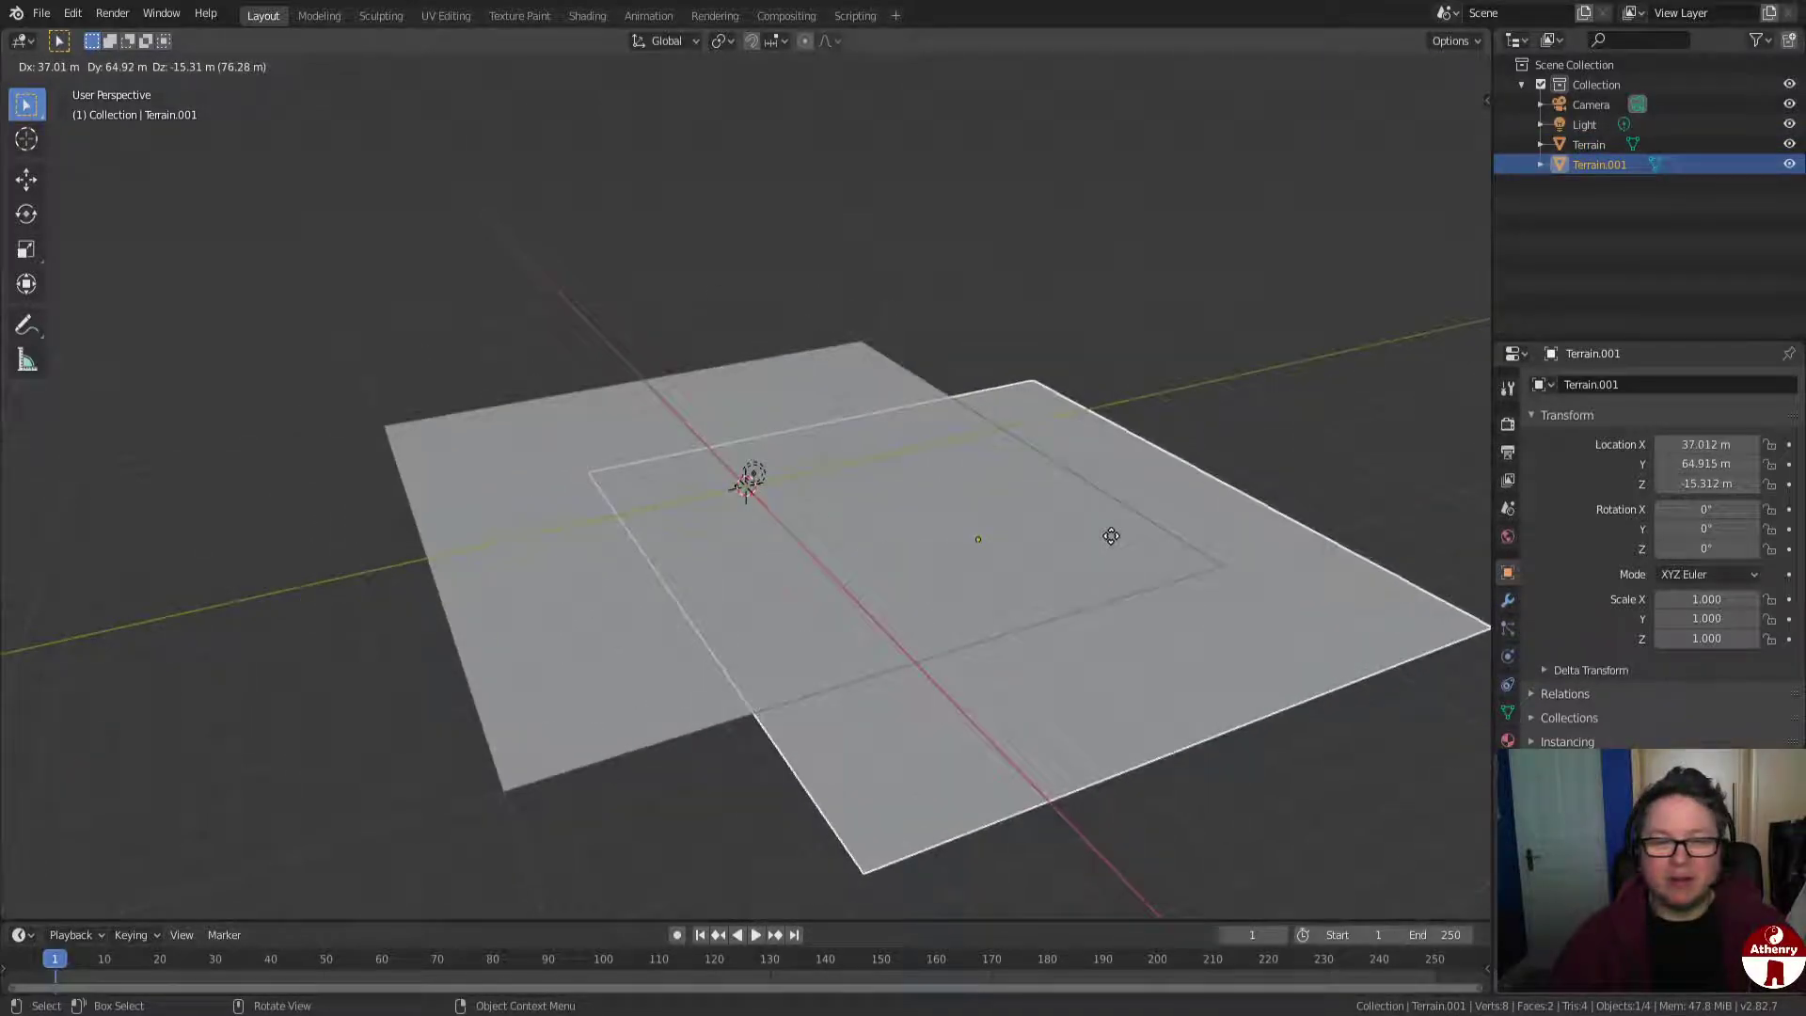
right_click(1111, 536)
double_click(1638, 166)
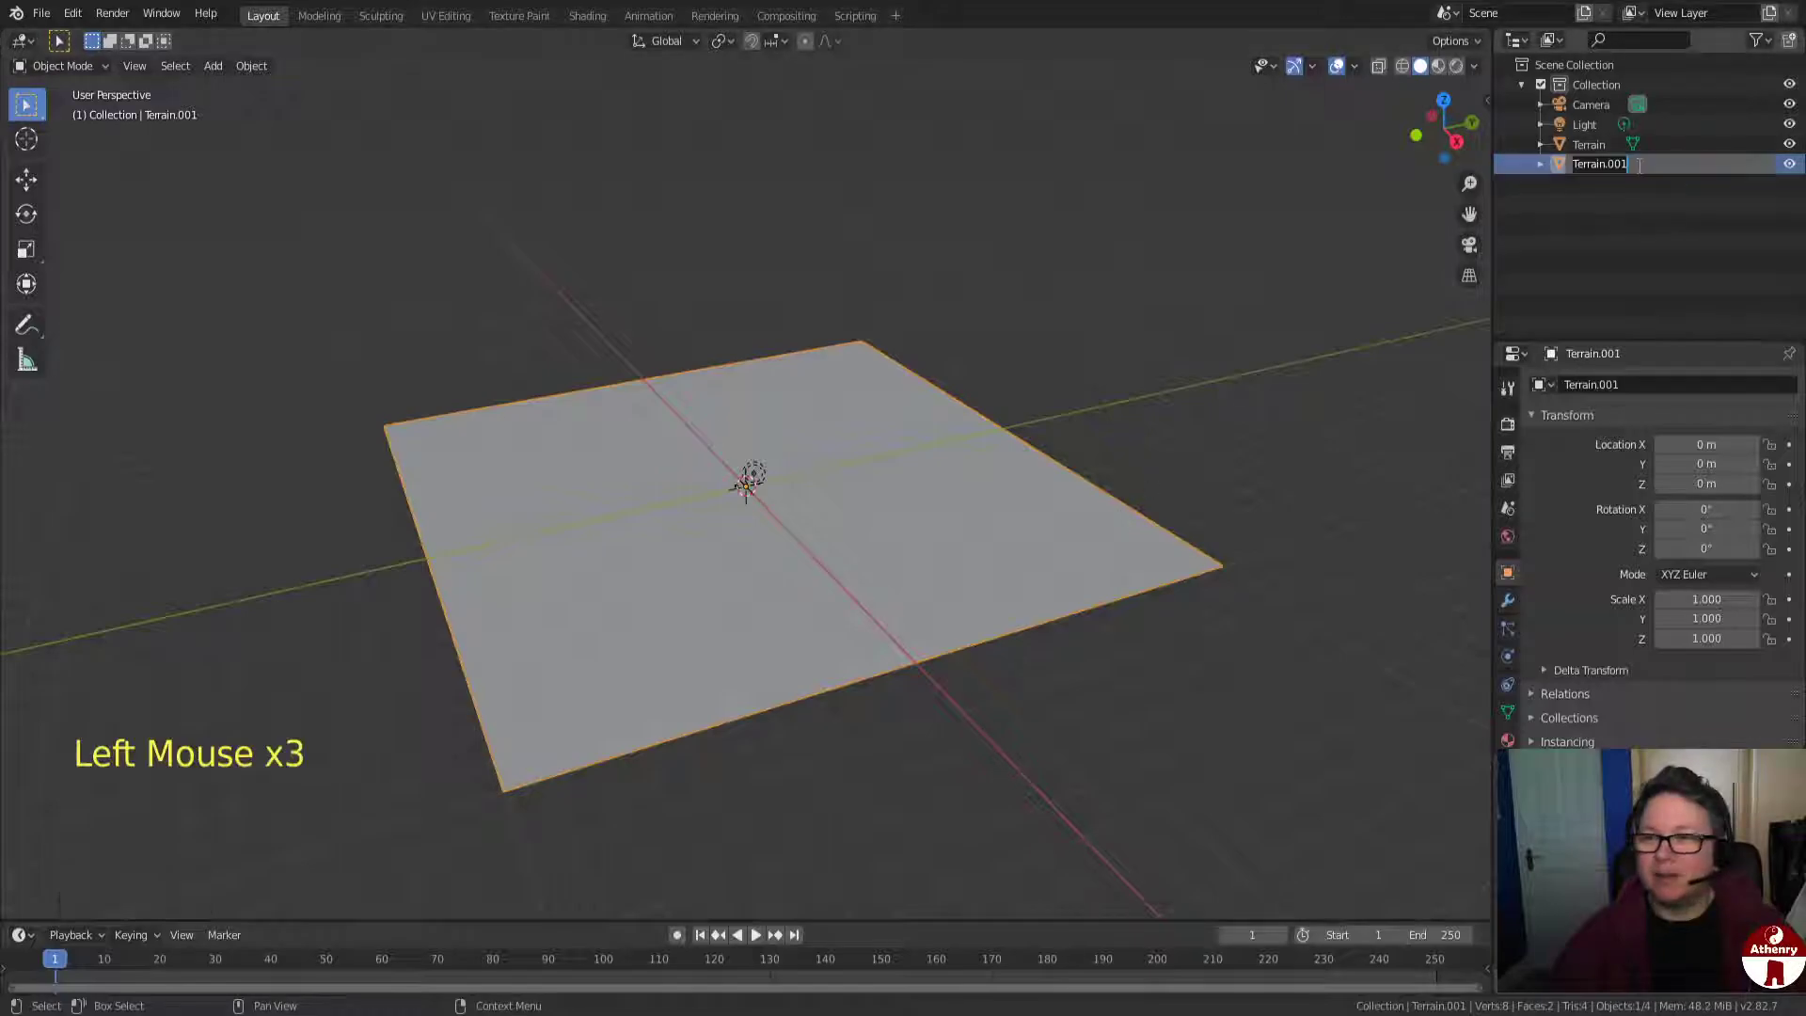
type("Water")
key("Return")
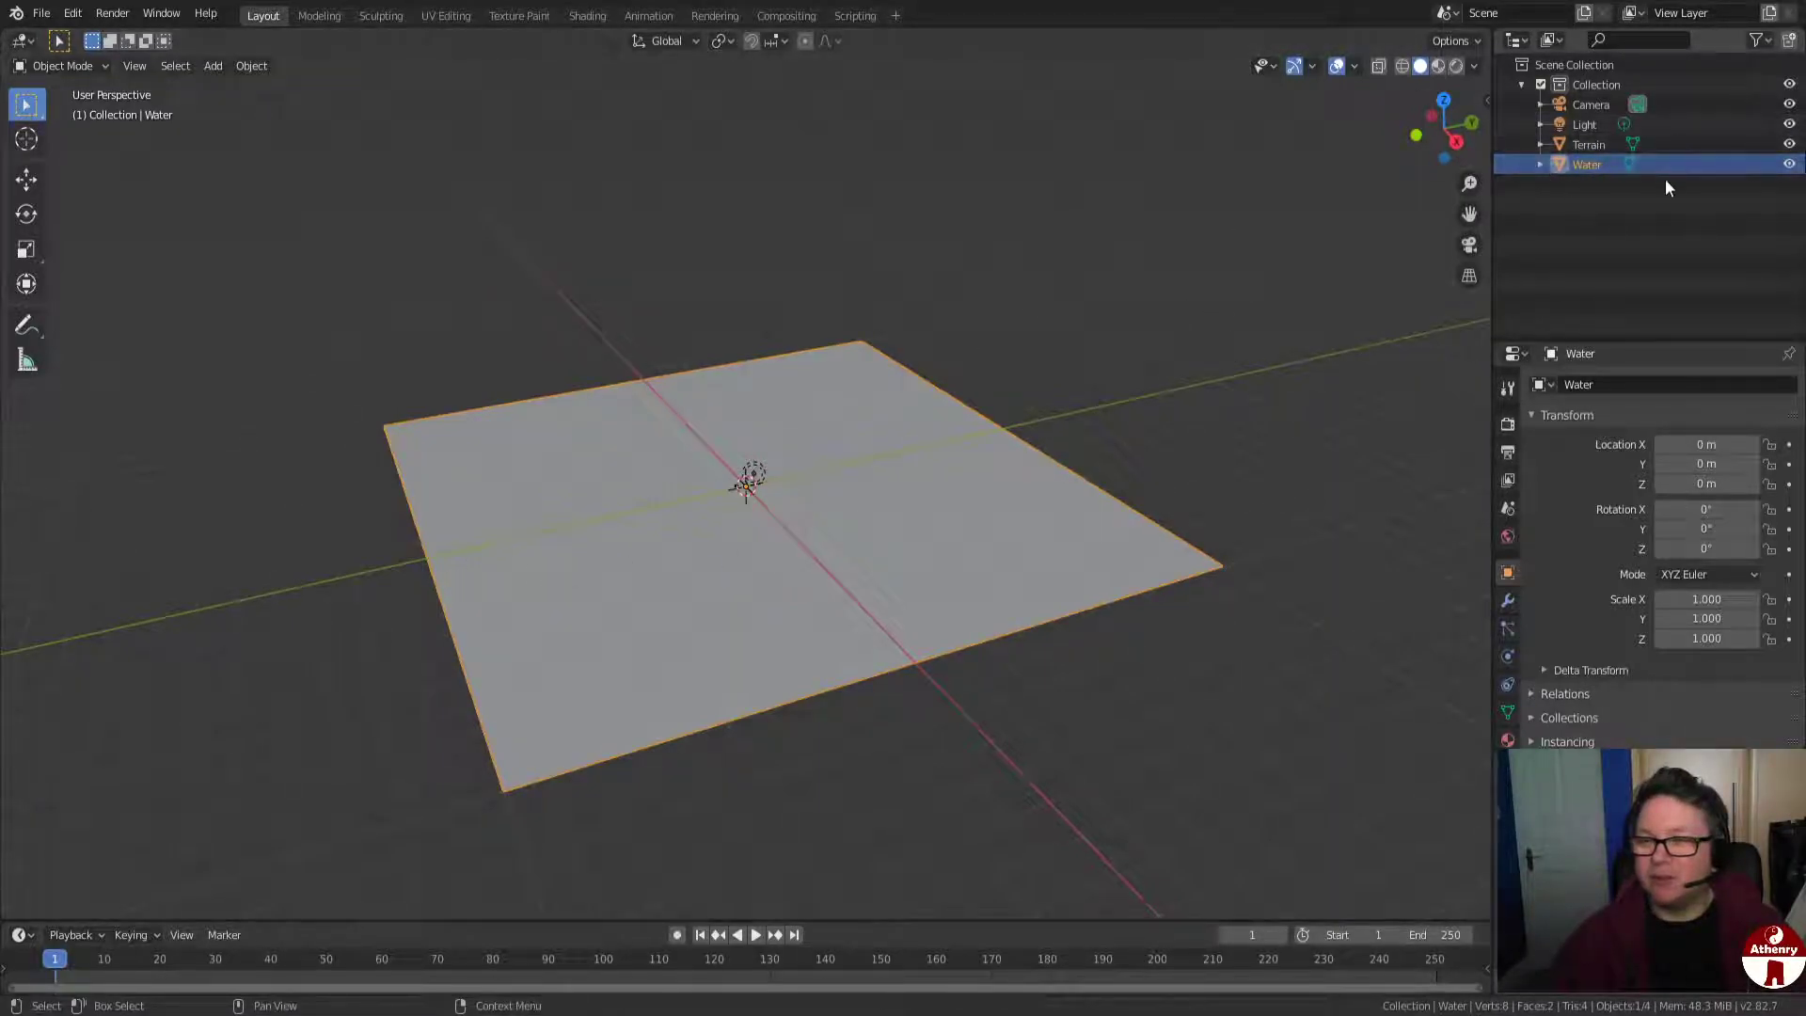
left_click(1789, 164)
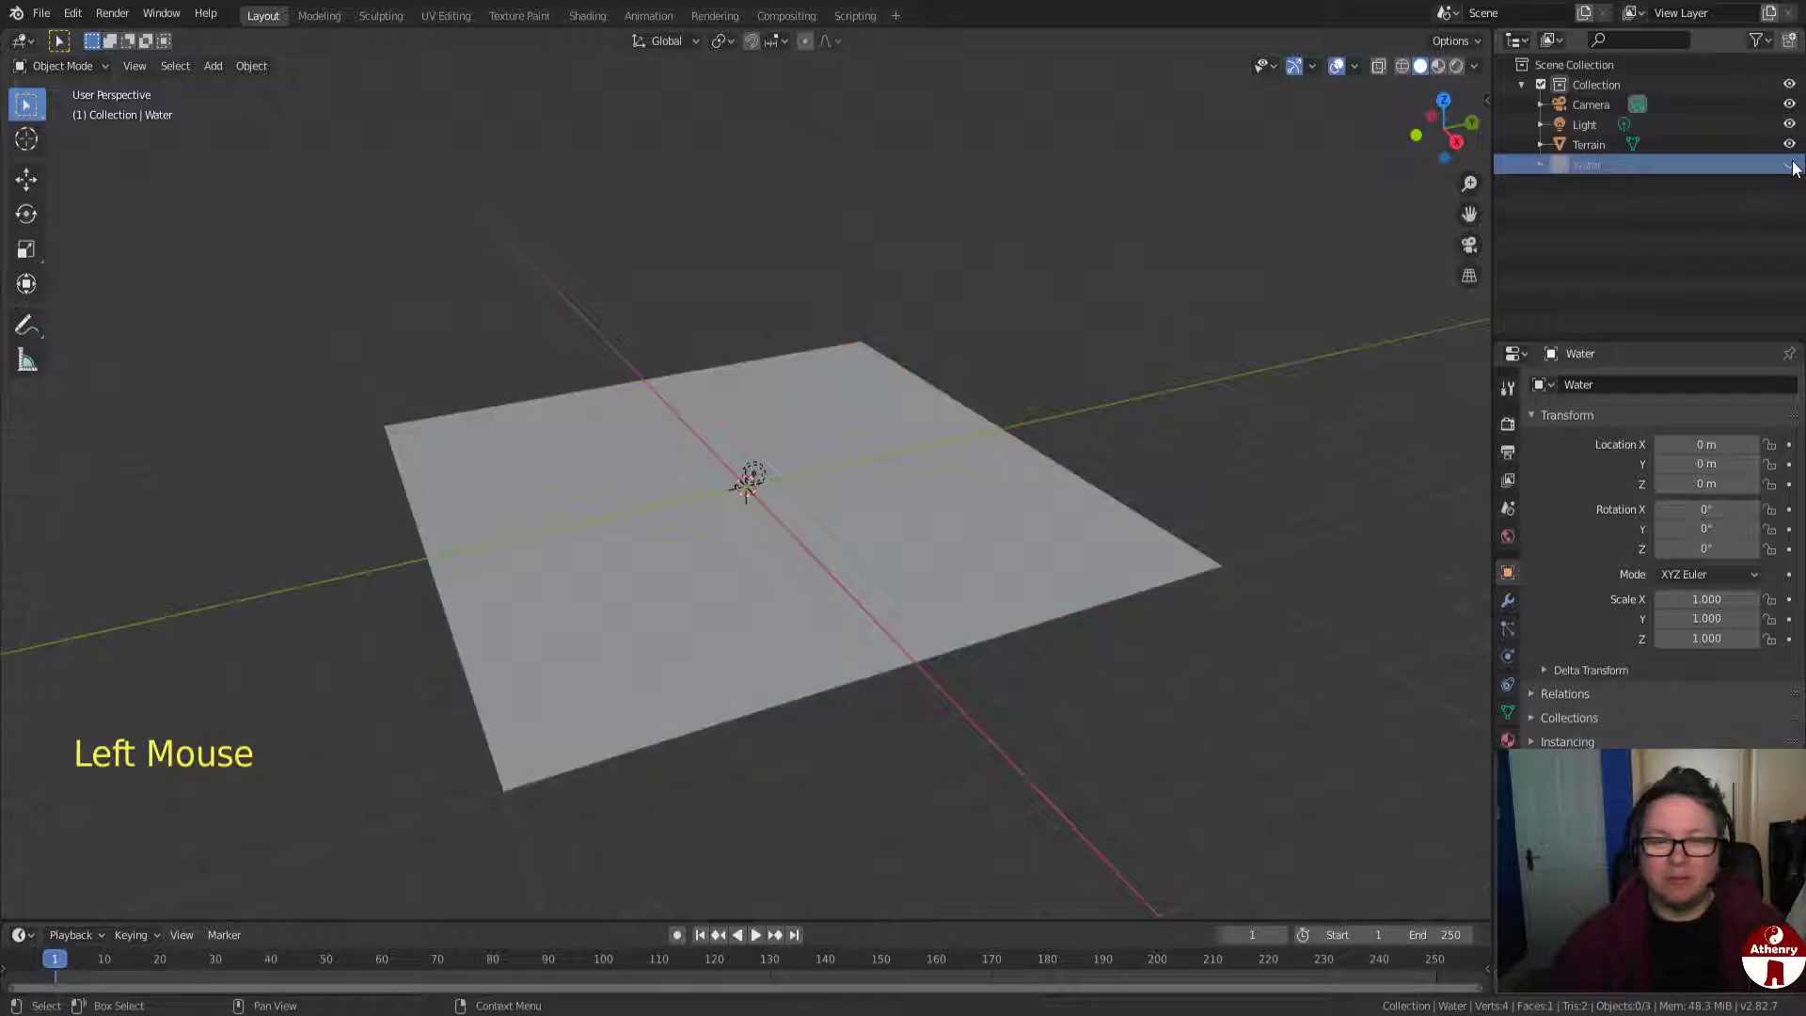
Subdivide the whole Terrain mesh seven times in Edit Mode, and return to Object Mode.
left_click(1606, 147)
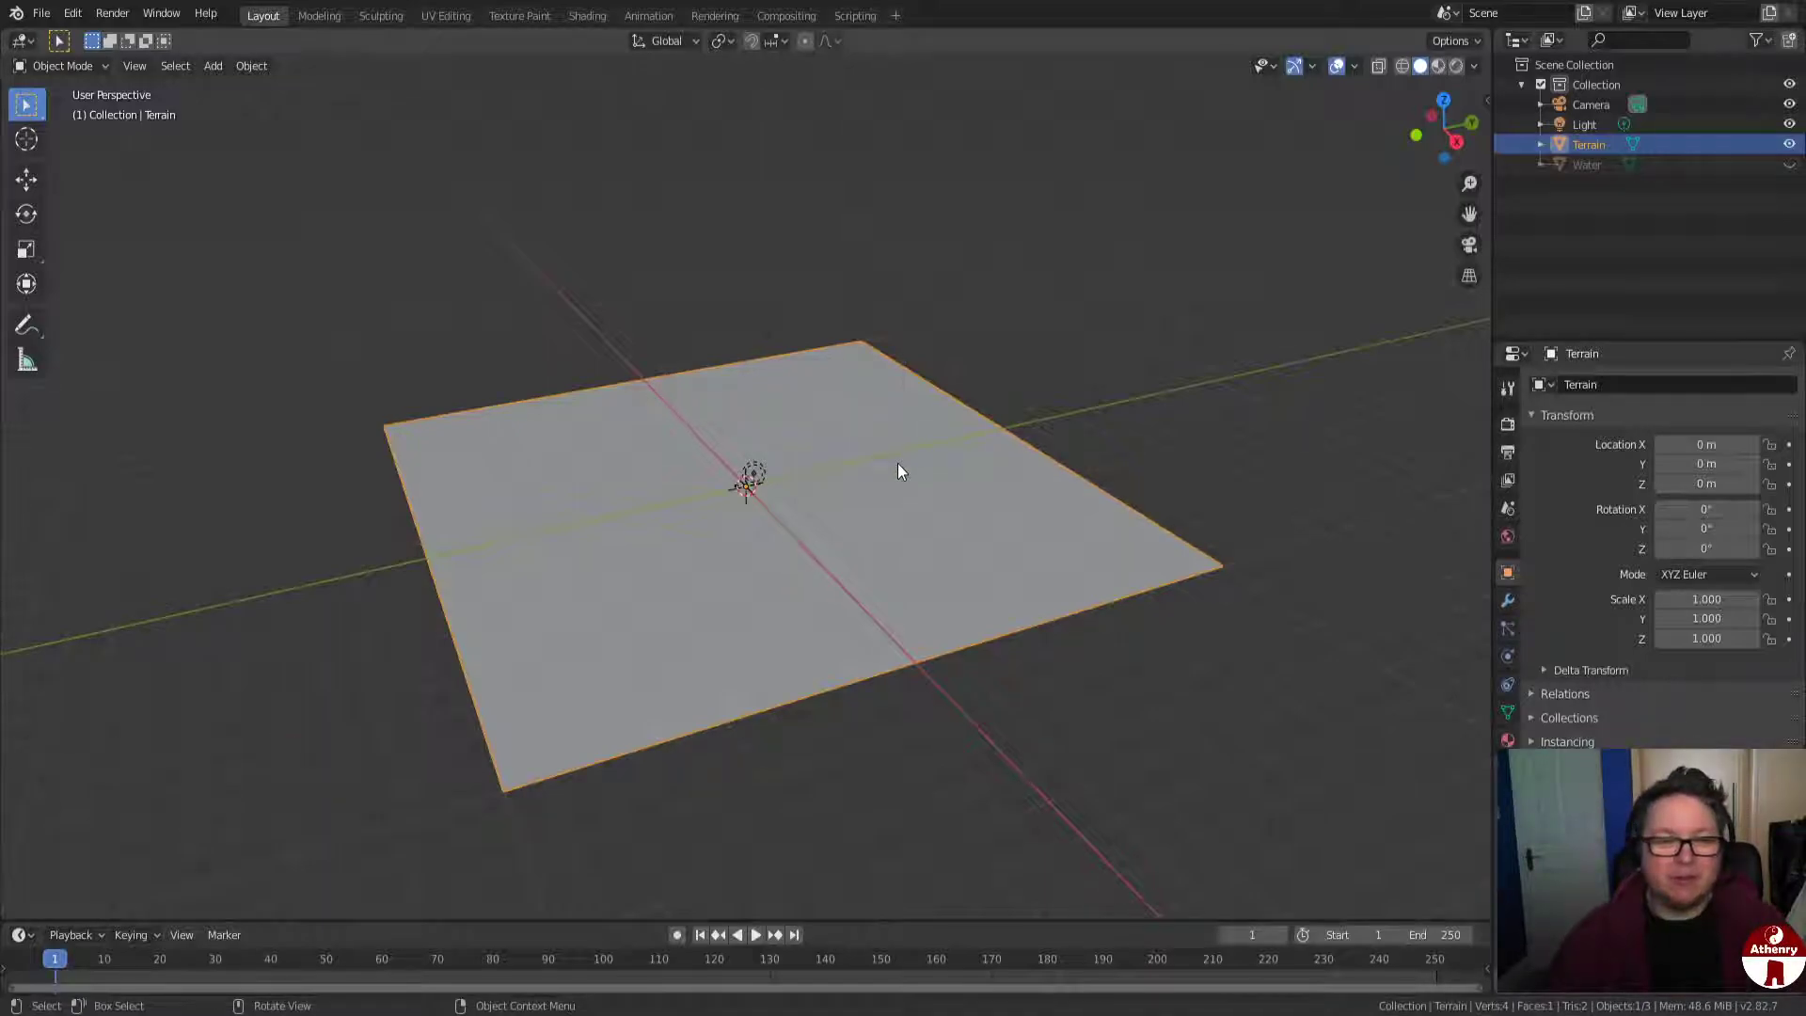
key("Tab")
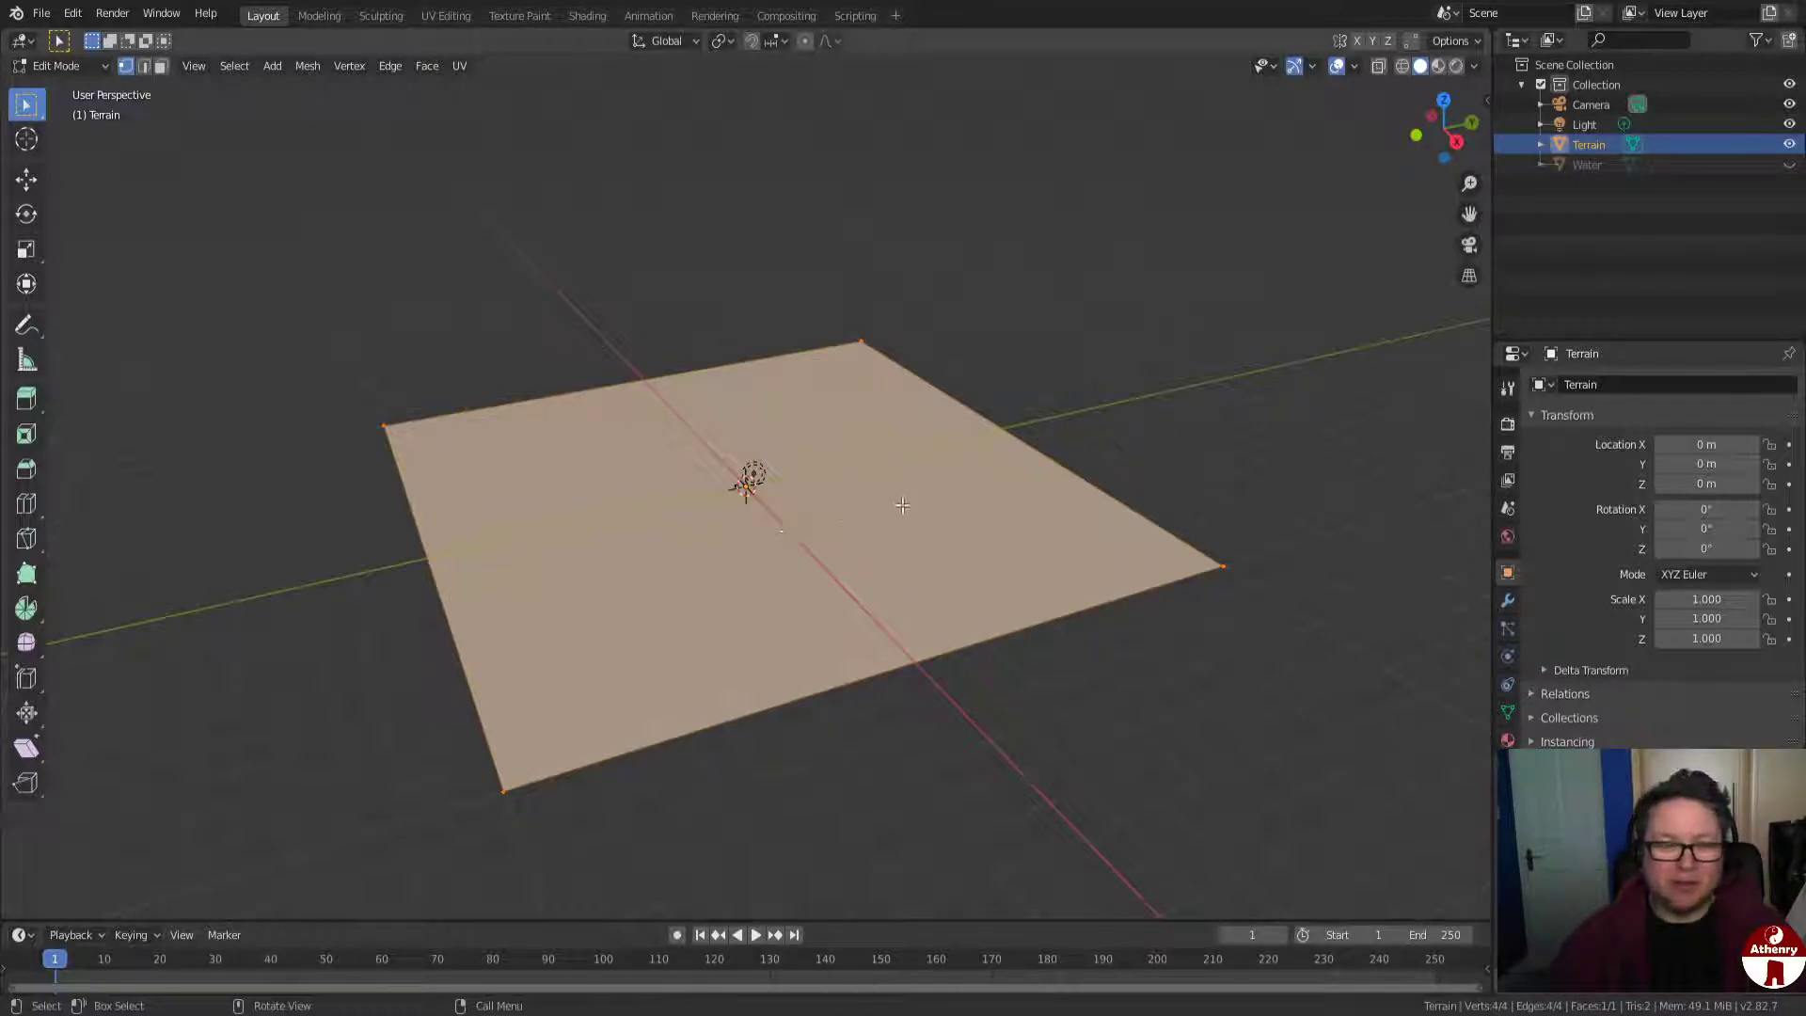
right_click(873, 440)
left_click(873, 440)
right_click(873, 440)
left_click(873, 443)
right_click(873, 442)
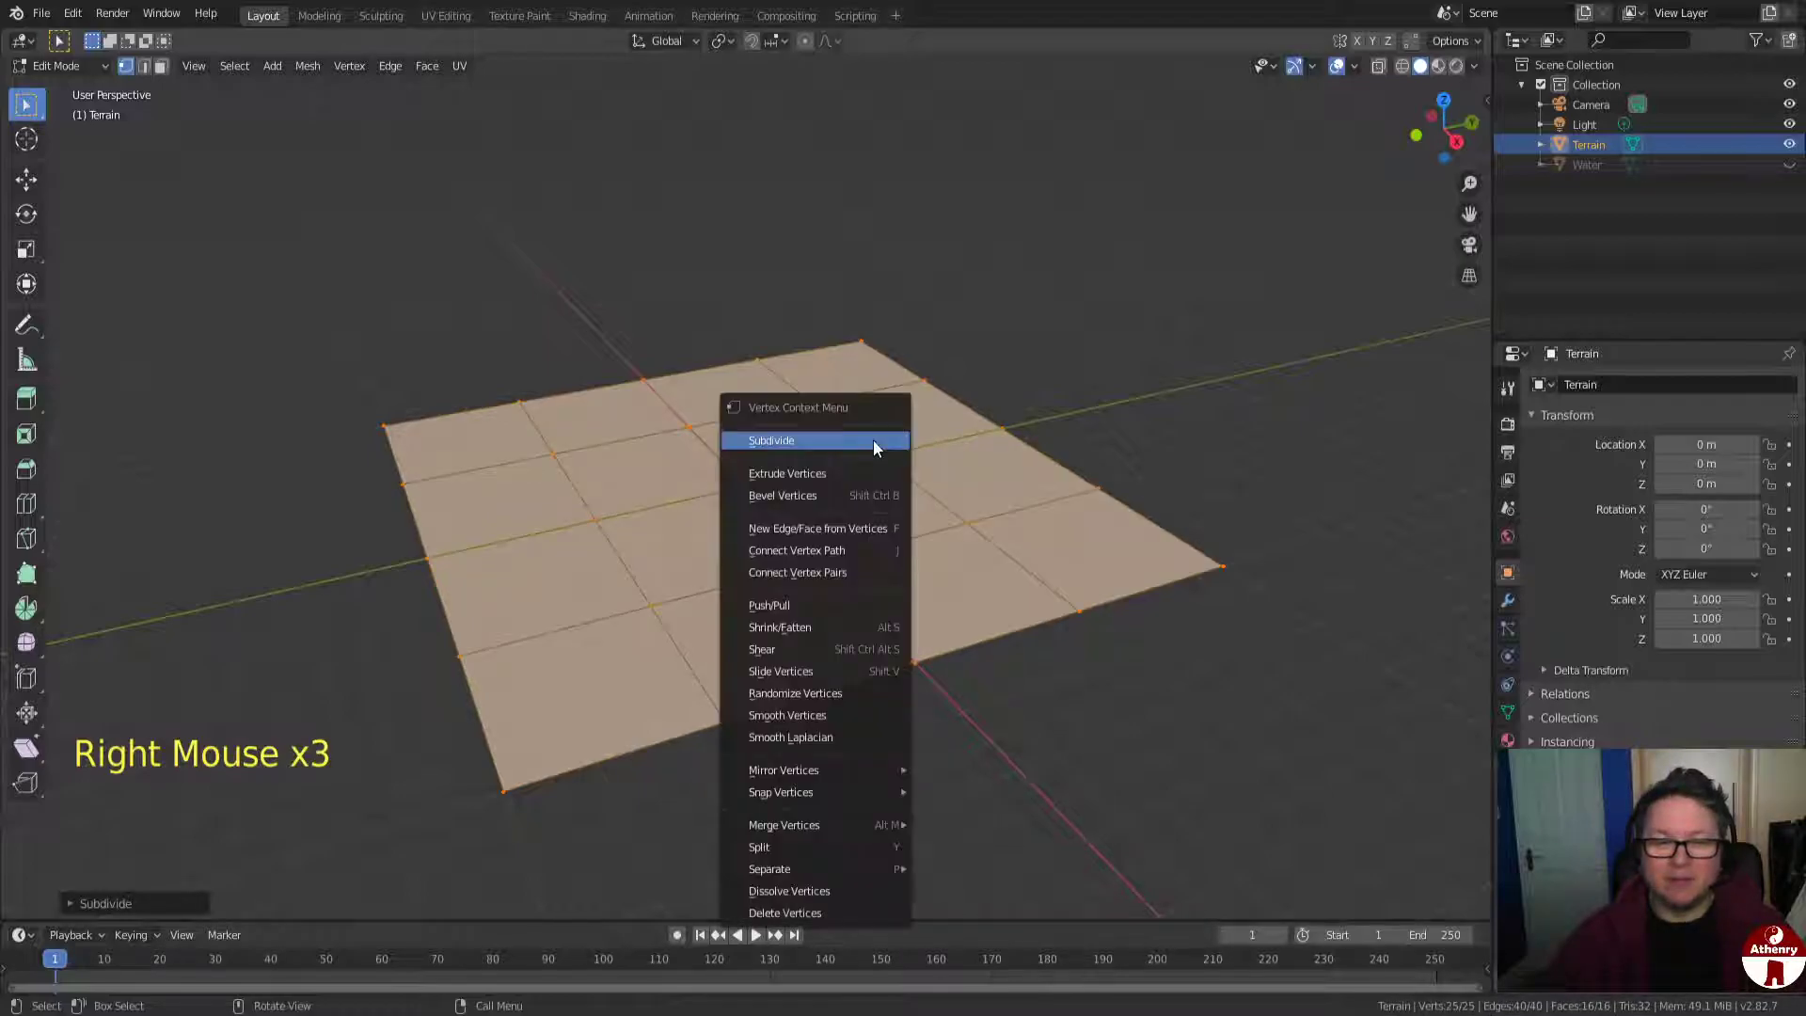
left_click(873, 441)
right_click(872, 440)
left_click(873, 441)
right_click(873, 440)
left_click(873, 442)
right_click(873, 440)
left_click(872, 440)
right_click(873, 440)
left_click(873, 440)
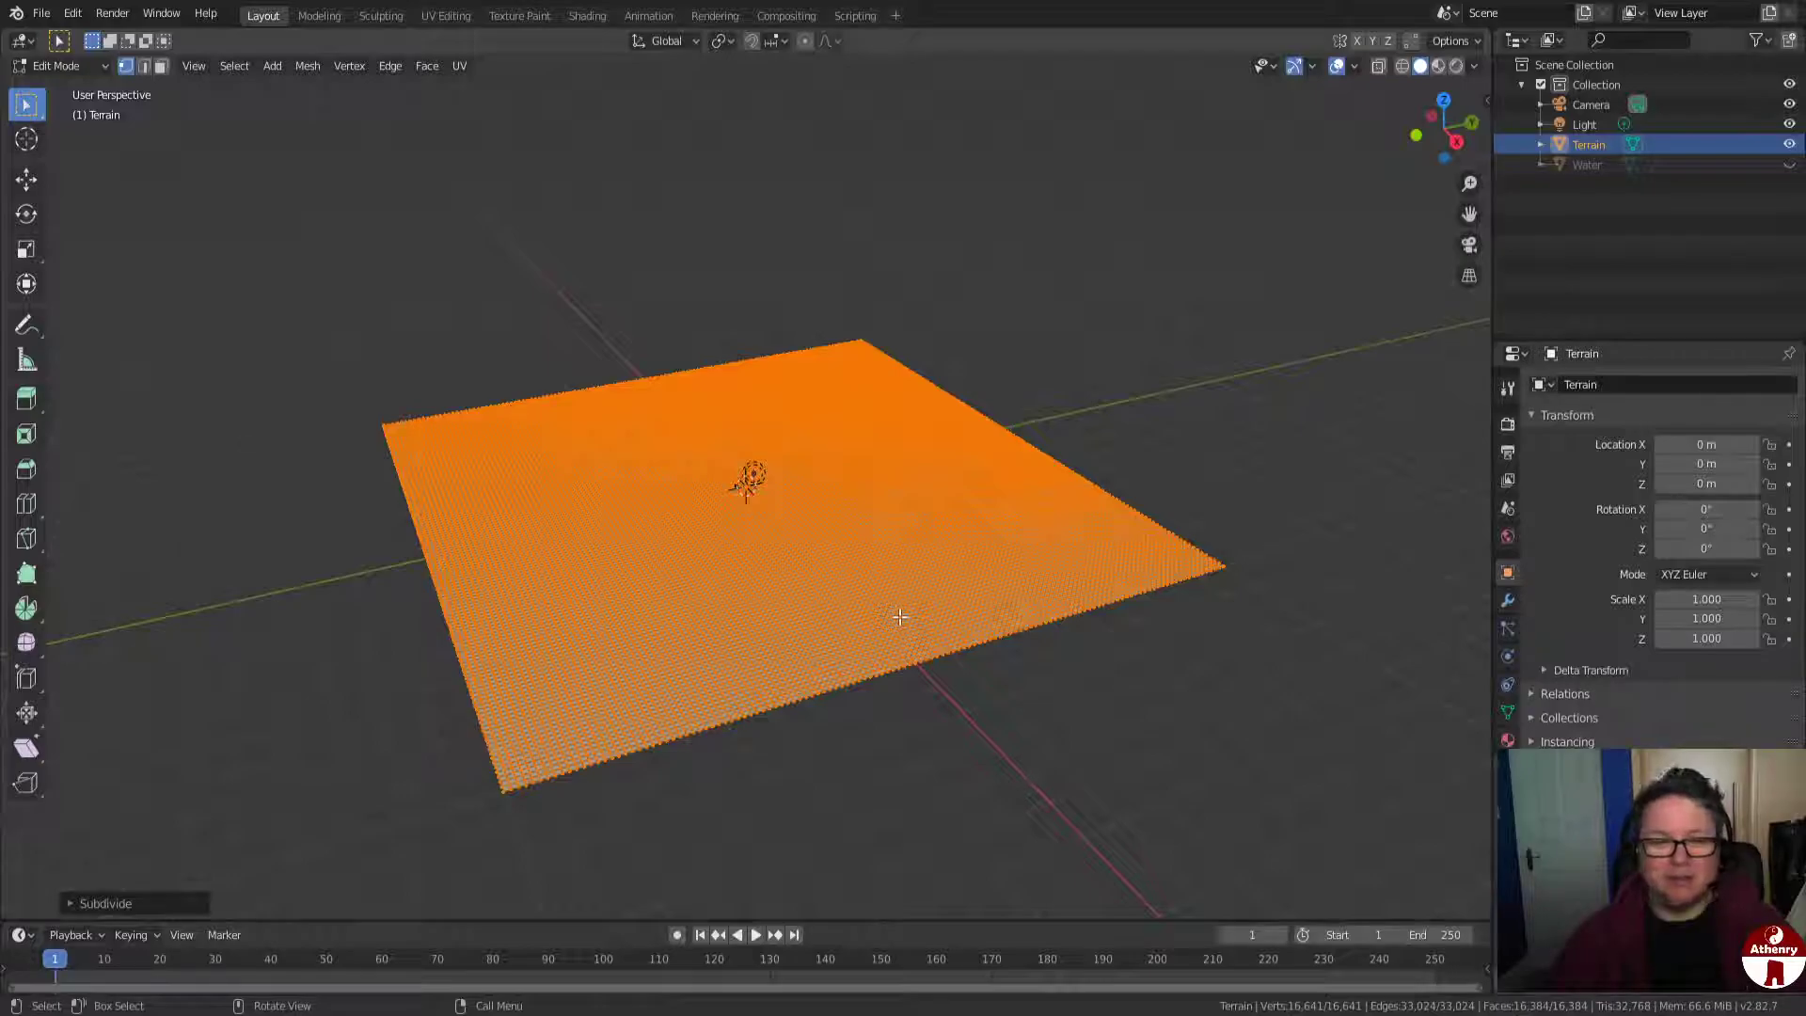
key("Tab")
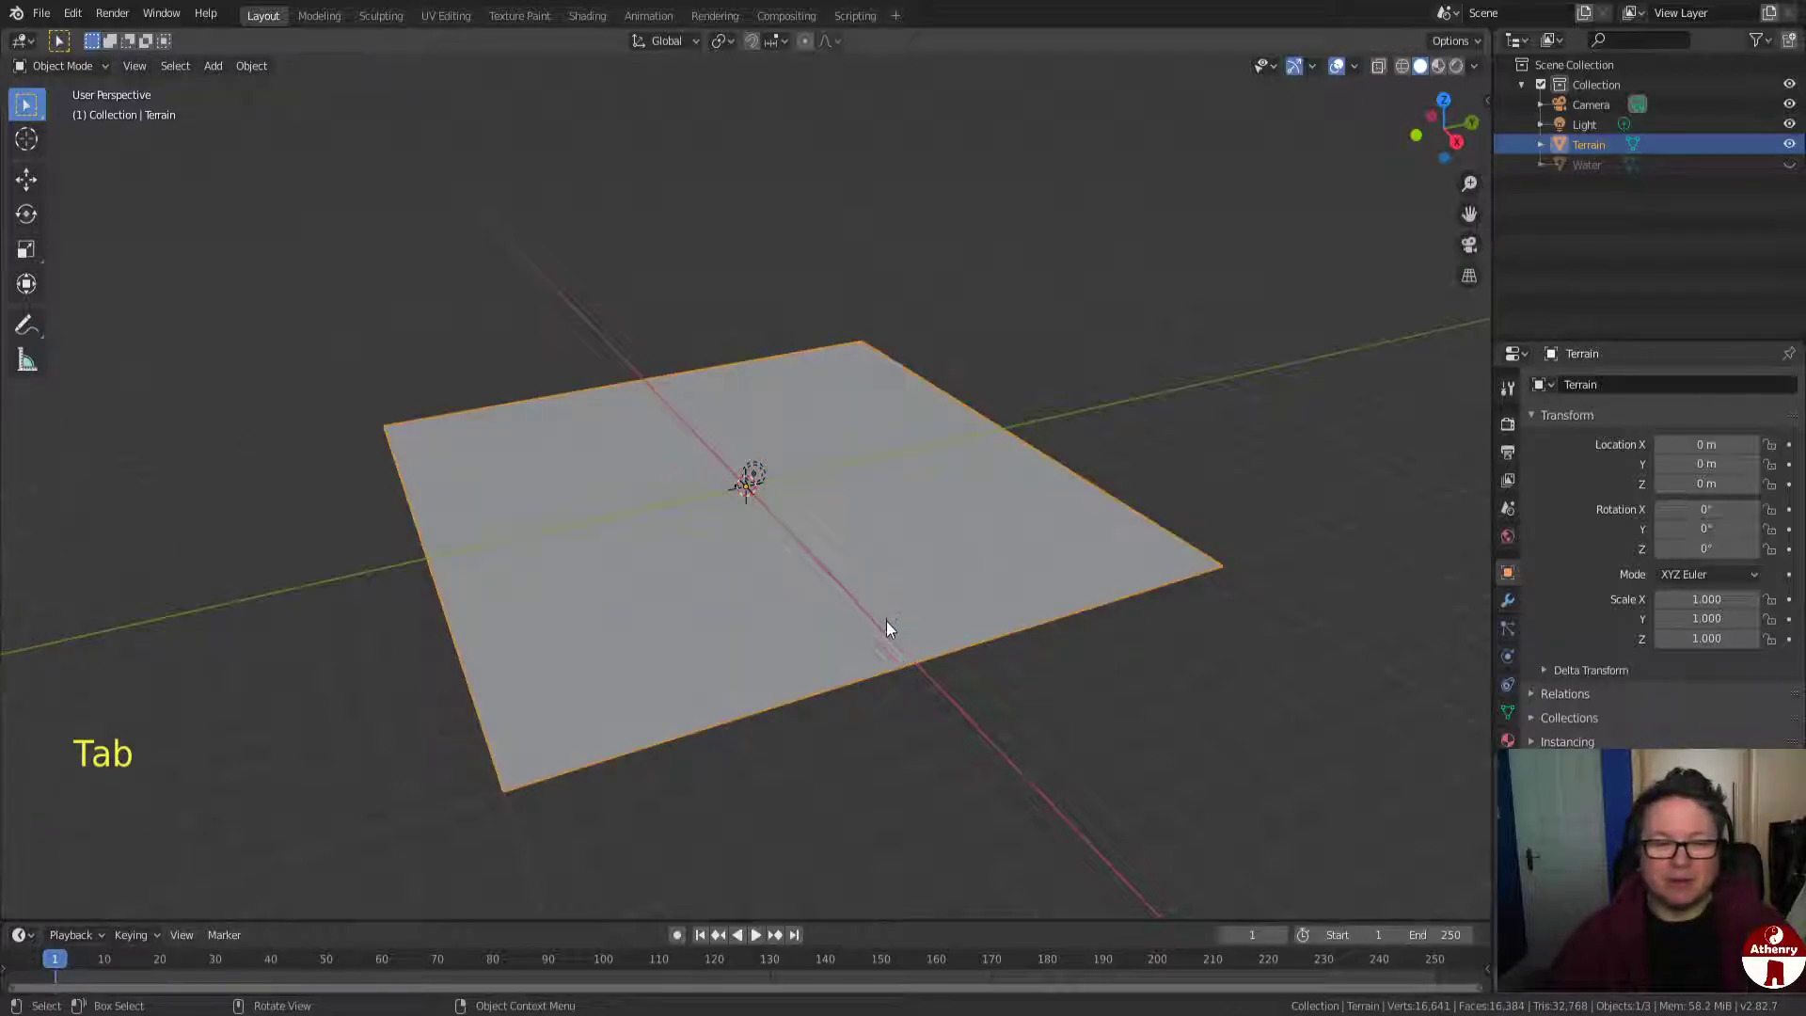
Create a new texture and set its type to Clouds.
scroll(886, 623, "up", 1)
scroll(889, 622, "down", 1)
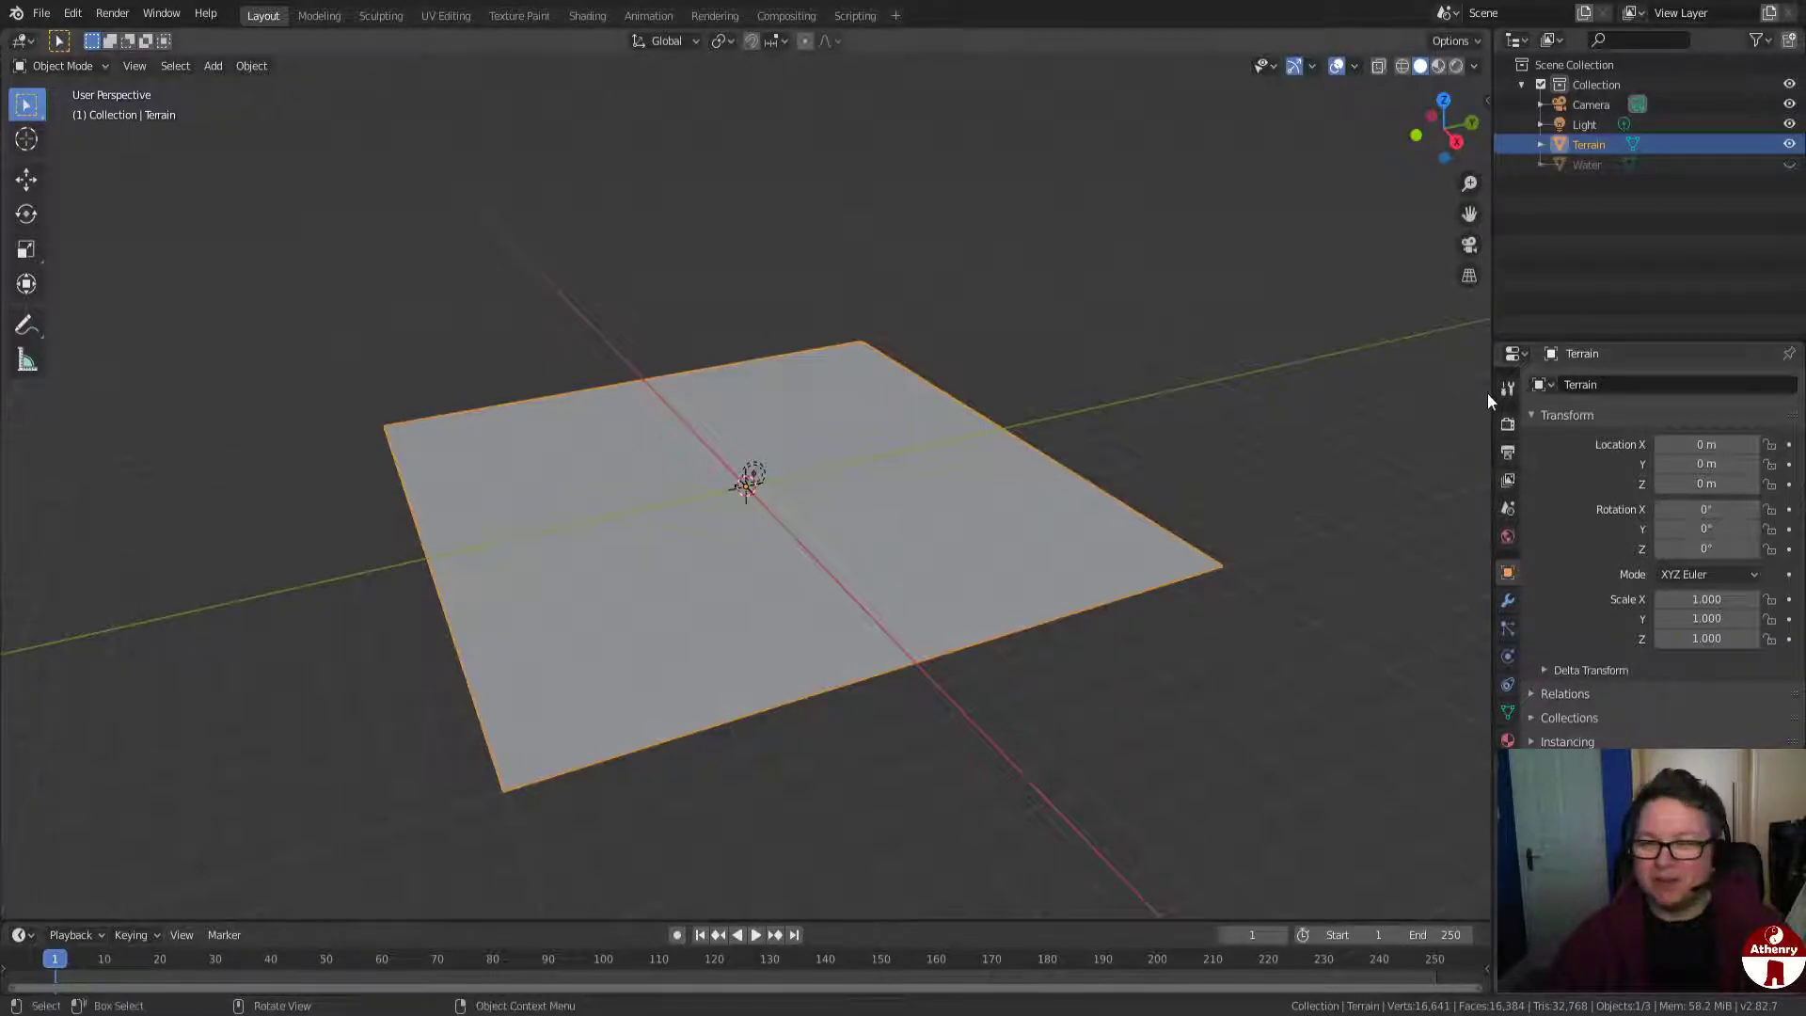
scroll(1510, 568, "down", 3)
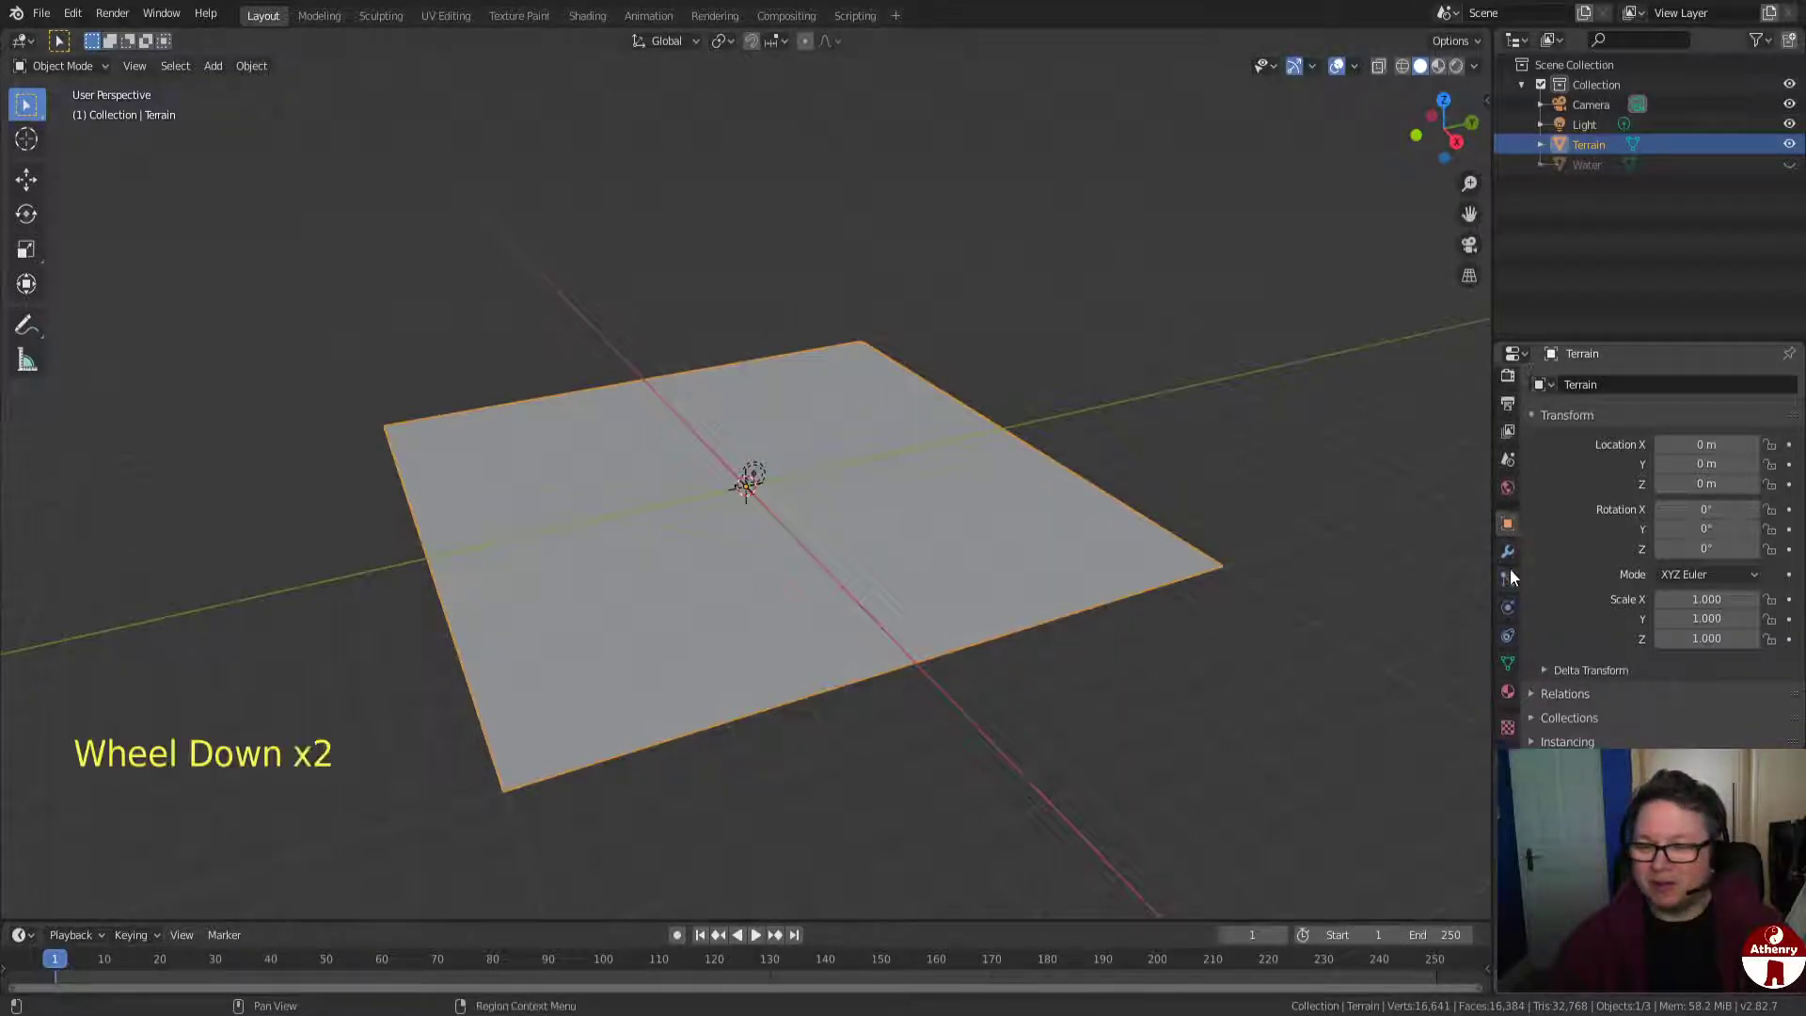
left_click(1505, 727)
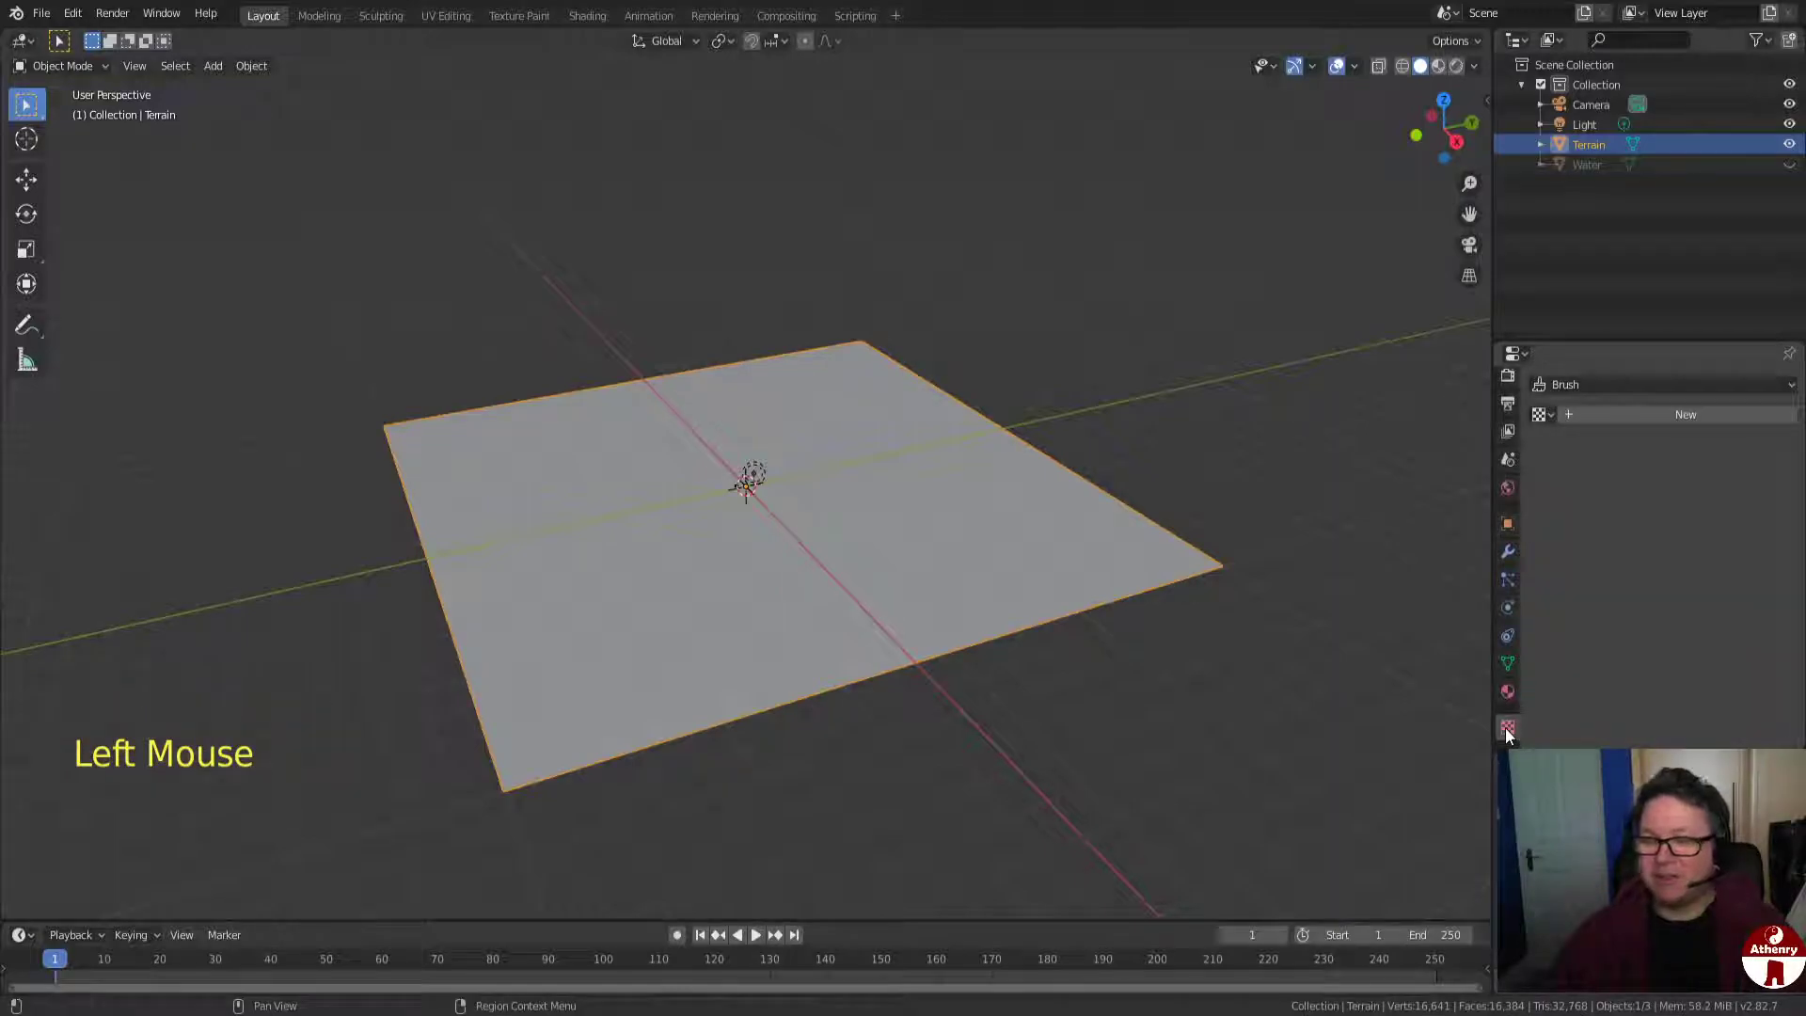
left_click(1669, 415)
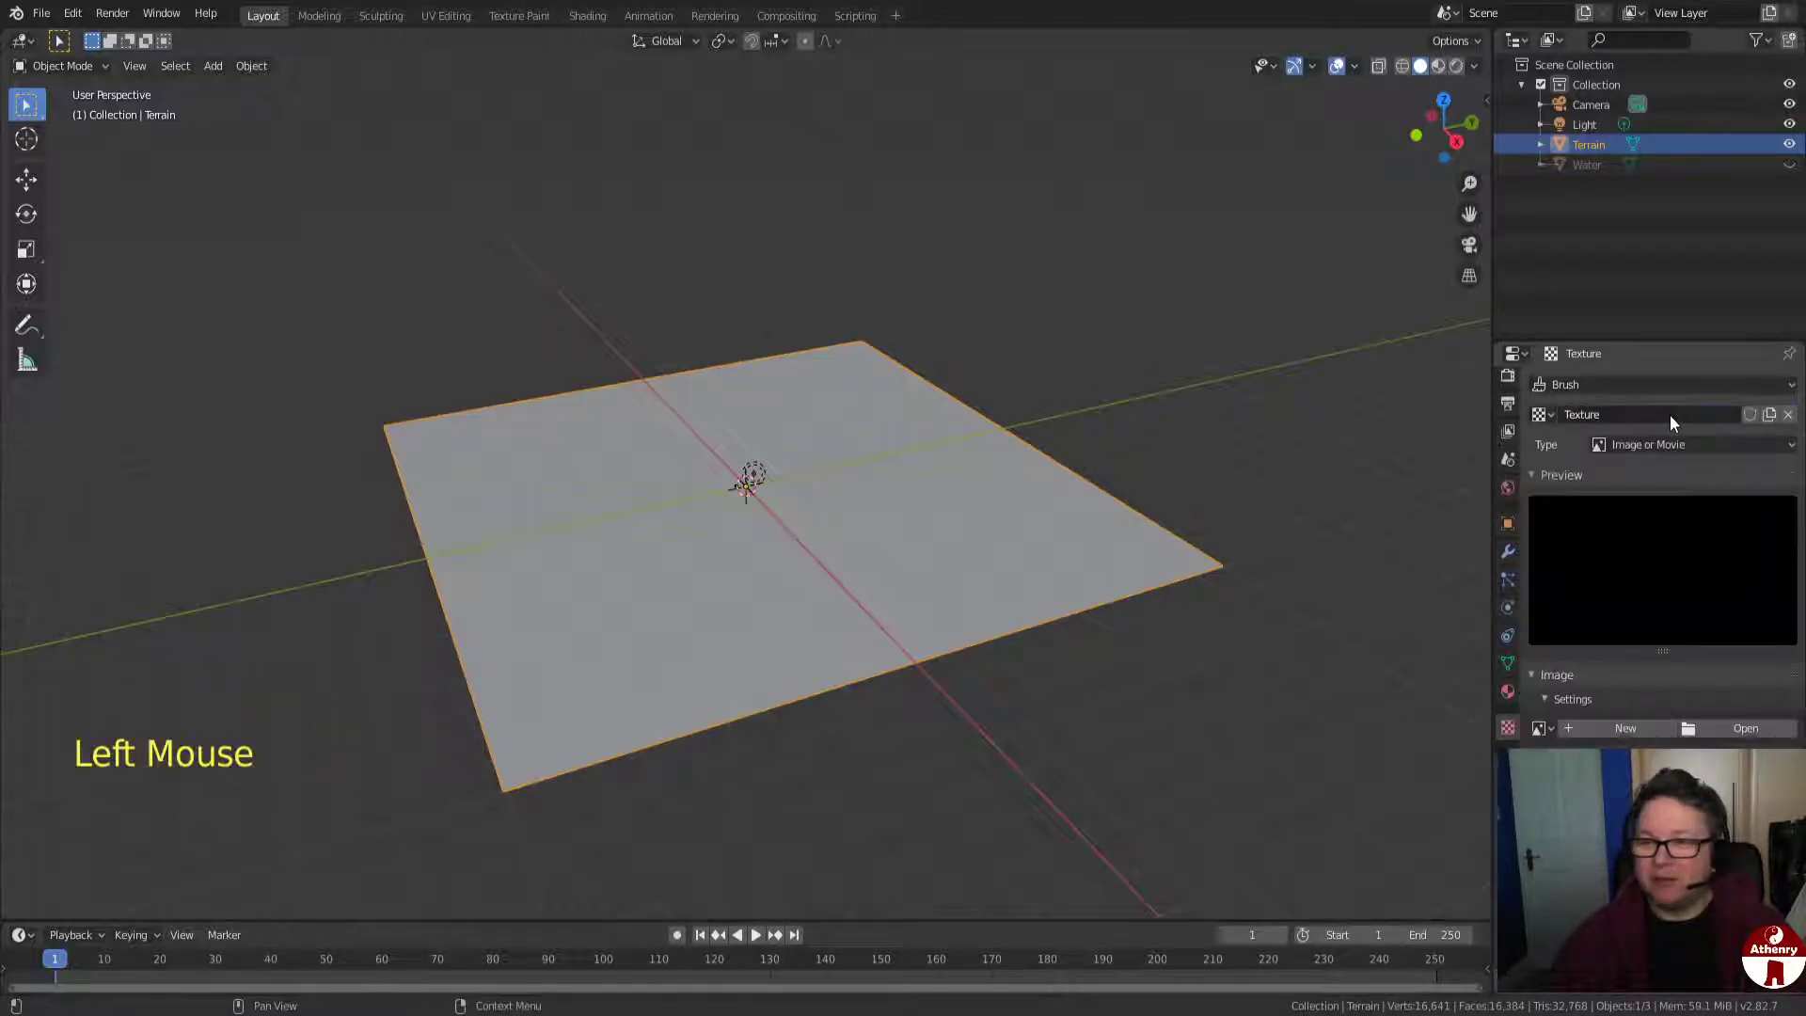
left_click(1680, 444)
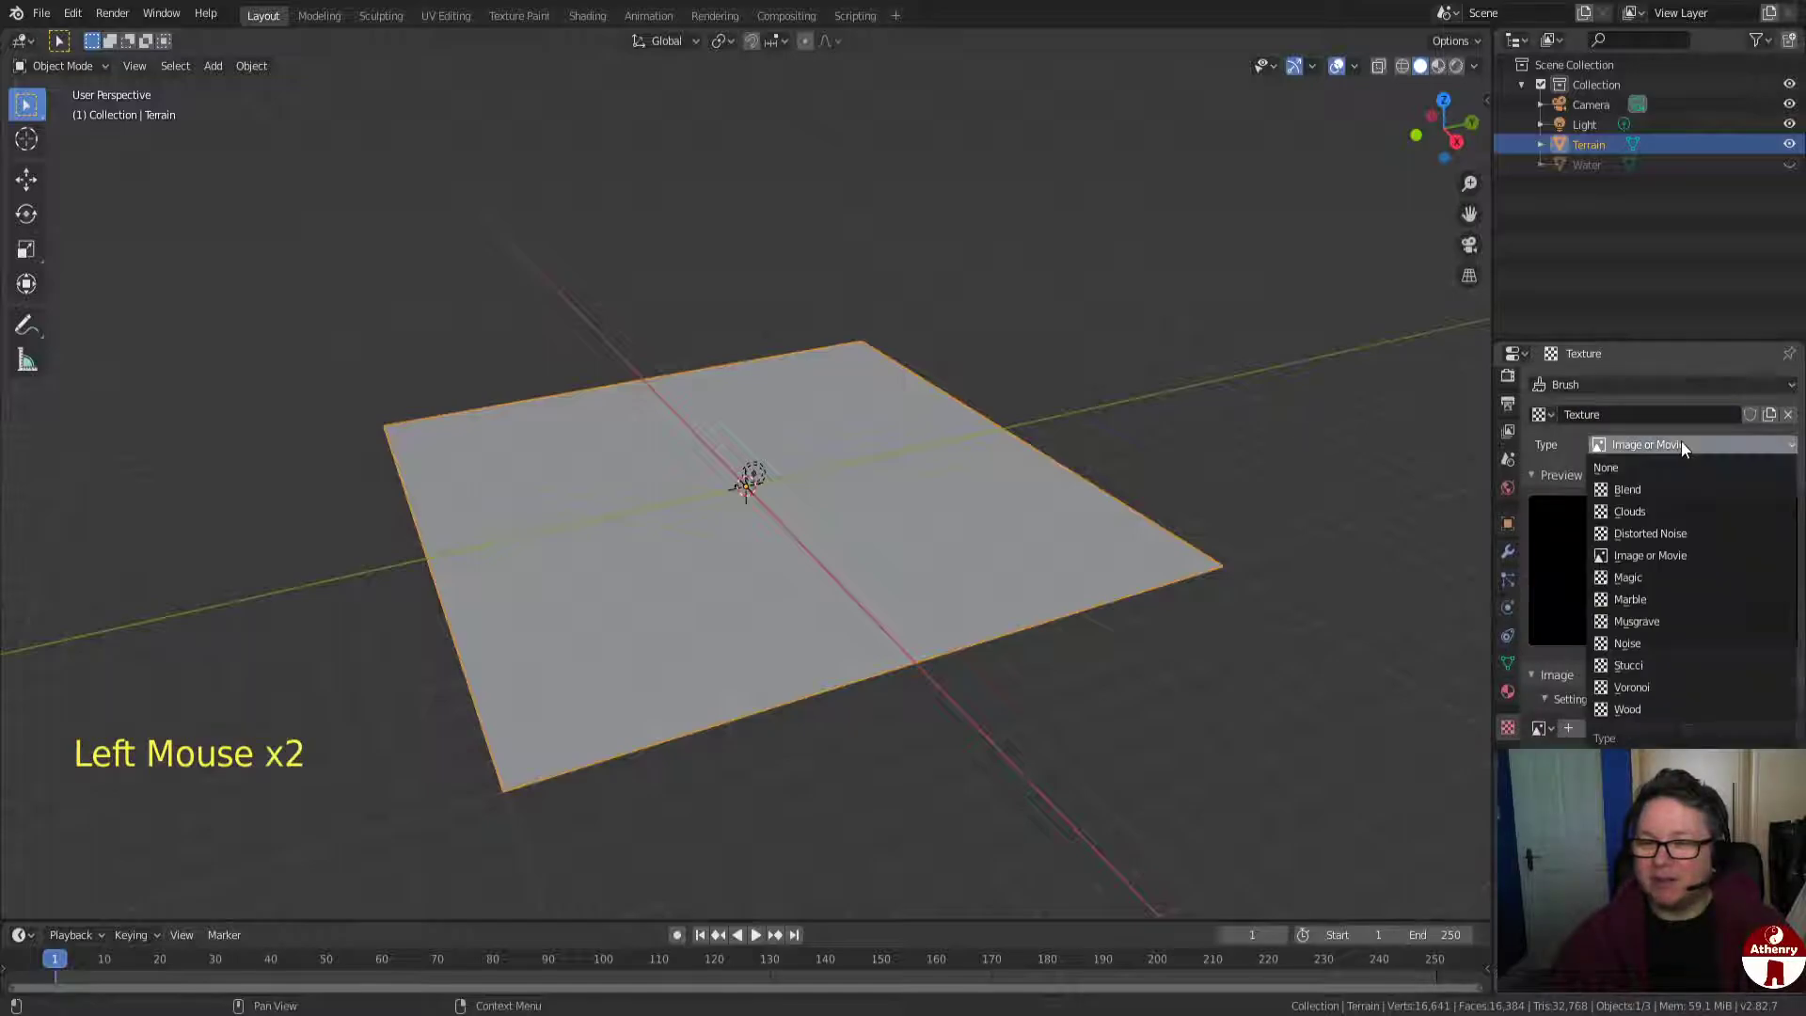
left_click(1667, 510)
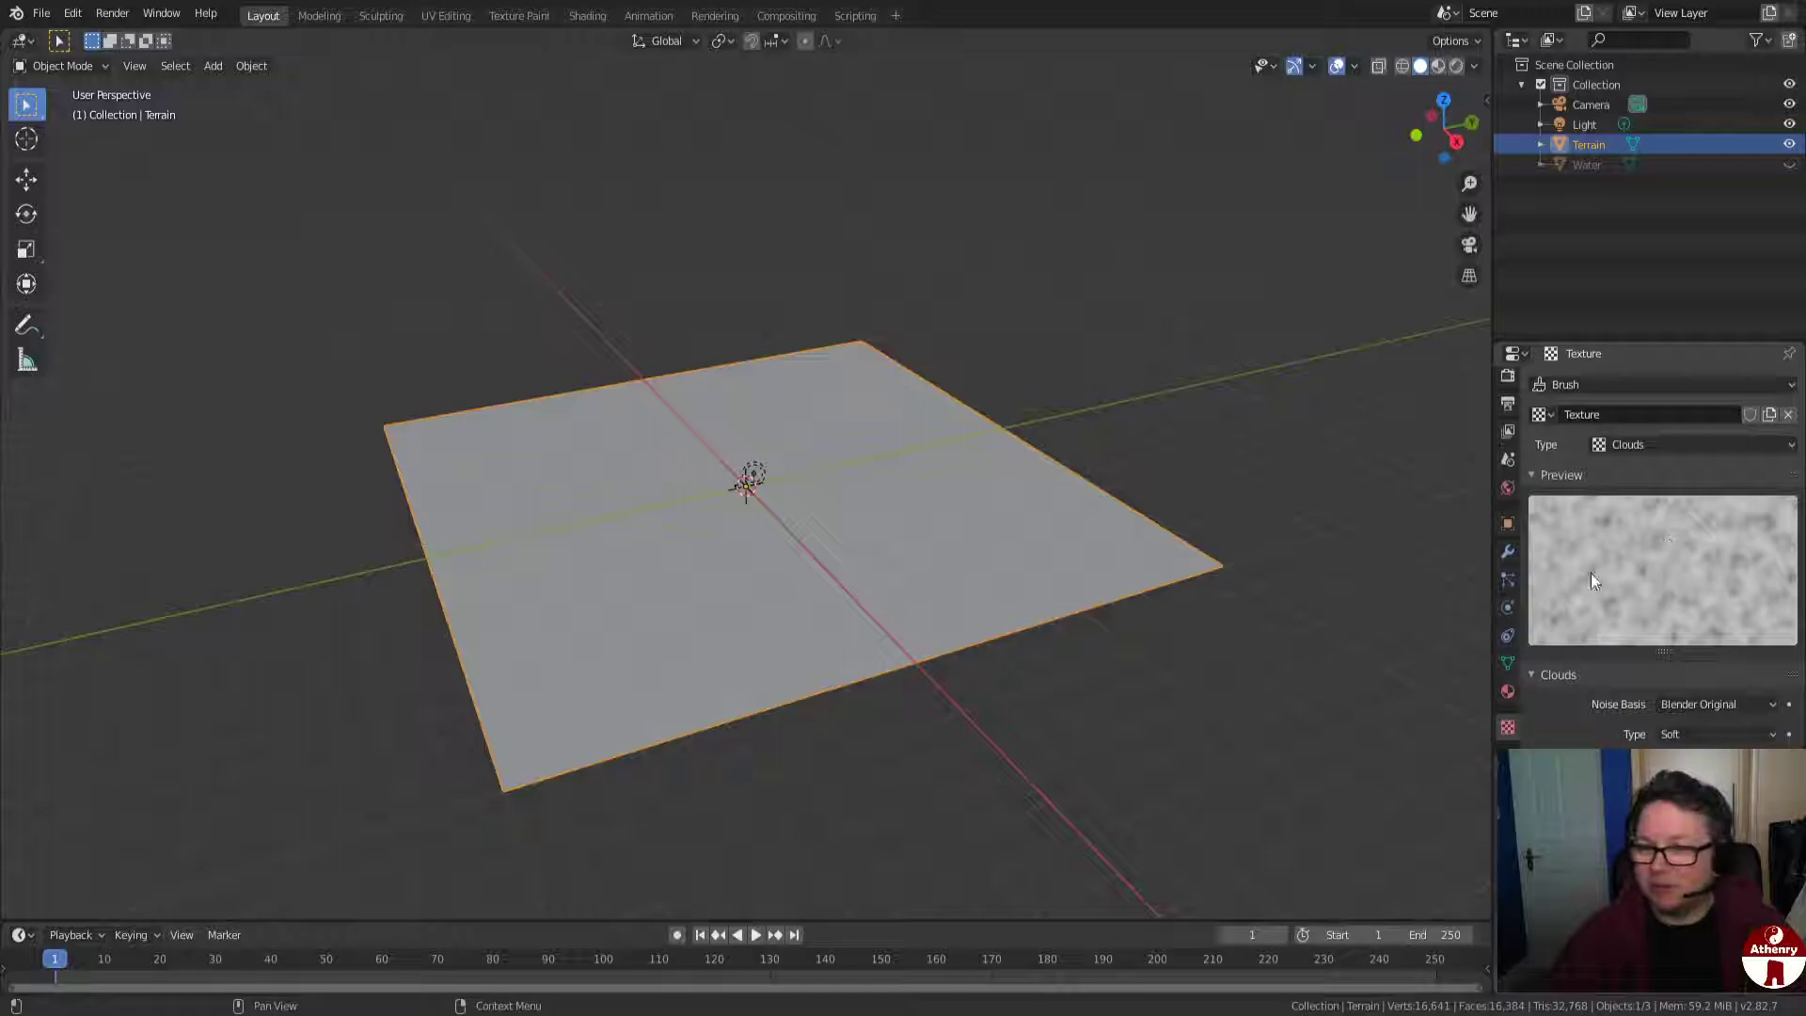
Add a Displace modifier to the Terrain and assign the existing clouds texture to it.
left_click(1508, 553)
left_click(1616, 386)
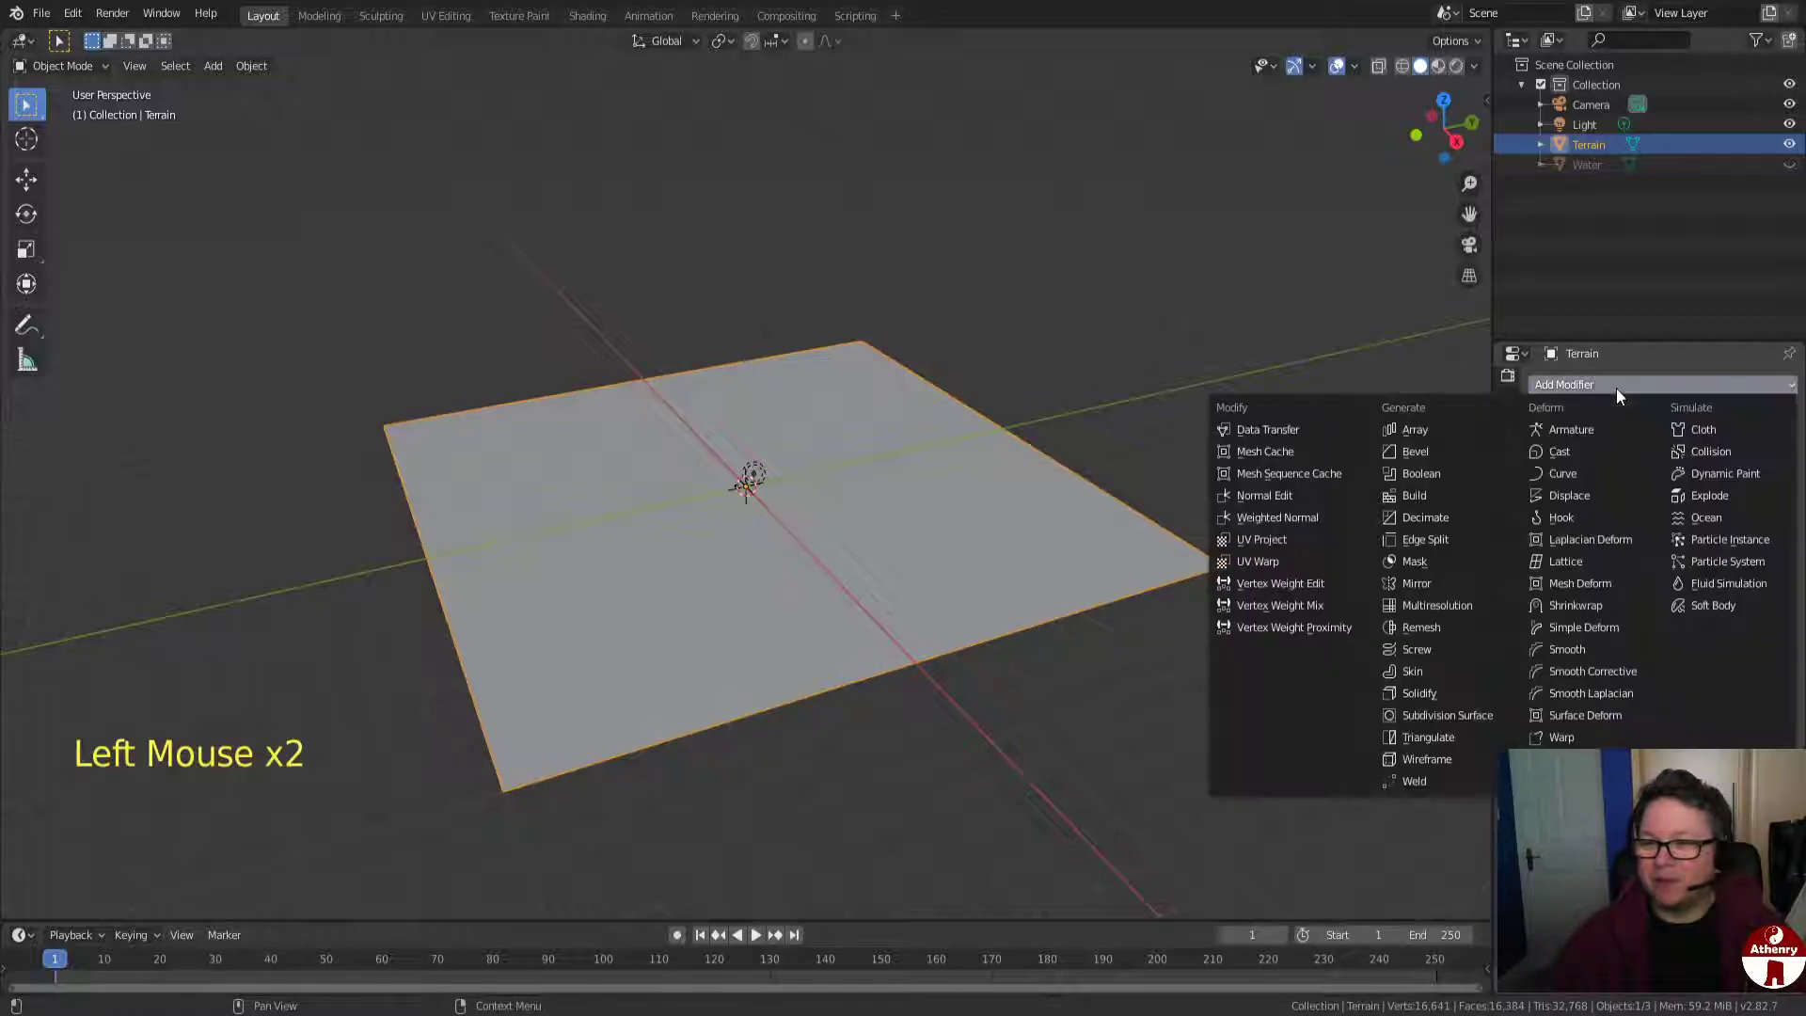
left_click(1572, 493)
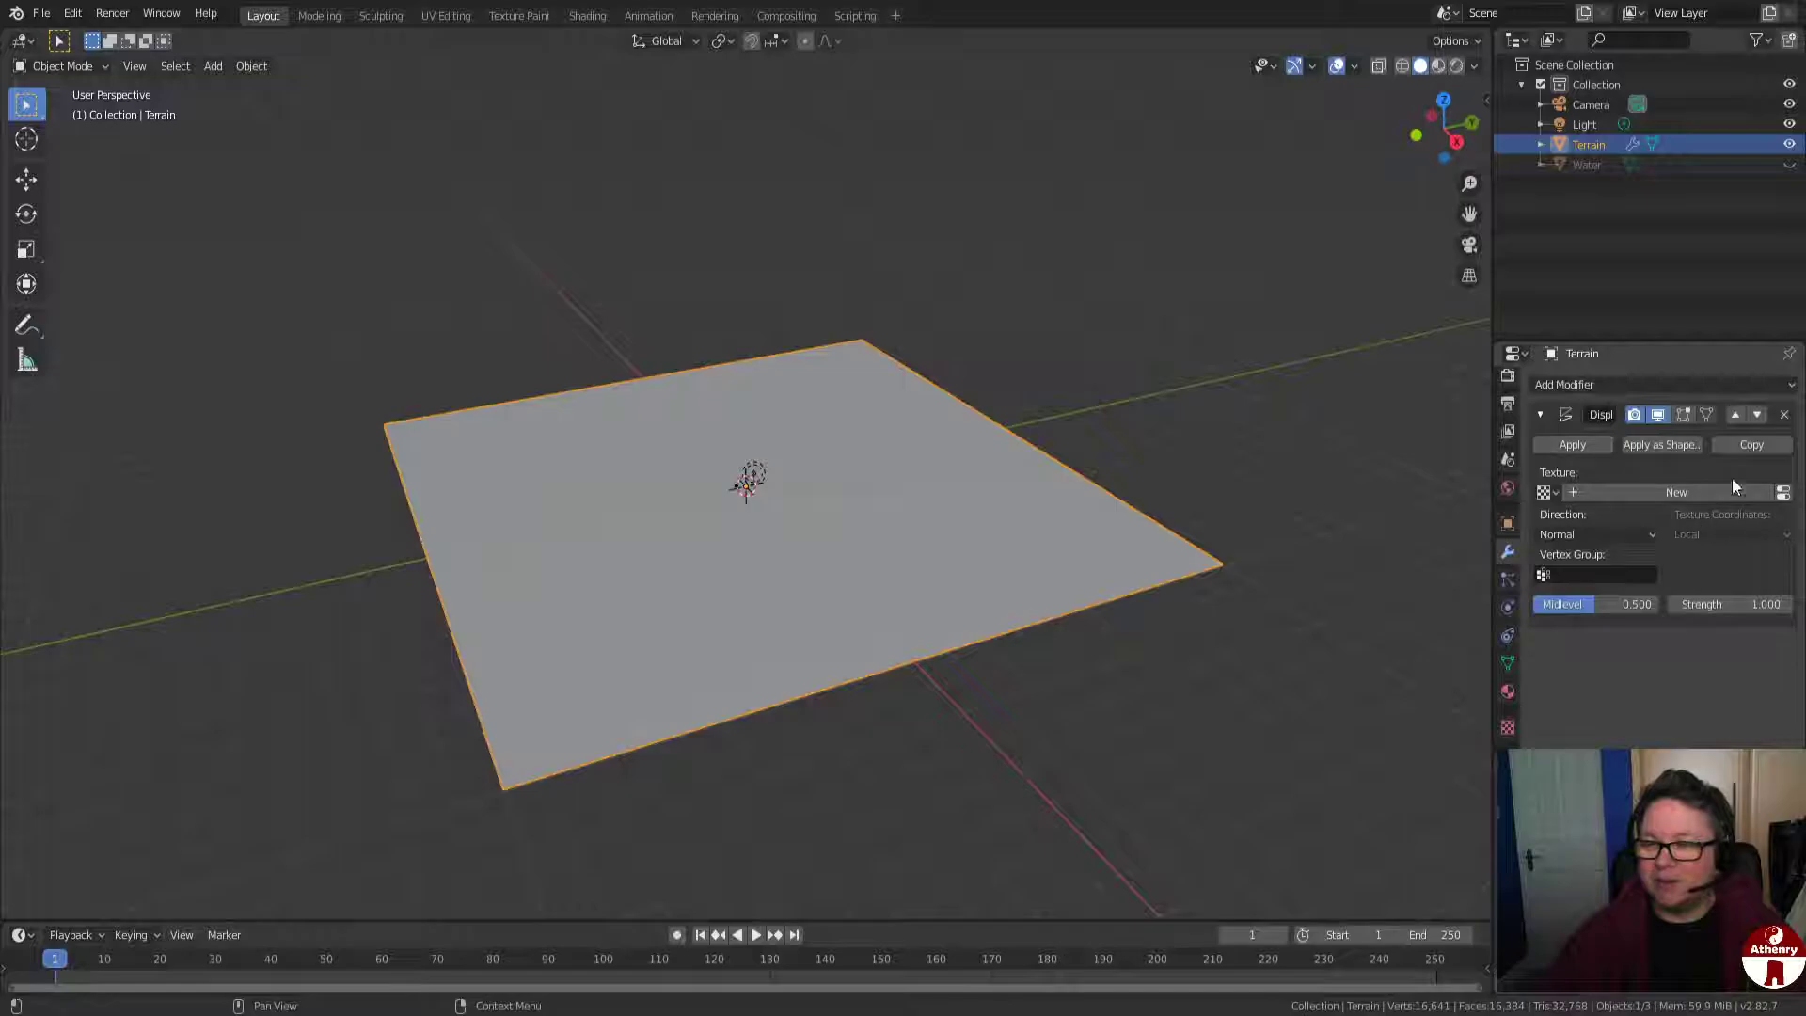
left_click(1550, 491)
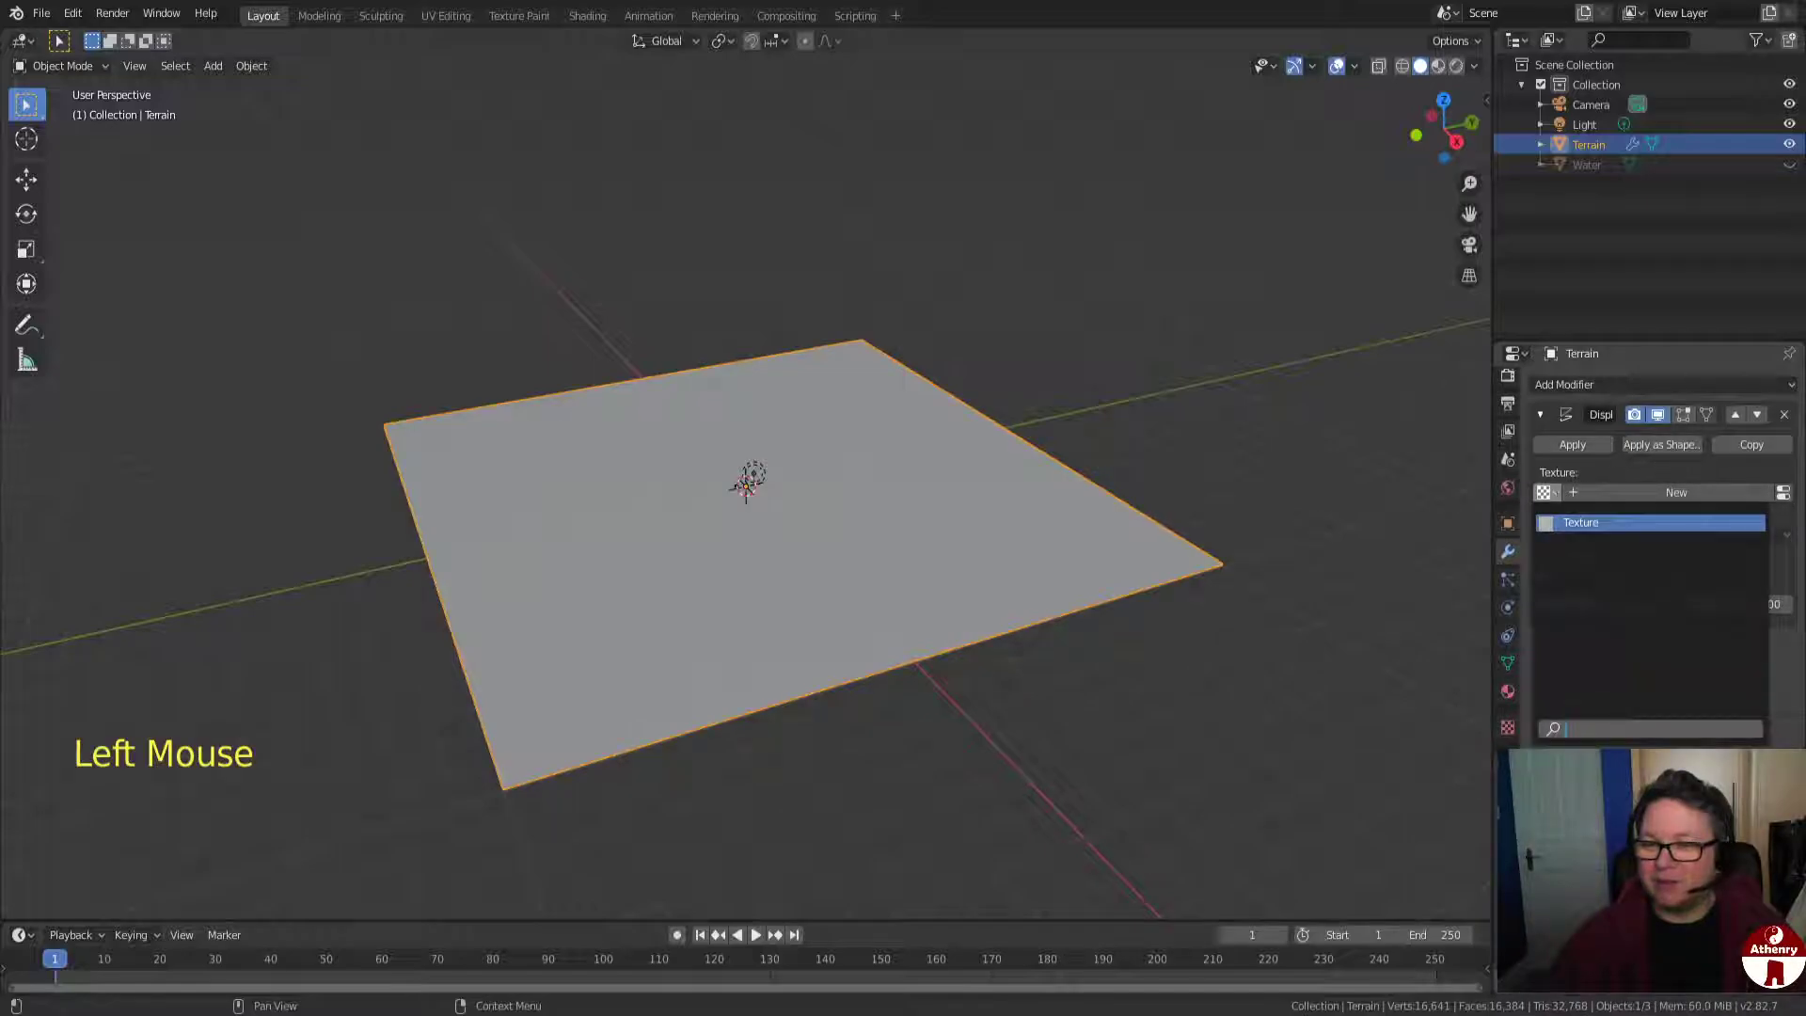
left_click(1580, 523)
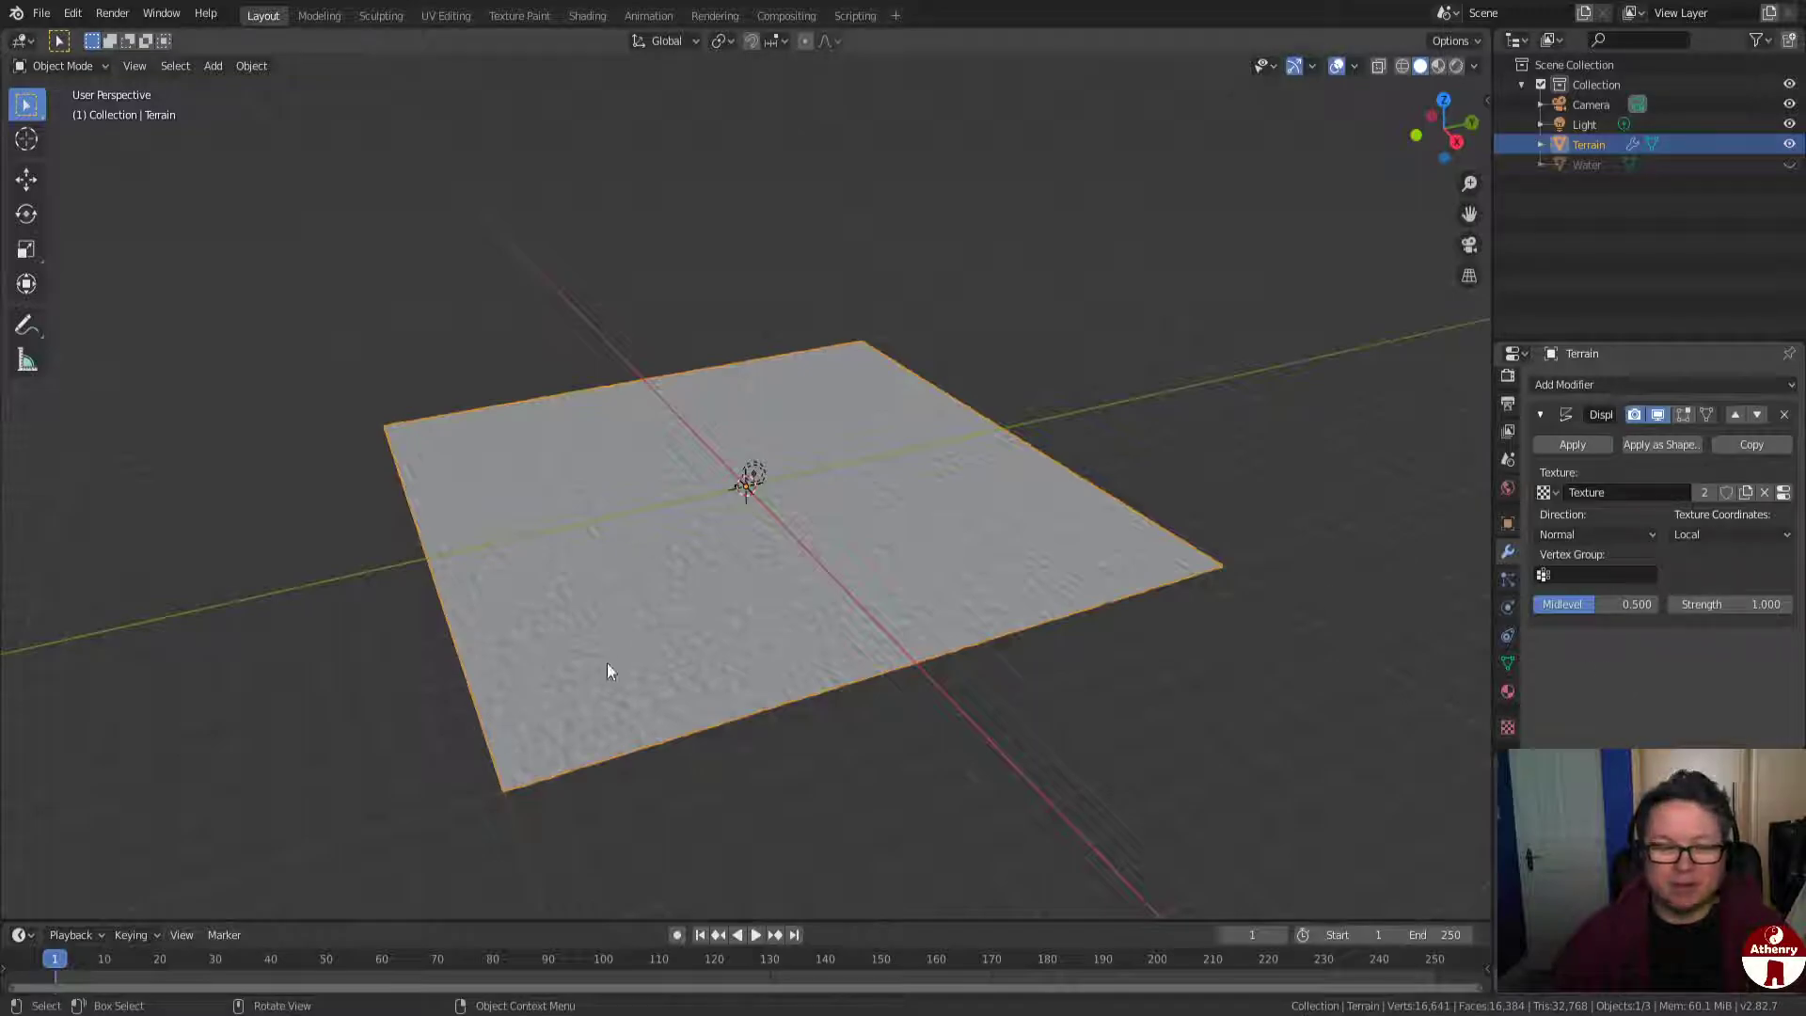
Shade the displaced Terrain plane smooth.
scroll(589, 683, "up", 2)
scroll(590, 684, "up", 1)
scroll(590, 684, "down", 1)
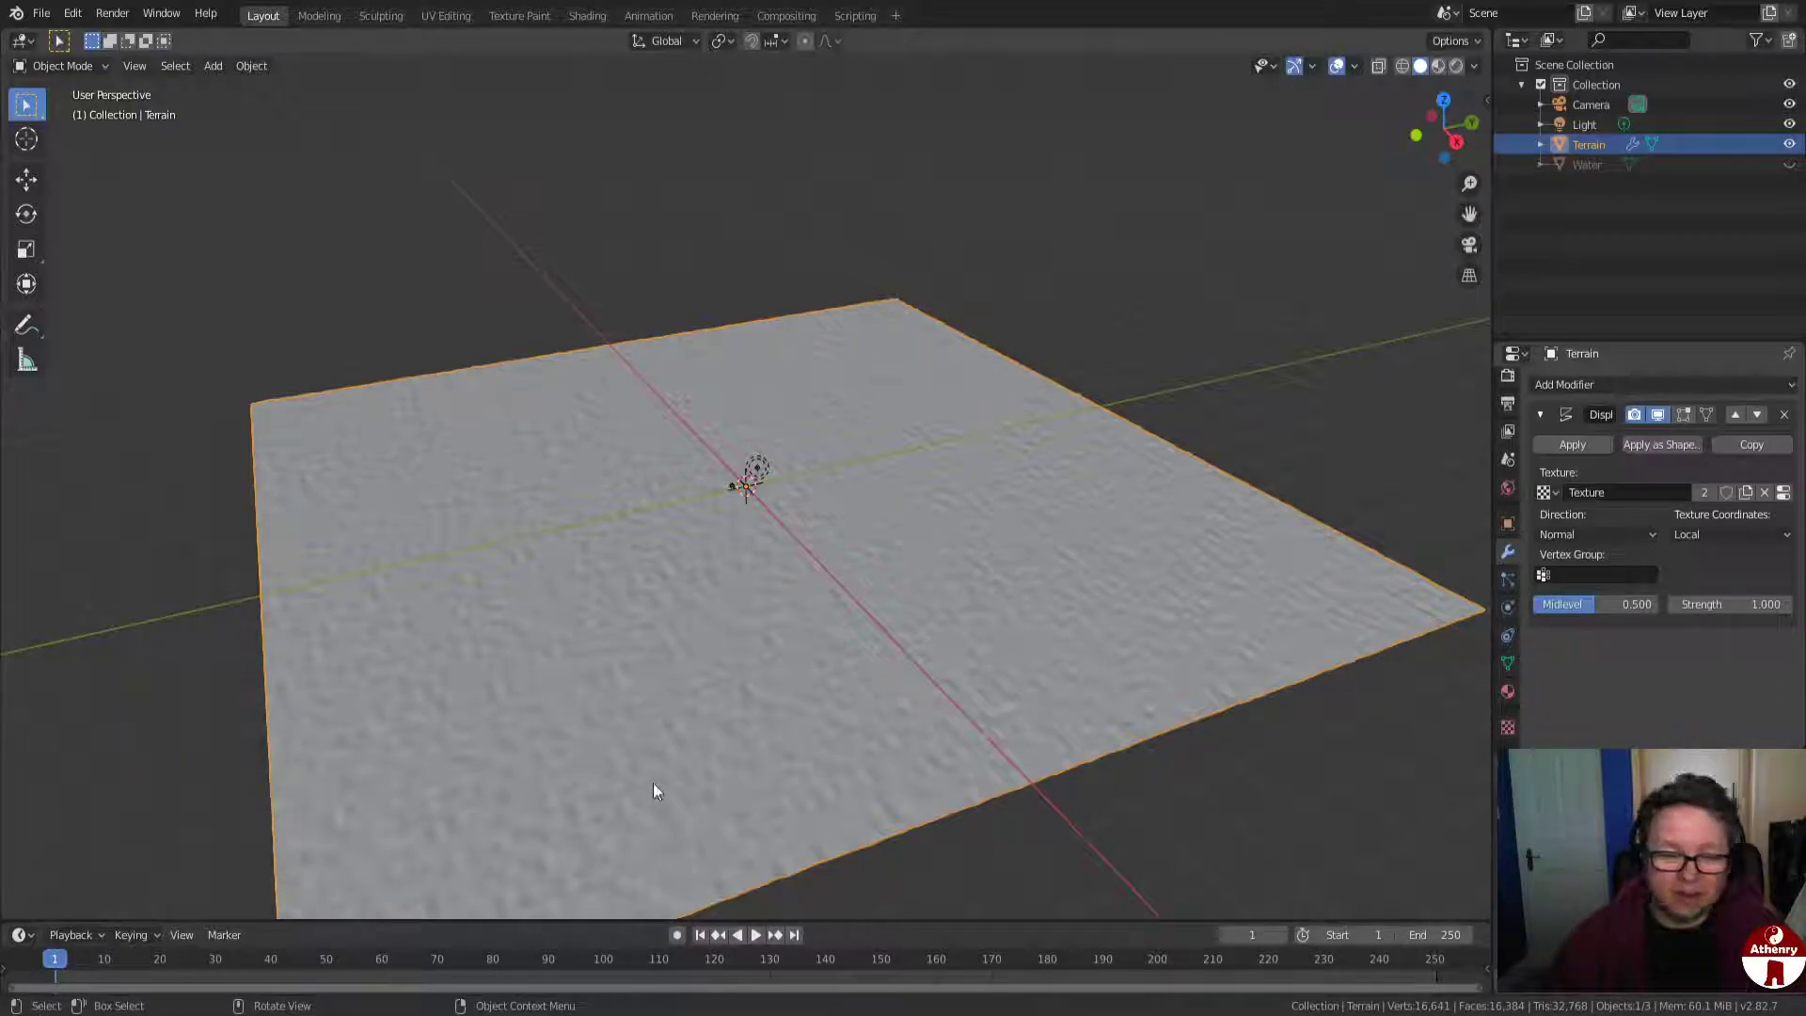
right_click(786, 666)
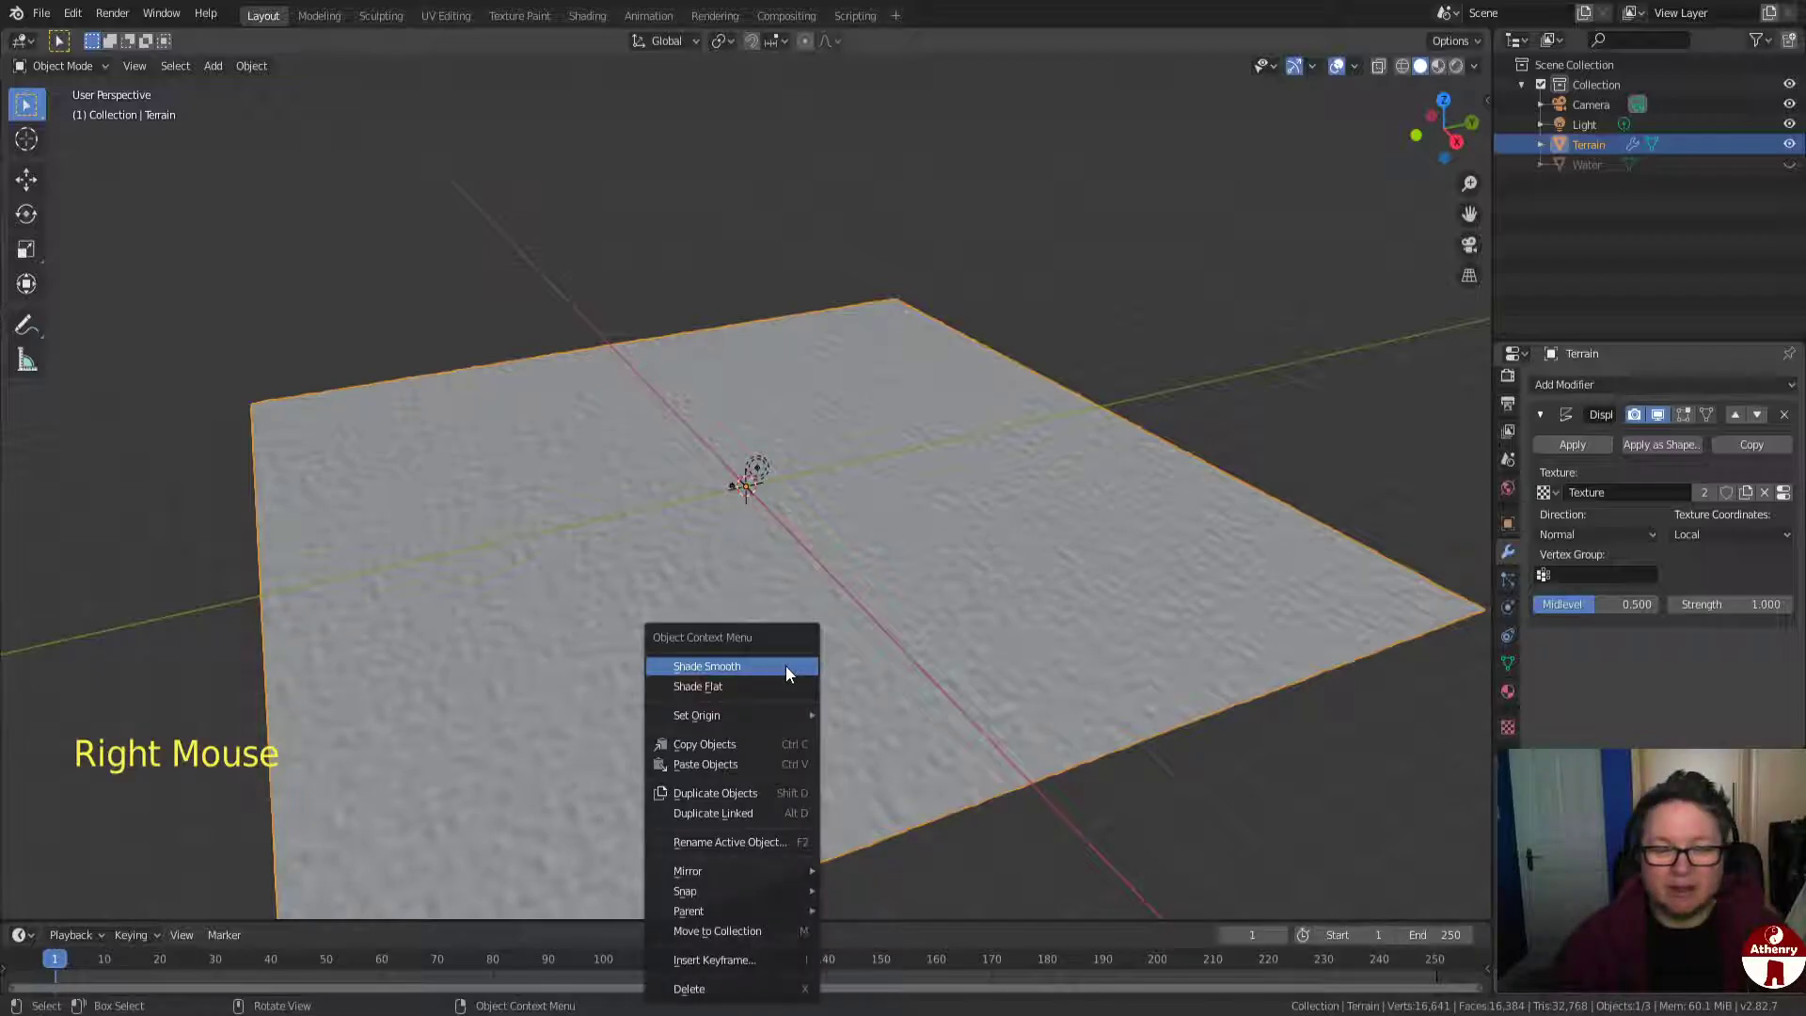
left_click(786, 665)
scroll(1101, 722, "up", 3)
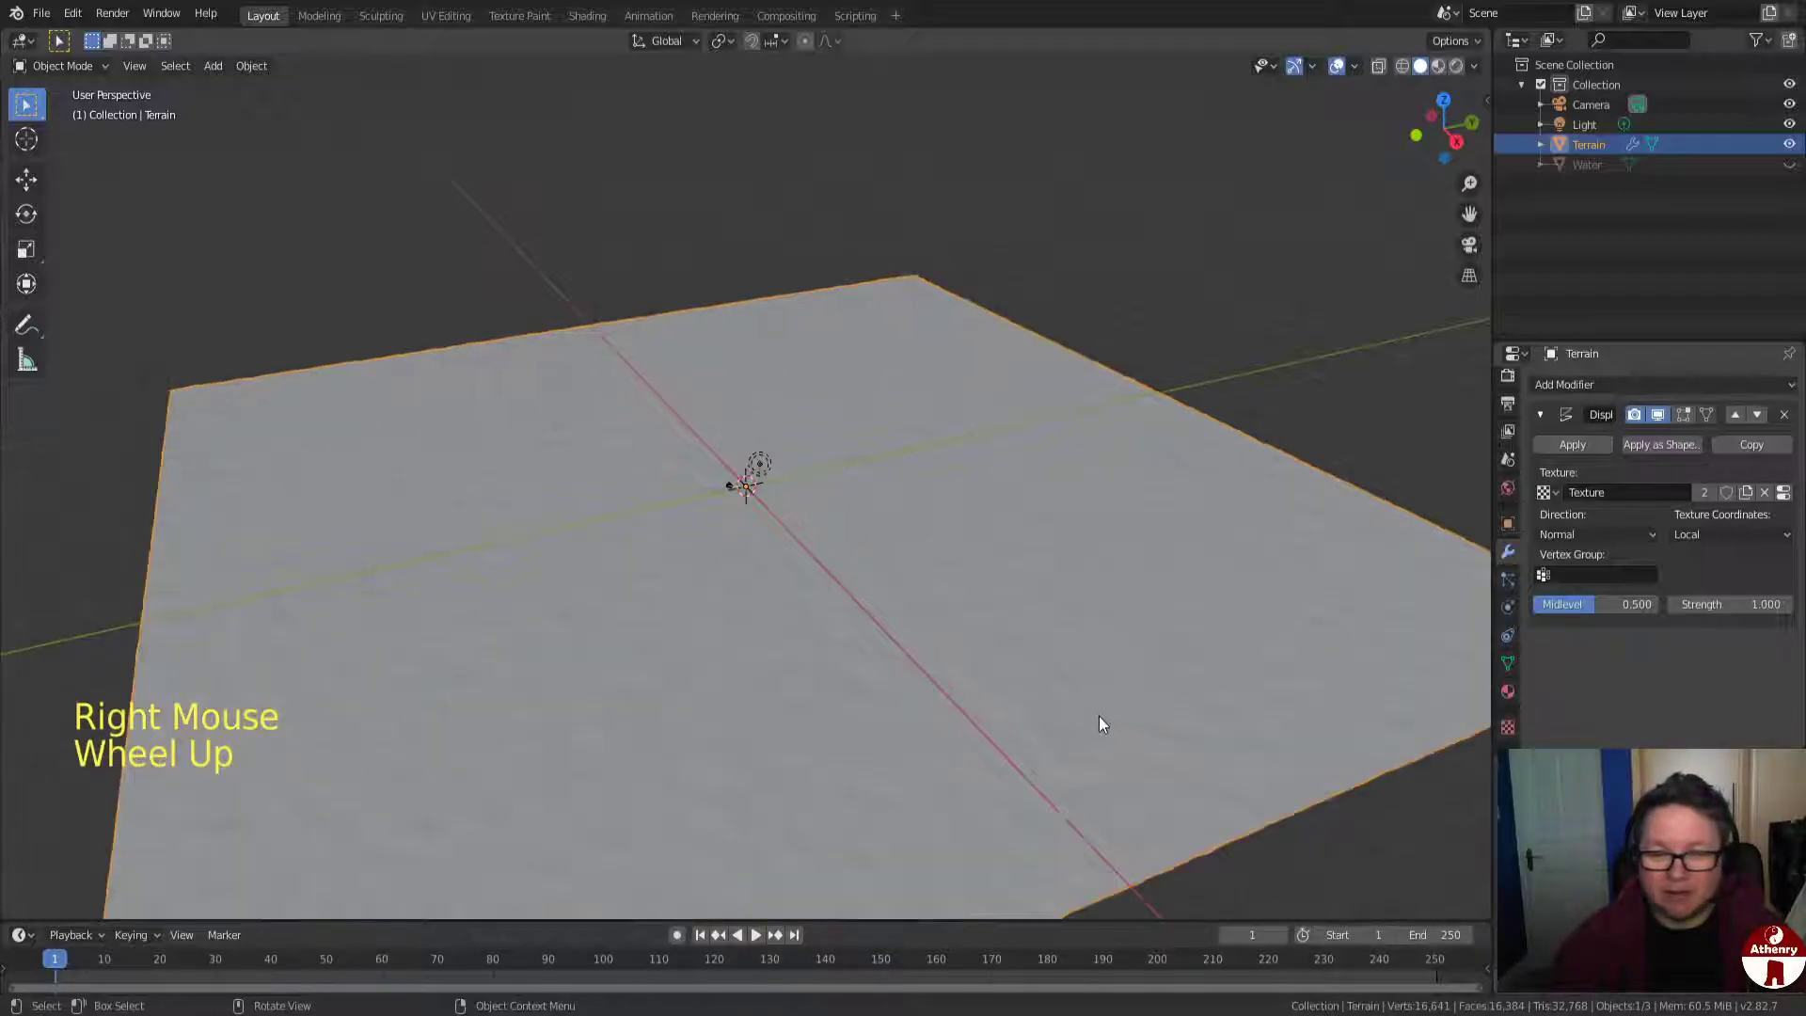
Examine the smooth-shaded Terrain surface from several angles and distances.
scroll(952, 724, "down", 3)
middle_click_drag(891, 715, 923, 762)
scroll(899, 693, "up", 2)
scroll(923, 758, "down", 3)
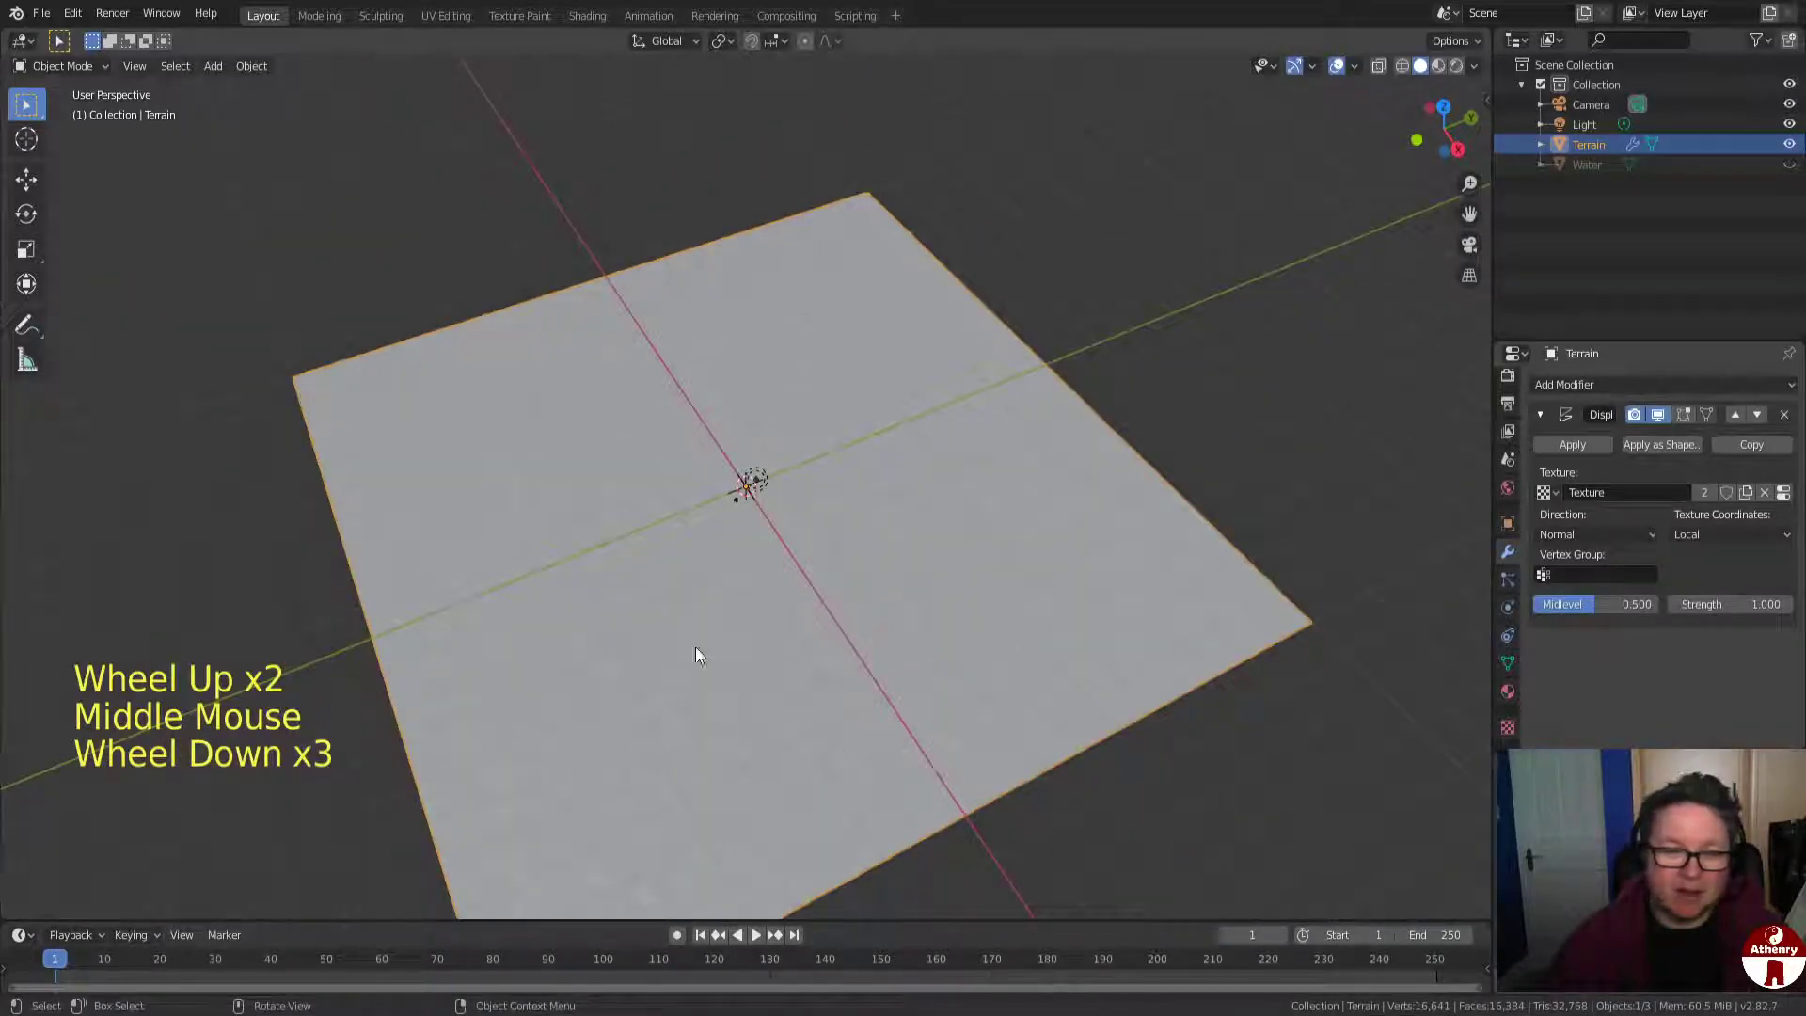
scroll(893, 644, "up", 2)
middle_click_drag(893, 644, 866, 601)
scroll(866, 636, "down", 2)
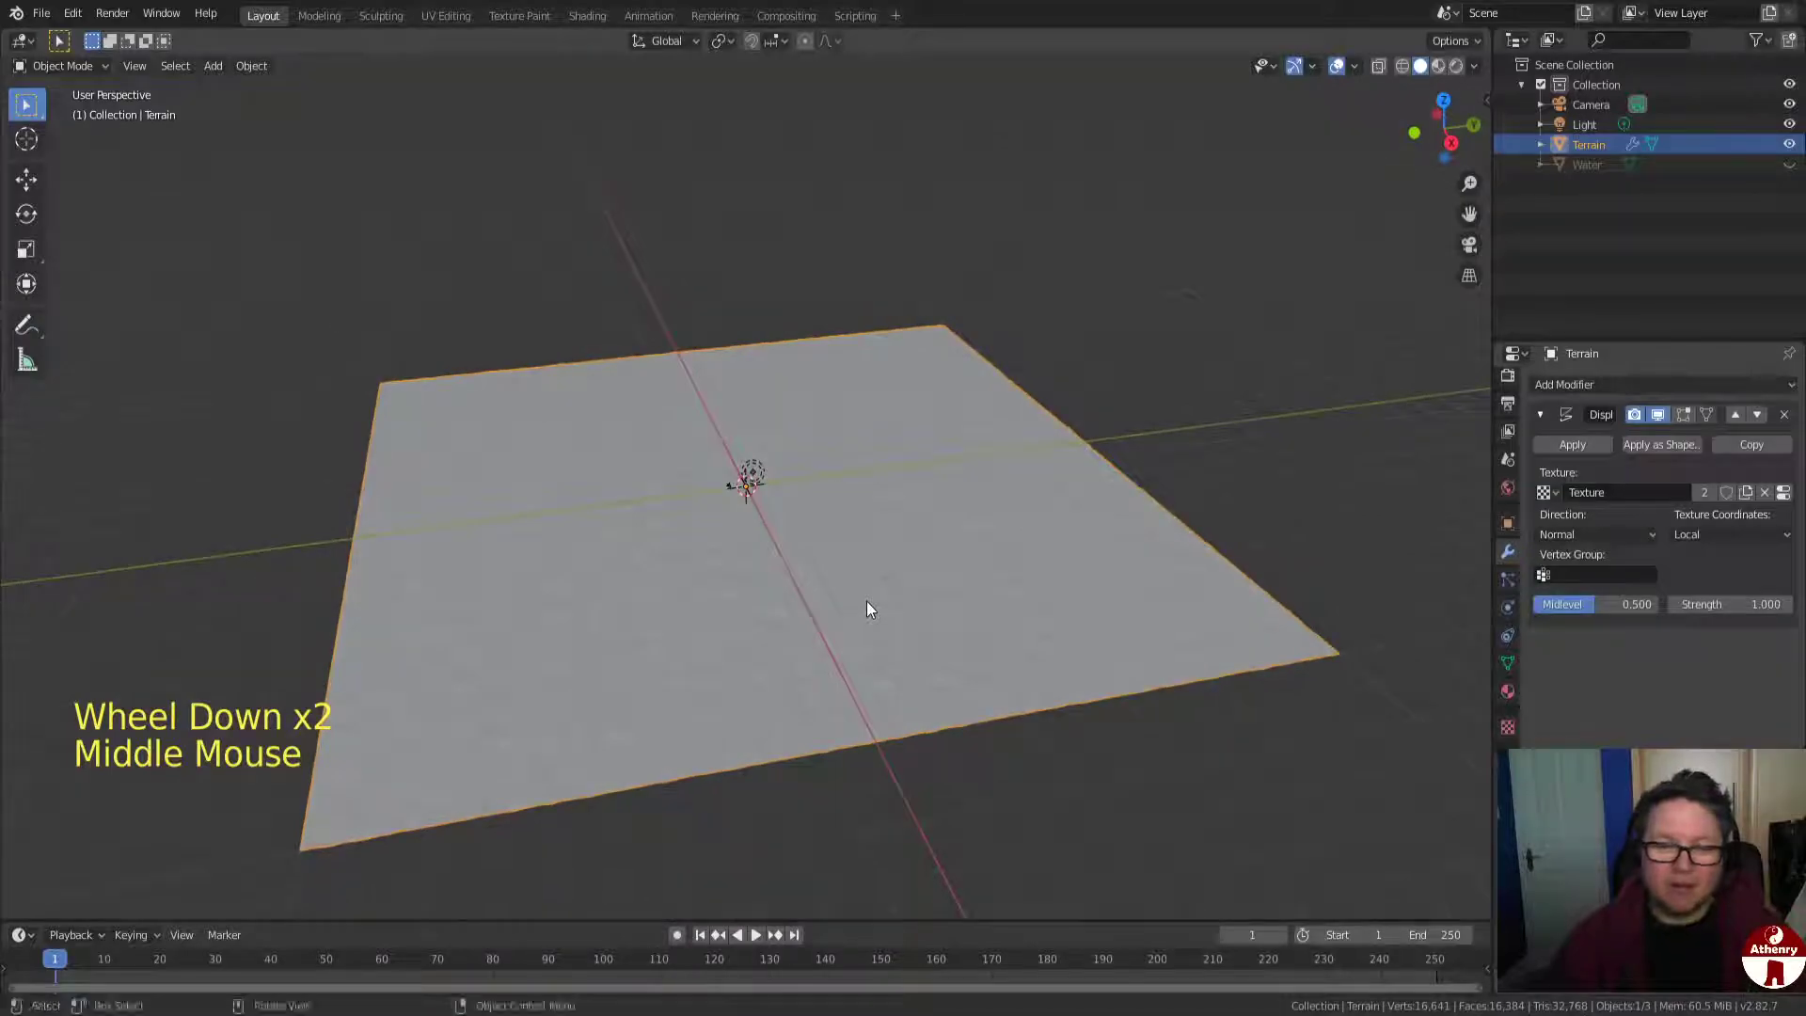
scroll(792, 670, "up", 1)
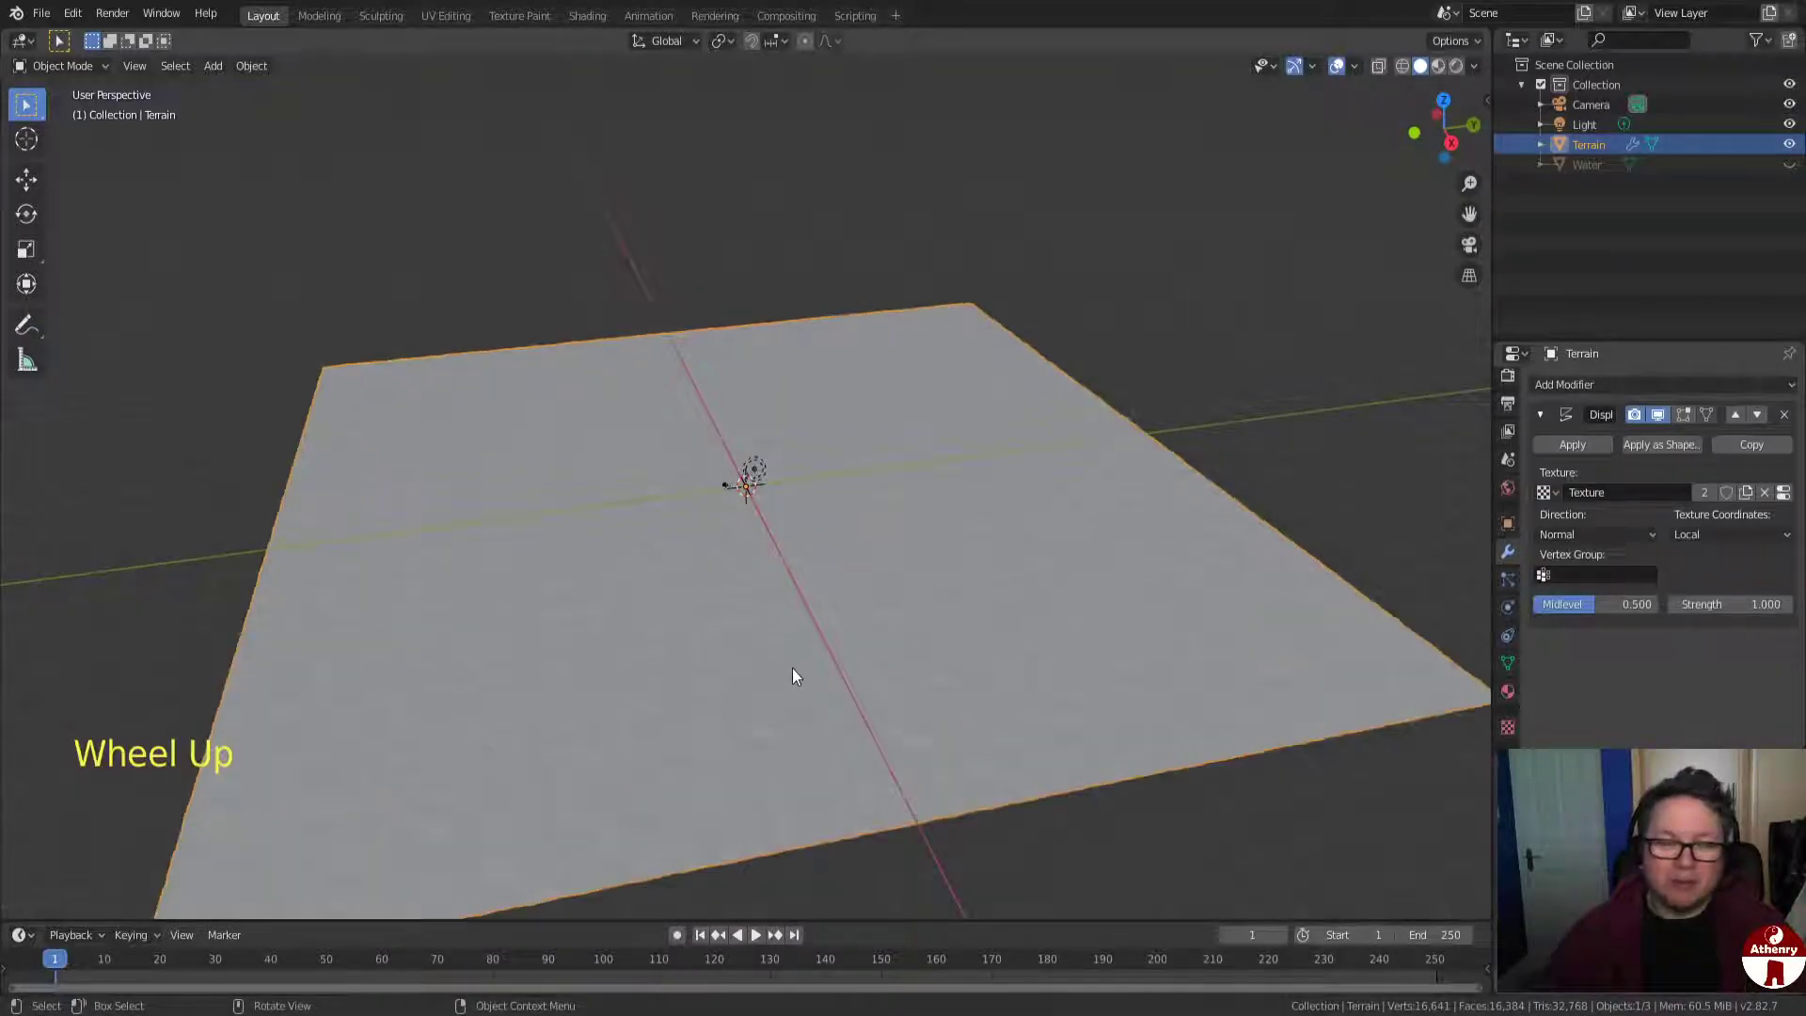
scroll(792, 668, "down", 1)
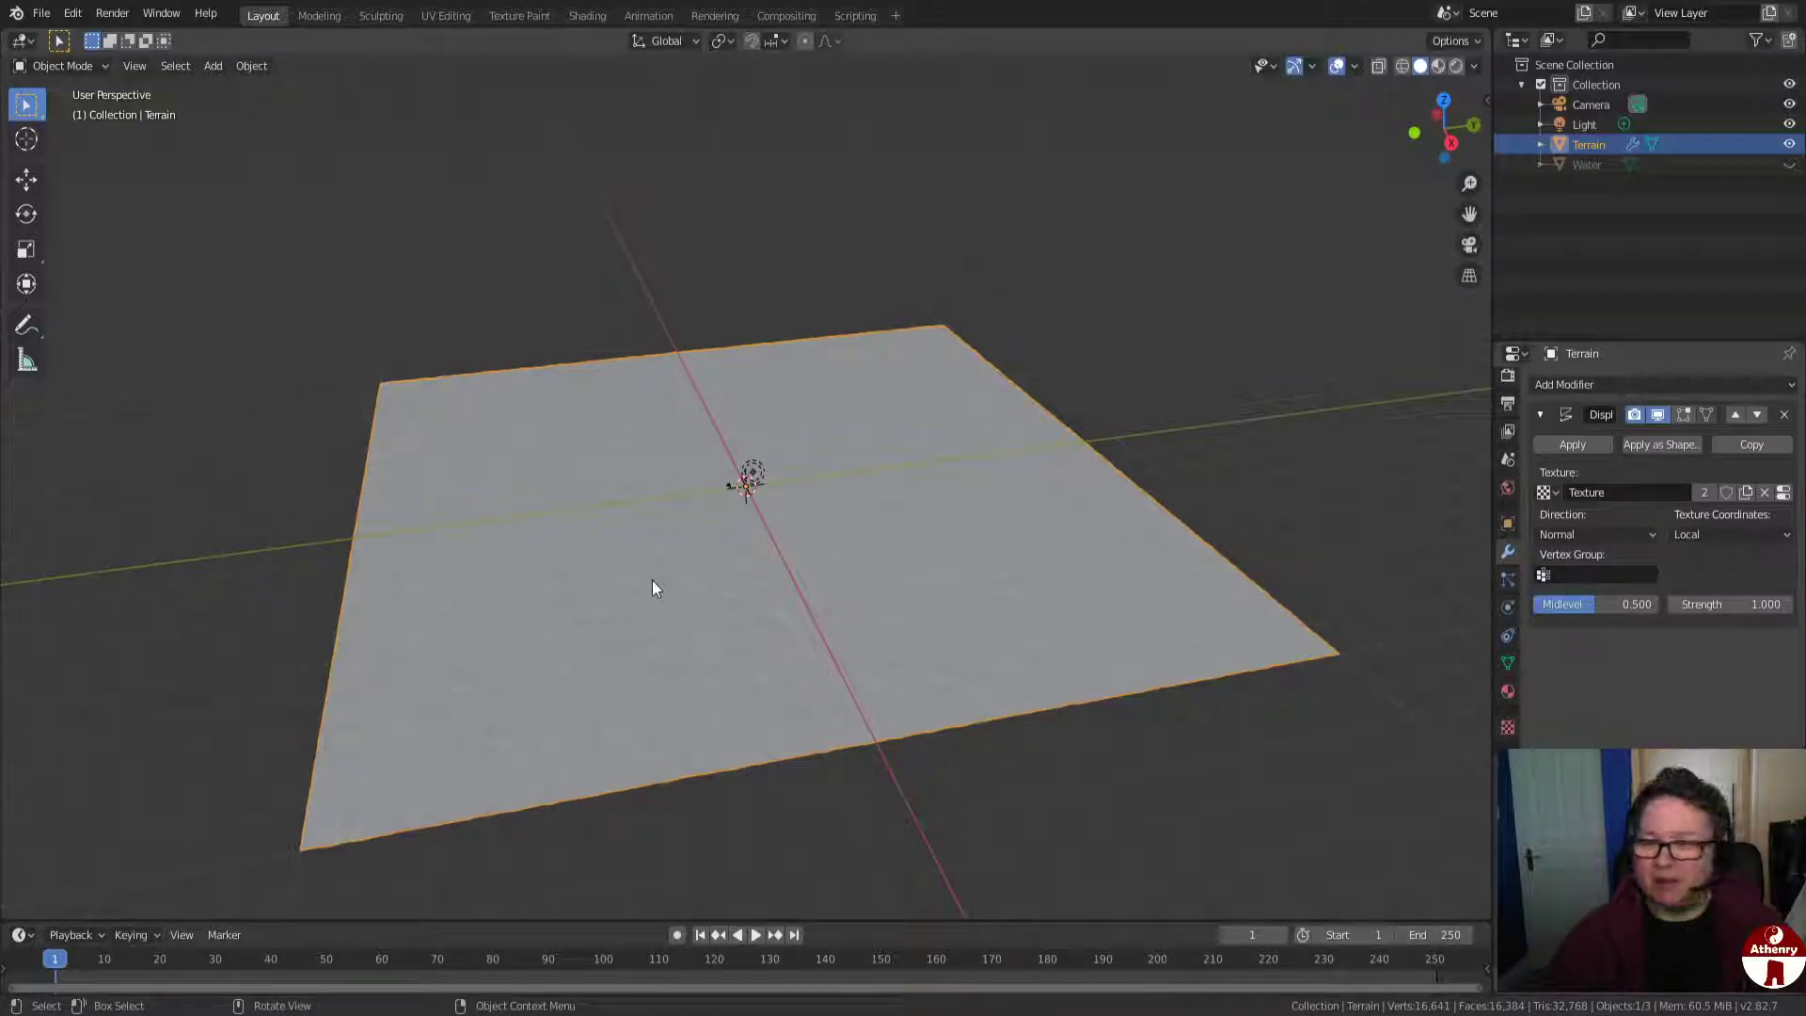
Set the strength of the Terrain's Displace modifier to 40.
left_click(1735, 604)
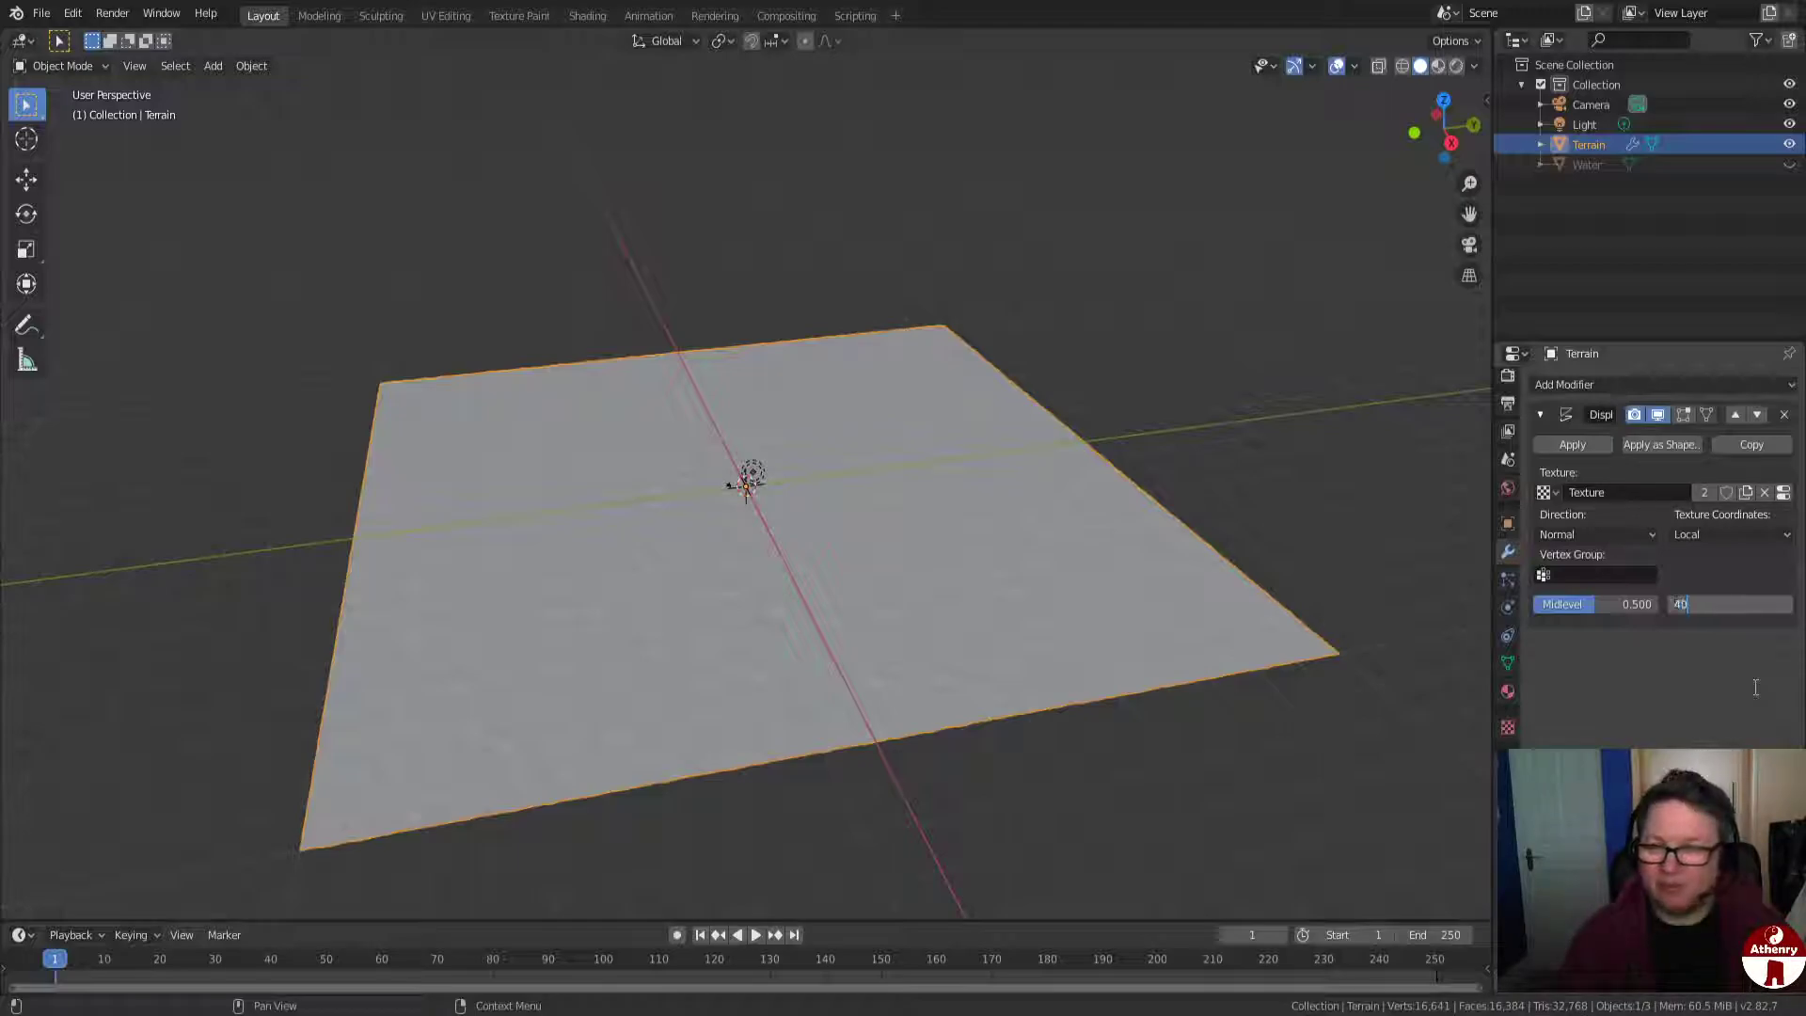
key("Return")
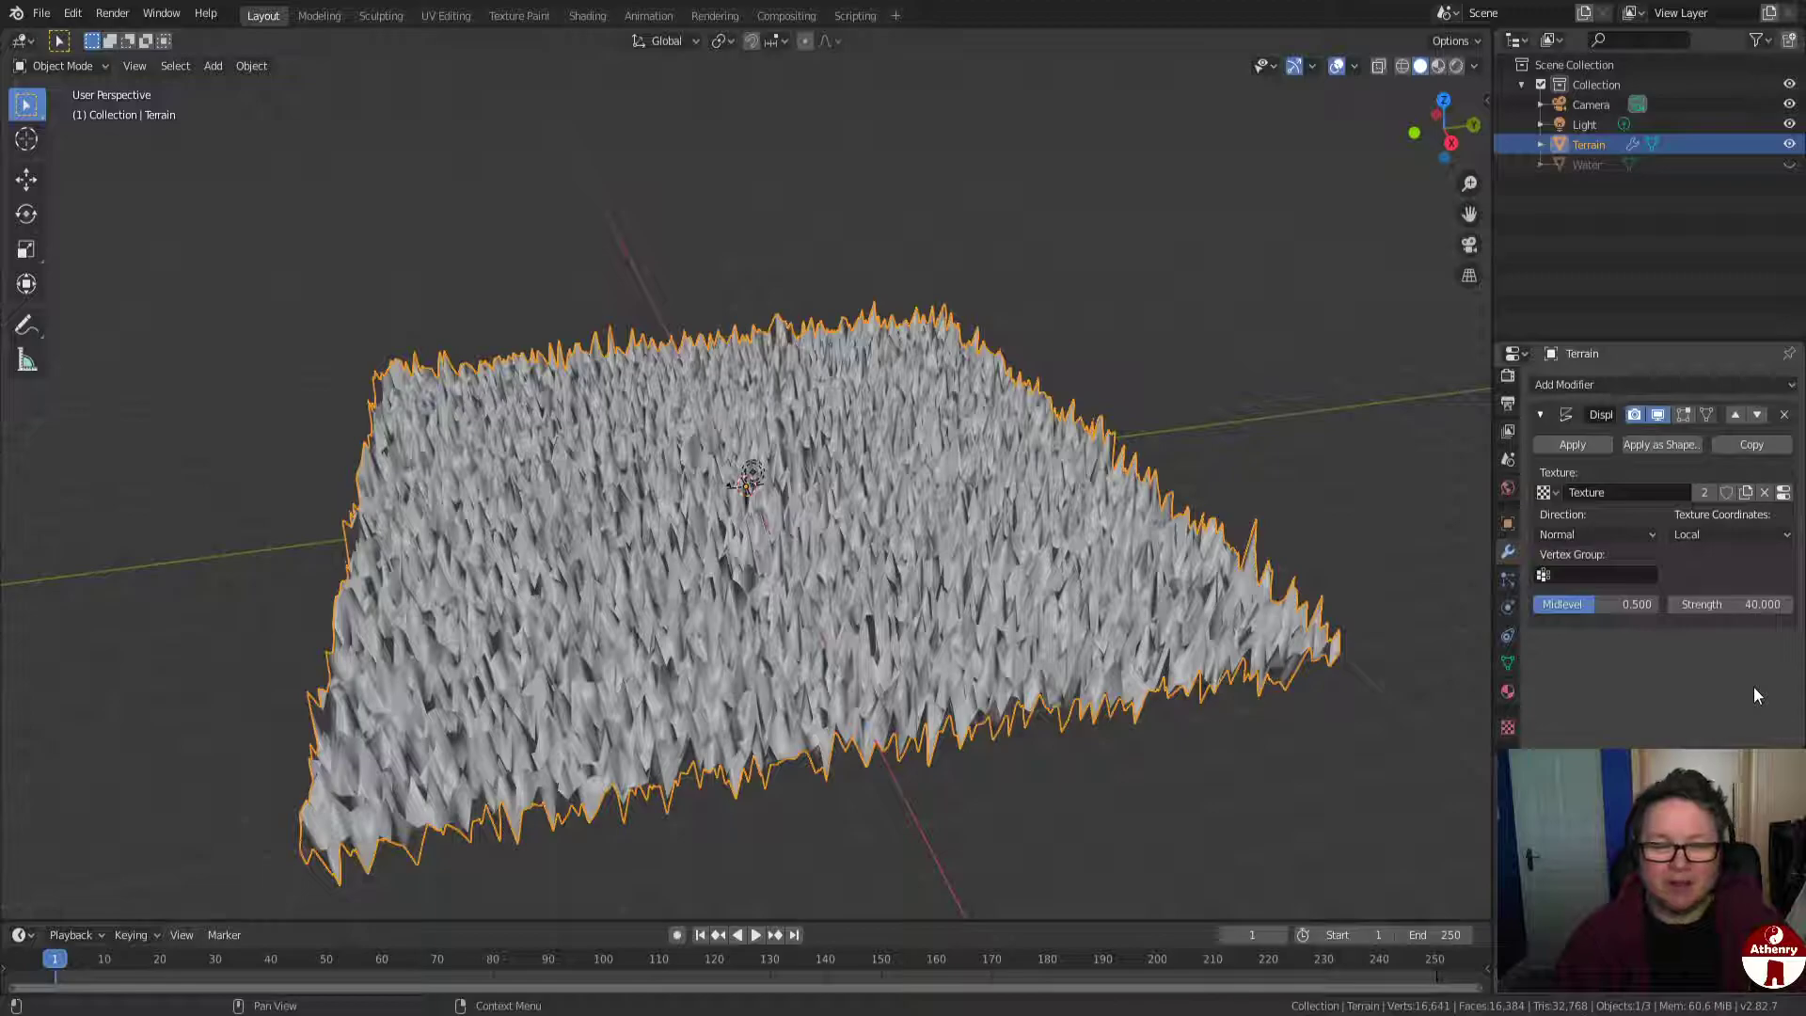
middle_click_drag(917, 662, 879, 622)
scroll(918, 603, "up", 2)
scroll(922, 593, "down", 2)
scroll(1026, 717, "up", 3)
scroll(879, 623, "up", 2)
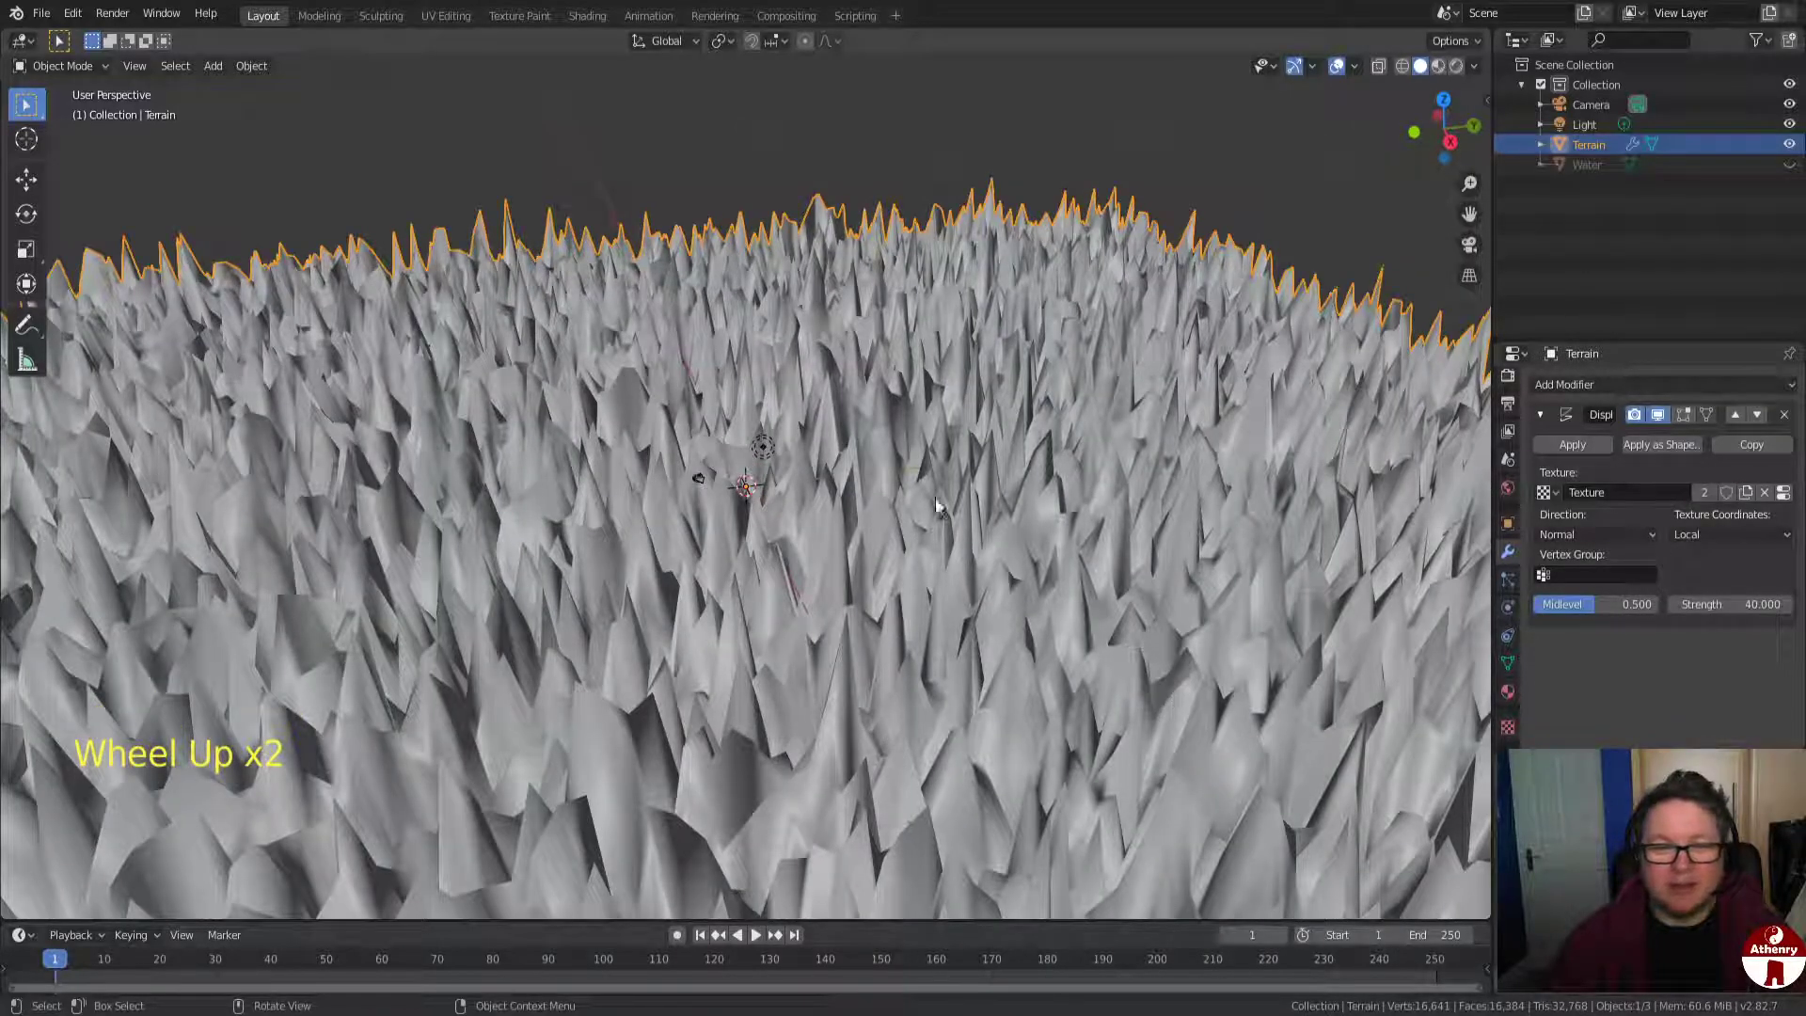
scroll(1016, 620, "down", 5)
middle_click_drag(1014, 634, 1027, 666)
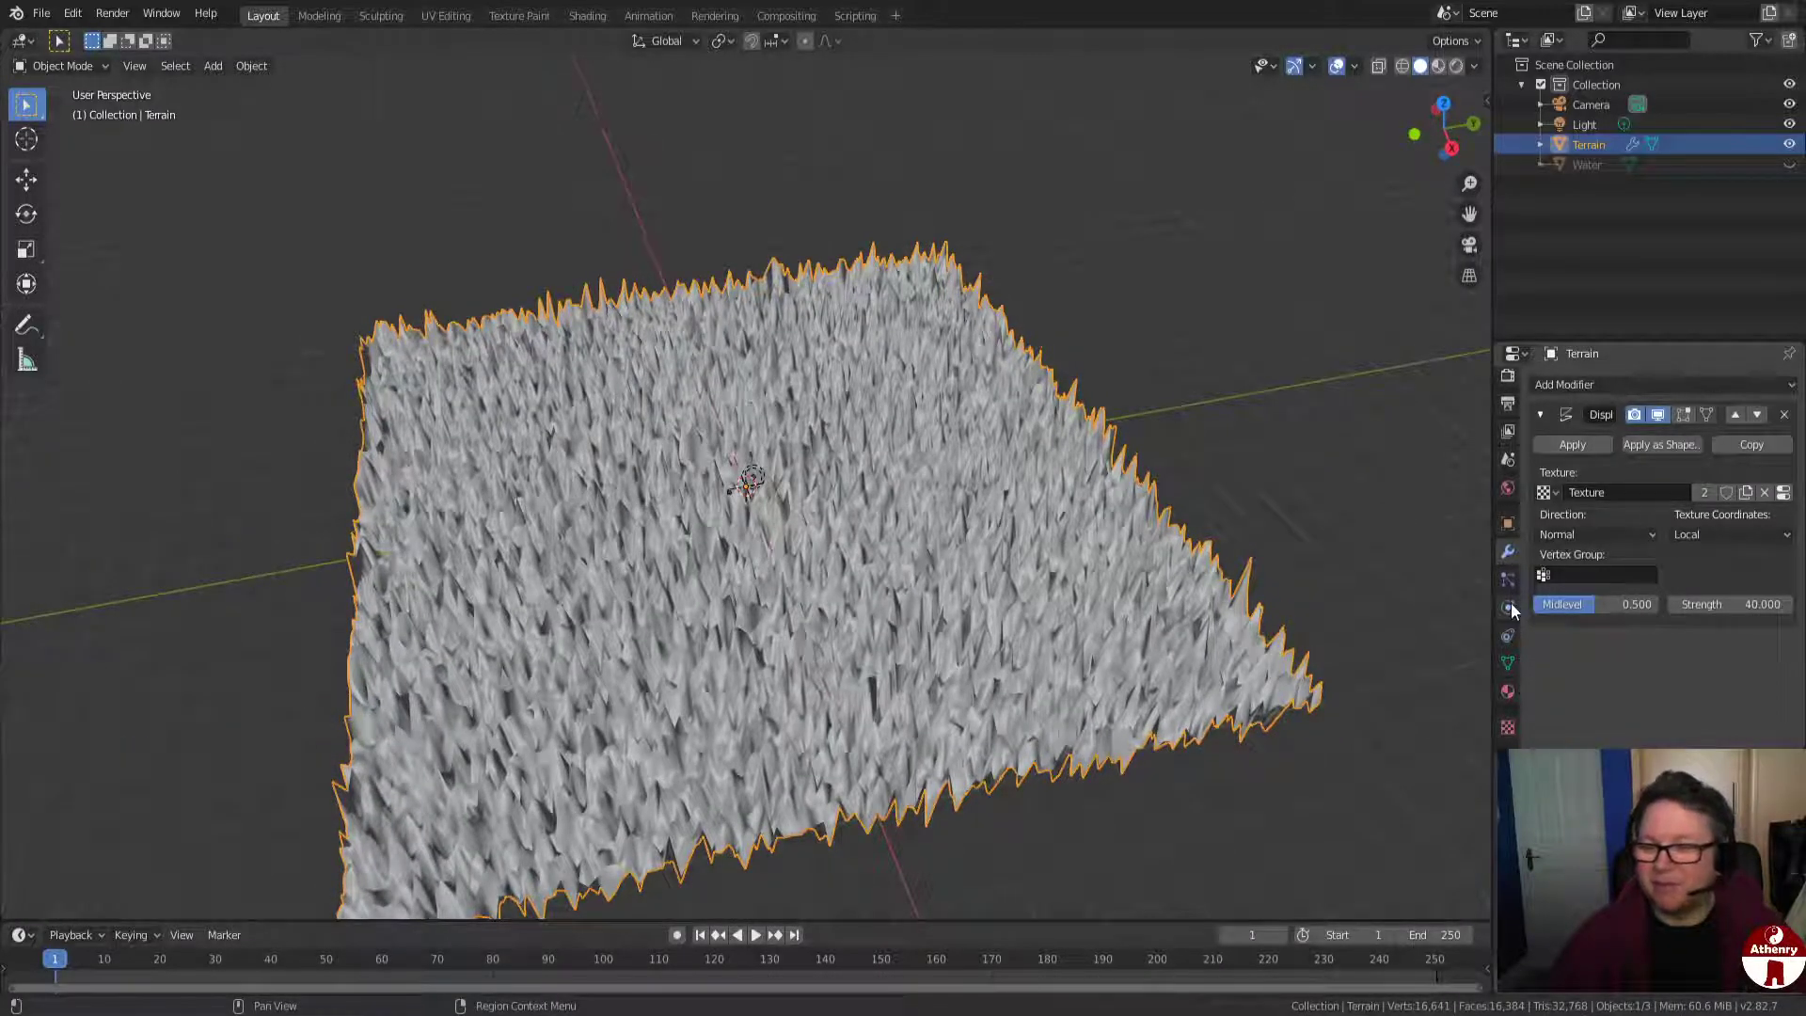
Set the size of the Terrain's clouds texture to 2.
left_click(1508, 728)
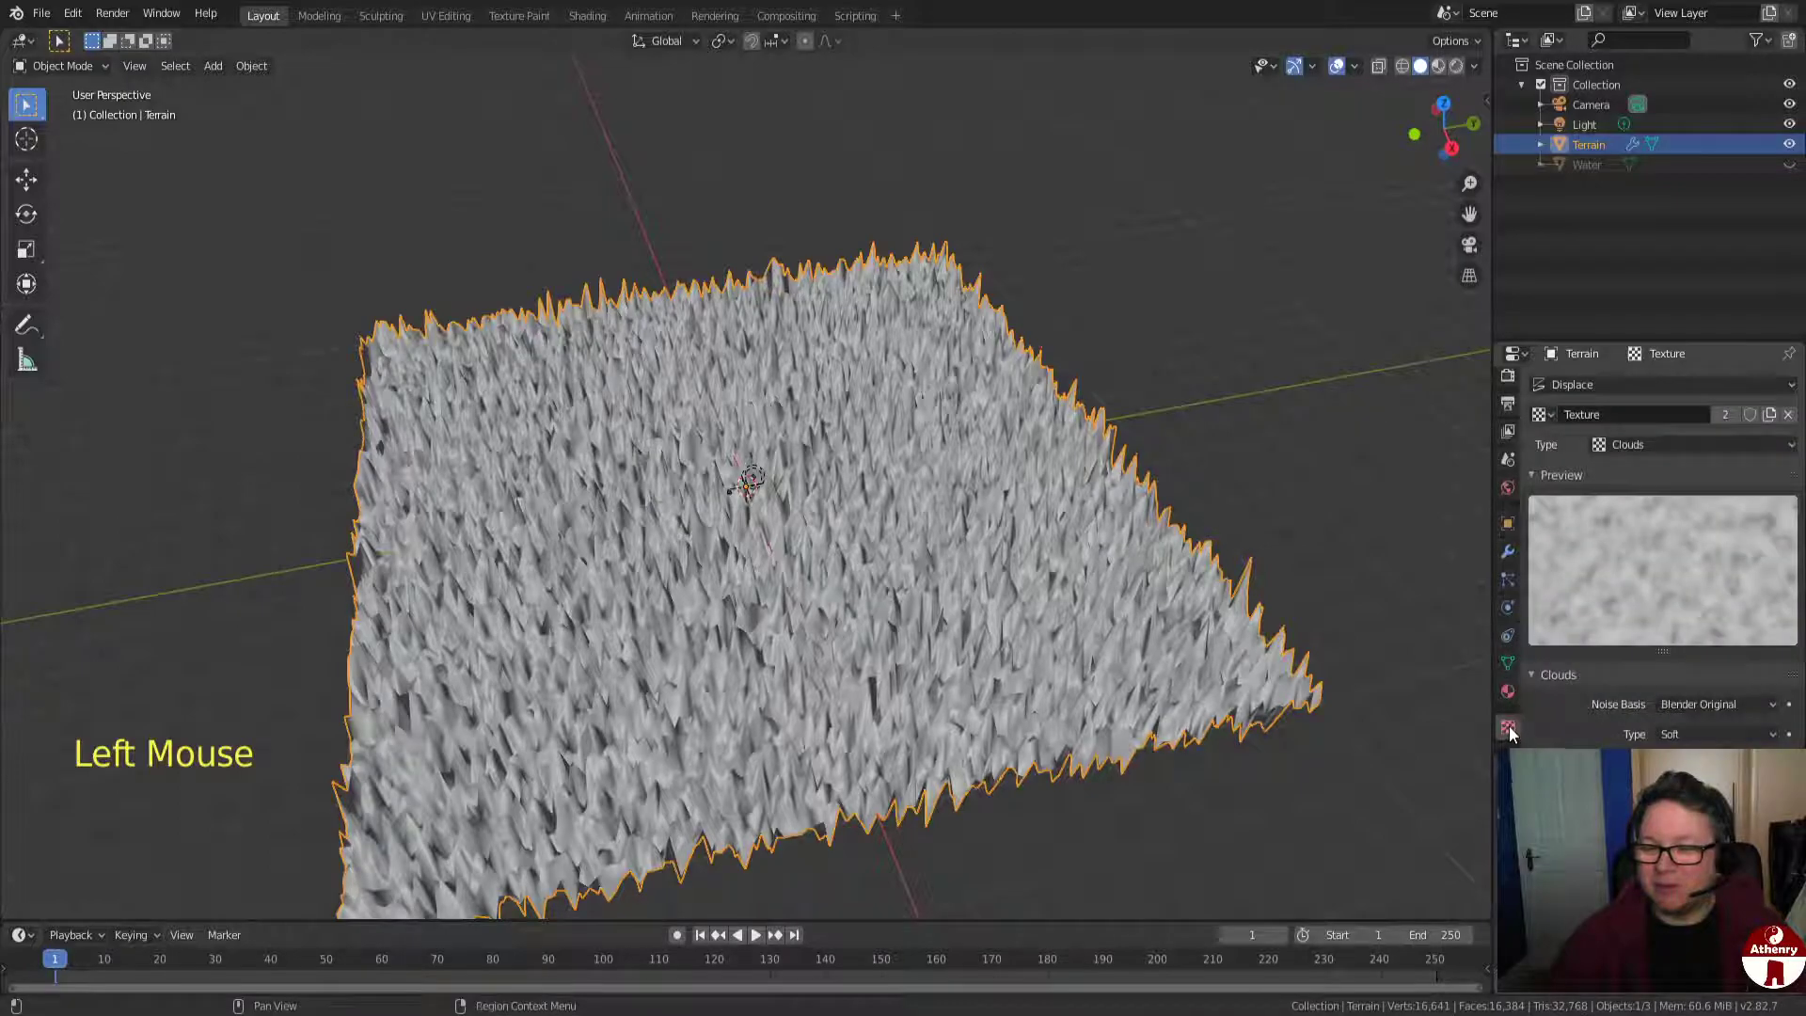
scroll(1683, 621, "down", 4)
left_click(1698, 639)
left_click(1697, 640)
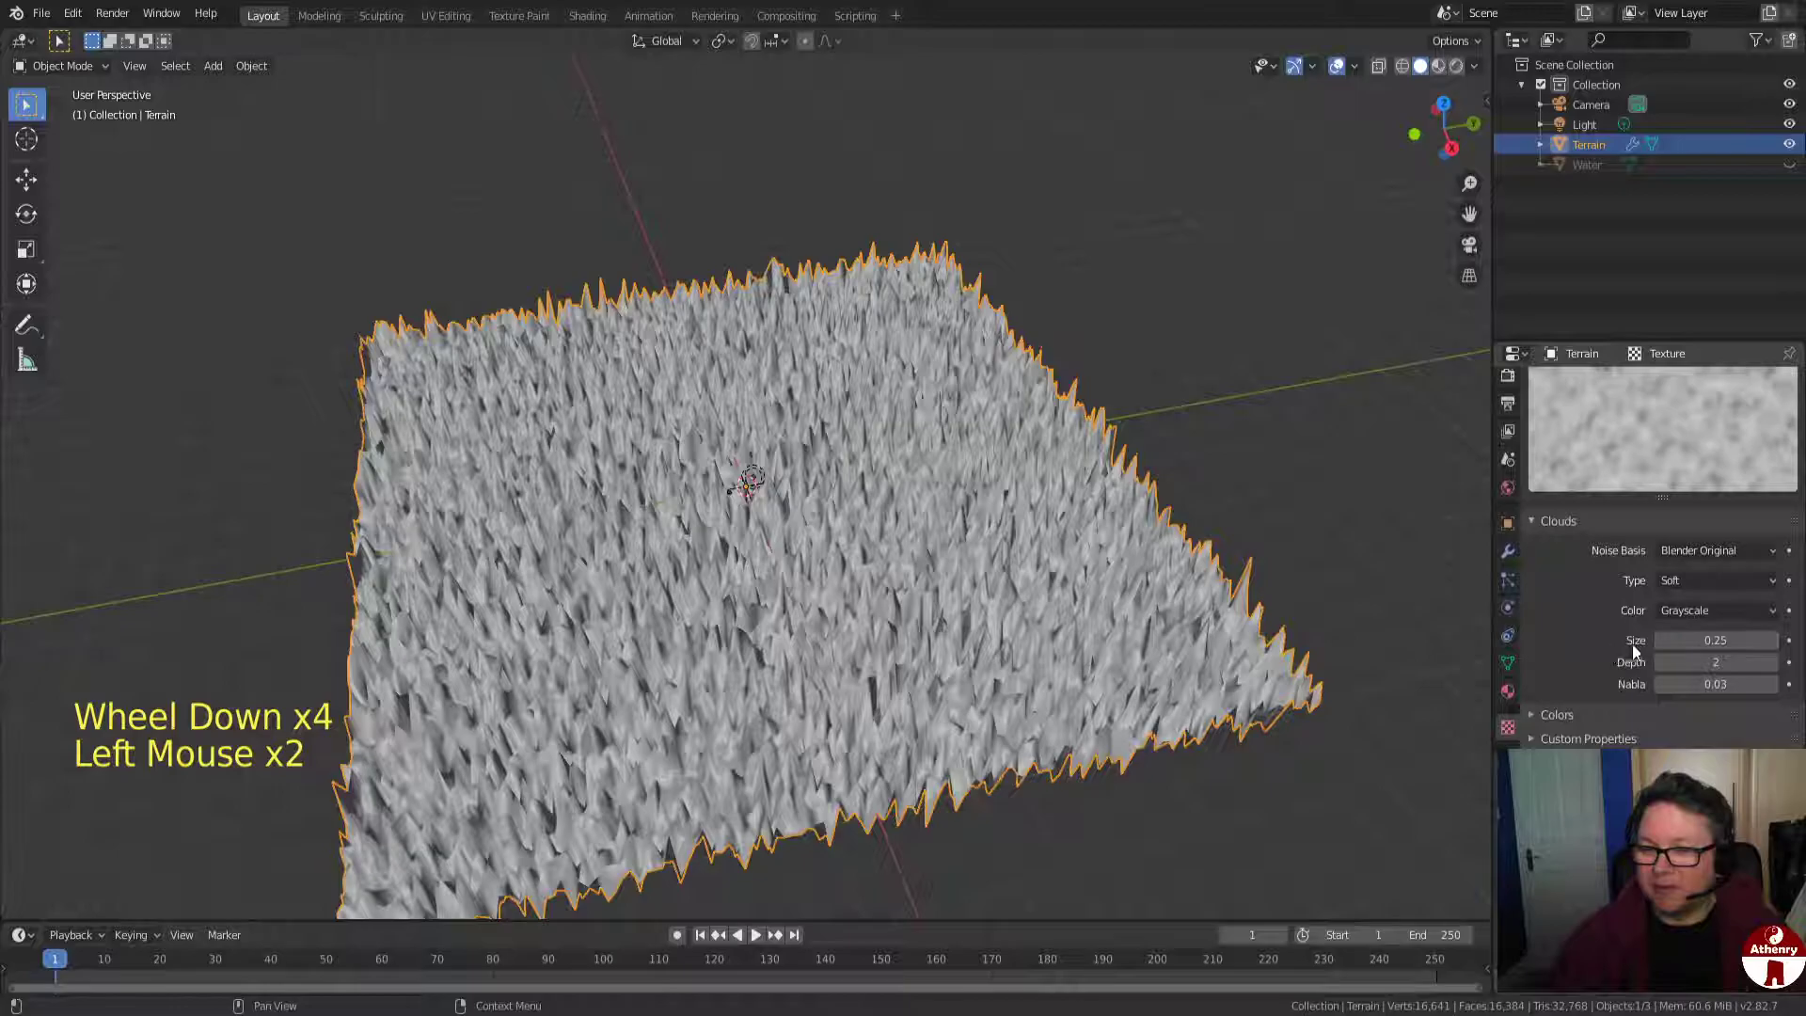
left_click(1680, 639)
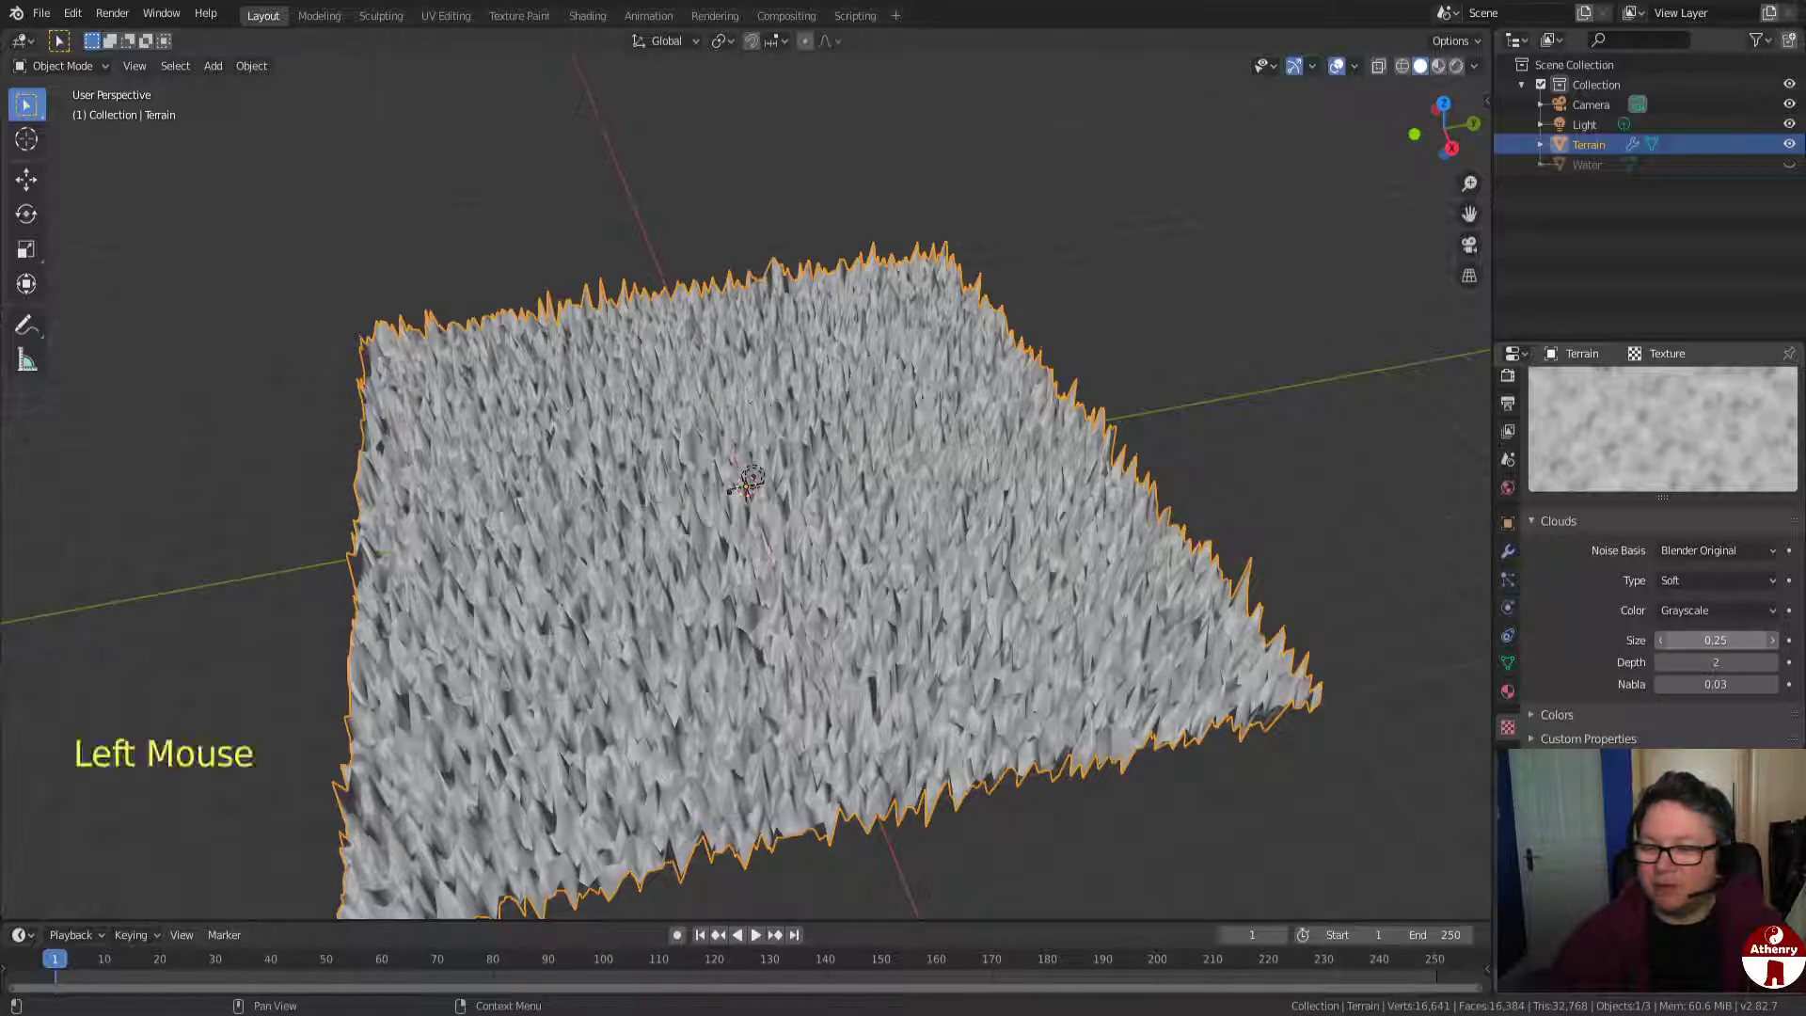
mouse_move(1680, 640)
left_mouse_down()
mouse_move(1795, 640)
mouse_move(1663, 639)
mouse_move(1716, 639)
left_mouse_up()
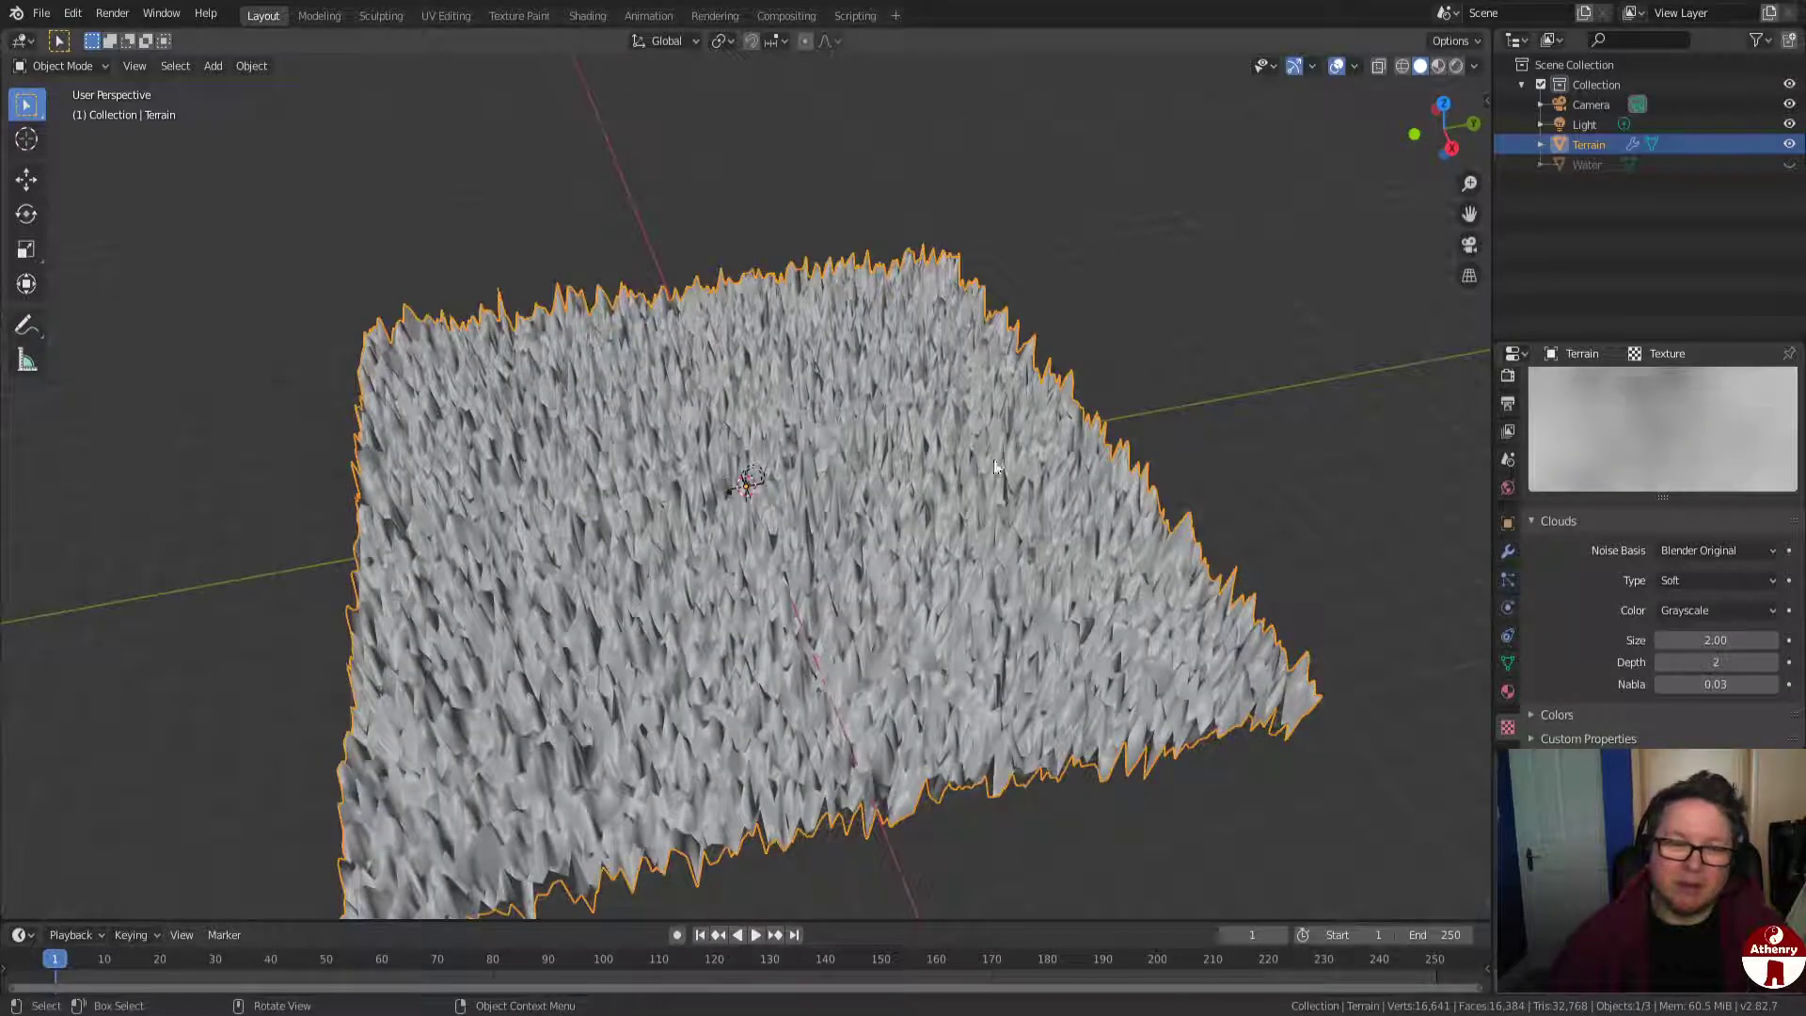
Try clouds texture sizes of 30 and 40 on the Terrain.
left_click(1734, 641)
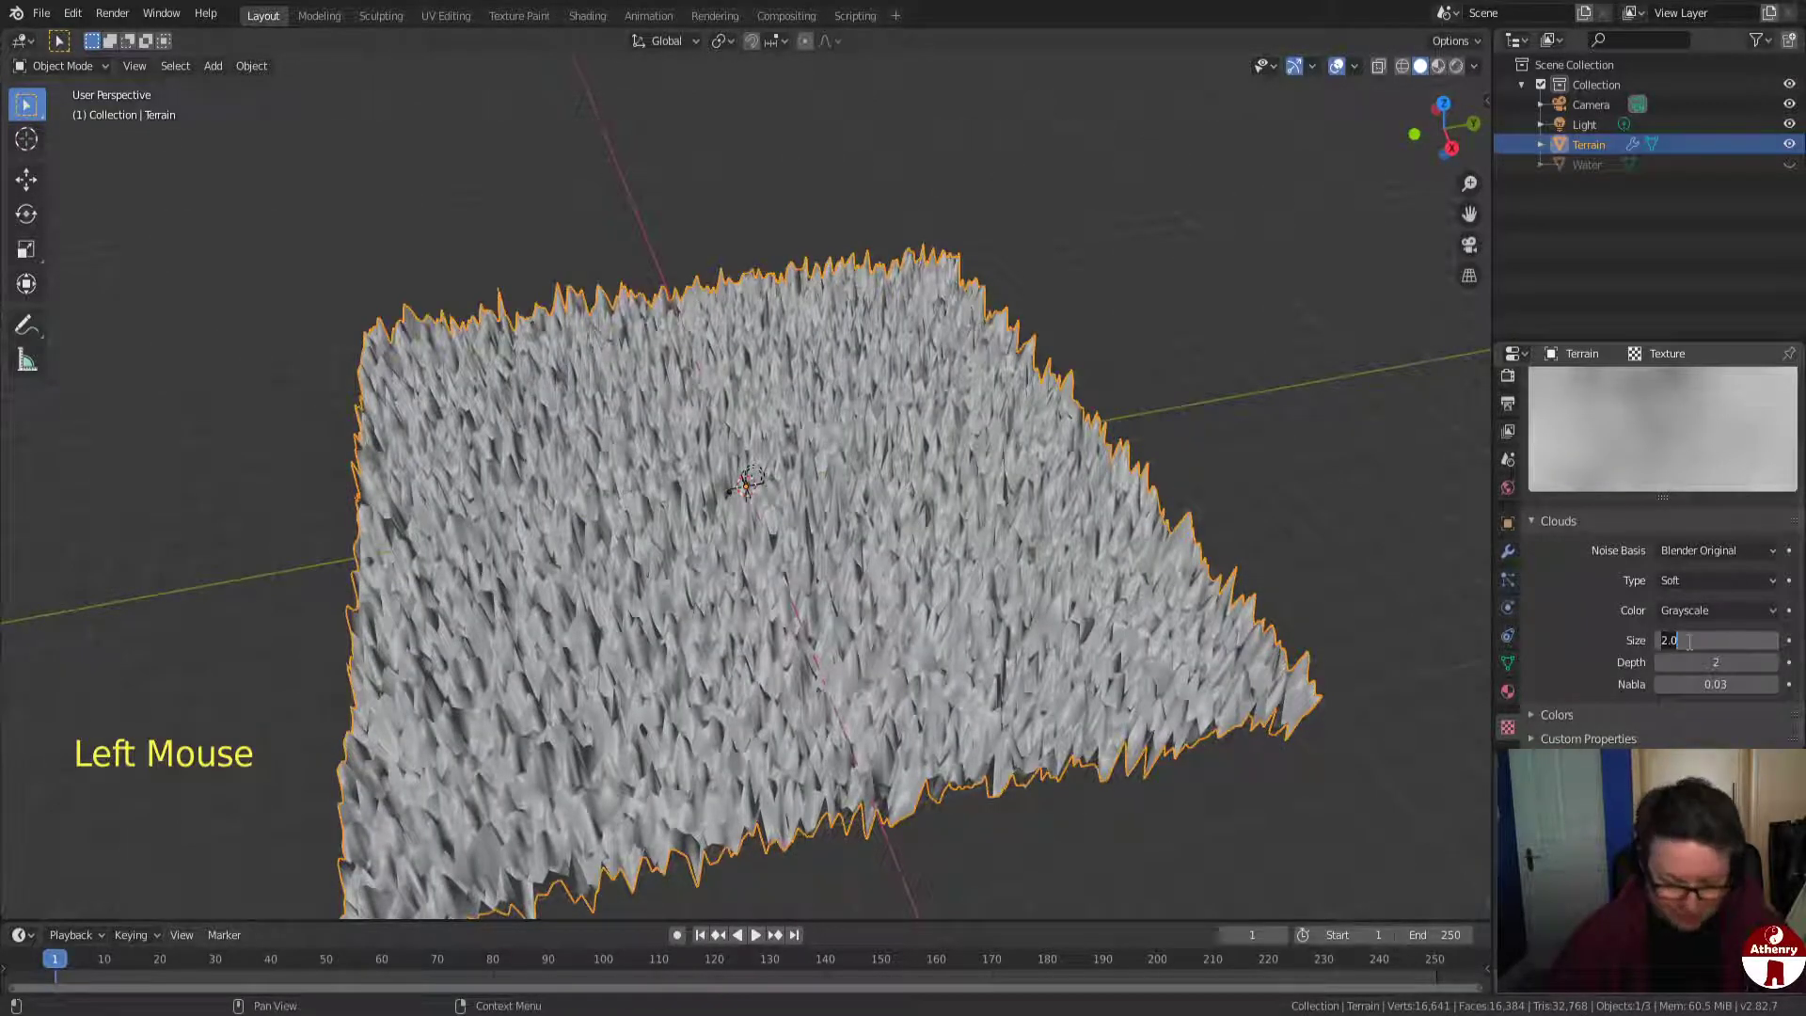
key("Return")
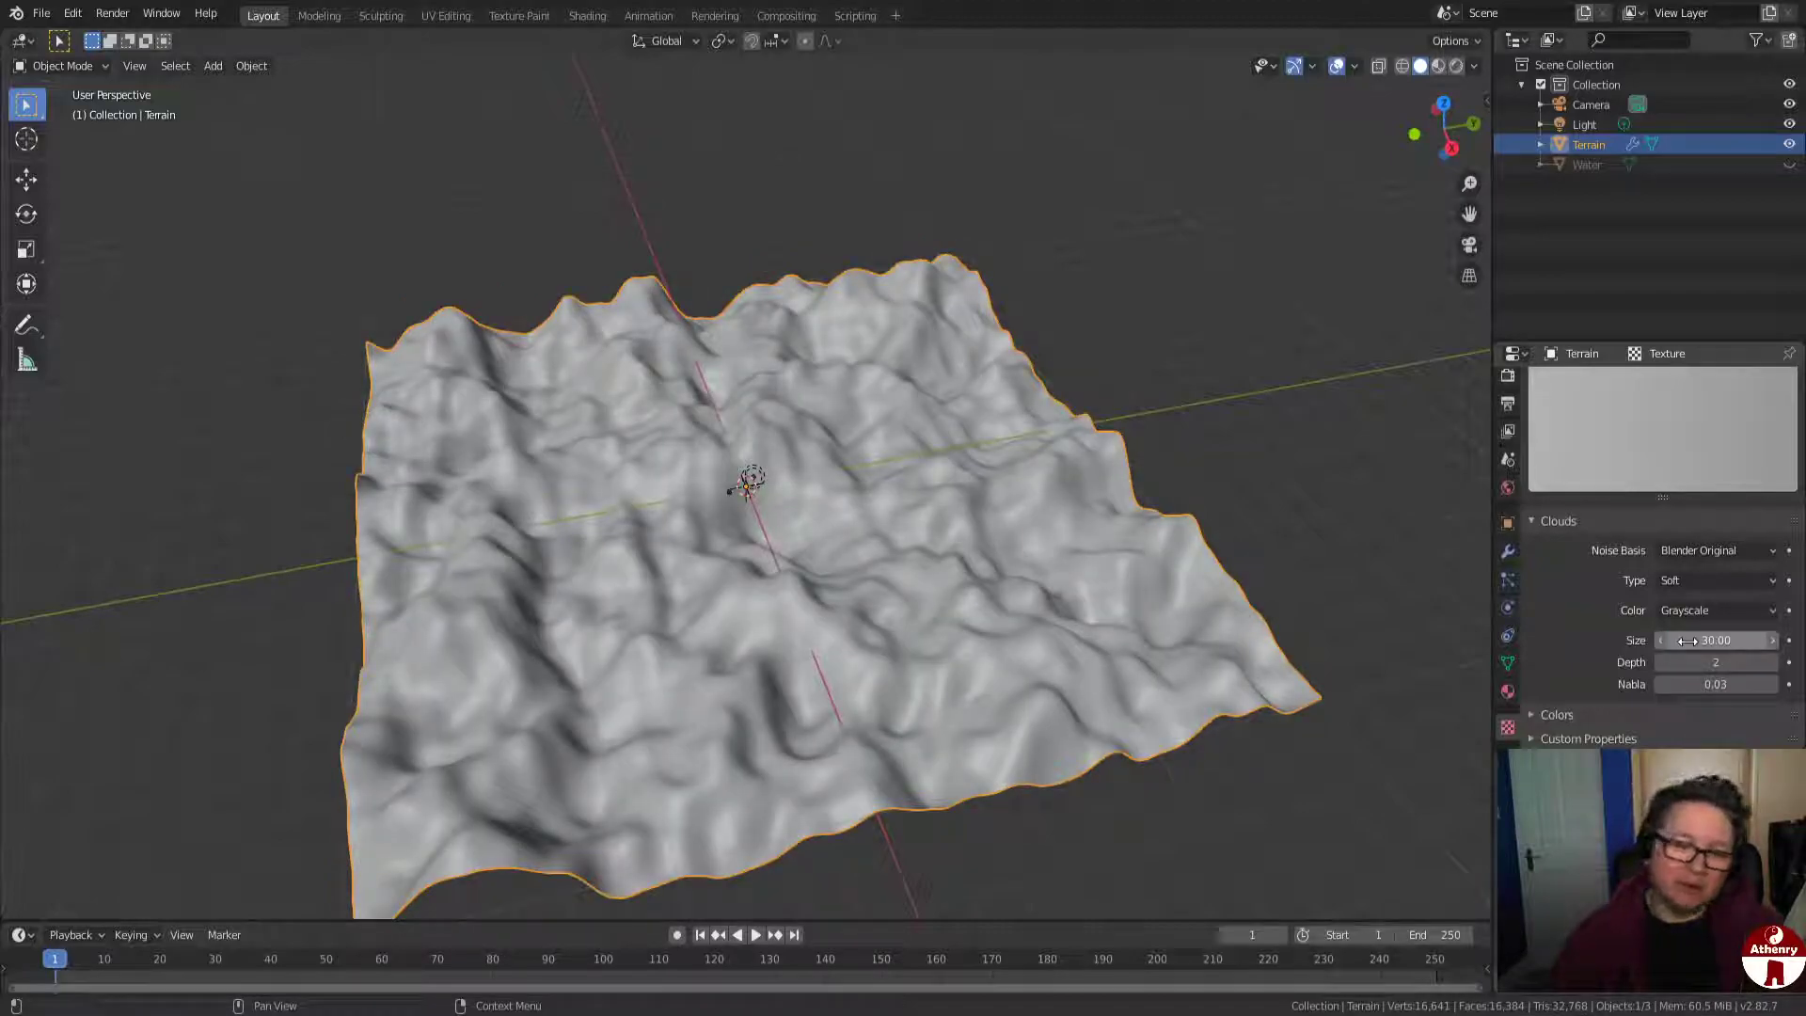
left_click(1725, 643)
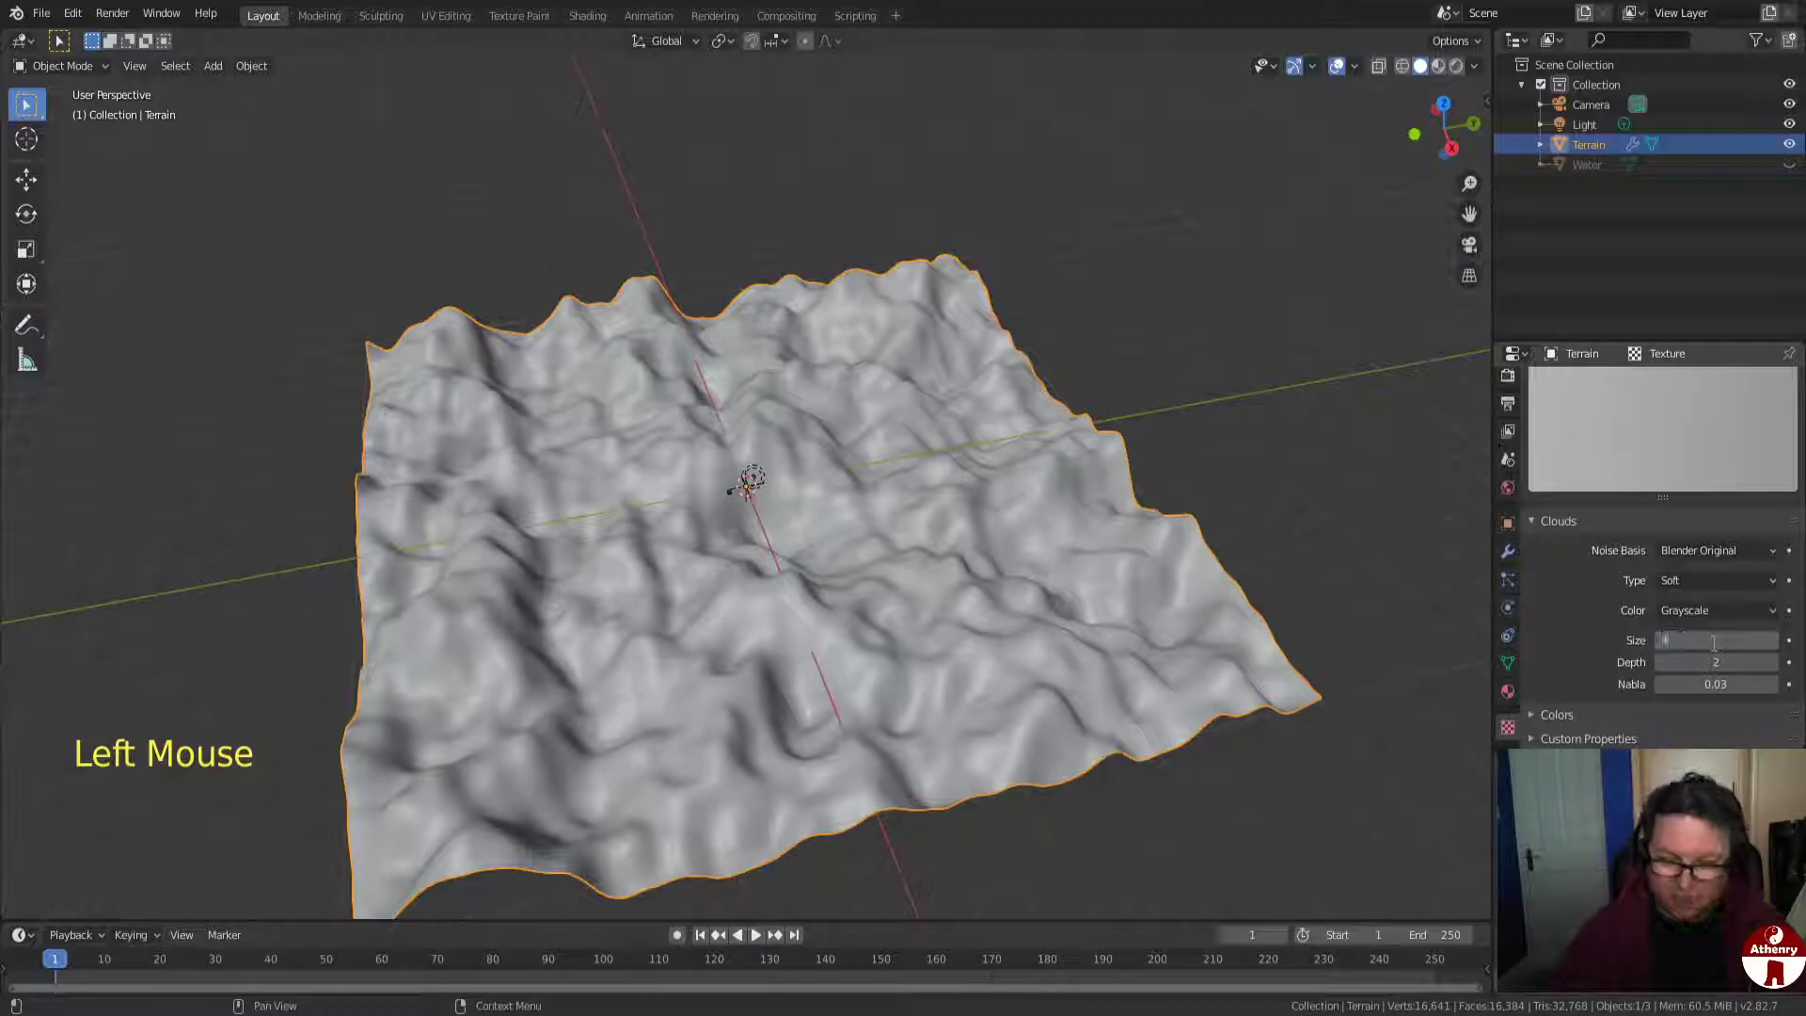
key("Return")
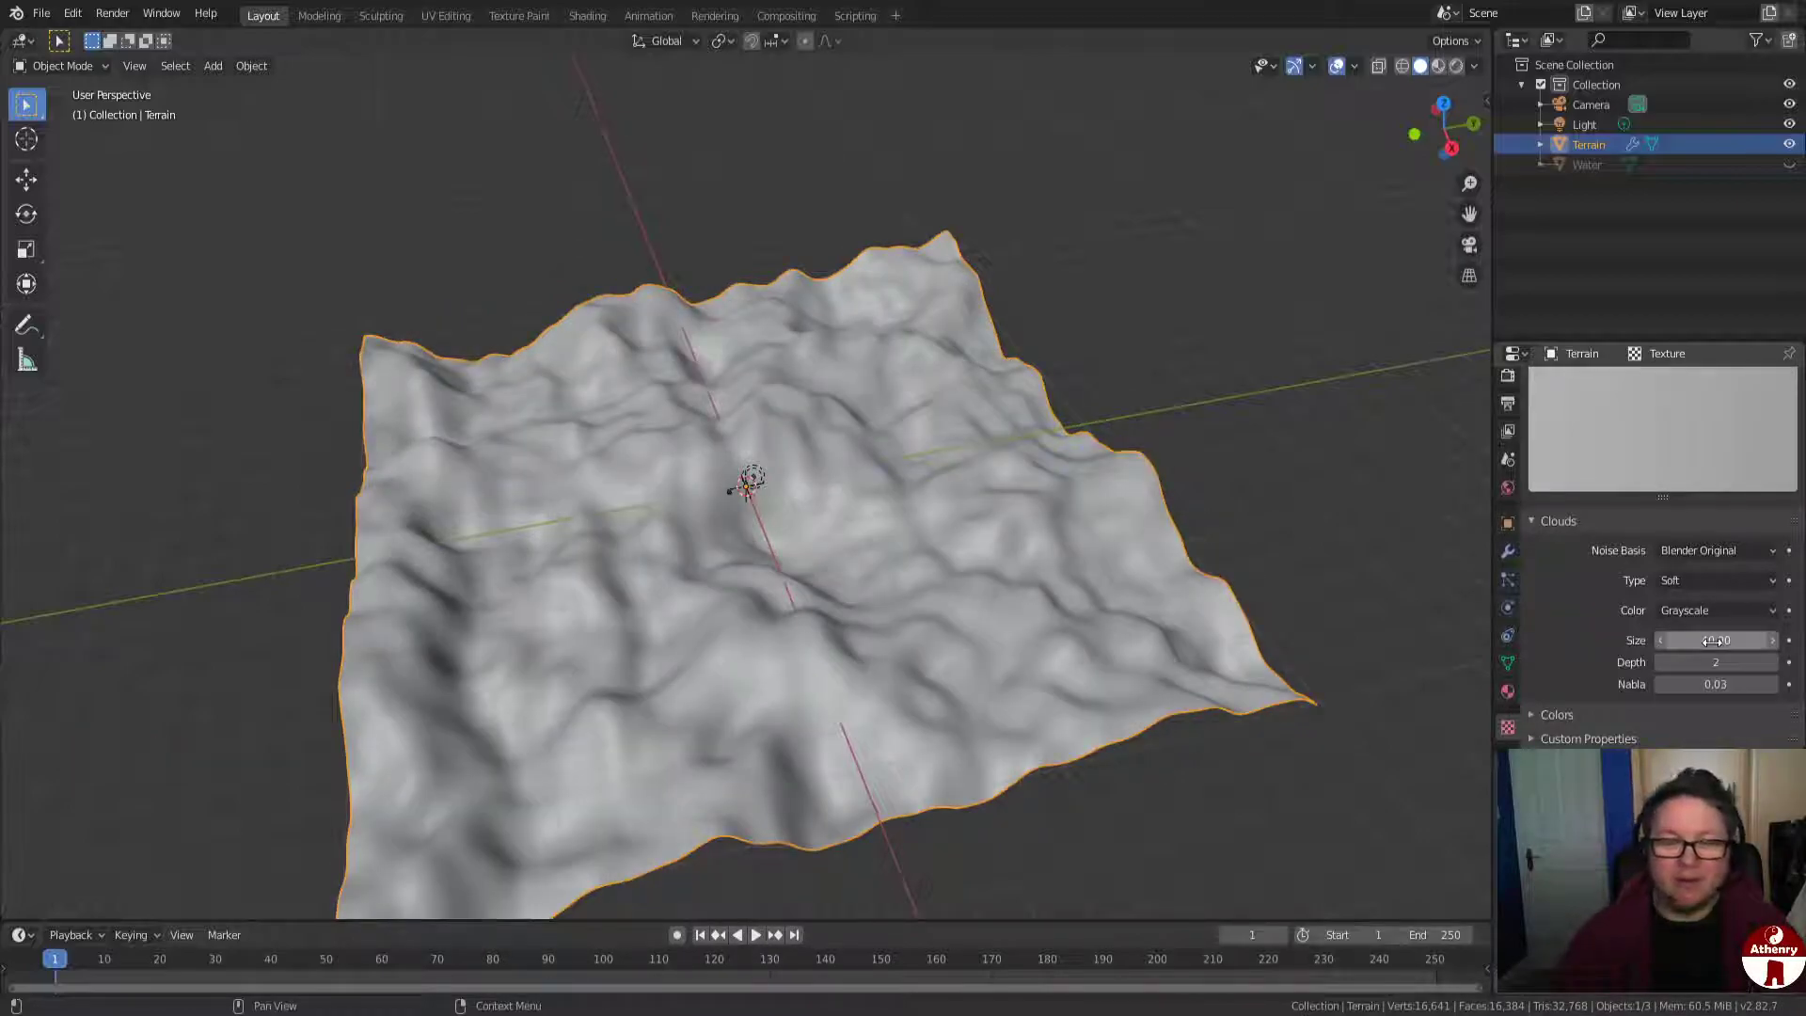
Fine-tune the clouds texture size to 37.44.
left_click_drag(1703, 641, 1655, 640)
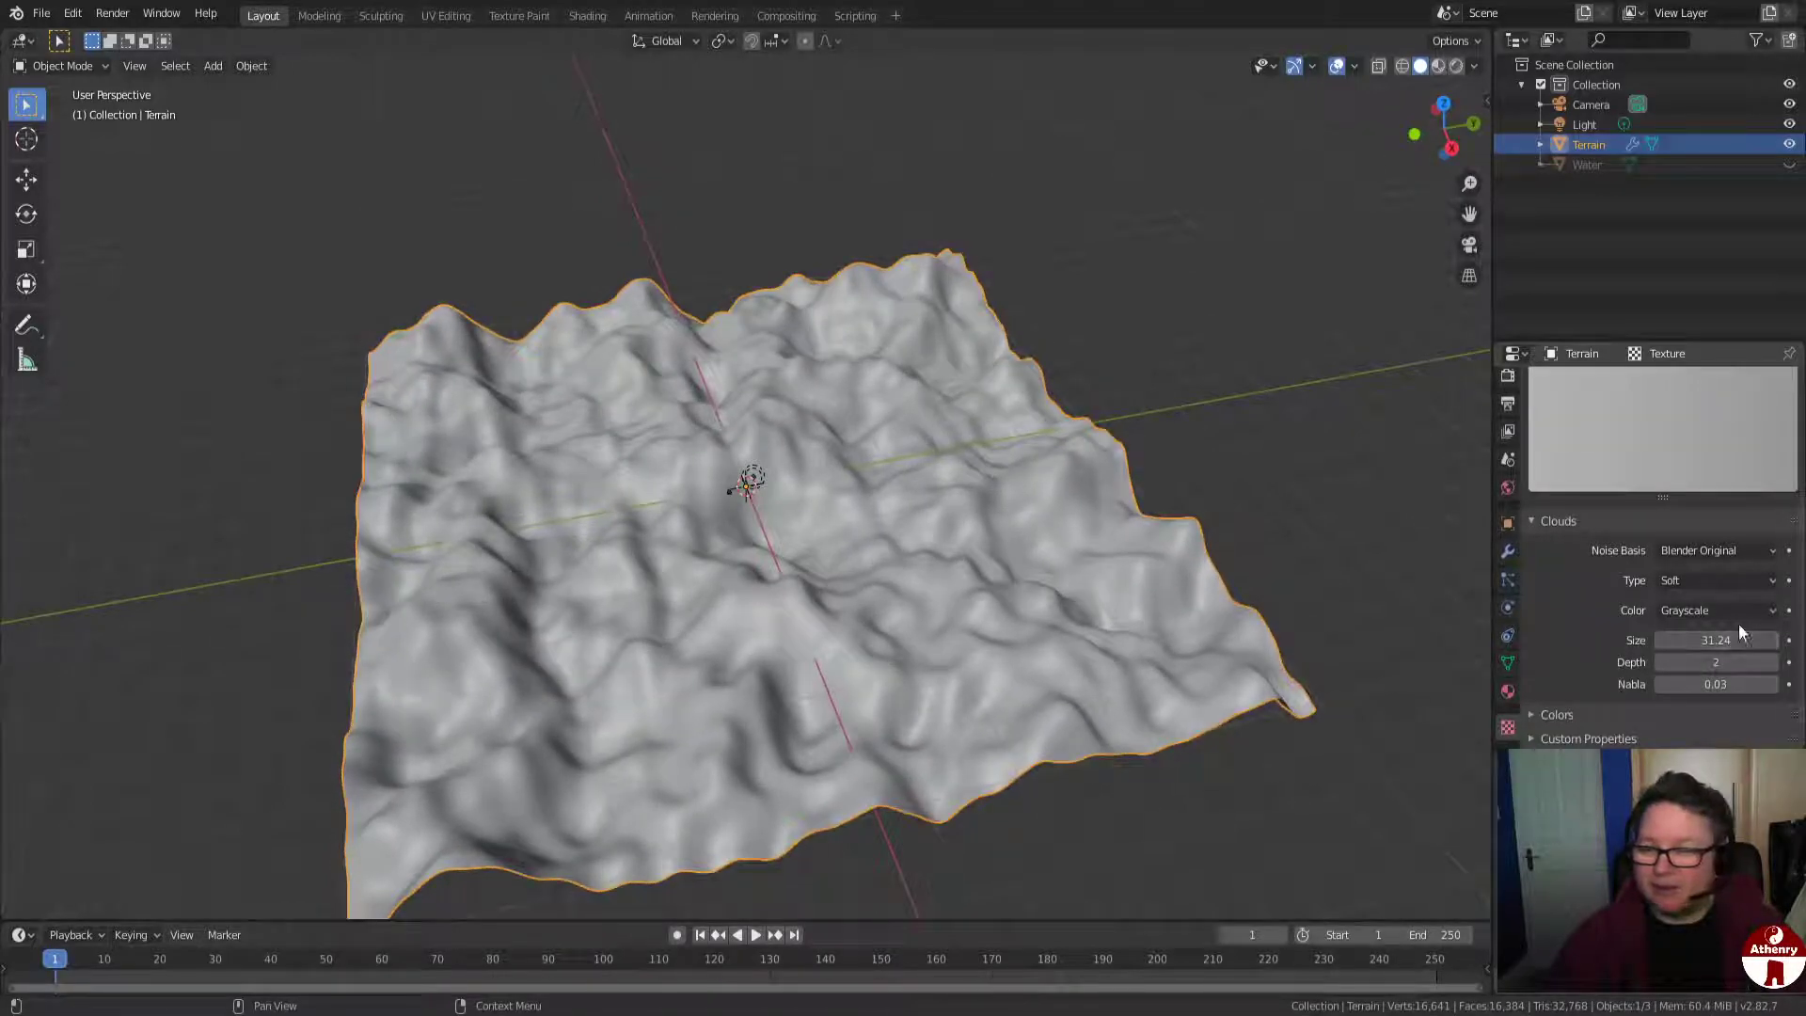
left_click(1773, 641)
left_click(1773, 642)
left_click(1773, 641)
left_click(1773, 642)
left_click(1773, 642)
left_click(1773, 641)
mouse_move(1727, 639)
left_mouse_down()
mouse_move(1745, 639)
mouse_move(1683, 640)
mouse_move(1721, 639)
mouse_move(1706, 640)
left_mouse_up()
middle_click_drag(810, 623, 717, 575)
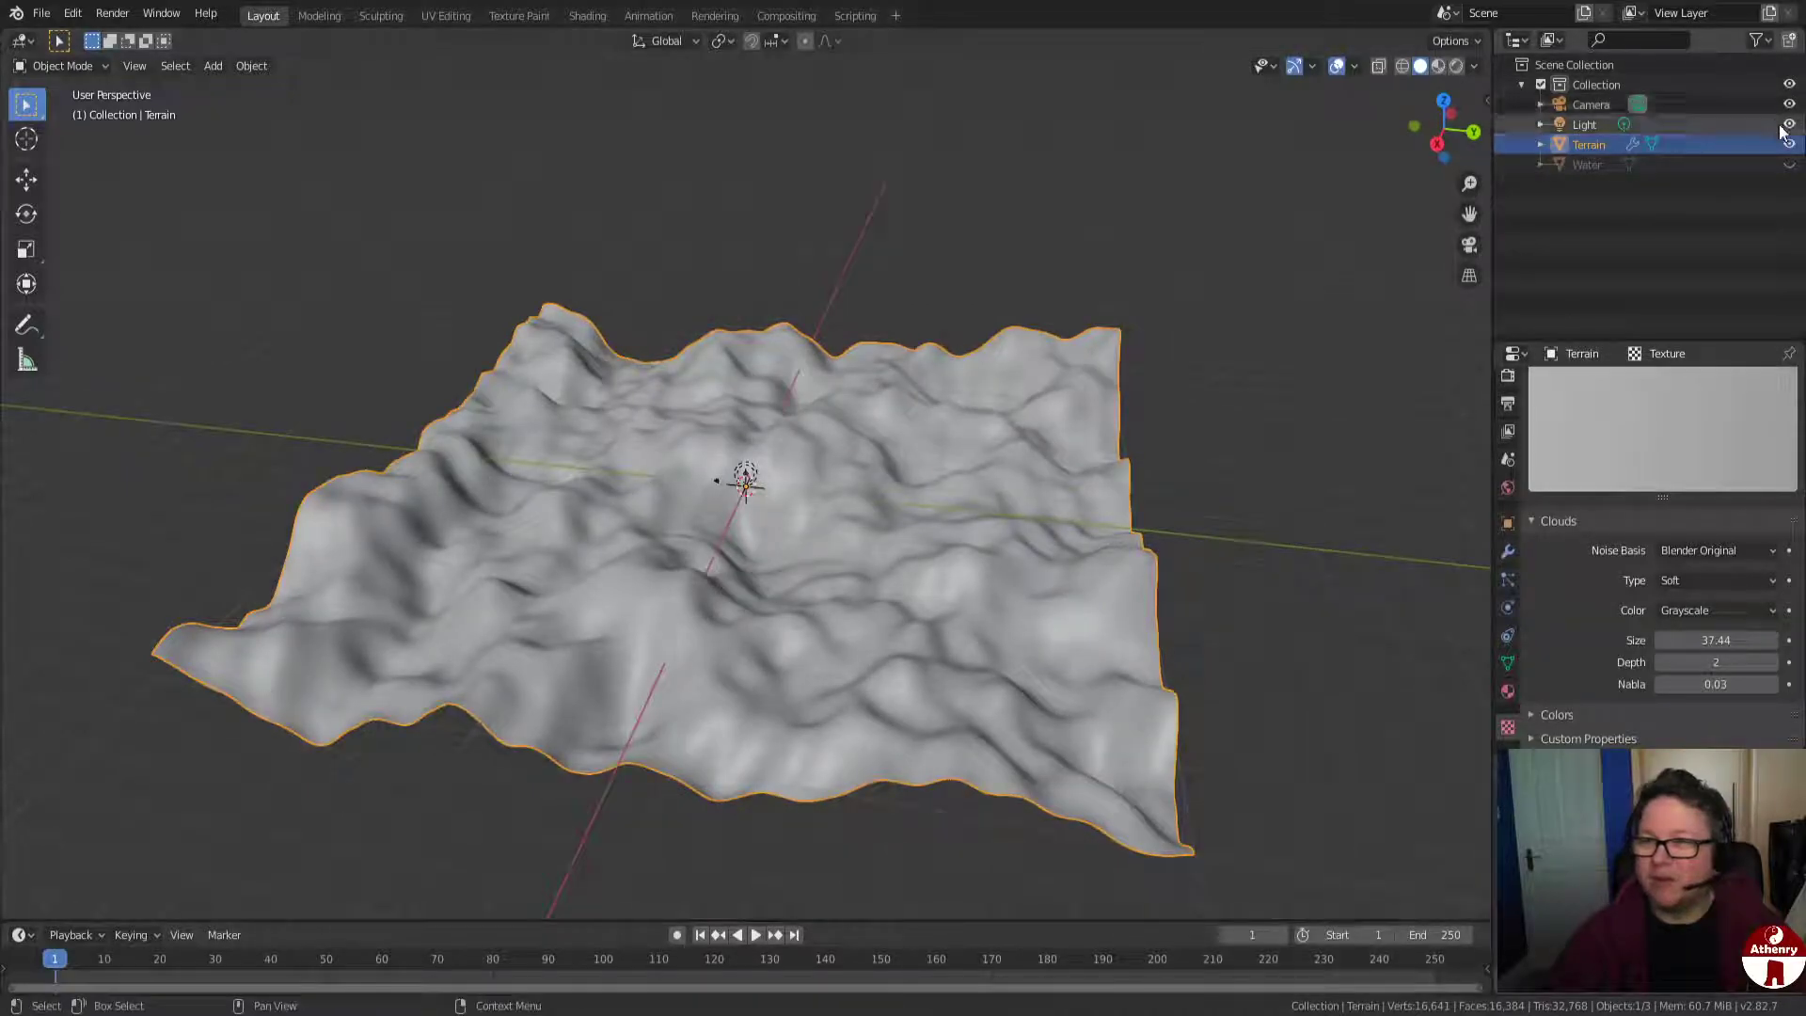
Unhide the Water plane to check where it intersects the Terrain, and hide it again.
left_click(1789, 165)
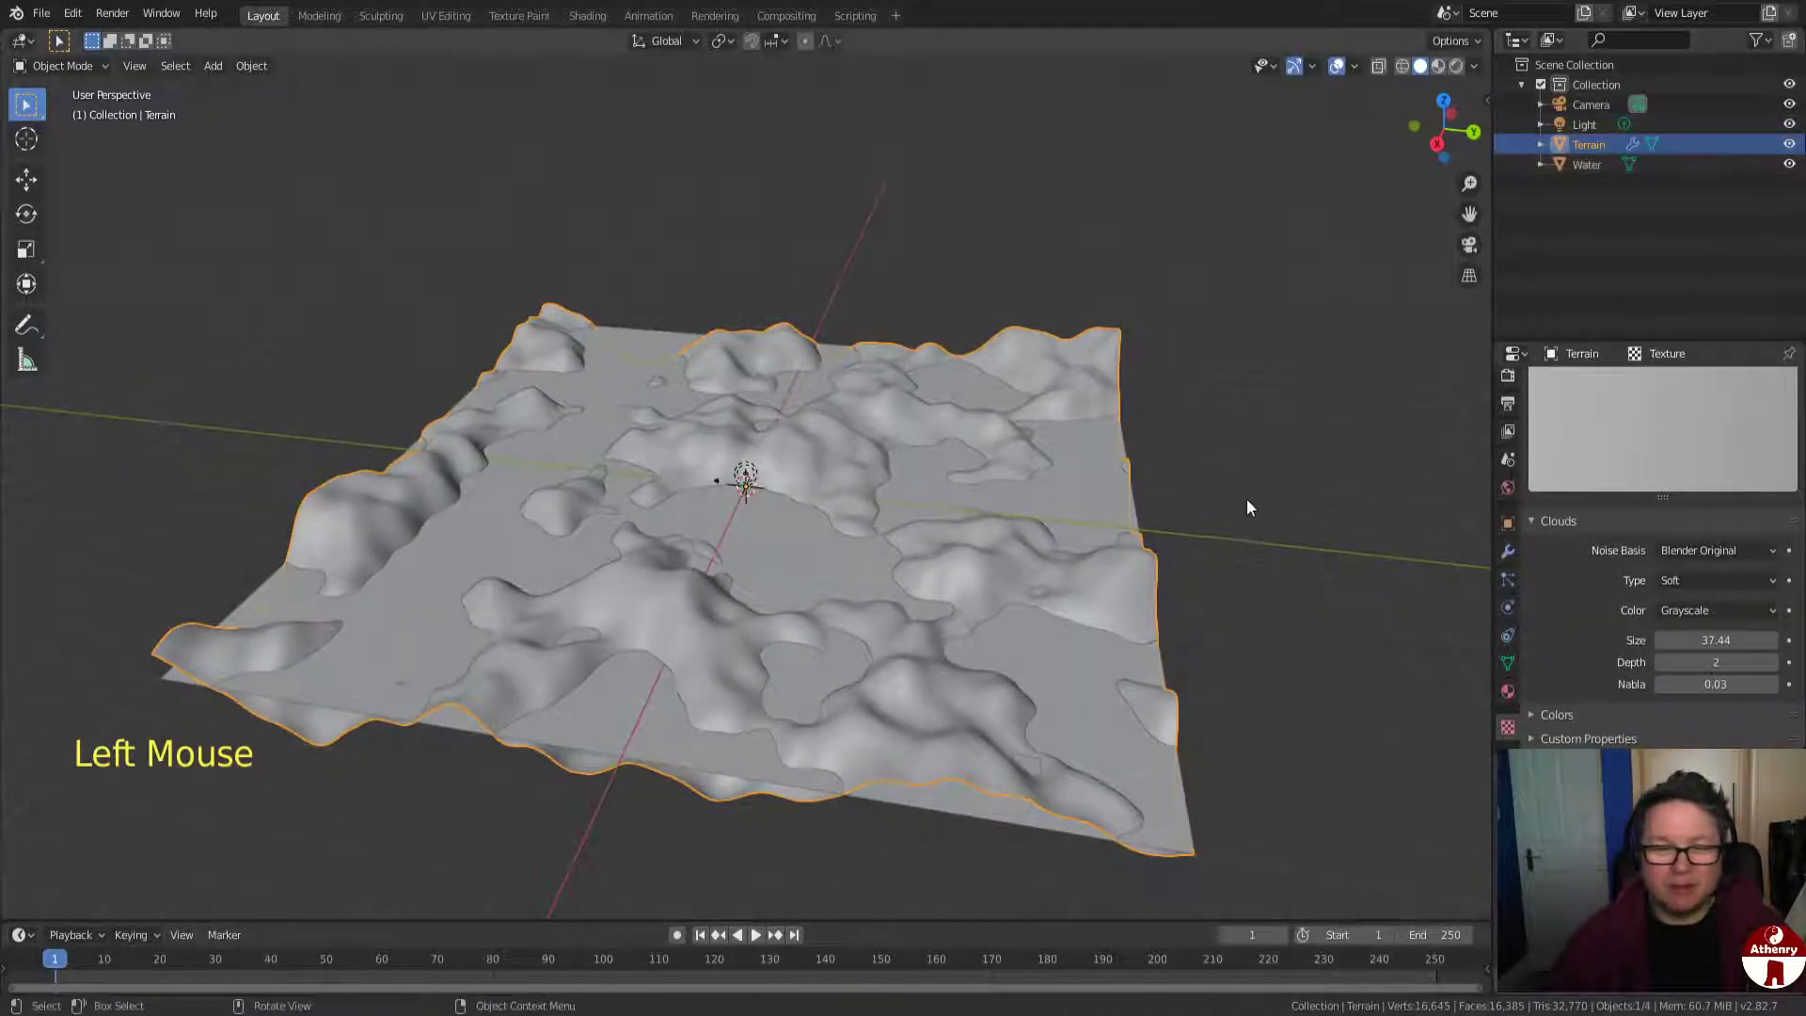
scroll(826, 511, "up", 2)
middle_click_drag(827, 511, 1031, 562)
scroll(1035, 556, "down", 2)
scroll(934, 490, "down", 1)
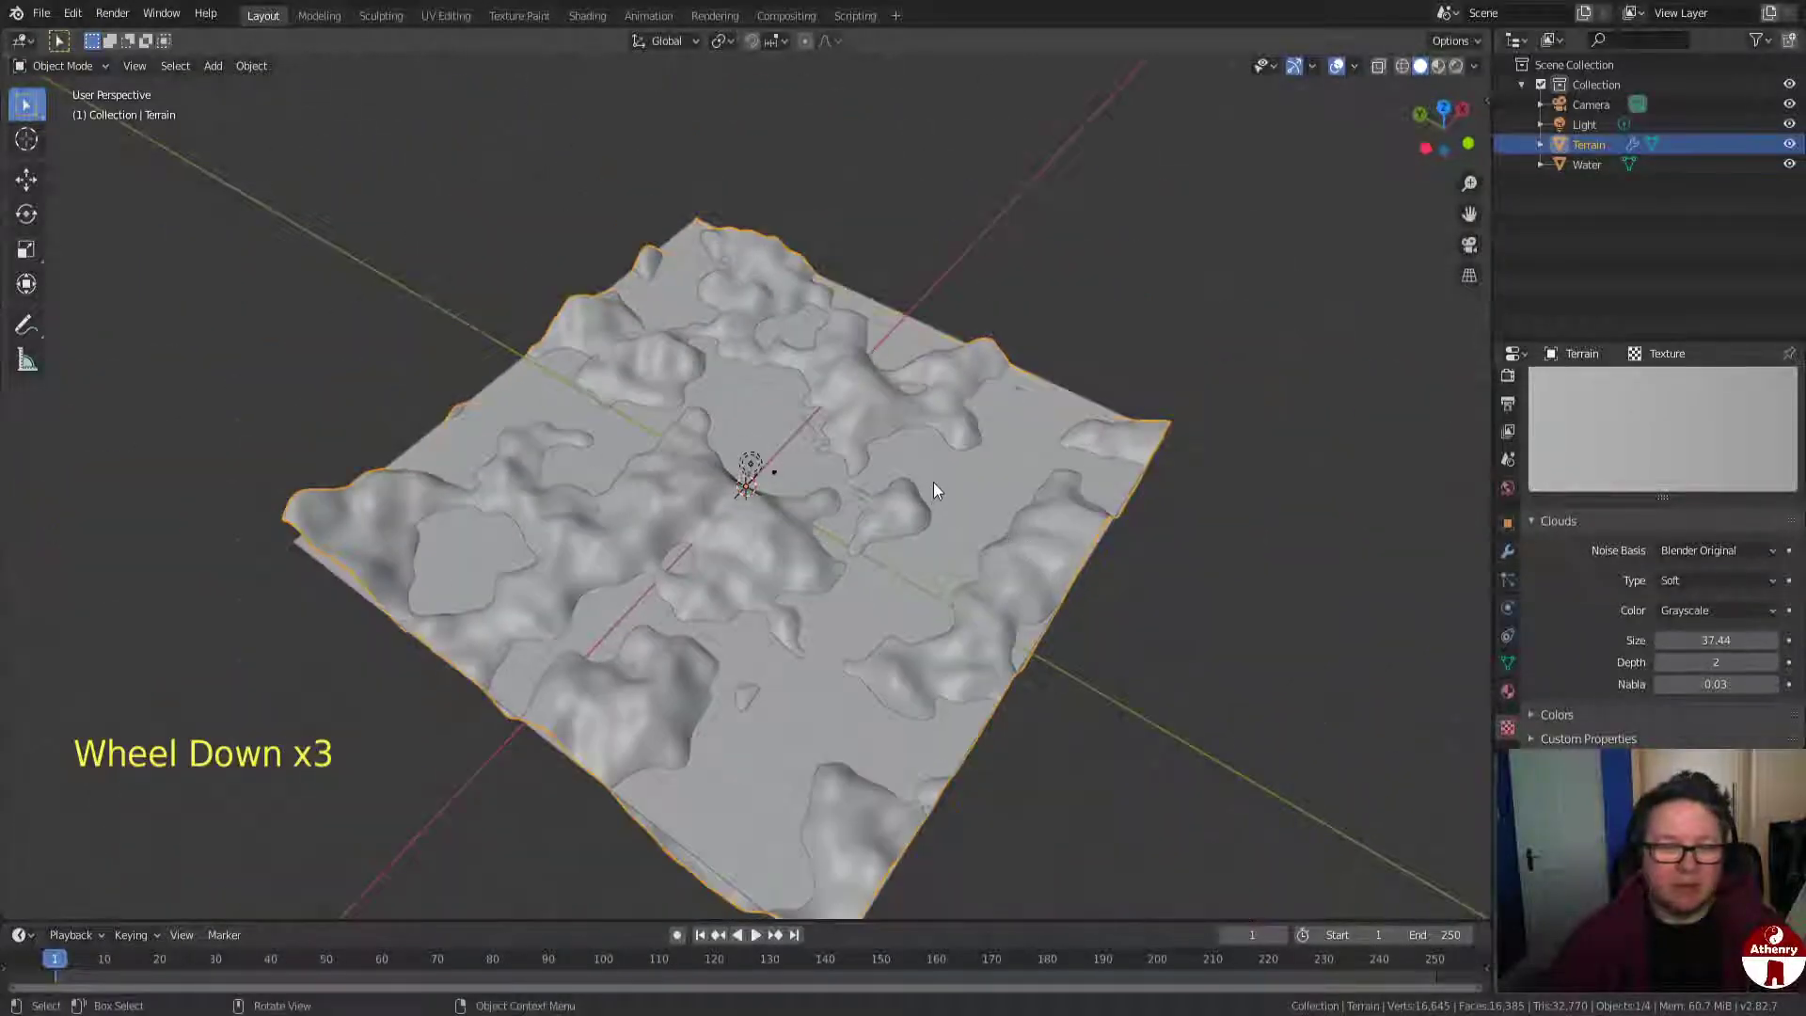
left_click(1791, 166)
Bring up the Terrain's modifier settings and examine the displaced hills and valleys from low angles.
middle_click_drag(1003, 526, 787, 448)
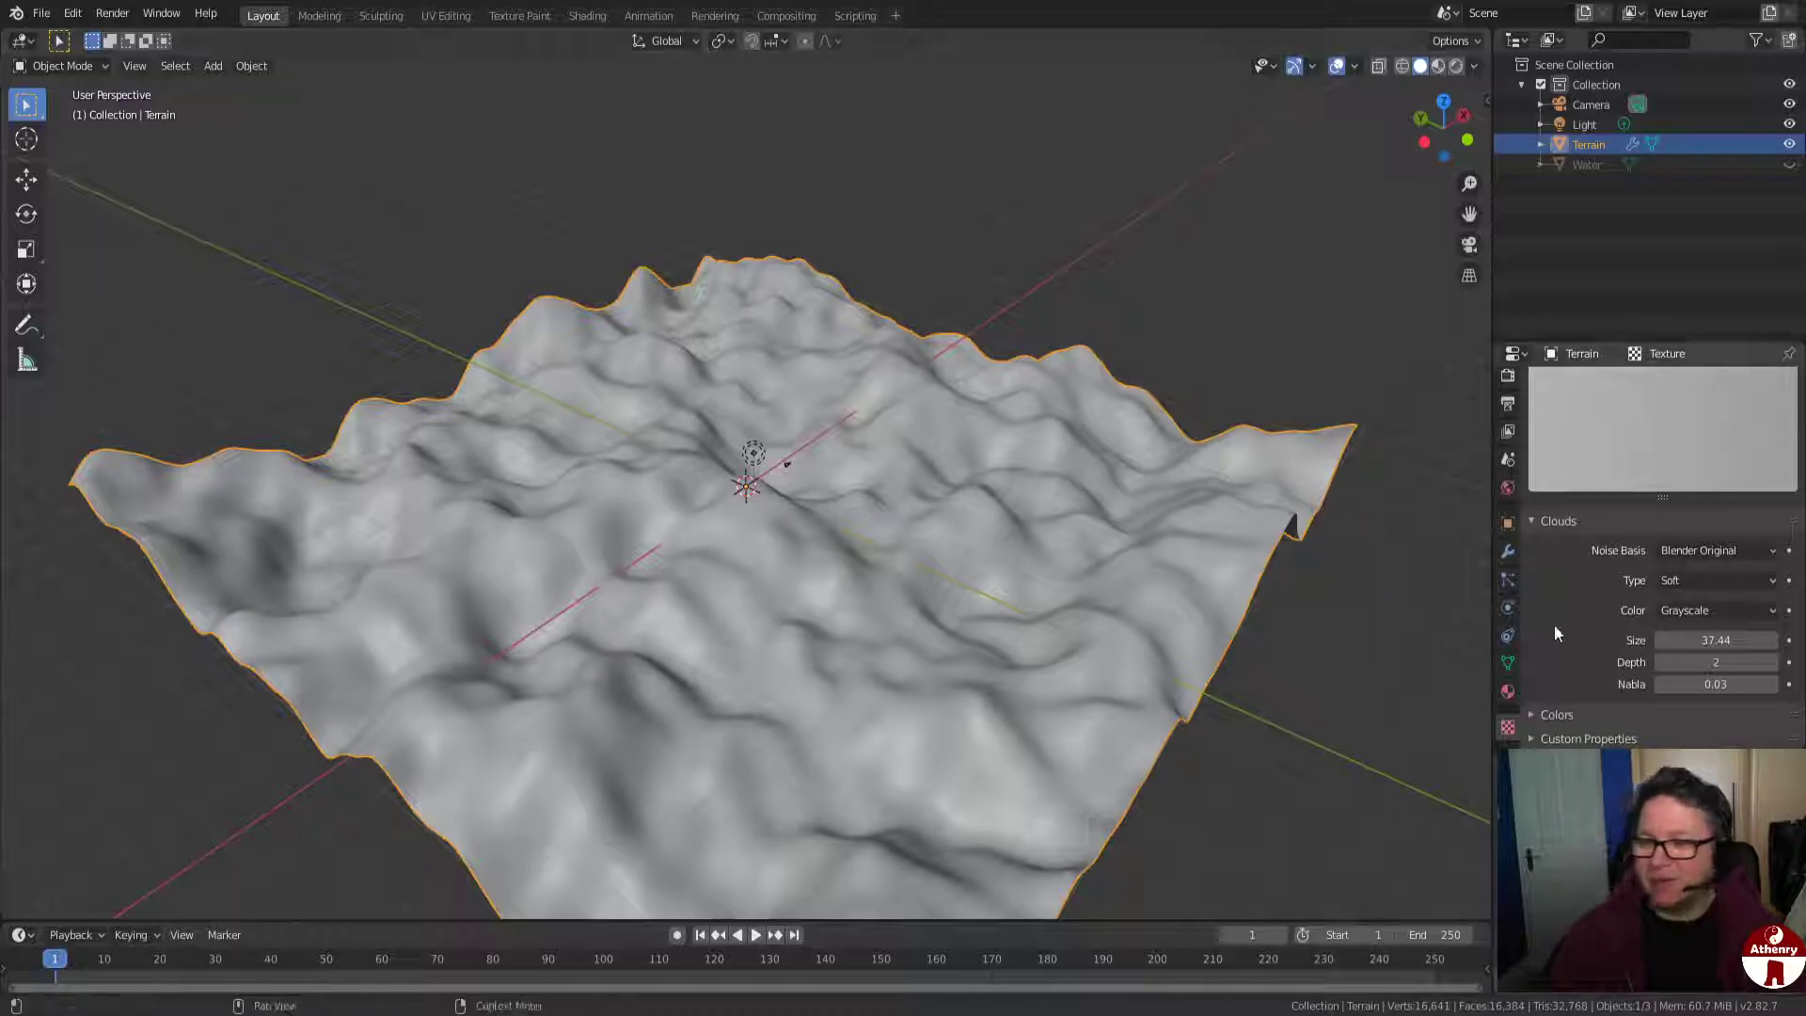
left_click(1508, 552)
middle_click_drag(1446, 612, 826, 651)
scroll(875, 666, "up", 2)
scroll(877, 670, "down", 2)
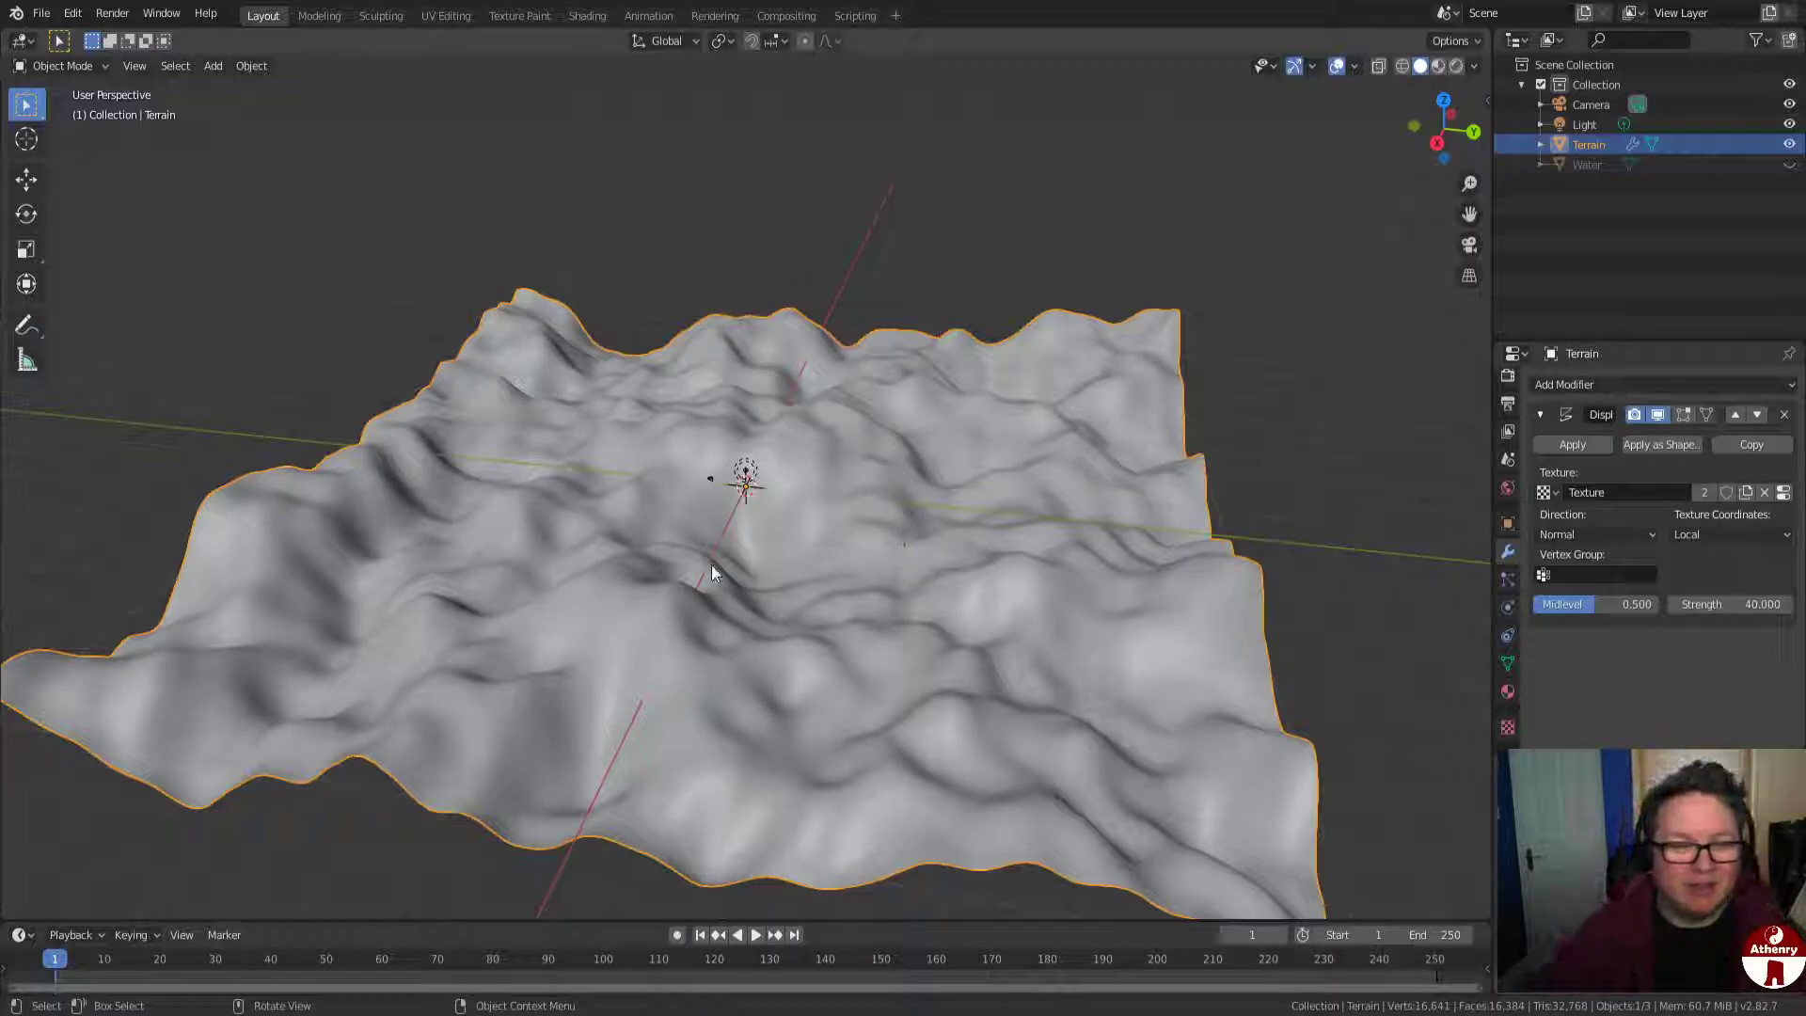
scroll(572, 628, "up", 1)
middle_click_drag(572, 629, 770, 588)
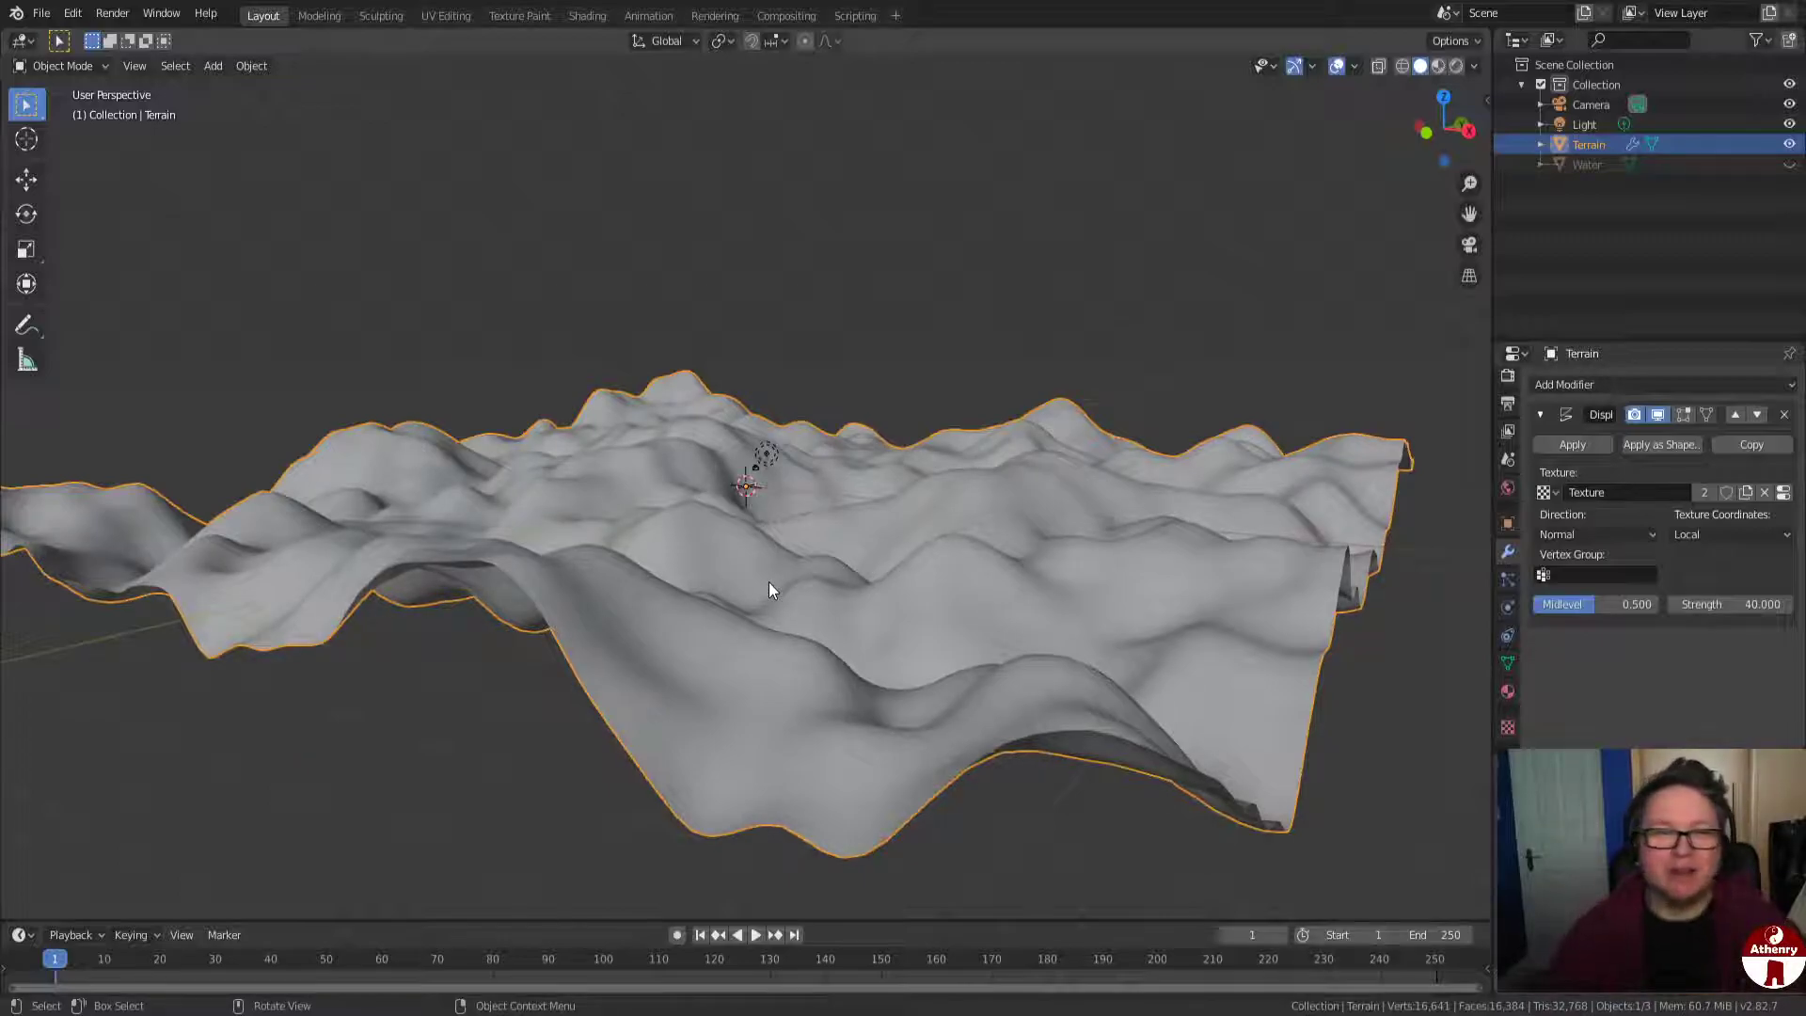
Switch to the Shading workspace, create a new material for the Terrain and display its material properties.
left_click(589, 16)
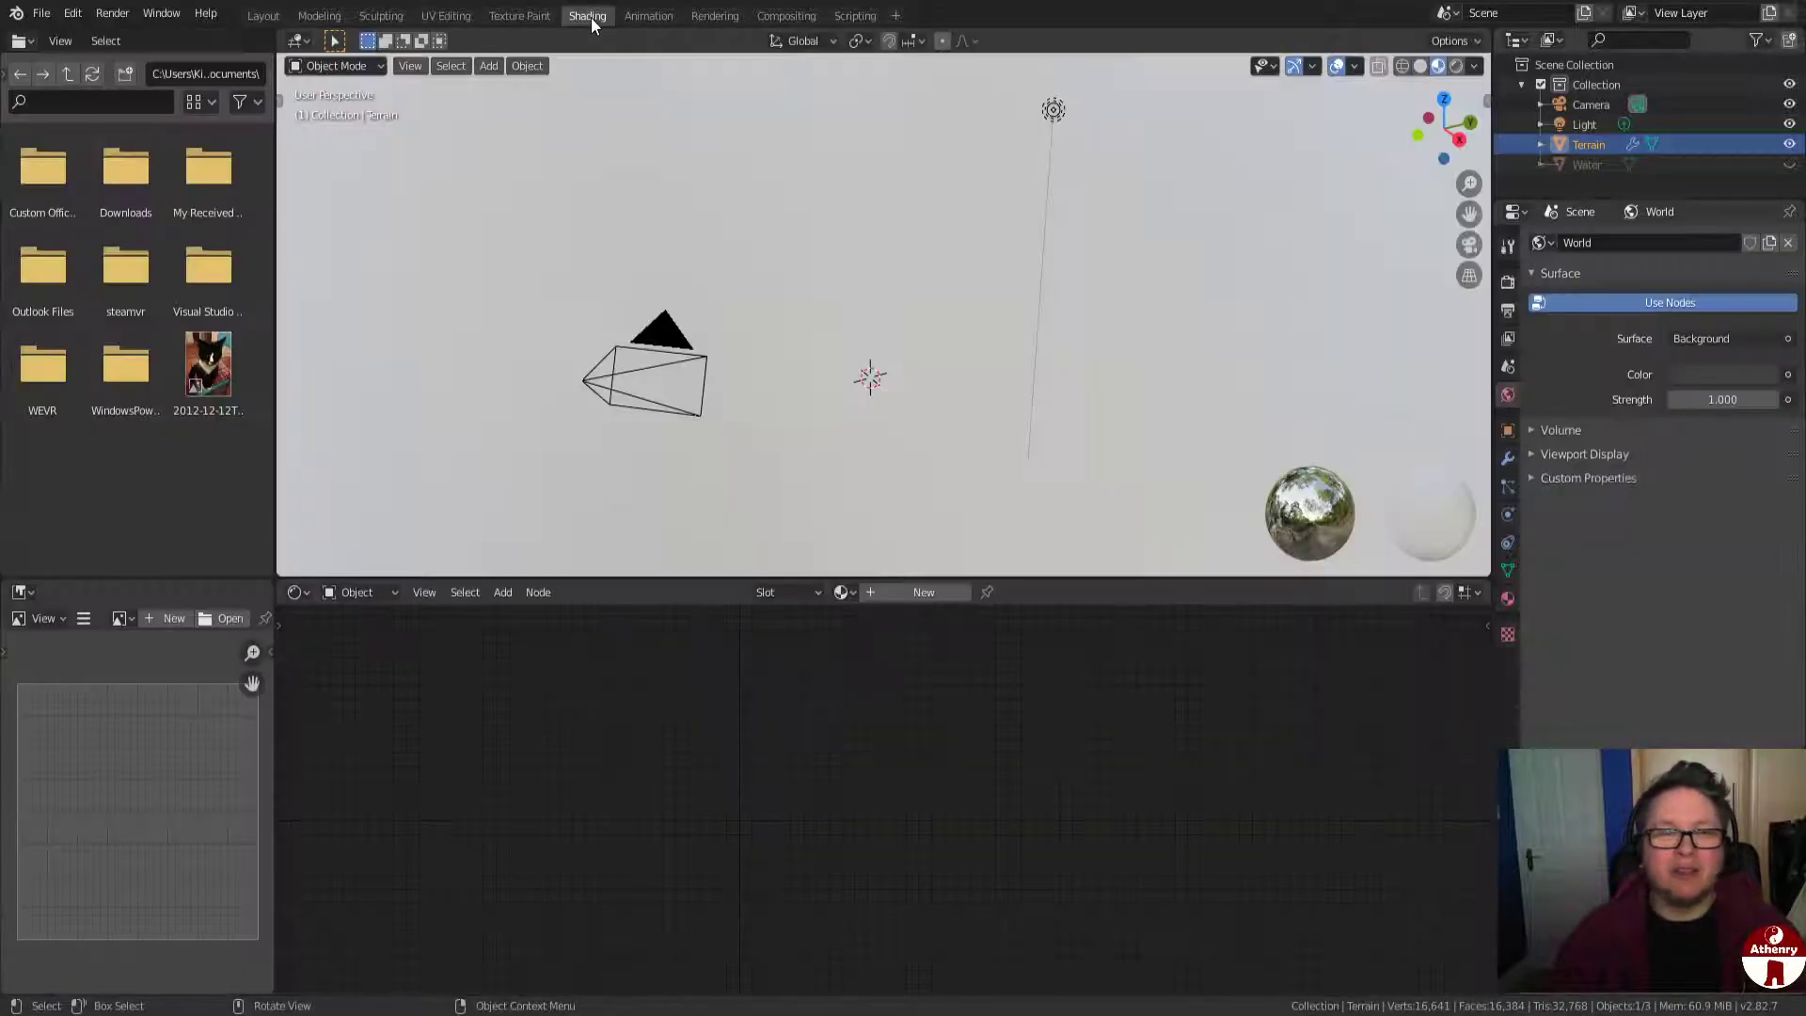
scroll(923, 390, "down", 8)
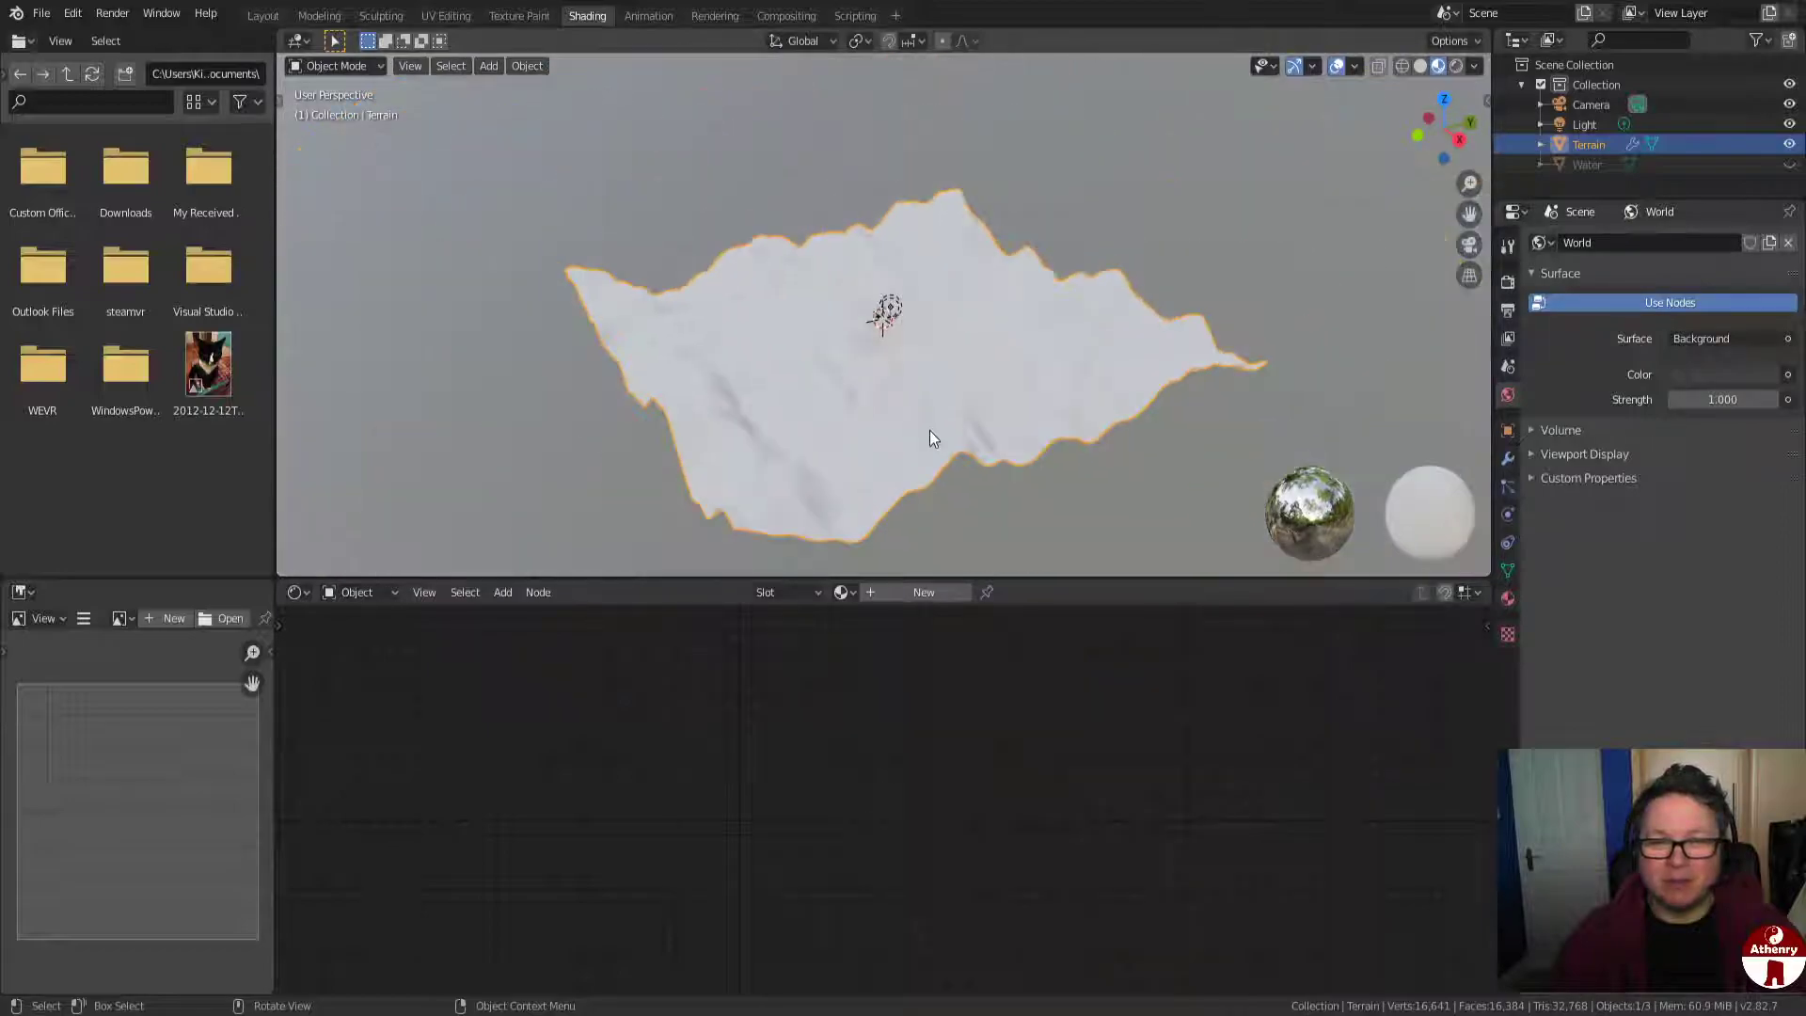
middle_click_drag(923, 433, 1211, 430)
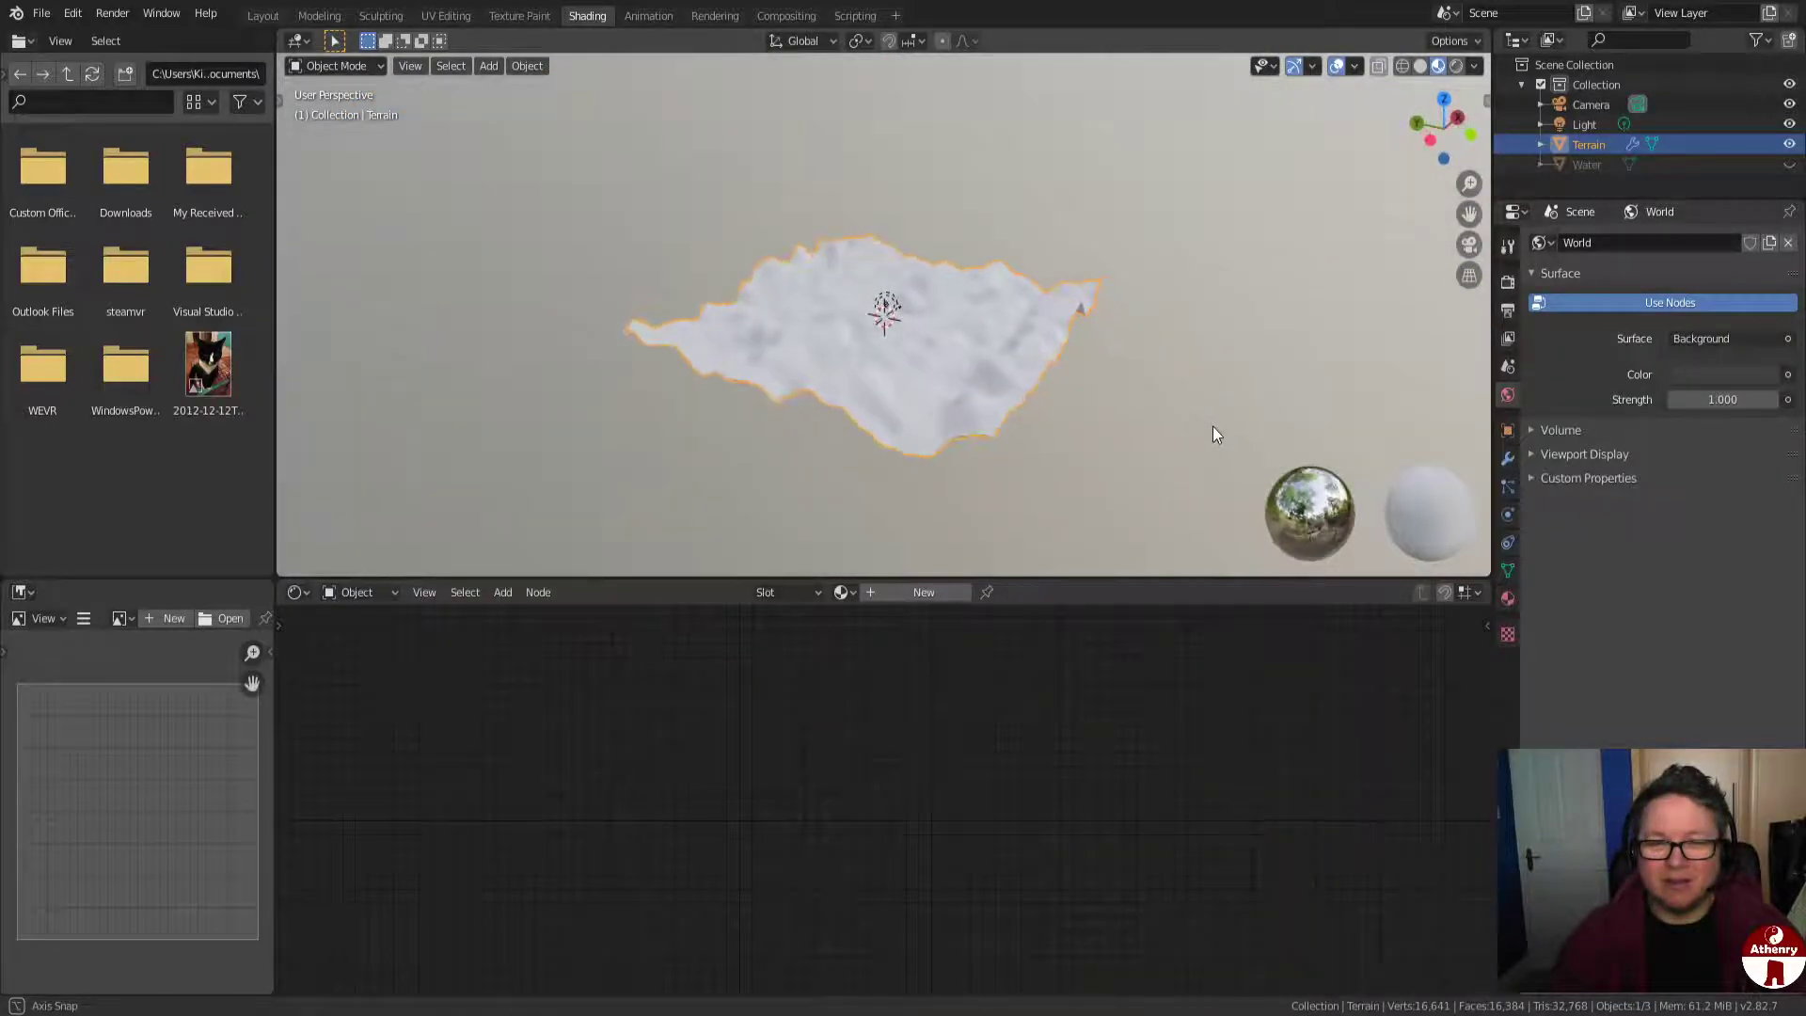
left_click(920, 598)
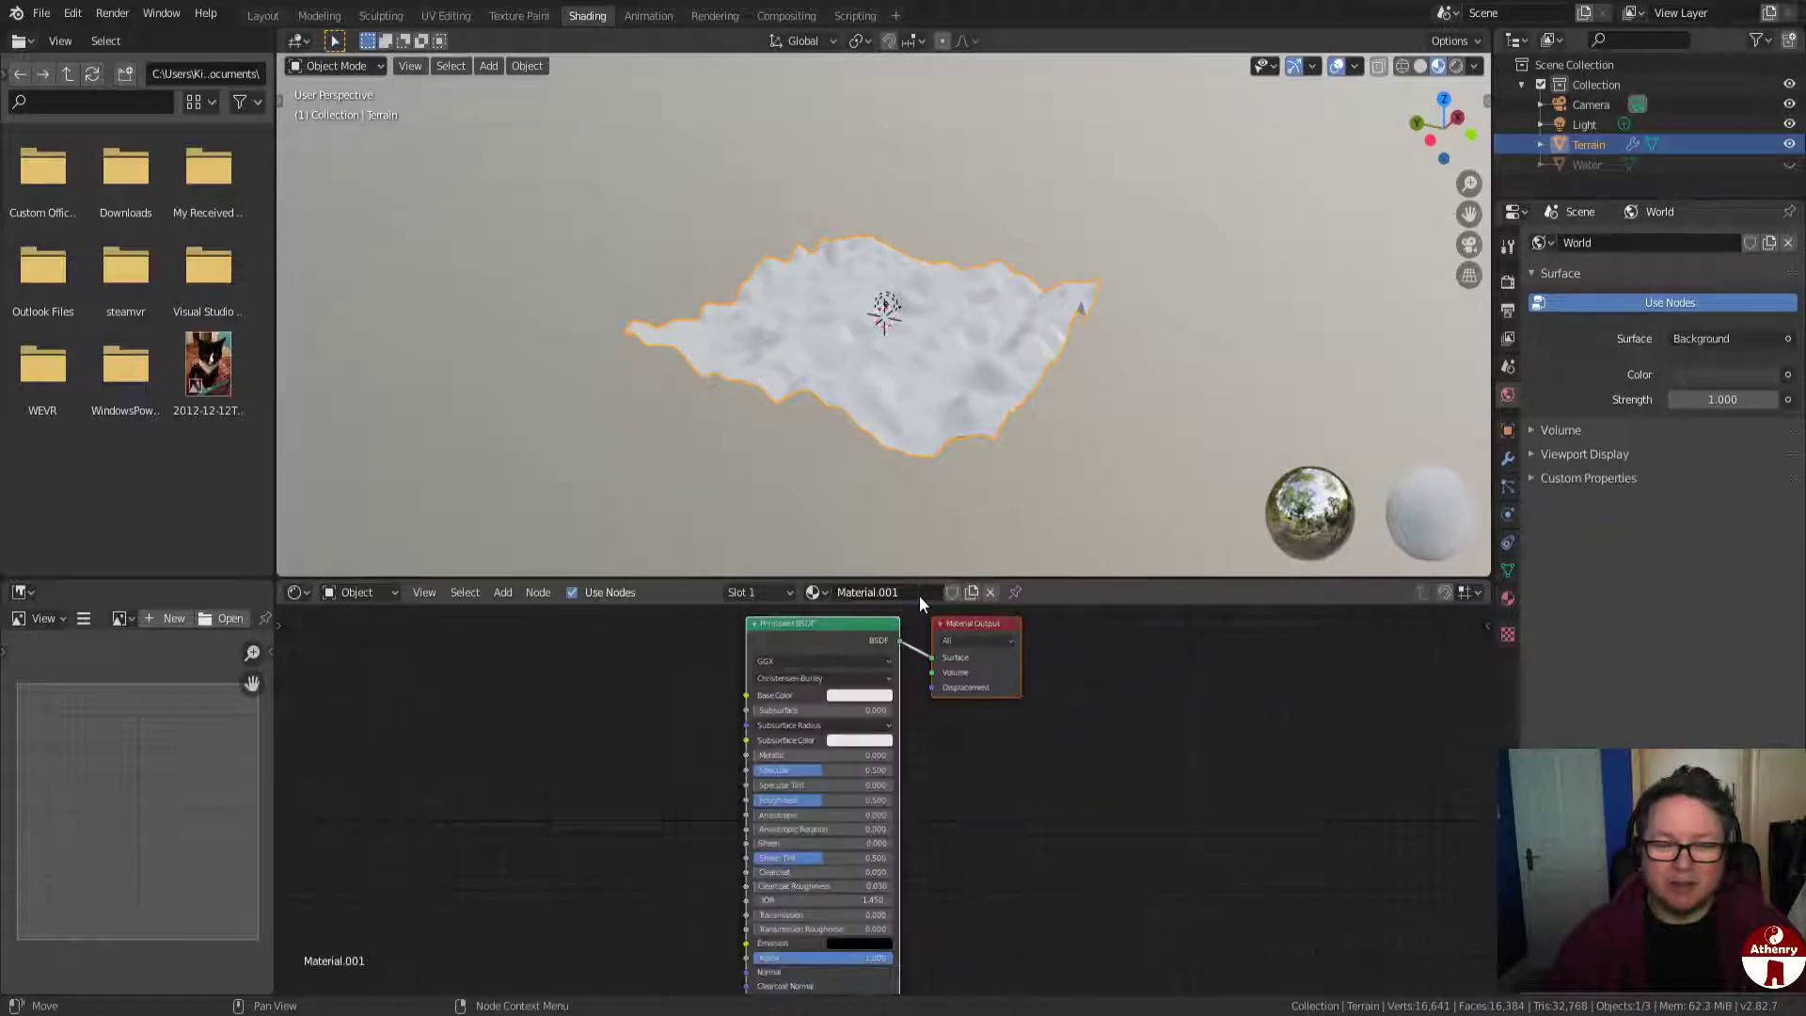
left_click(1508, 598)
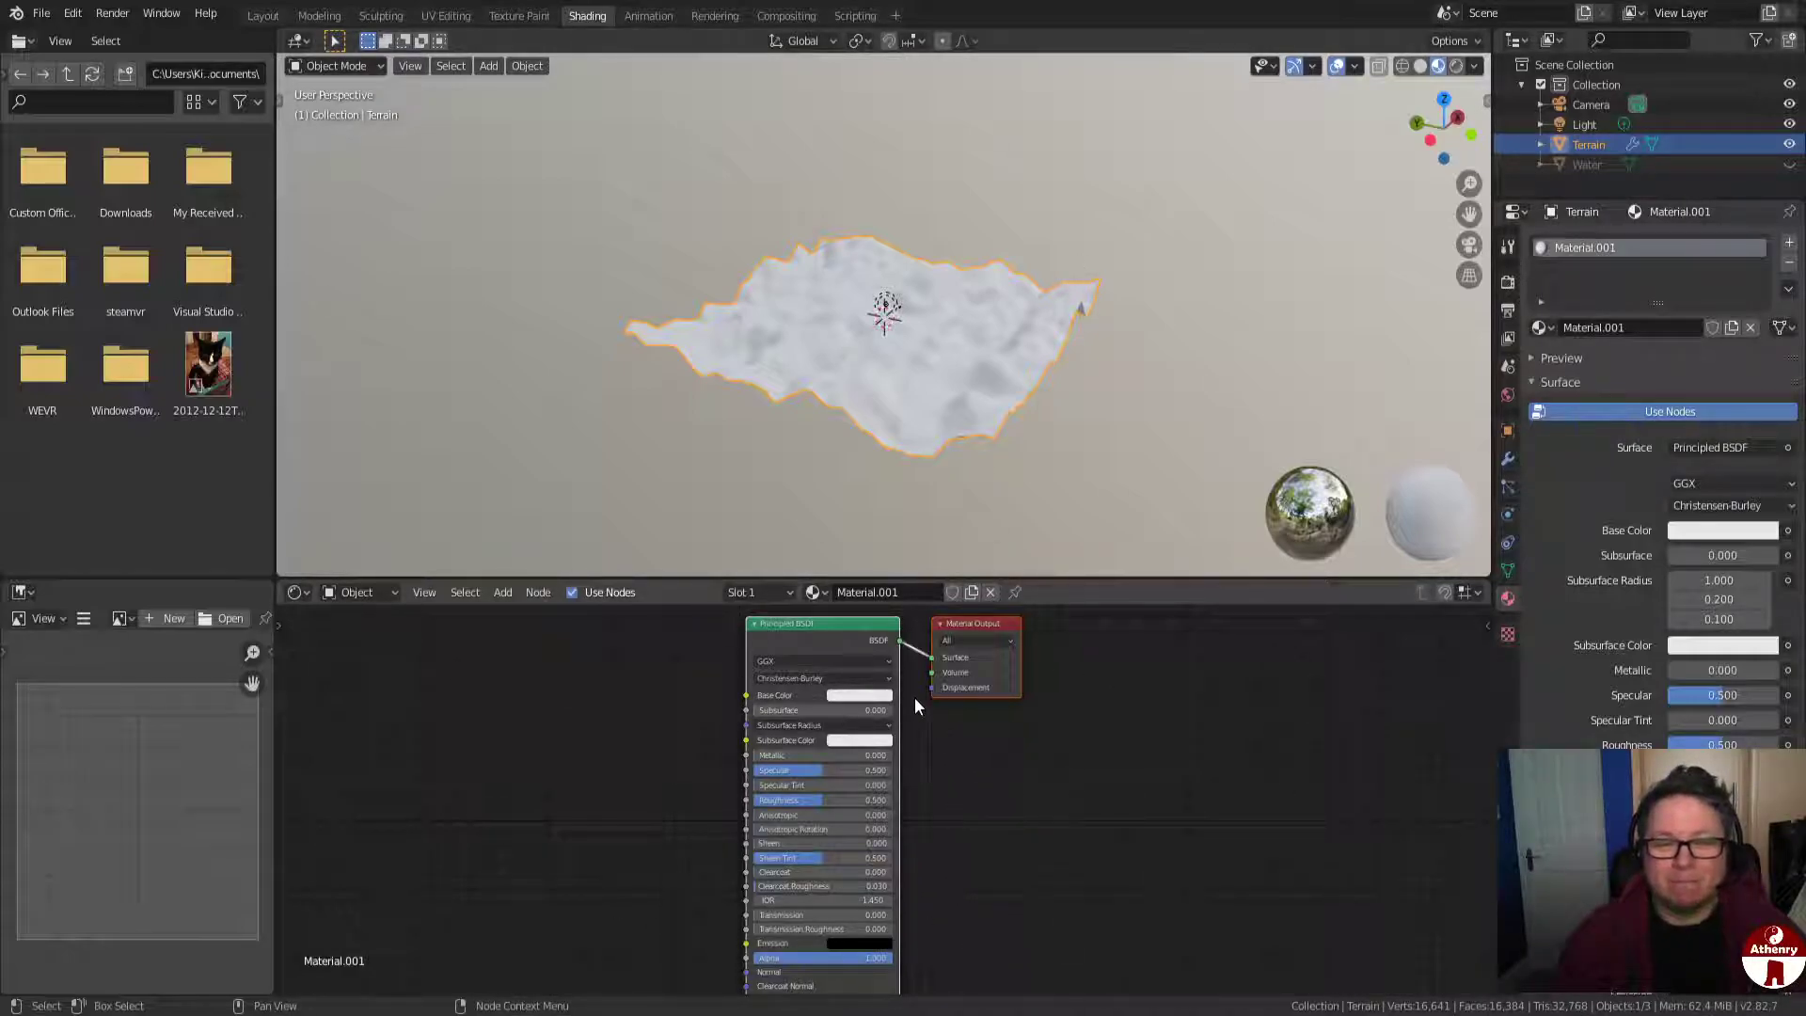
Shift the Principled BSDF and Material Output nodes sideways to free space ahead of the shader's inputs.
left_click_drag(978, 626, 1154, 624)
middle_click_drag(894, 443, 1007, 406)
middle_click_drag(832, 341, 892, 466)
middle_click_drag(950, 382, 1025, 427)
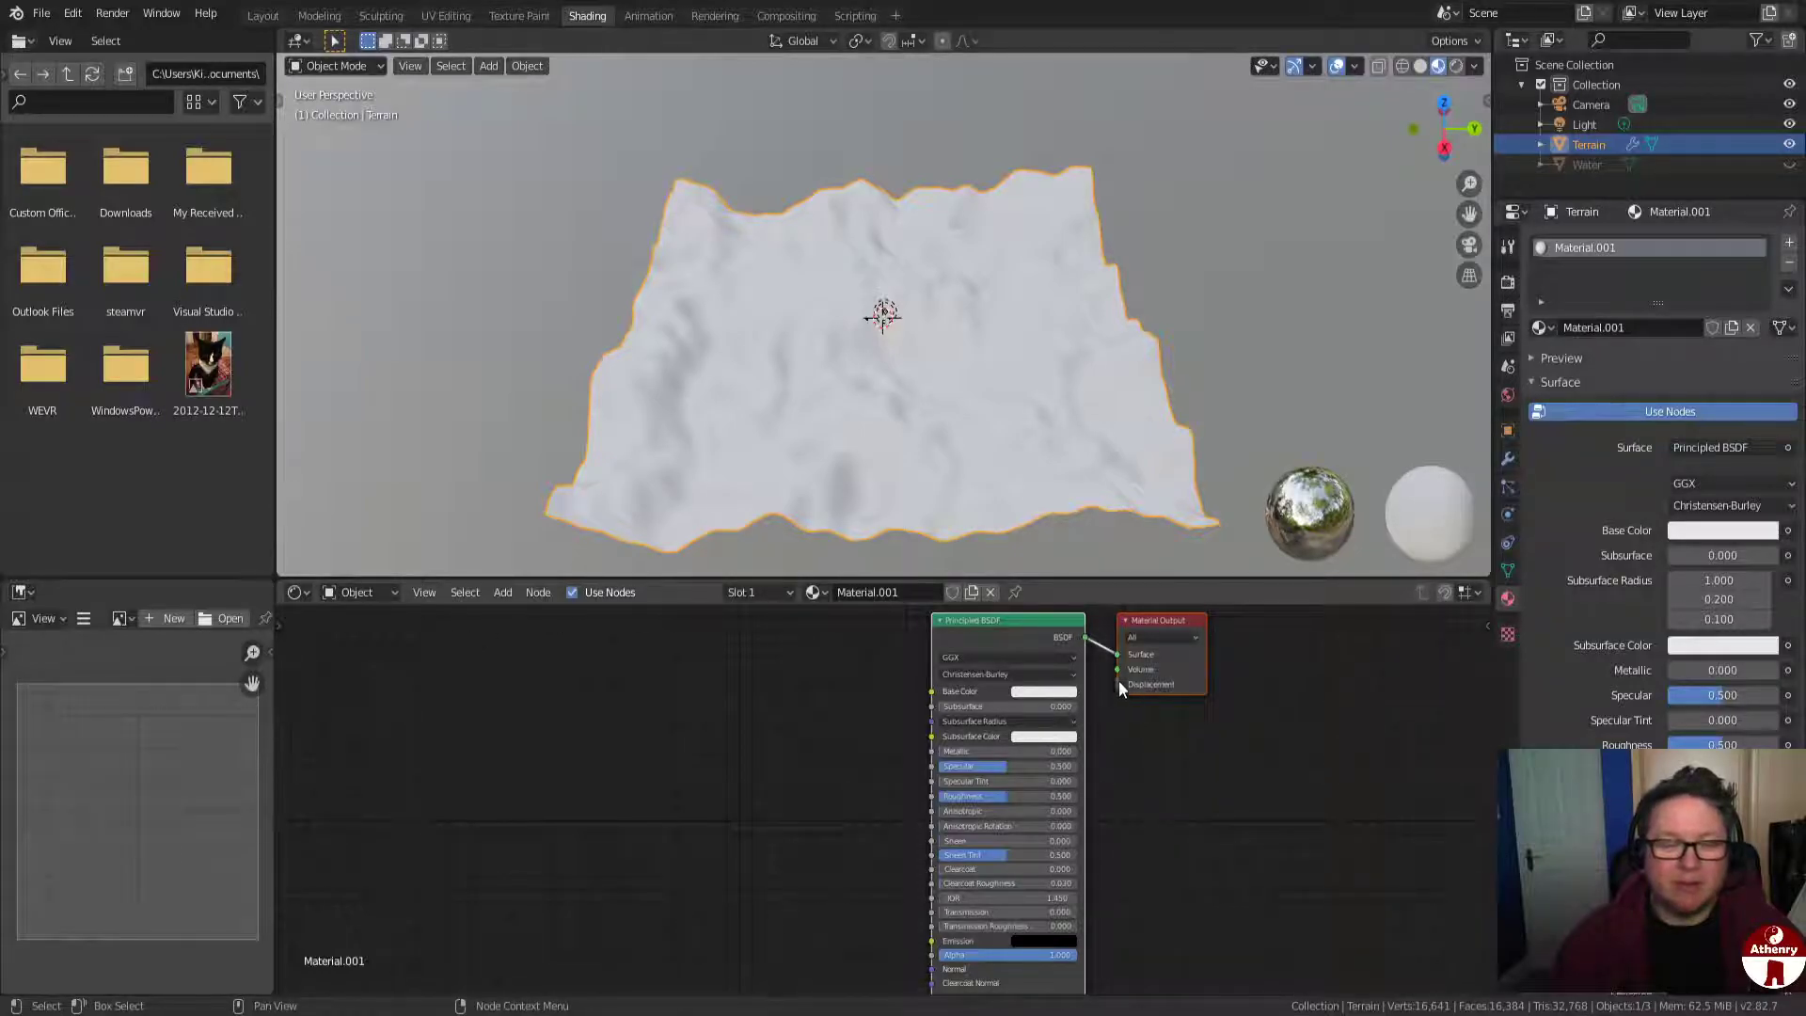
middle_click_drag(732, 427, 871, 358)
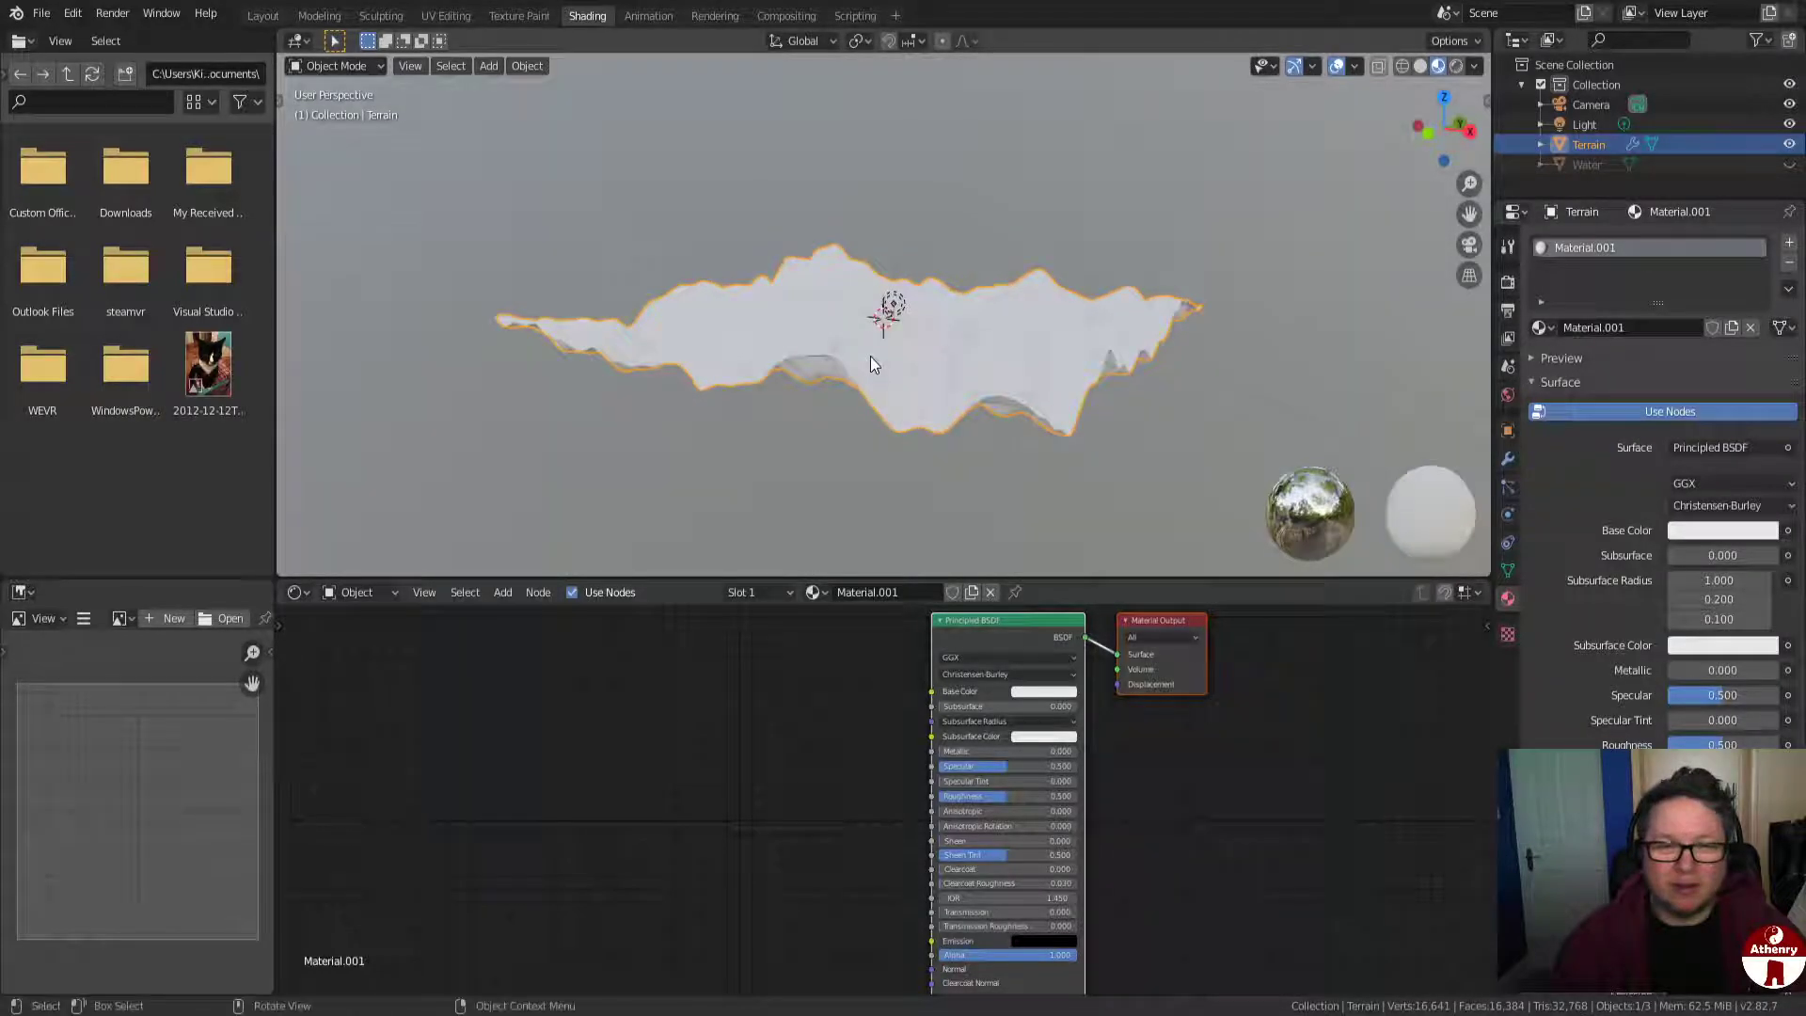
Add a Geometry input node to the Terrain material, in the free space ahead of the Principled BSDF.
left_click(528, 594)
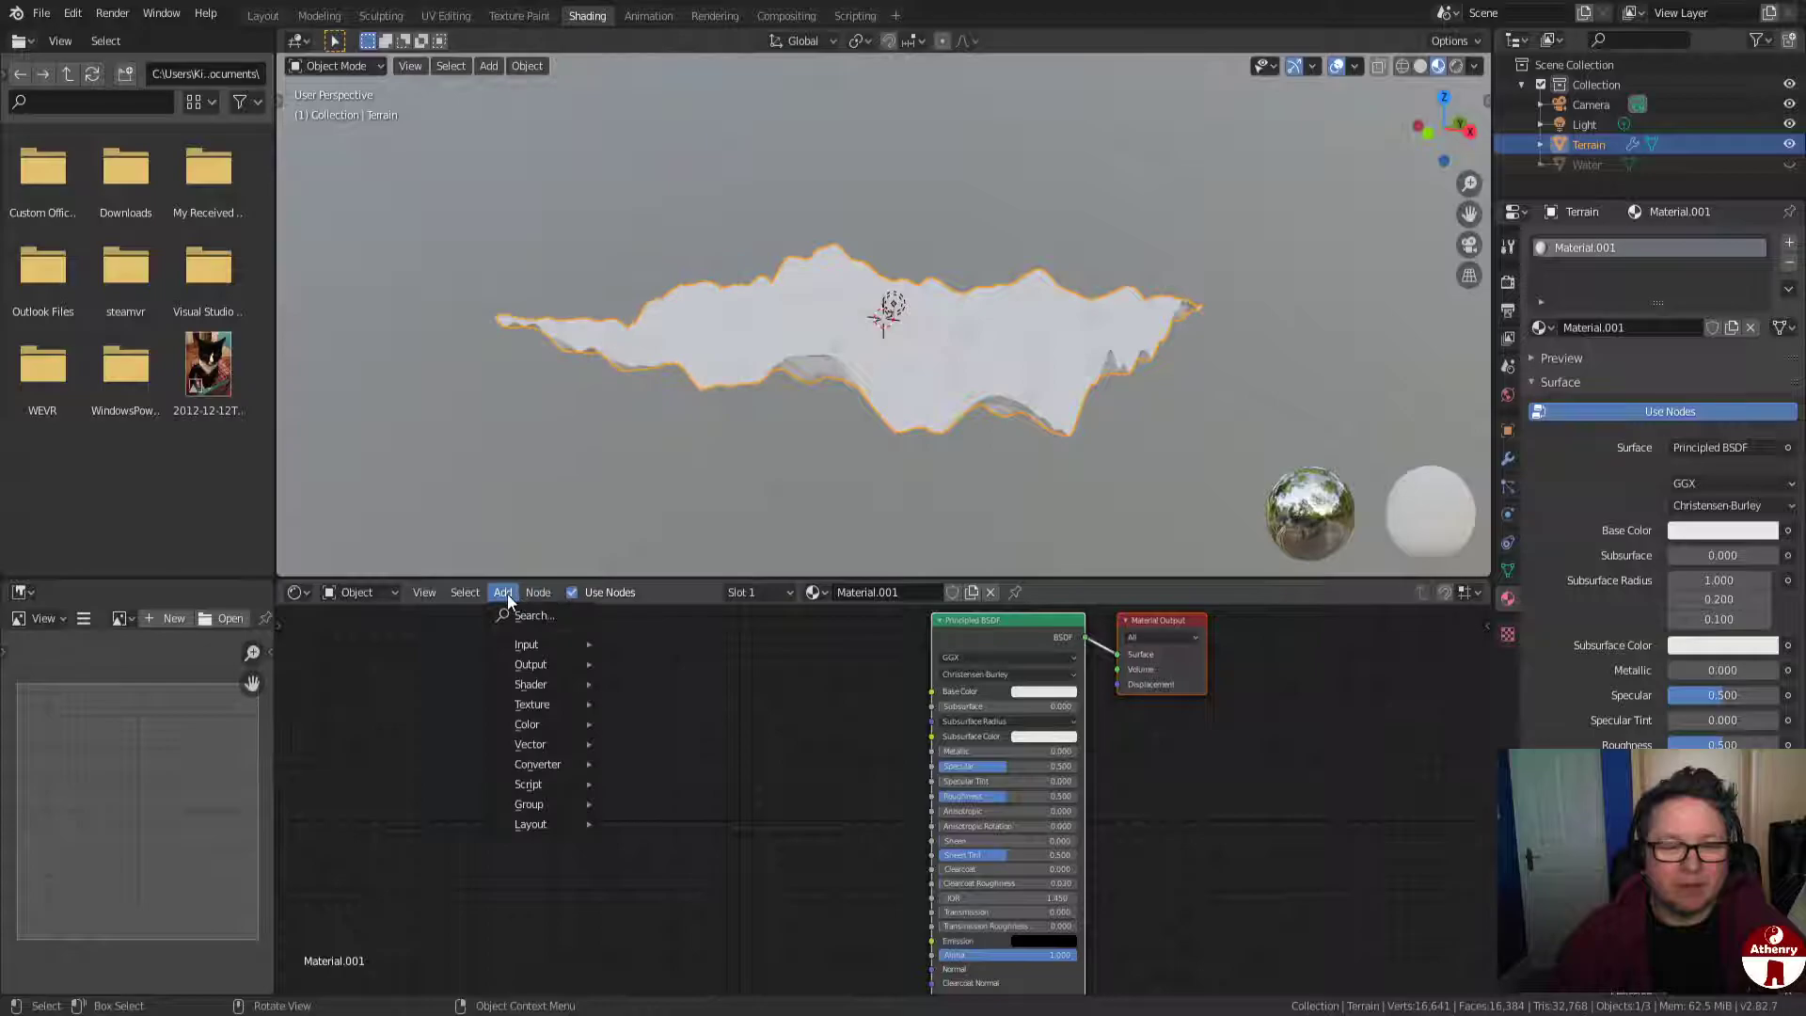
left_click(527, 614)
left_click(501, 595)
left_click(501, 595)
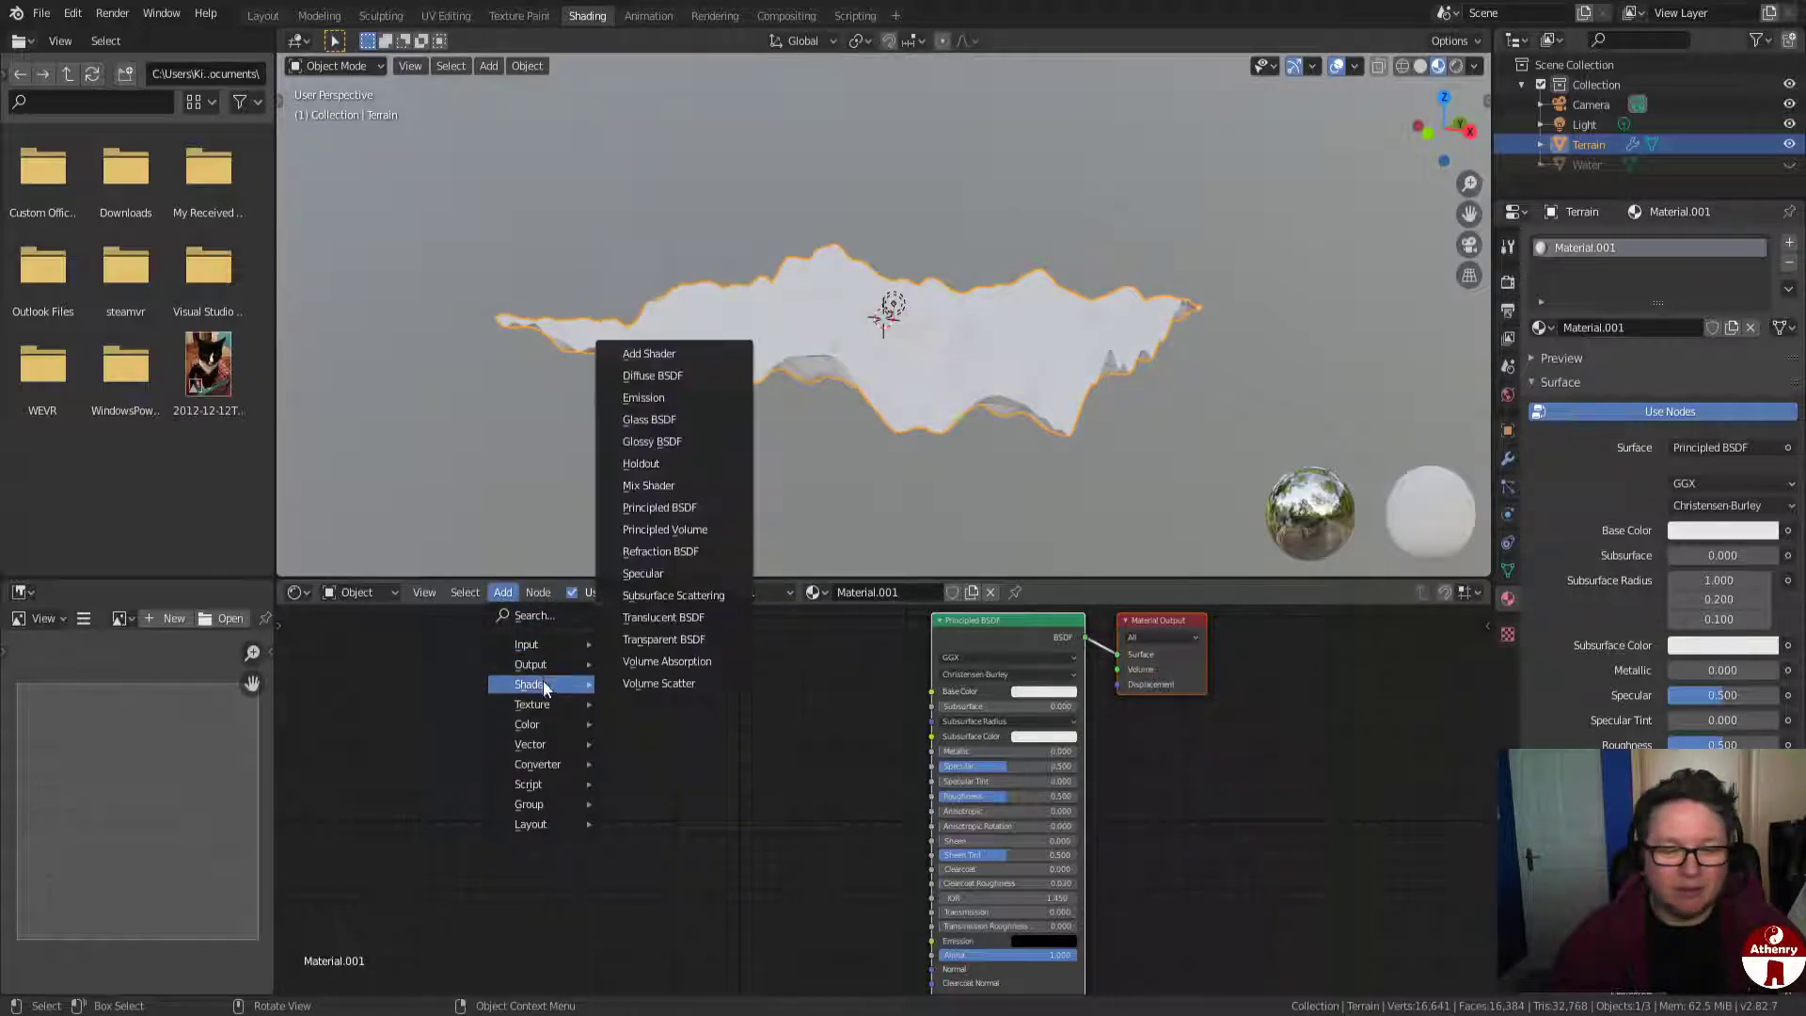
mouse_move(550, 825)
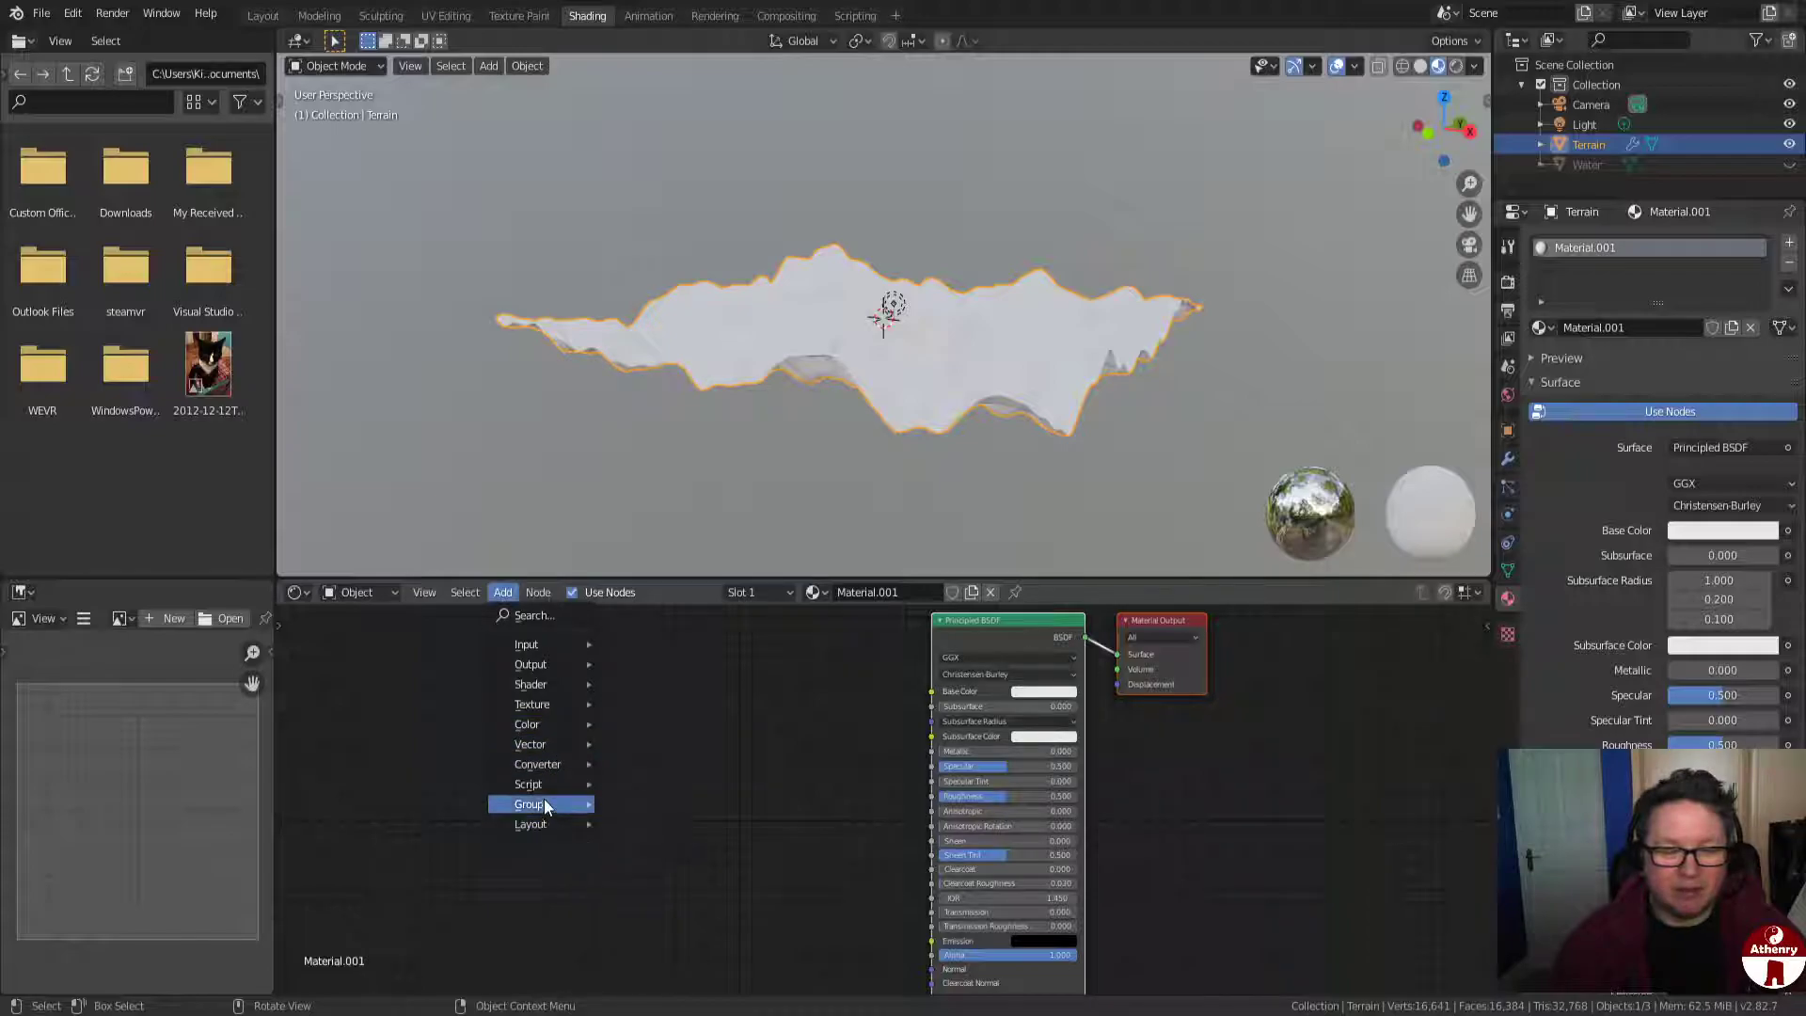
mouse_move(544, 777)
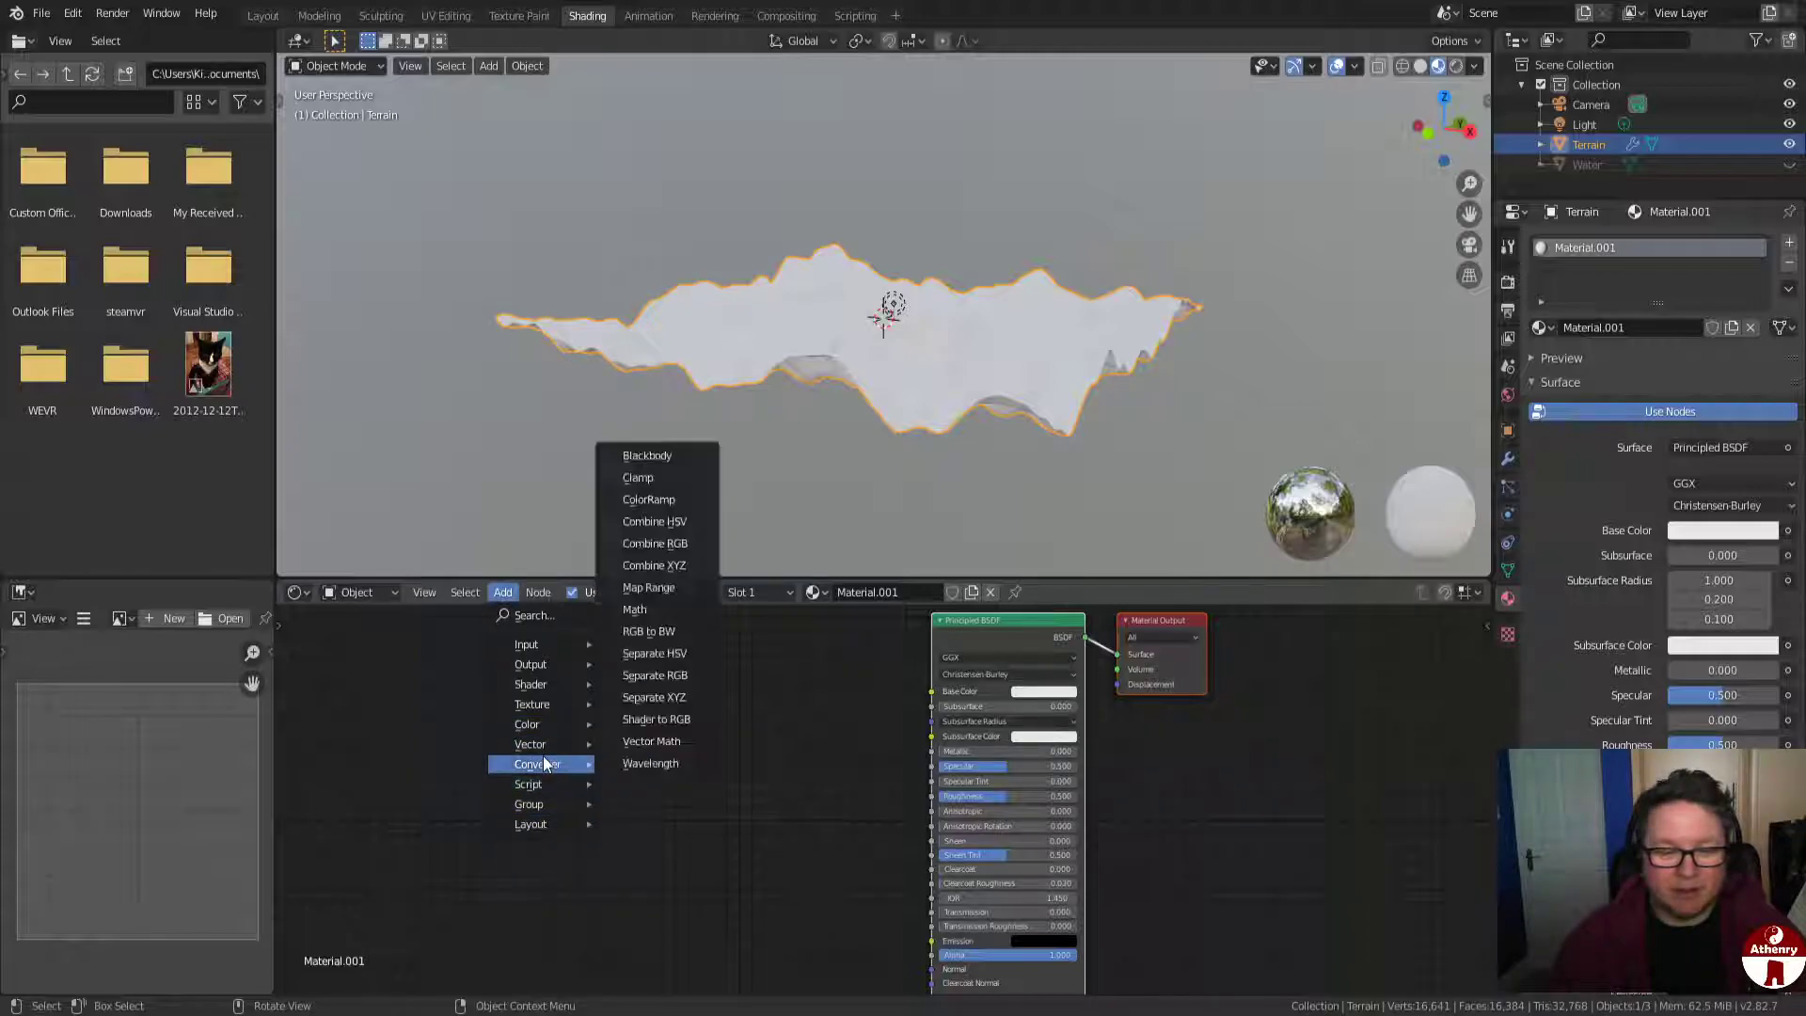
left_click(533, 615)
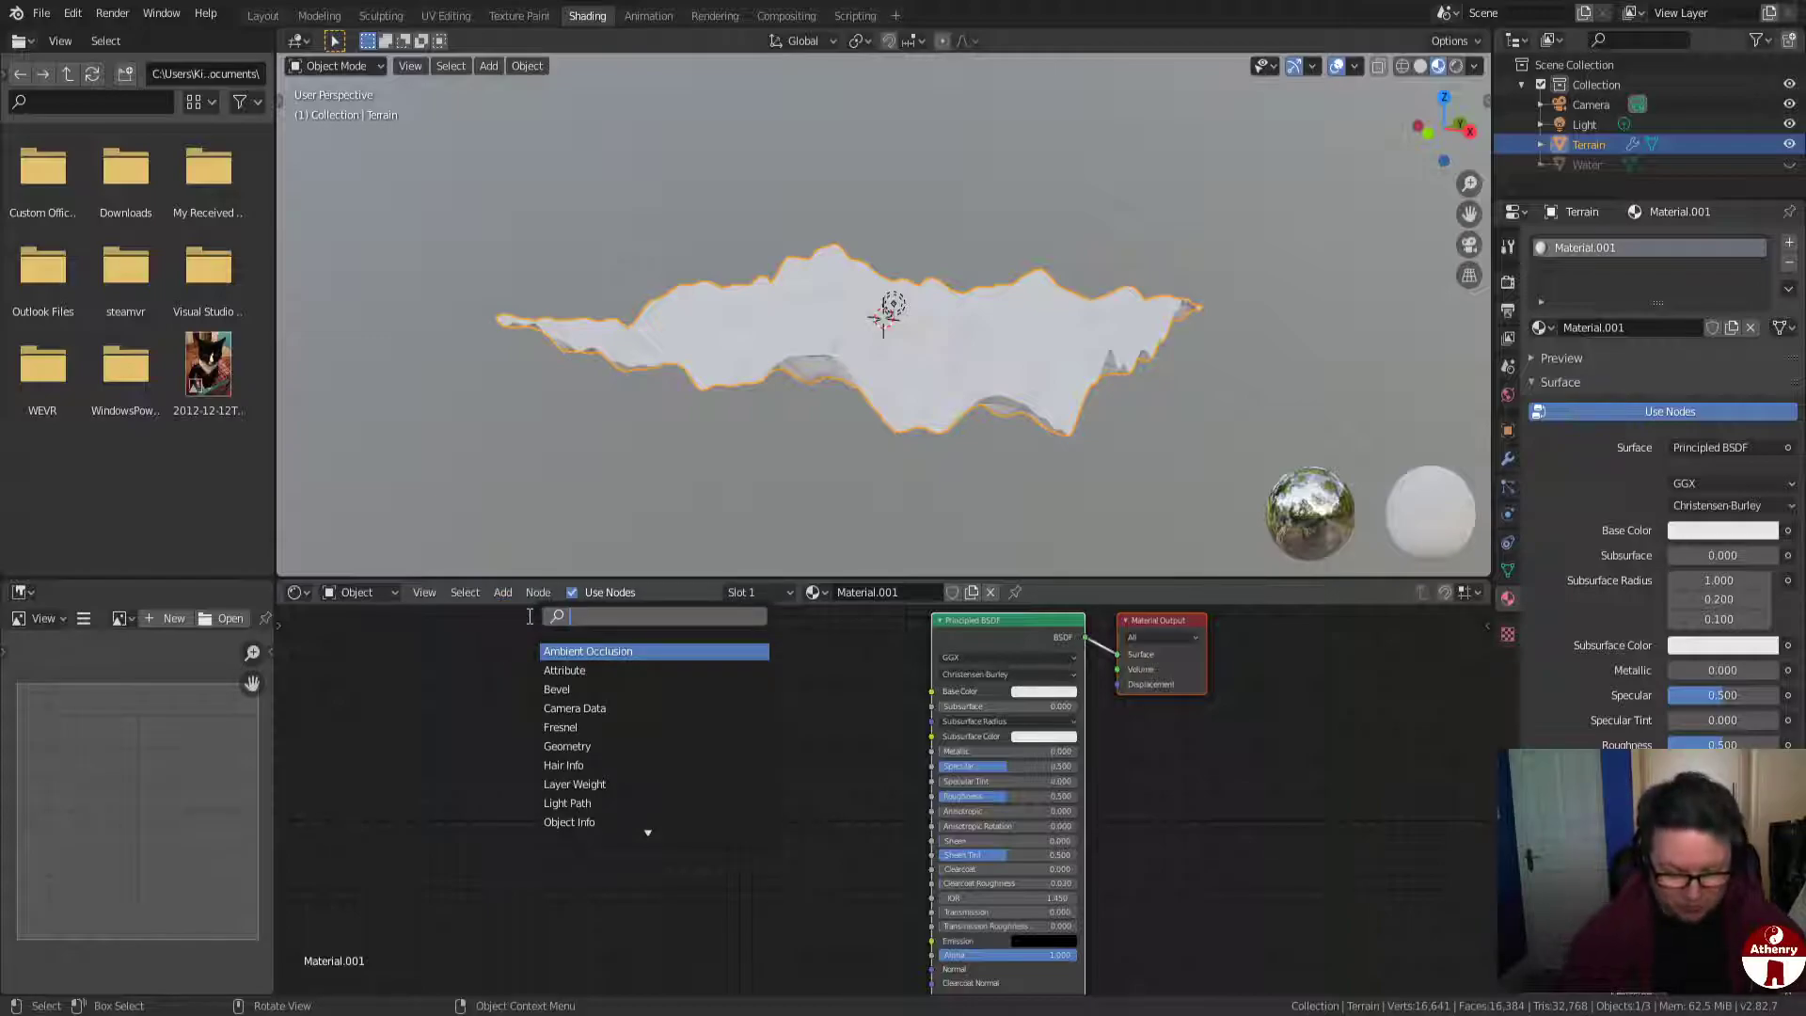
type("ge")
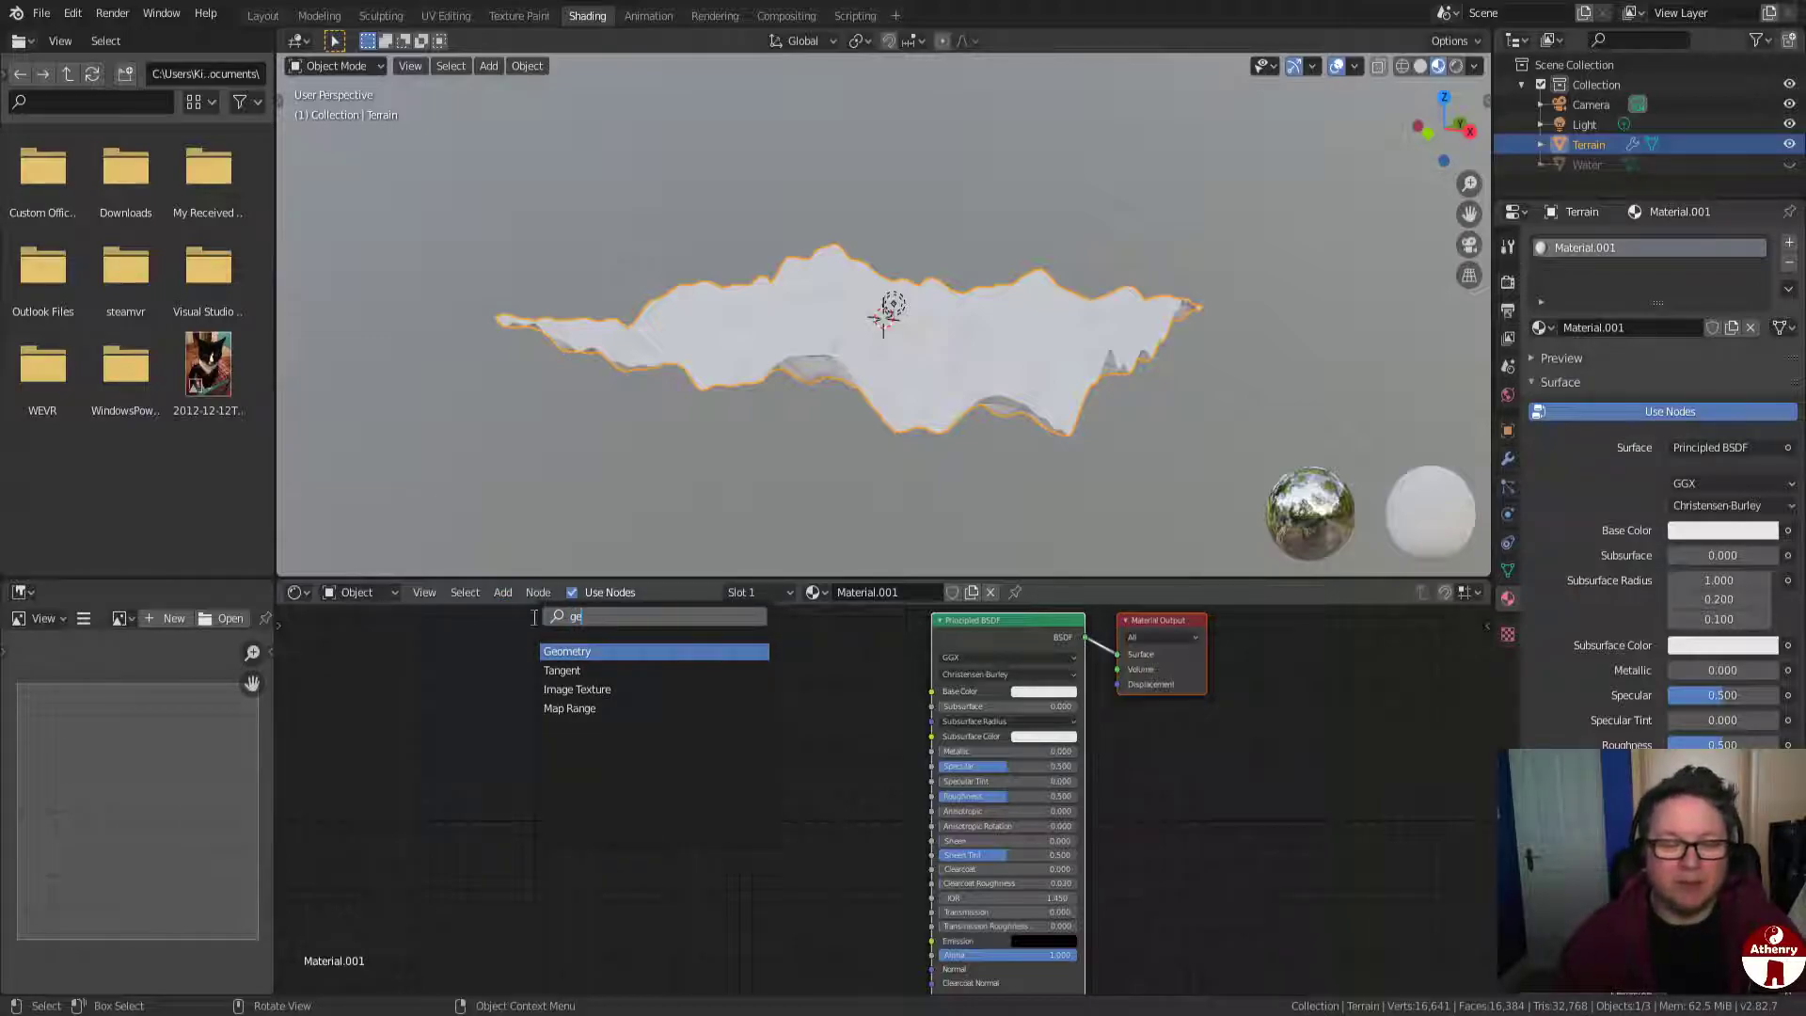
left_click(578, 652)
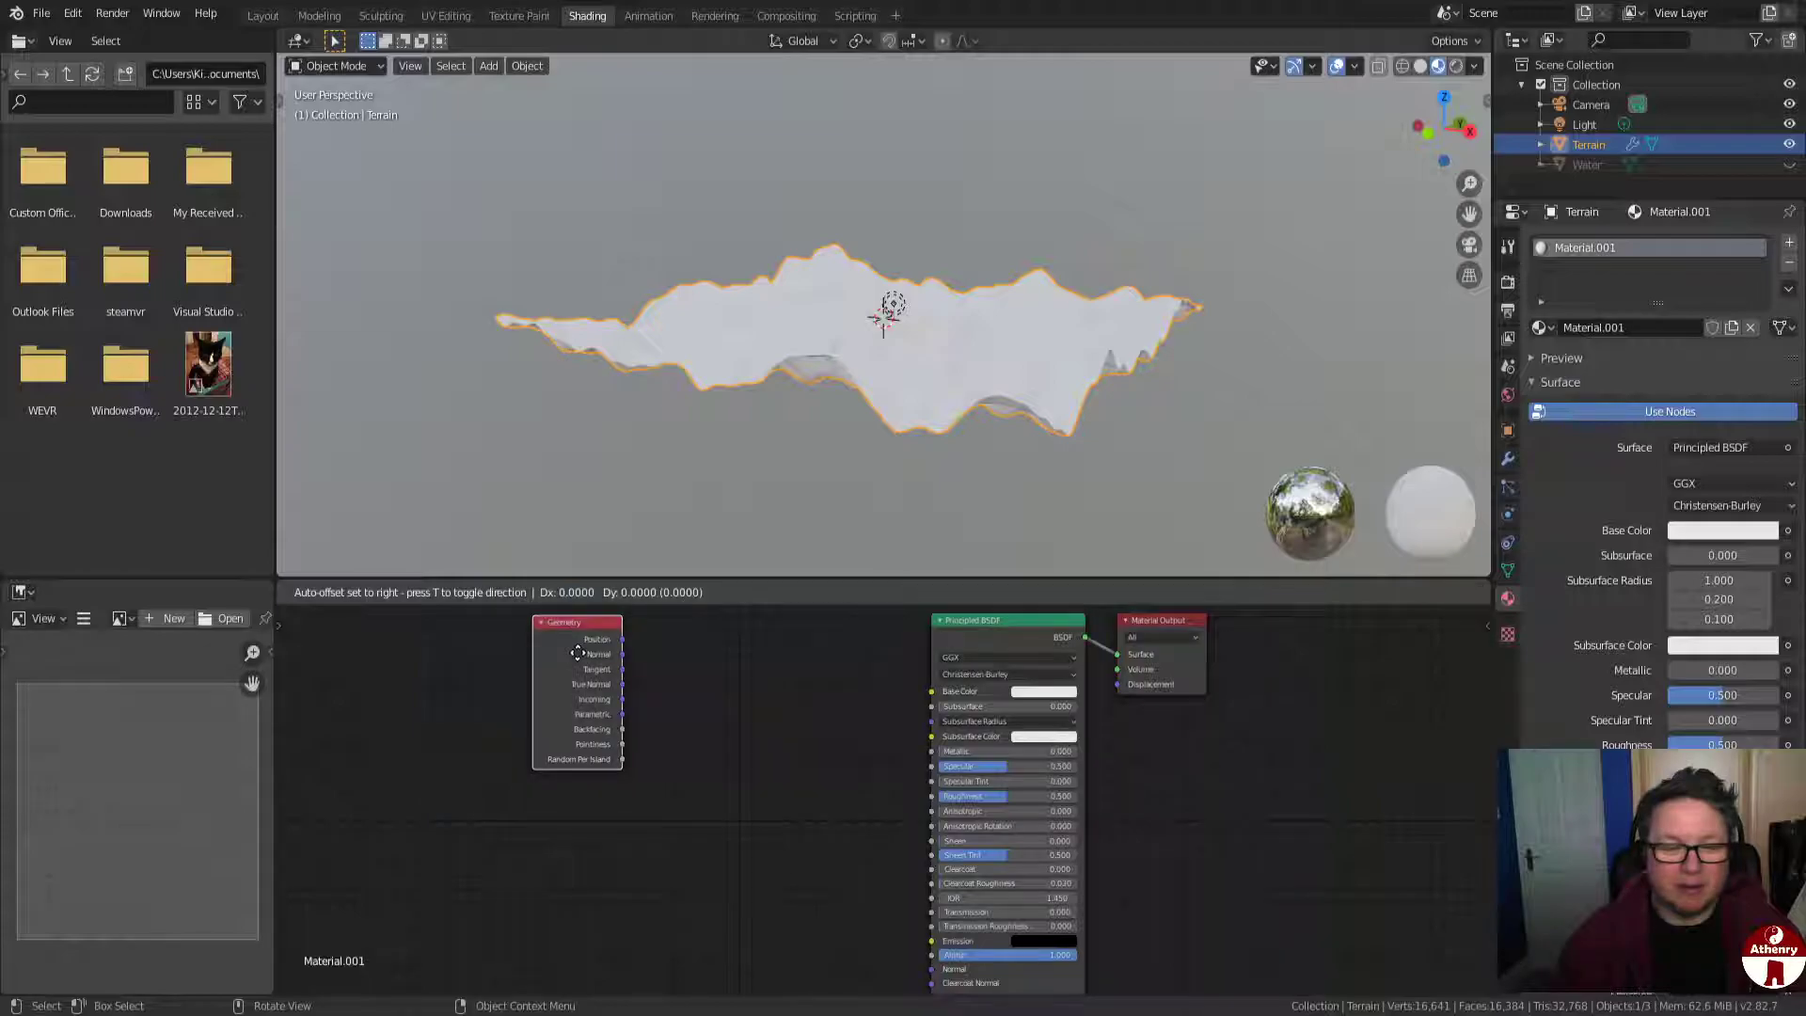
left_click(482, 706)
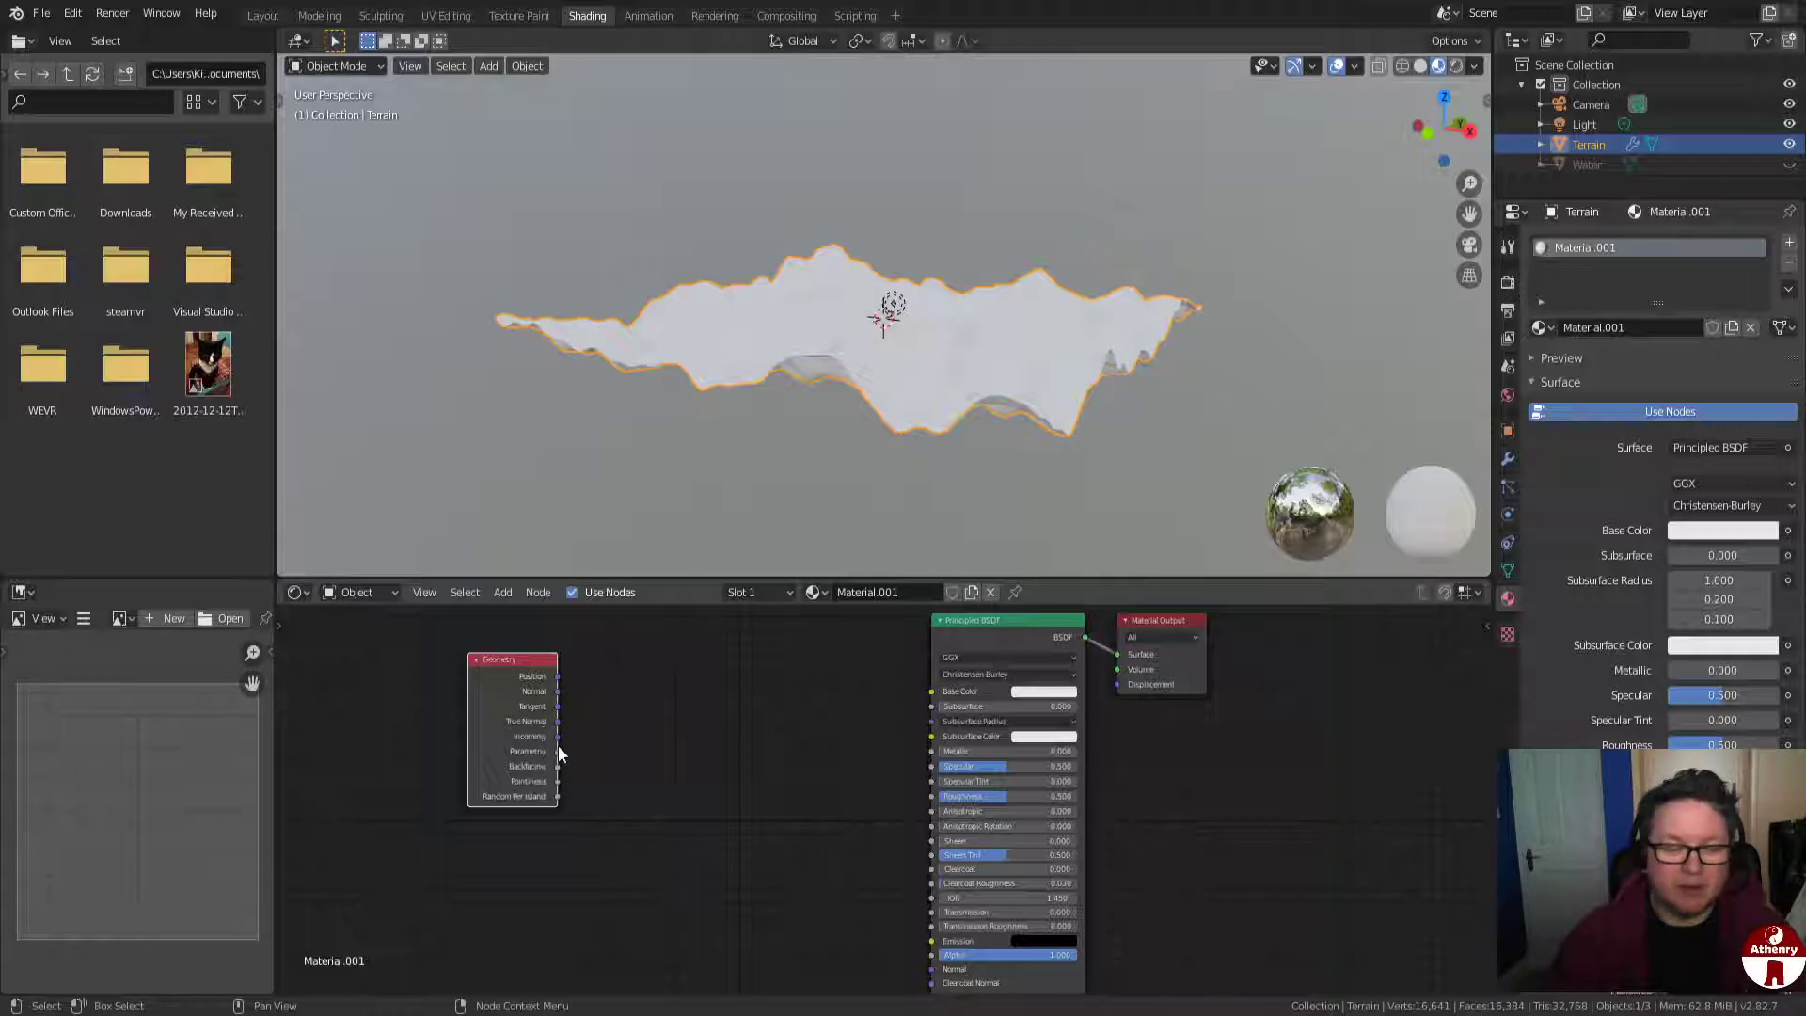
Examine the Terrain's peaks and valleys up close, and shift the Geometry node farther away from the Principled BSDF.
scroll(721, 478, "up", 4)
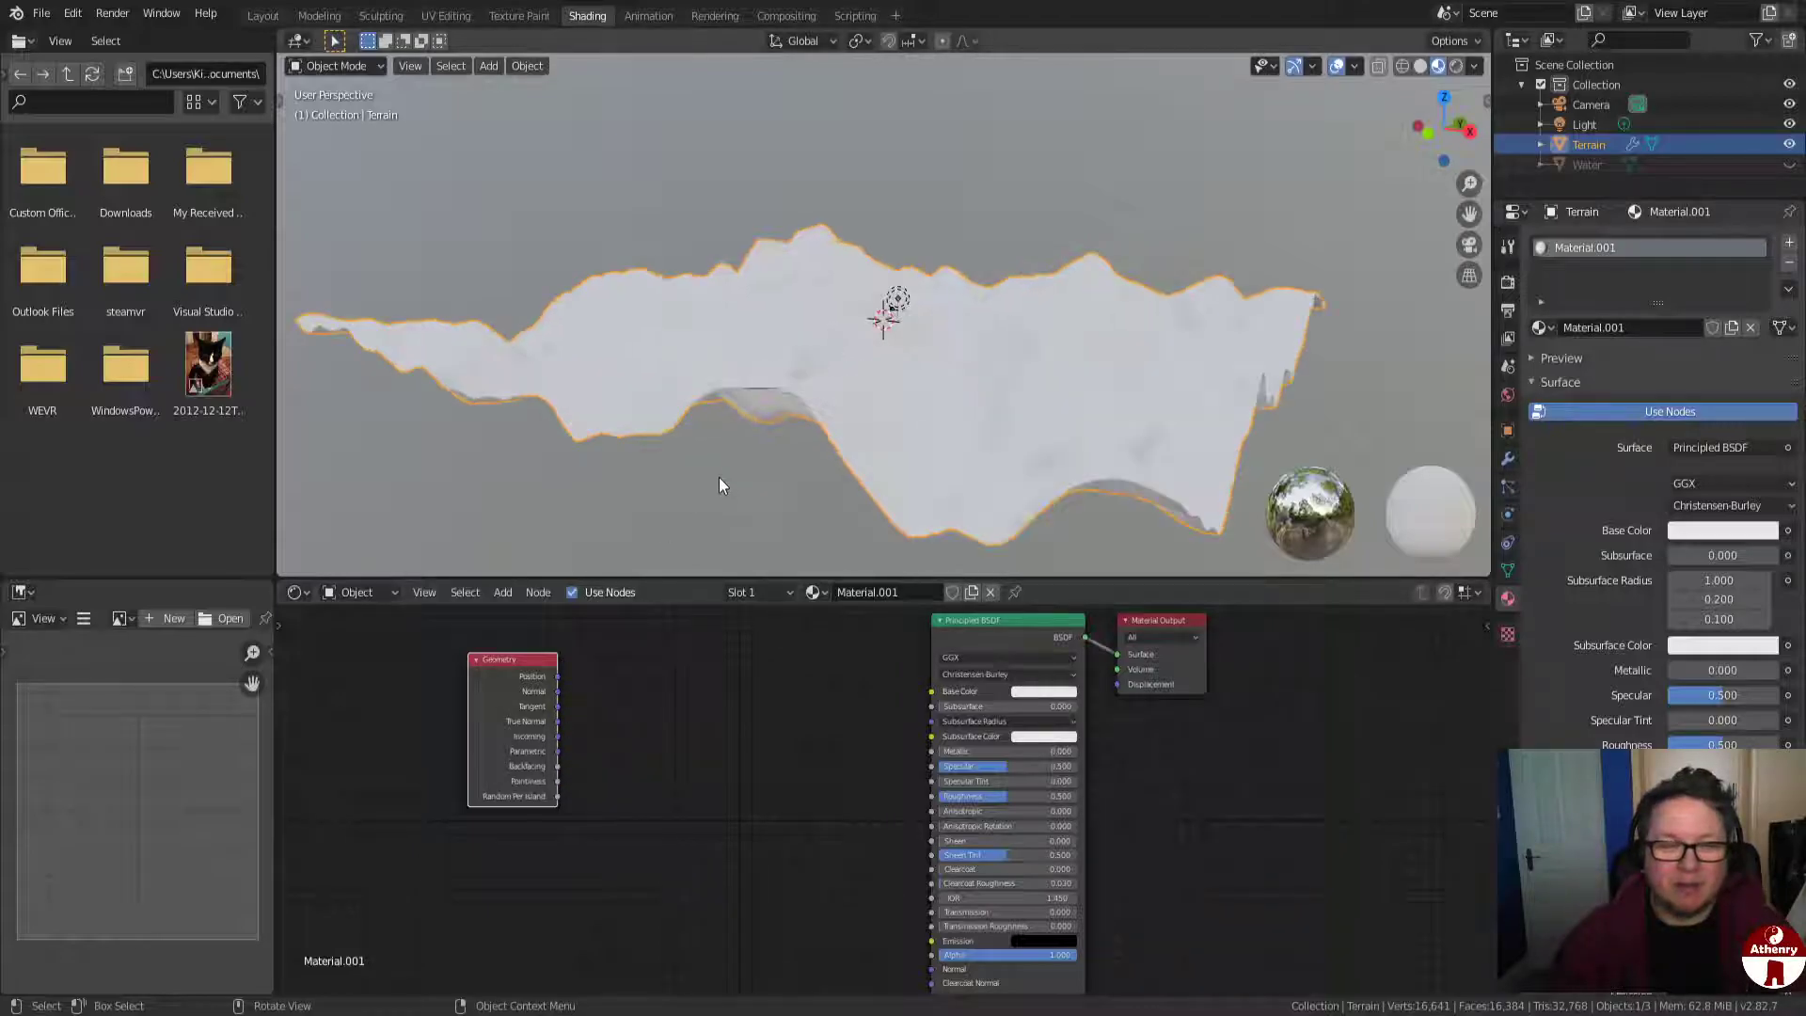
middle_click_drag(754, 459, 790, 482)
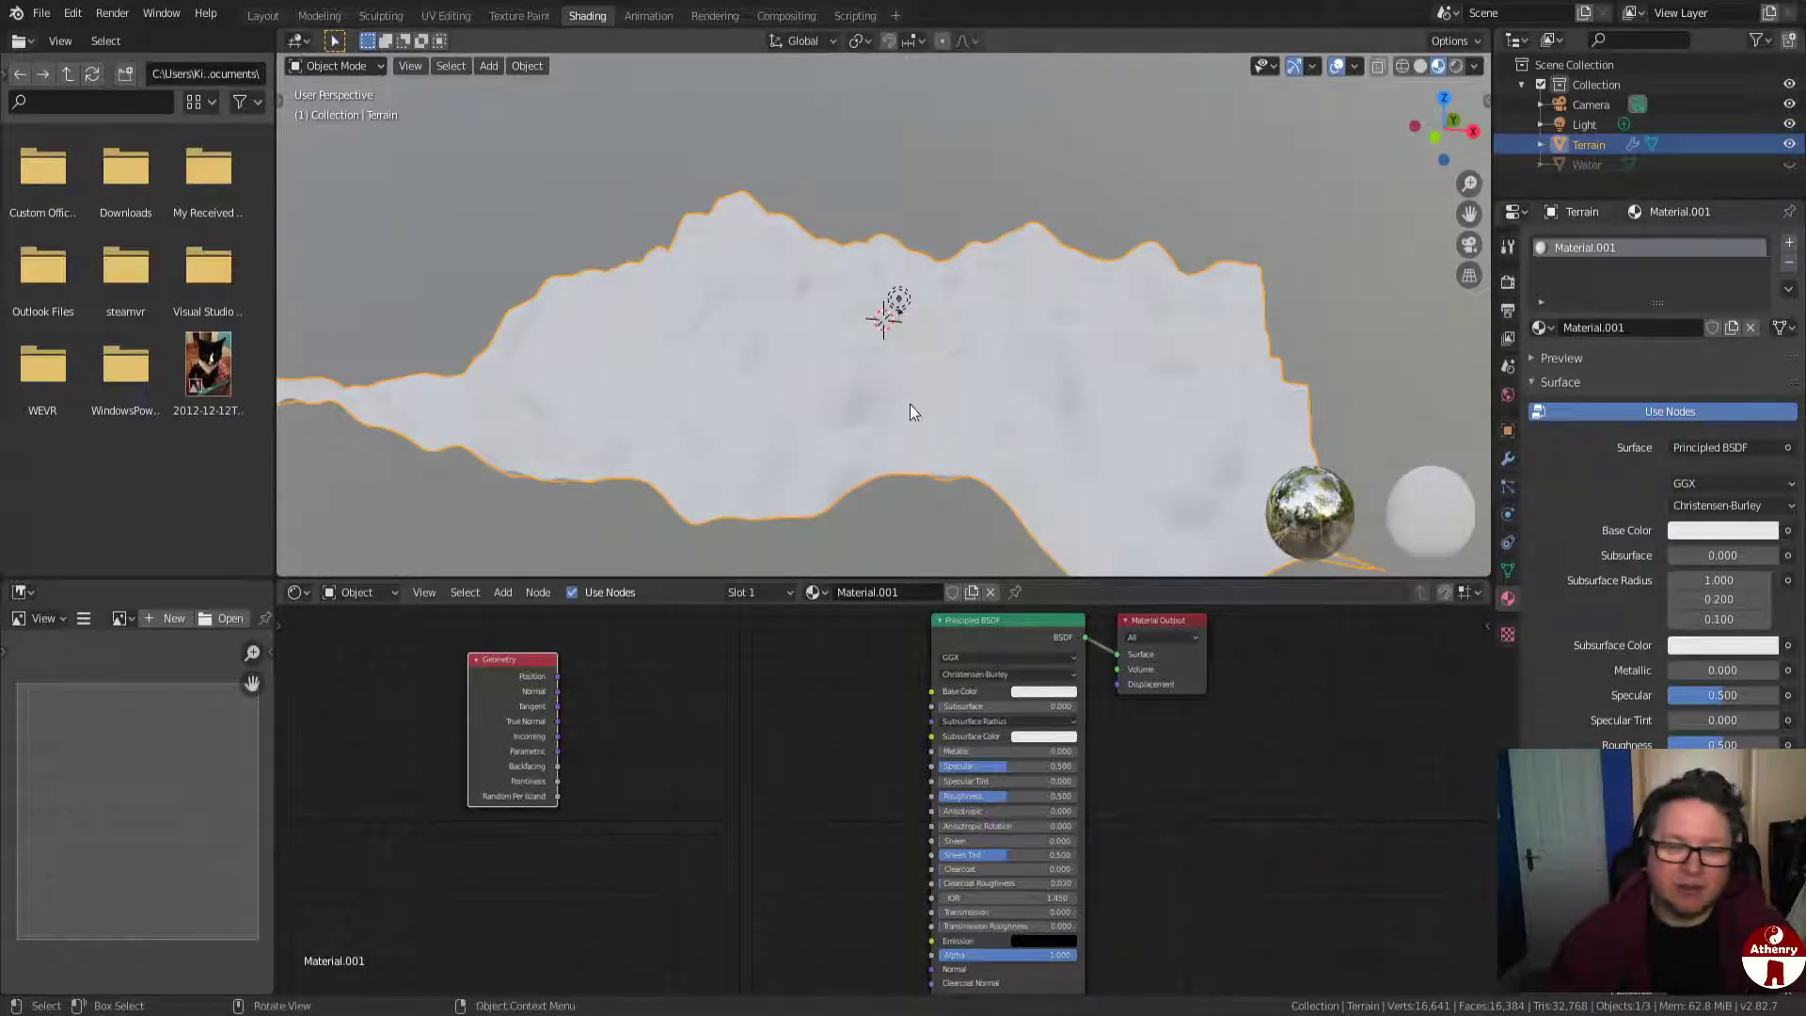
middle_click_drag(960, 375, 888, 428)
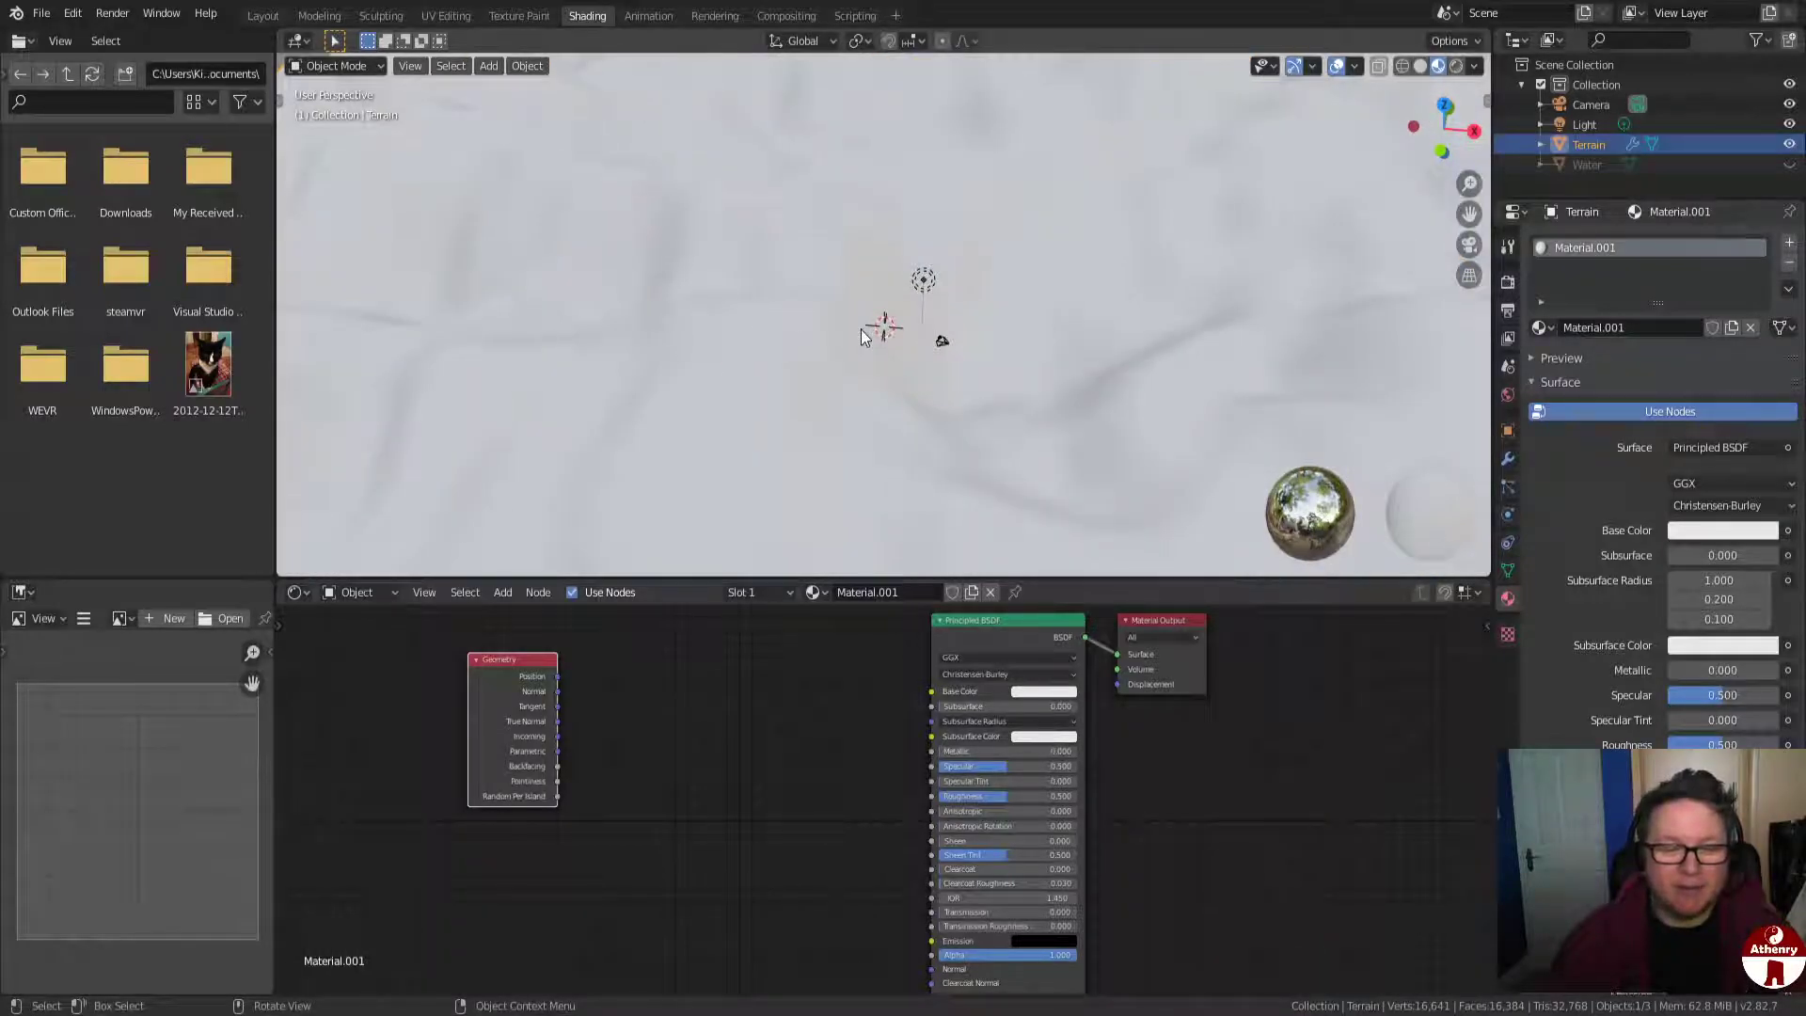
middle_click_drag(1059, 315, 1022, 192)
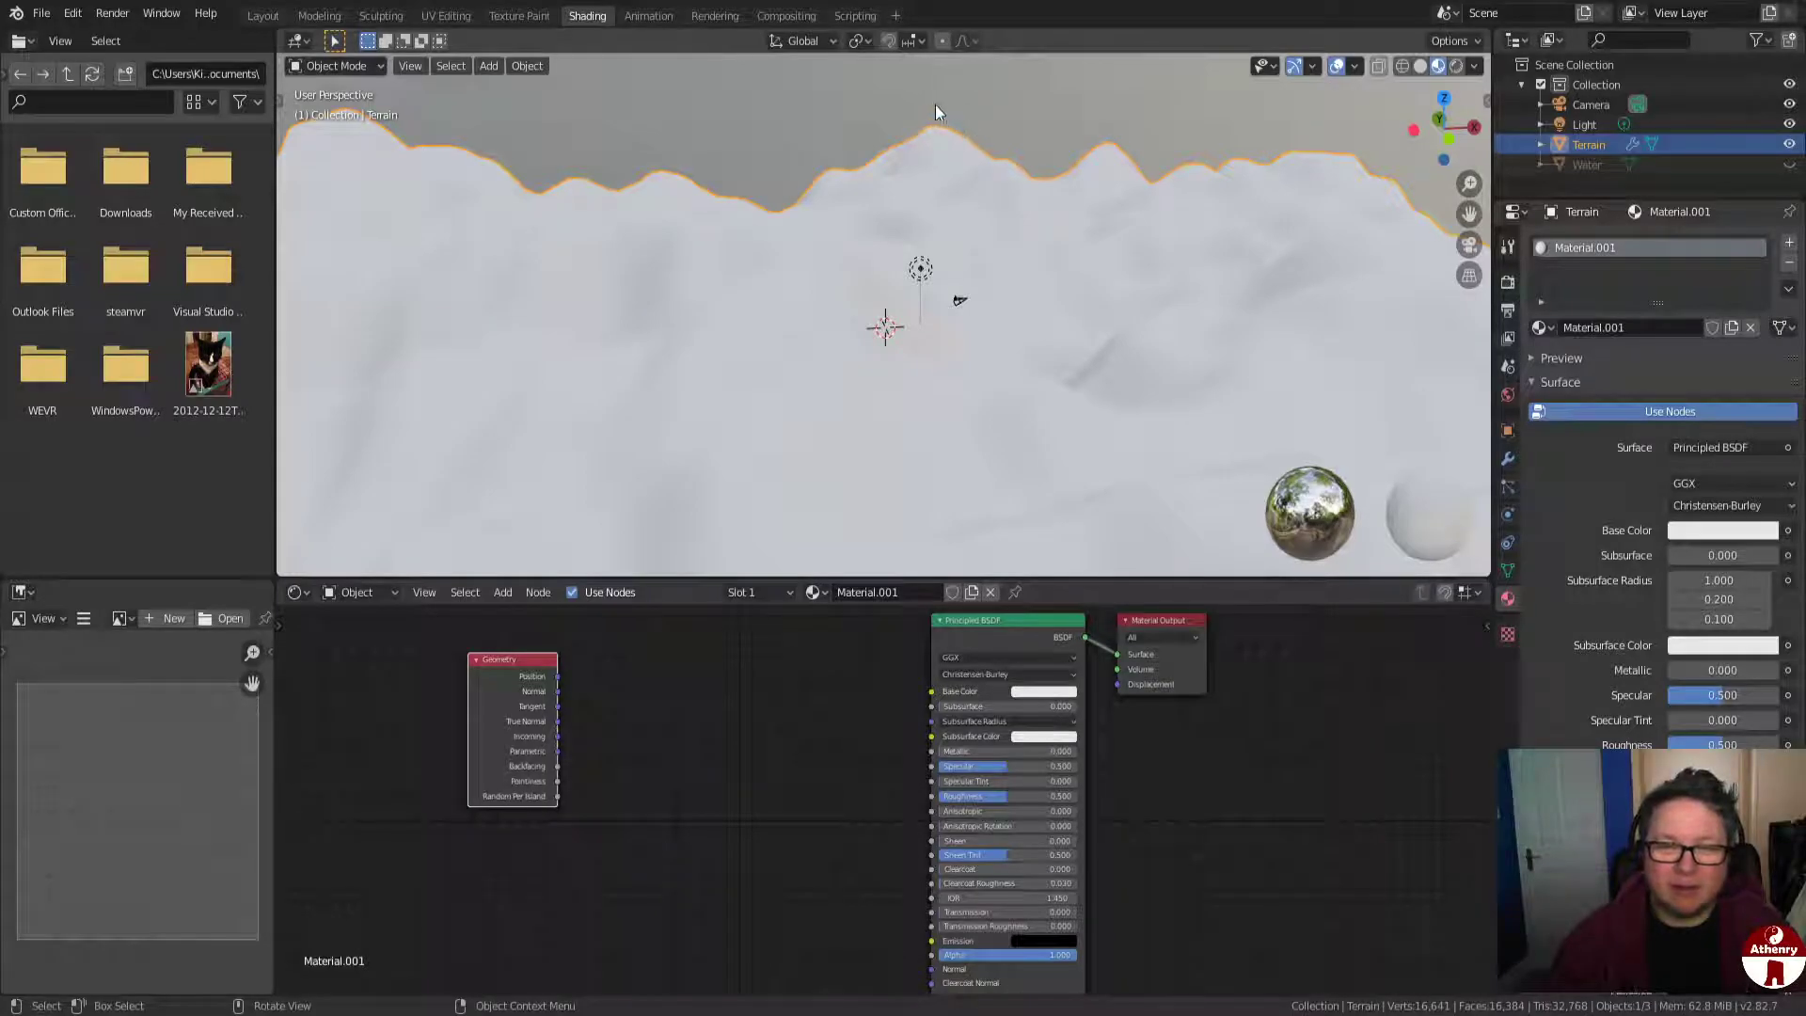
scroll(920, 142, "down", 6)
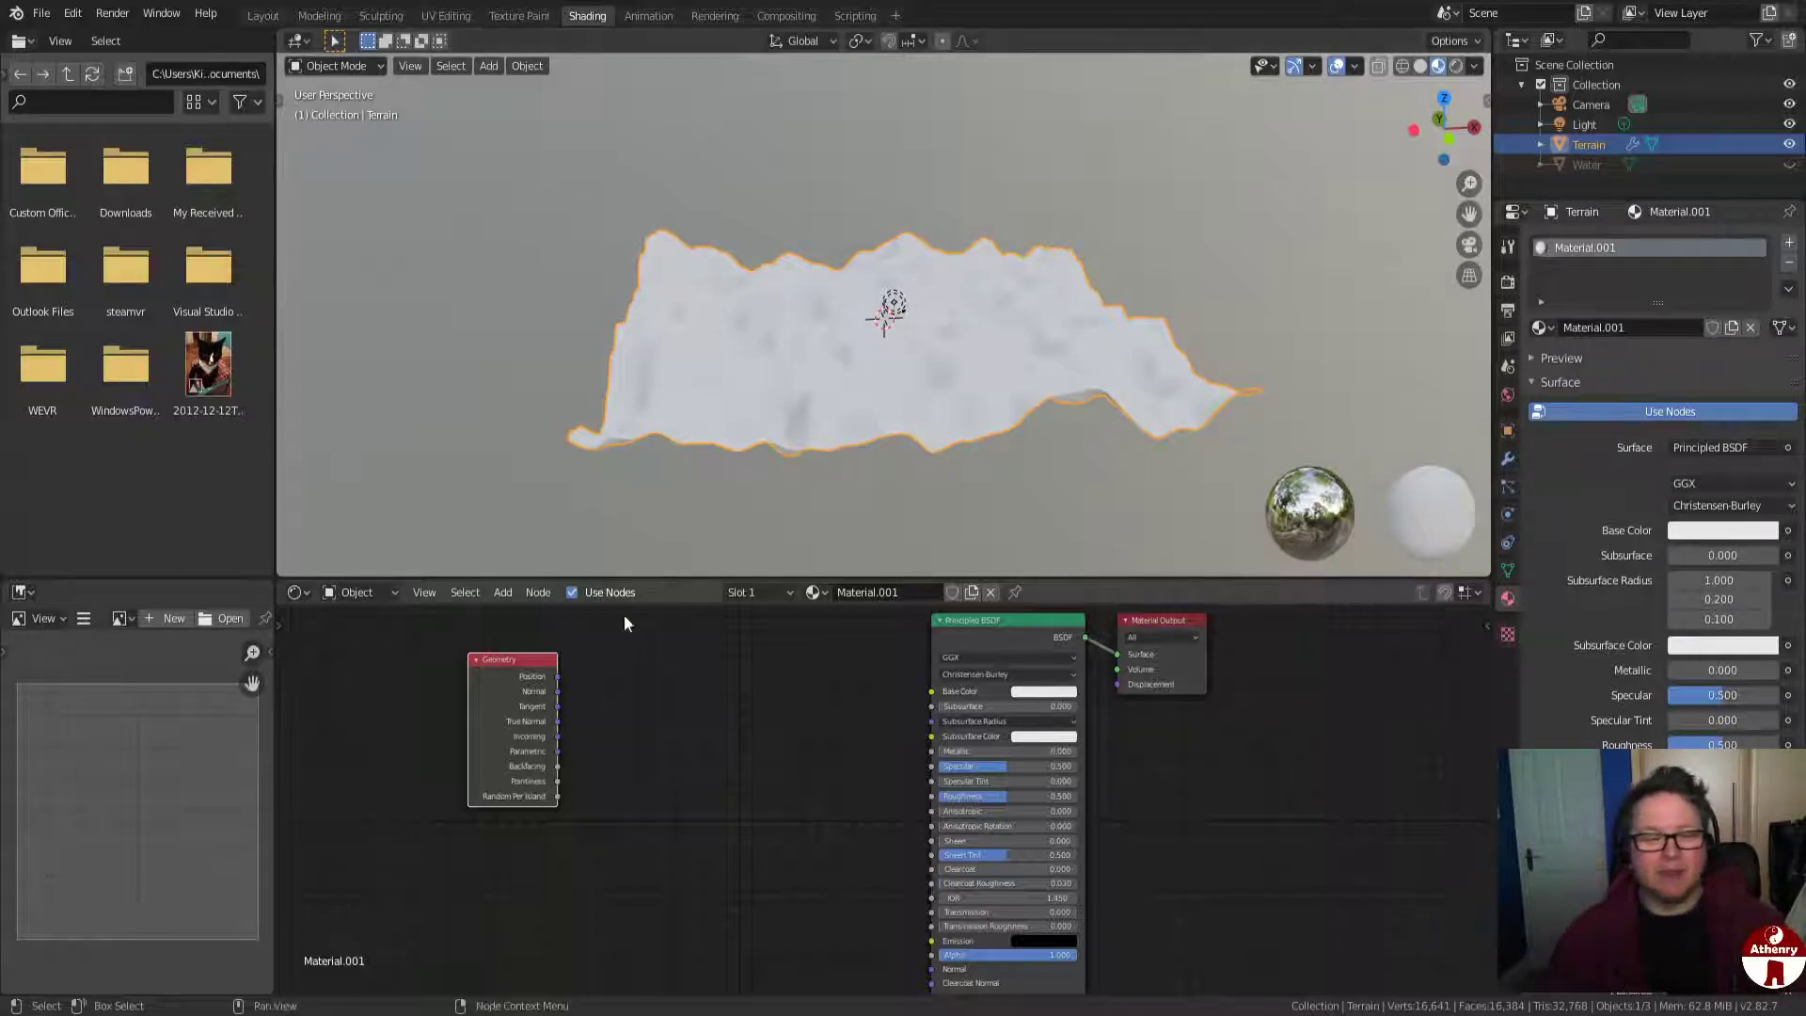
left_click_drag(489, 657, 458, 659)
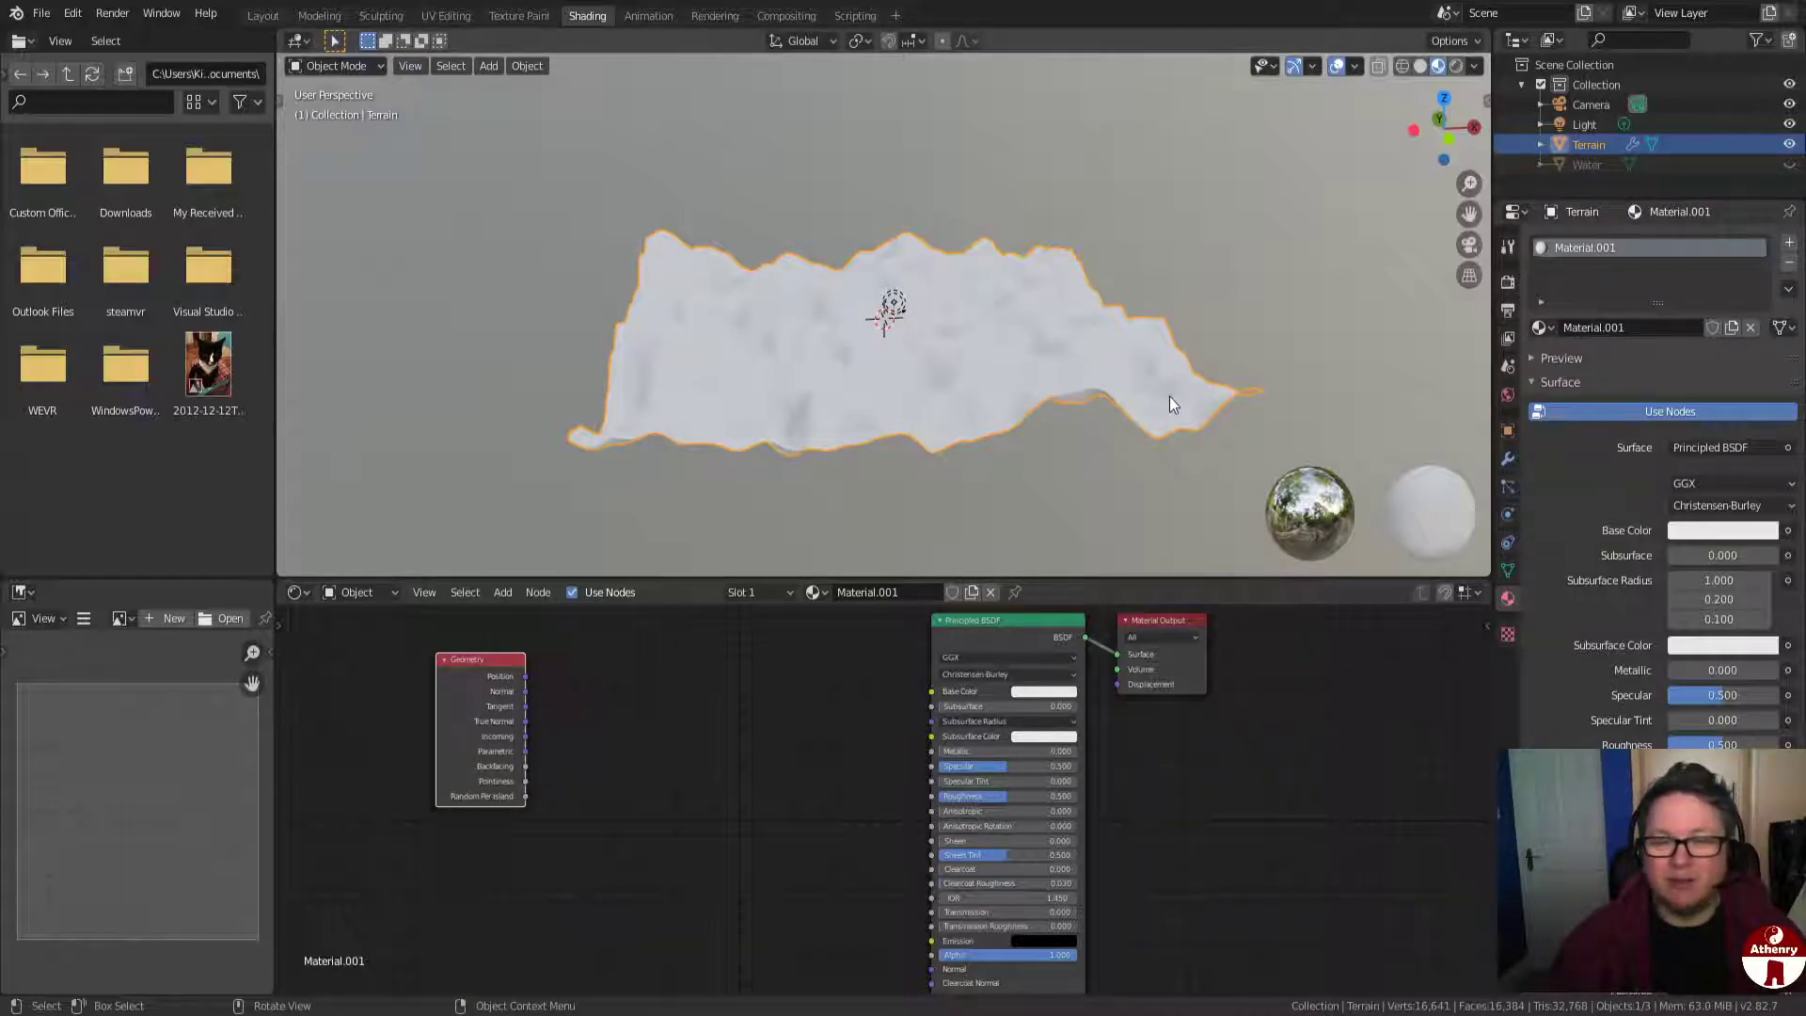
View the Terrain from the front in the Layout workspace and check its location and dimensions in the transform properties.
middle_click_drag(714, 284, 850, 381)
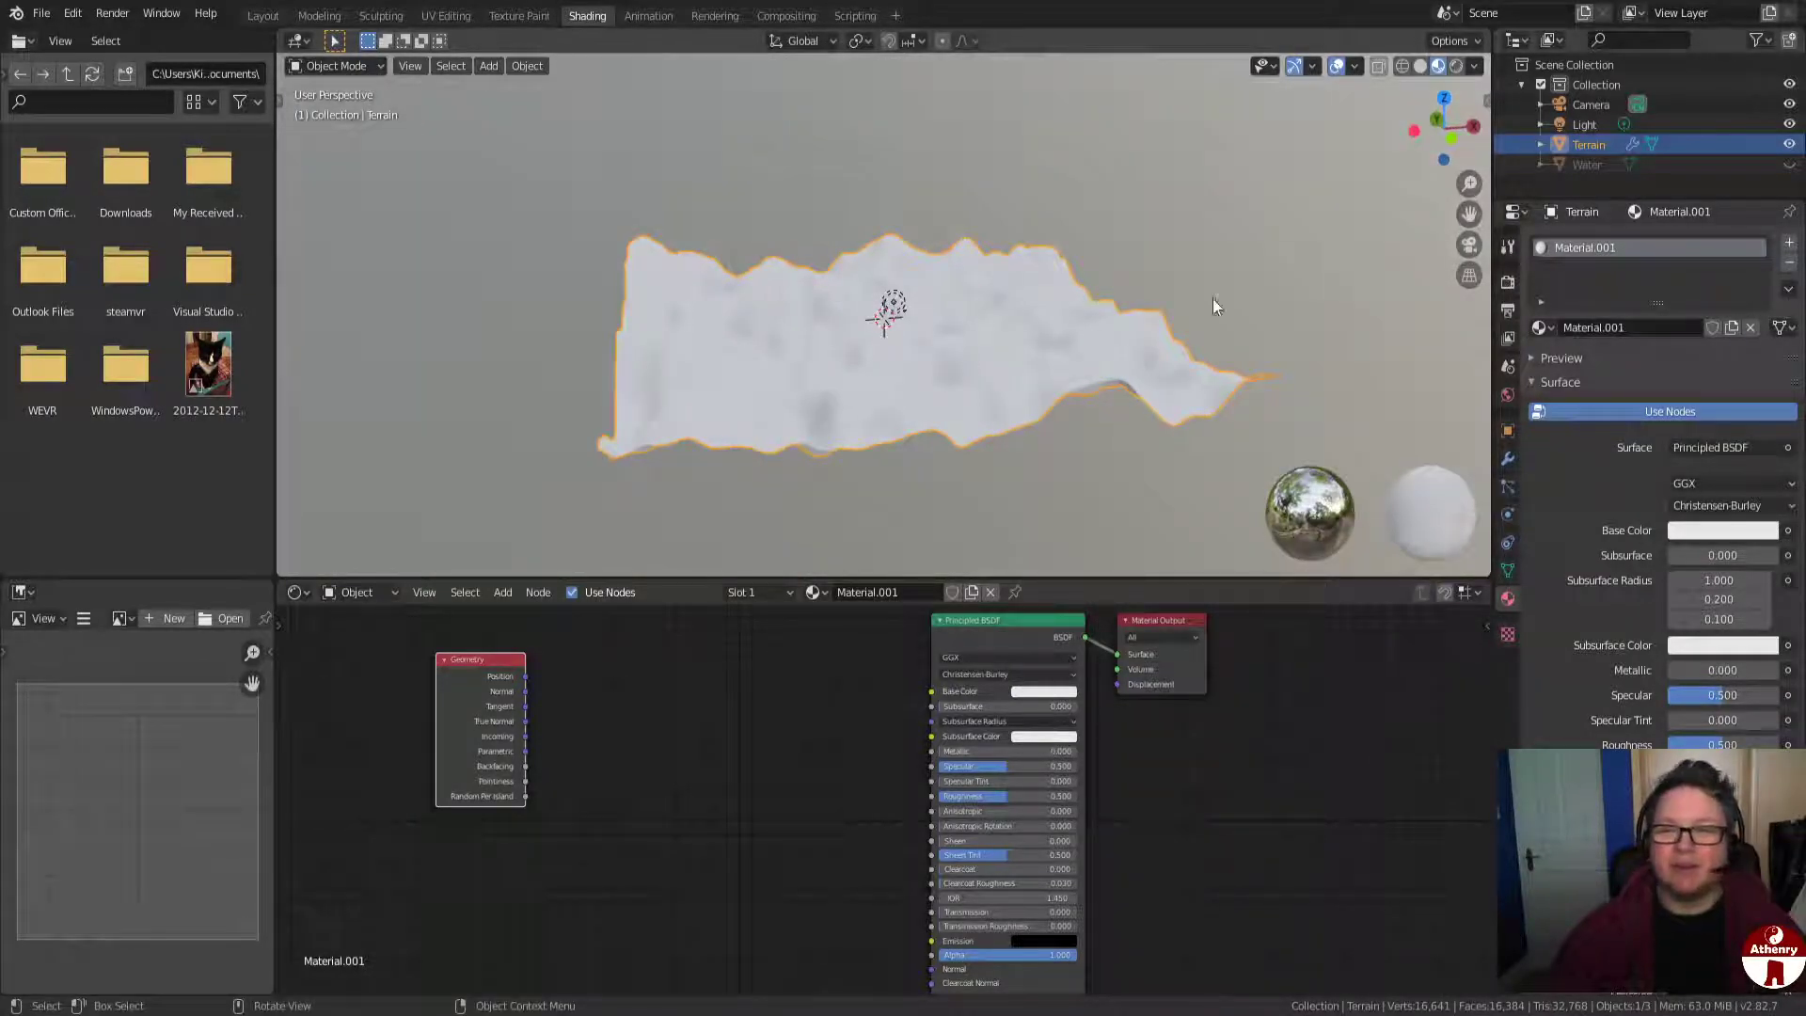
left_click(1452, 141)
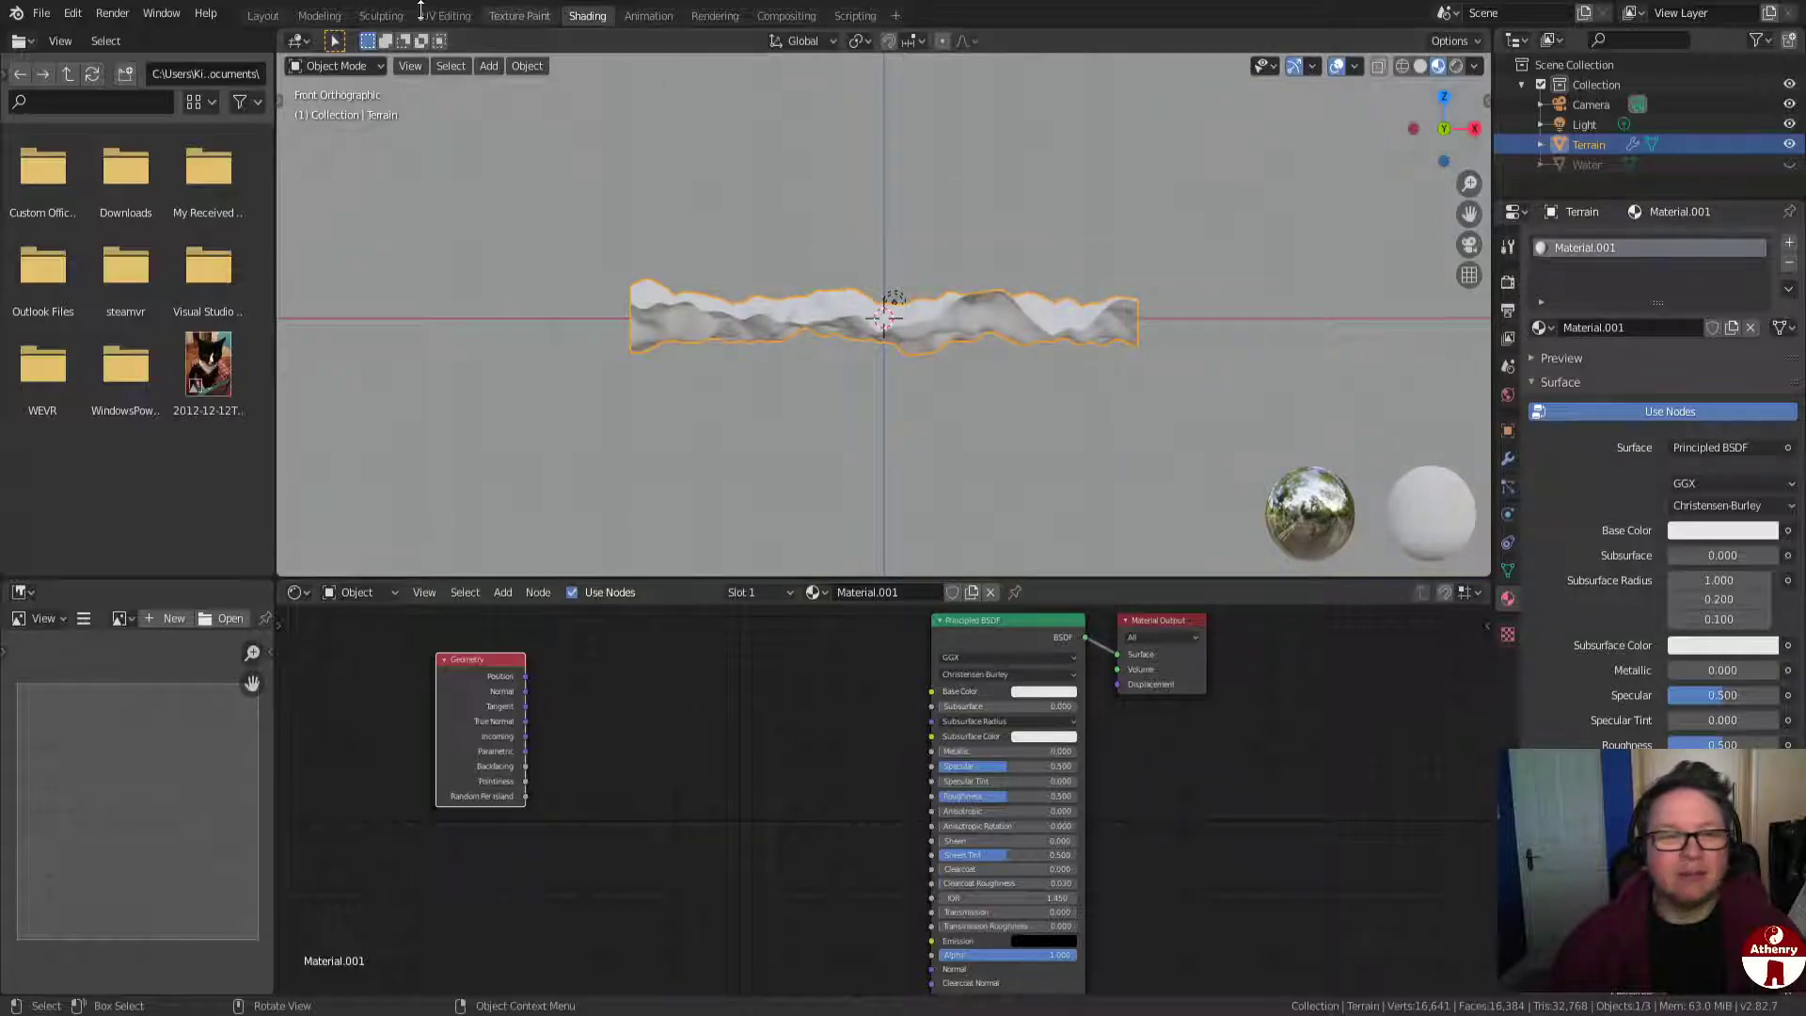
left_click(264, 16)
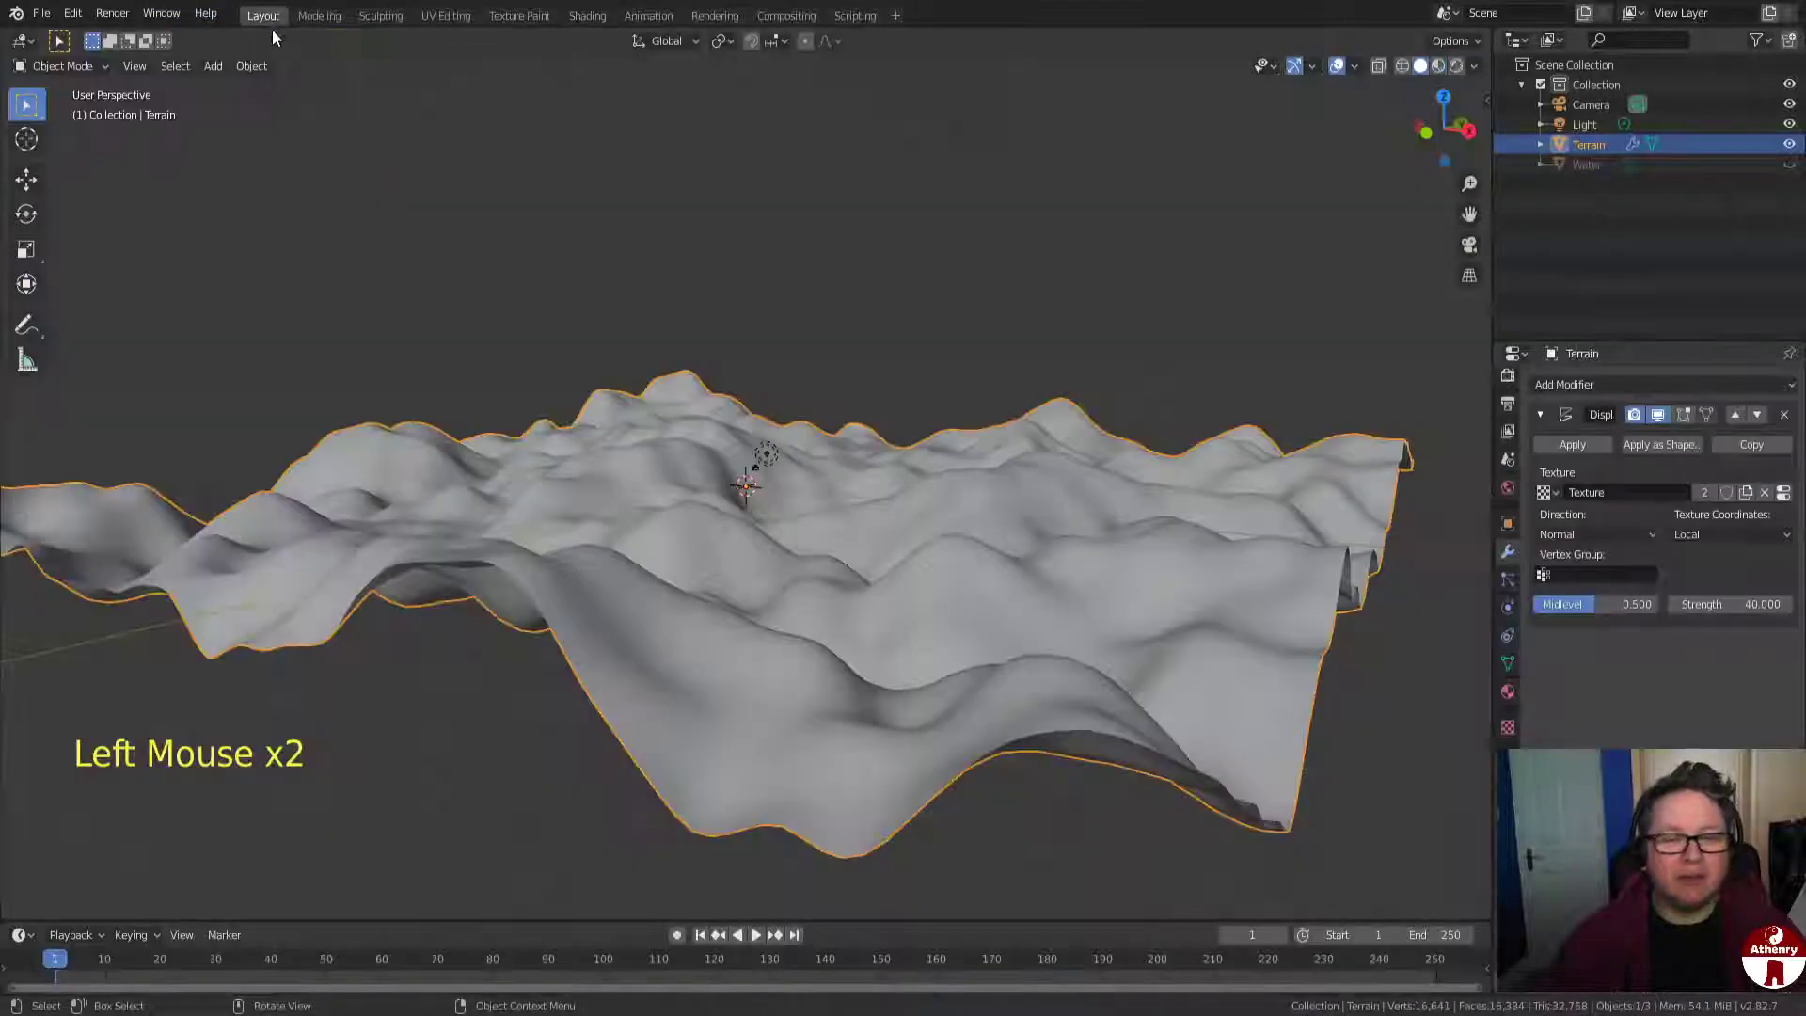
left_click(1426, 133)
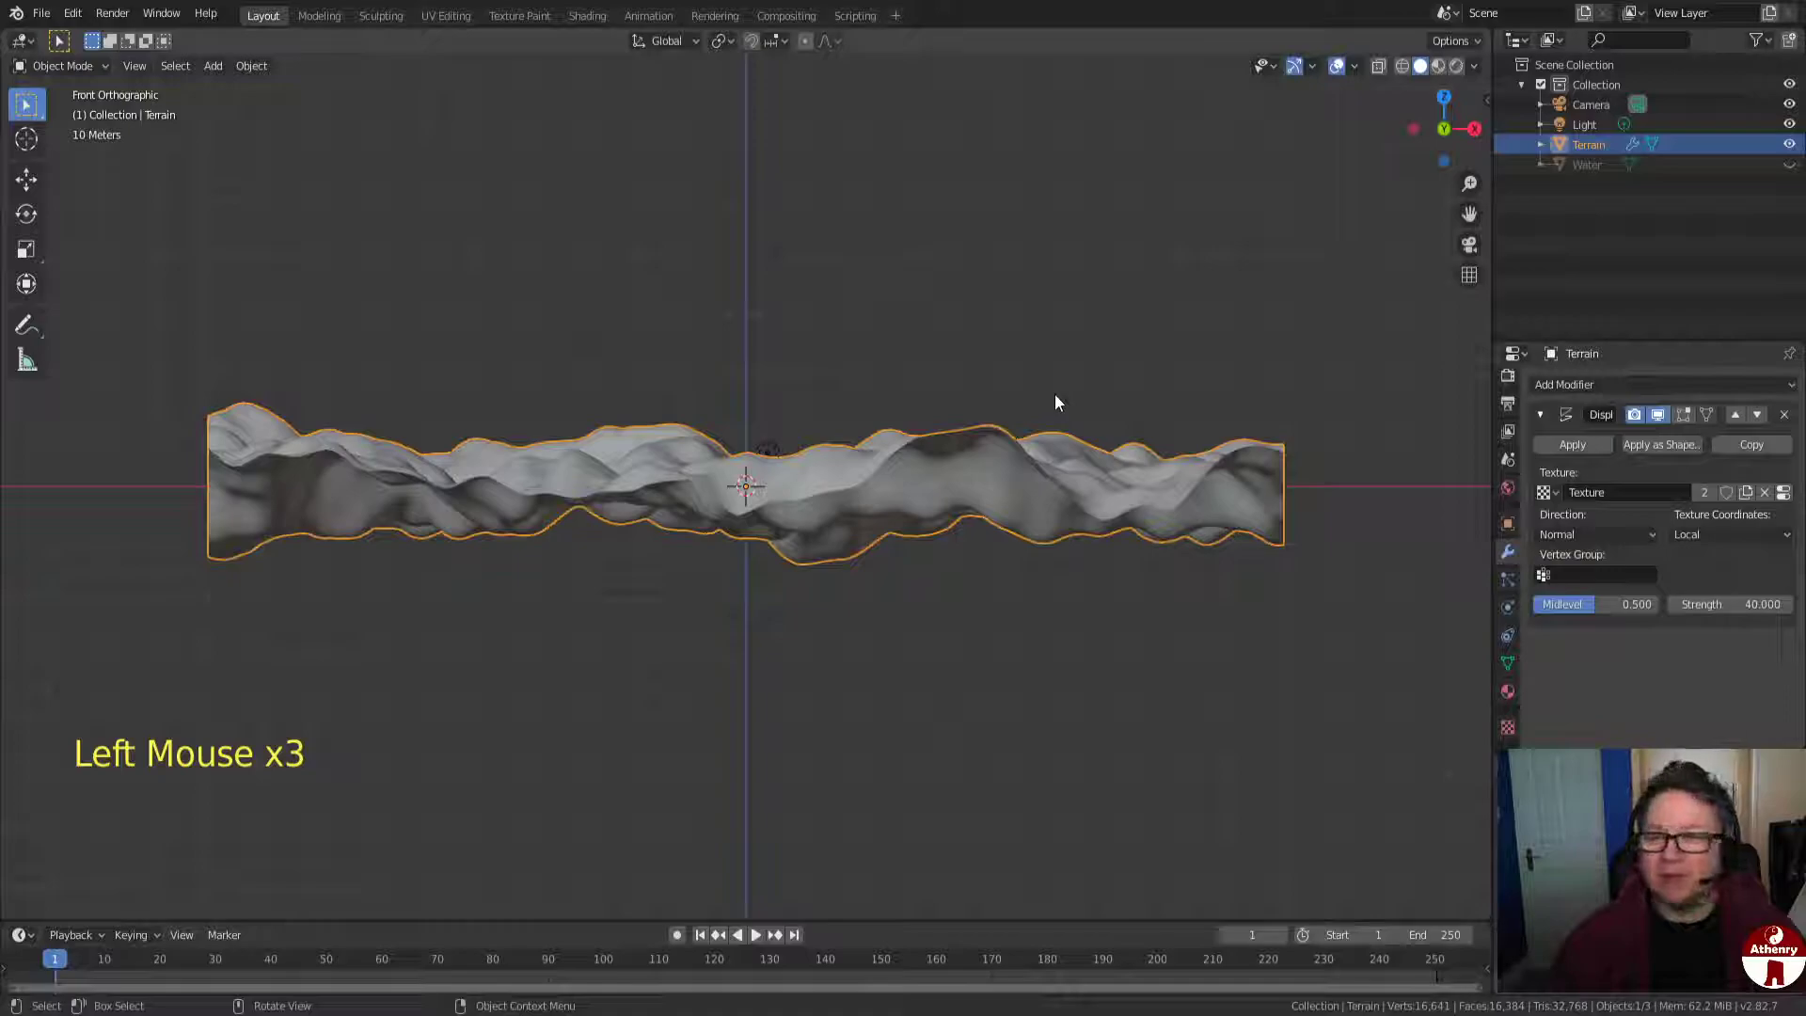
key("n")
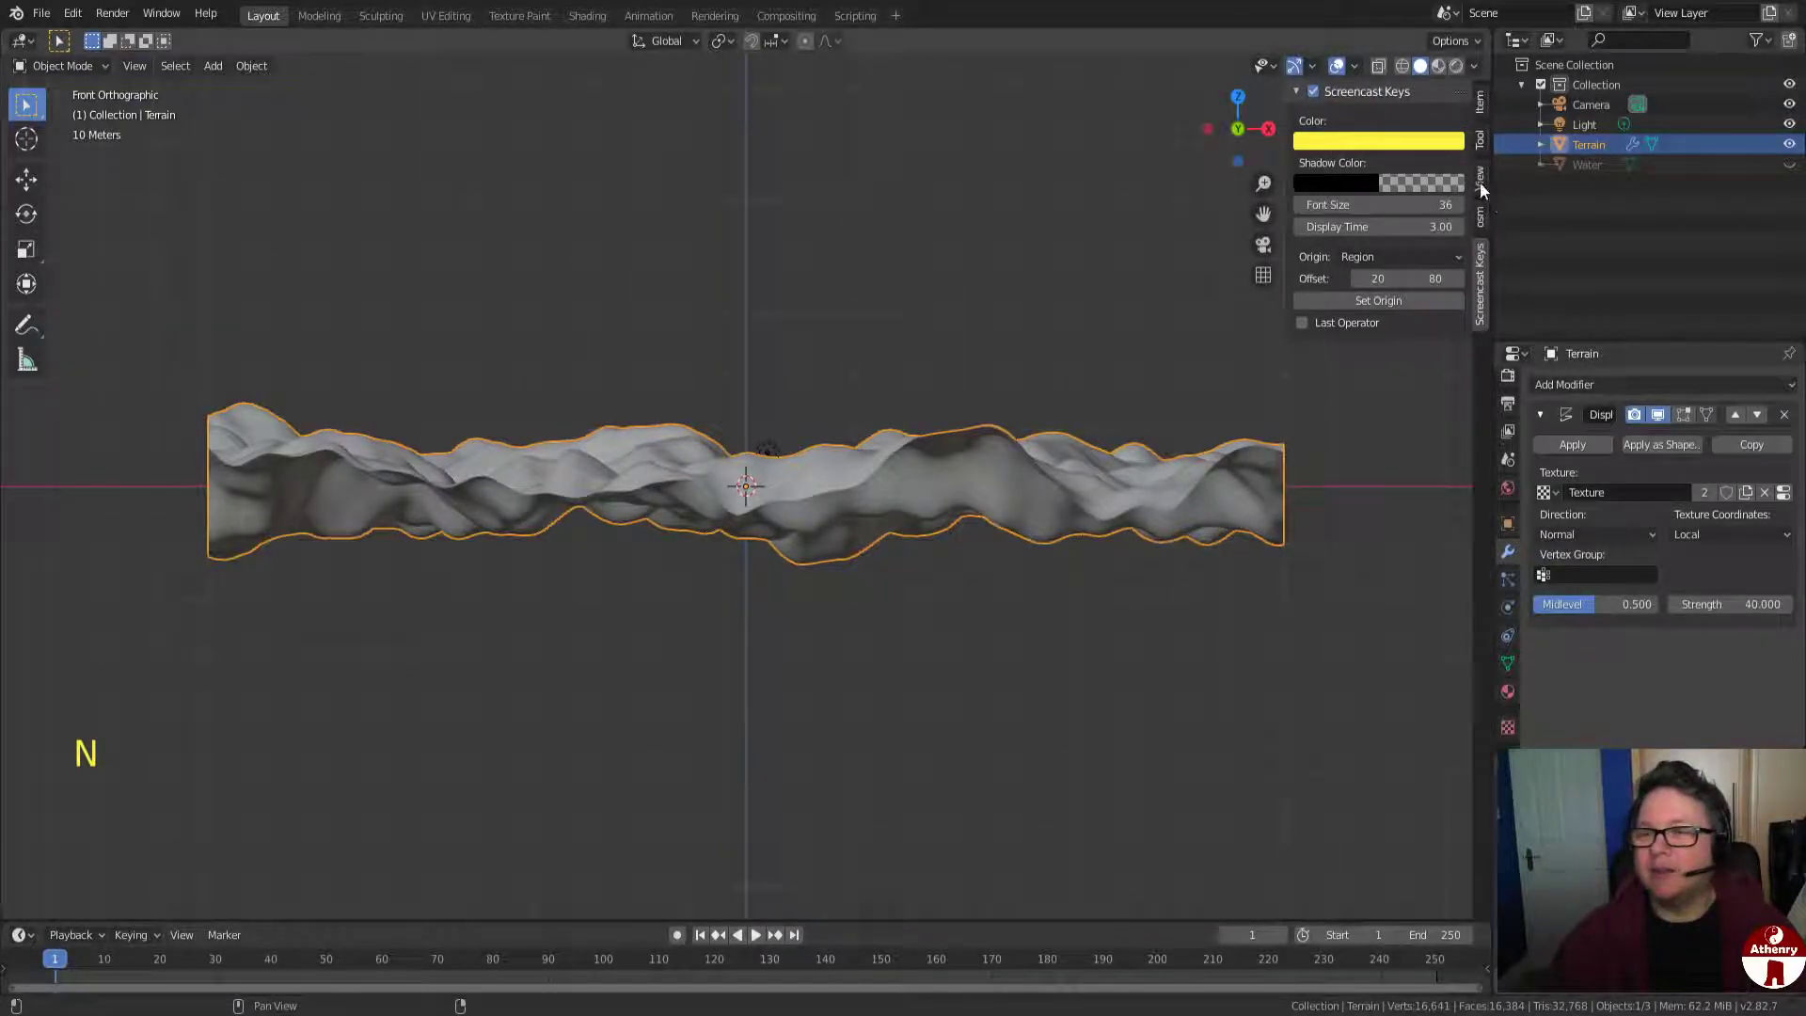
left_click(1479, 101)
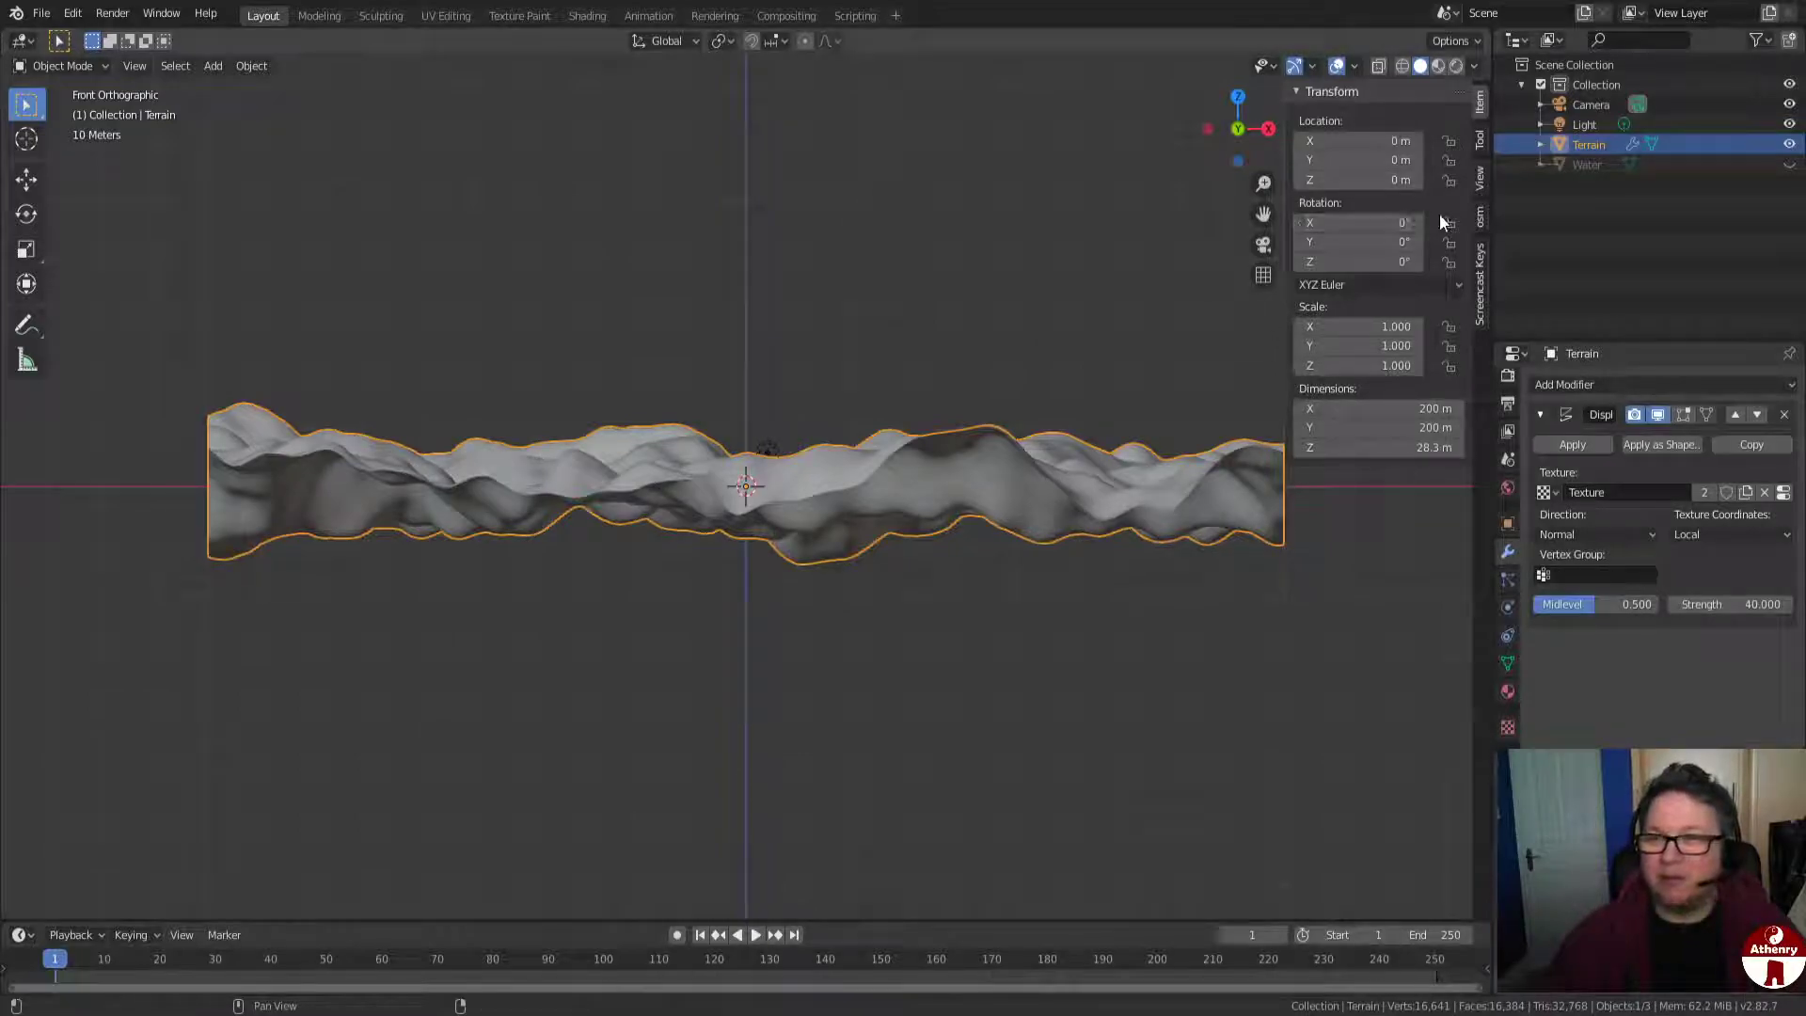
key("n")
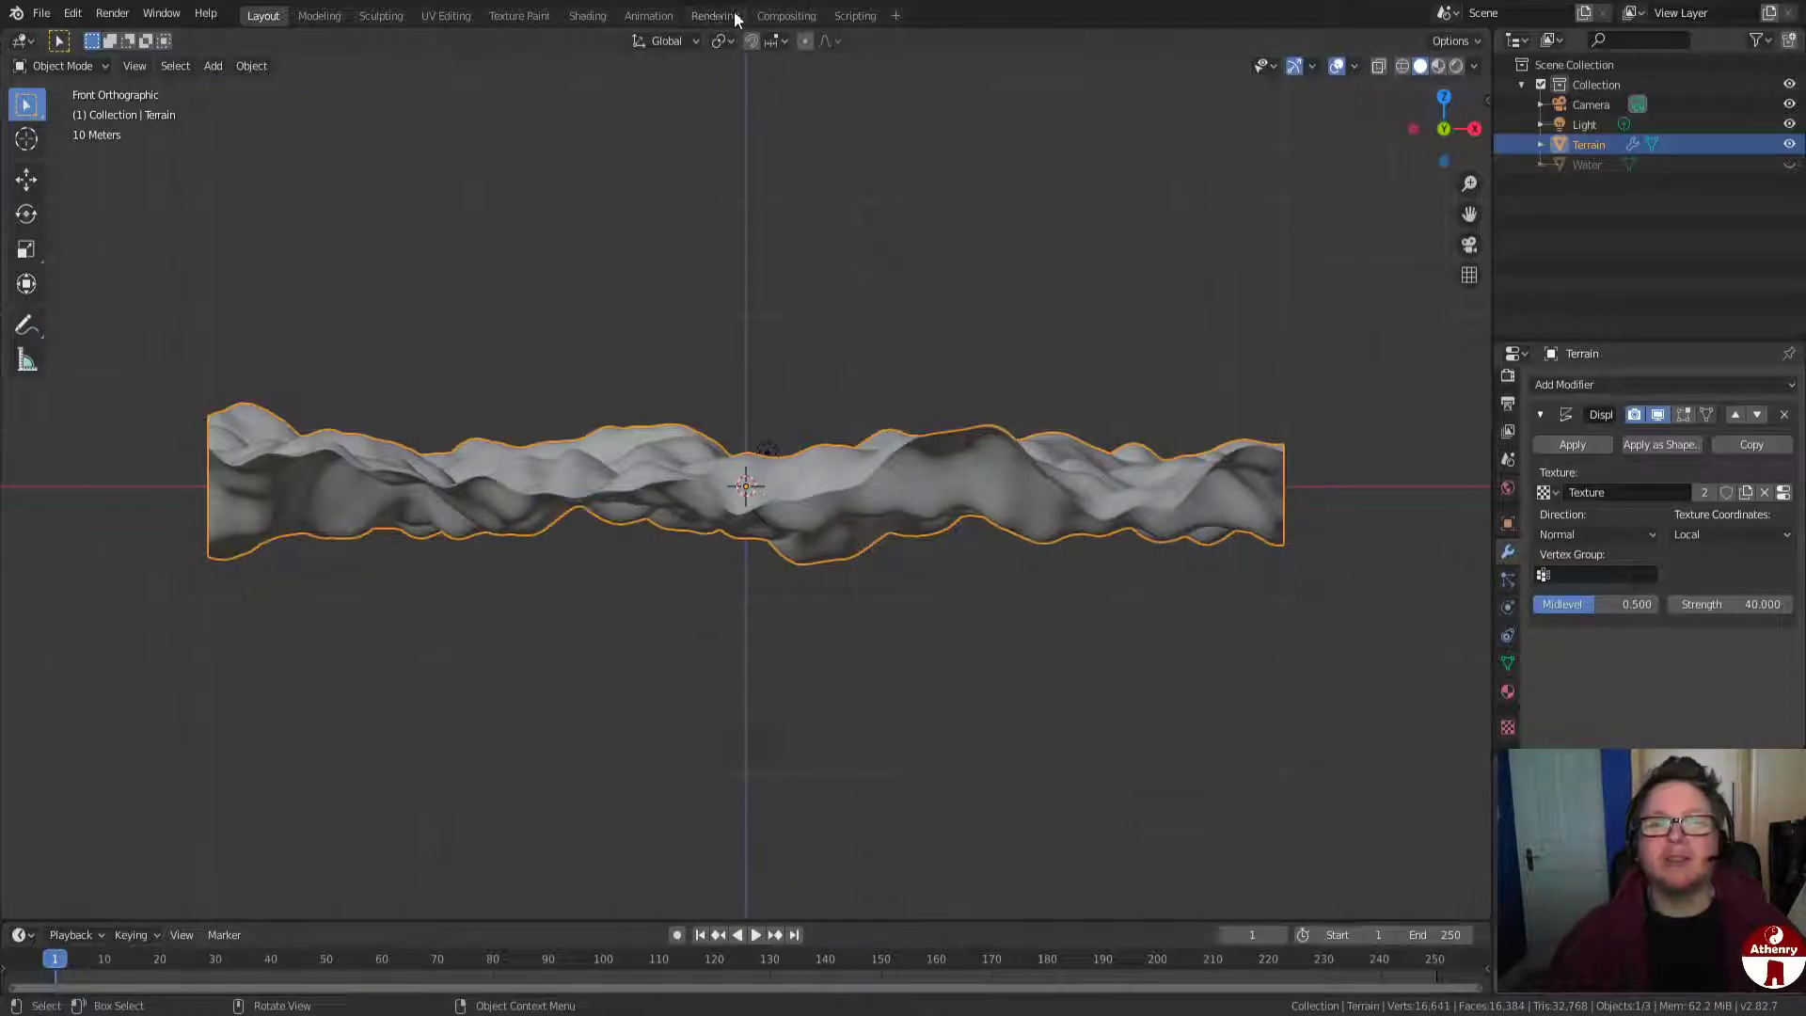
Return to the Shading workspace and add a Separate XYZ node between the Geometry node and the Principled BSDF.
left_click(587, 15)
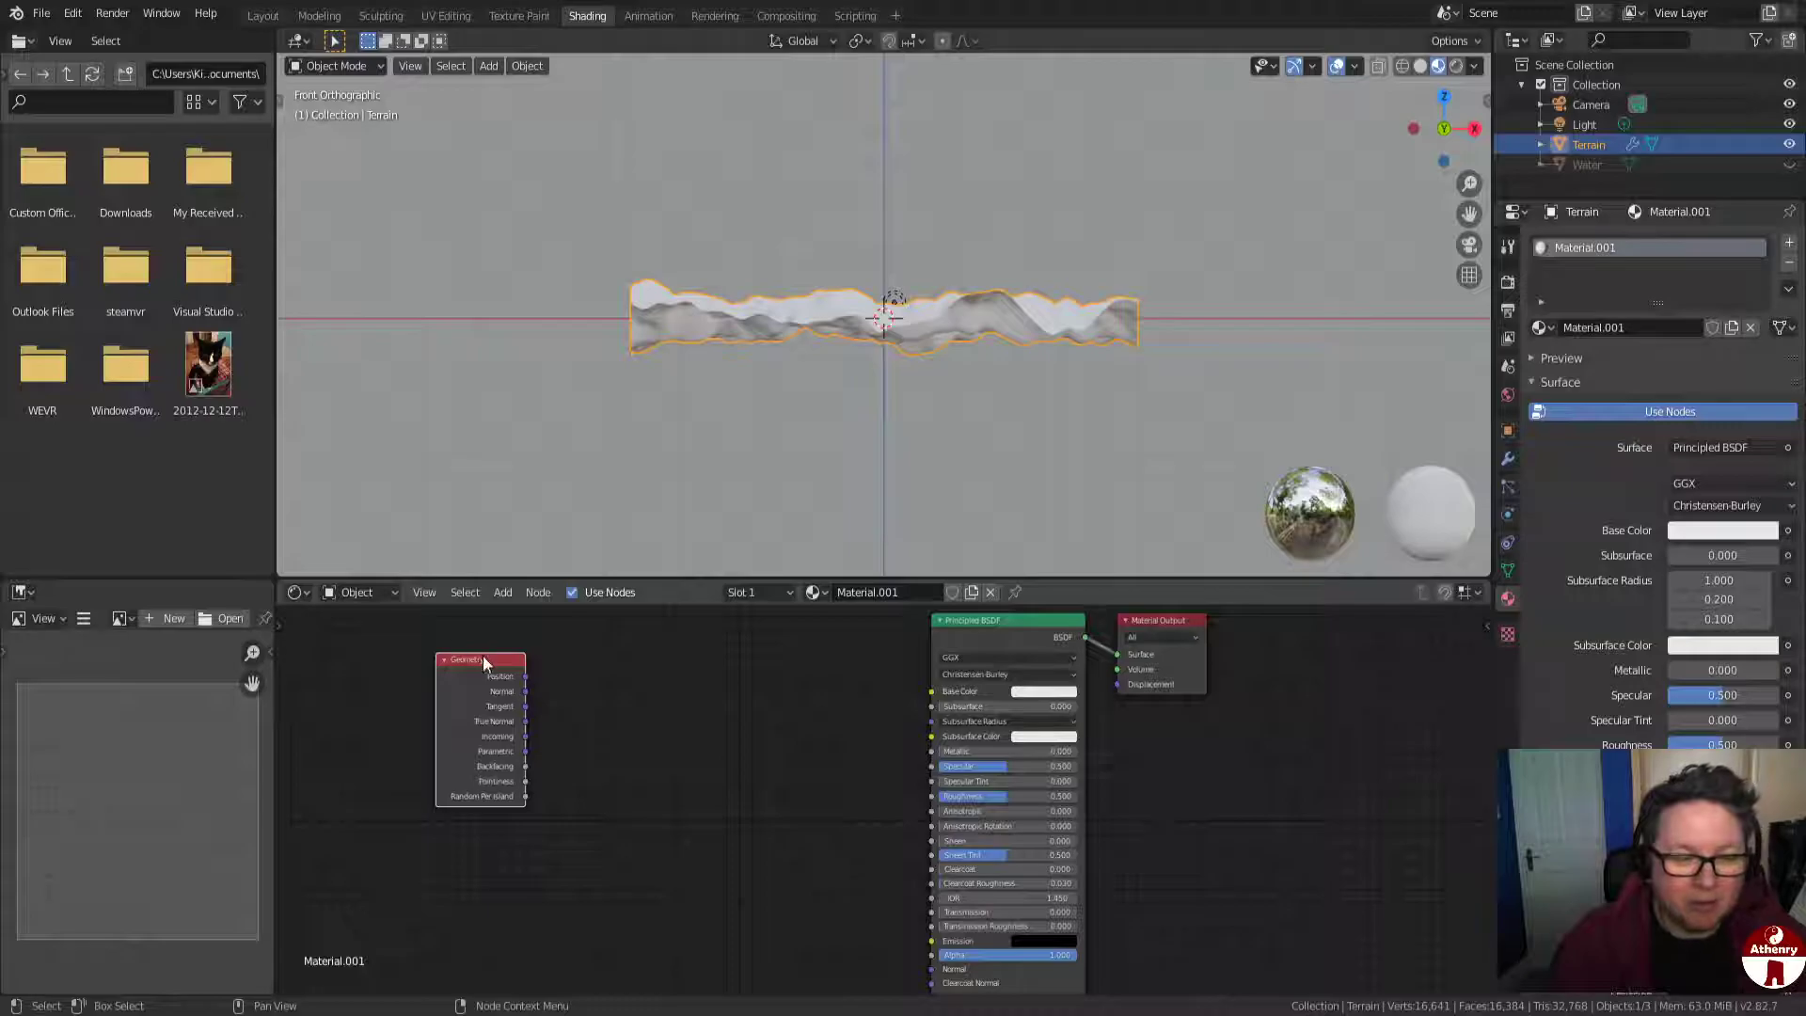
left_click_drag(483, 657, 451, 656)
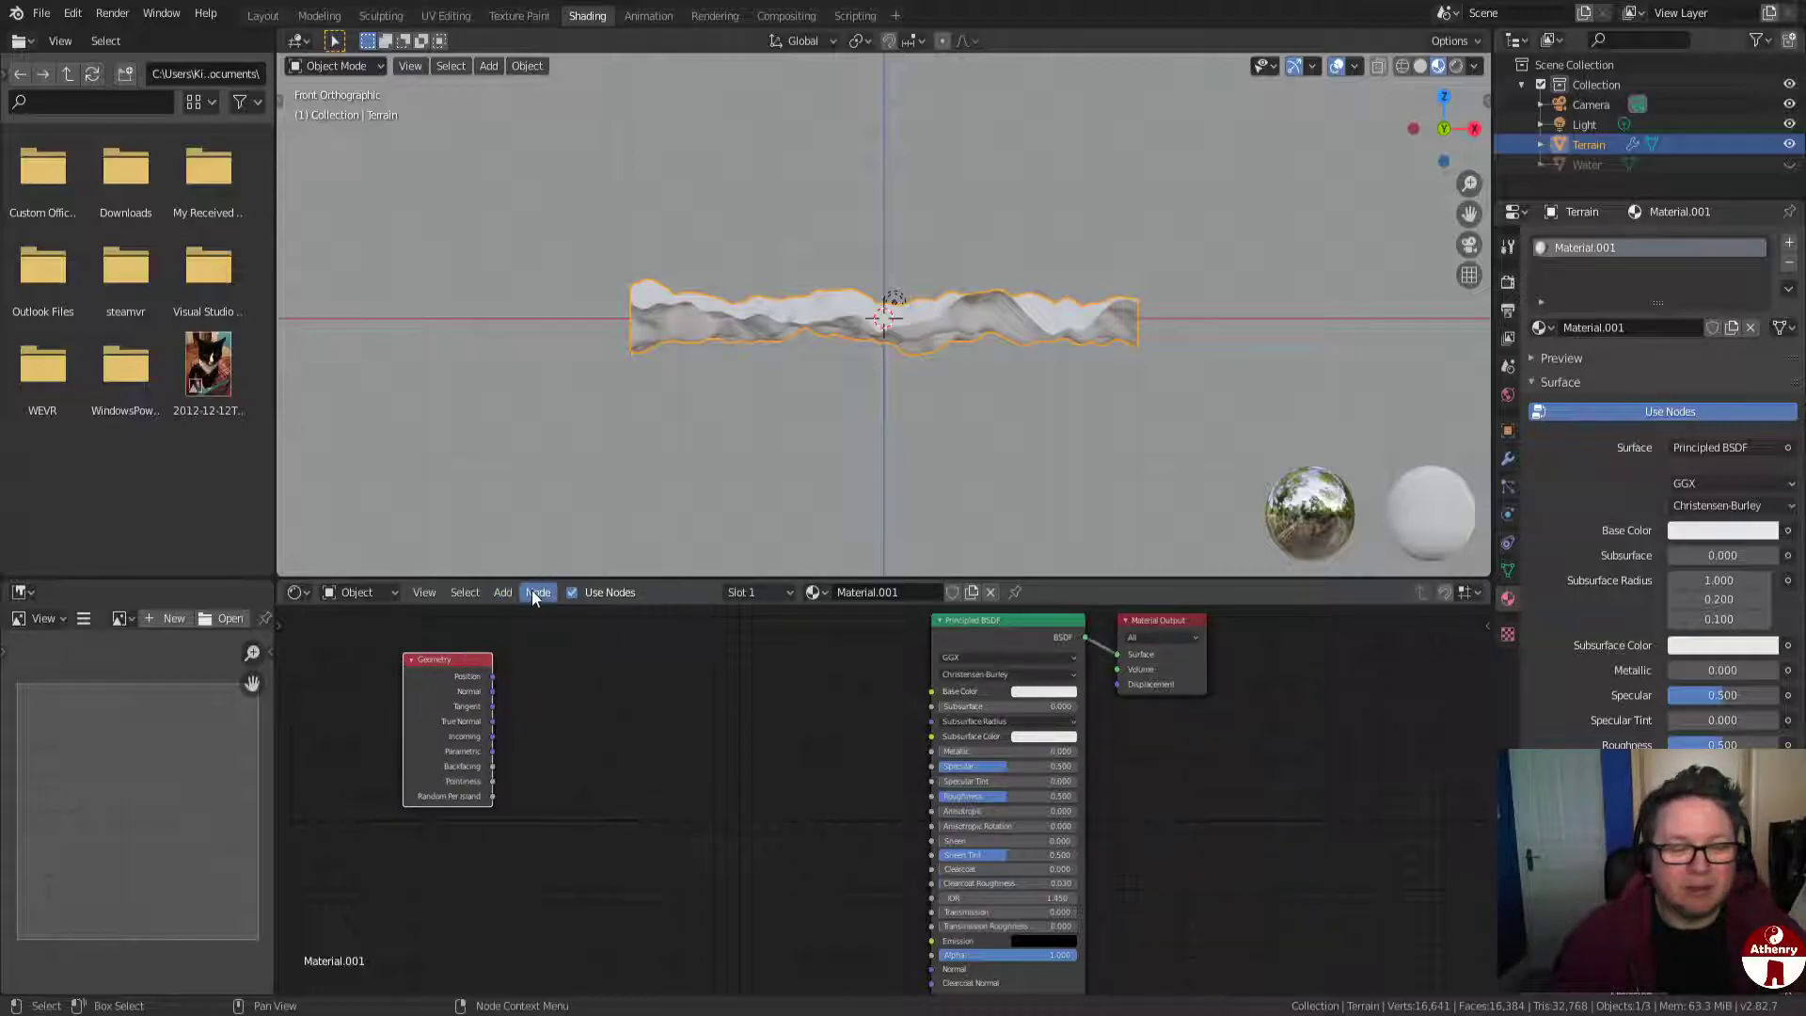
left_click(504, 593)
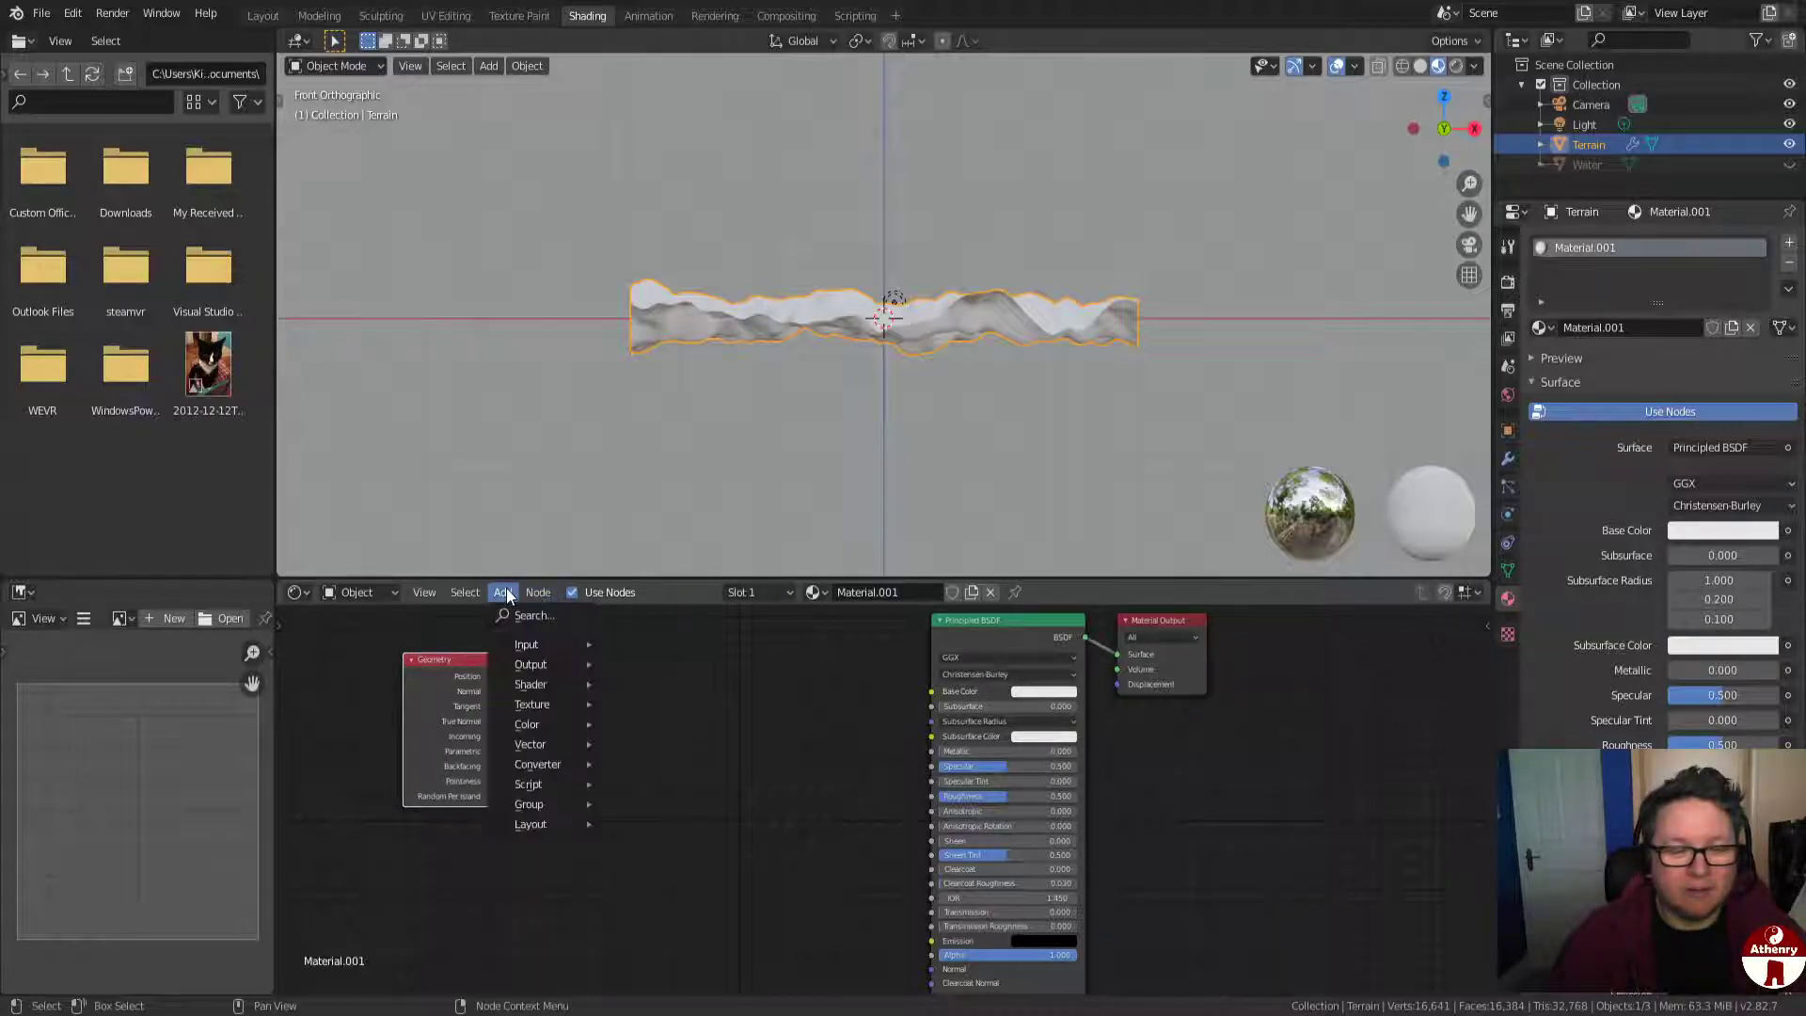
left_click(532, 616)
type("se")
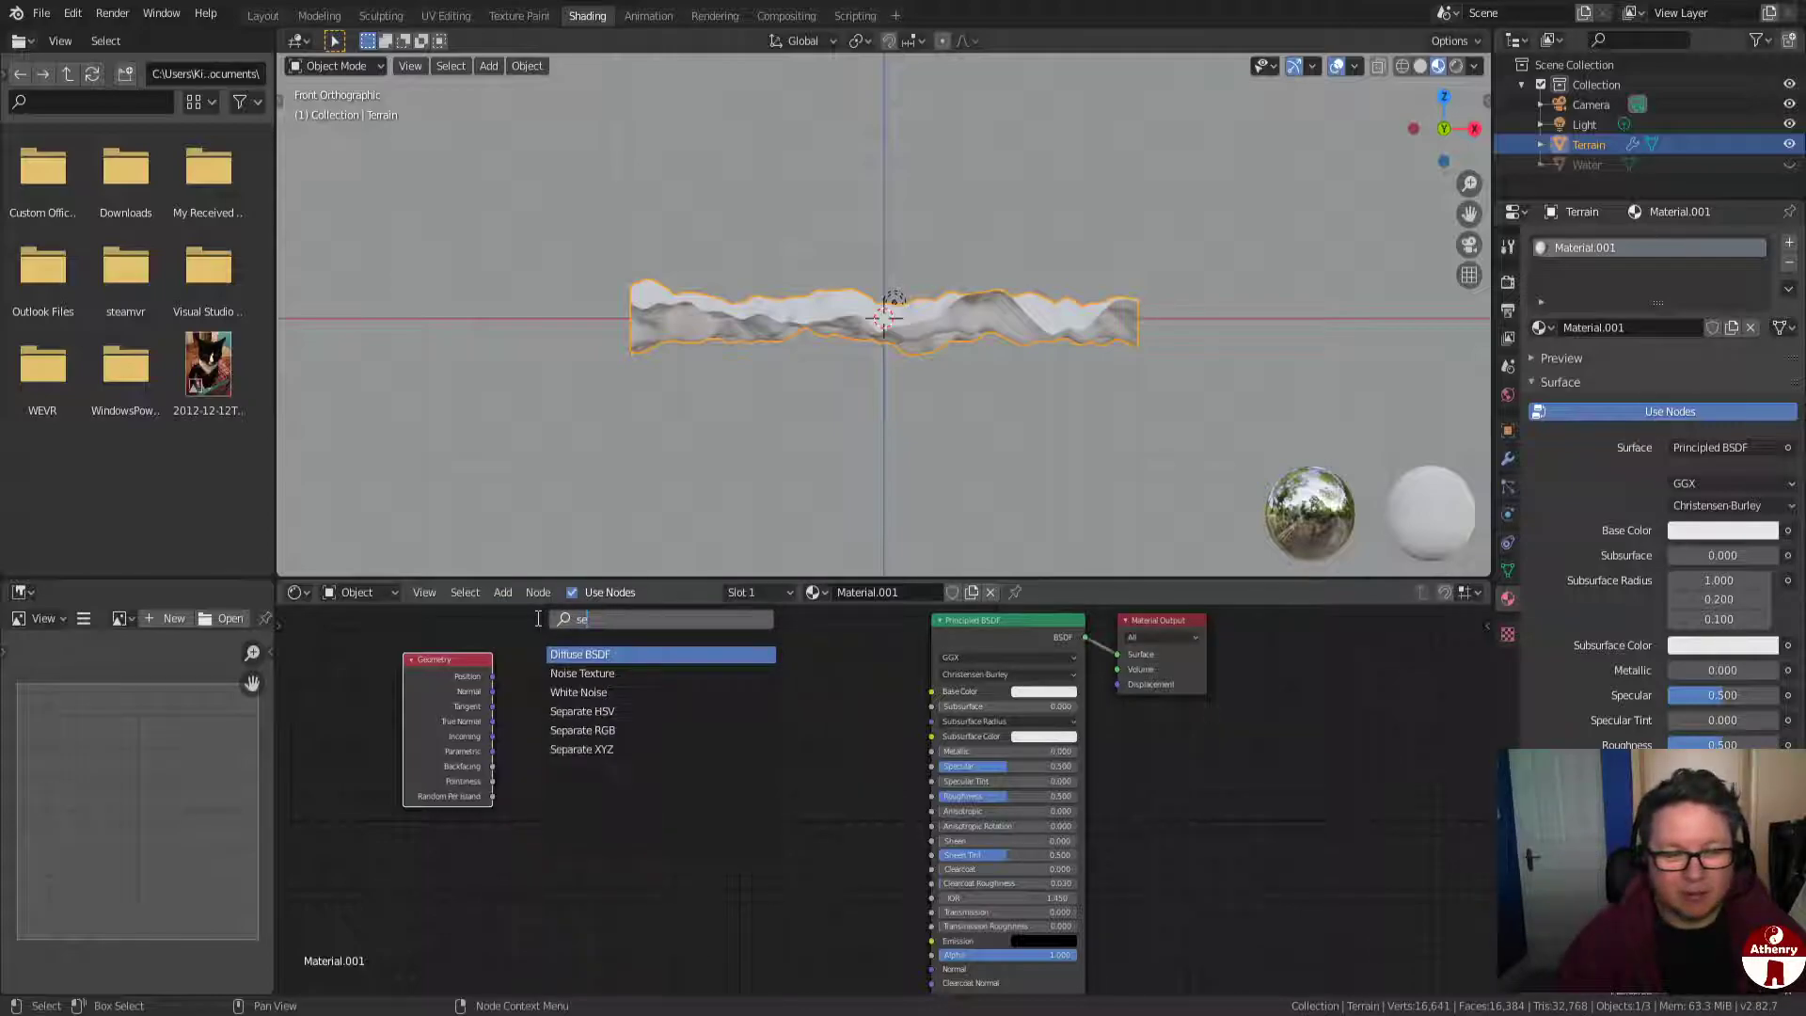
left_click(616, 753)
left_click(595, 782)
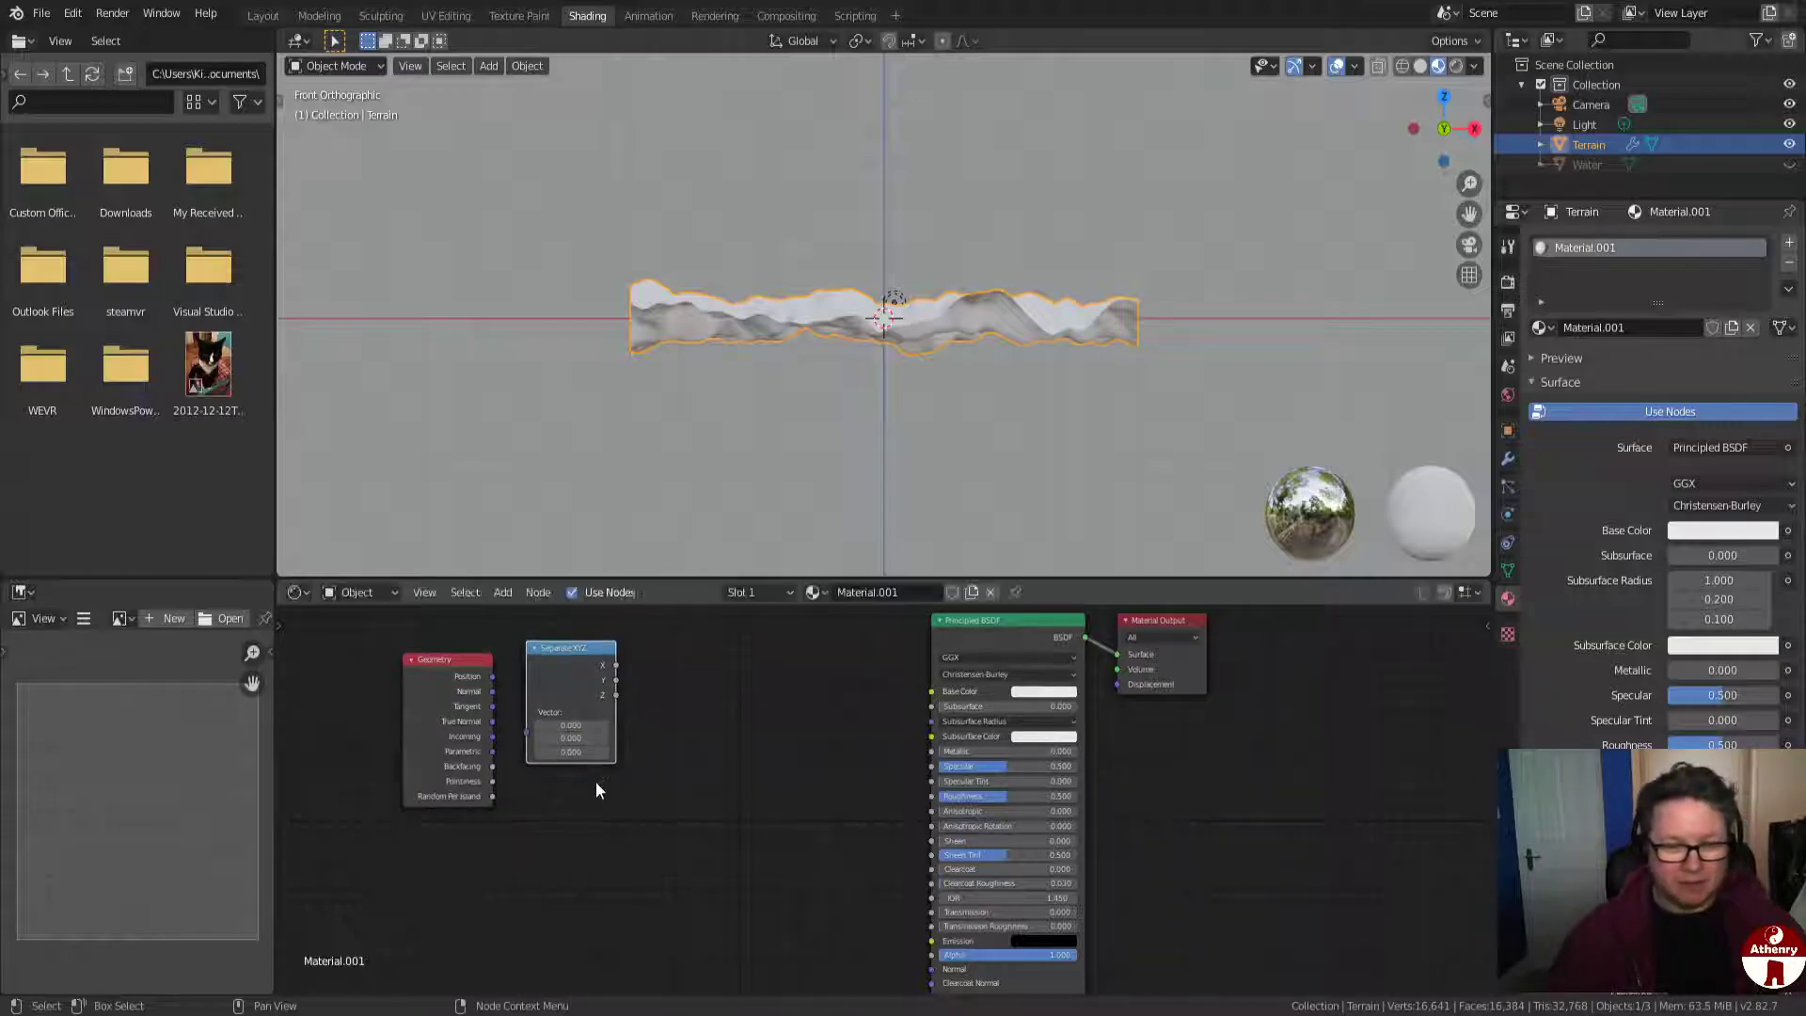
Connect the Geometry node's Position output to the Separate XYZ node's Vector input and align the Separate XYZ node beside it.
left_click_drag(494, 675, 528, 735)
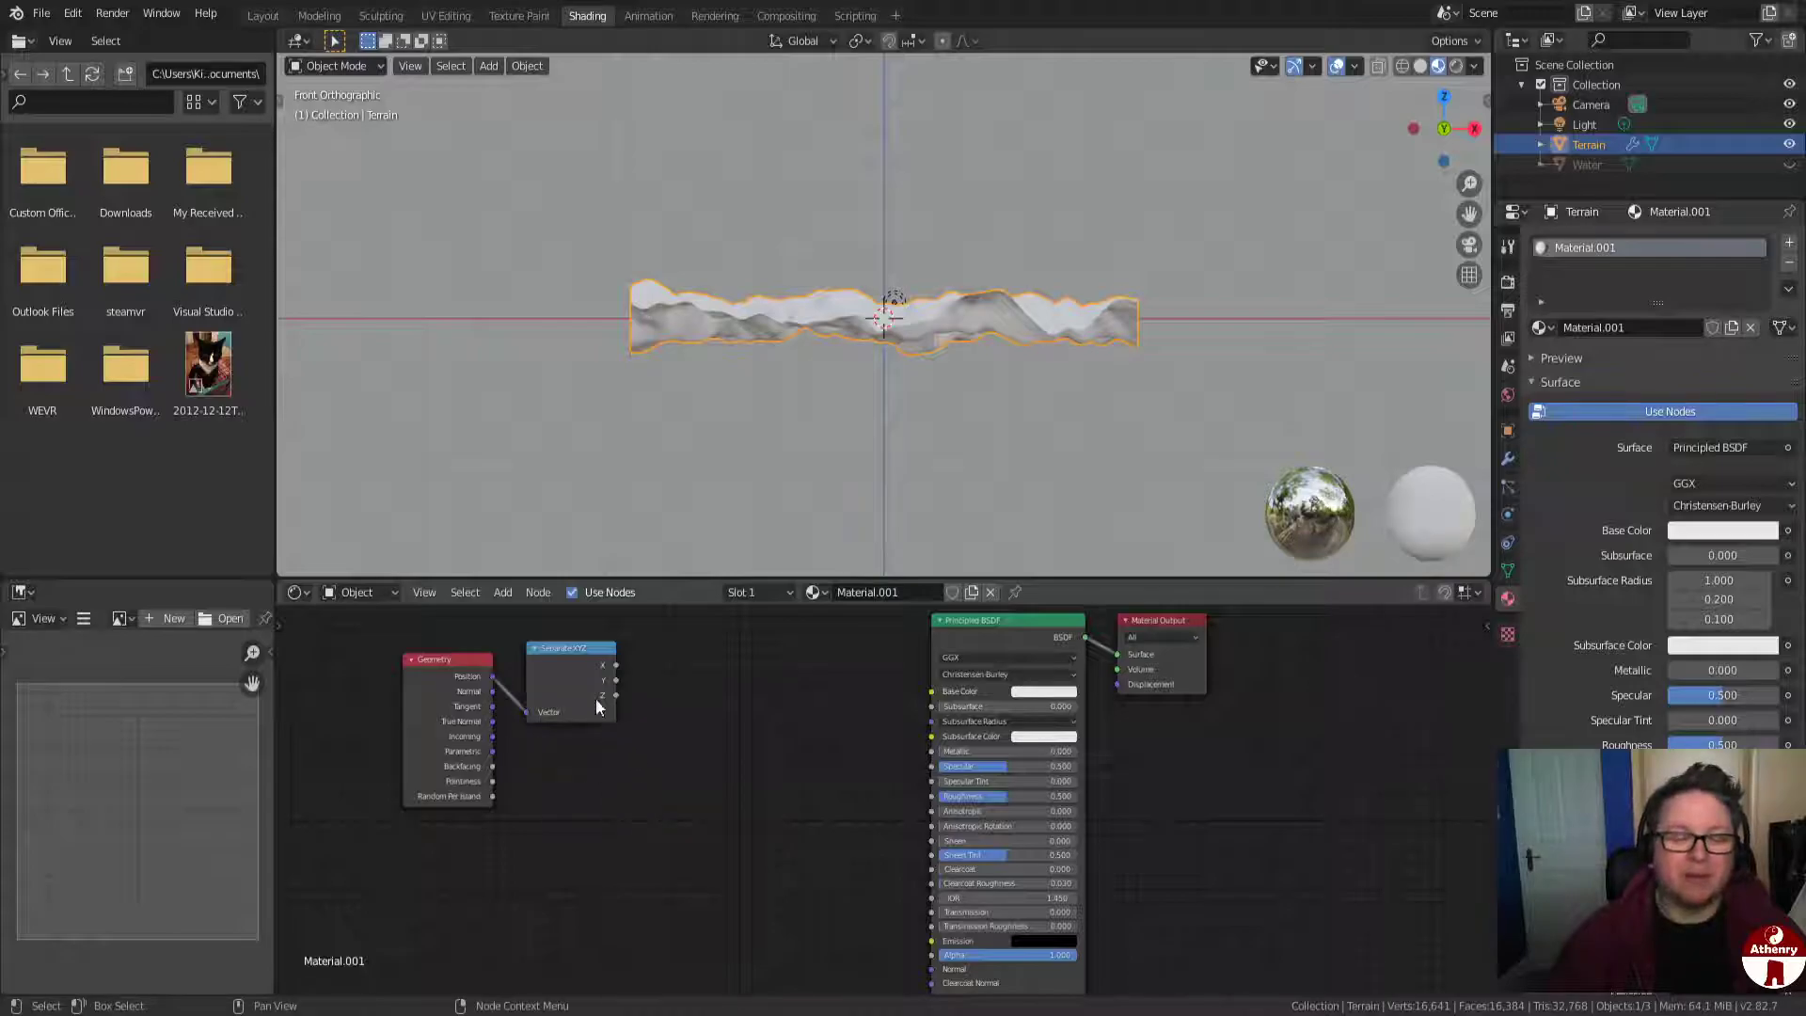
left_click_drag(567, 649, 570, 671)
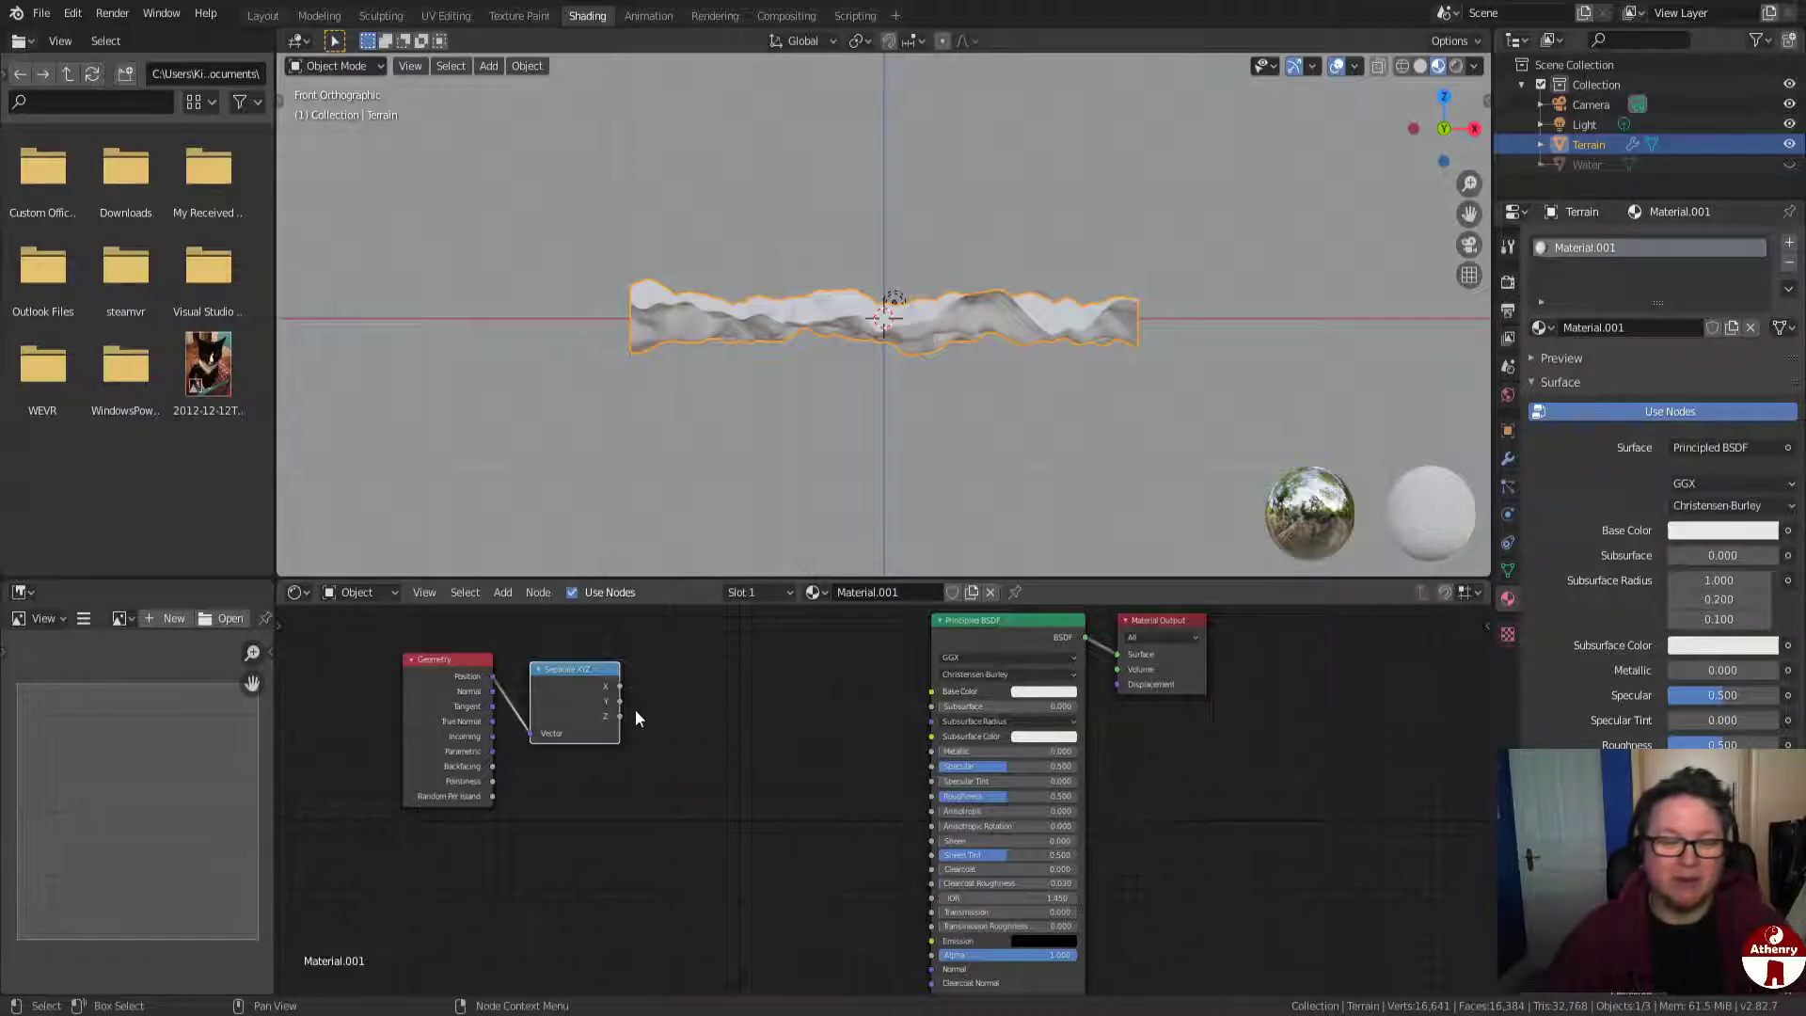
mouse_move(621, 718)
left_mouse_down()
mouse_move(656, 736)
mouse_move(633, 730)
left_mouse_up()
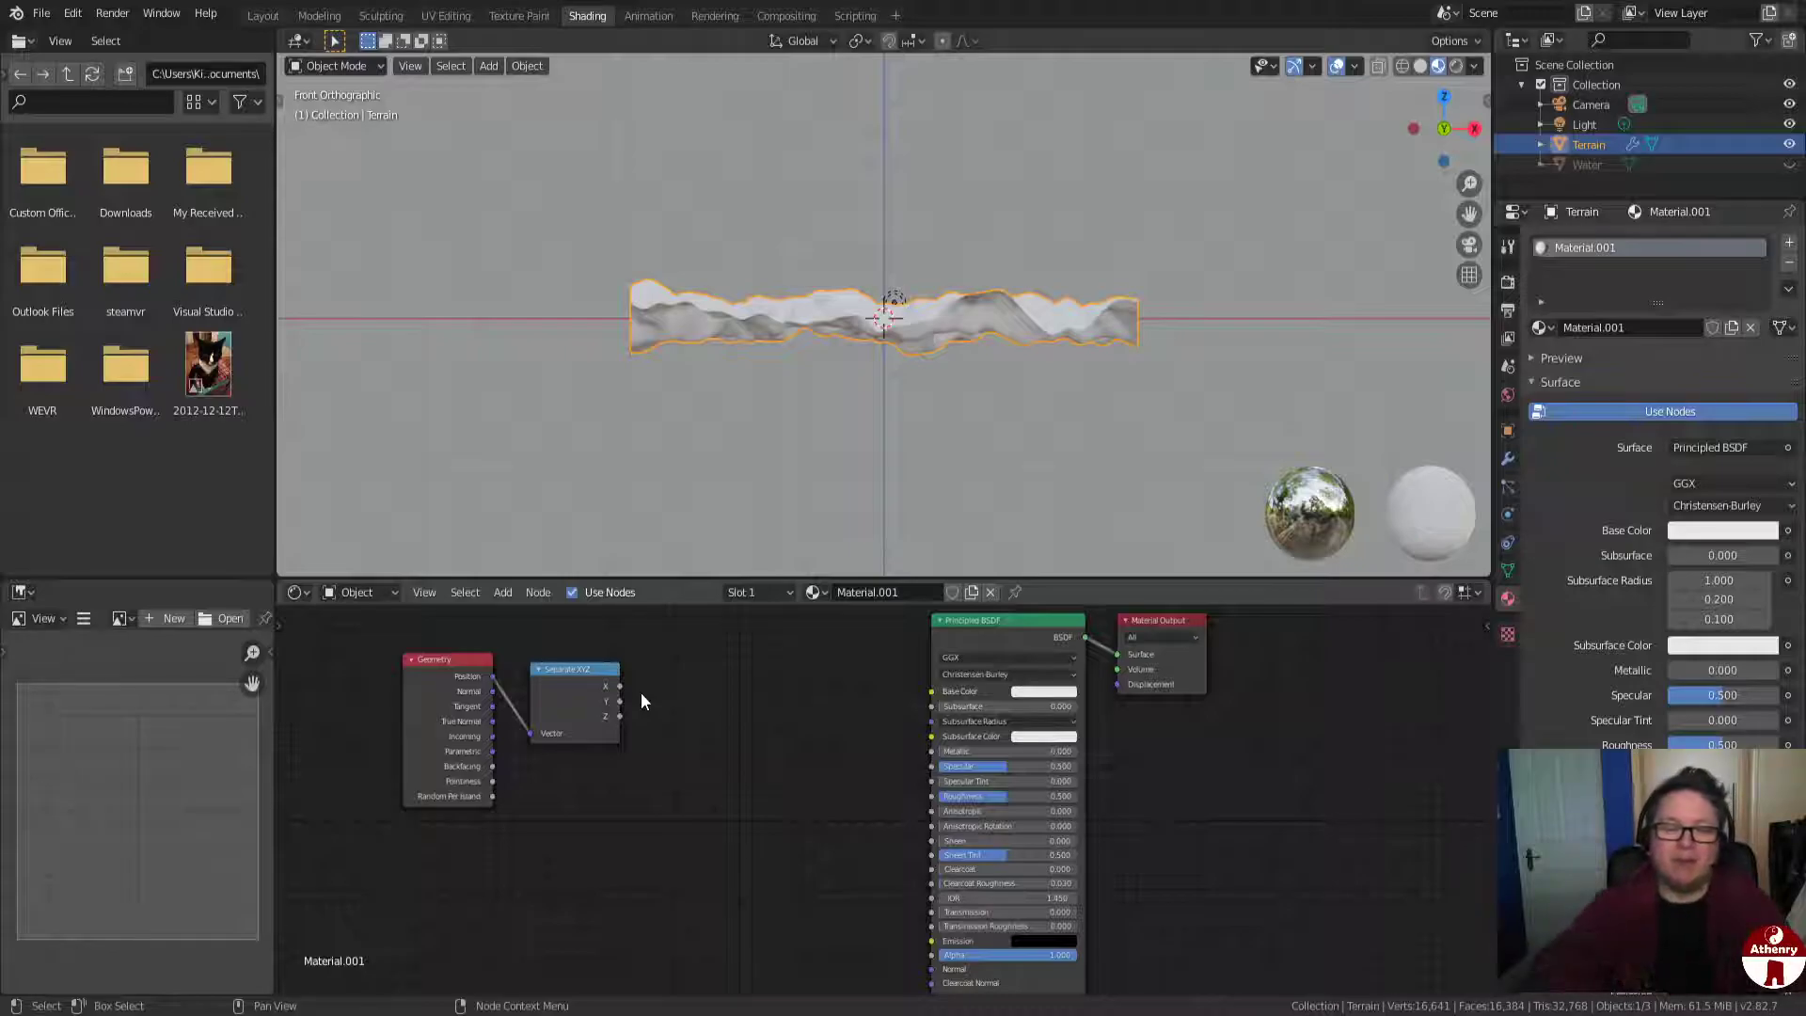
left_click_drag(620, 717, 671, 765)
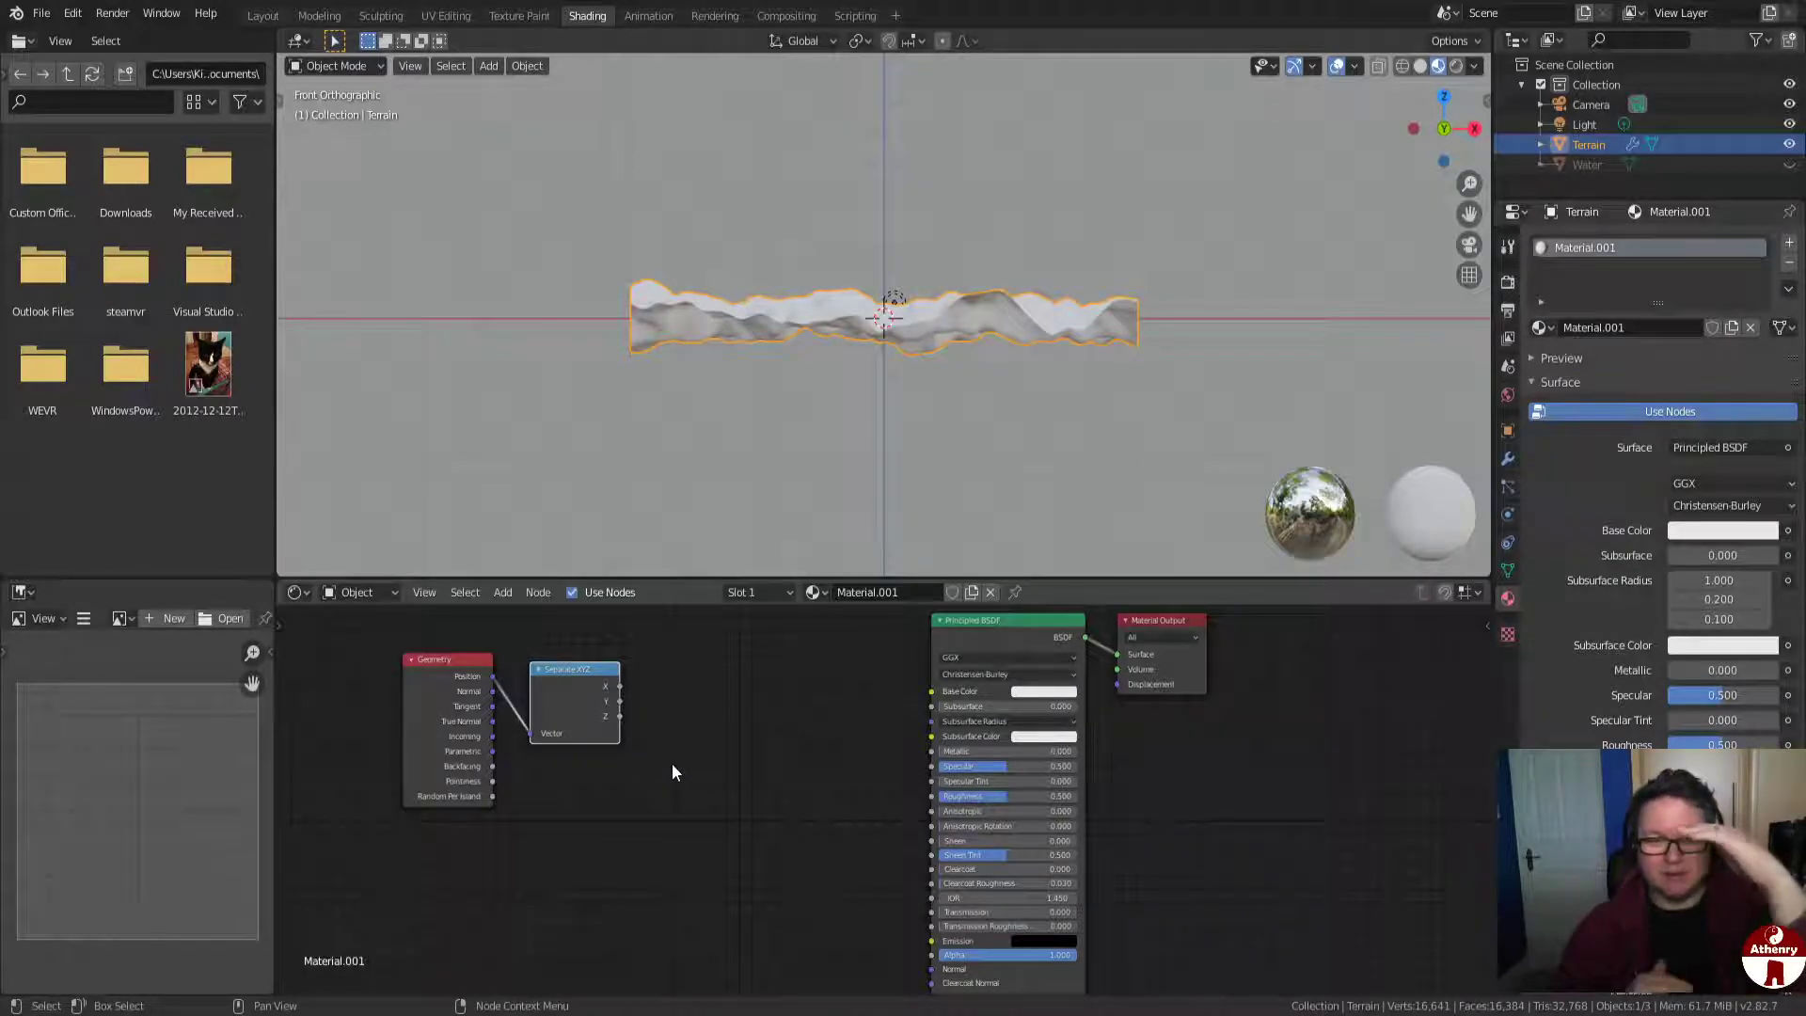
Add a Math node after the Separate XYZ node and look through its operation choices.
left_click(502, 593)
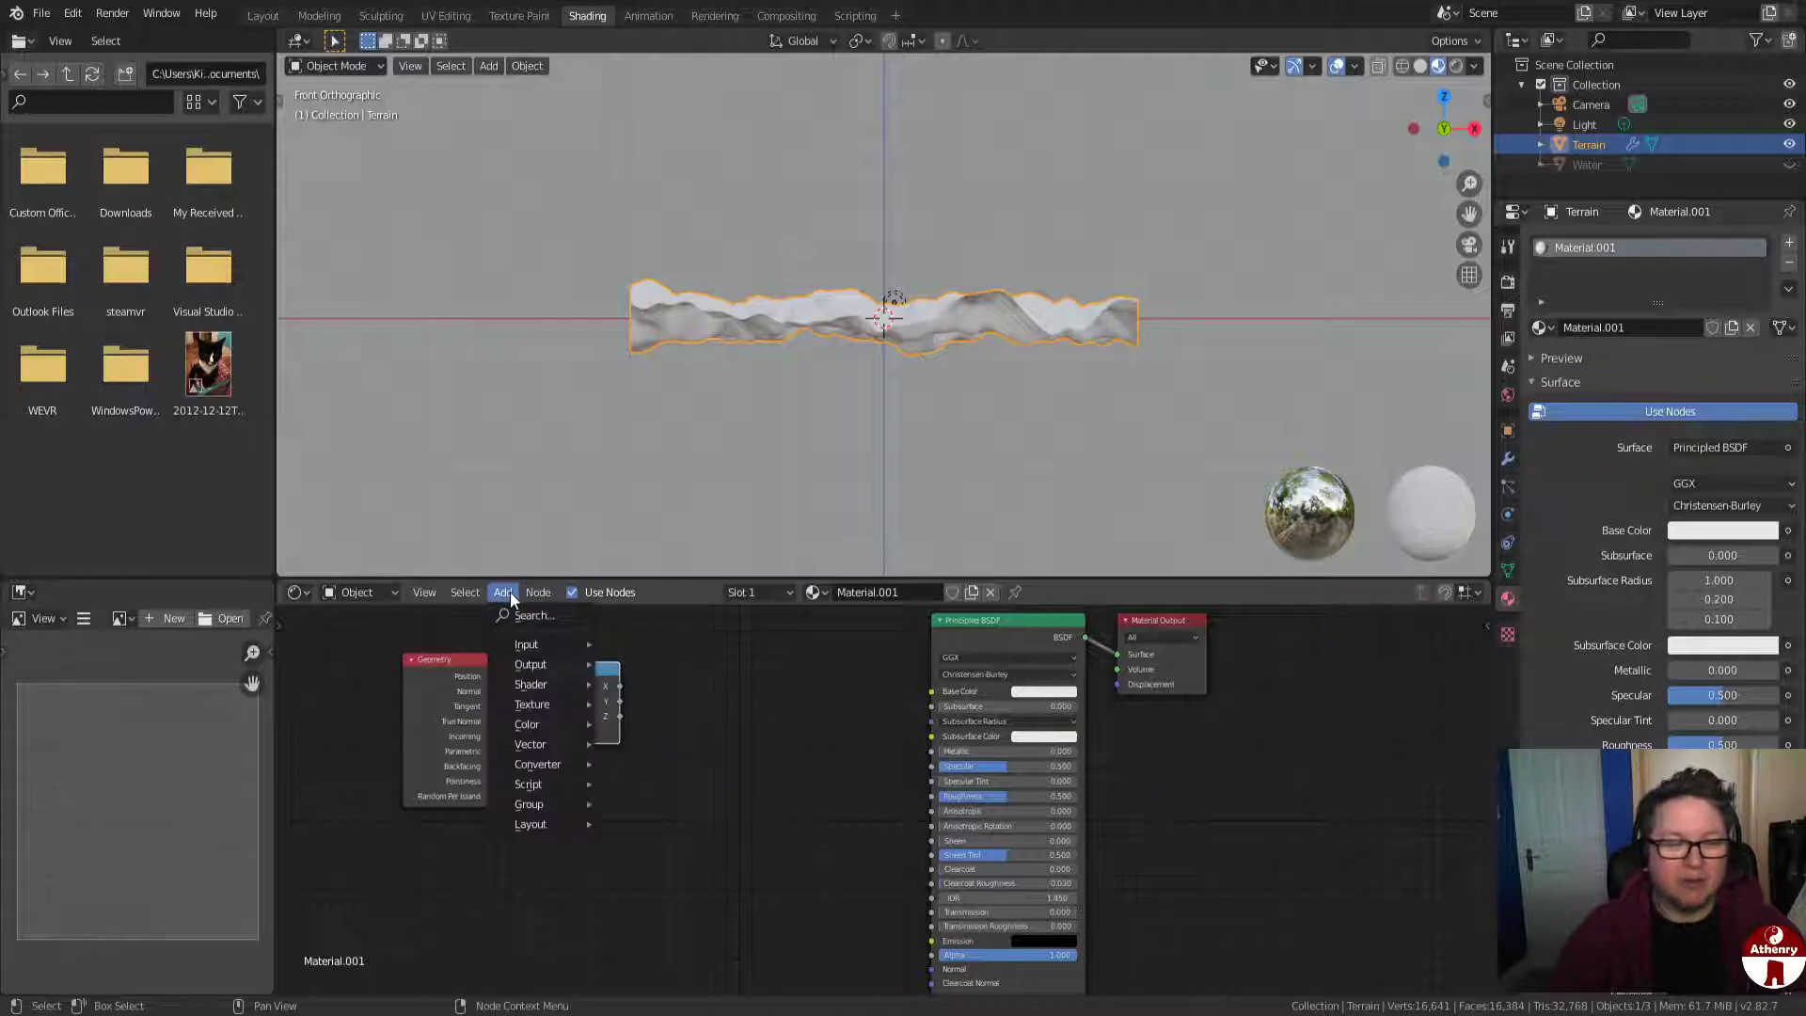
left_click(529, 612)
type("math")
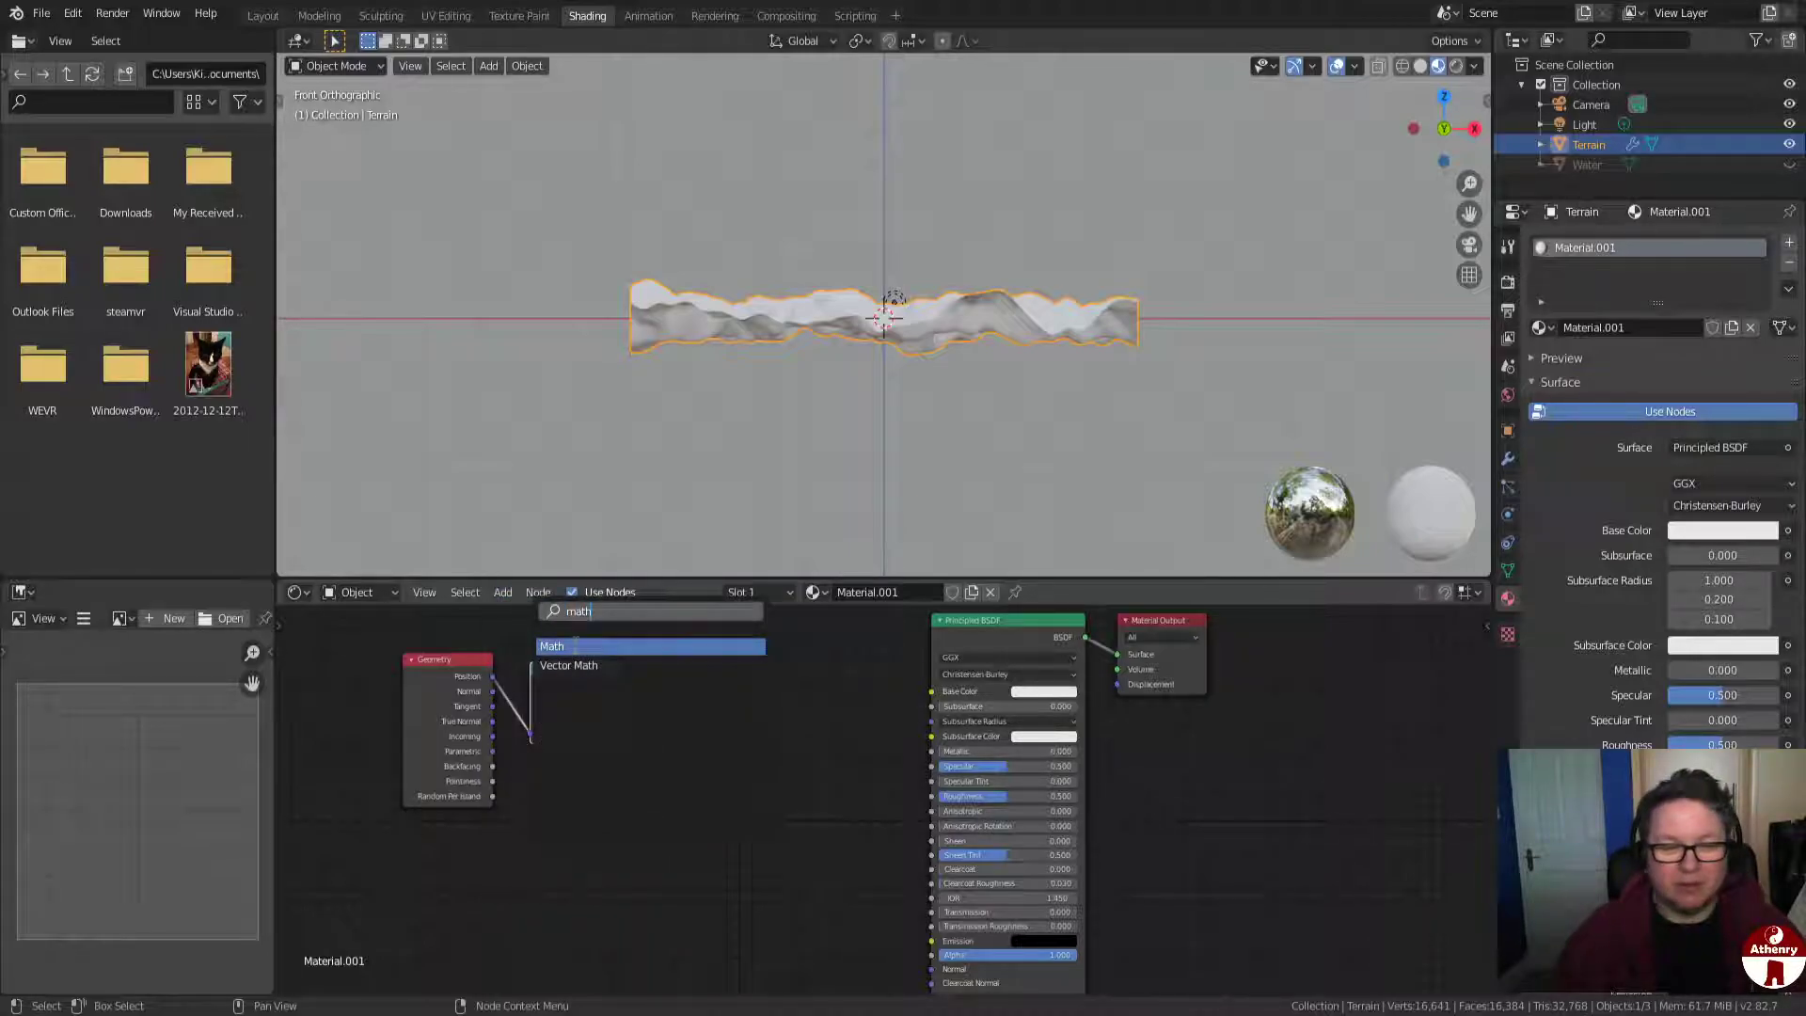
left_click(576, 647)
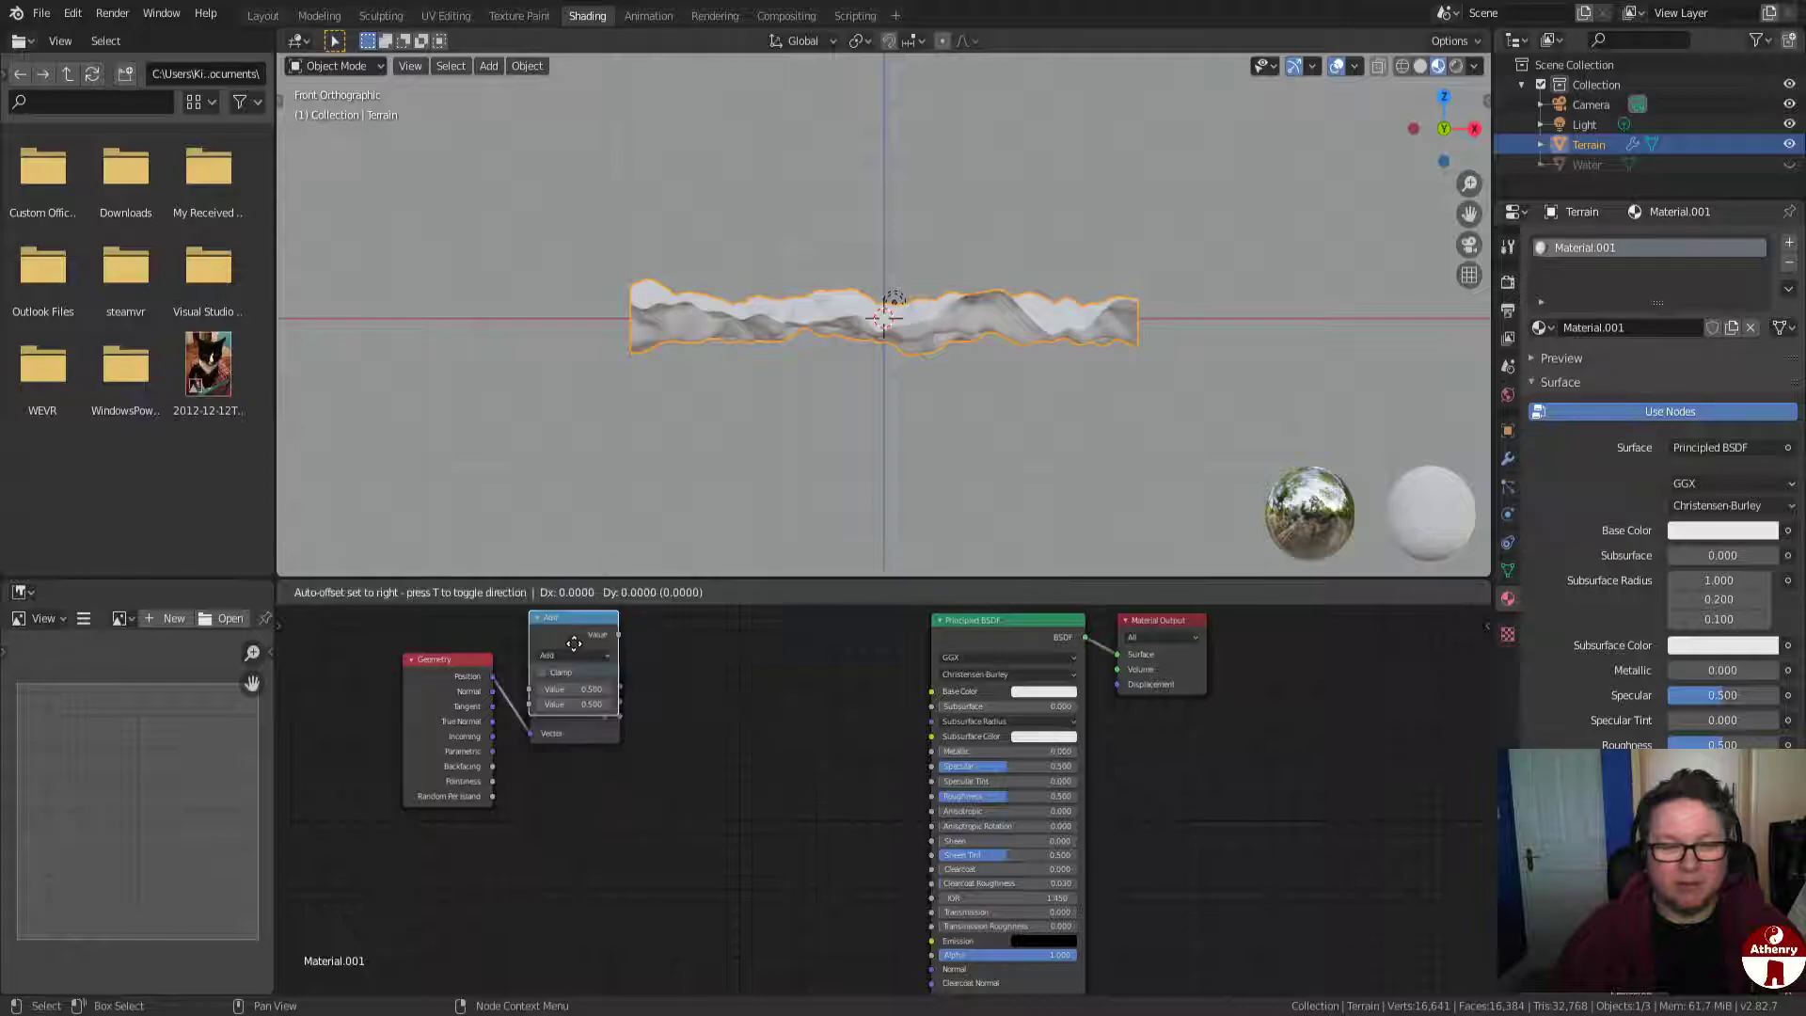
left_click(747, 687)
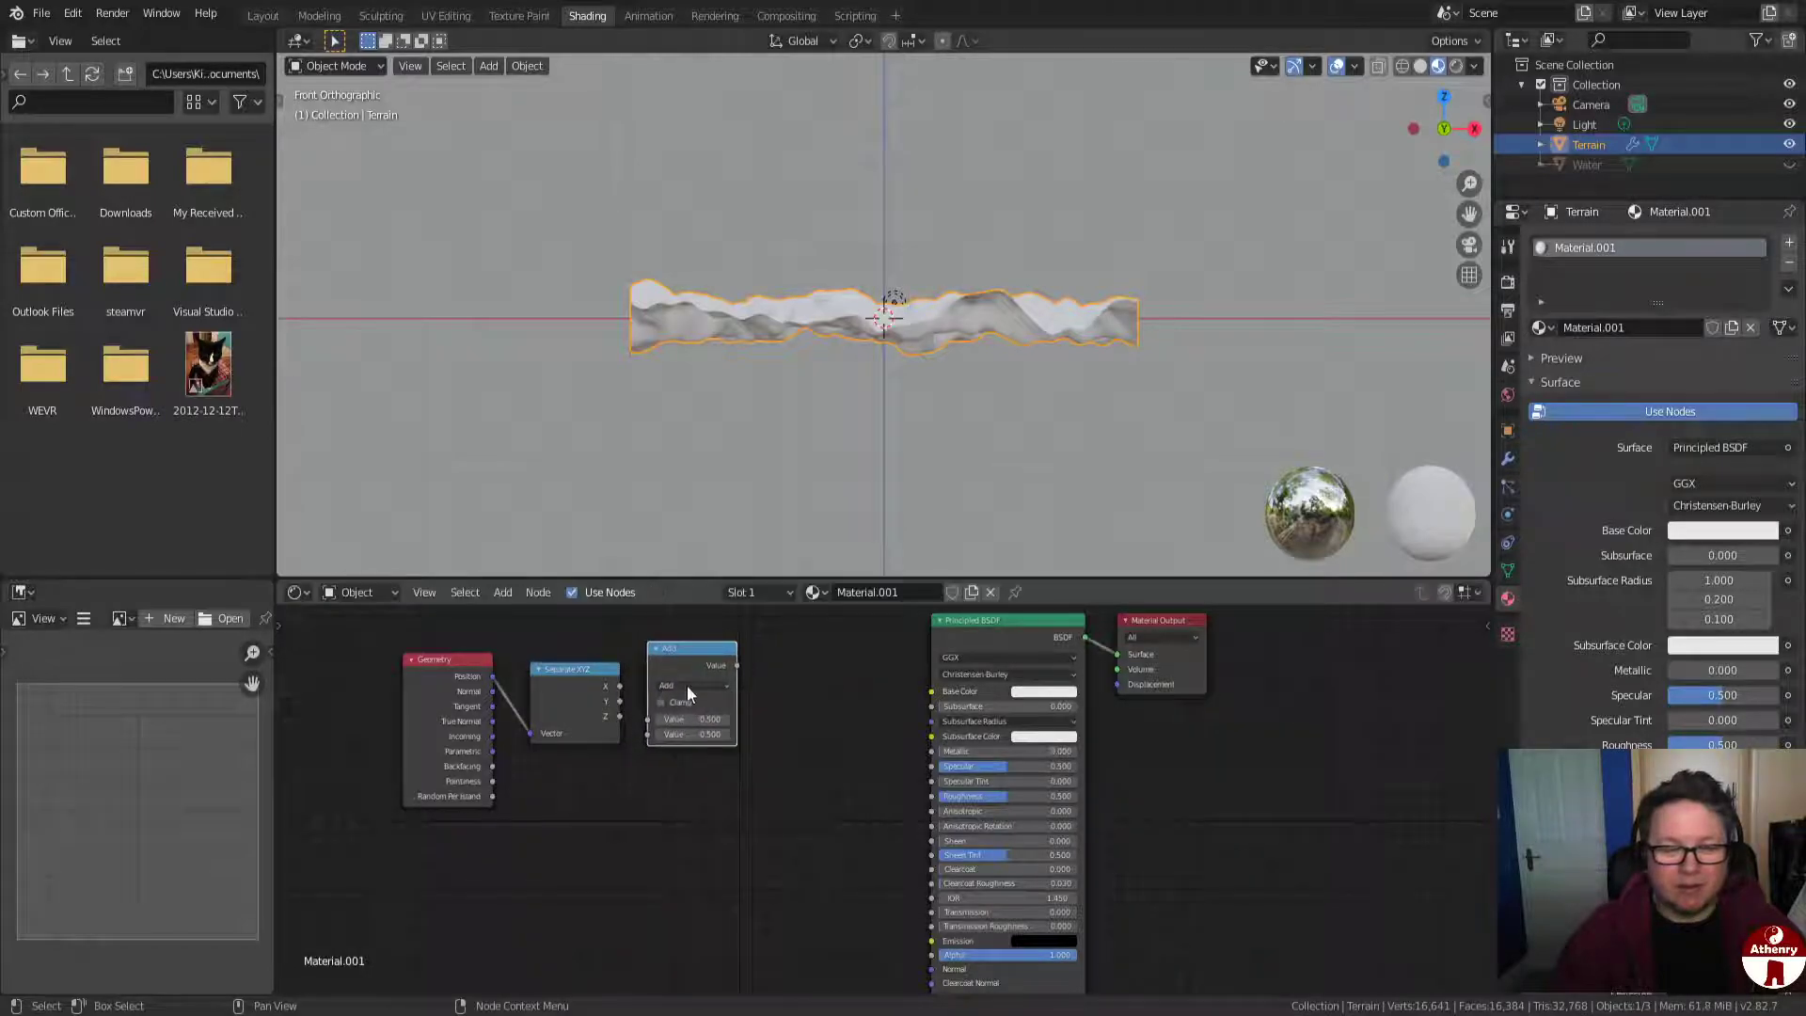
left_click(685, 686)
left_click(686, 685)
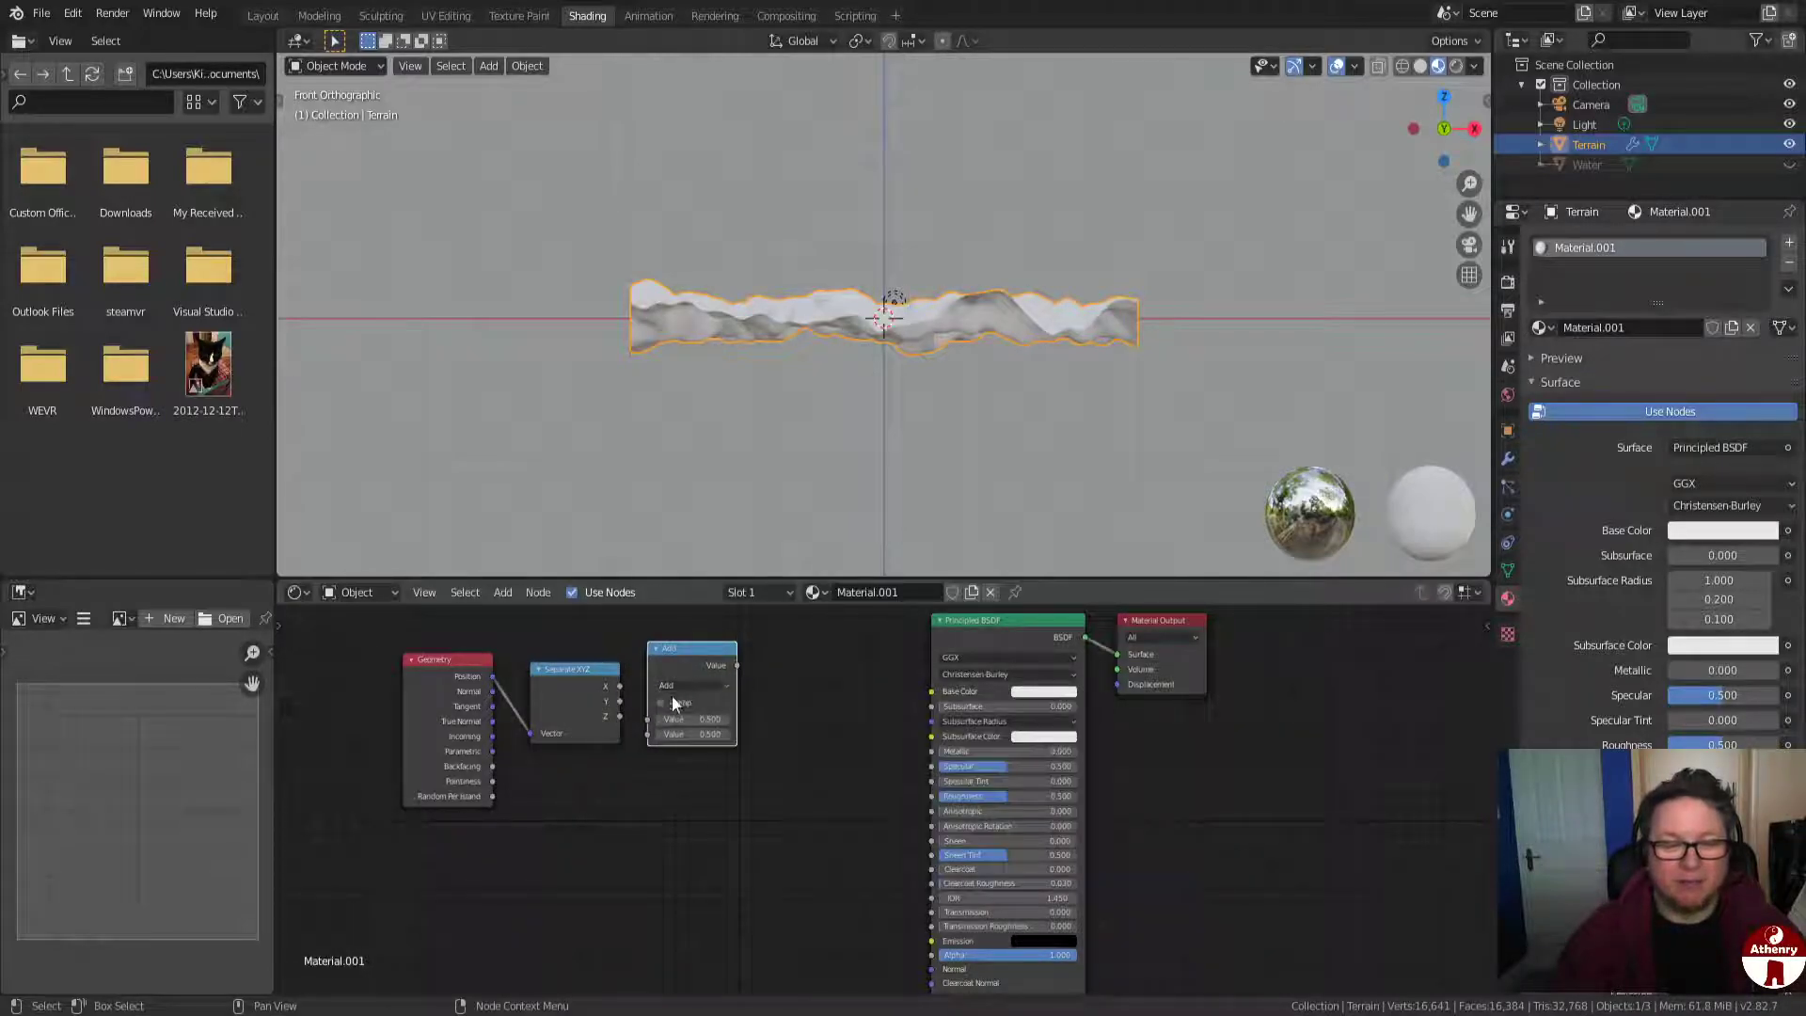
Connect the Separate XYZ node's Z output to the Add node's first Value, set its second Value to 14, and tighten the node spacing.
left_click_drag(620, 716, 648, 720)
left_click(691, 734)
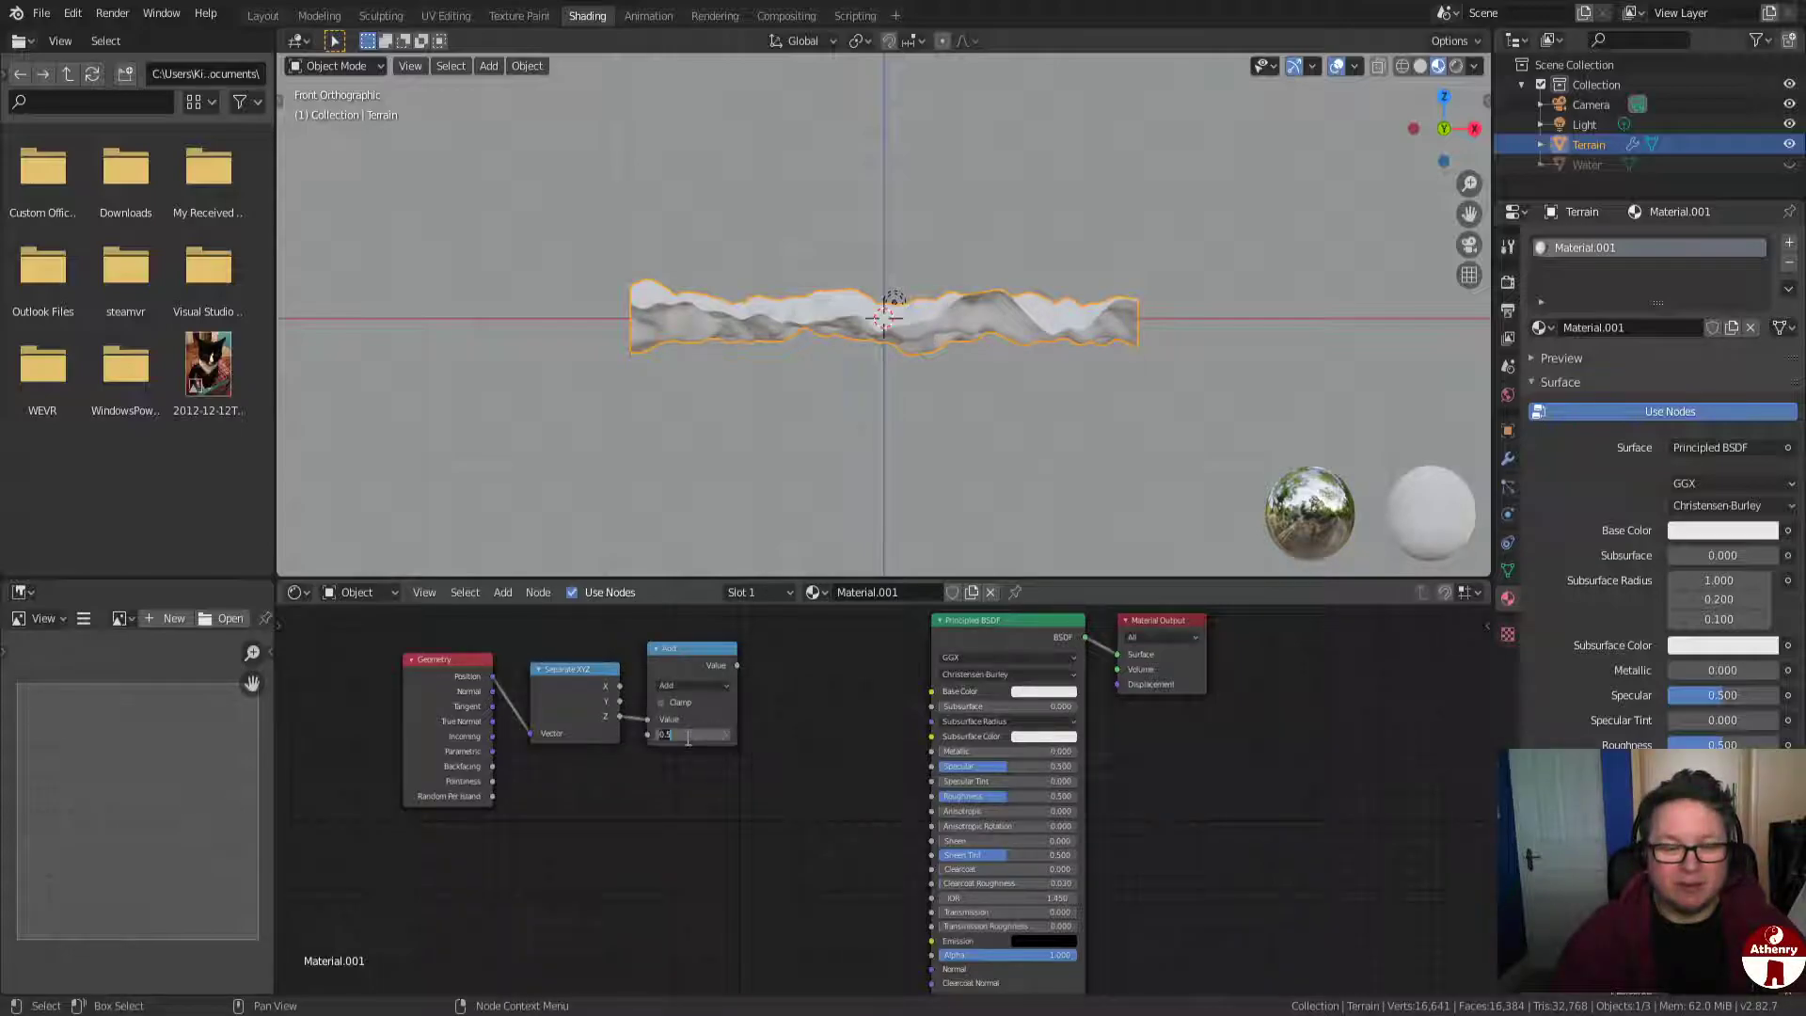
type("4")
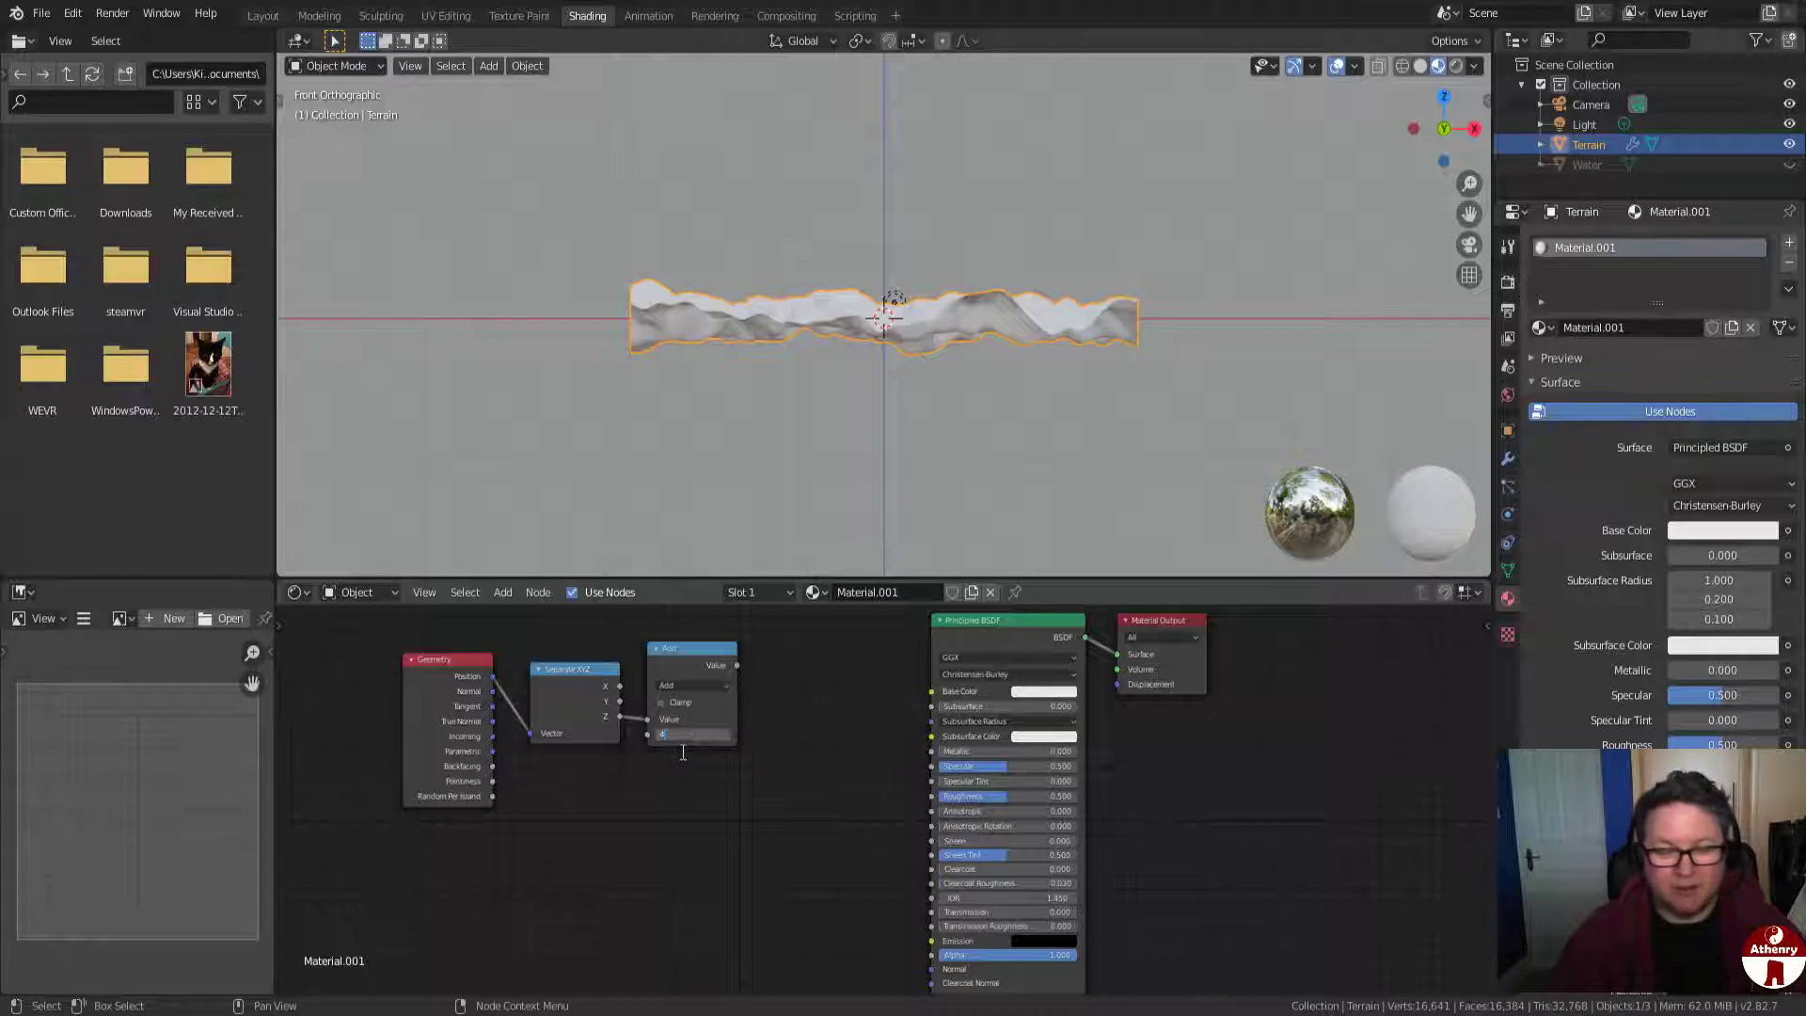
key("Return")
left_click(684, 733)
type("14")
key("Return")
scroll(692, 768, "up", 4)
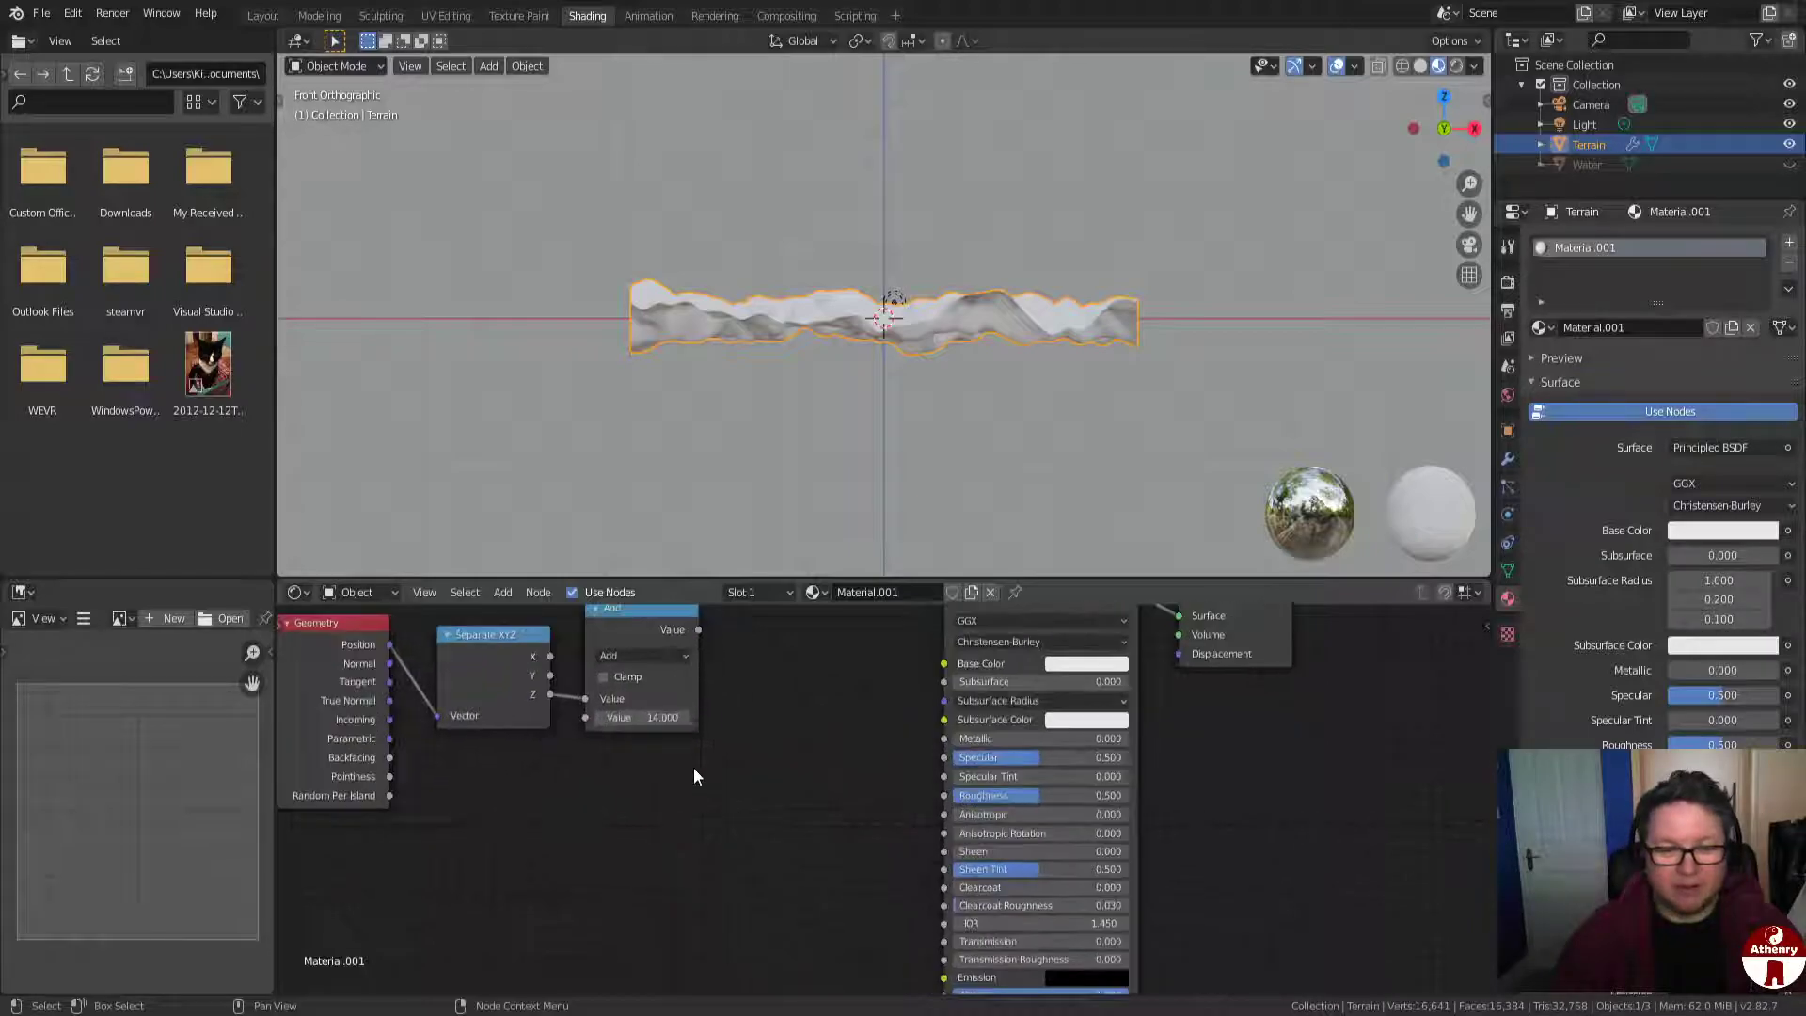
left_click_drag(599, 703, 649, 701)
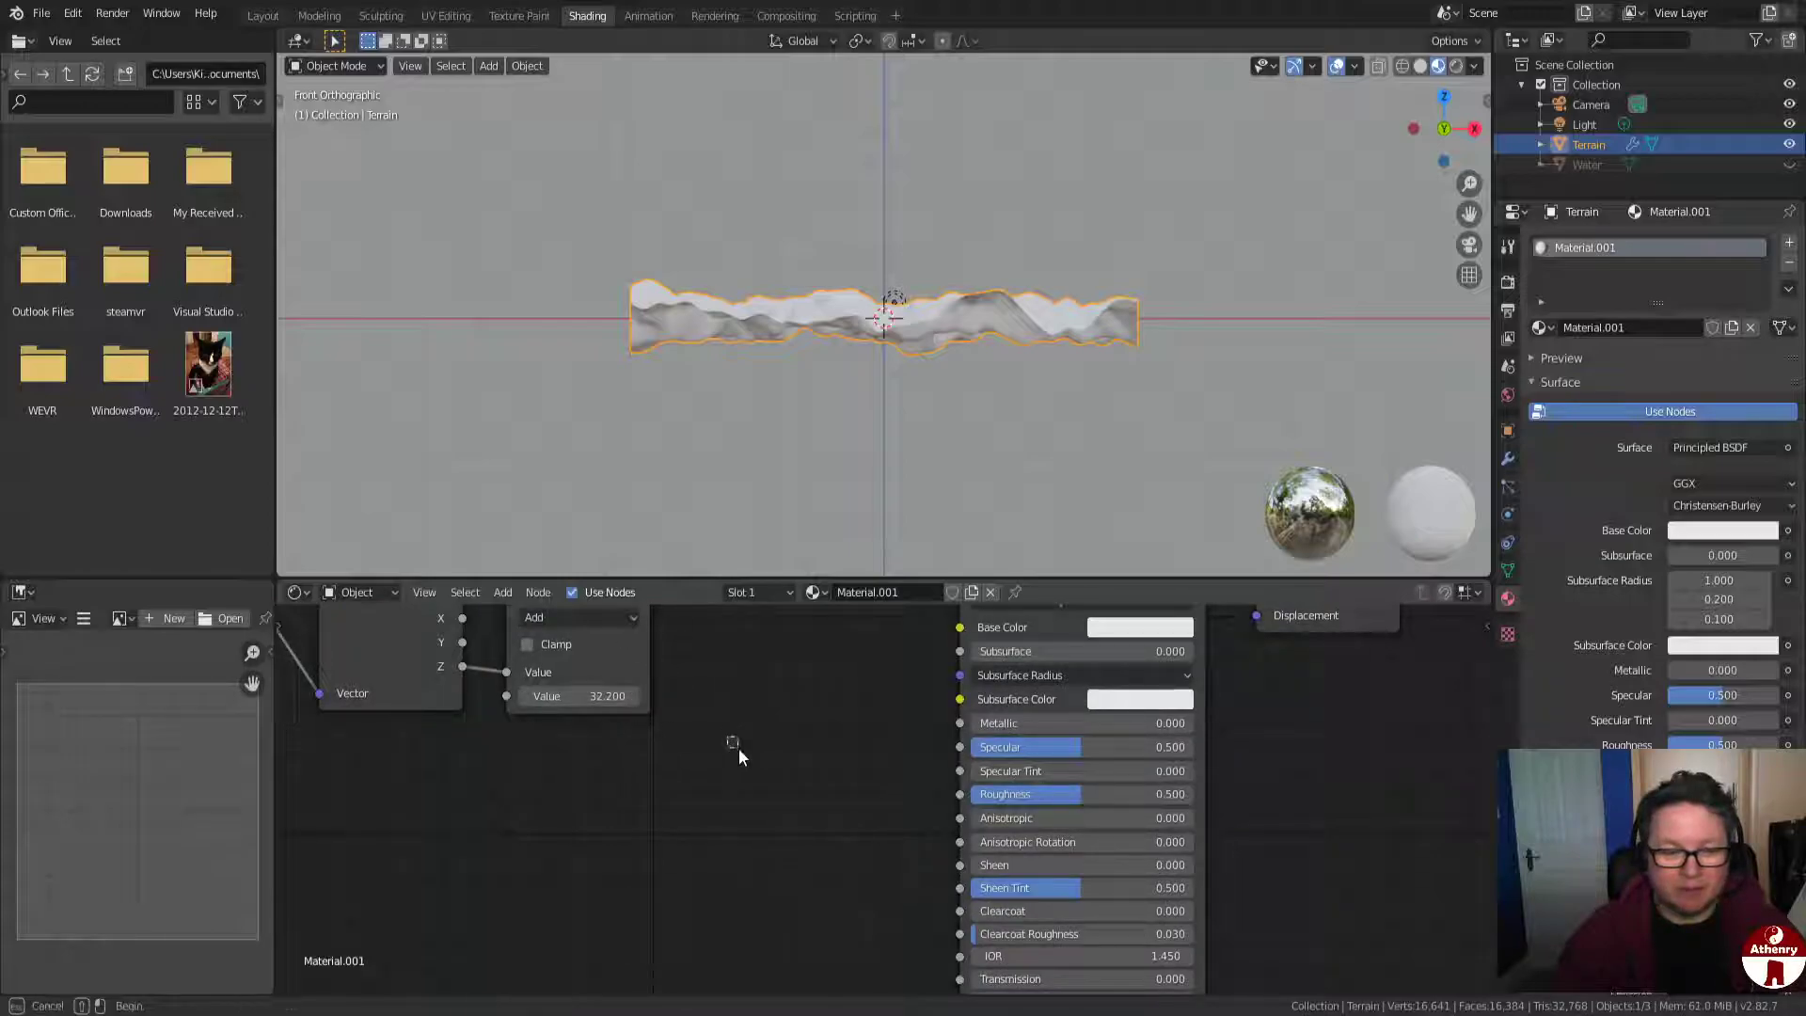
middle_click_drag(690, 663, 886, 795)
double_click(783, 826)
type("14")
key("Return")
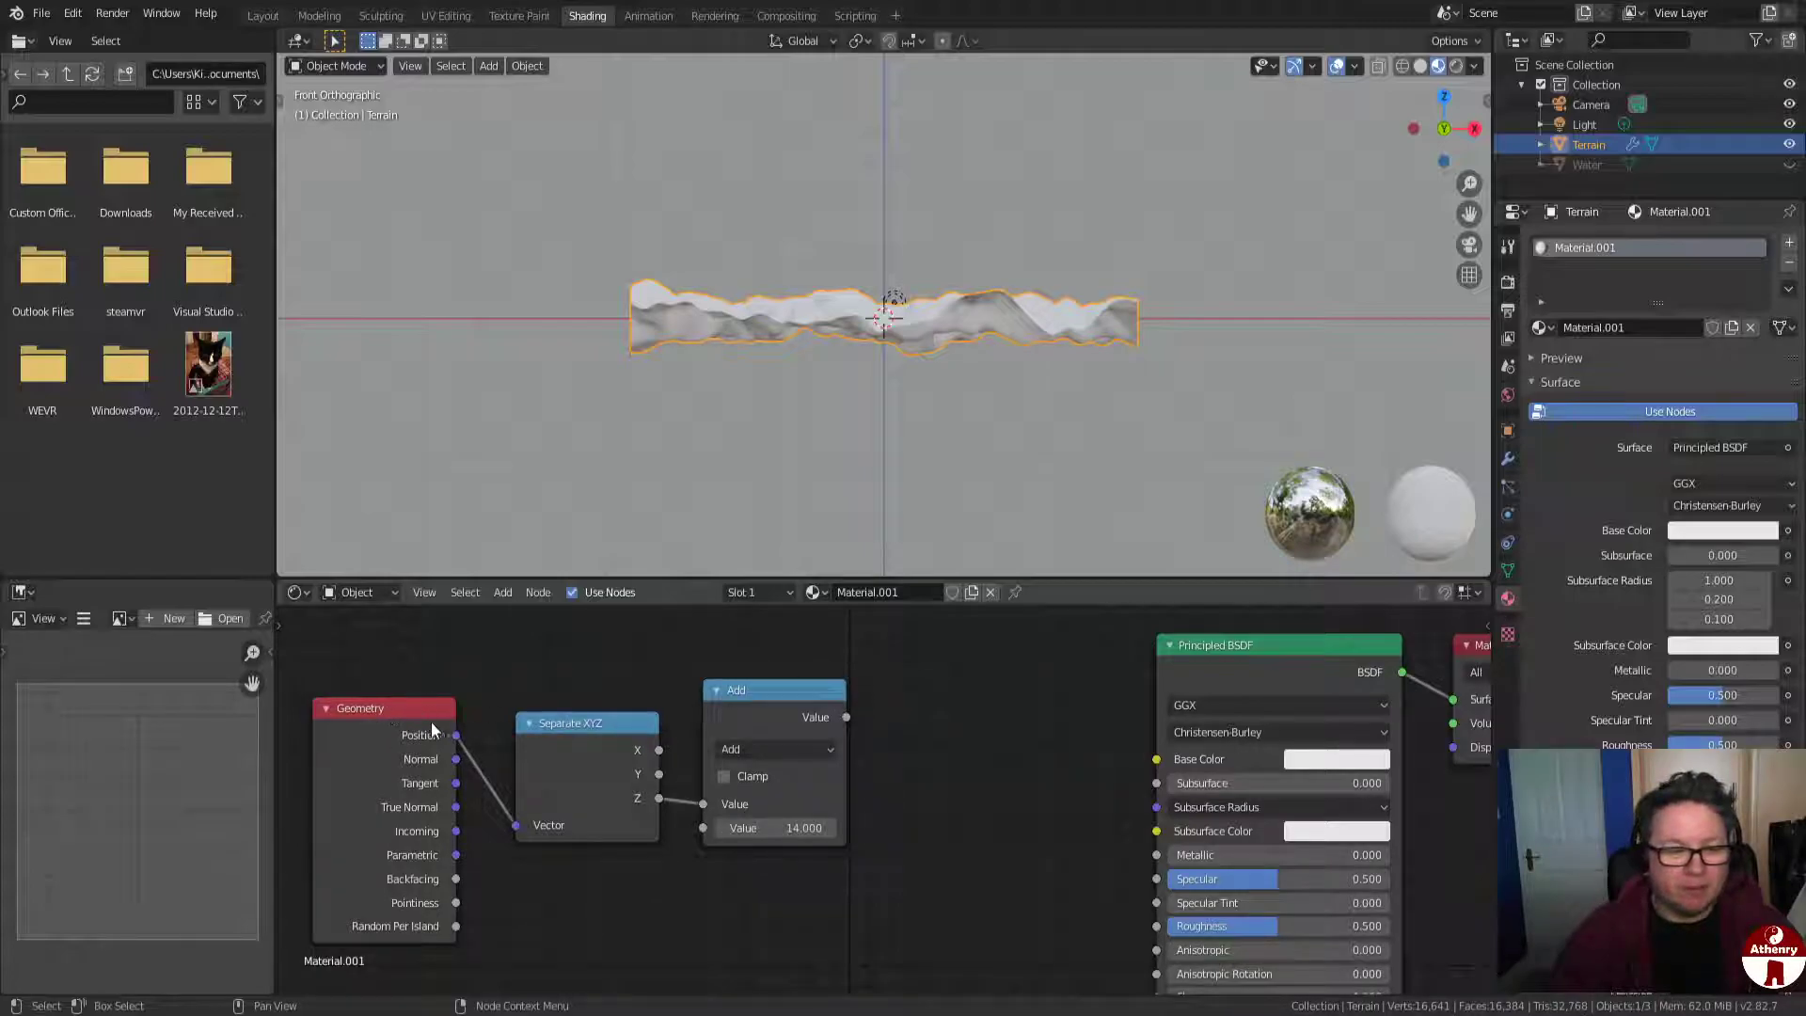
left_click_drag(542, 754, 523, 742)
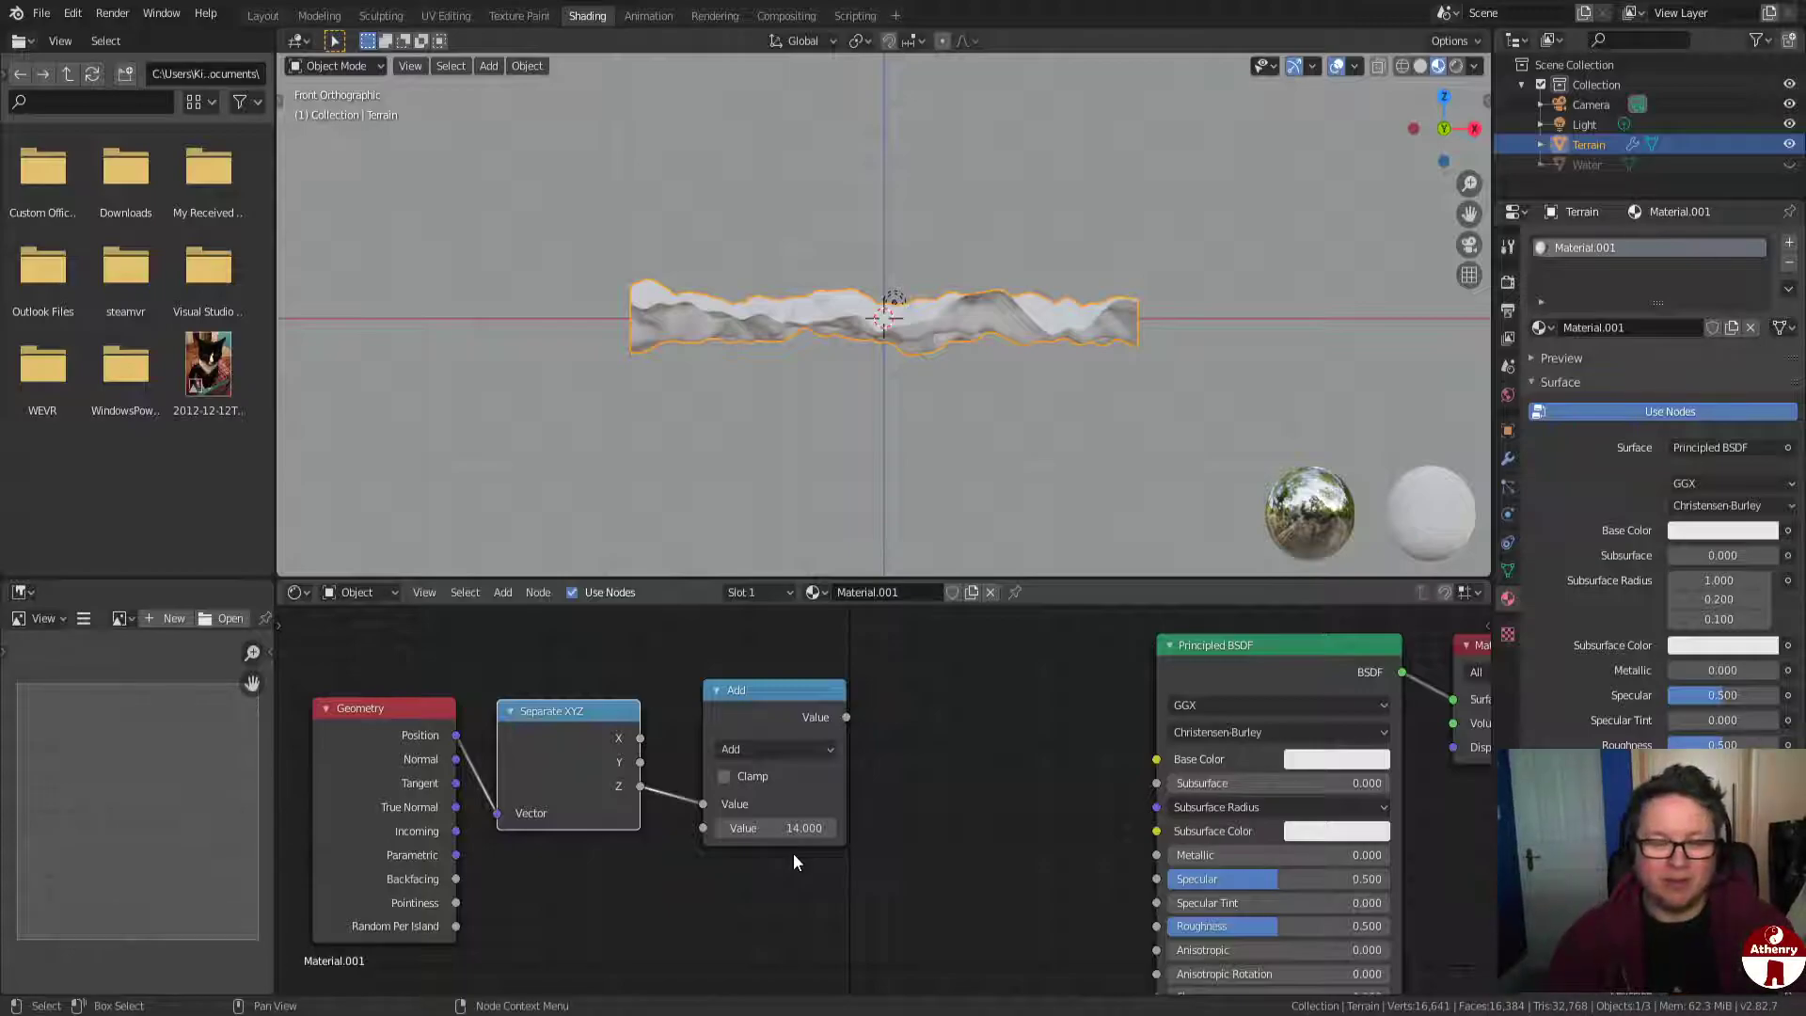
left_click_drag(725, 691, 703, 693)
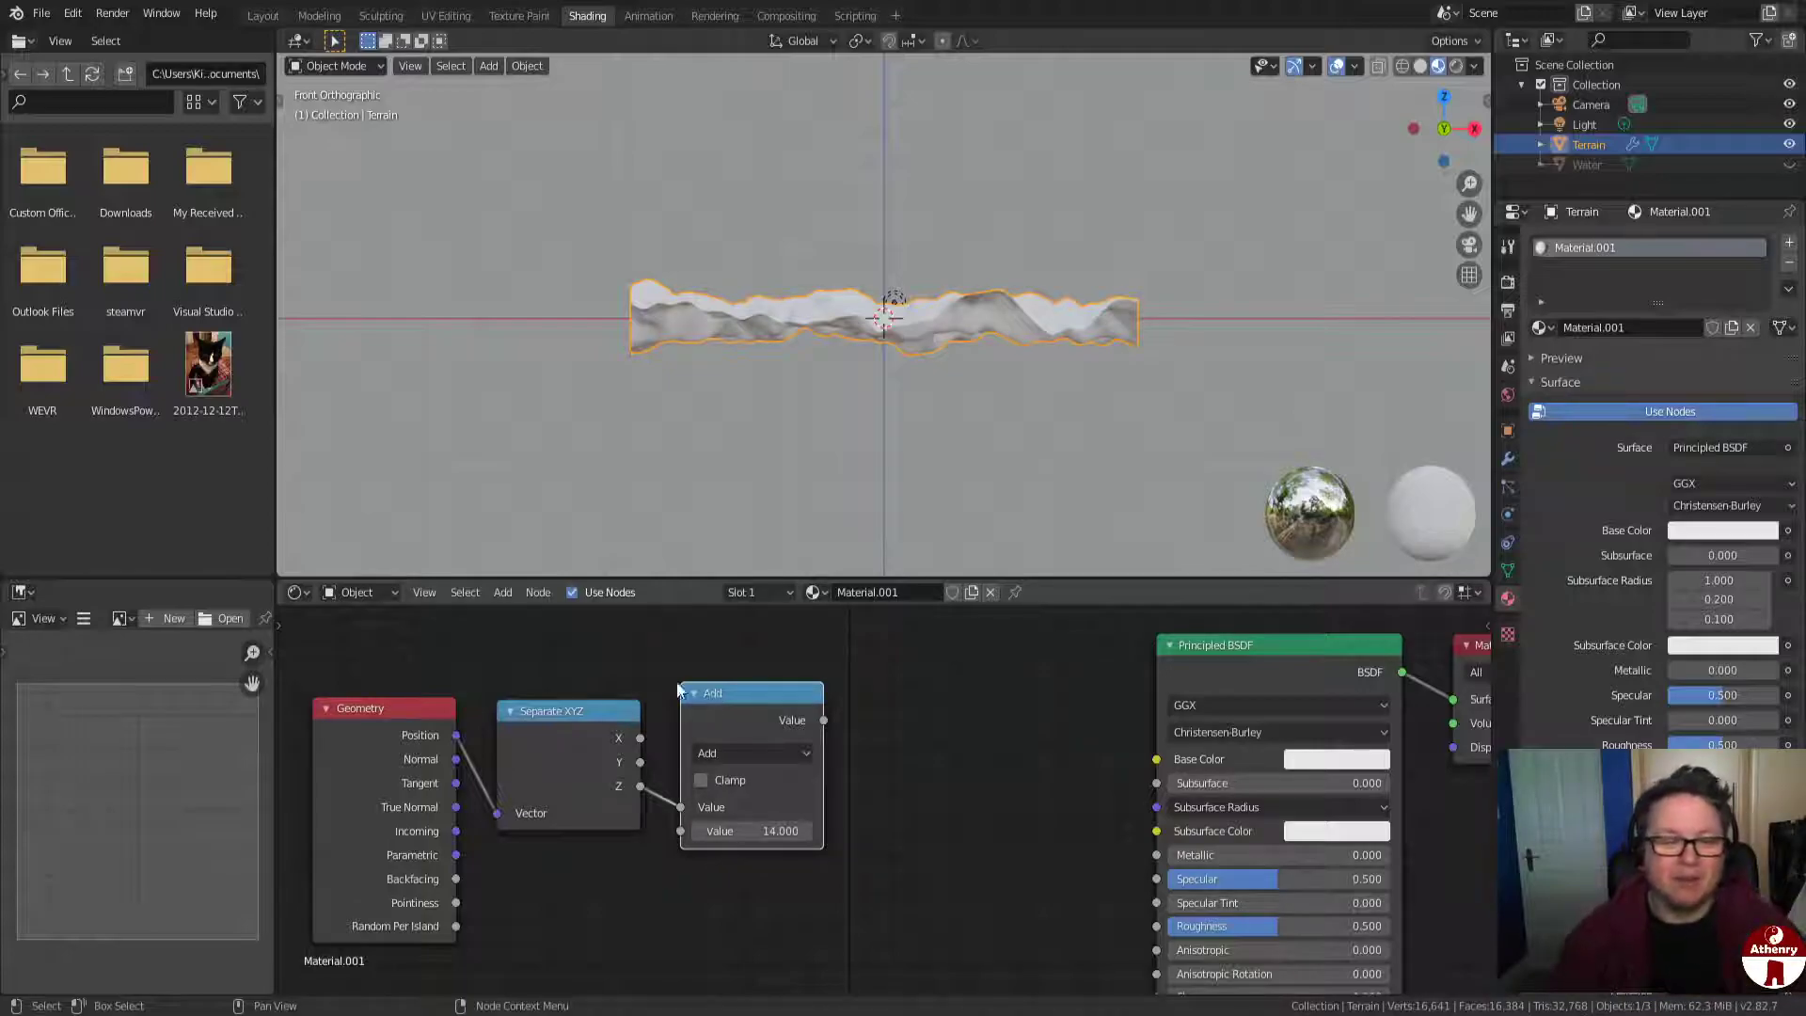
Add a second Math node after the Add node and connect the Add node's Value output to its first Value input.
left_click(510, 590)
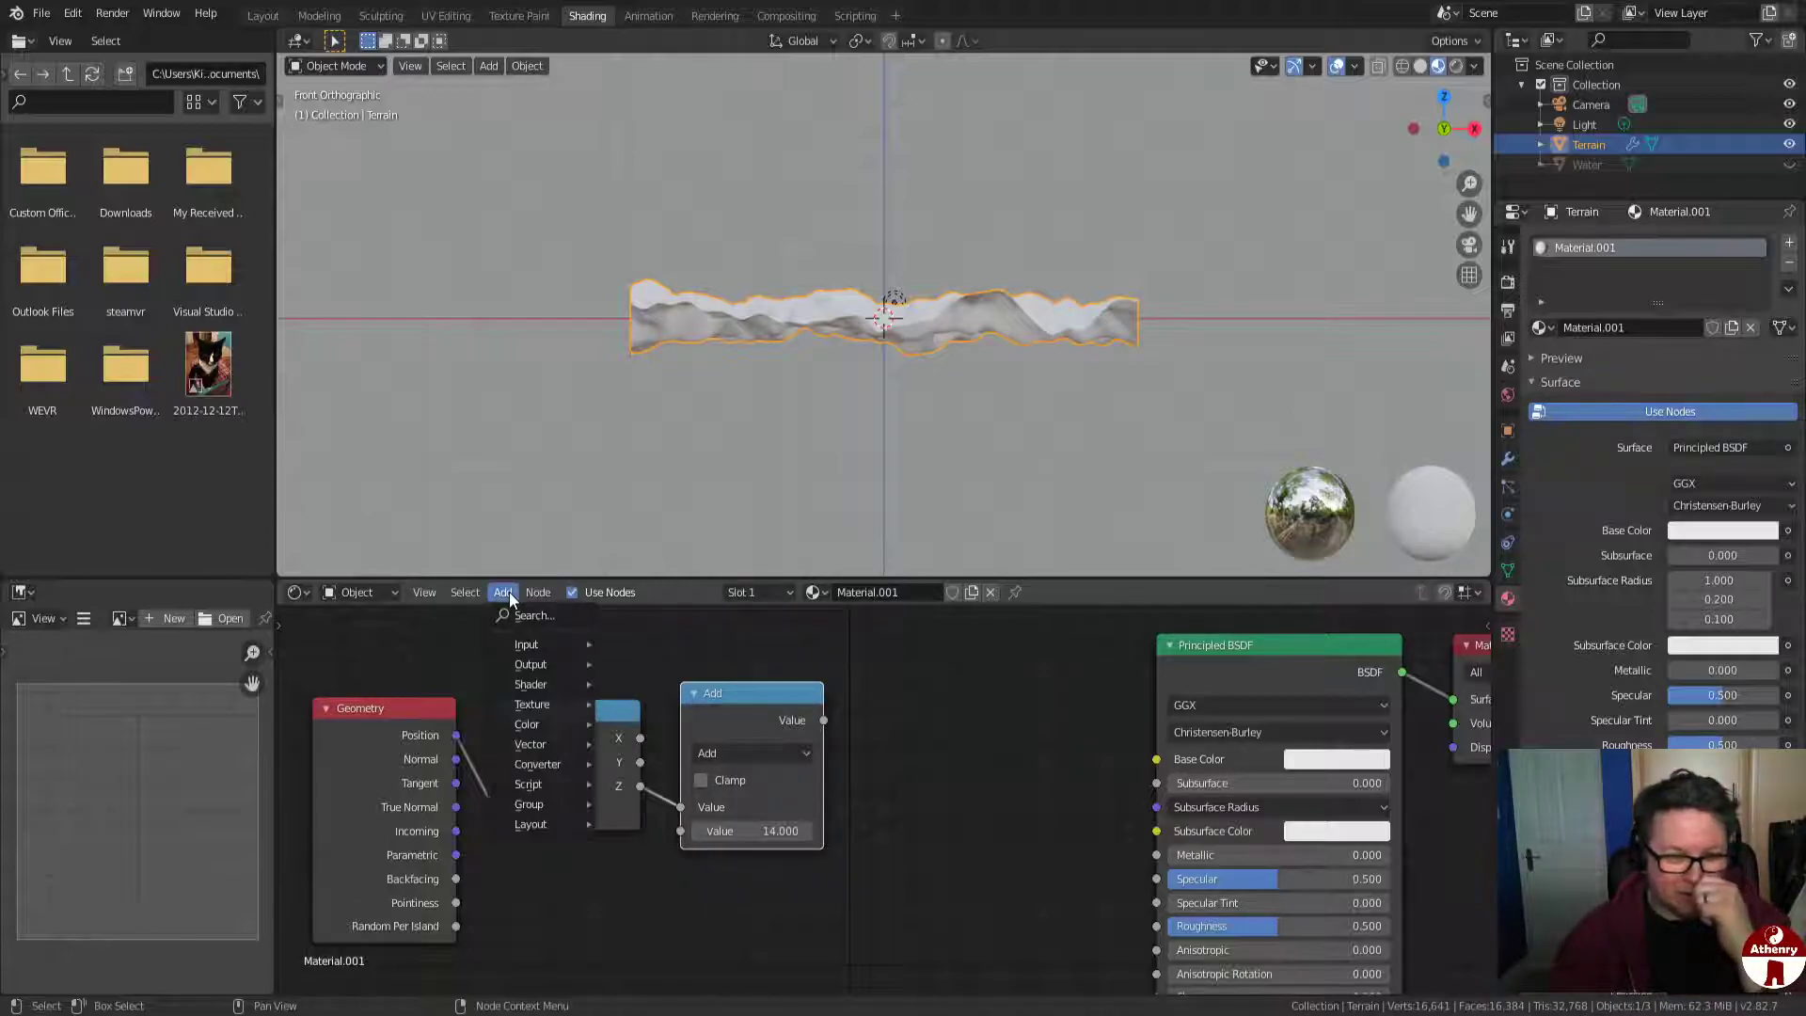
left_click(526, 609)
type("add")
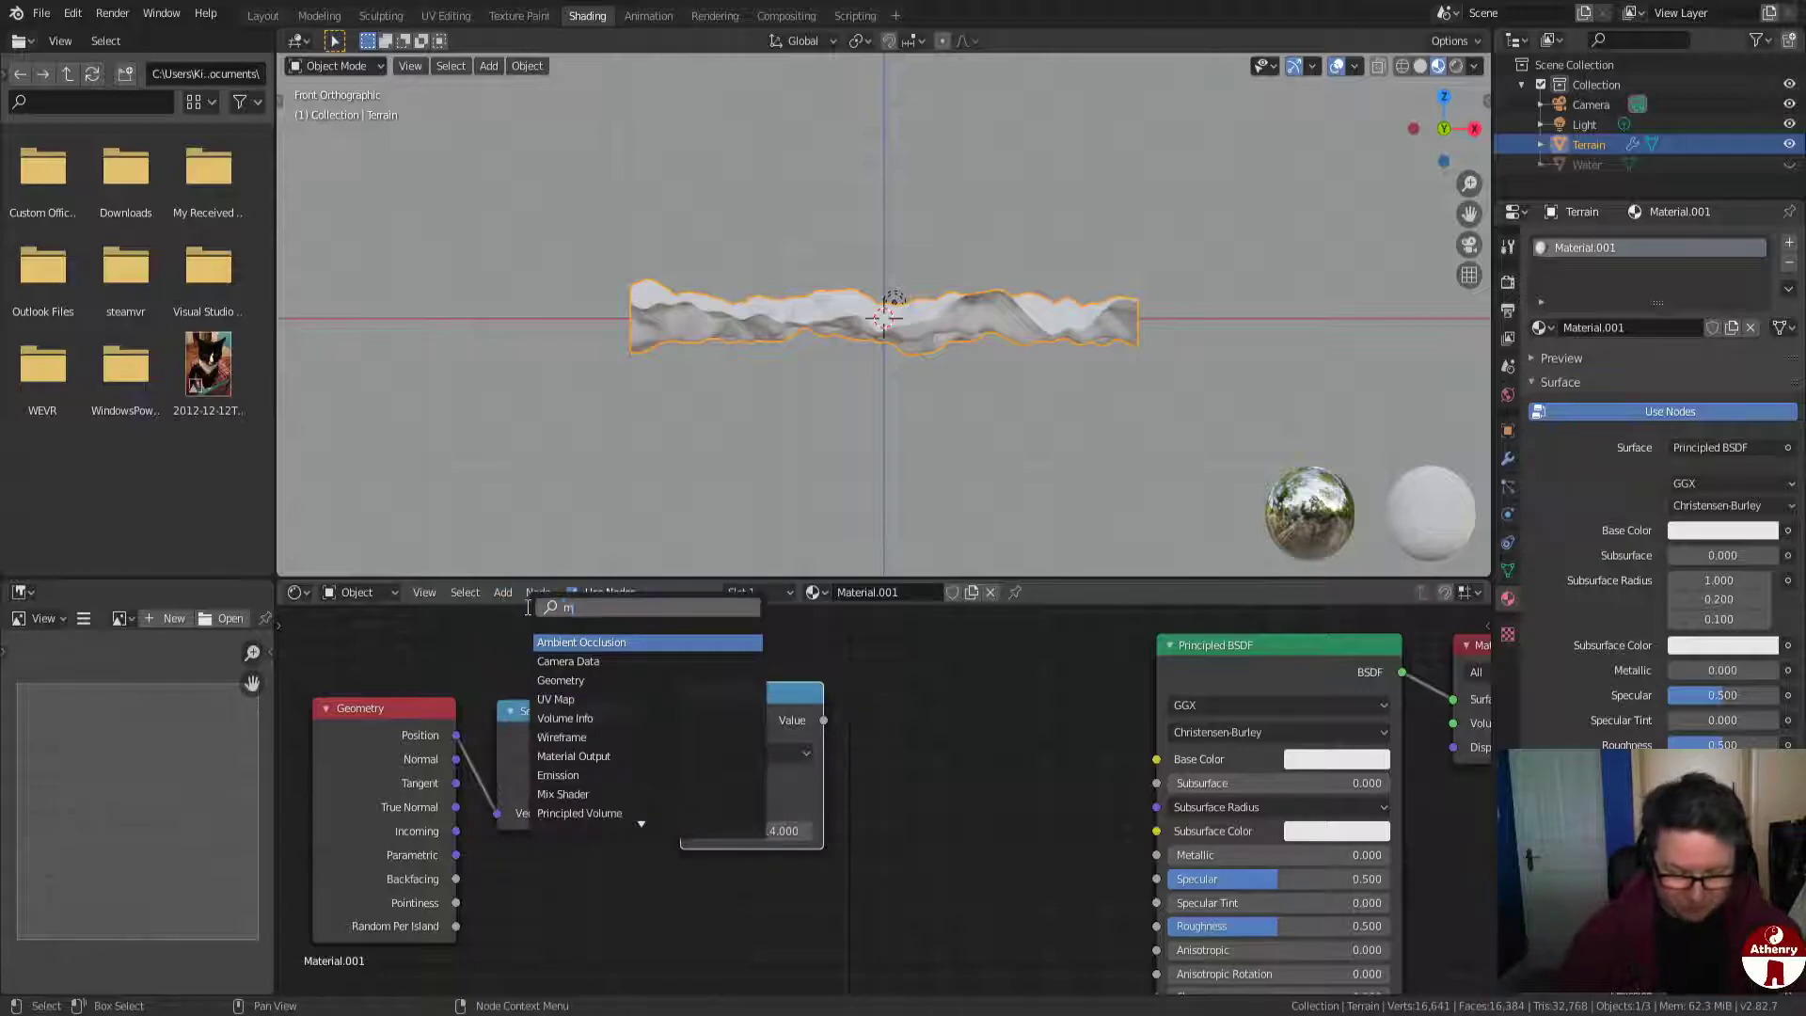
key("Return")
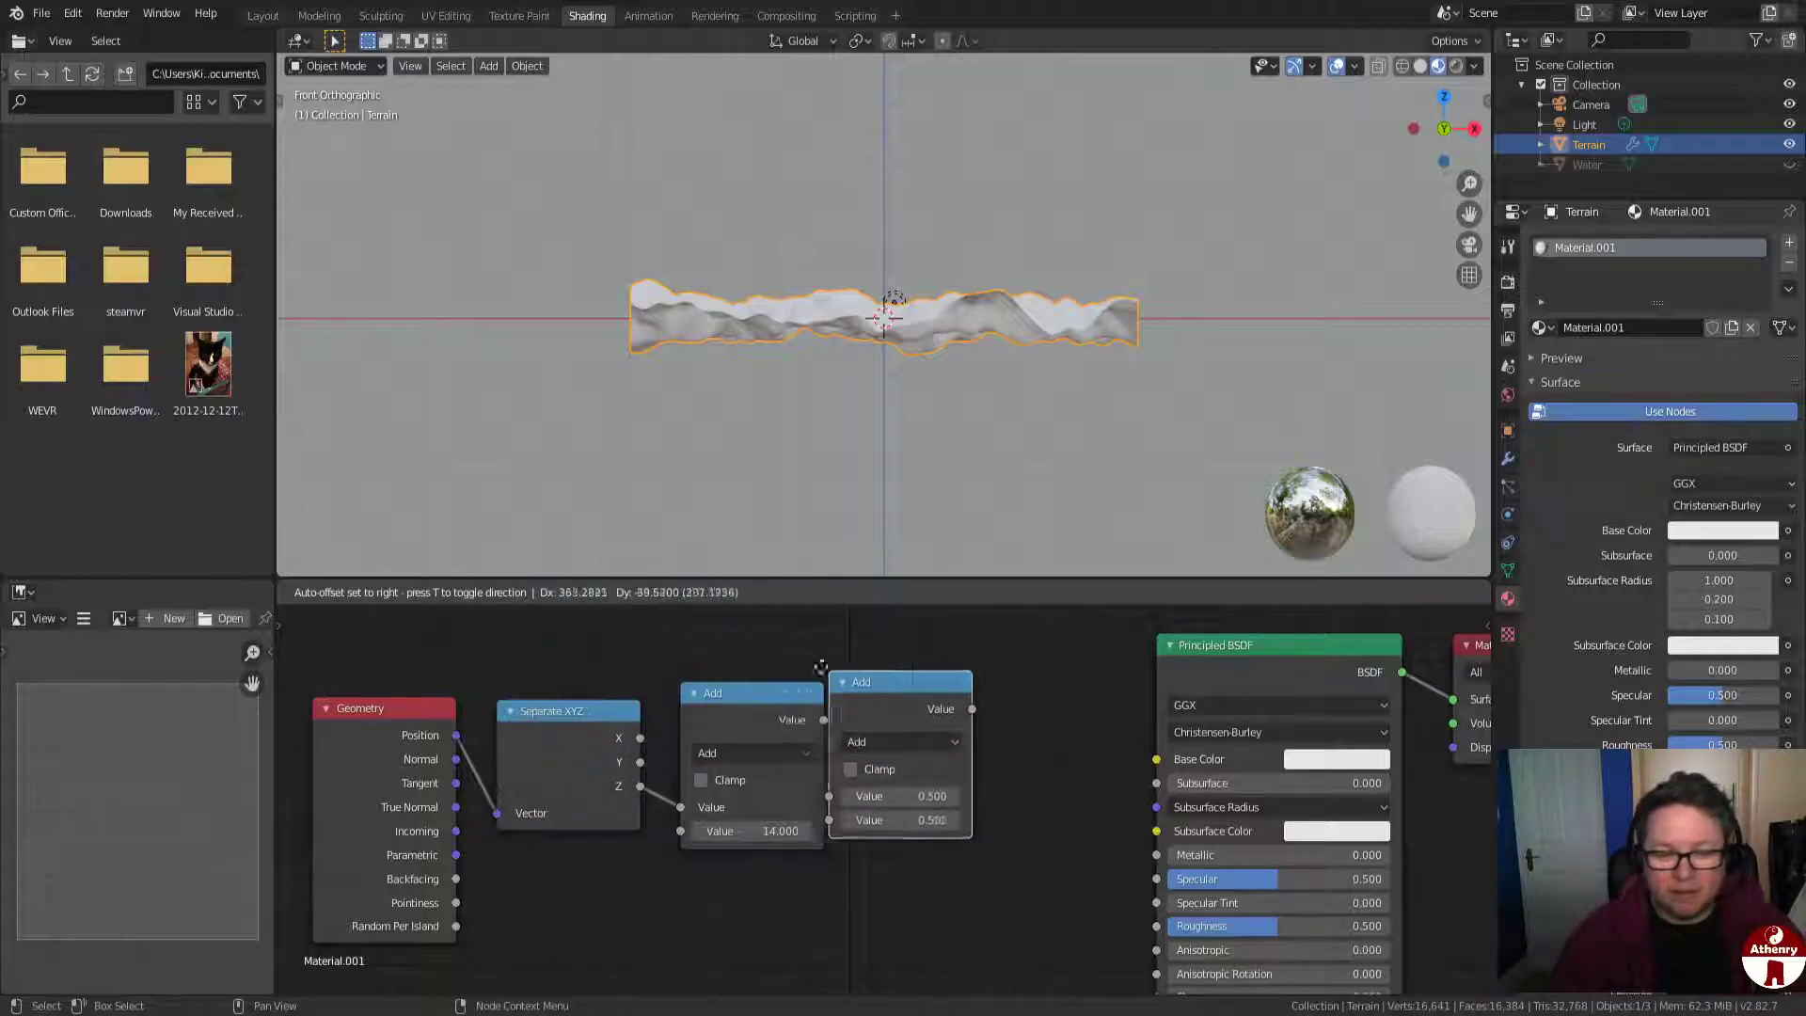
left_click(876, 670)
left_click_drag(820, 719, 877, 795)
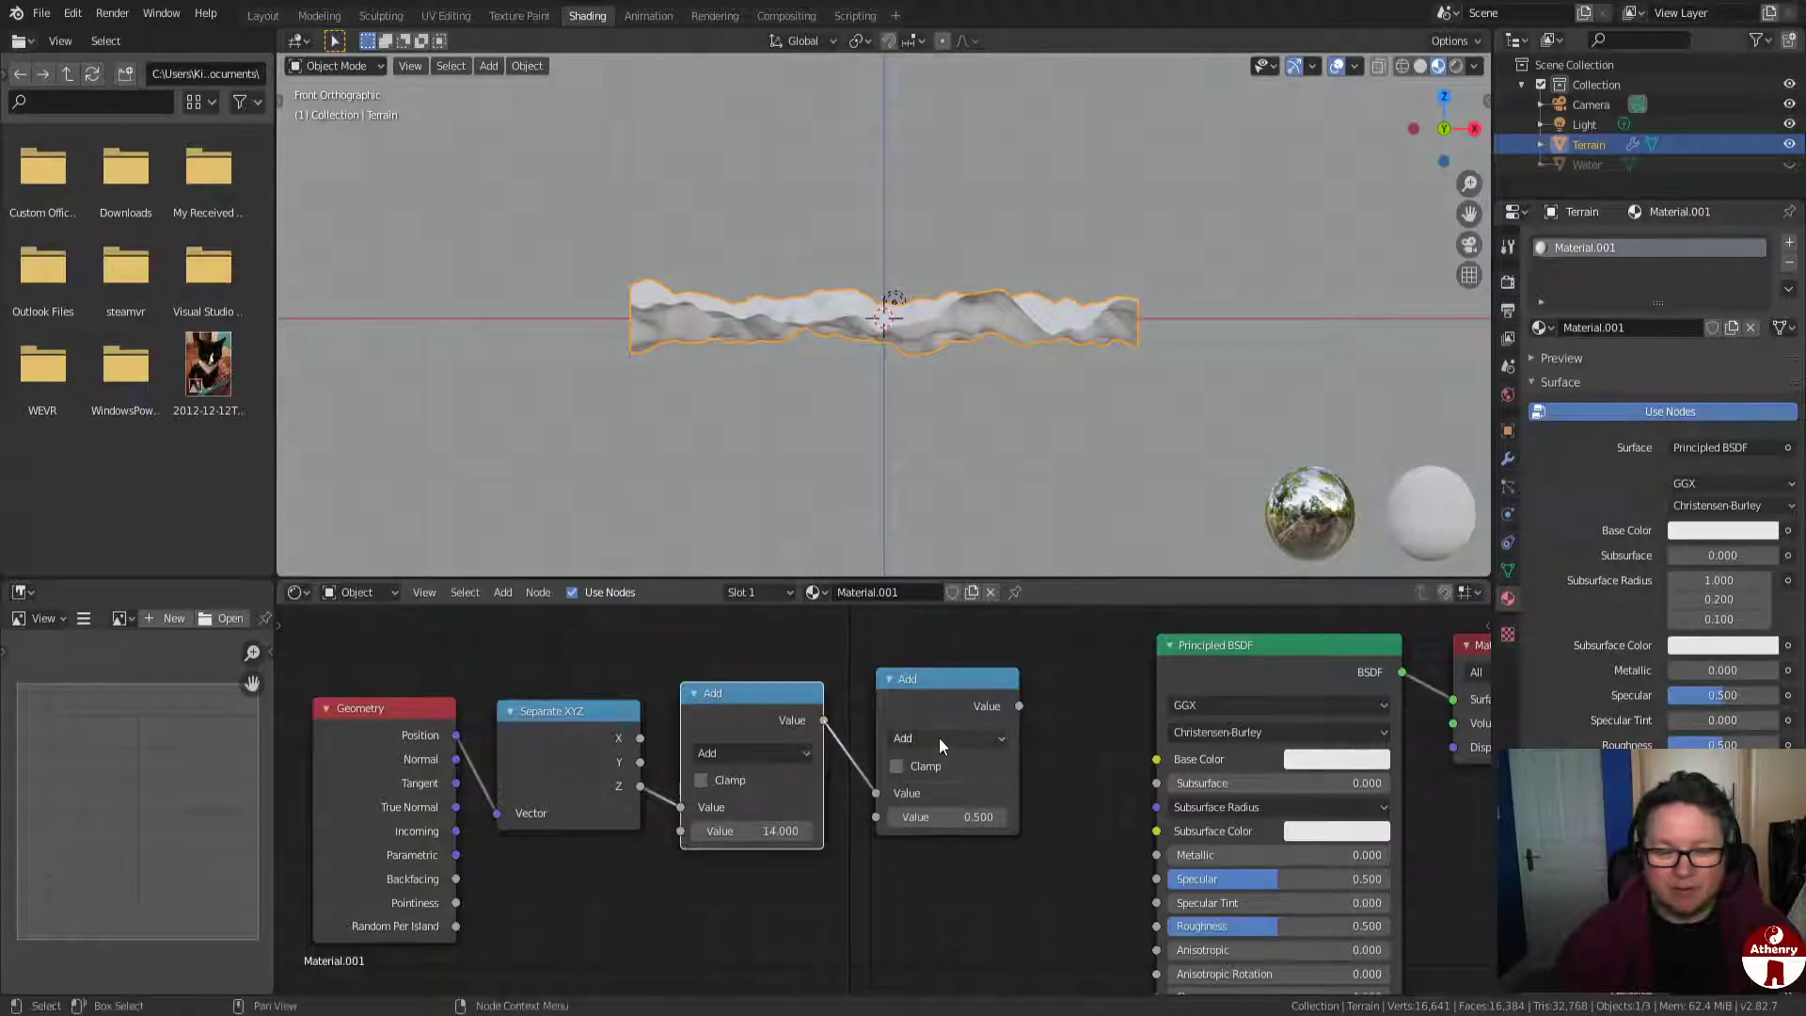
Set the second Math node's operation to Divide with a divisor of 28.
left_click(938, 738)
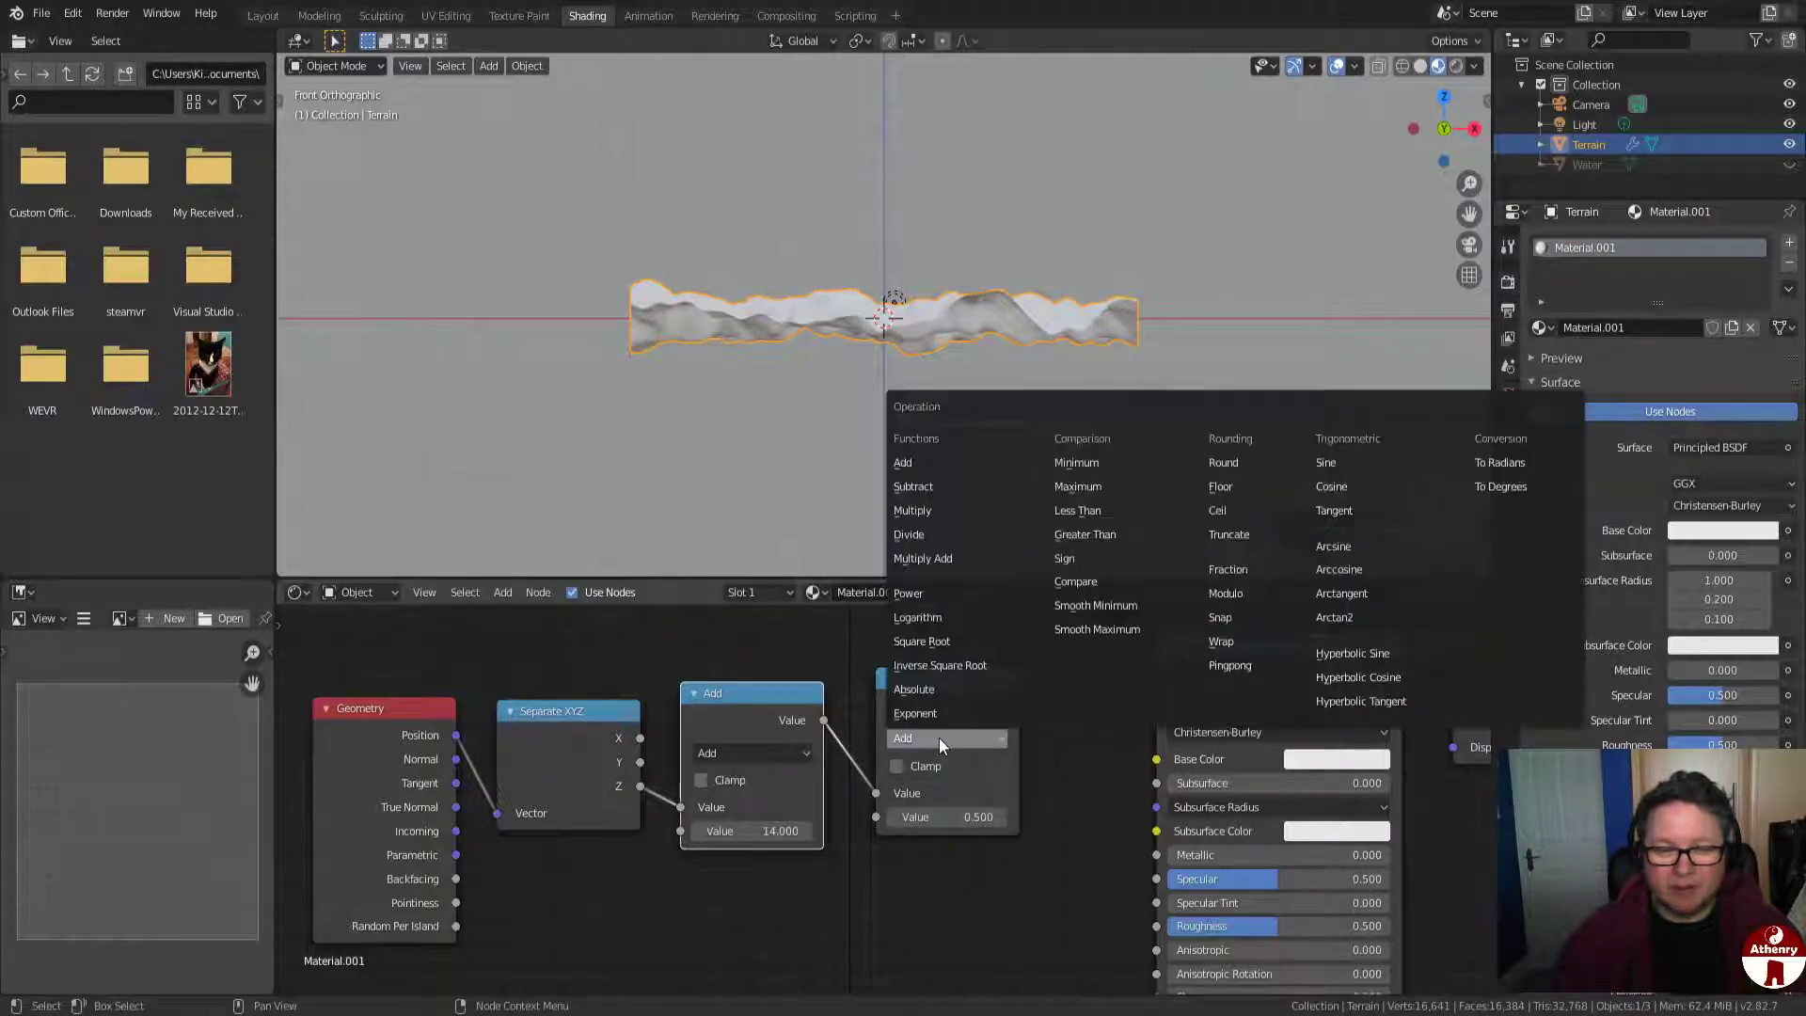
left_click(941, 533)
left_click(958, 813)
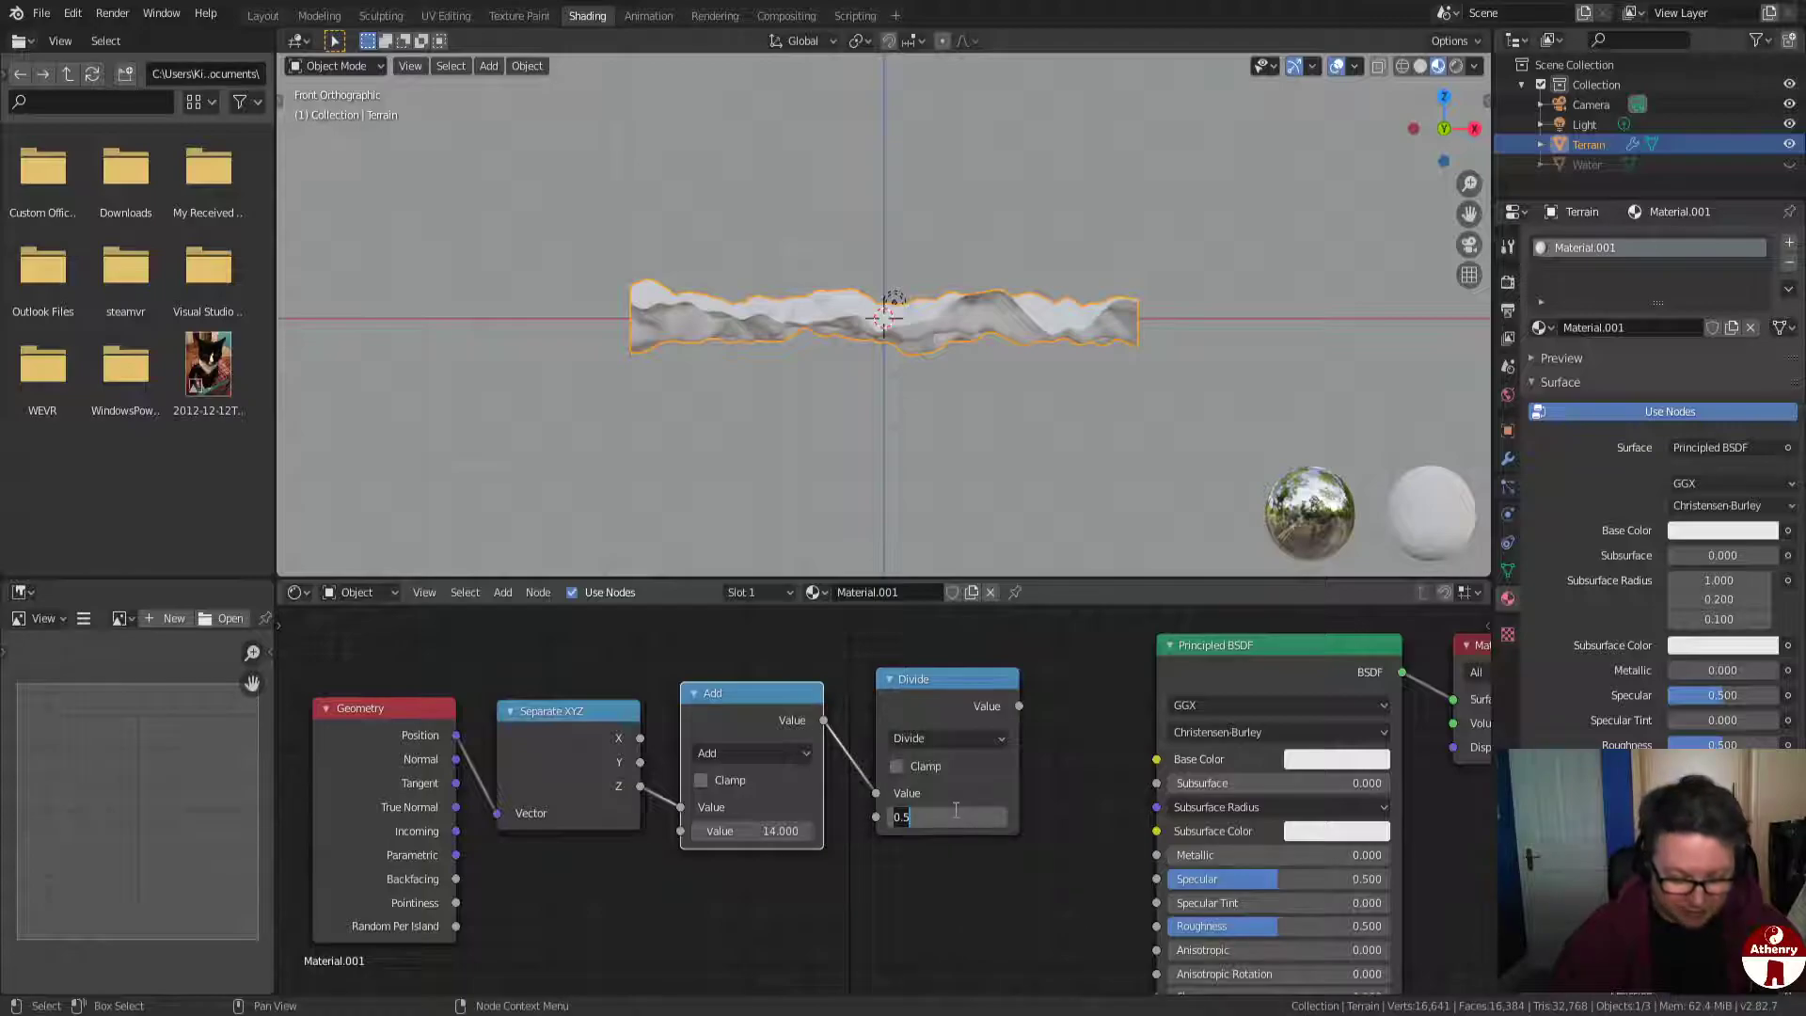
type("28")
key("Return")
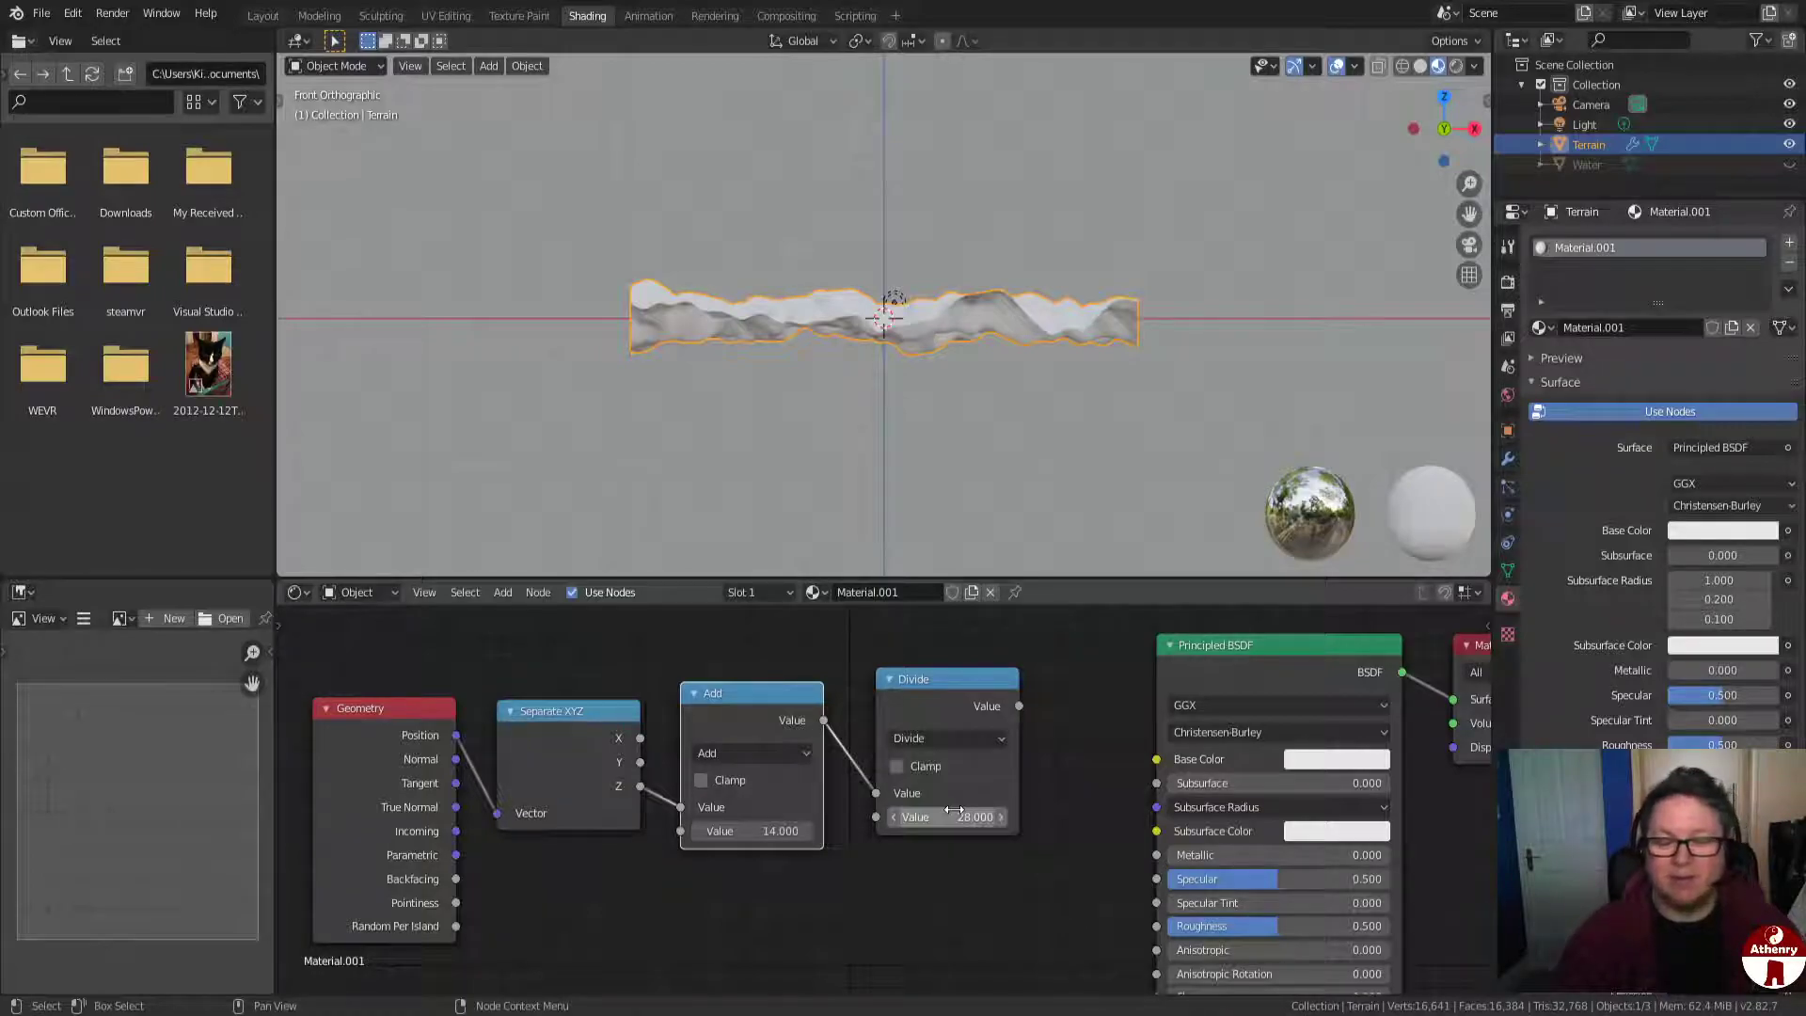
Rearrange the Geometry, Separate XYZ, Add, Divide and Principled BSDF nodes to open a gap before the Principled BSDF.
left_click_drag(978, 684, 965, 695)
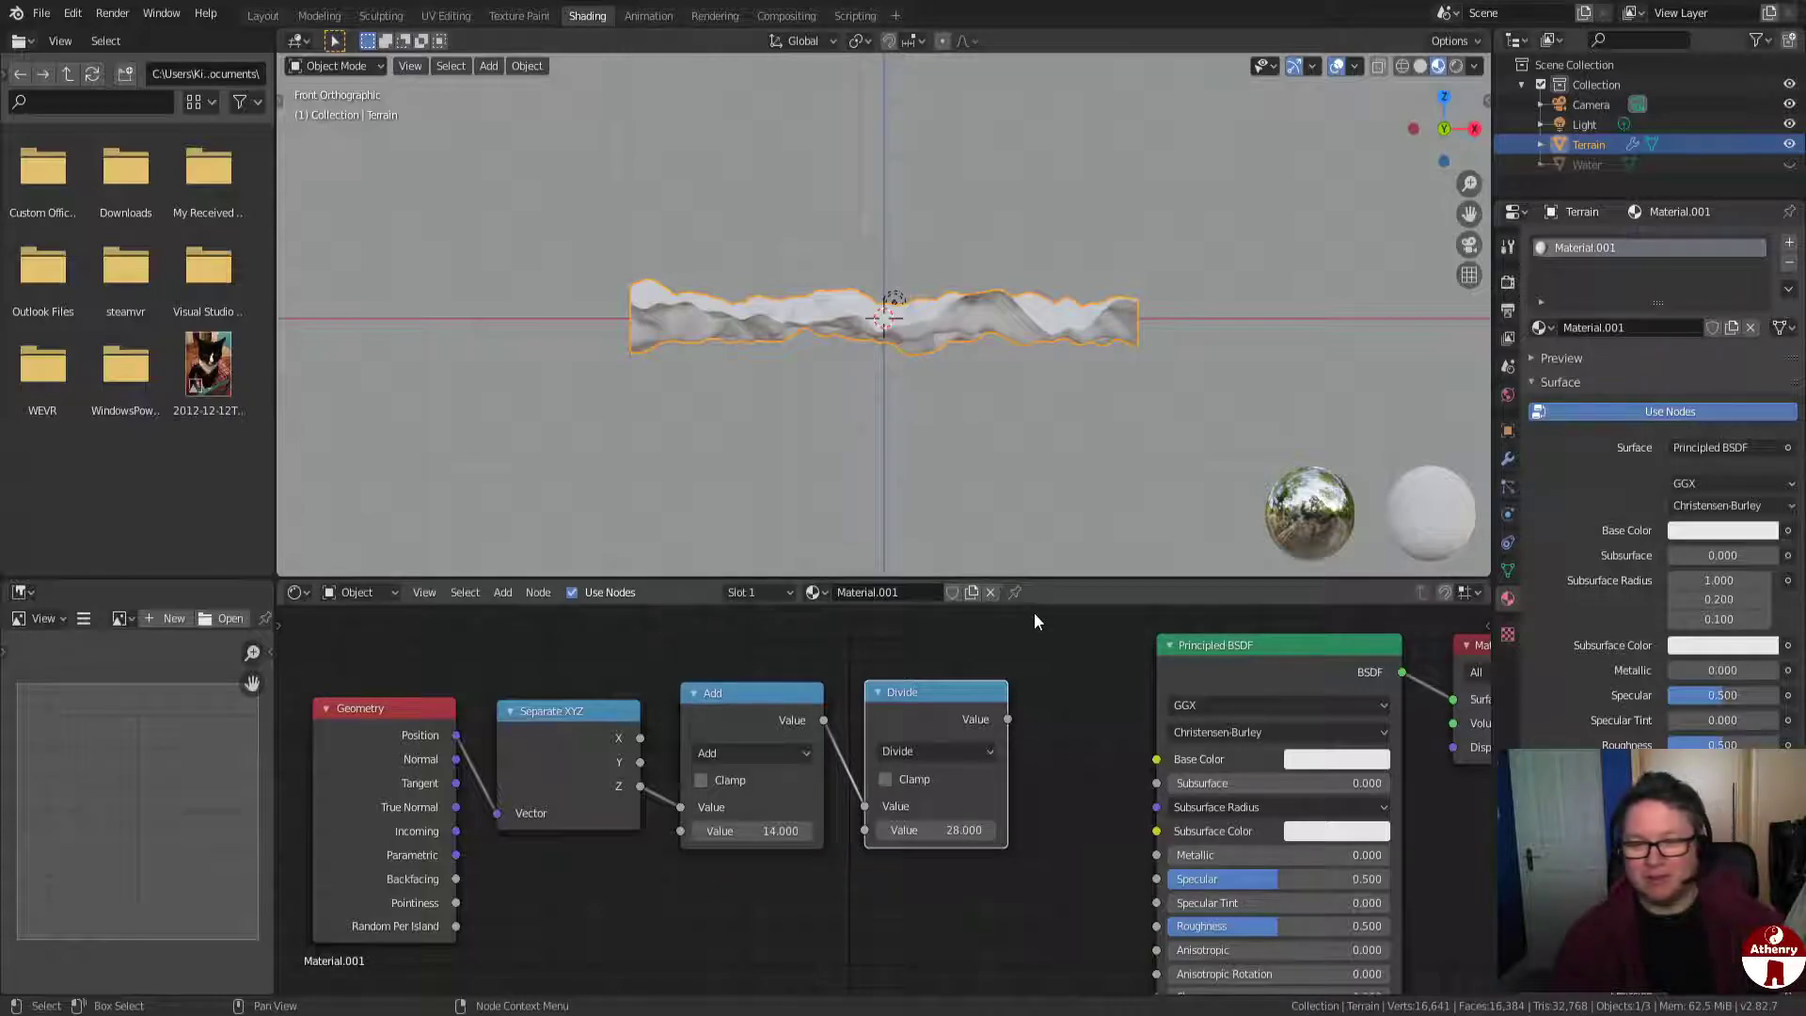
left_click_drag(1216, 644, 1247, 643)
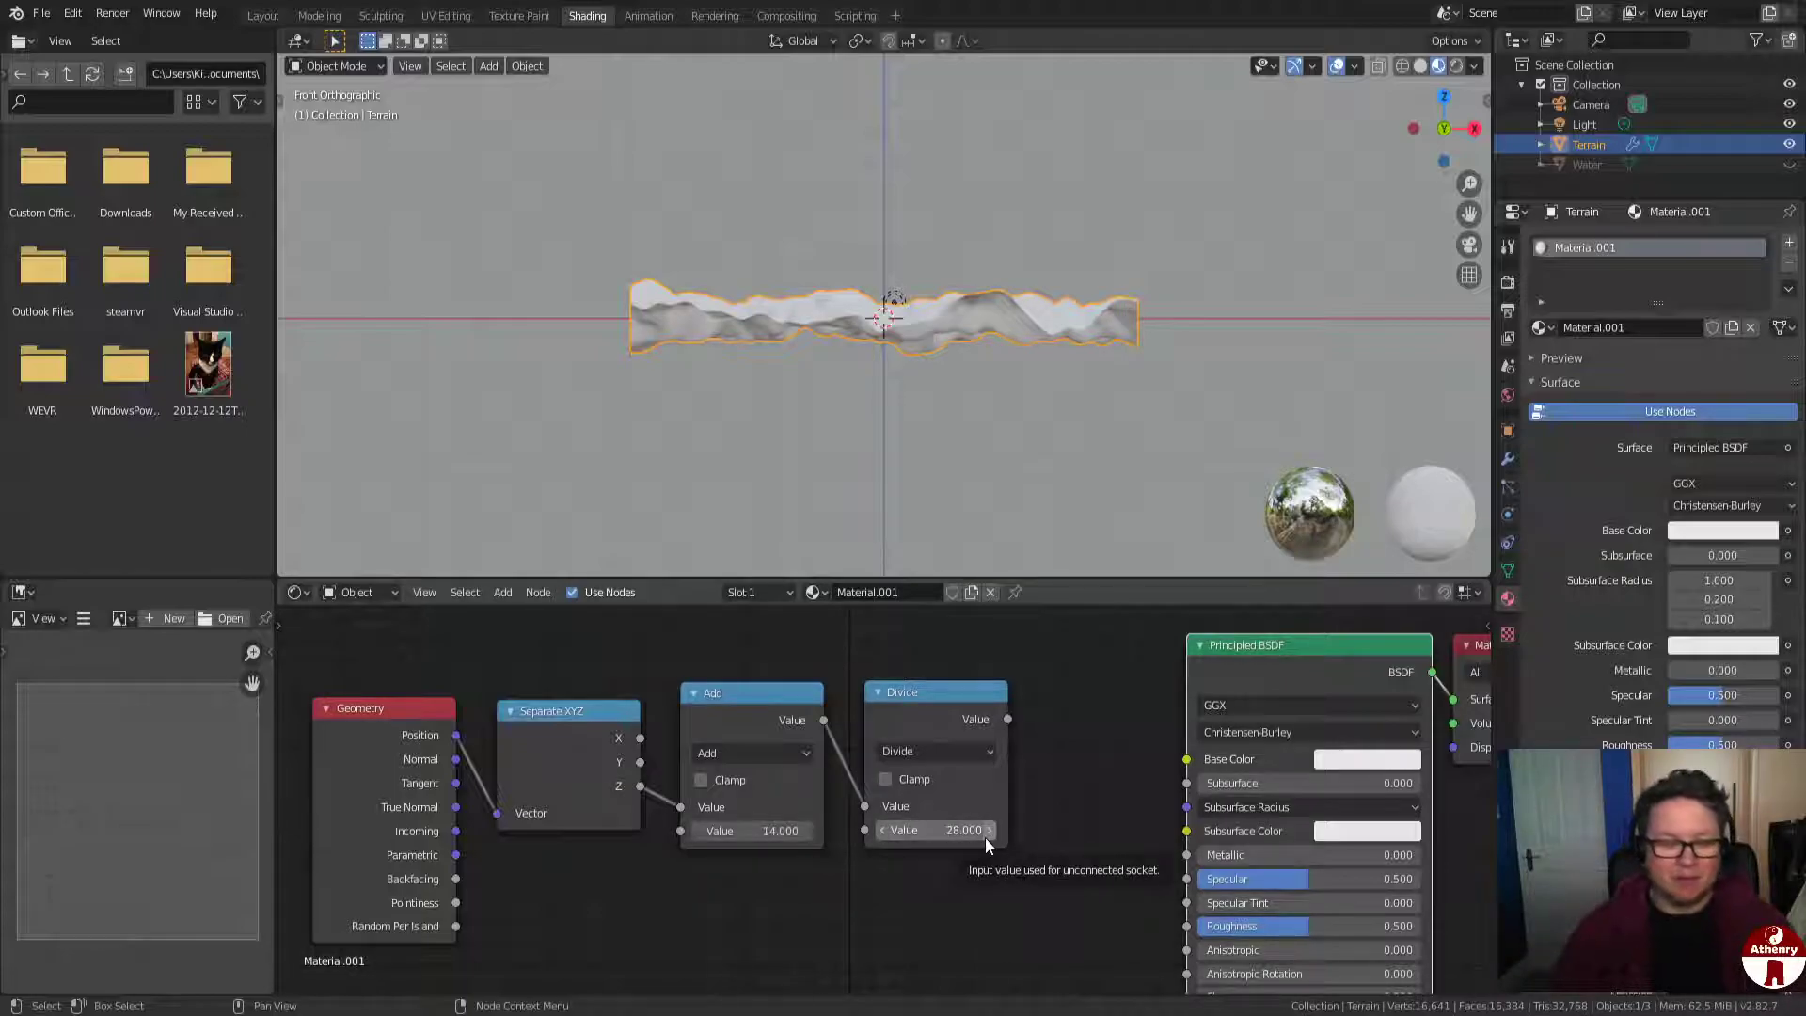
left_click_drag(400, 712, 376, 682)
left_click_drag(553, 713, 522, 692)
left_click_drag(732, 701, 682, 694)
left_click_drag(913, 697, 849, 688)
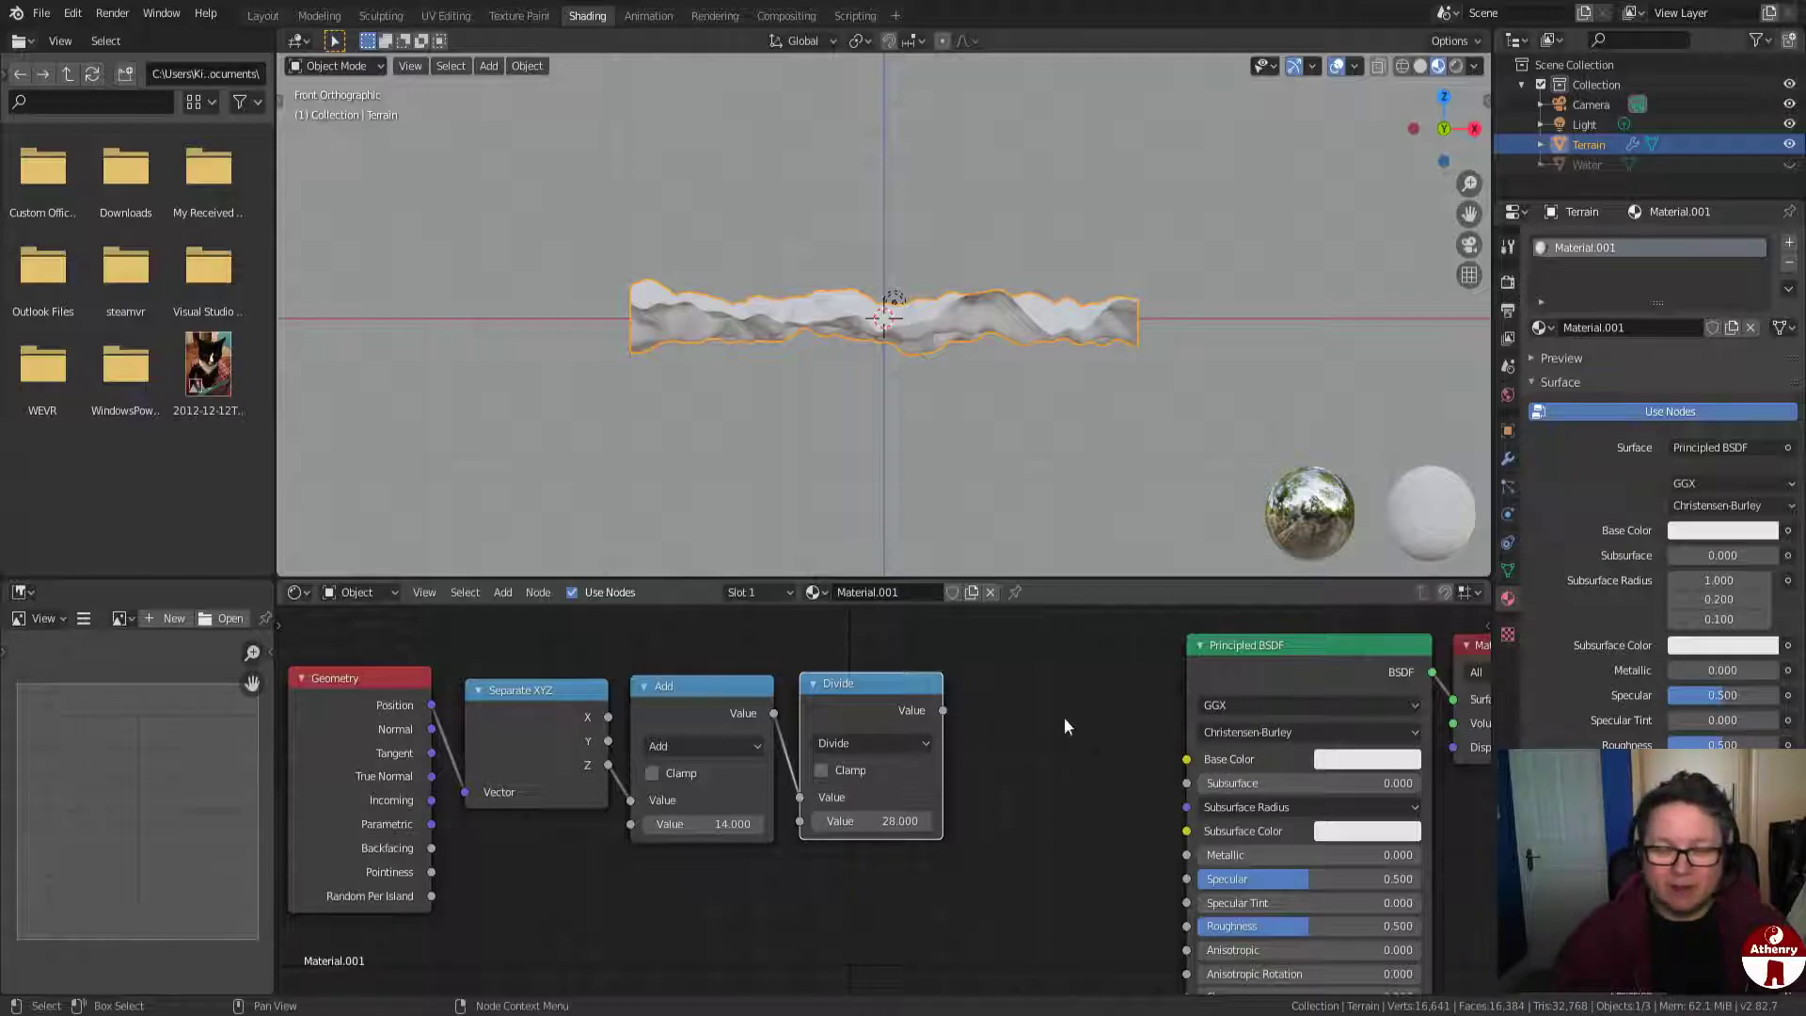
Add a ColorRamp node between the Divide node and the Principled BSDF.
key("Home")
middle_click_drag(973, 428, 970, 482)
scroll(1198, 653, "down", 2)
scroll(960, 753, "up", 1)
left_click(506, 593)
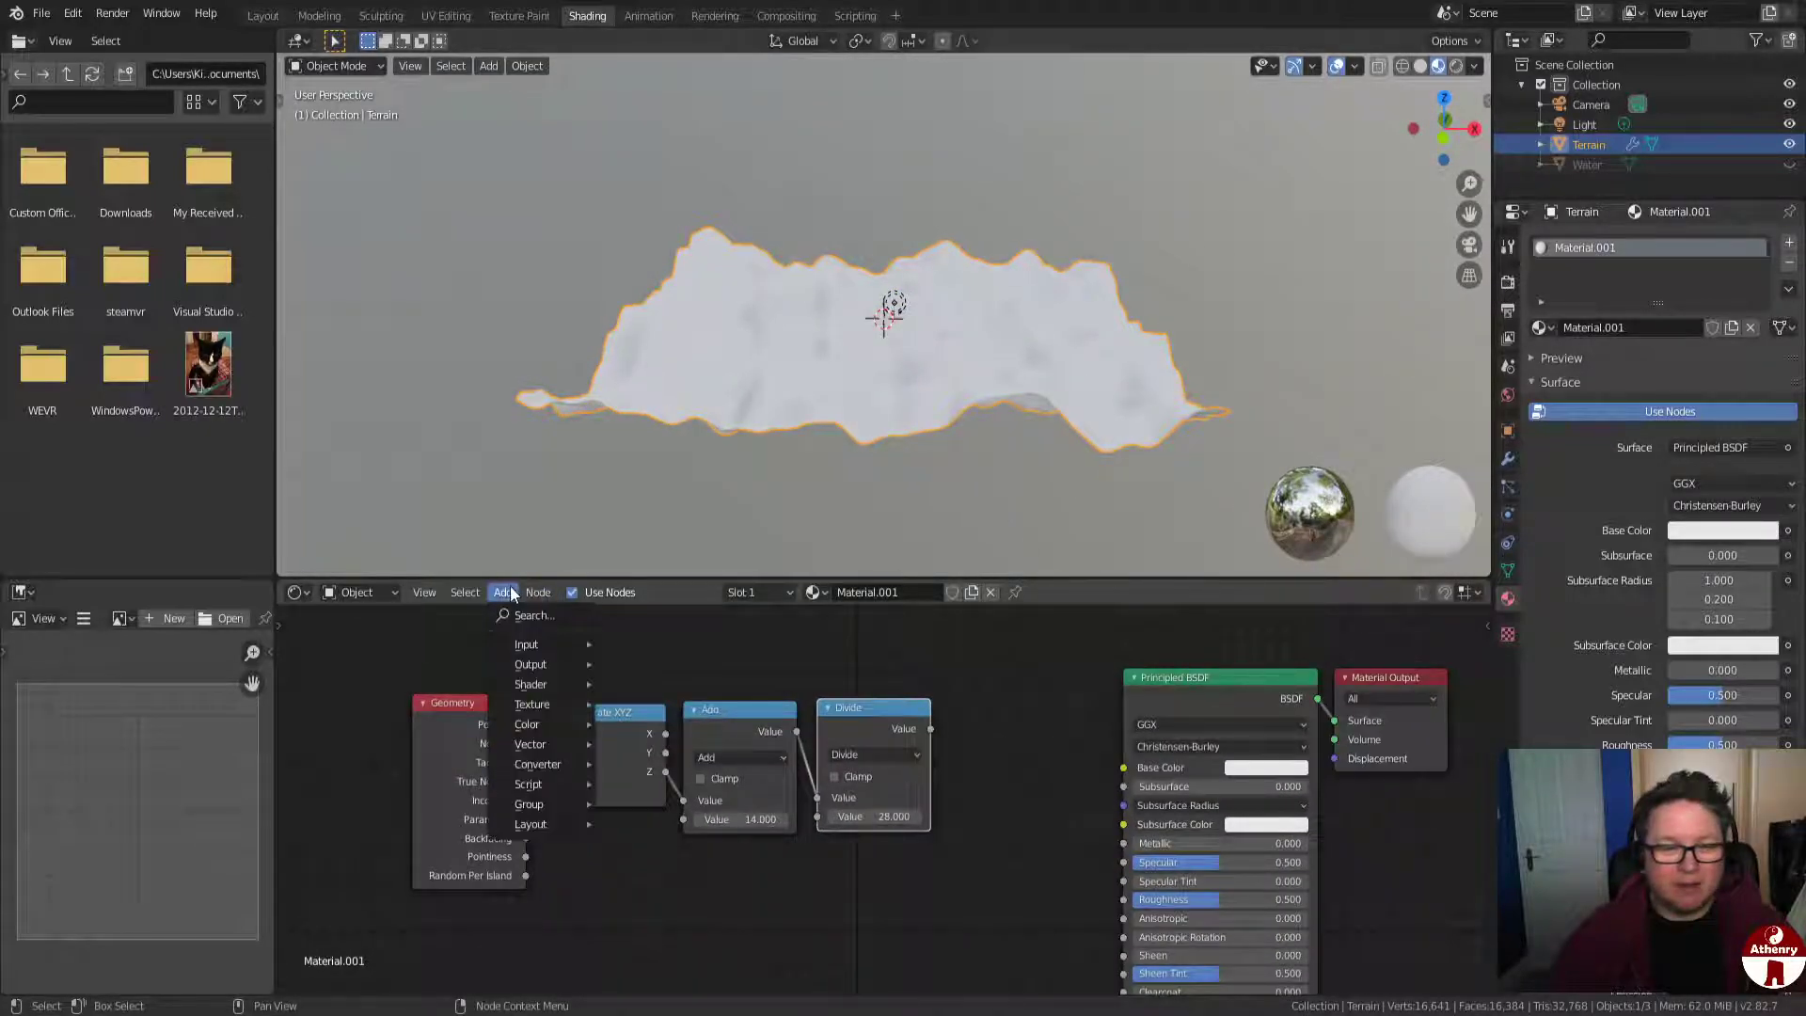
mouse_move(525, 644)
left_click(524, 616)
type("col")
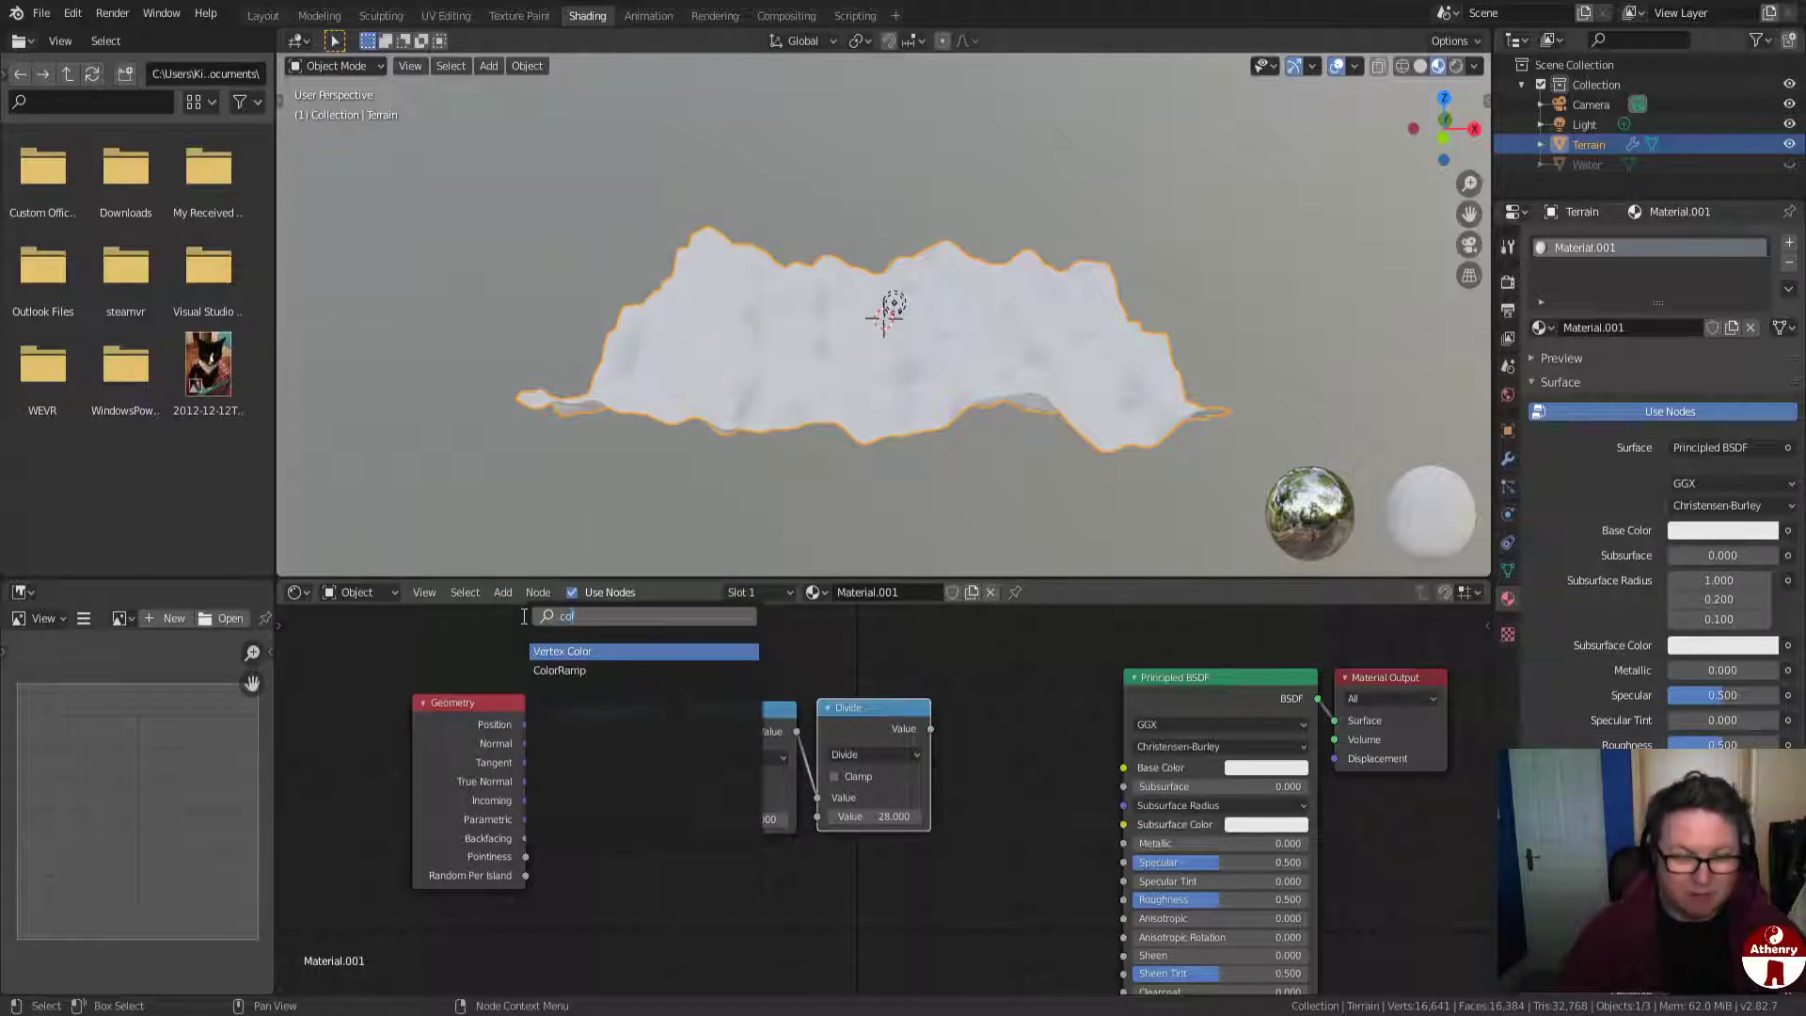
key("Down")
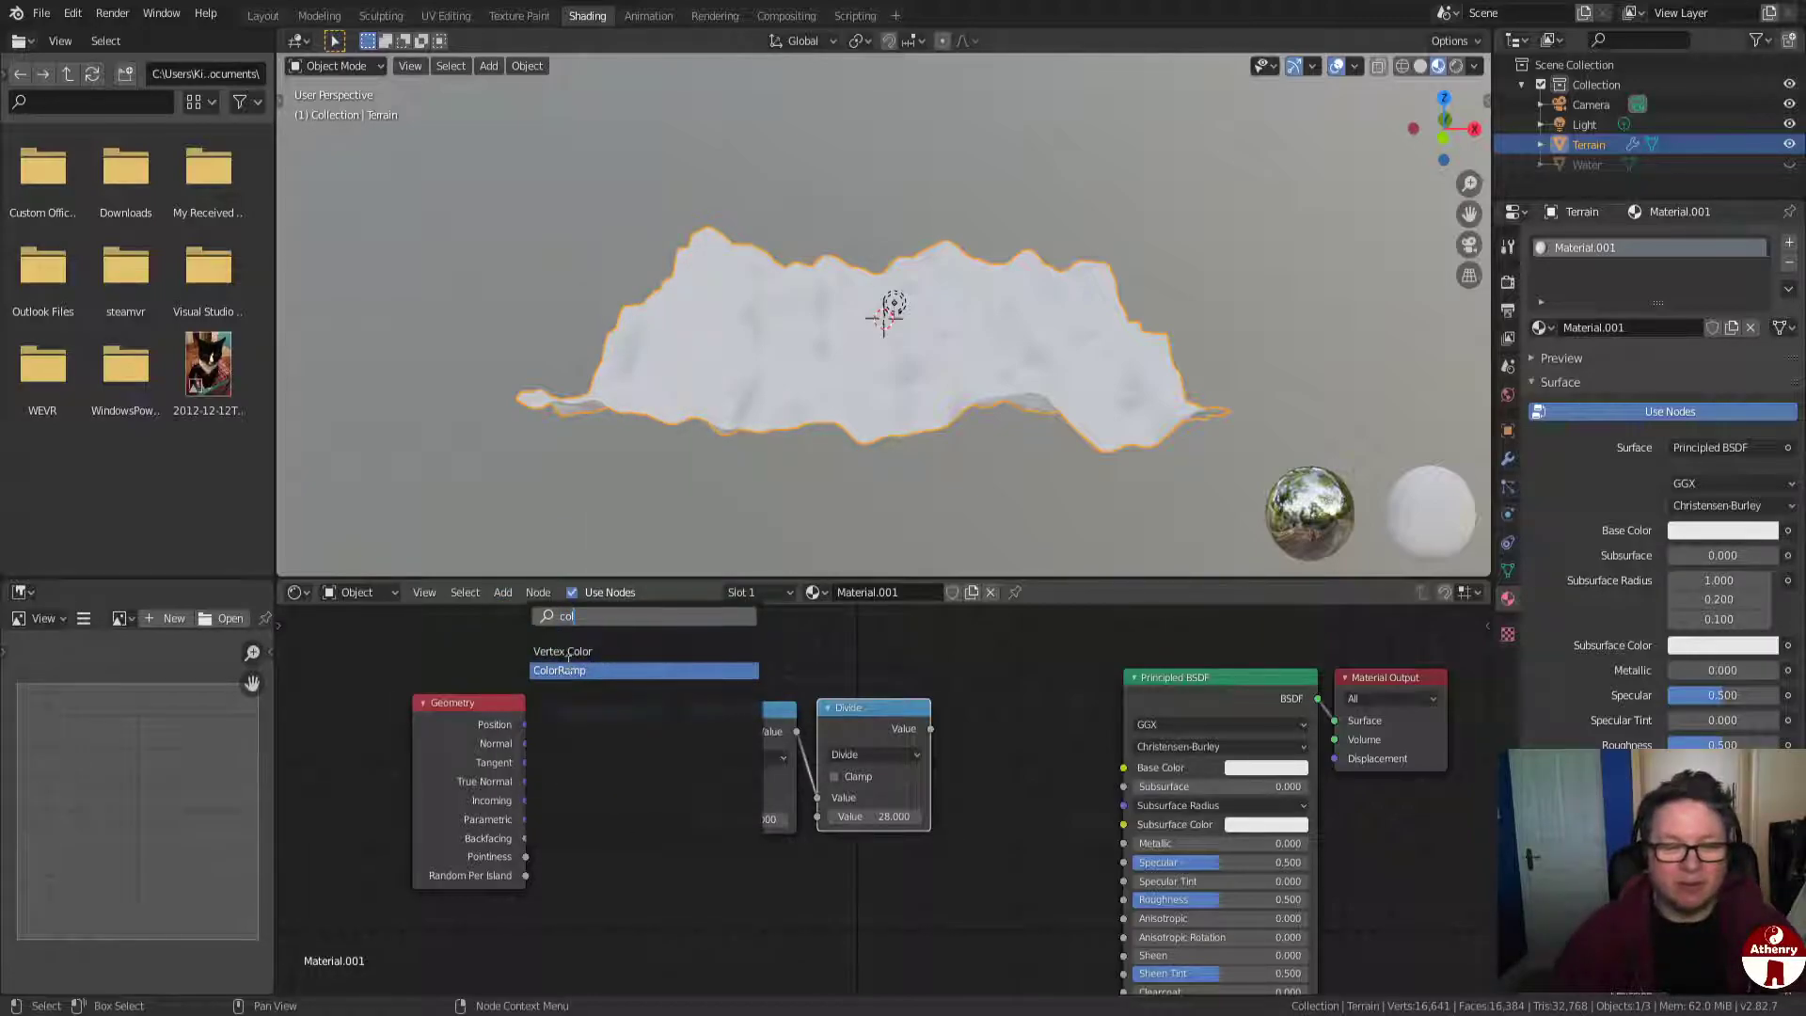
key("Return")
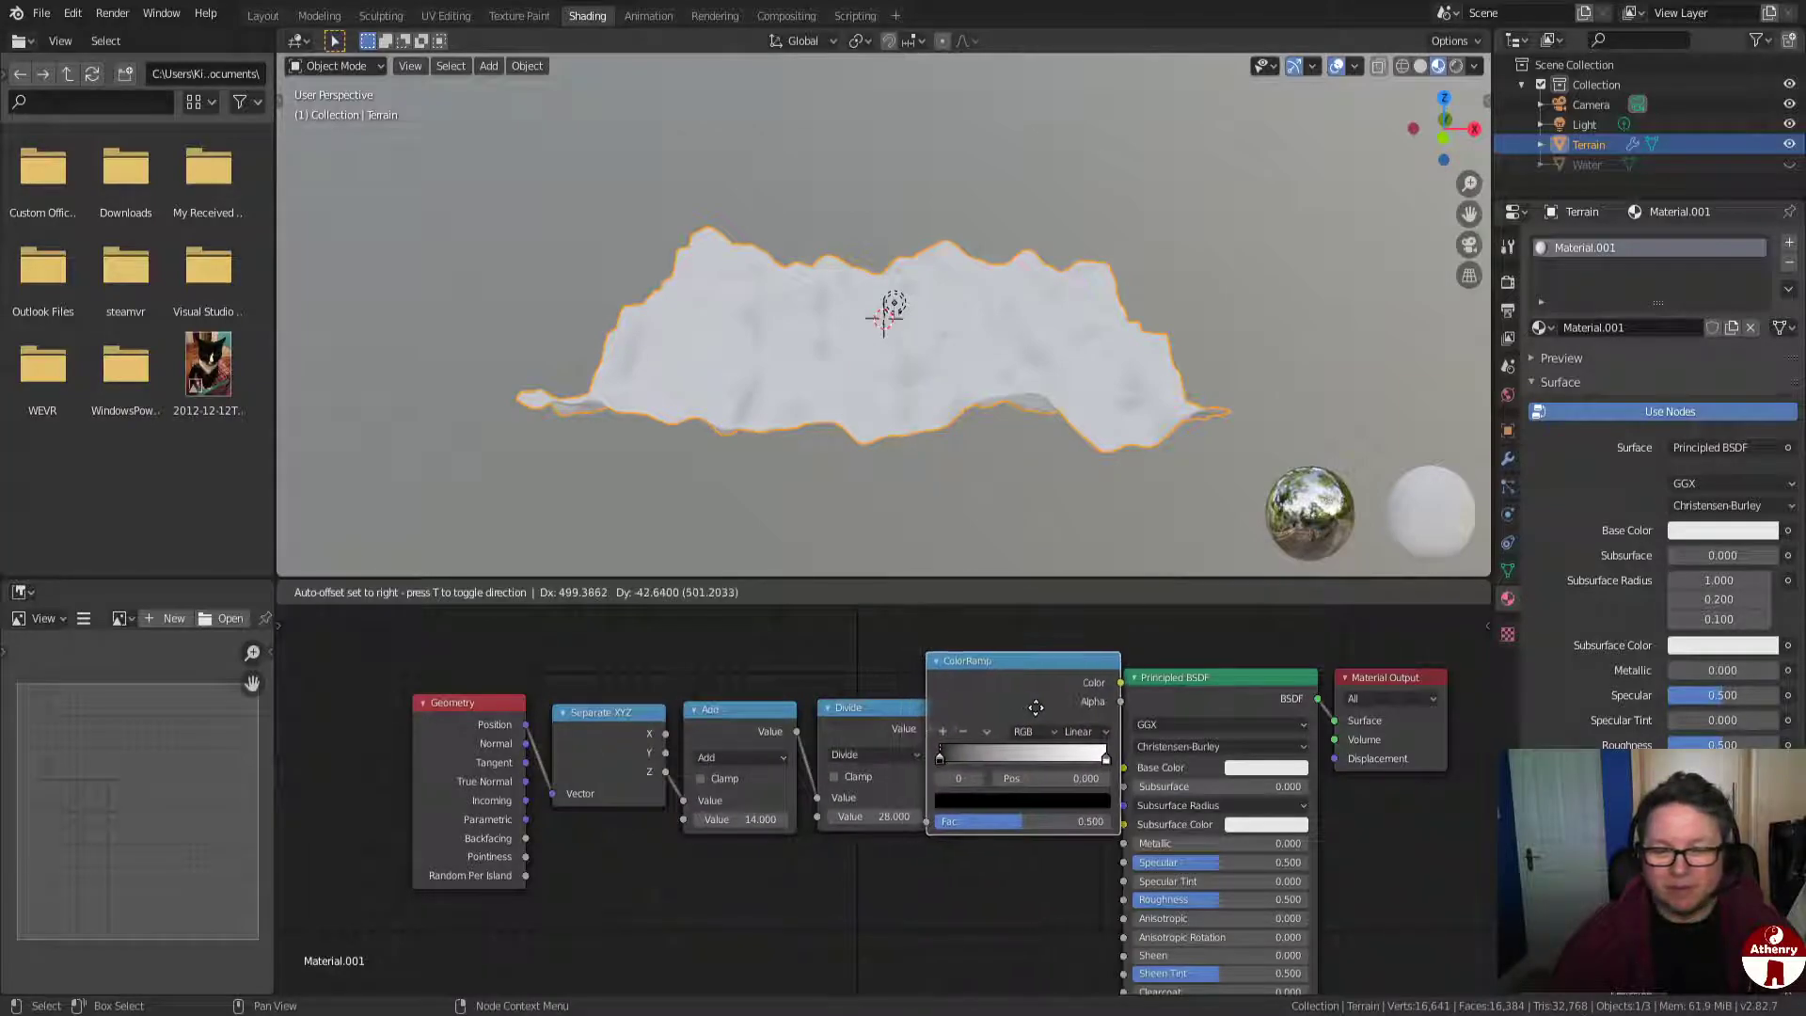
left_click(1036, 708)
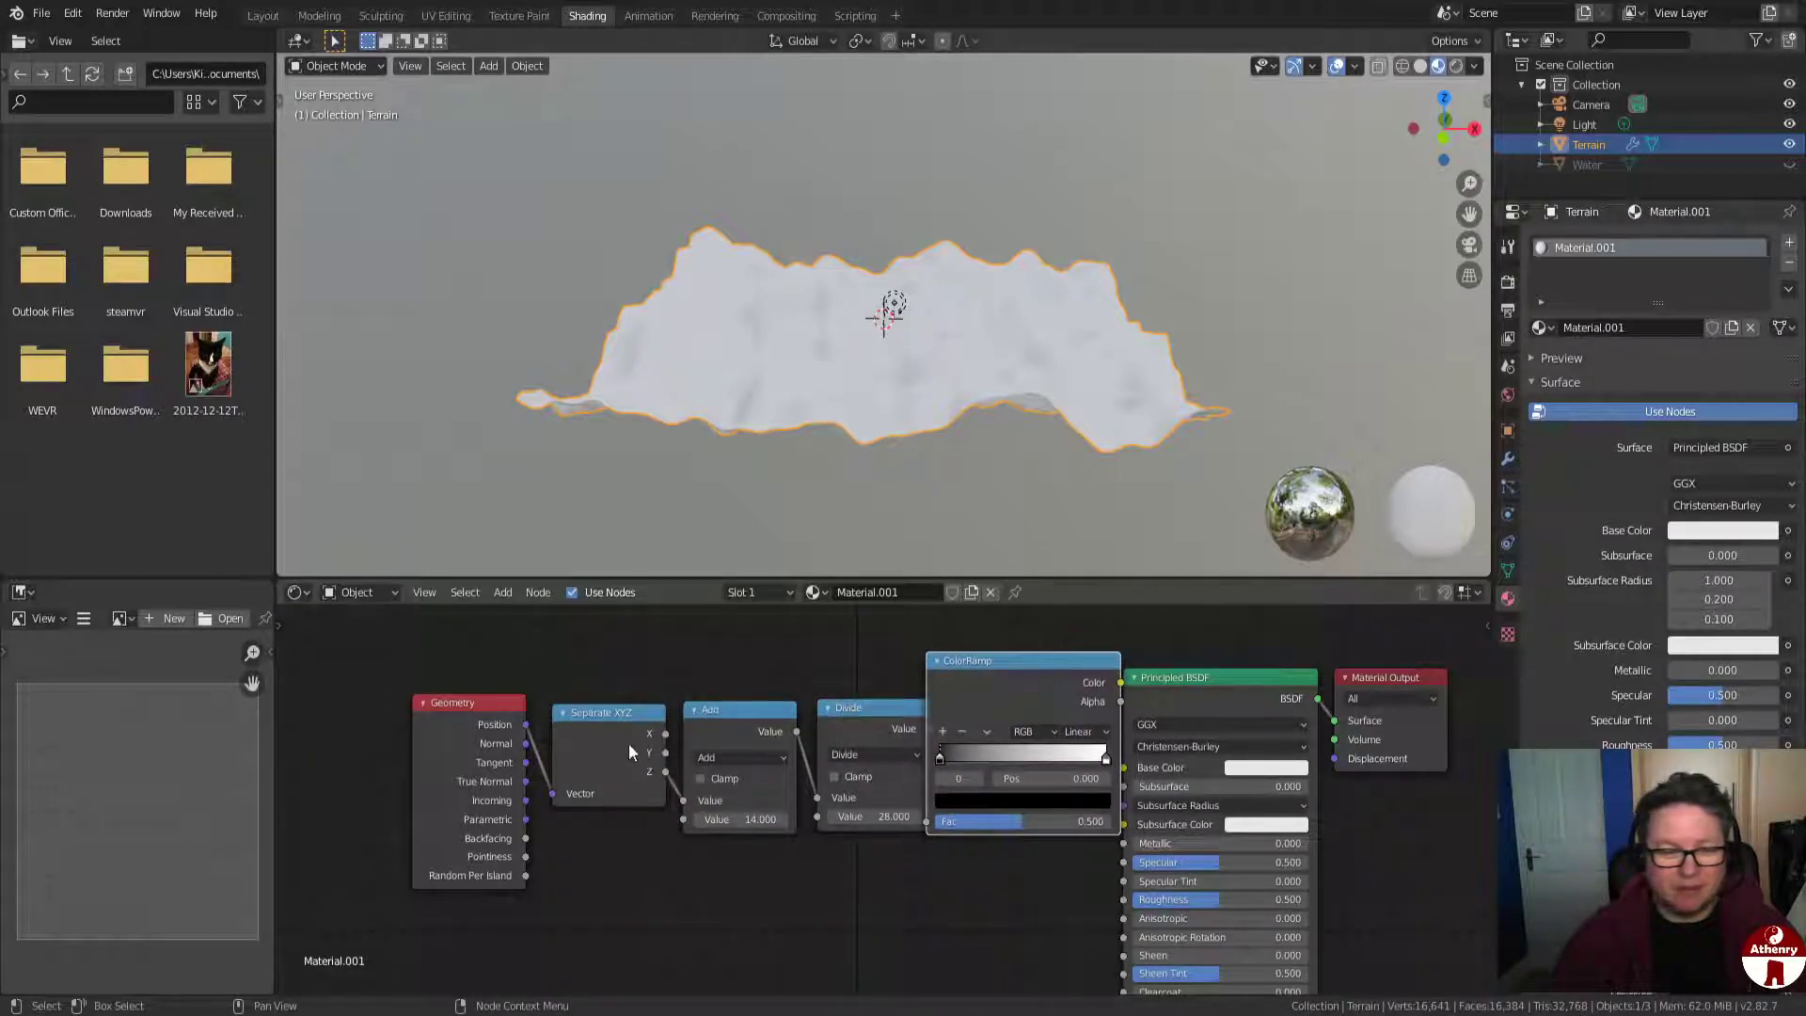
Space out the ColorRamp and its following nodes, and link Divide's Value to Fac and the ramp's Color to the Principled BSDF's Base Color.
key("g")
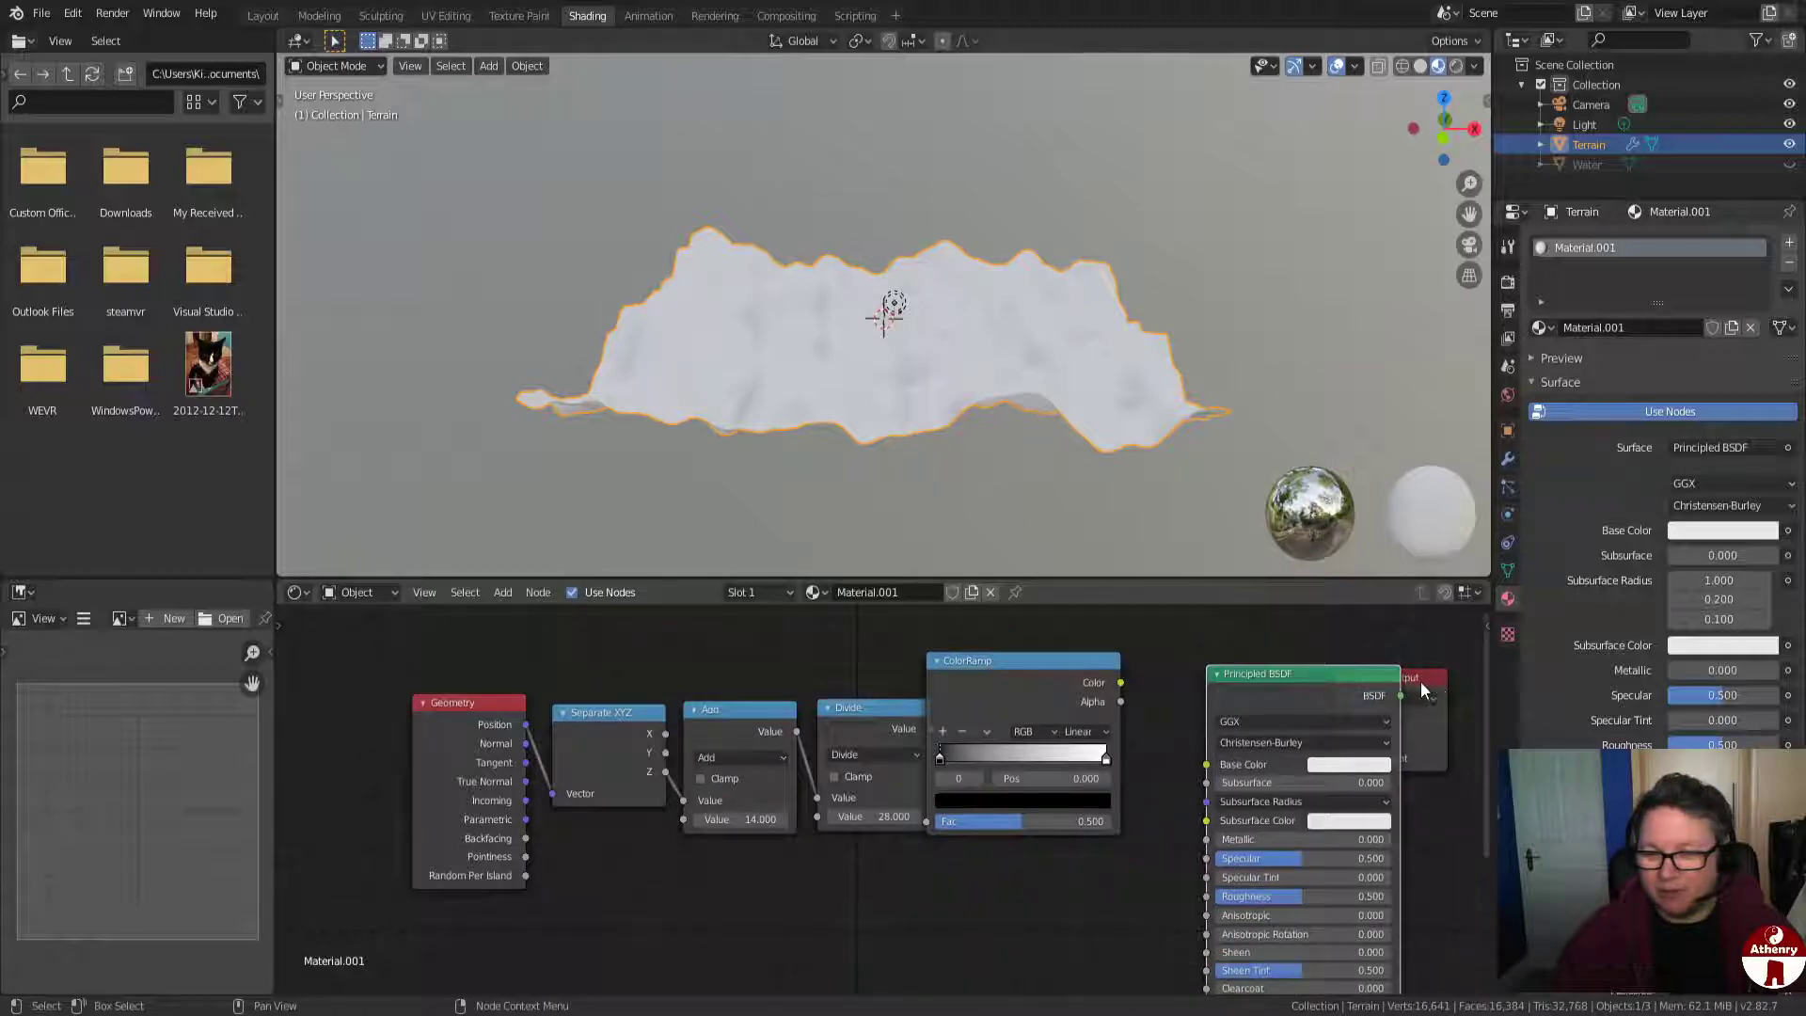
left_click(296, 677)
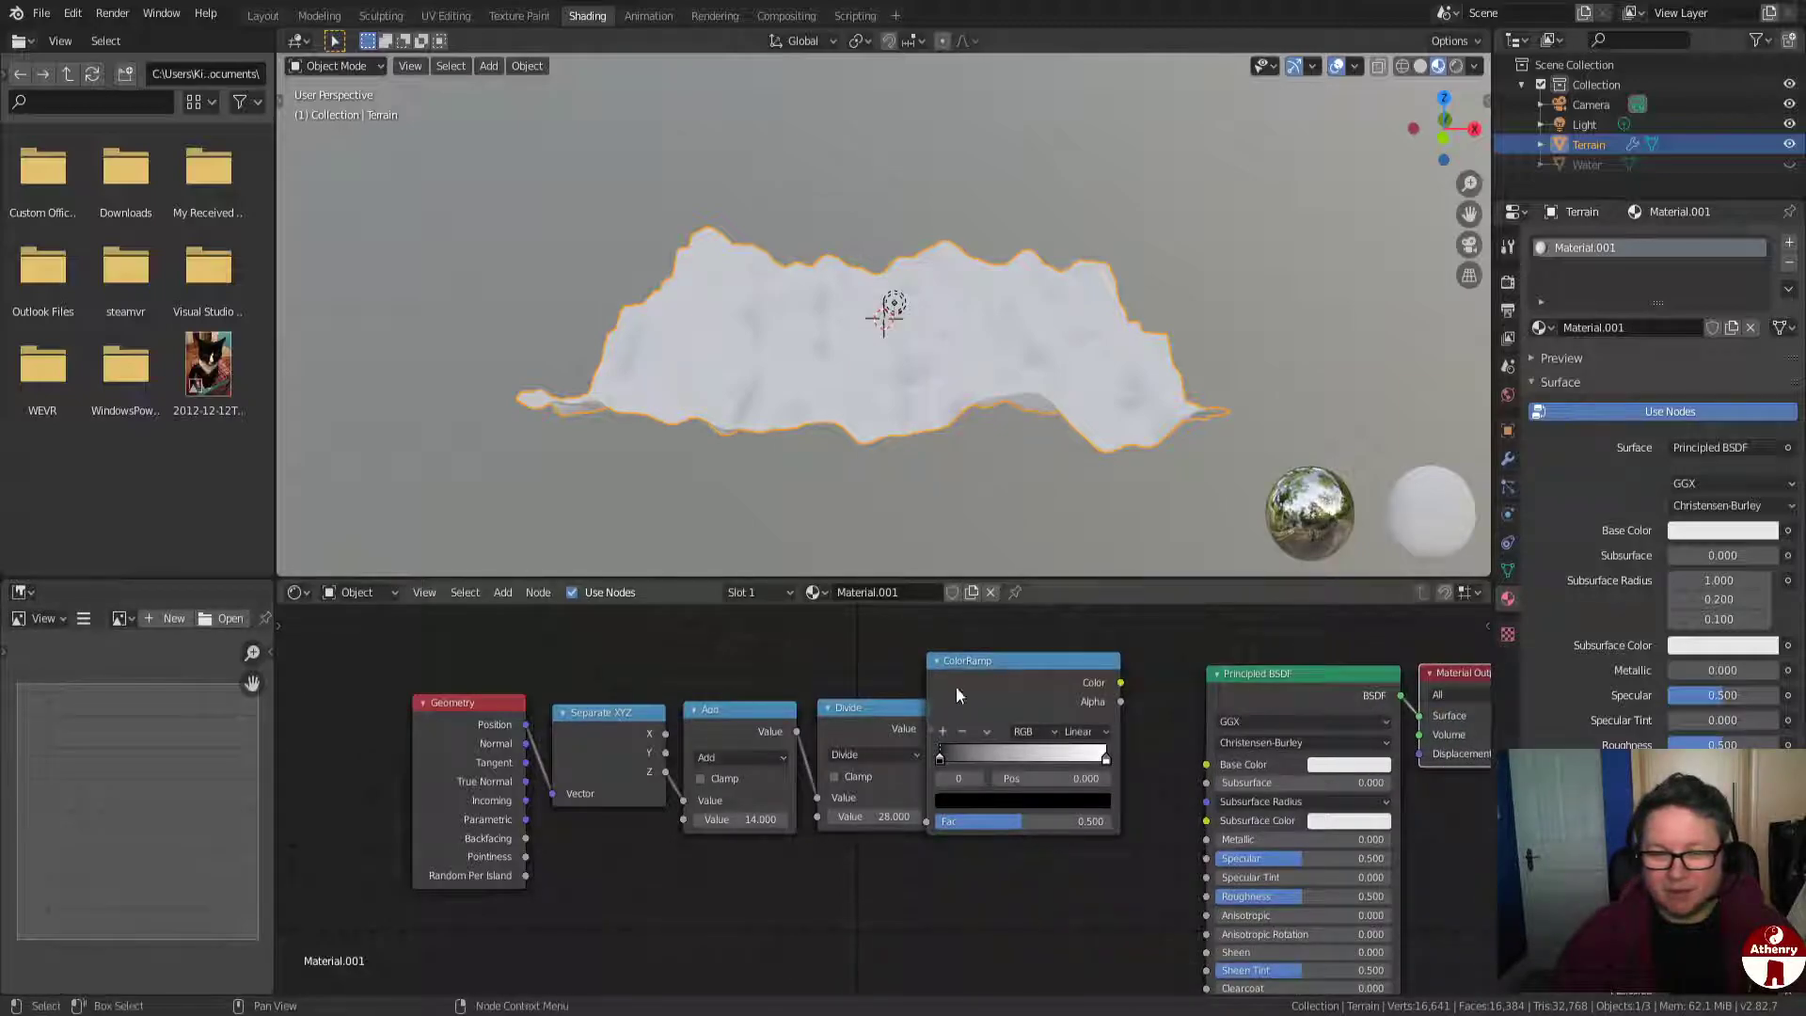
key("g")
left_click(918, 747)
left_click_drag(932, 730, 962, 833)
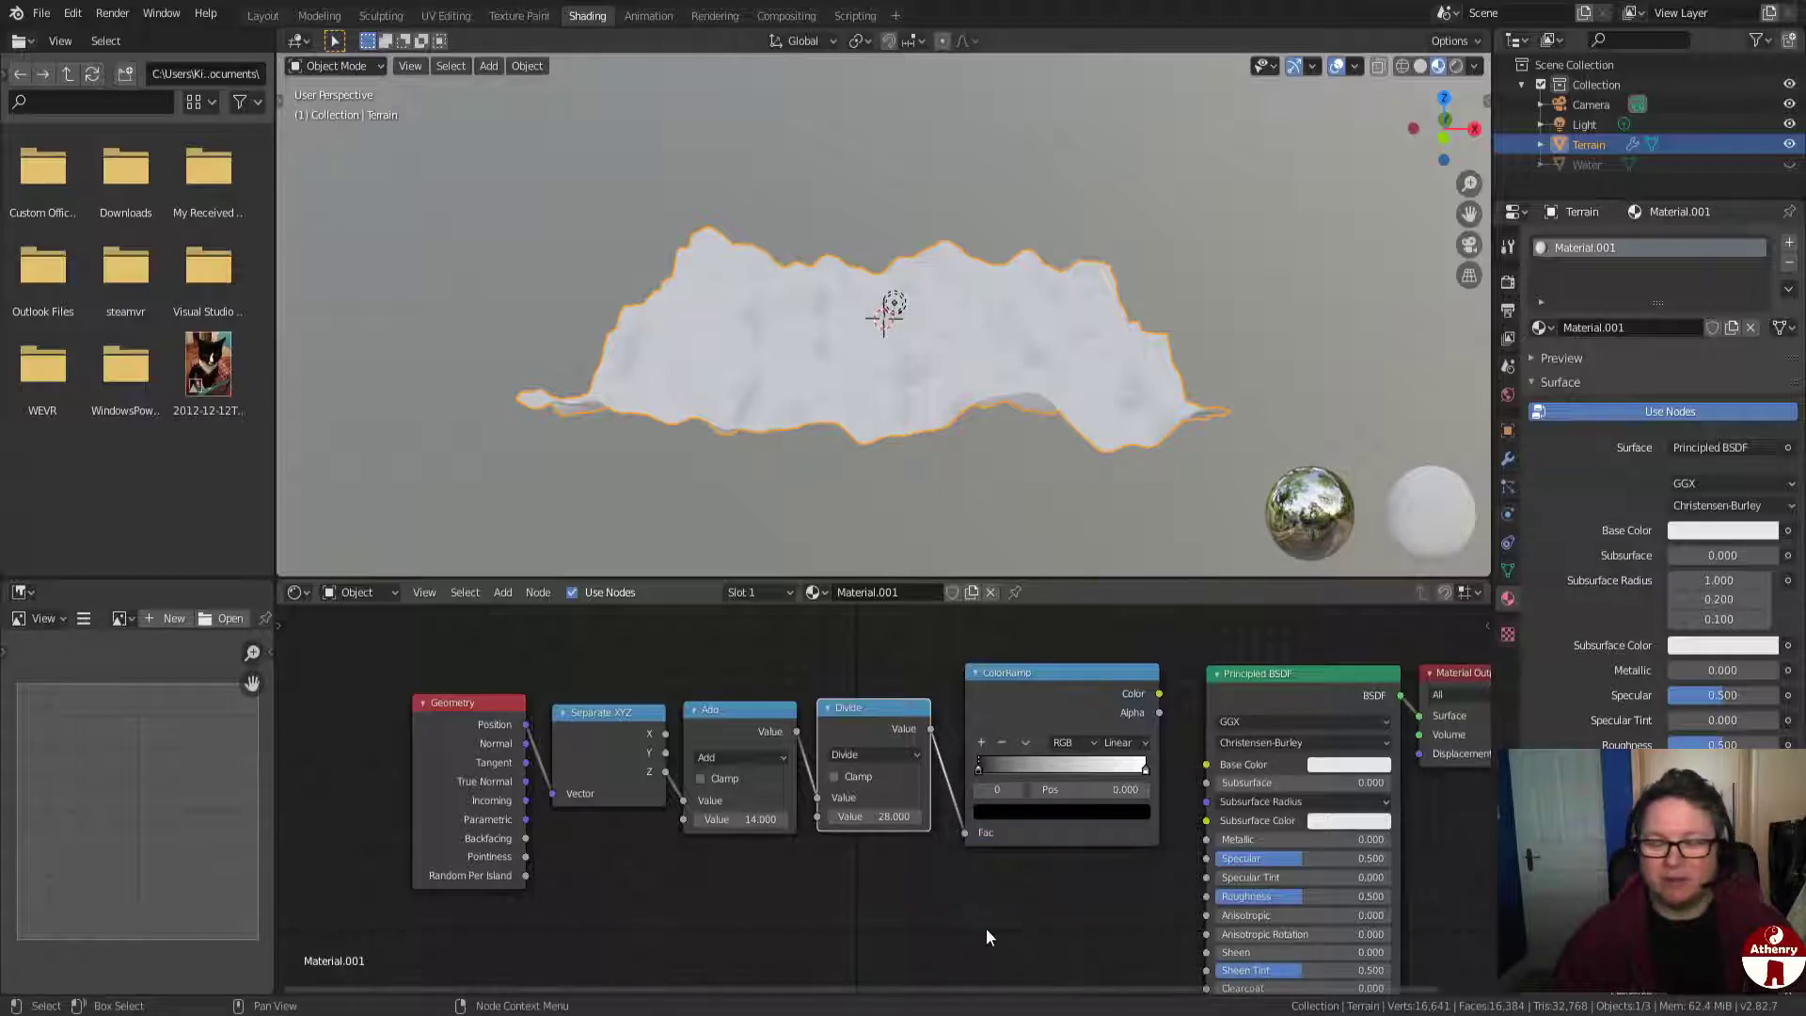
left_click_drag(1162, 698, 1207, 766)
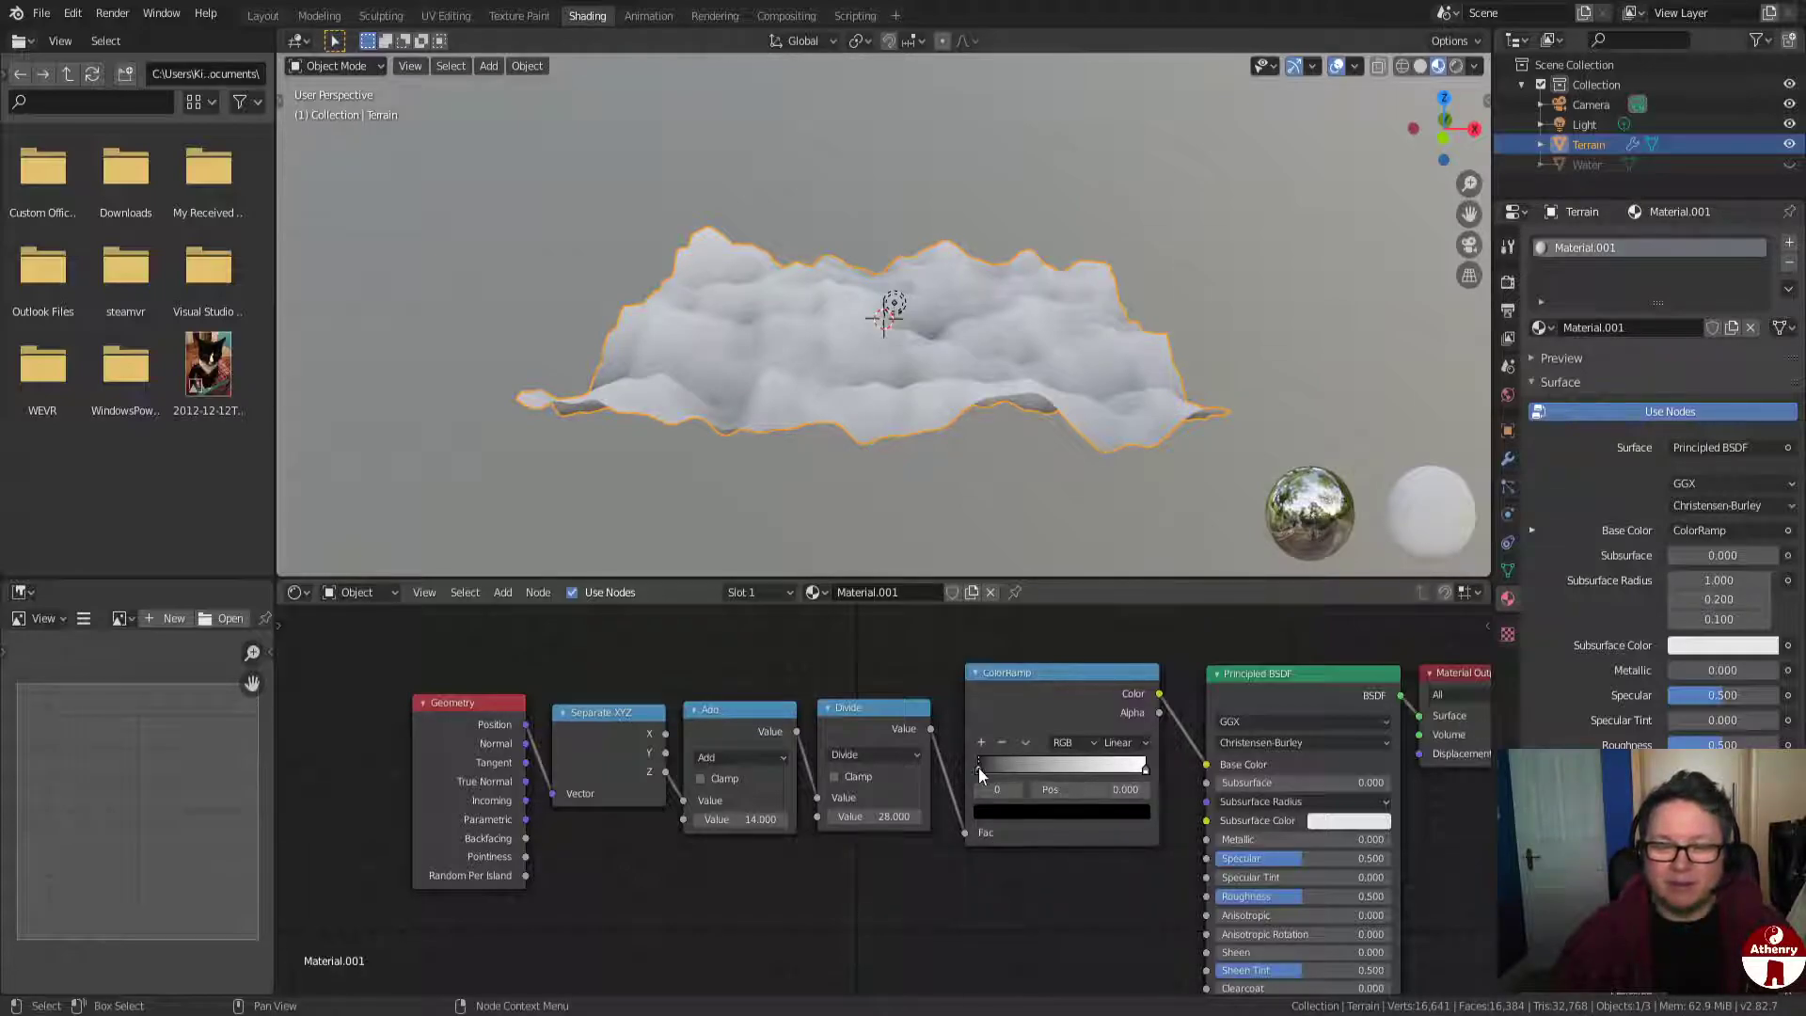
Add a middle colour stop at position 0.500 to the ColorRamp and make it sandy yellow with hue 0.142, saturation 0.511 and value 0.735.
scroll(979, 771, "up", 2)
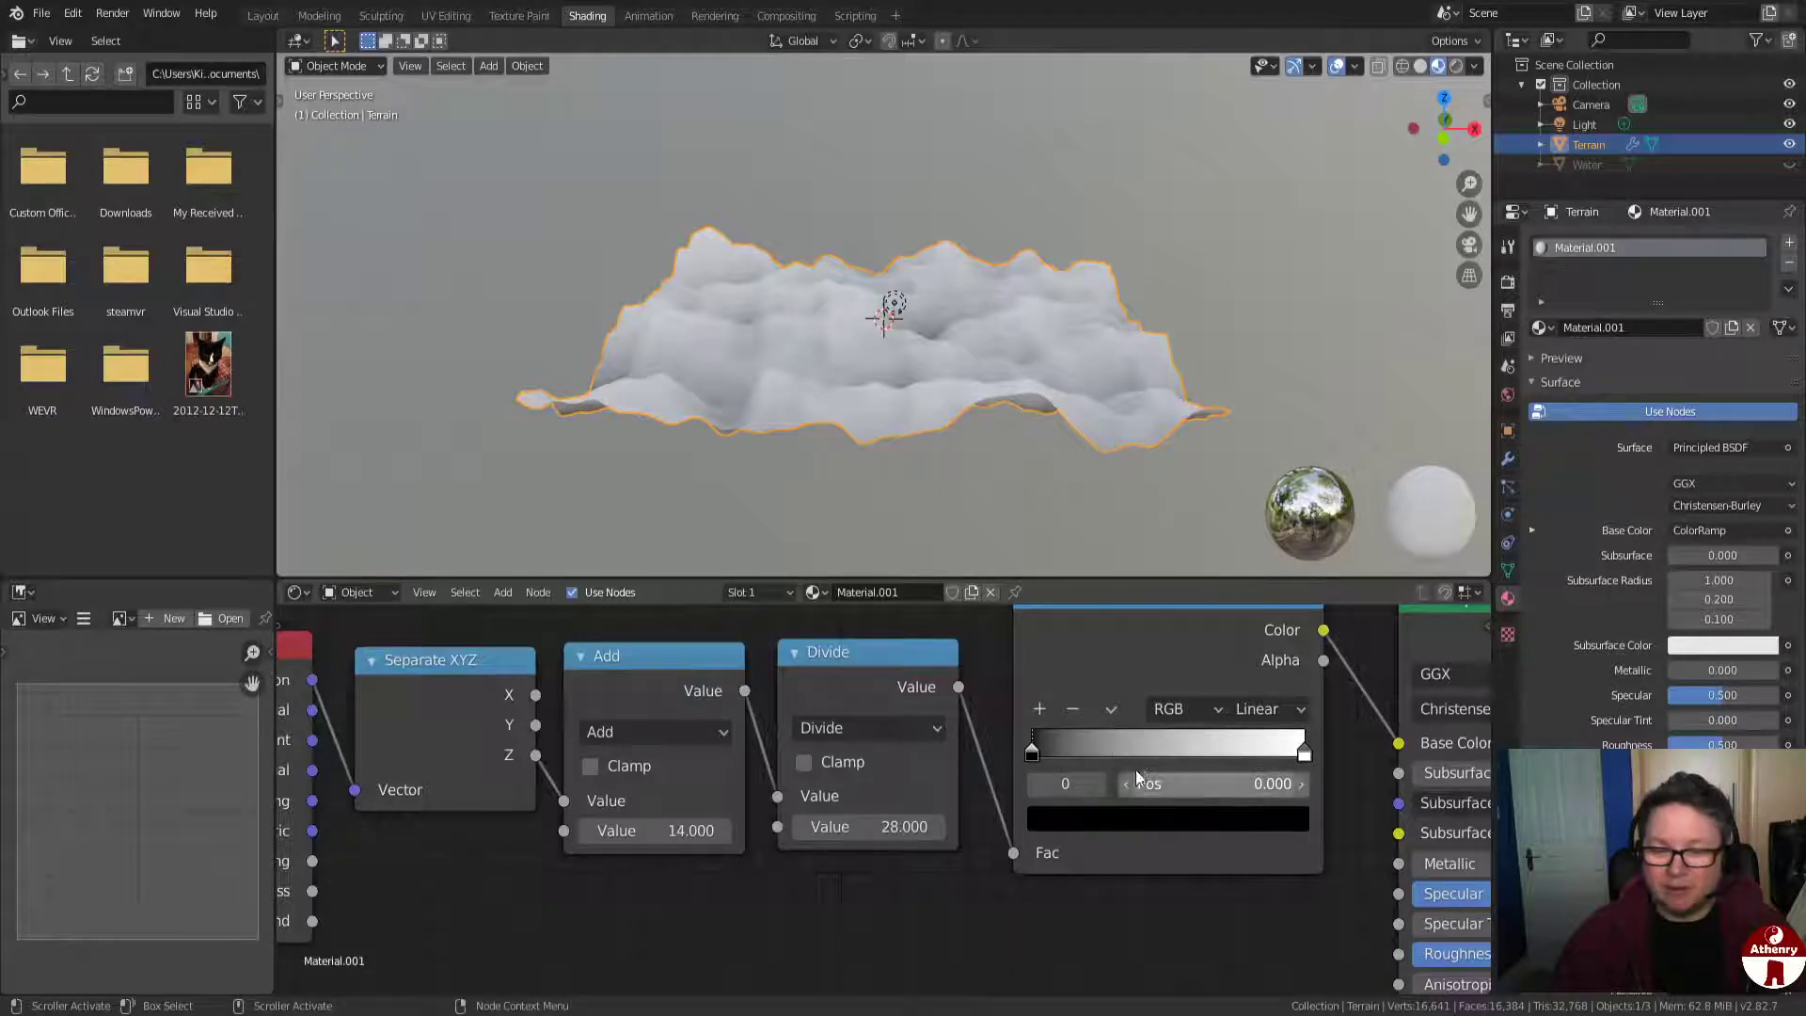
middle_click_drag(873, 425, 1174, 369)
scroll(927, 414, "down", 3)
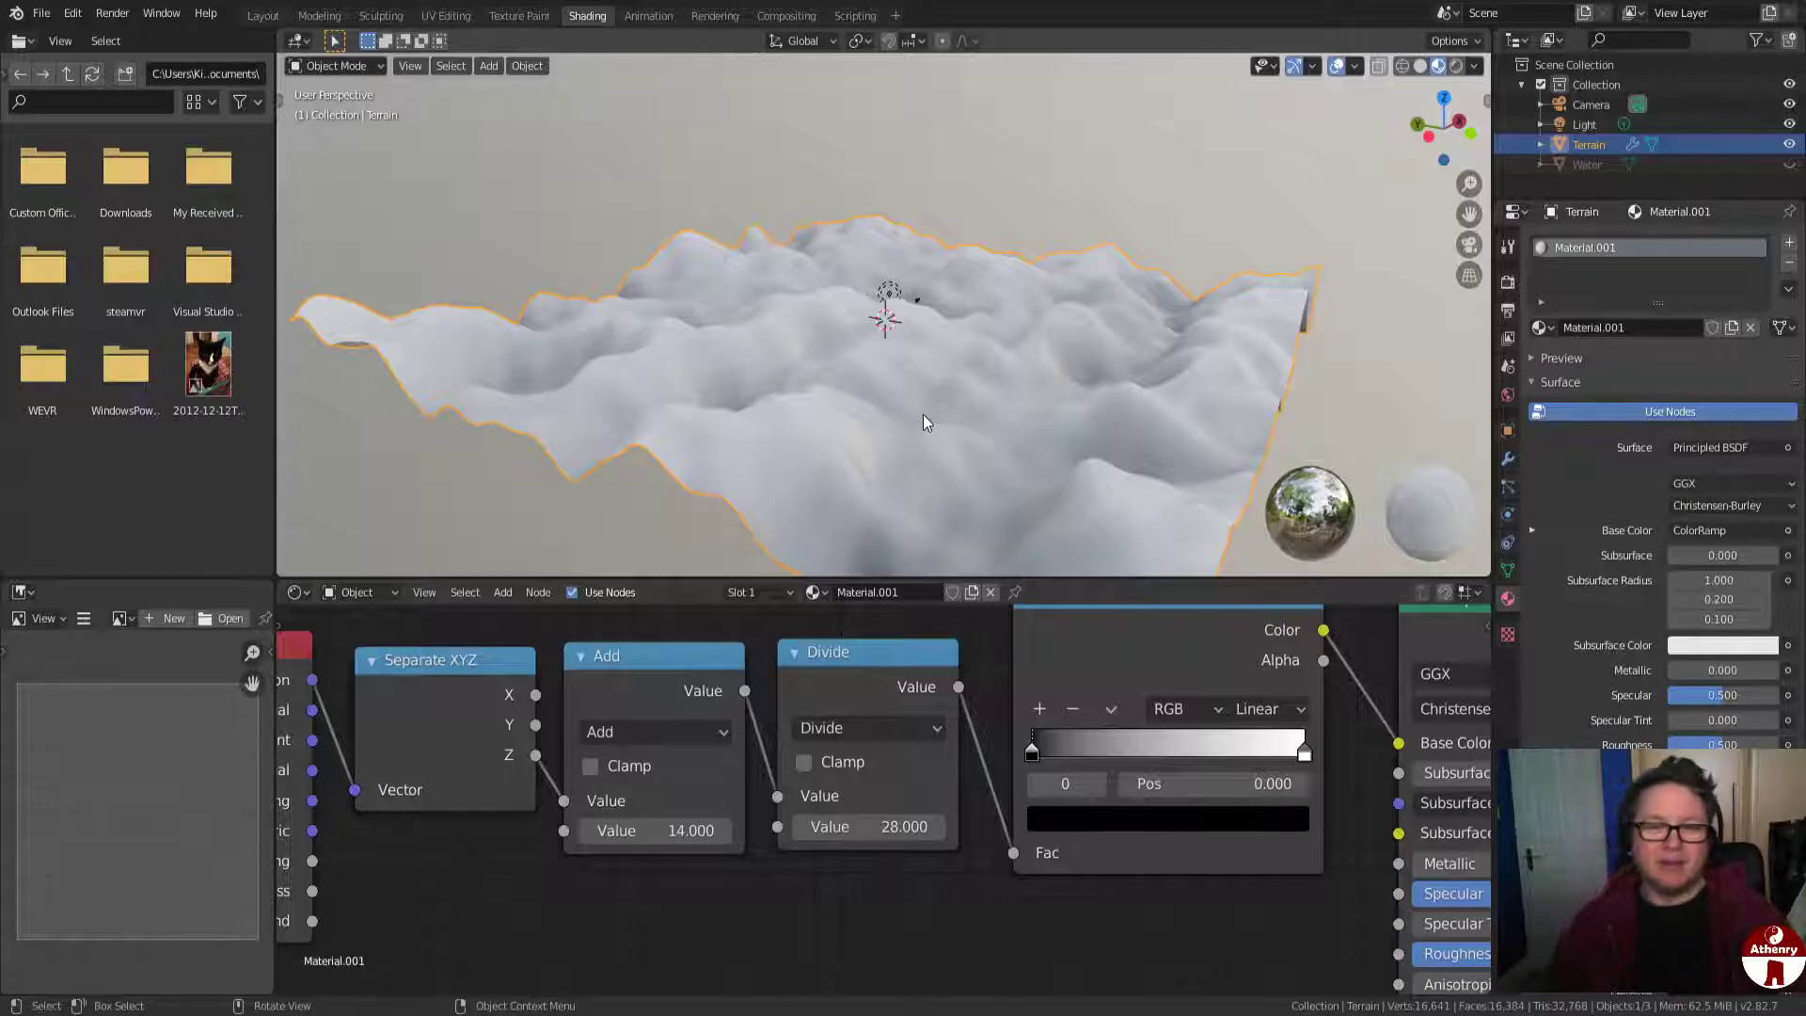
middle_click_drag(873, 370, 1013, 489)
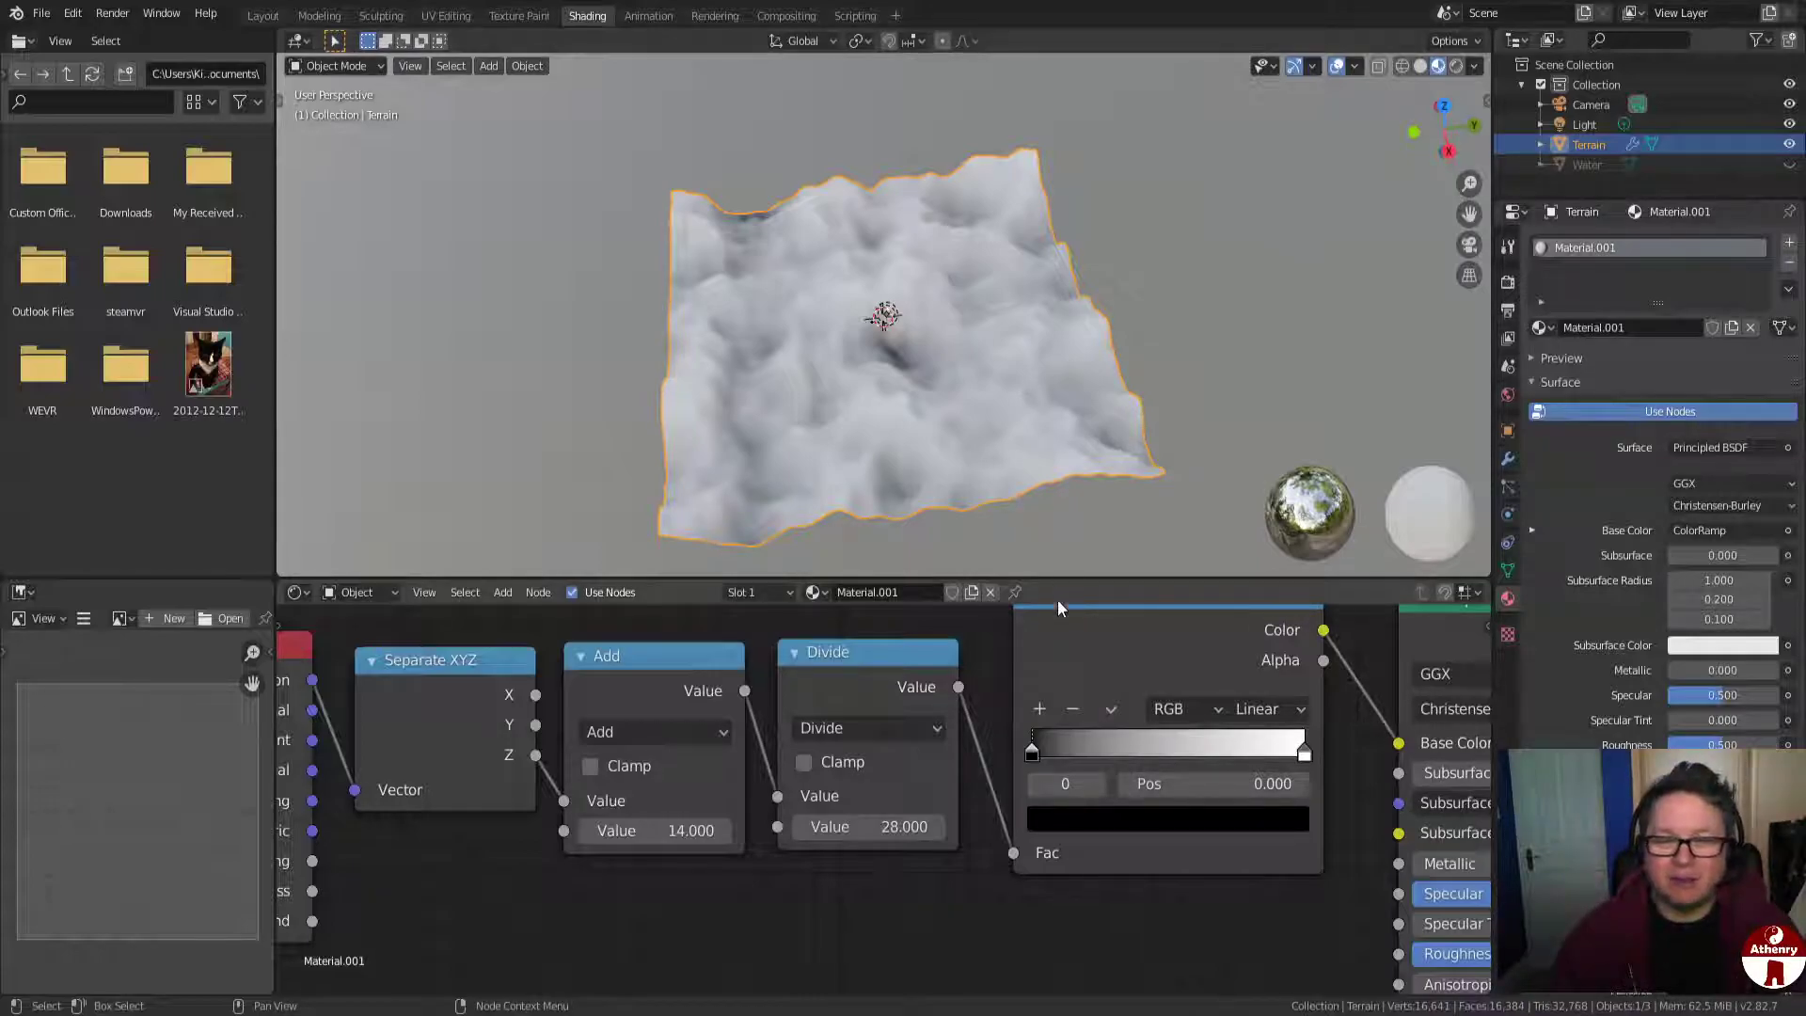
left_click(1041, 711)
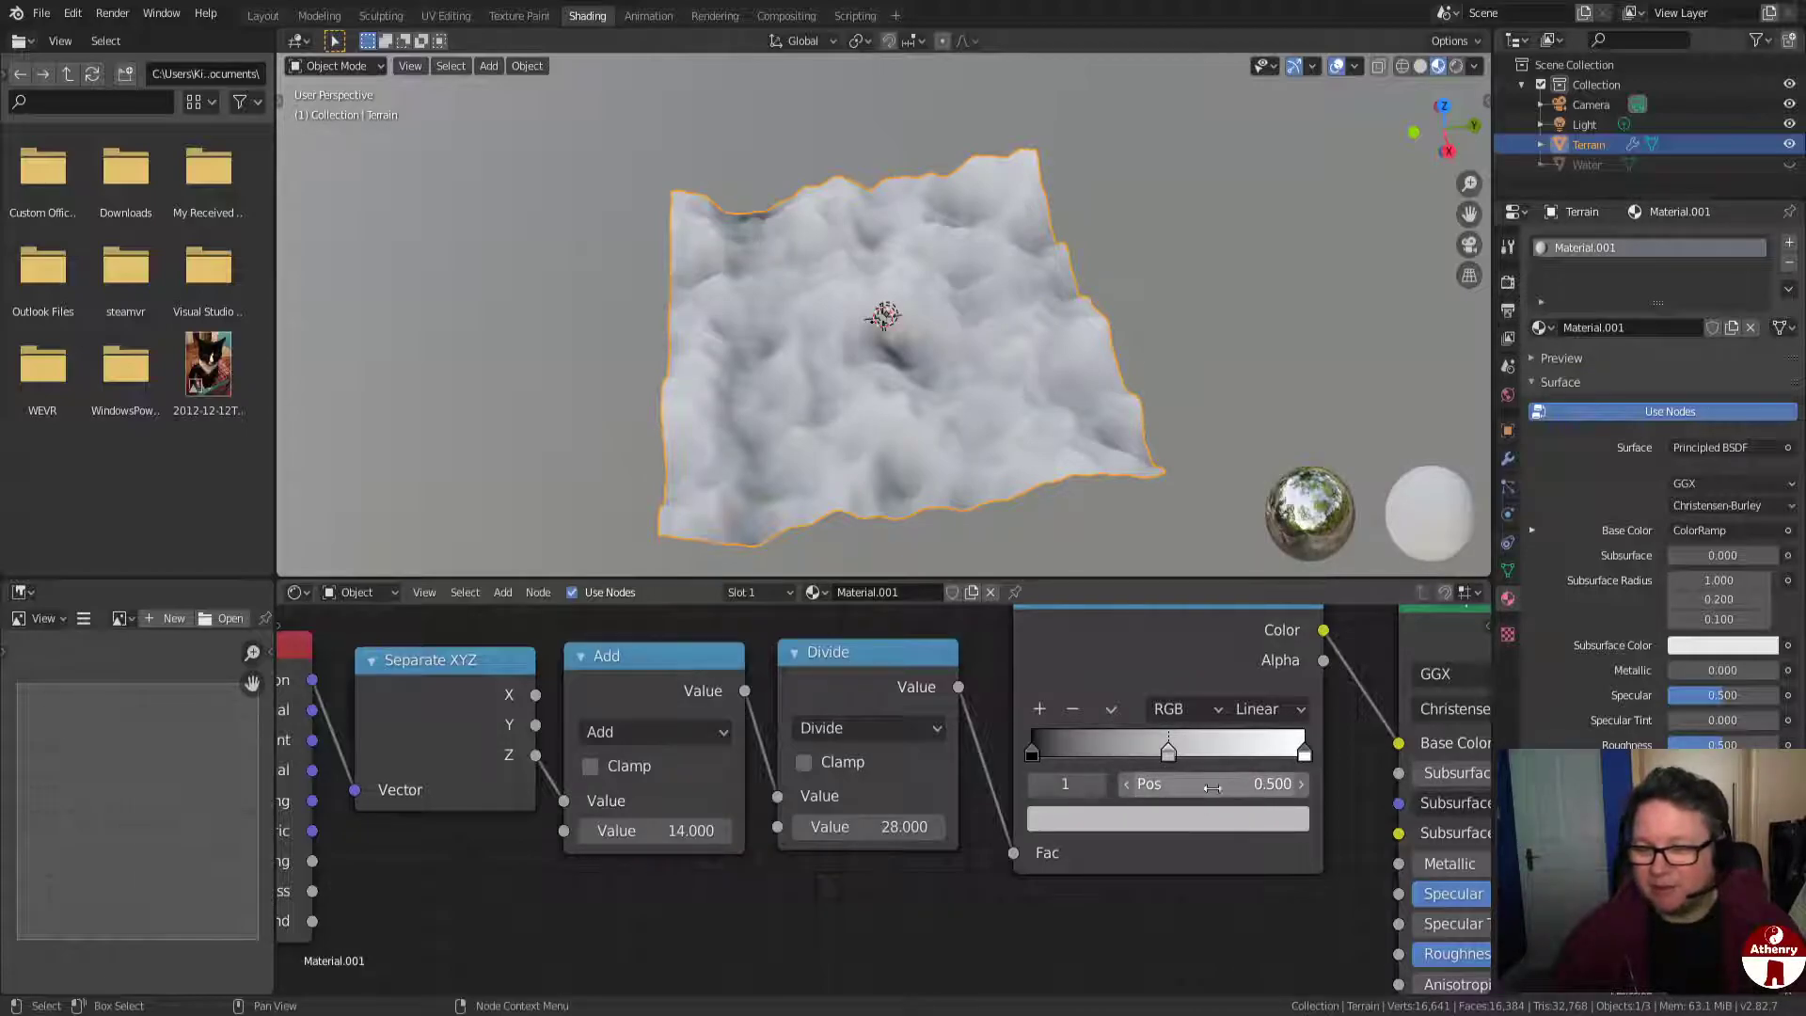
left_click(1120, 820)
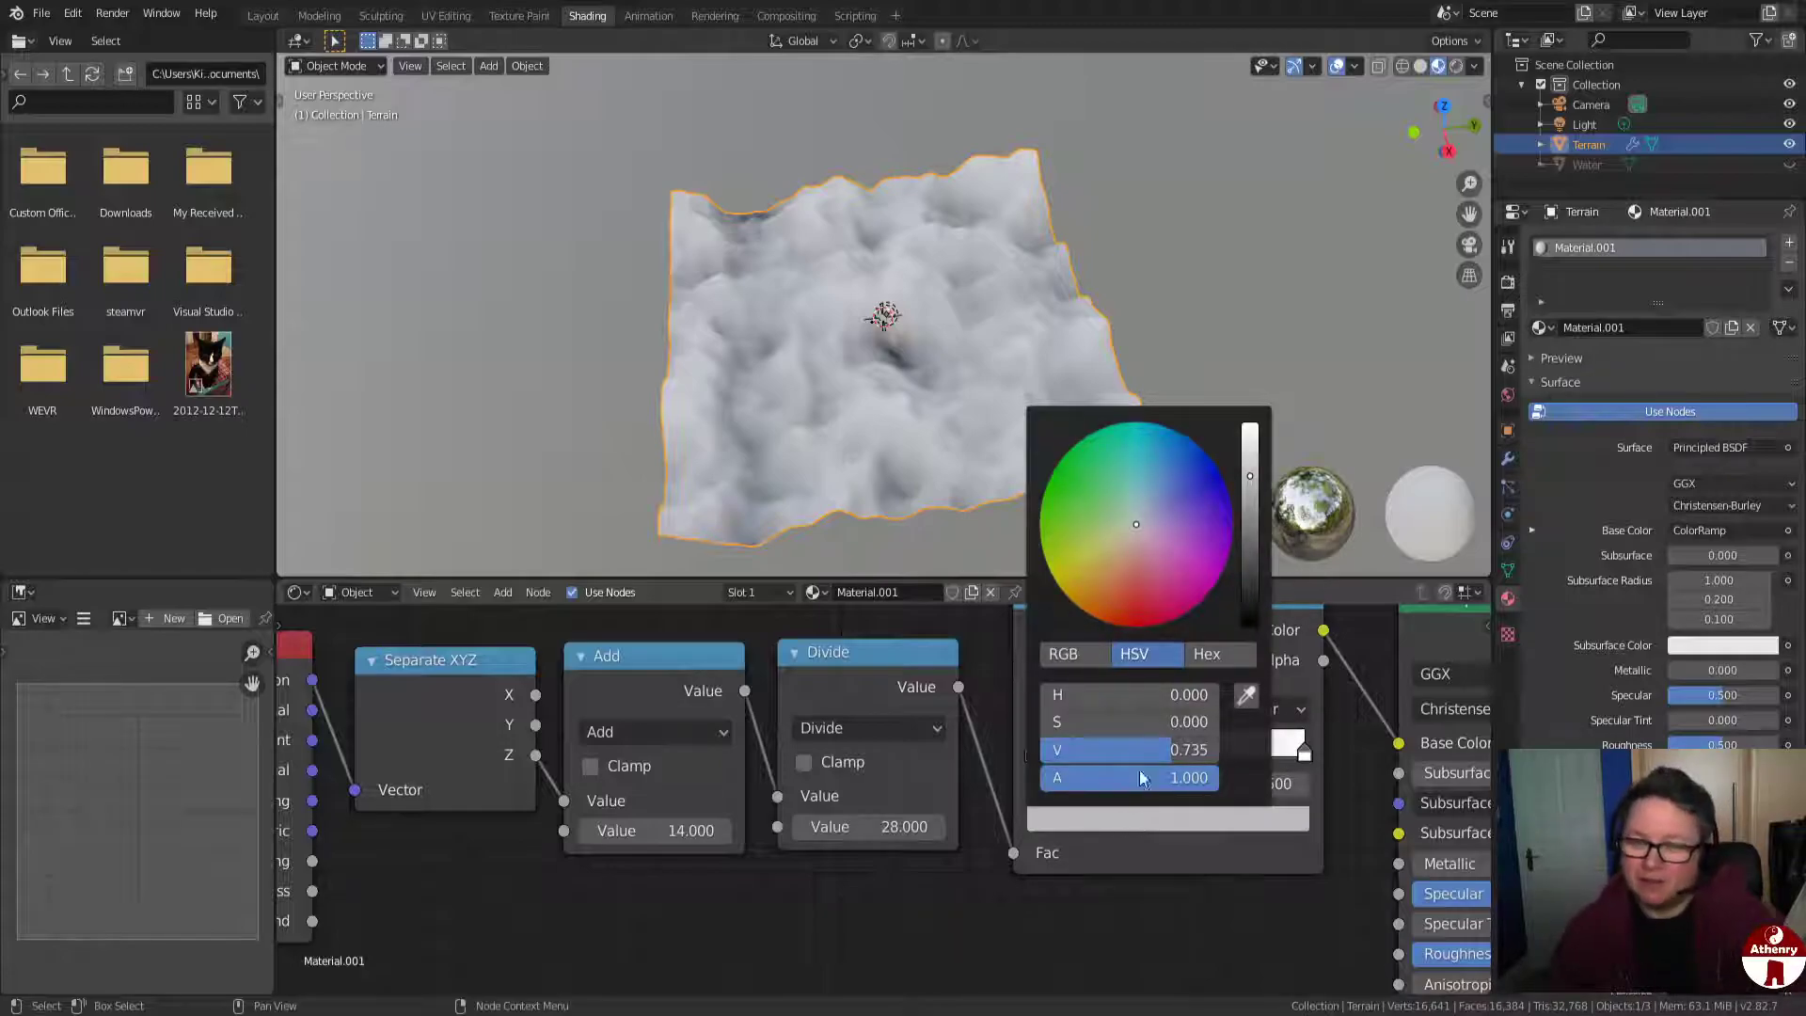
left_click_drag(1121, 536, 1098, 557)
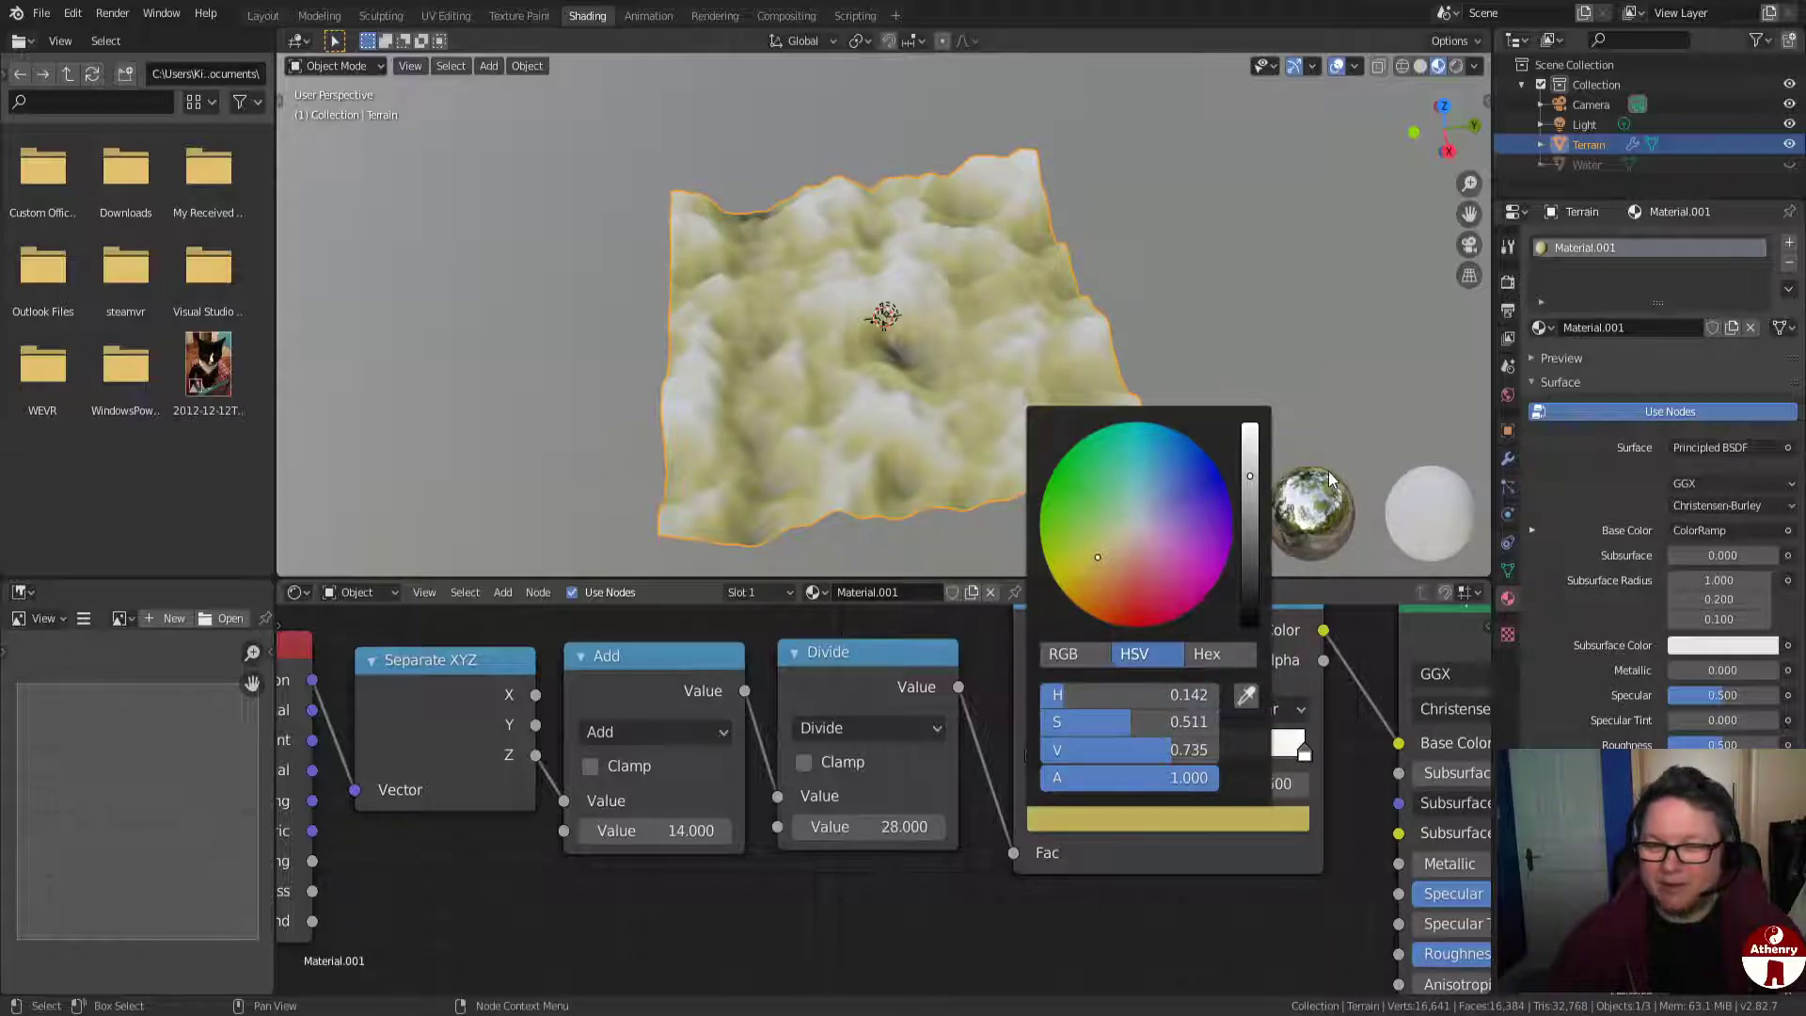
Examine the coloured terrain up close, showing and hiding the Water plane to compare the waterline with the sandy band.
scroll(963, 457, "up", 2)
scroll(965, 461, "down", 2)
middle_click_drag(974, 470, 933, 443)
scroll(967, 411, "up", 5)
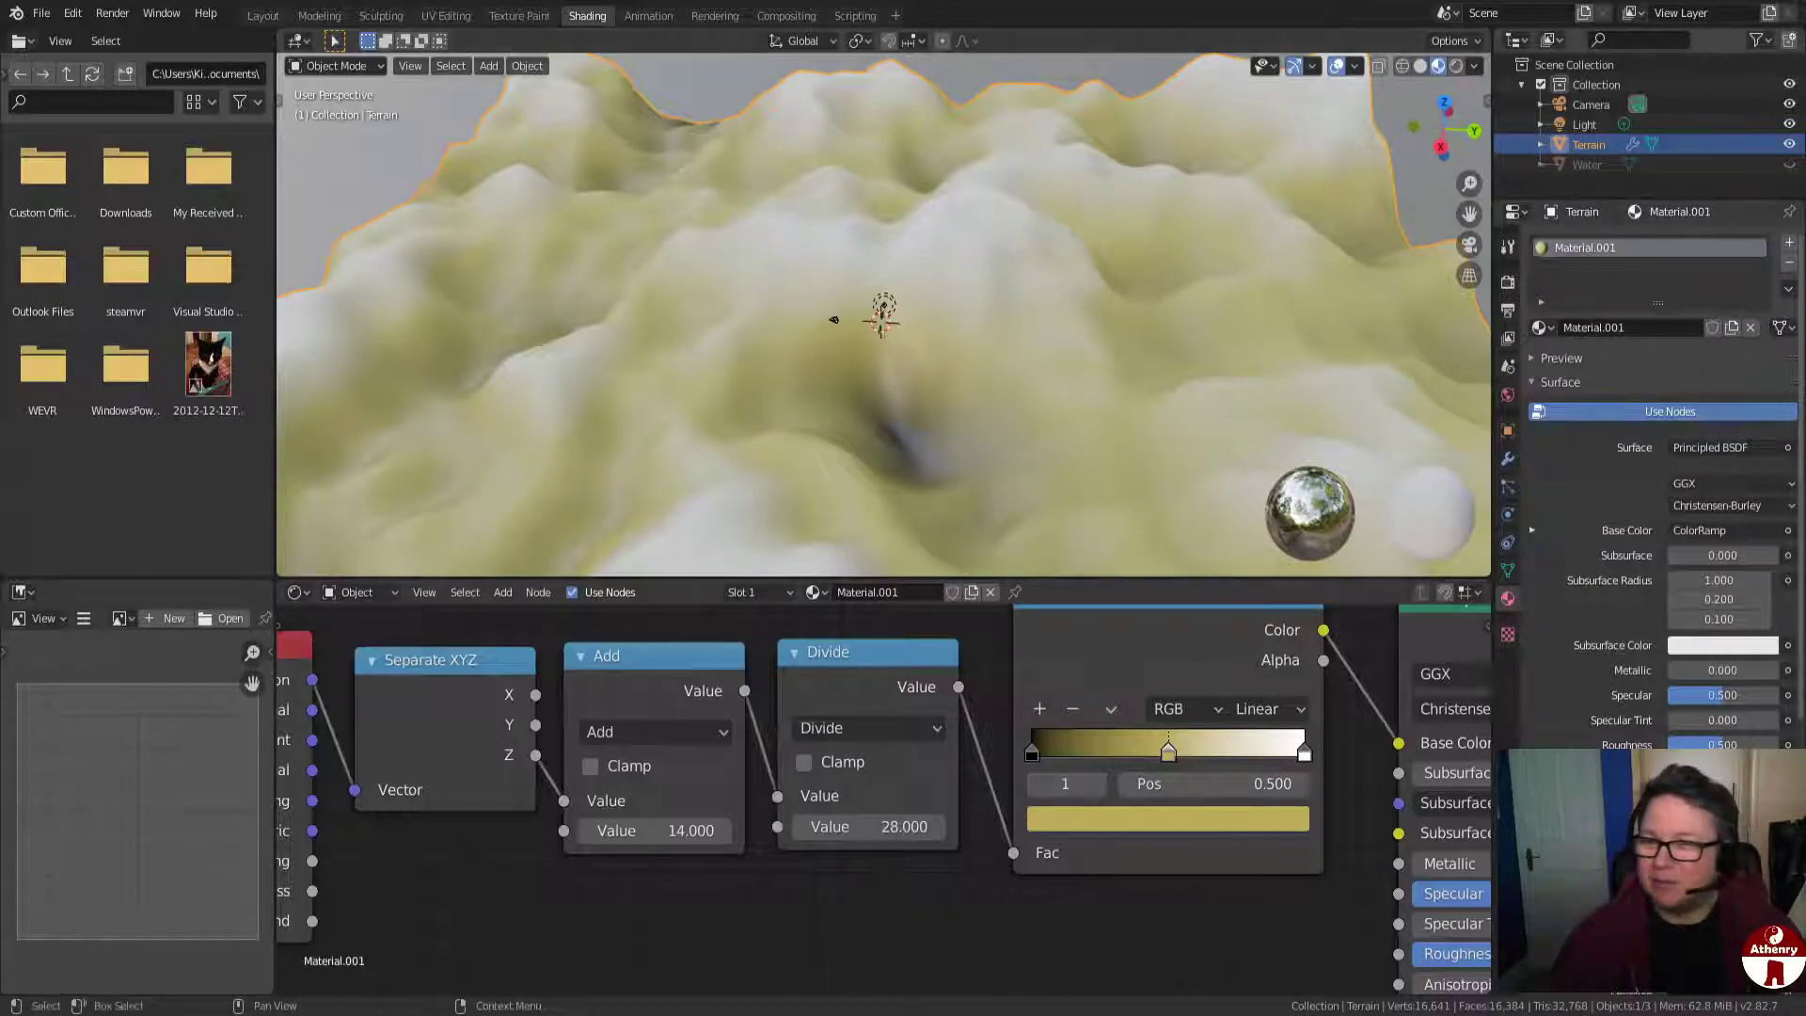
left_click(1790, 164)
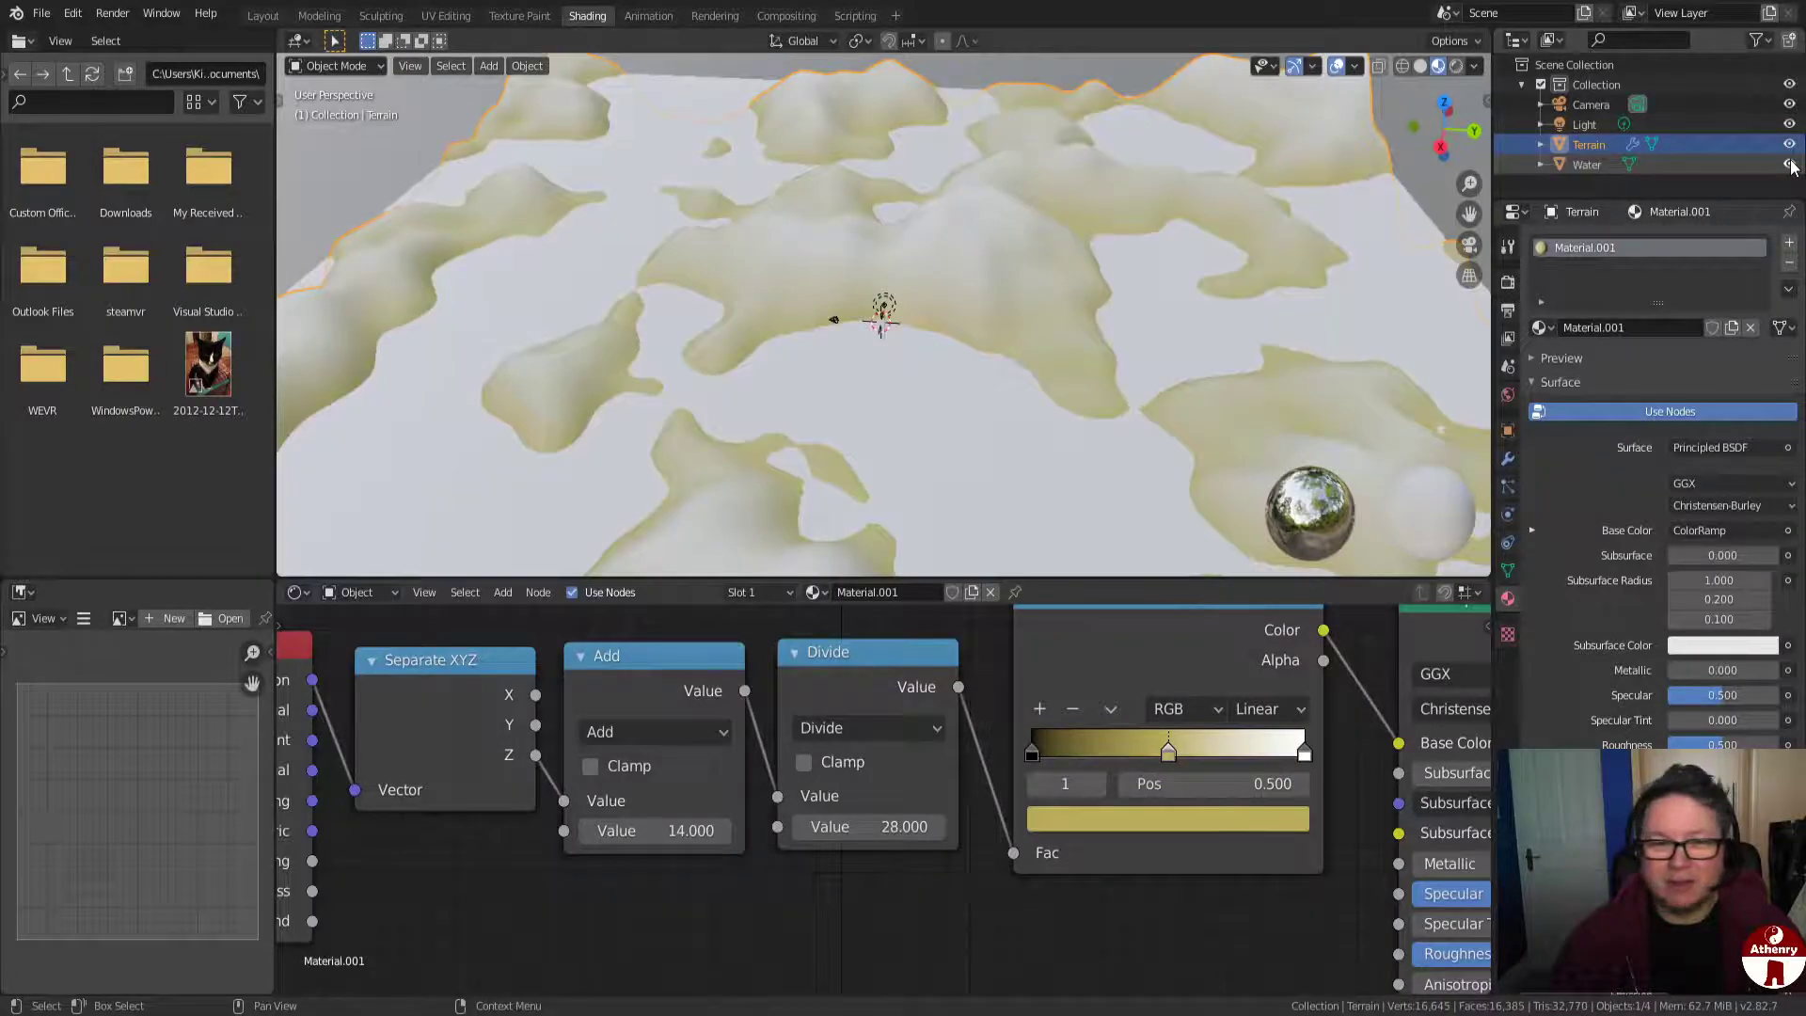
left_click(1790, 165)
left_click(1790, 164)
left_click(1790, 165)
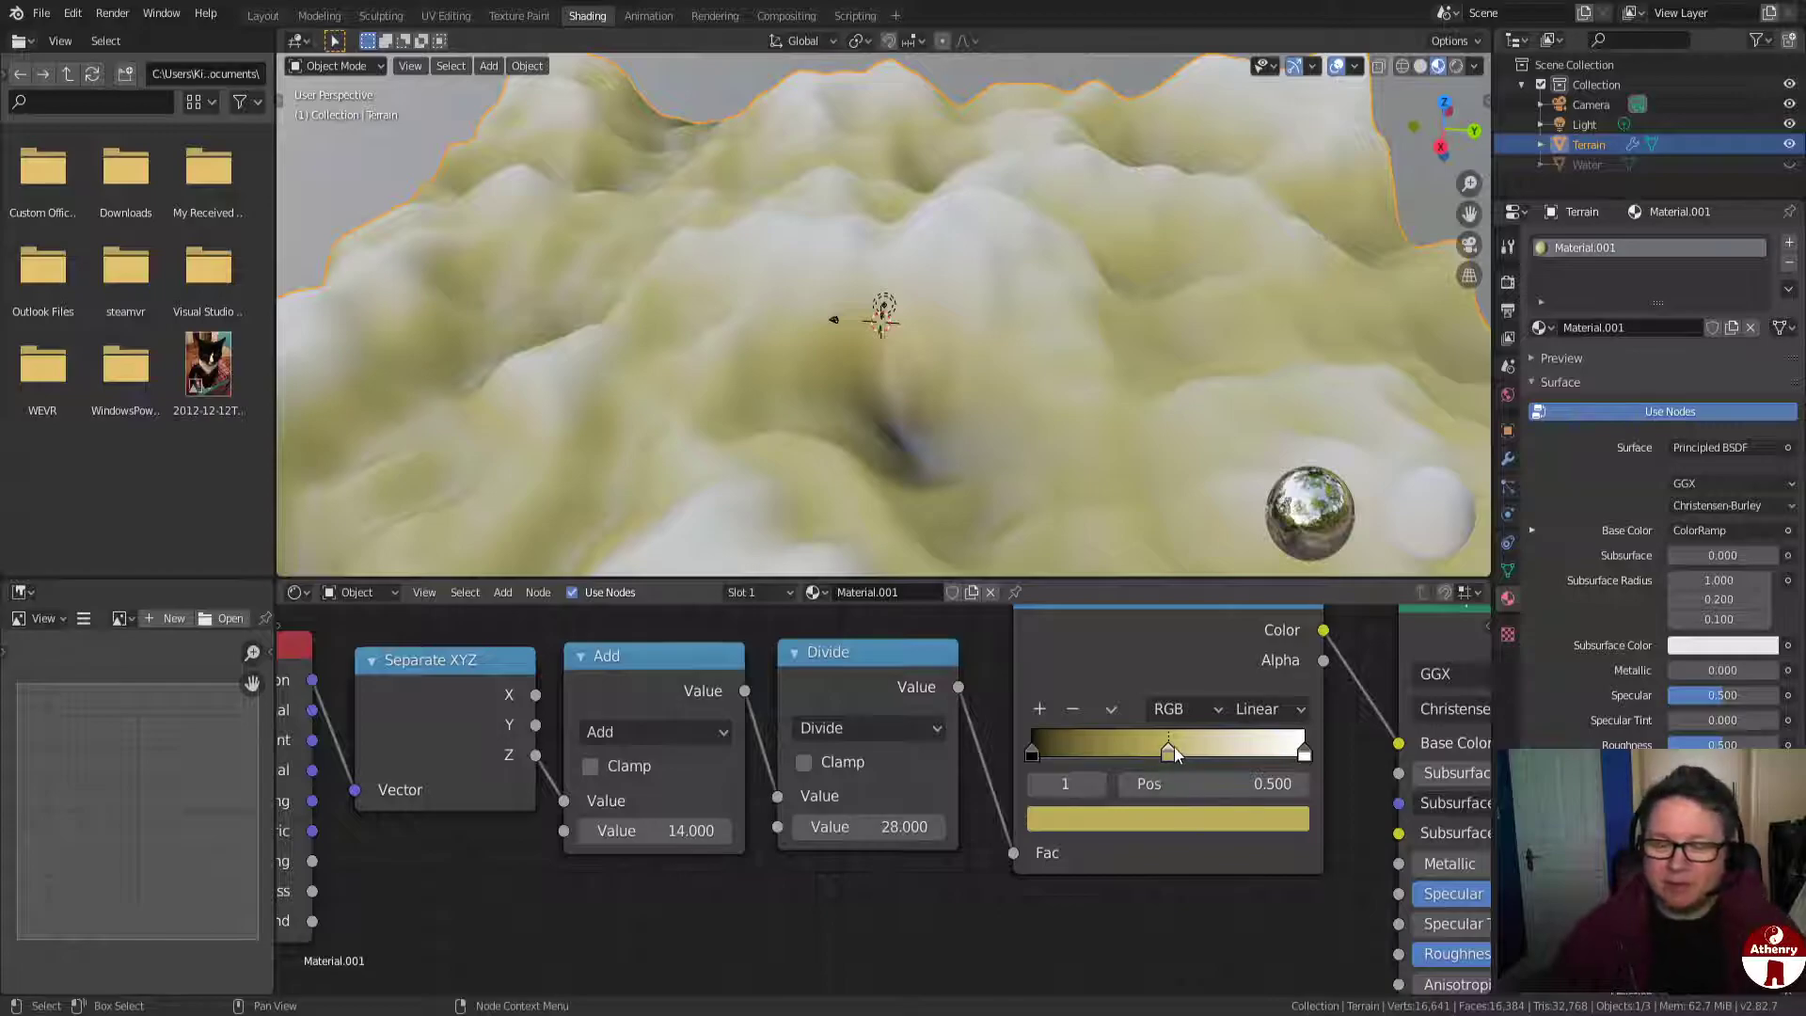
Add a ColorRamp stop at position 0.550, just above the sandy stop, and colour it green with hue 0.325 and saturation 0.773.
left_click(1041, 711)
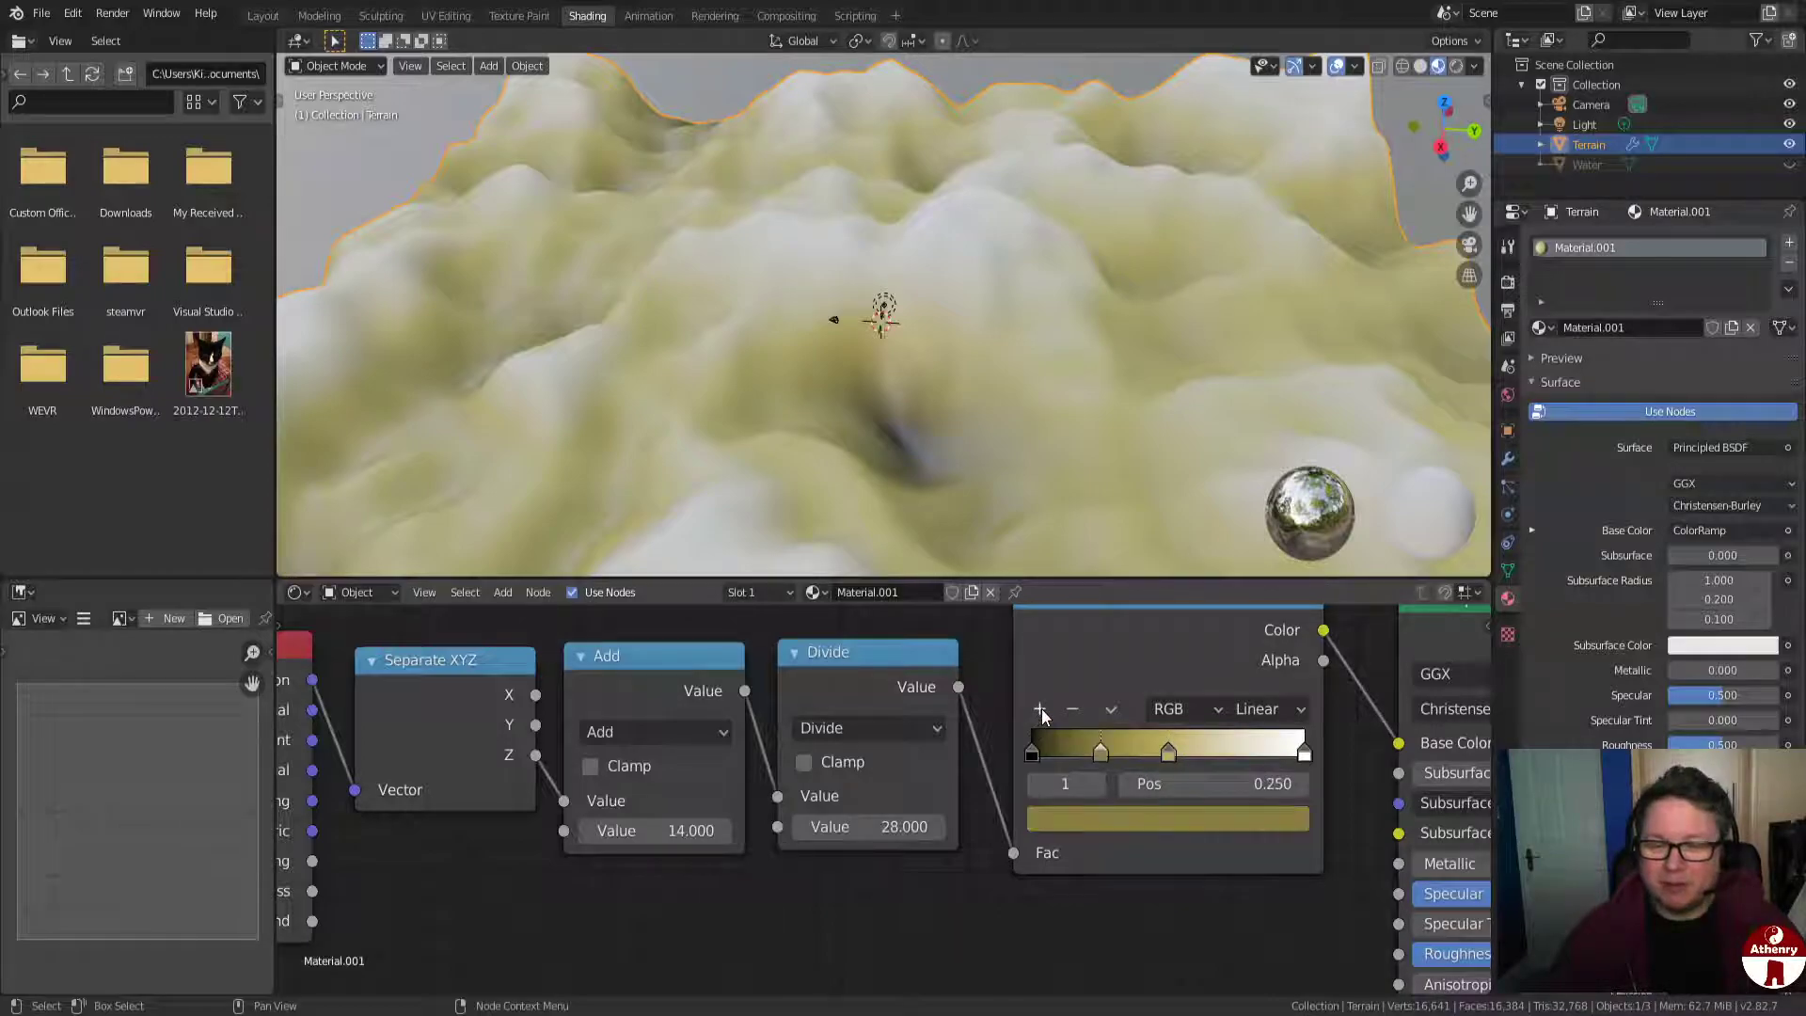
key("g")
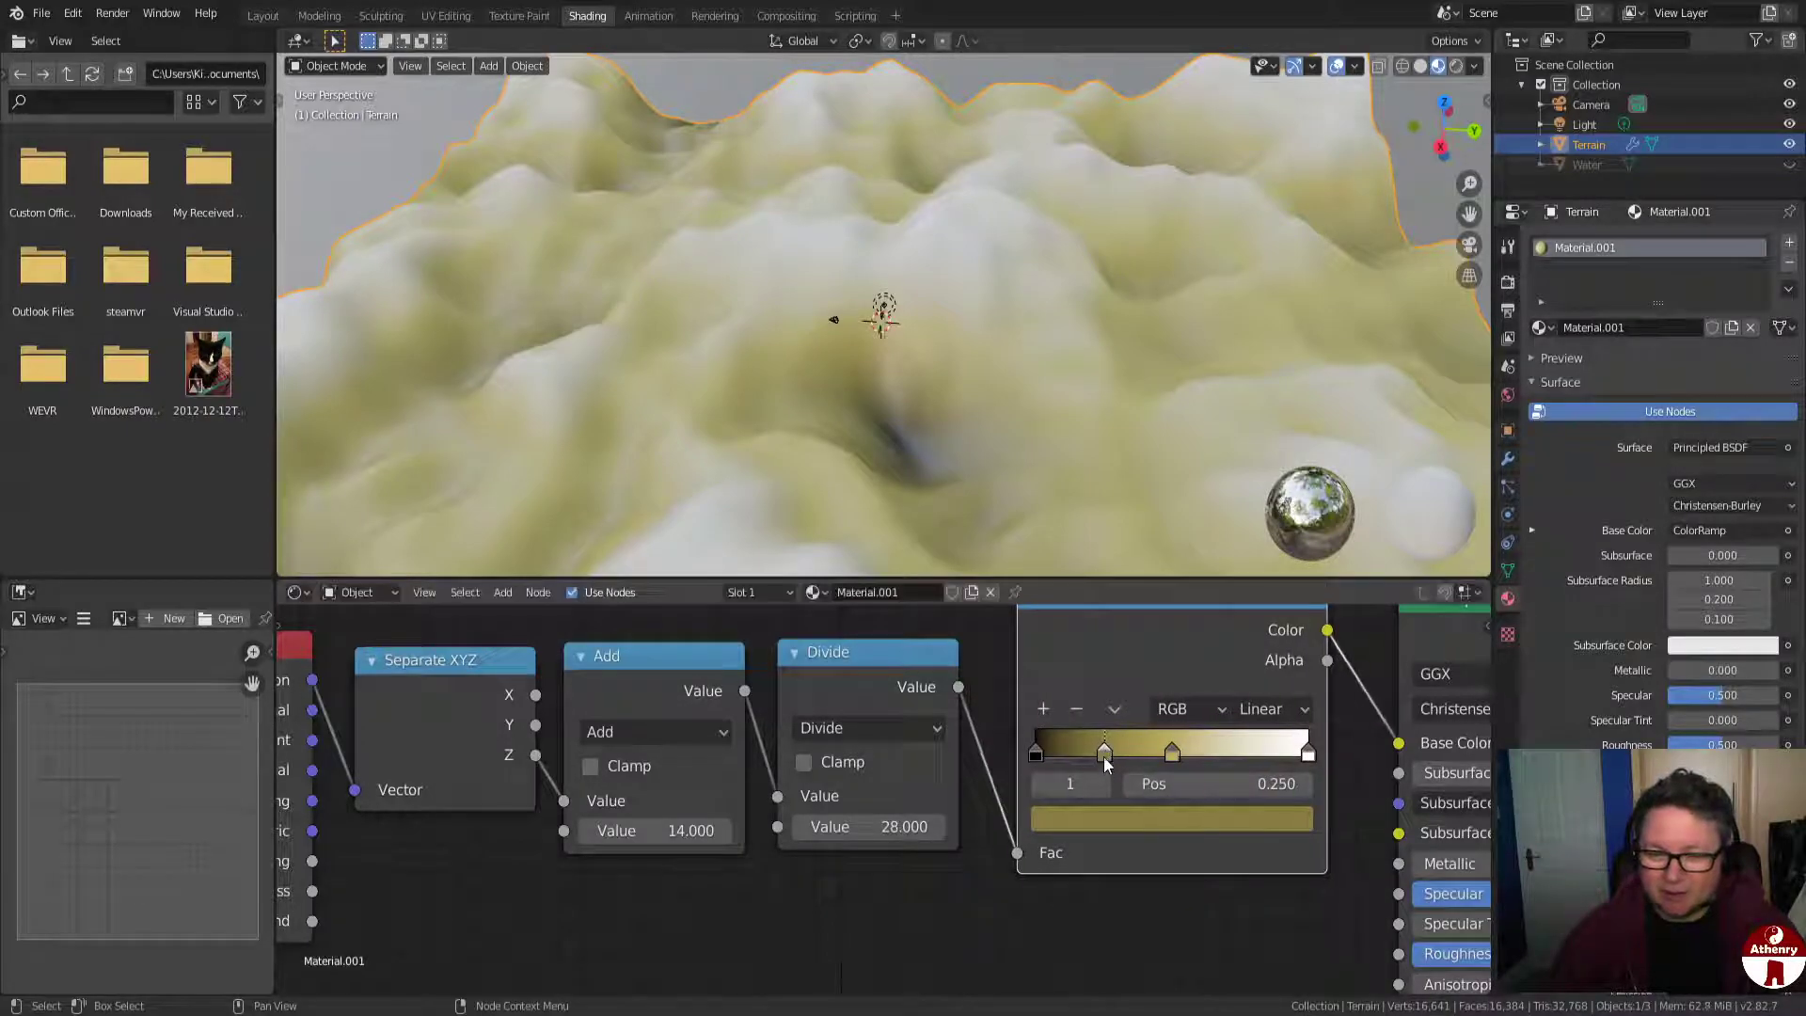
left_click(1119, 766)
left_click_drag(1119, 770, 1200, 773)
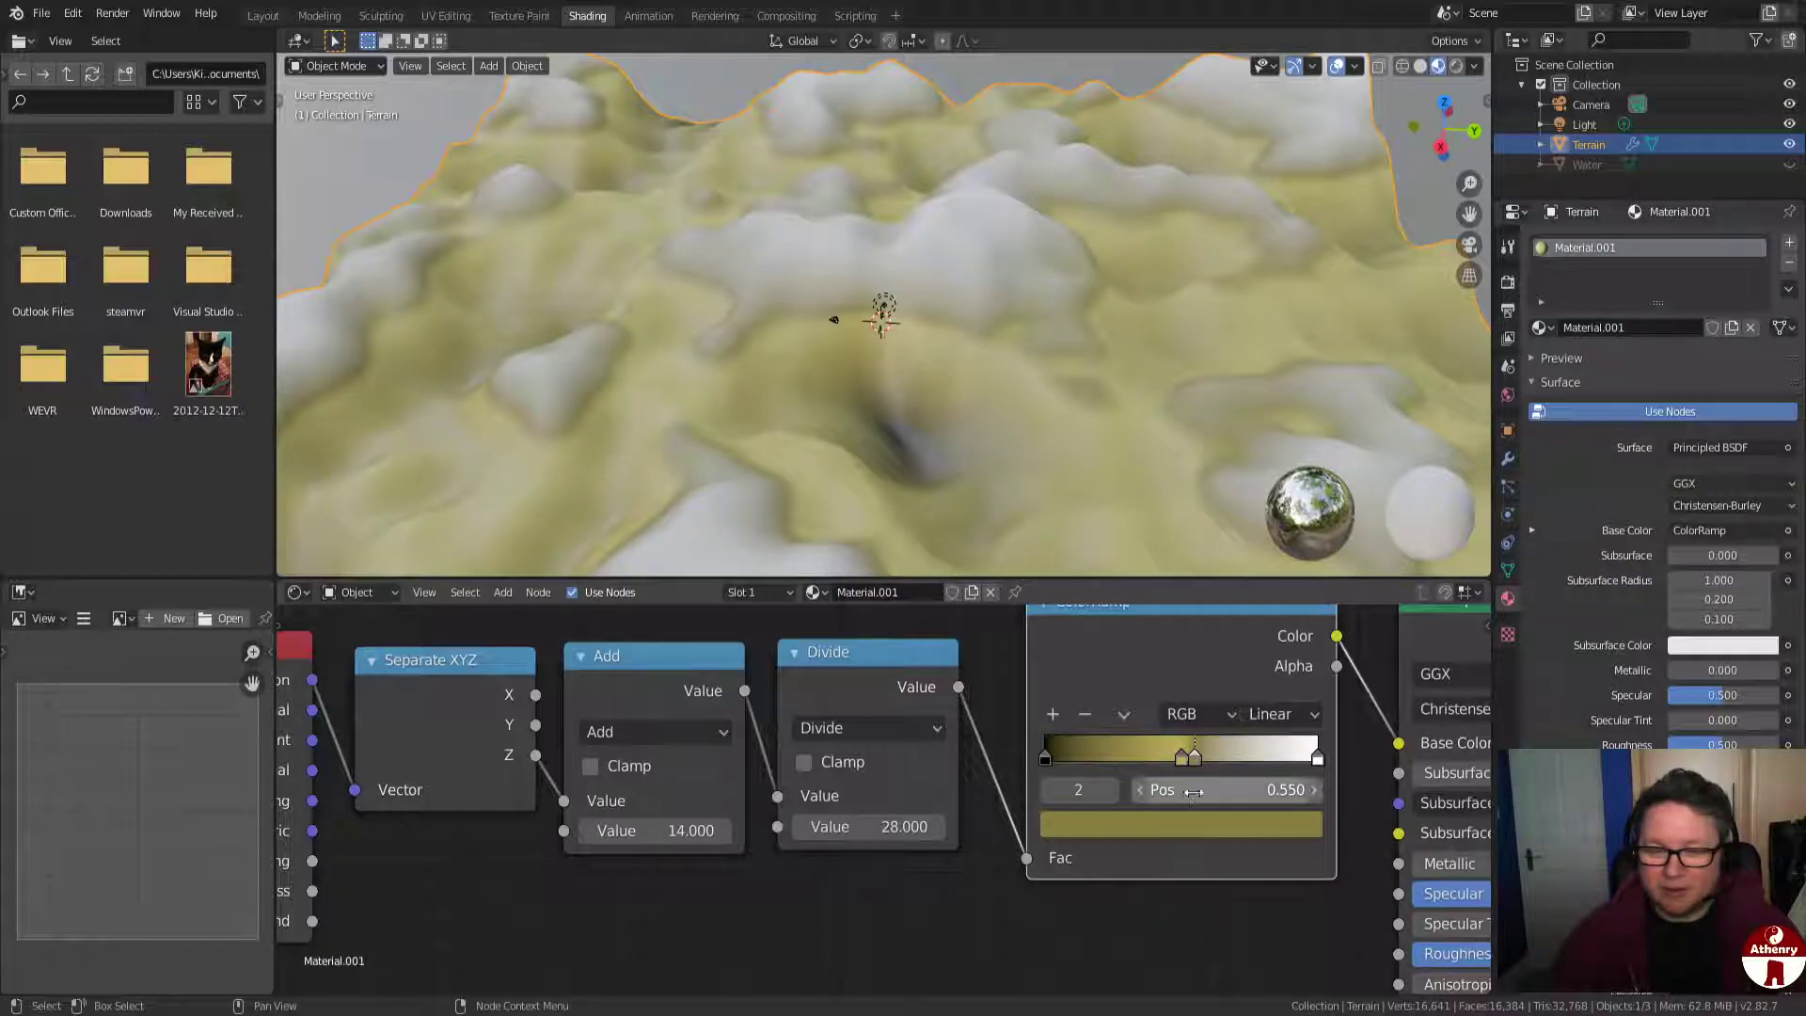
left_click(1188, 832)
left_click_drag(1114, 577, 1082, 493)
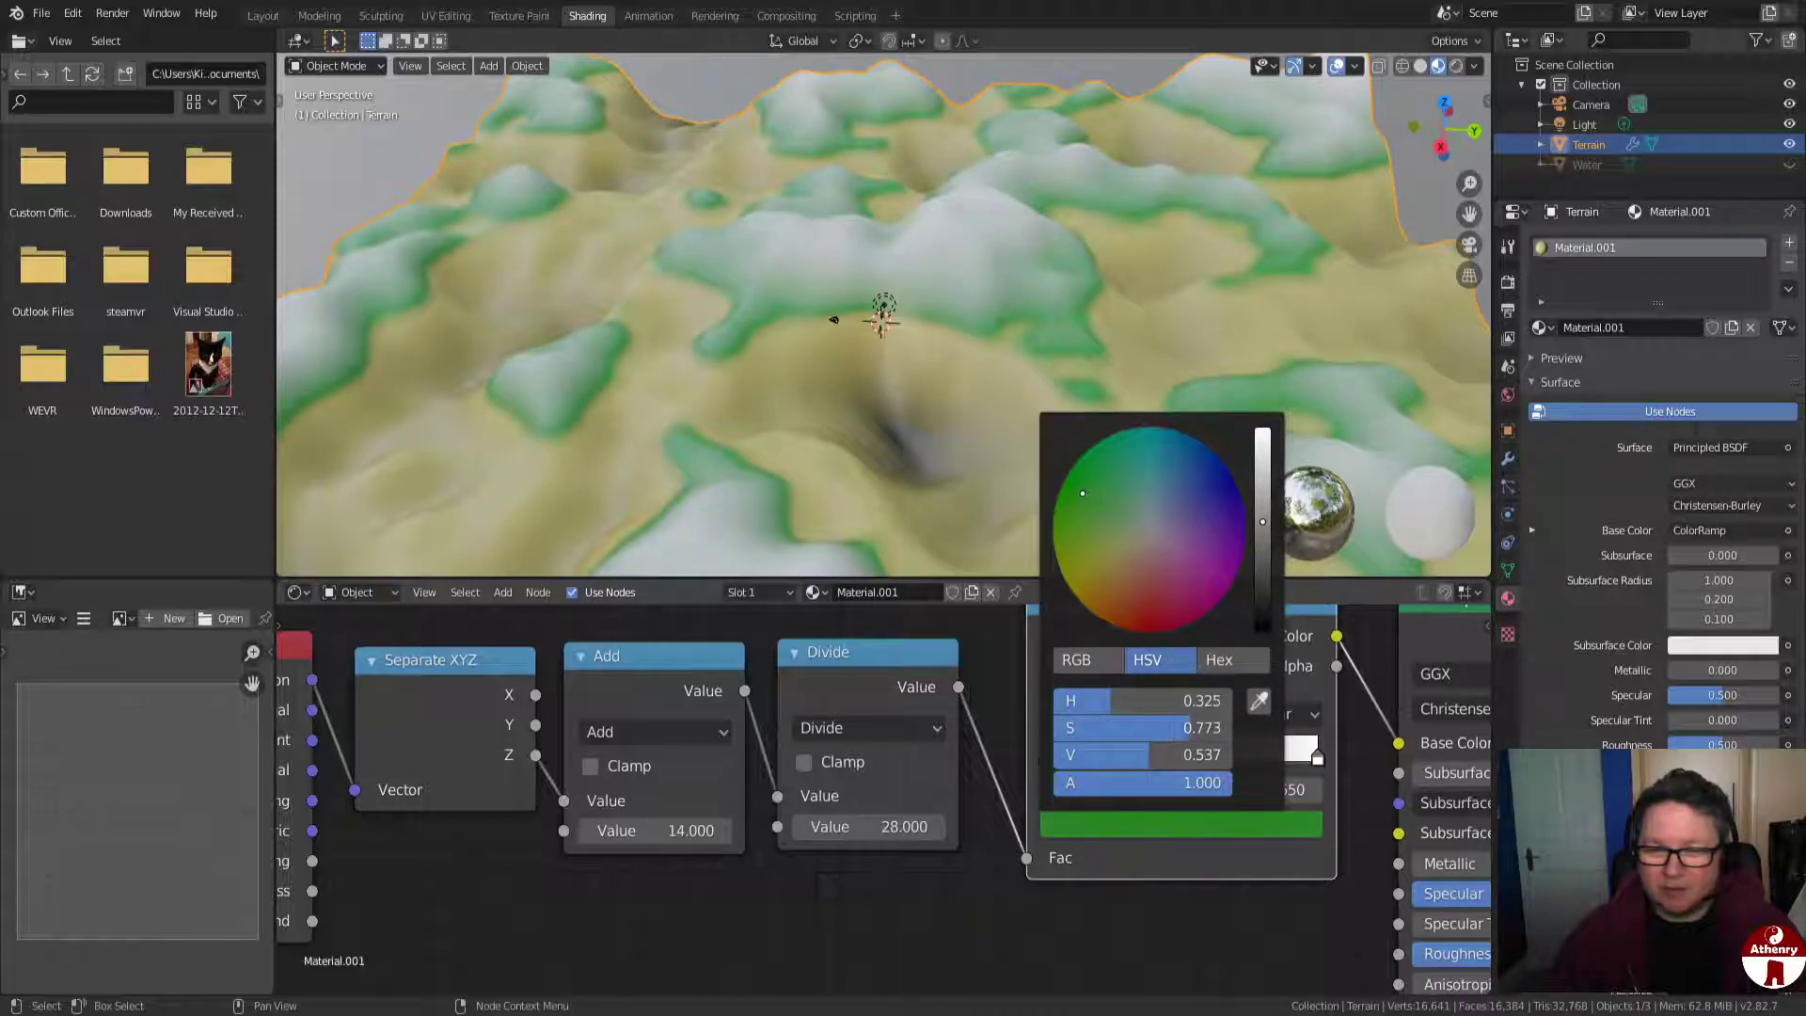
left_click_drag(1264, 524, 1264, 530)
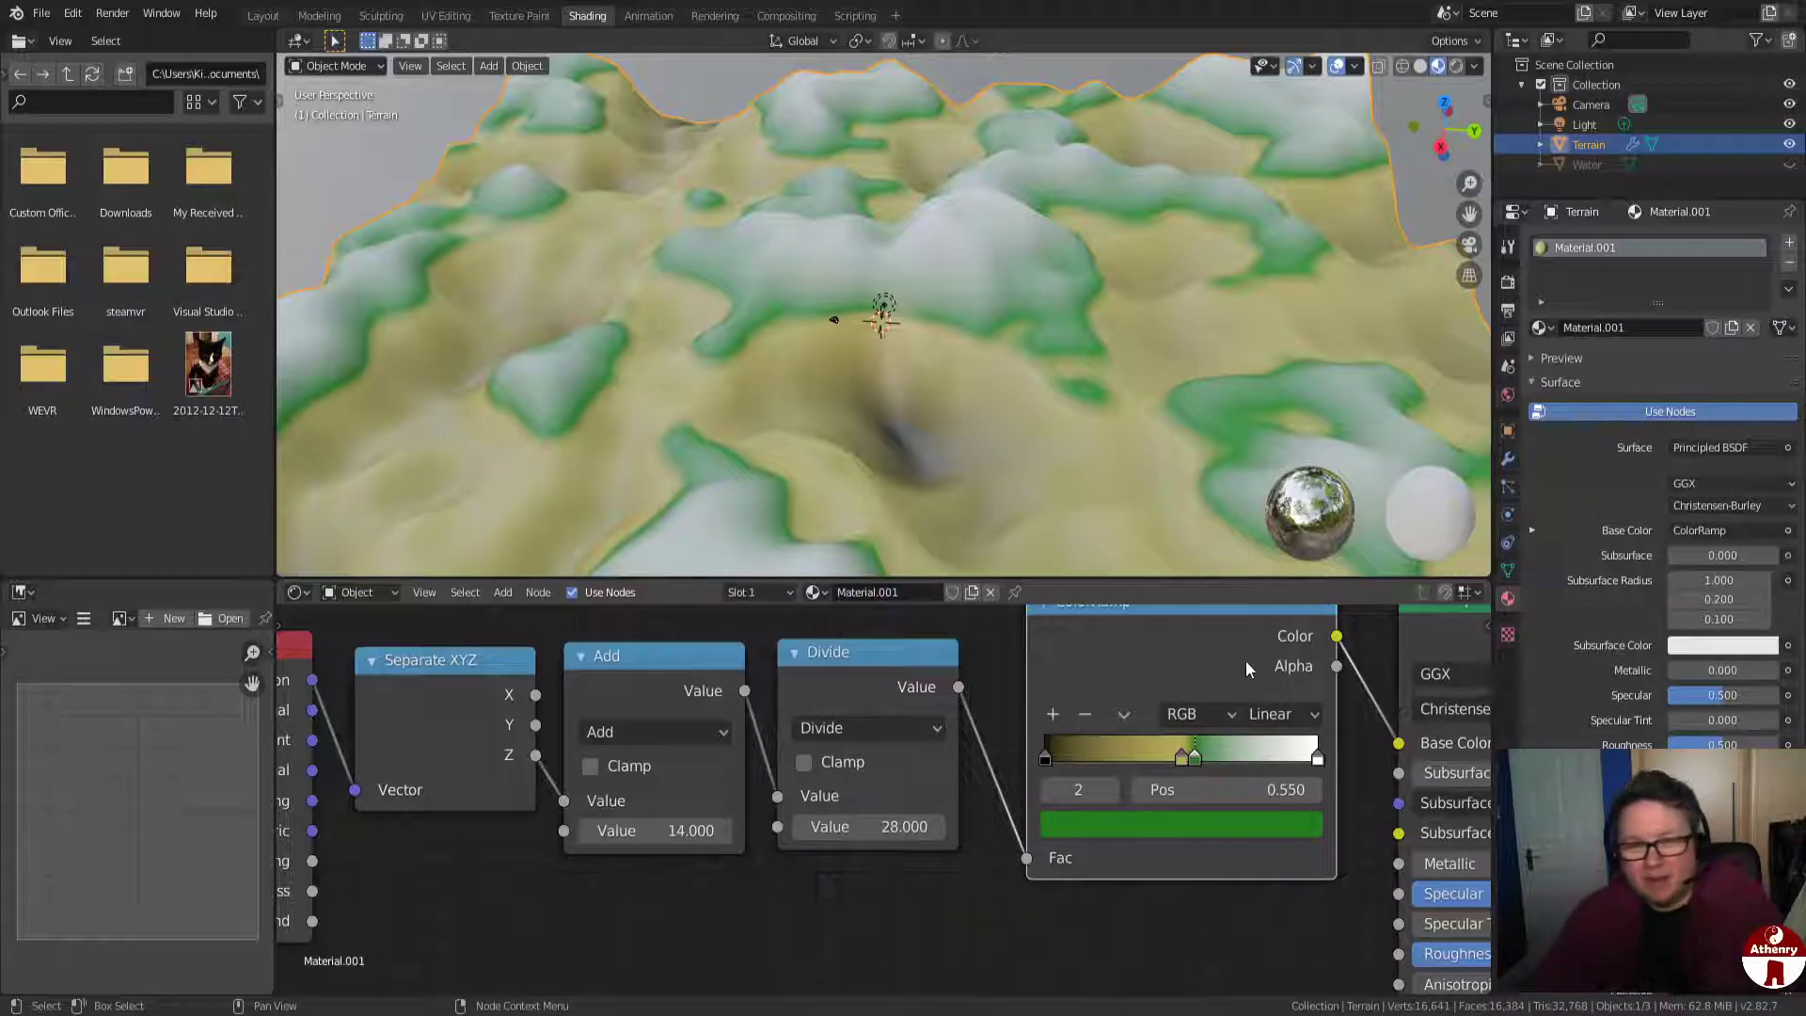
Add another ColorRamp stop between the green and white stops, colour it earthy brown, and place it at position 0.698.
left_click(1052, 715)
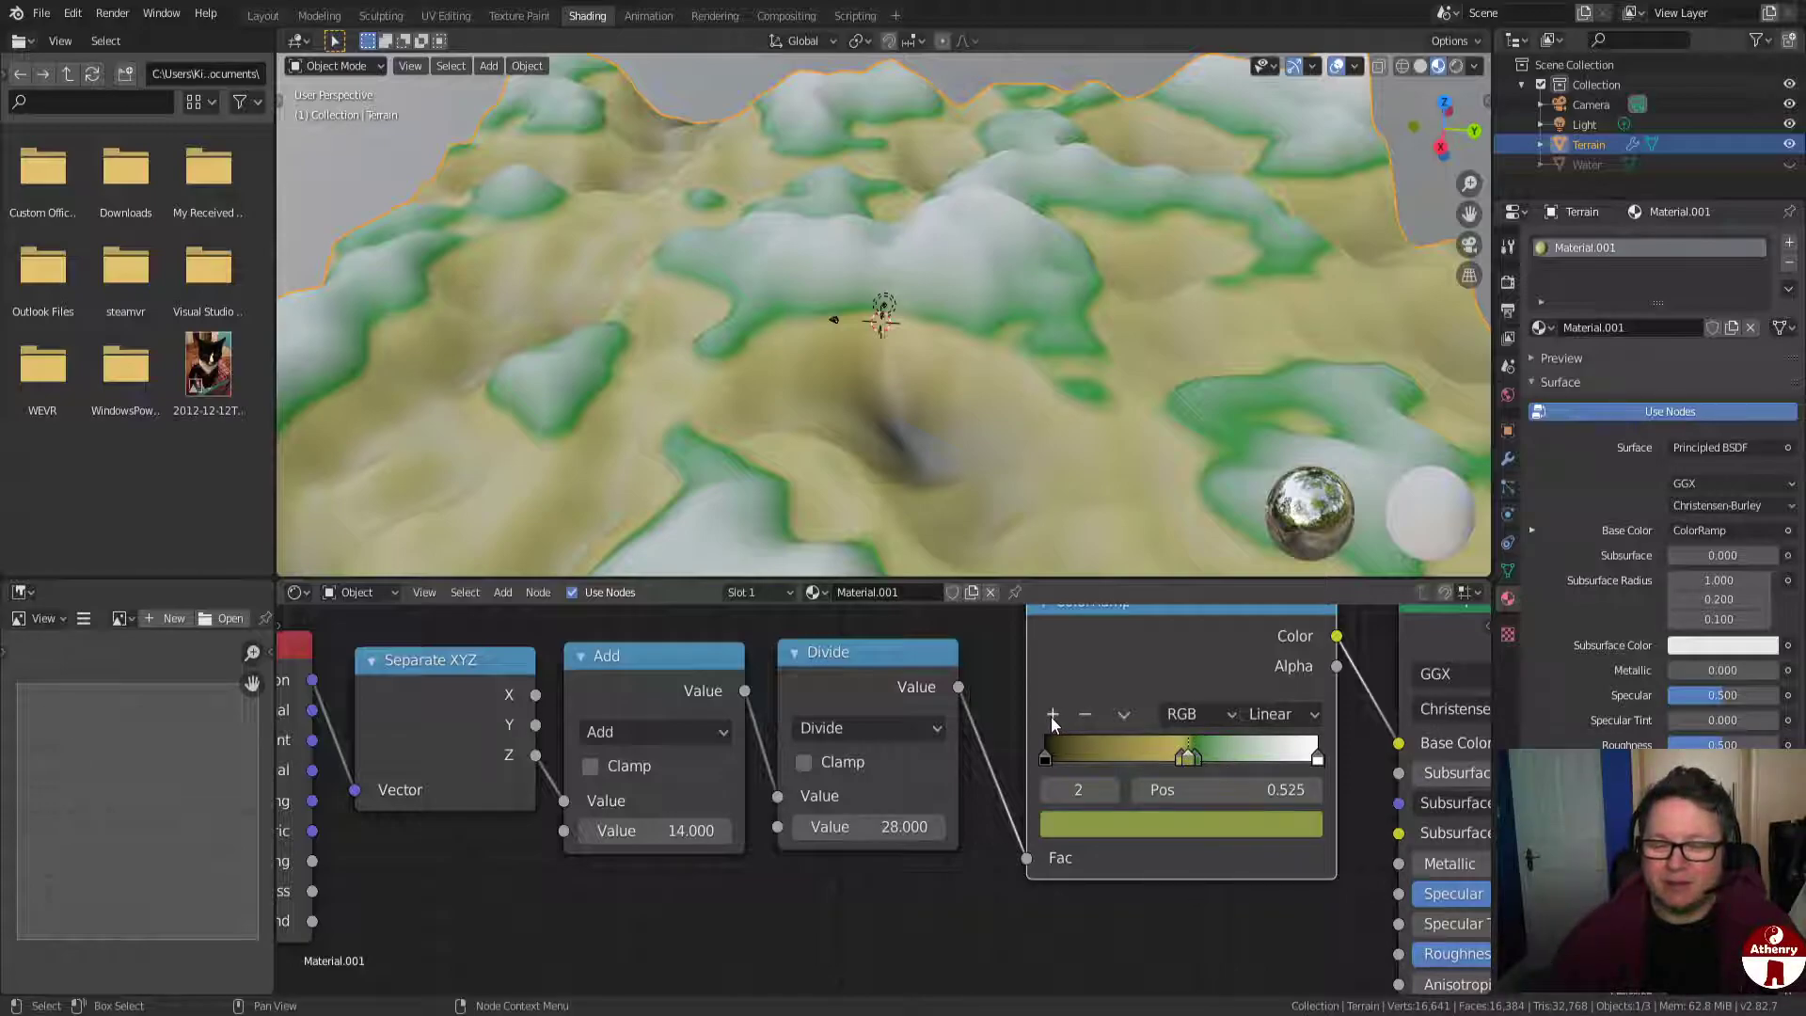
left_click_drag(1189, 760, 1235, 771)
left_click(1214, 833)
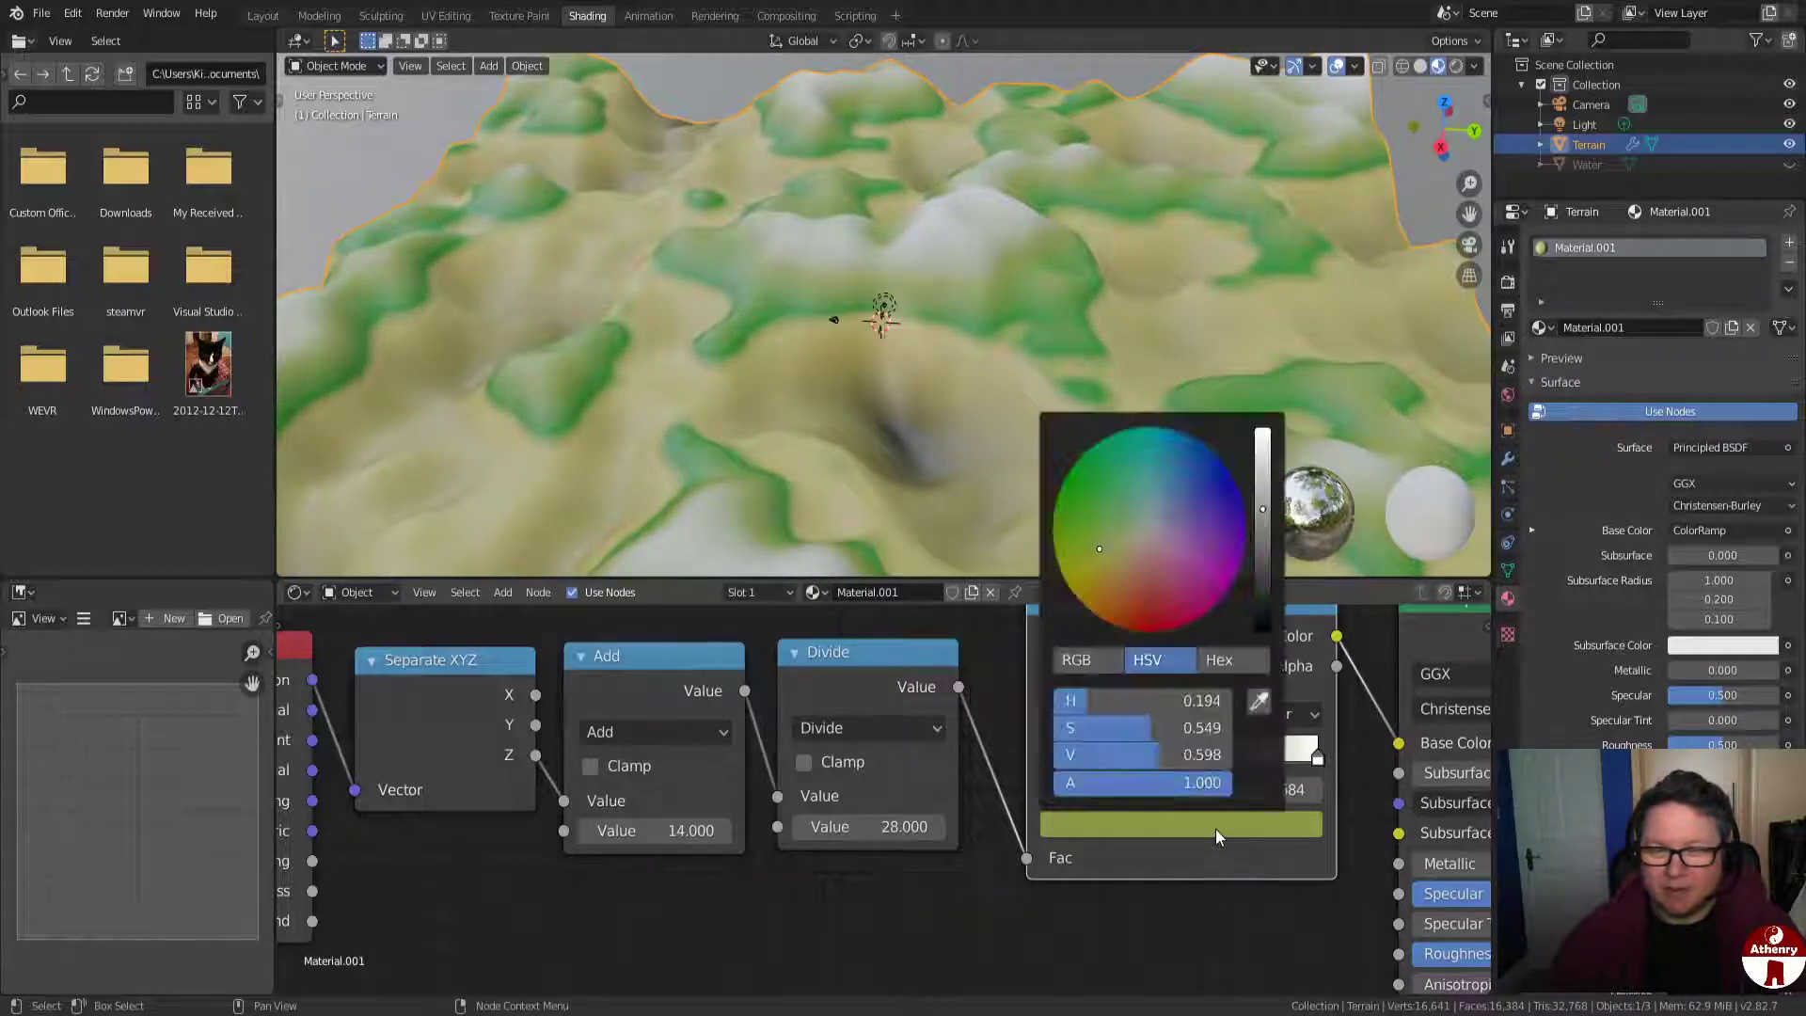
left_click_drag(1125, 555, 1113, 588)
left_click_drag(1263, 509, 1262, 527)
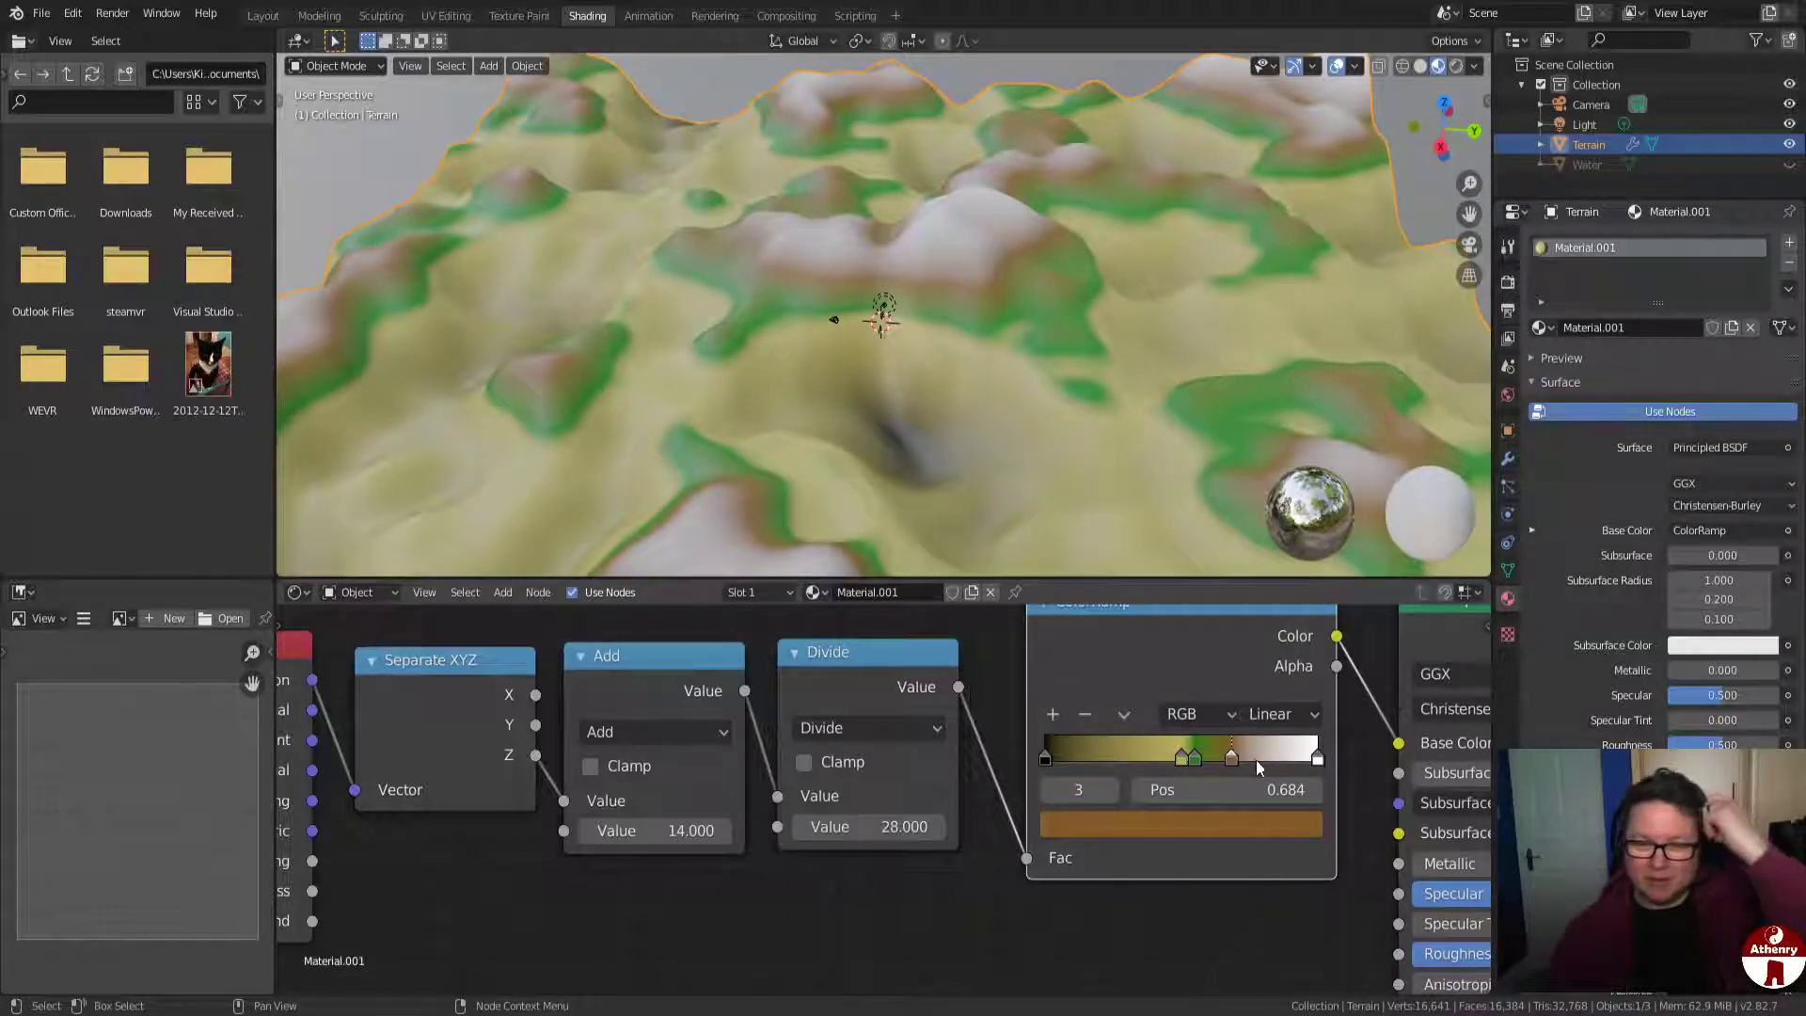
left_click_drag(1231, 756, 1234, 755)
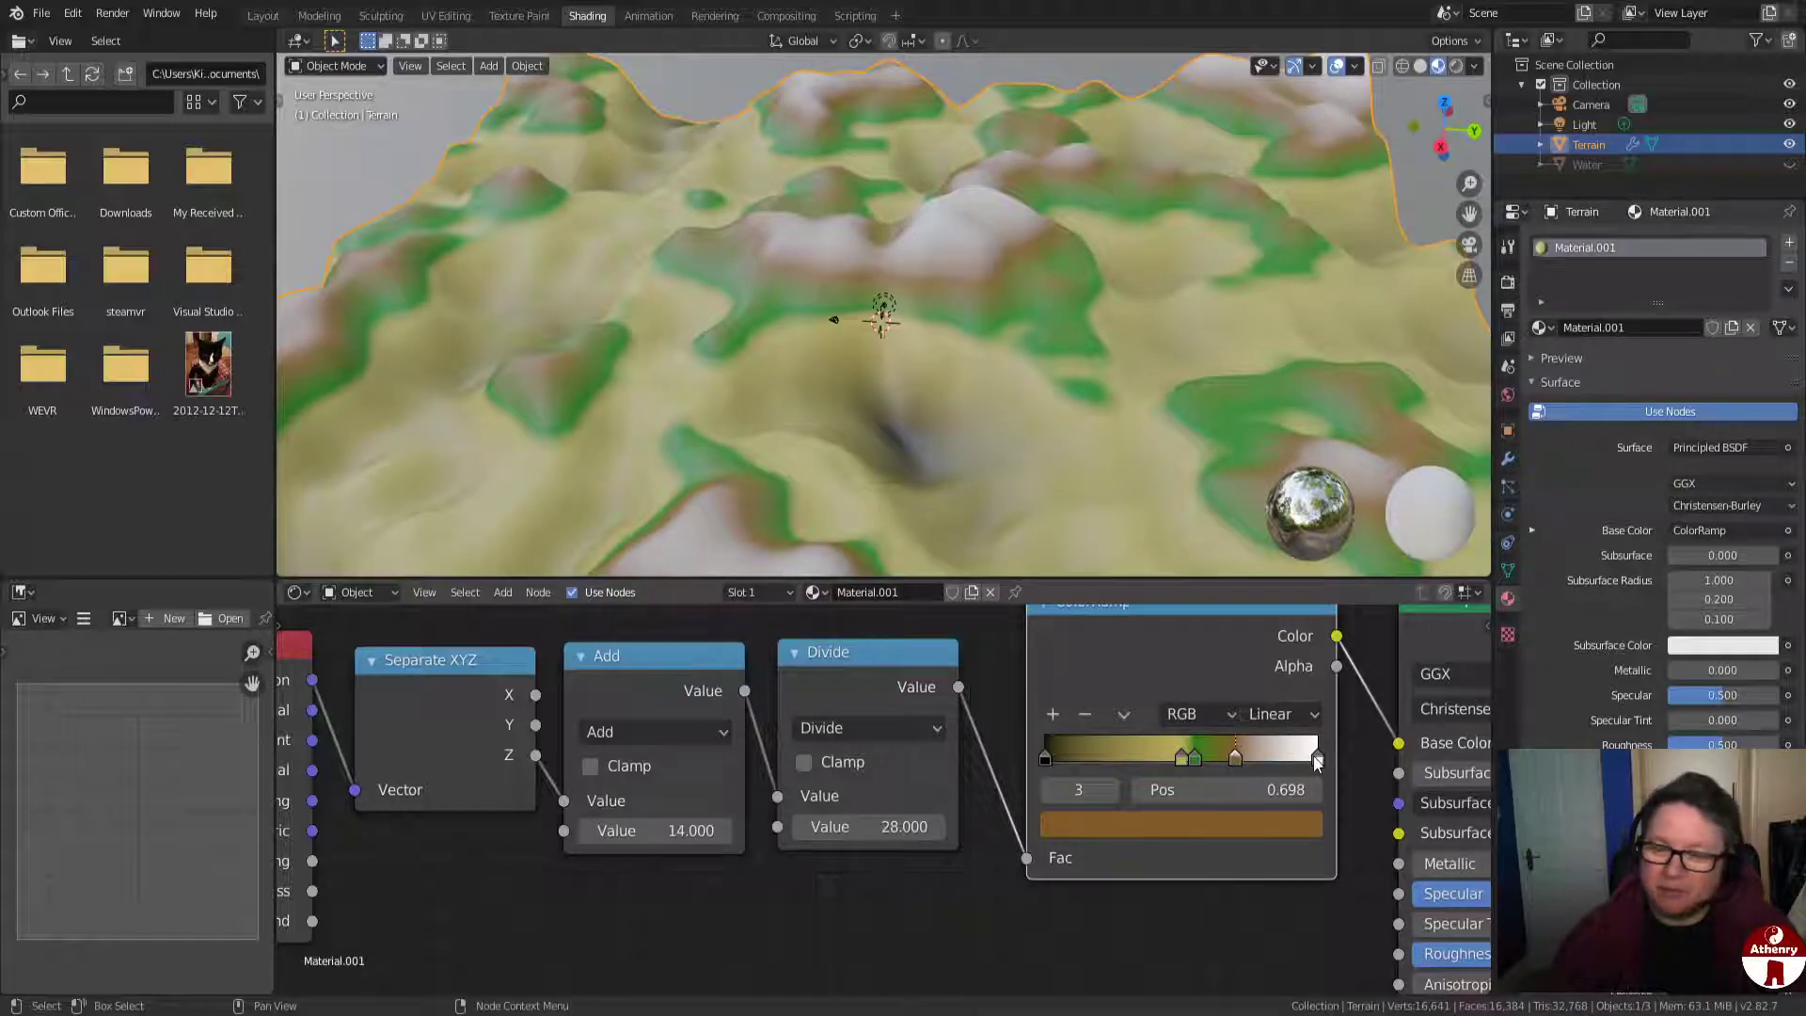
Add a dark olive ColorRamp stop between brown and white with hue 0.196, saturation 0.683 and value 0.227.
left_click(1055, 716)
left_click_drag(1221, 760, 1096, 754)
left_click(1234, 832)
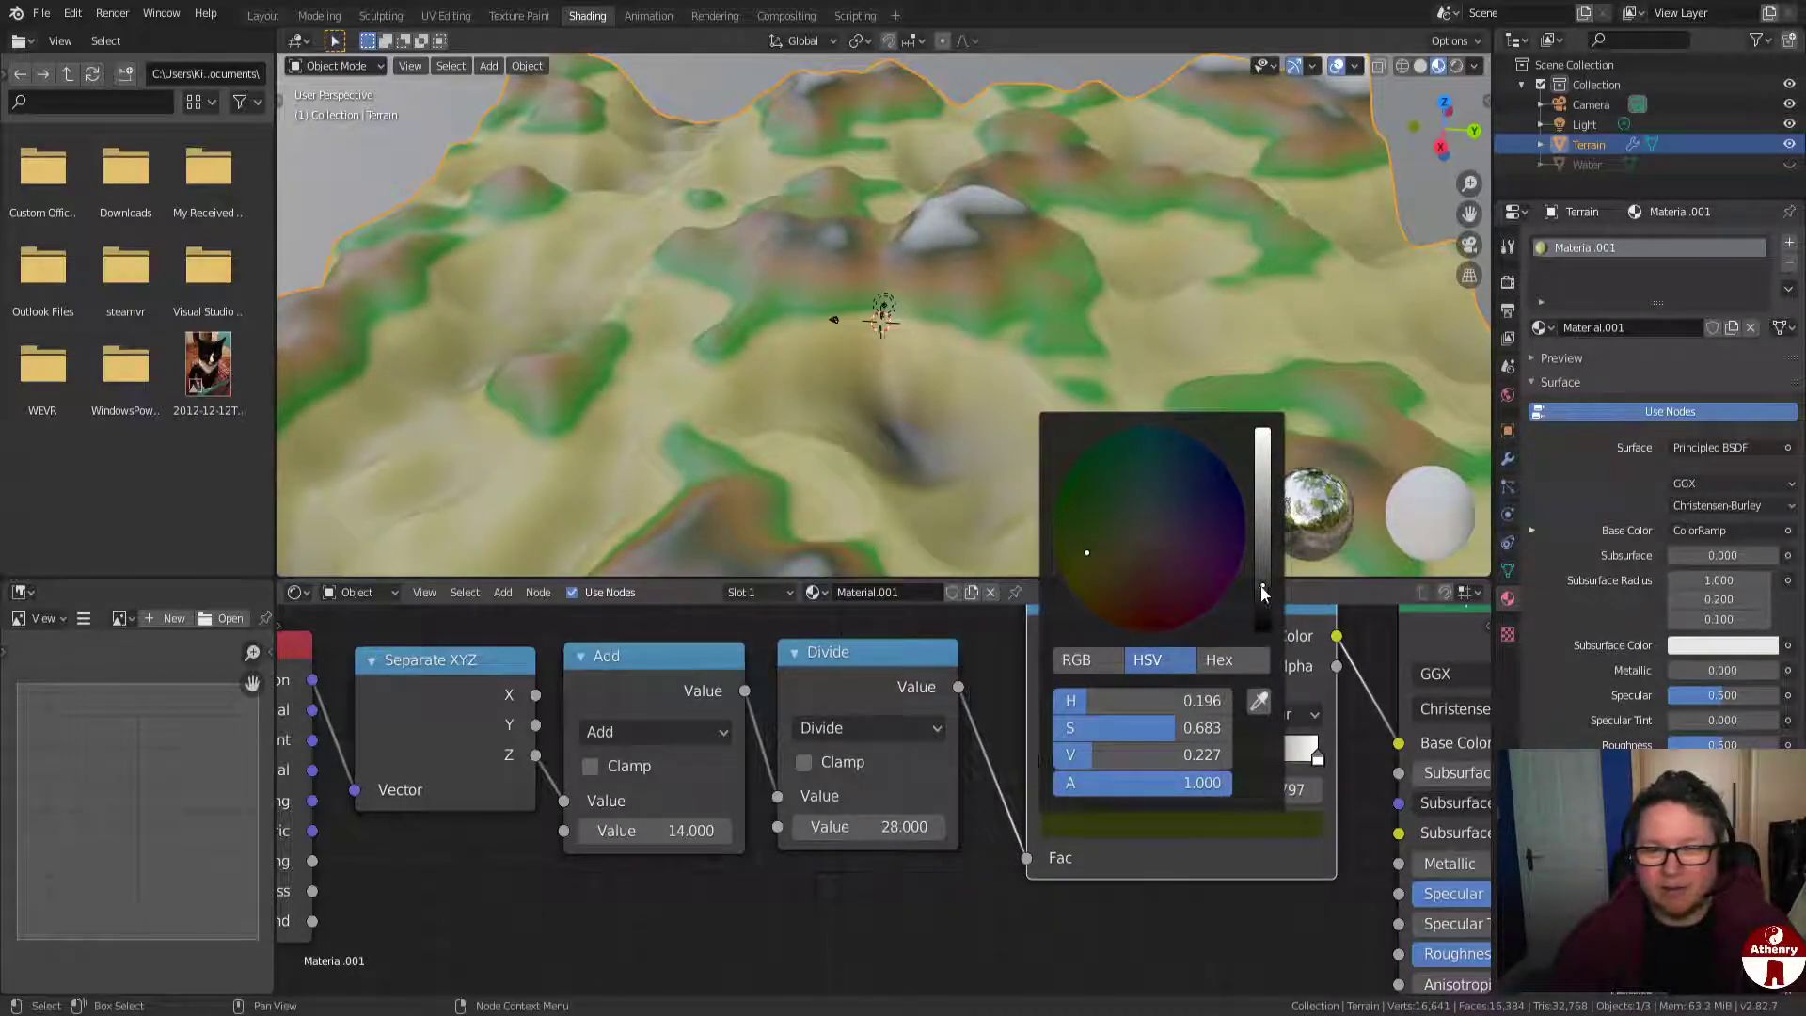
Fine-tune the ColorRamp stops, shifting brown slightly towards white and setting green to position 0.555 and dark olive to 0.801.
mouse_move(1234, 759)
left_mouse_down()
mouse_move(1257, 762)
mouse_move(1200, 759)
left_mouse_up()
left_click(1194, 760)
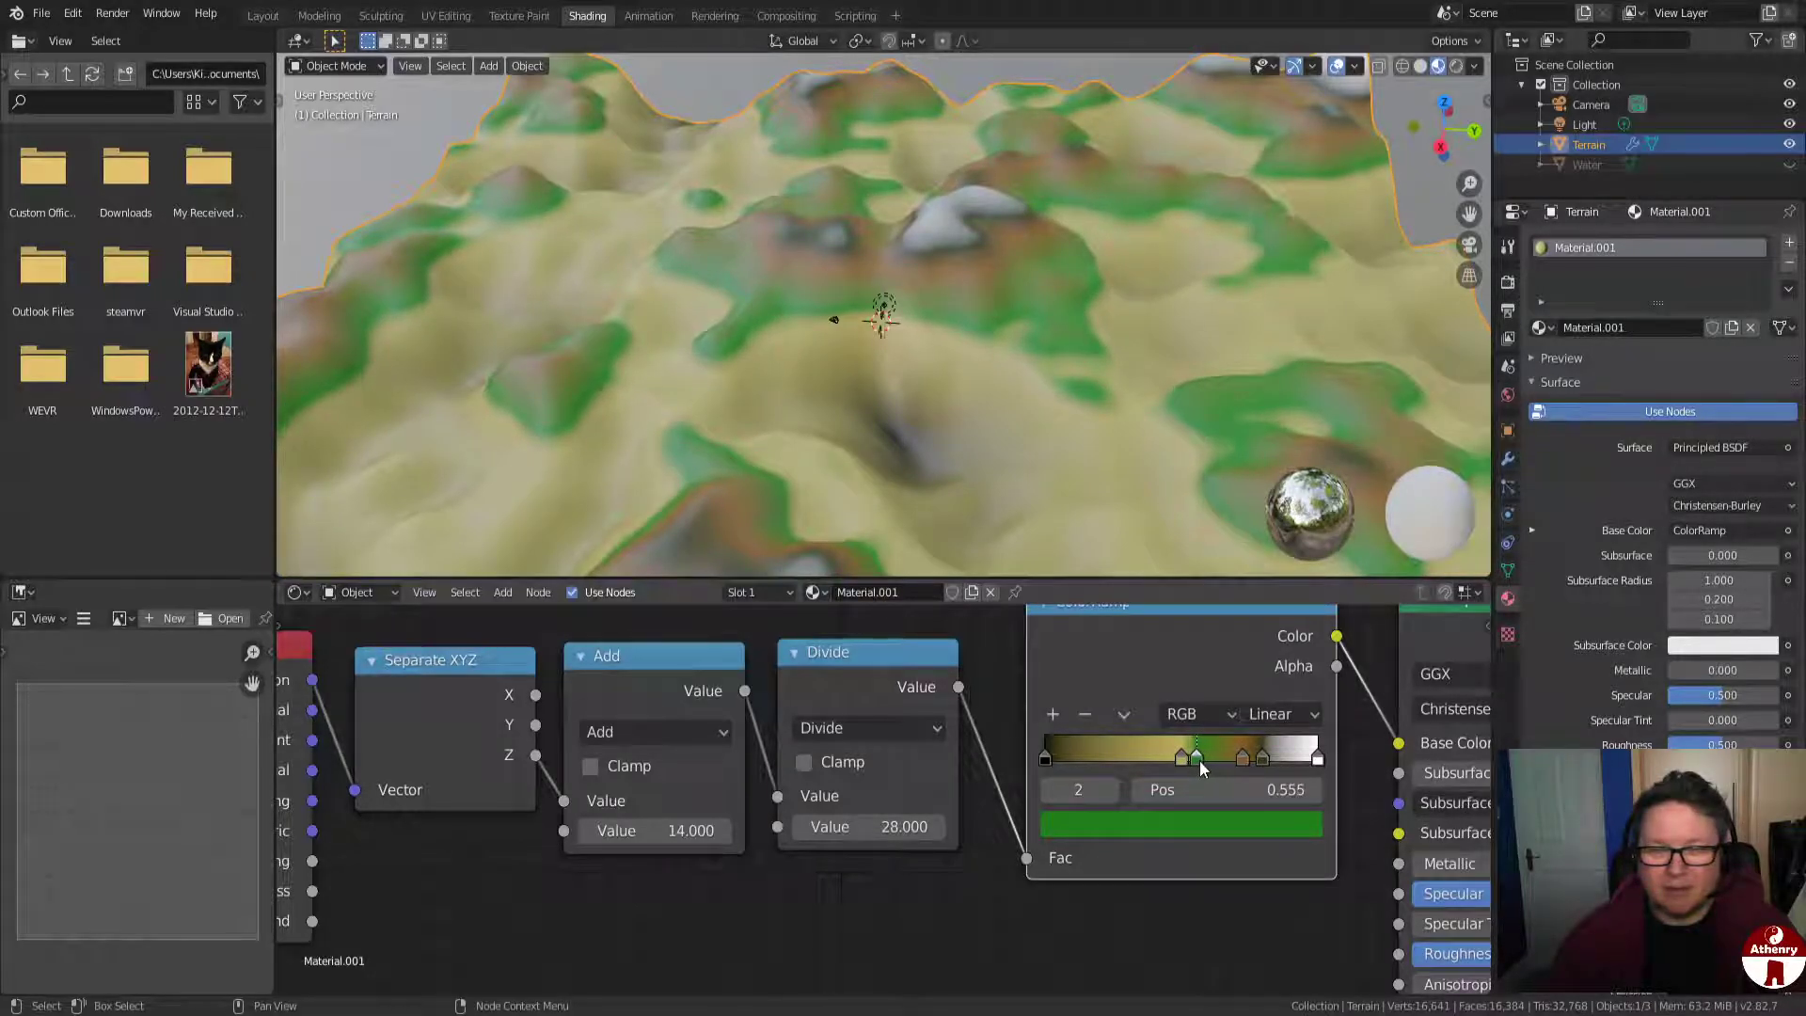
mouse_move(1262, 758)
left_mouse_down()
mouse_move(1281, 758)
mouse_move(1266, 757)
left_mouse_up()
Show the Water plane and examine the beaches, grass, rock and snow bands across the islands from several distances and angles.
scroll(1189, 494, "down", 3)
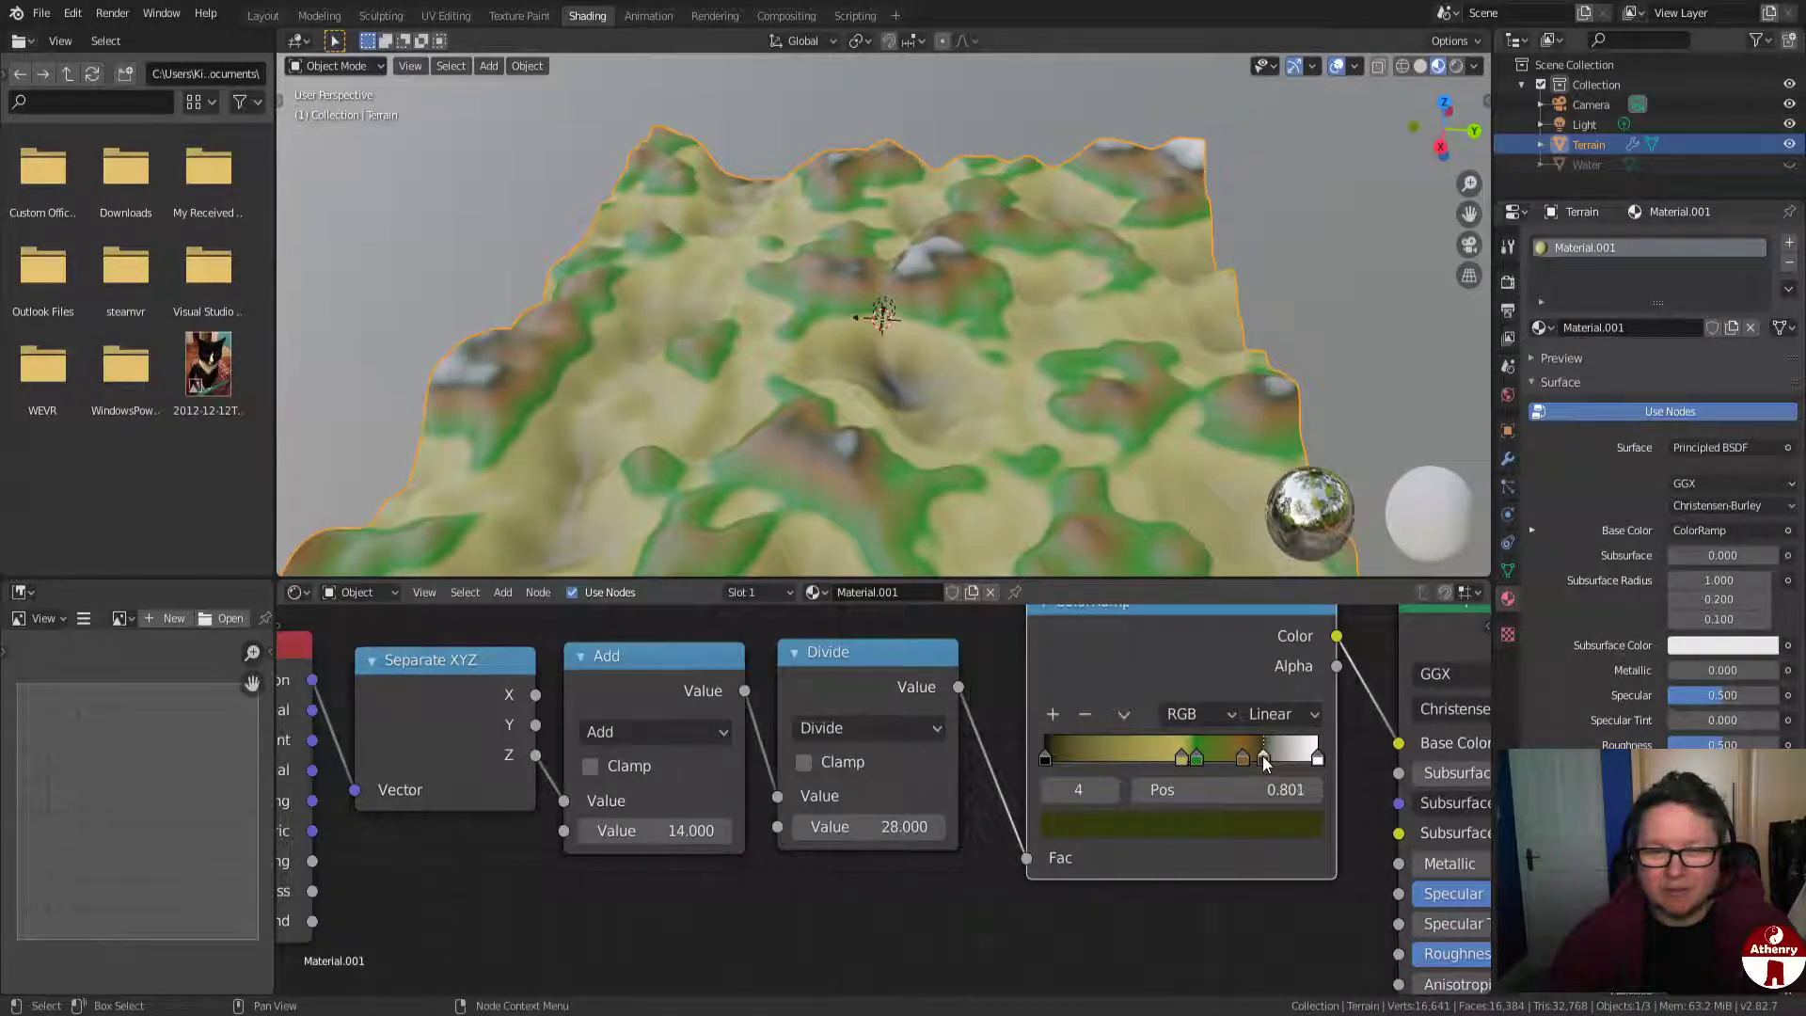
scroll(1052, 431, "down", 3)
scroll(967, 494, "up", 2)
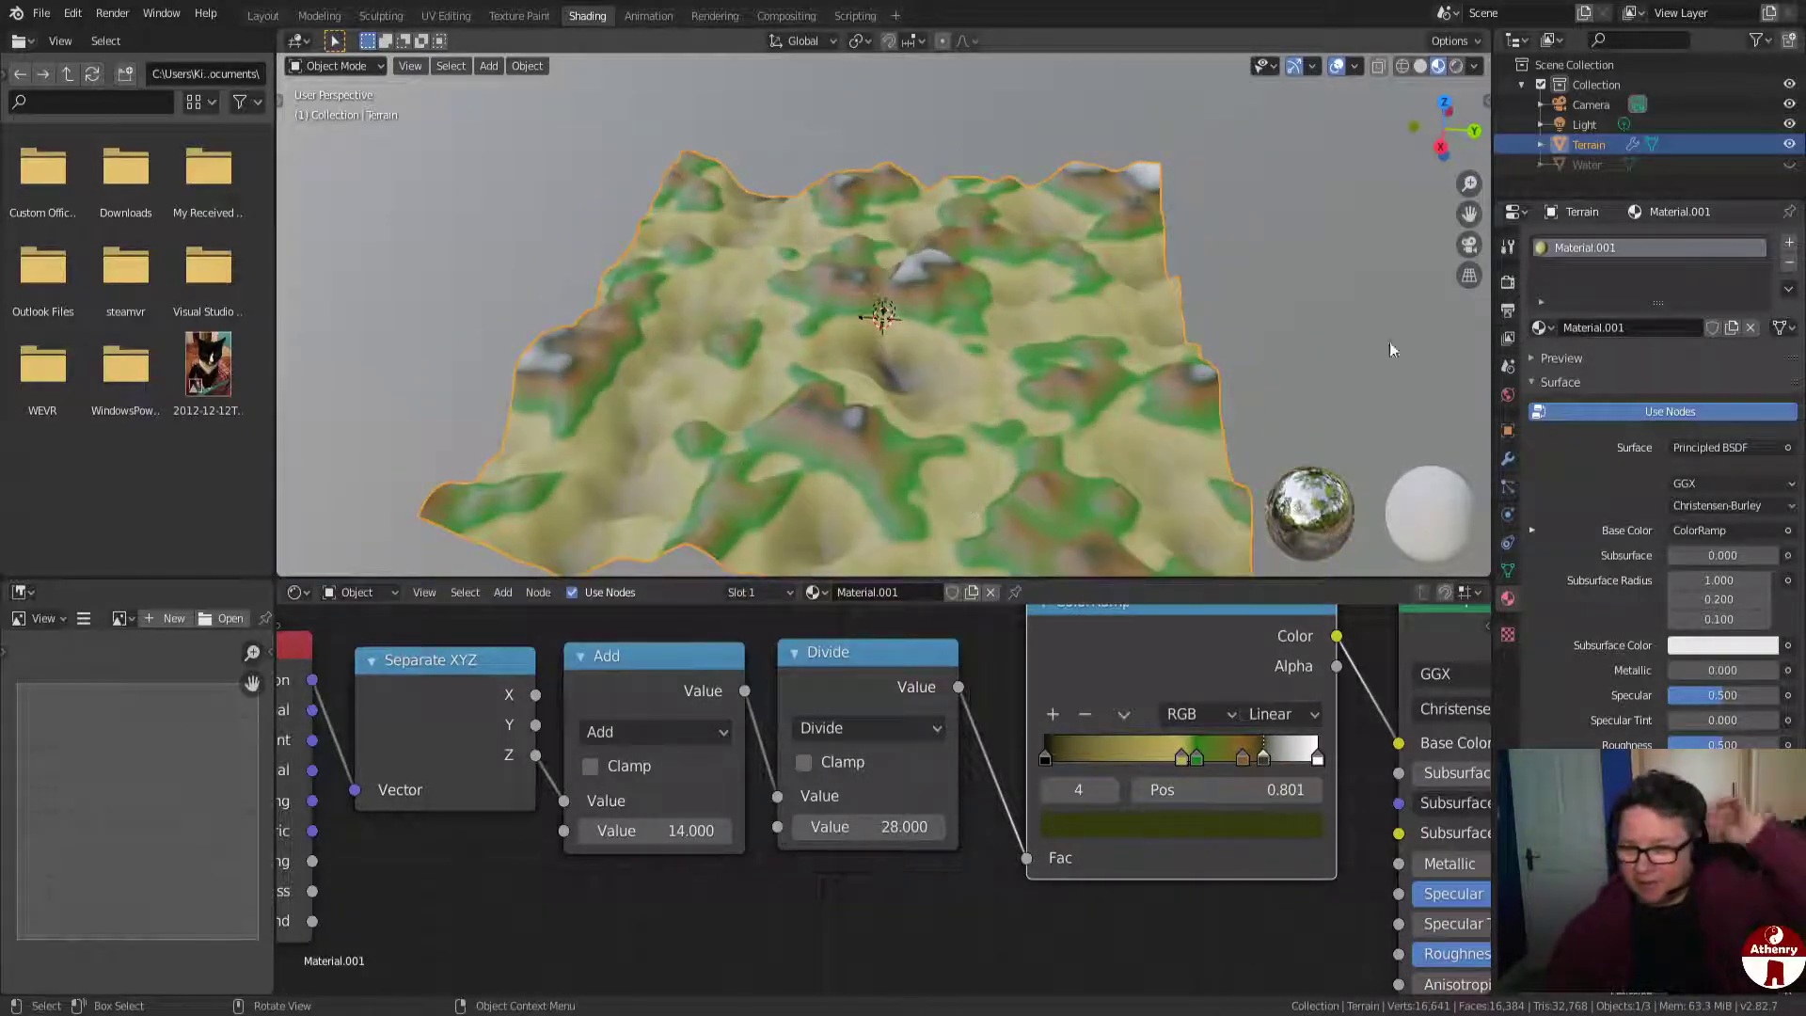
left_click(1789, 163)
scroll(816, 460, "up", 2)
middle_click_drag(816, 457, 1480, 402)
scroll(926, 443, "down", 6)
scroll(1009, 433, "up", 3)
middle_click_drag(918, 399, 1105, 451)
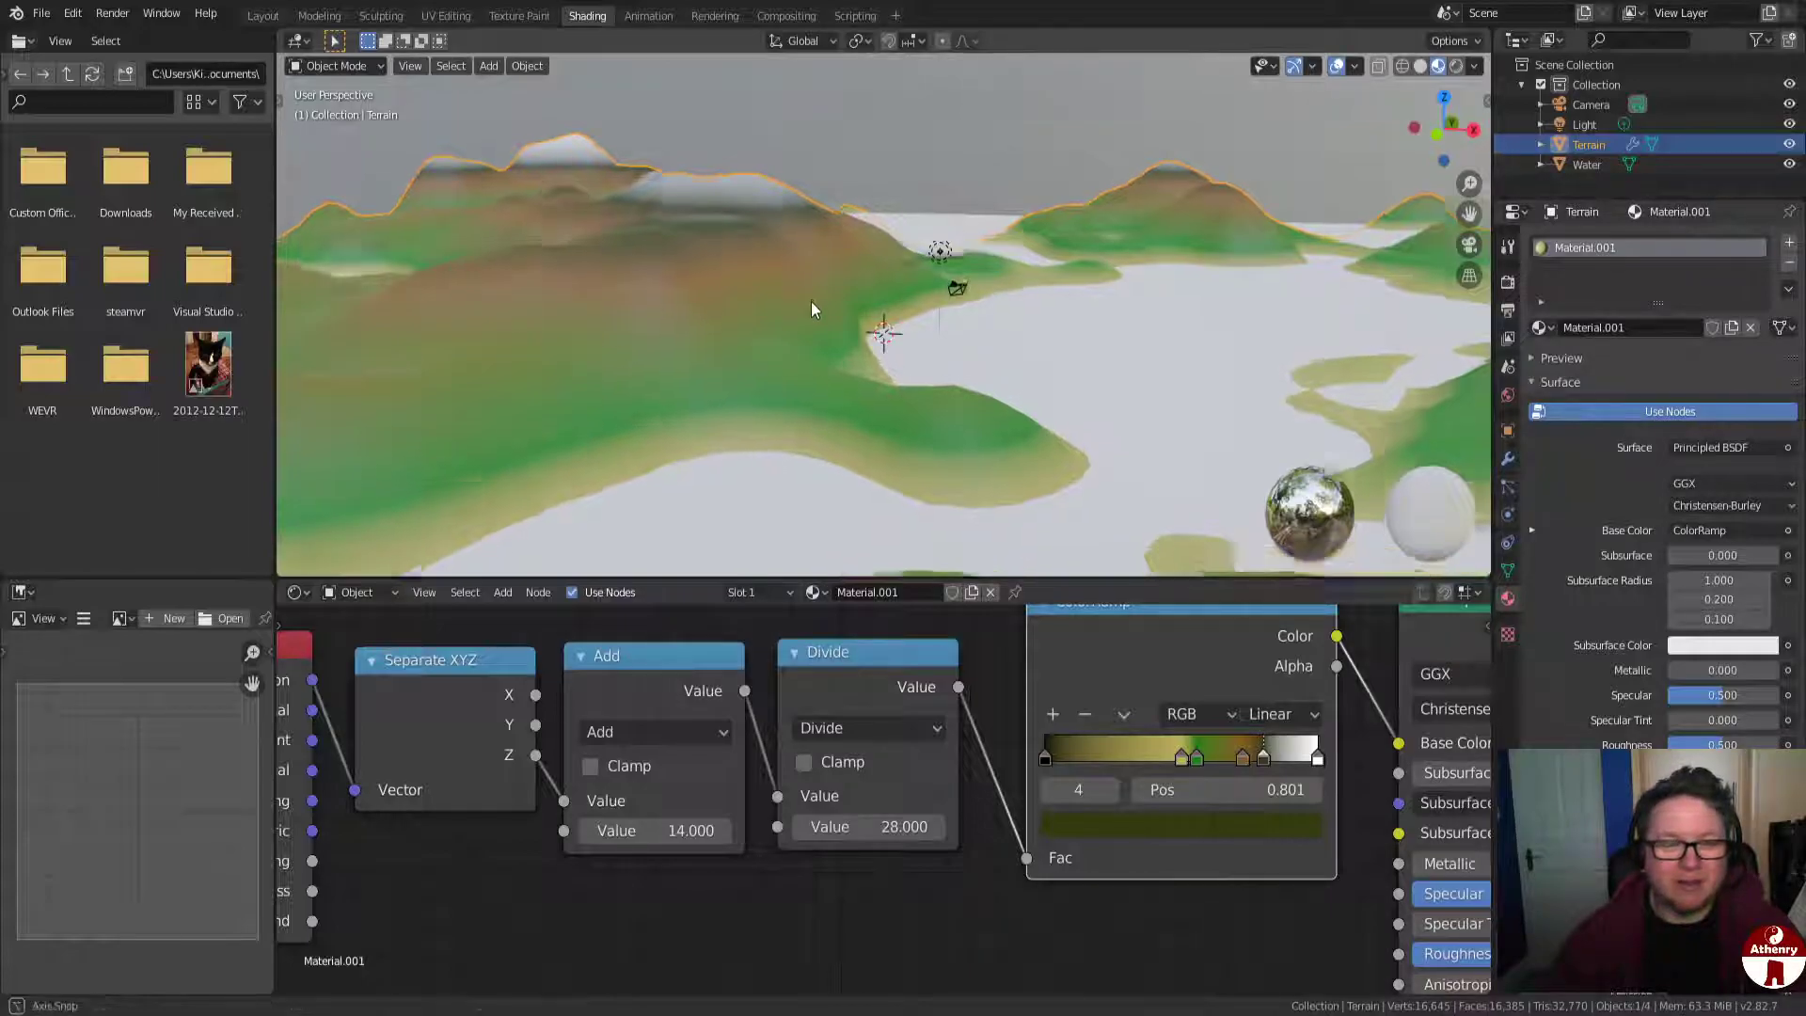
middle_click_drag(630, 184, 980, 419)
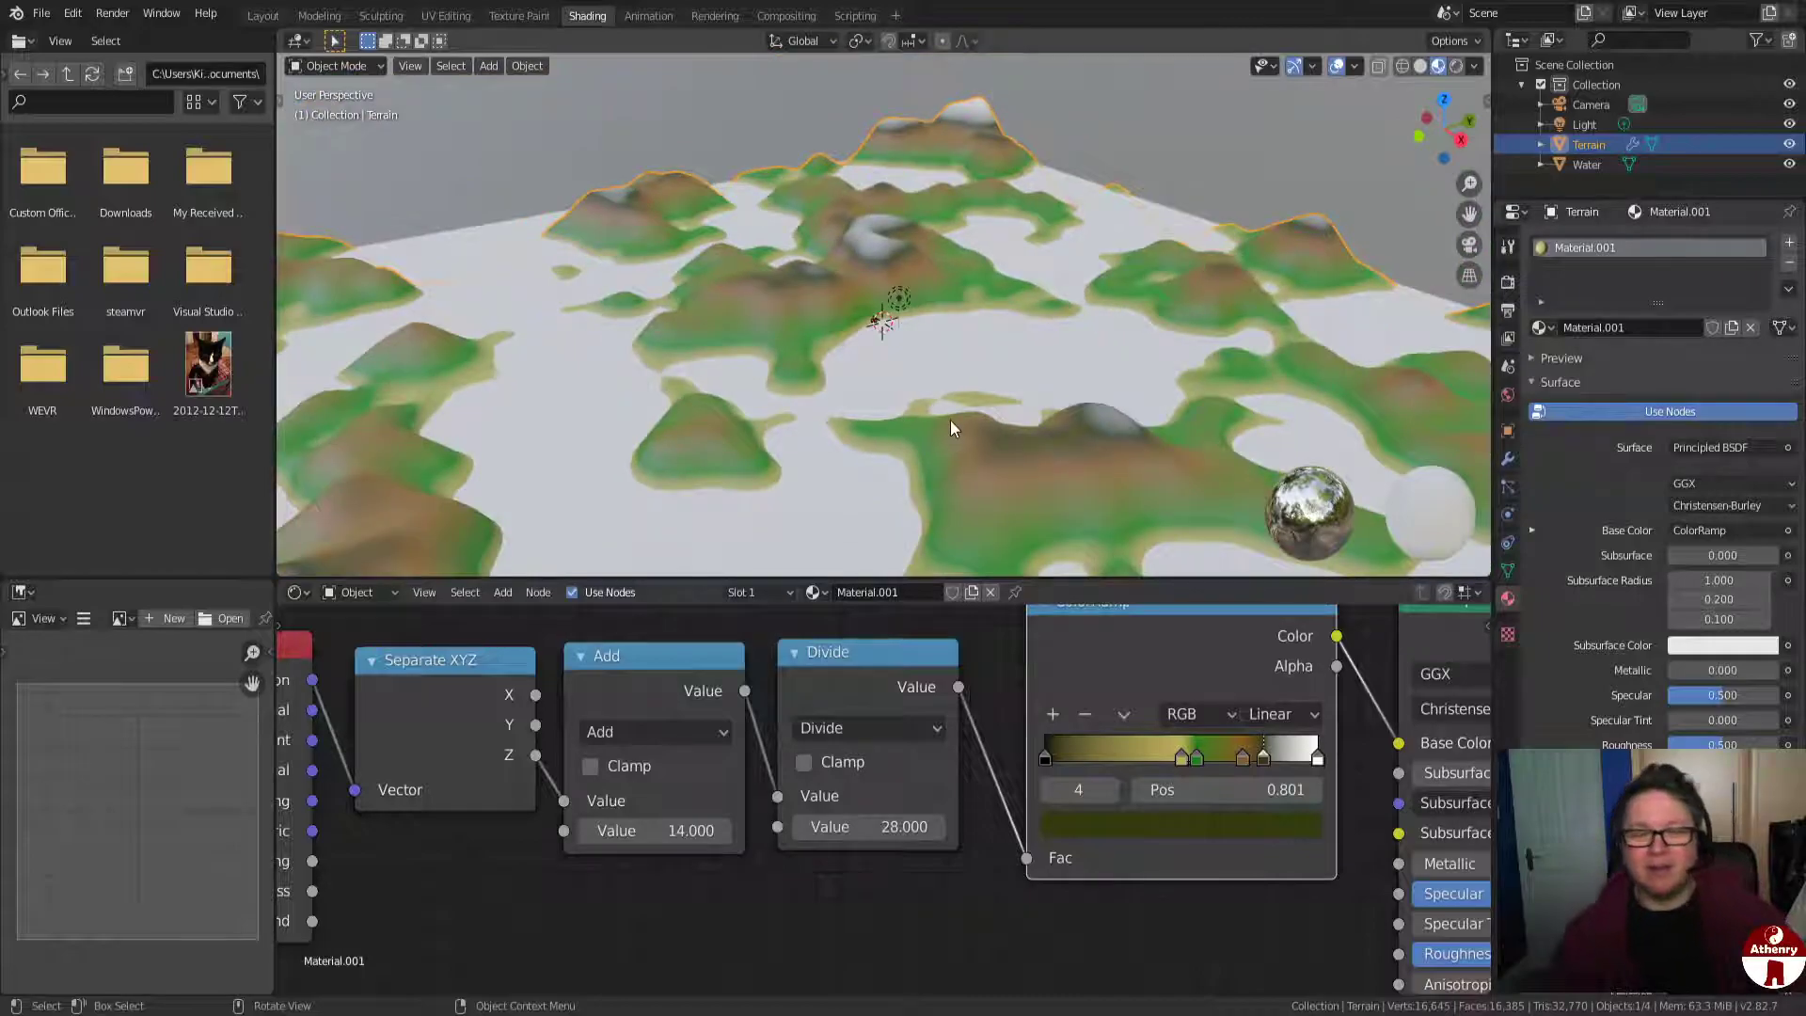
scroll(950, 428, "up", 8)
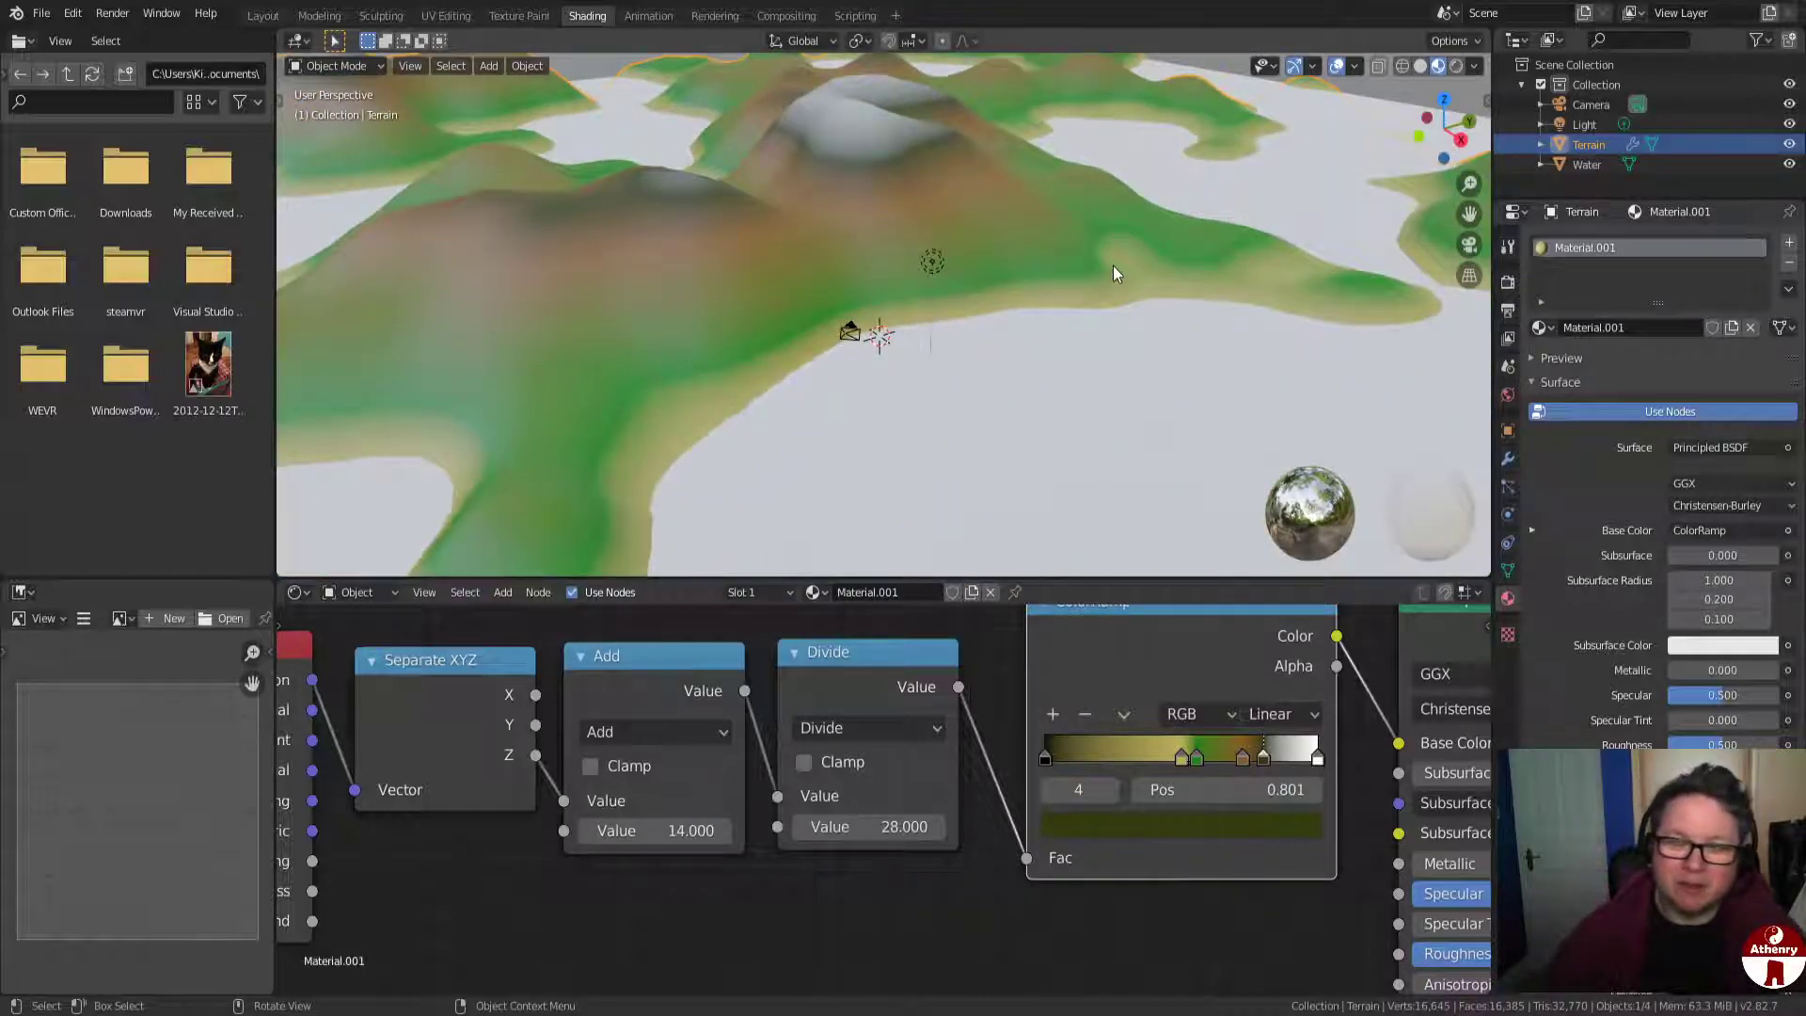
scroll(919, 395, "down", 6)
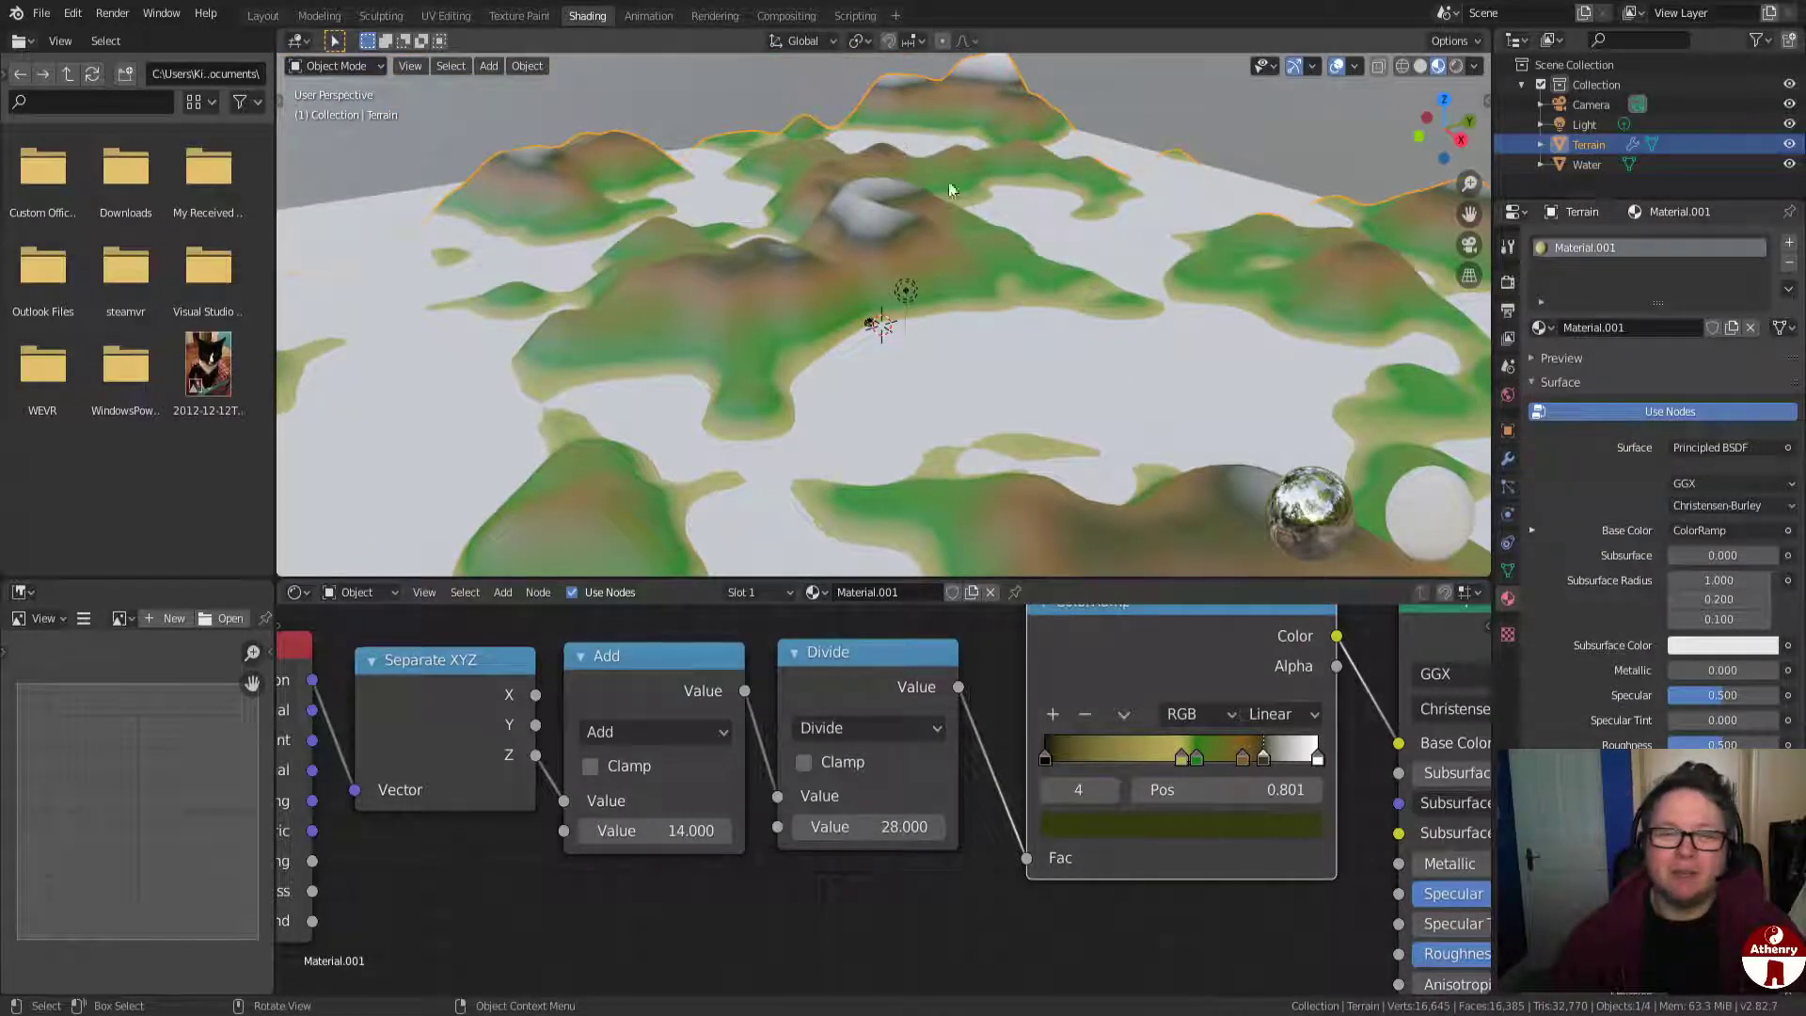
scroll(1097, 454, "down", 5)
middle_click_drag(1097, 453, 963, 487)
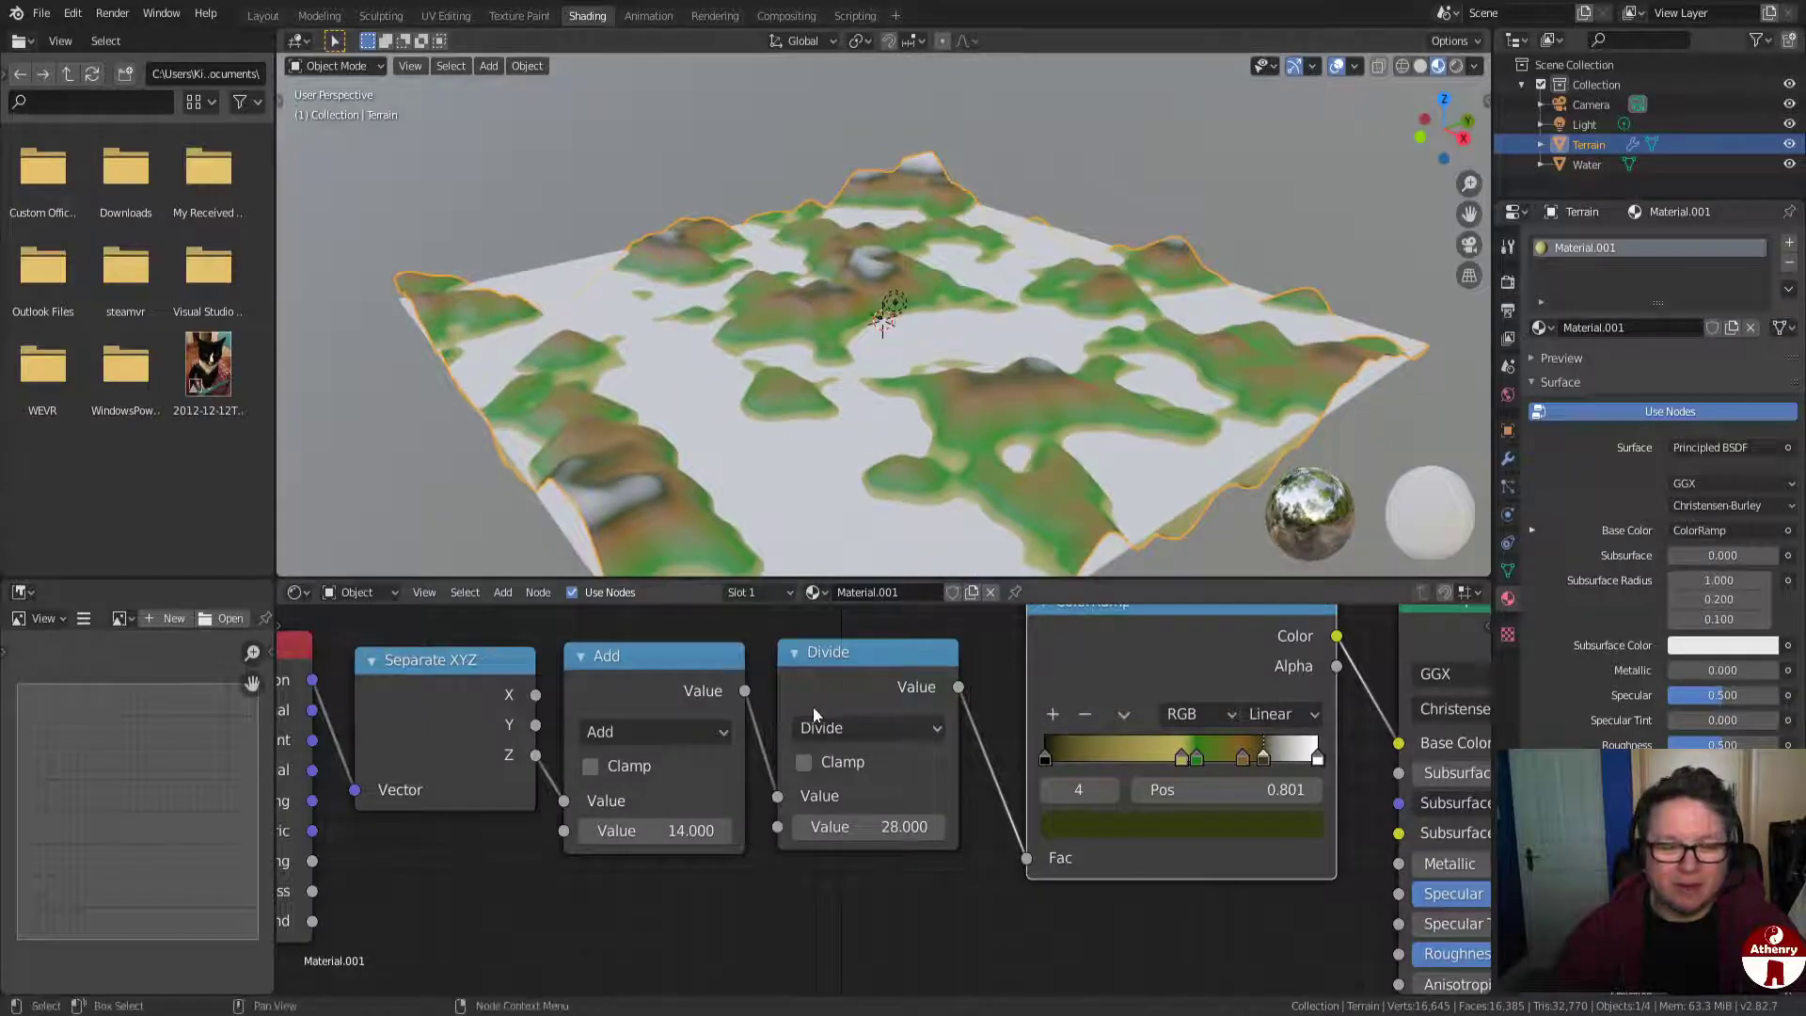
Add a Noise Texture node below the height node chain, nudging the Divide node slightly away from the Add node.
left_click_drag(866, 664, 875, 673)
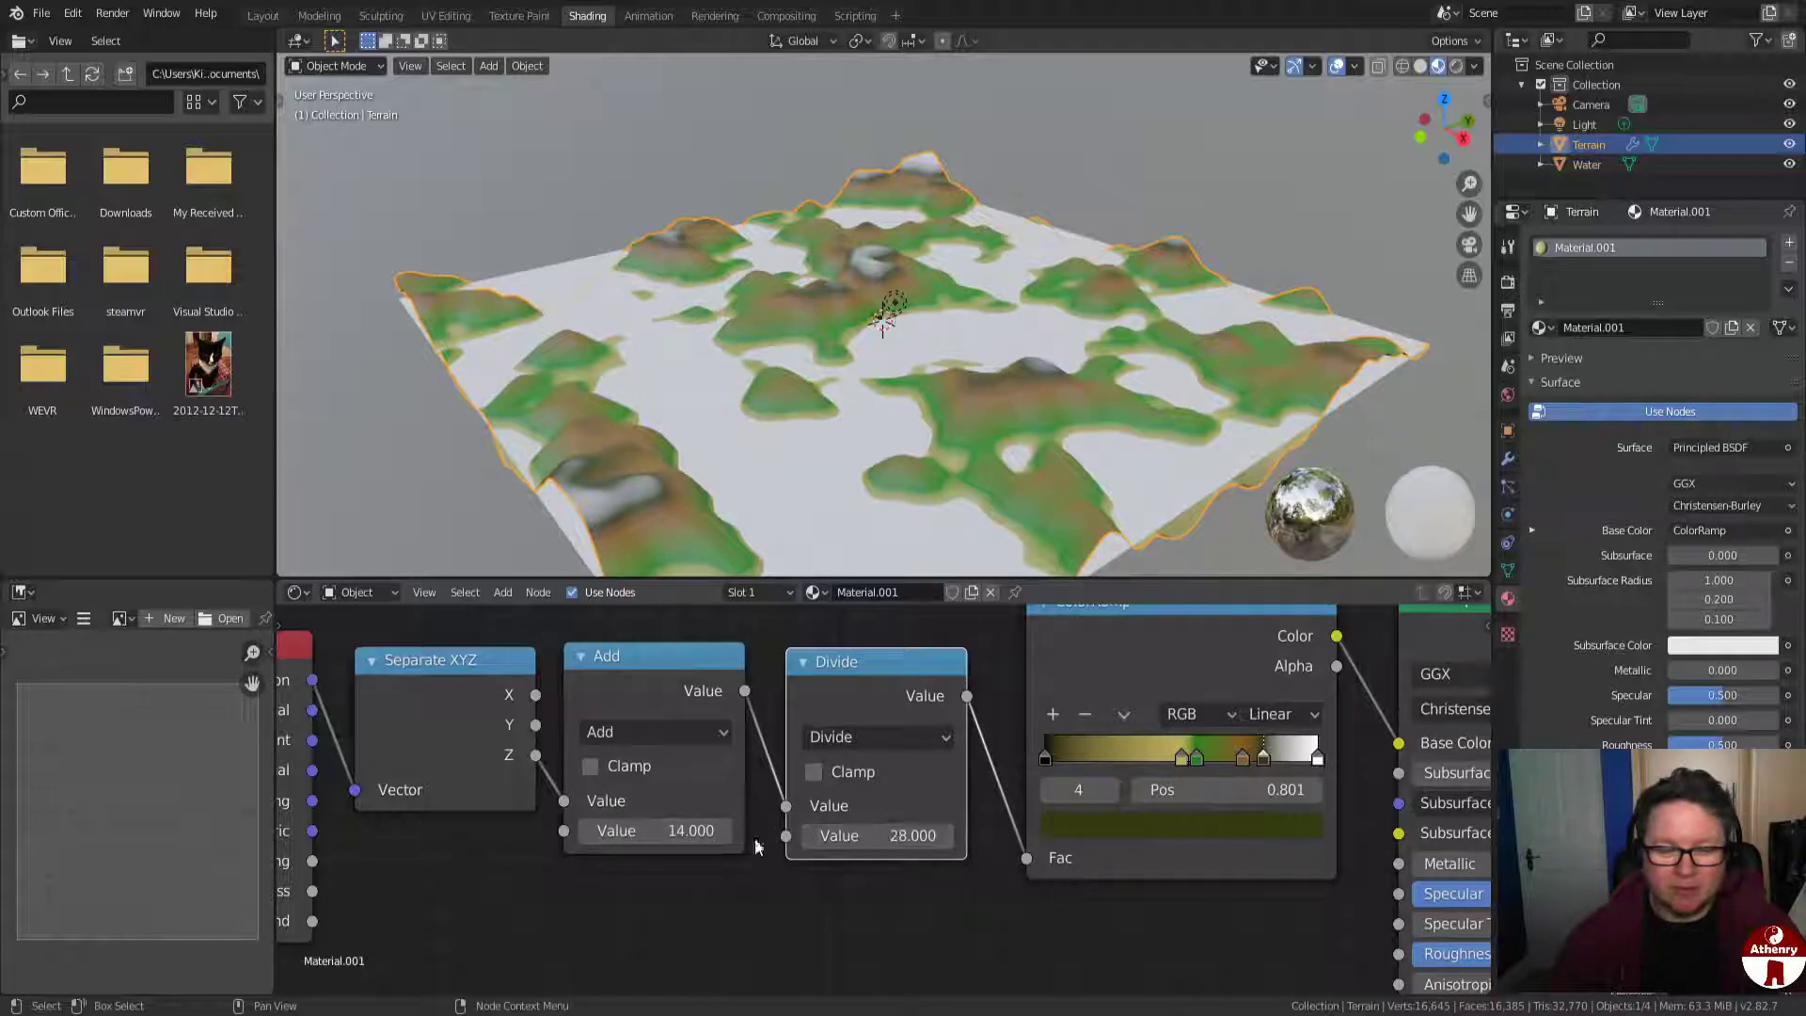
scroll(785, 856, "down", 2)
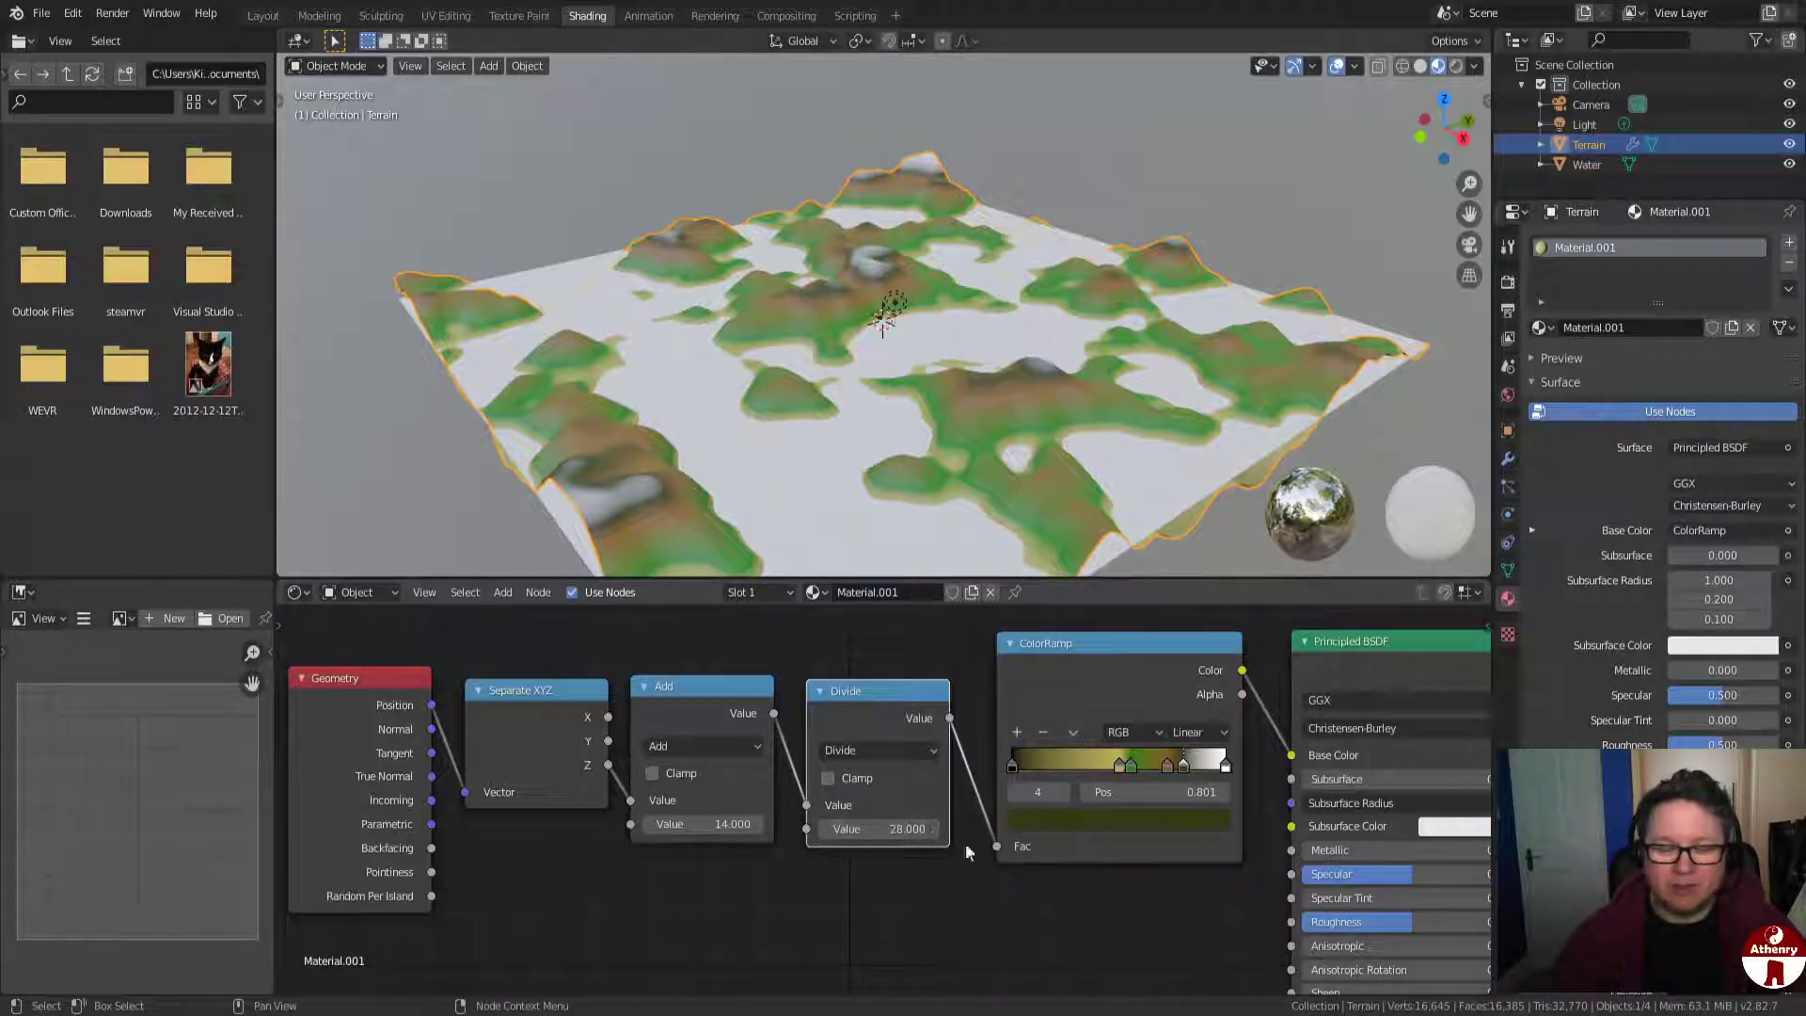
scroll(912, 856, "down", 1)
middle_click_drag(838, 956, 839, 816)
scroll(839, 816, "down", 2)
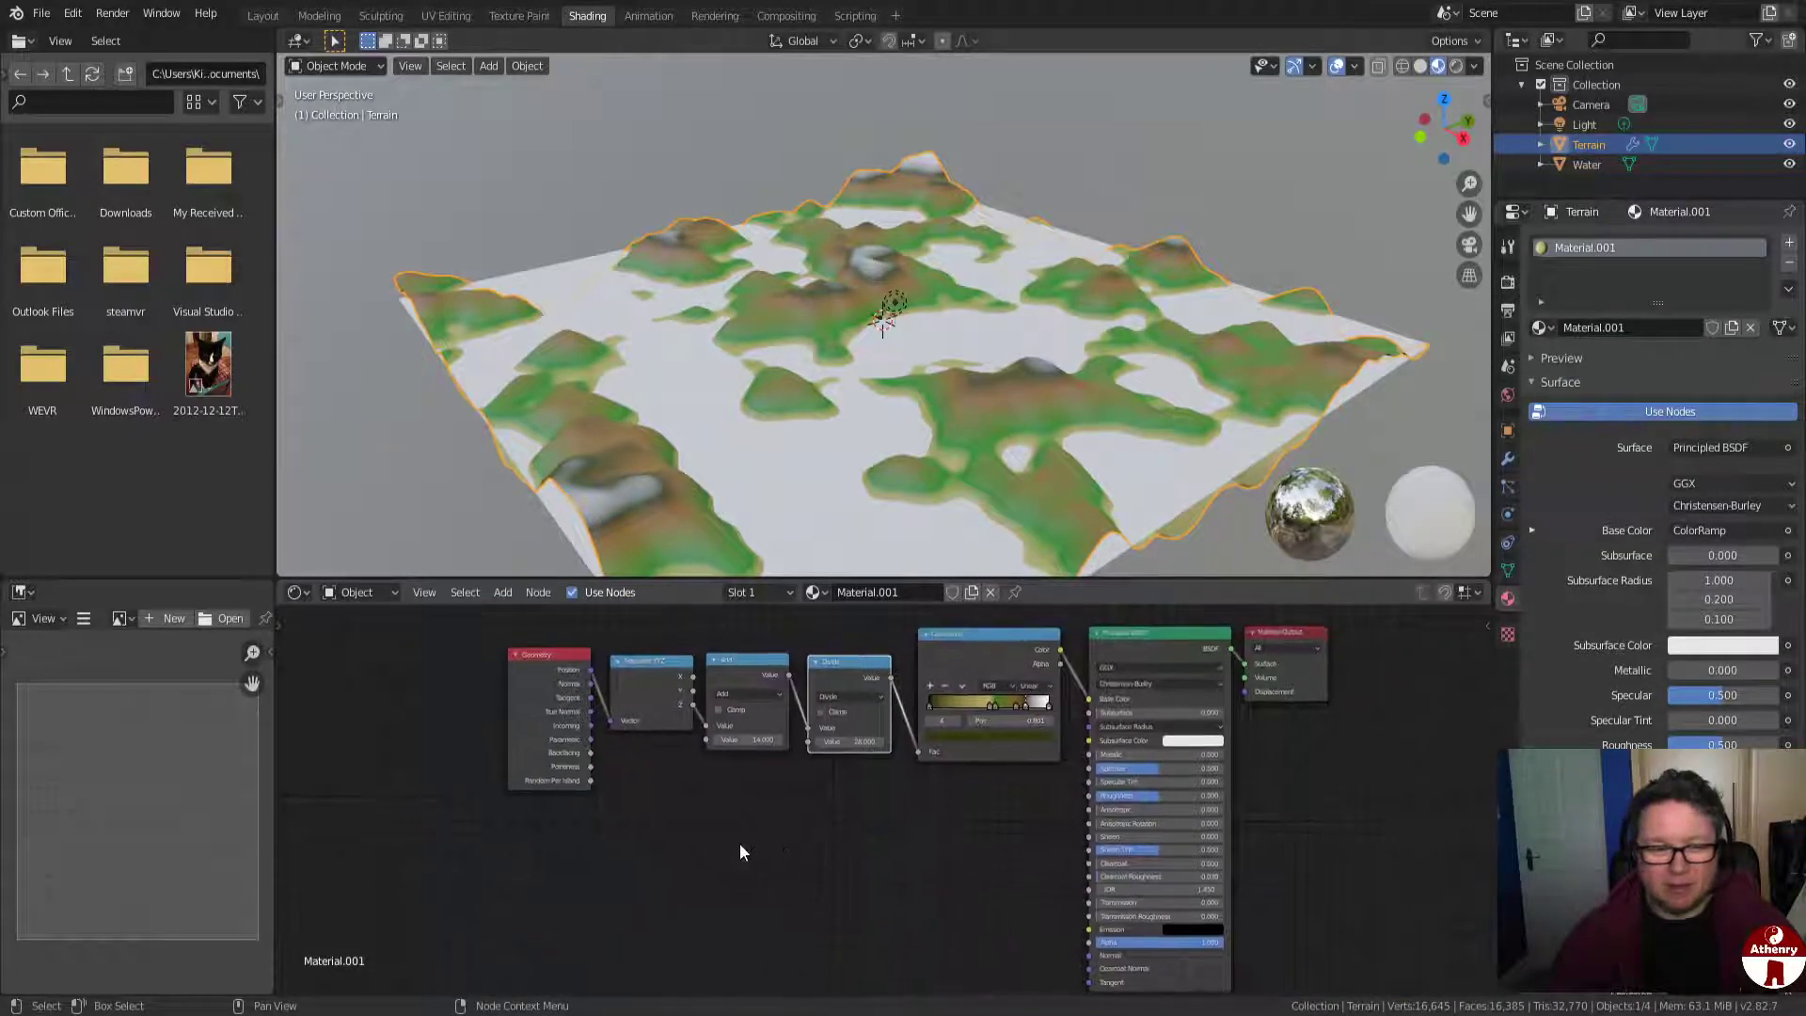
left_click(504, 594)
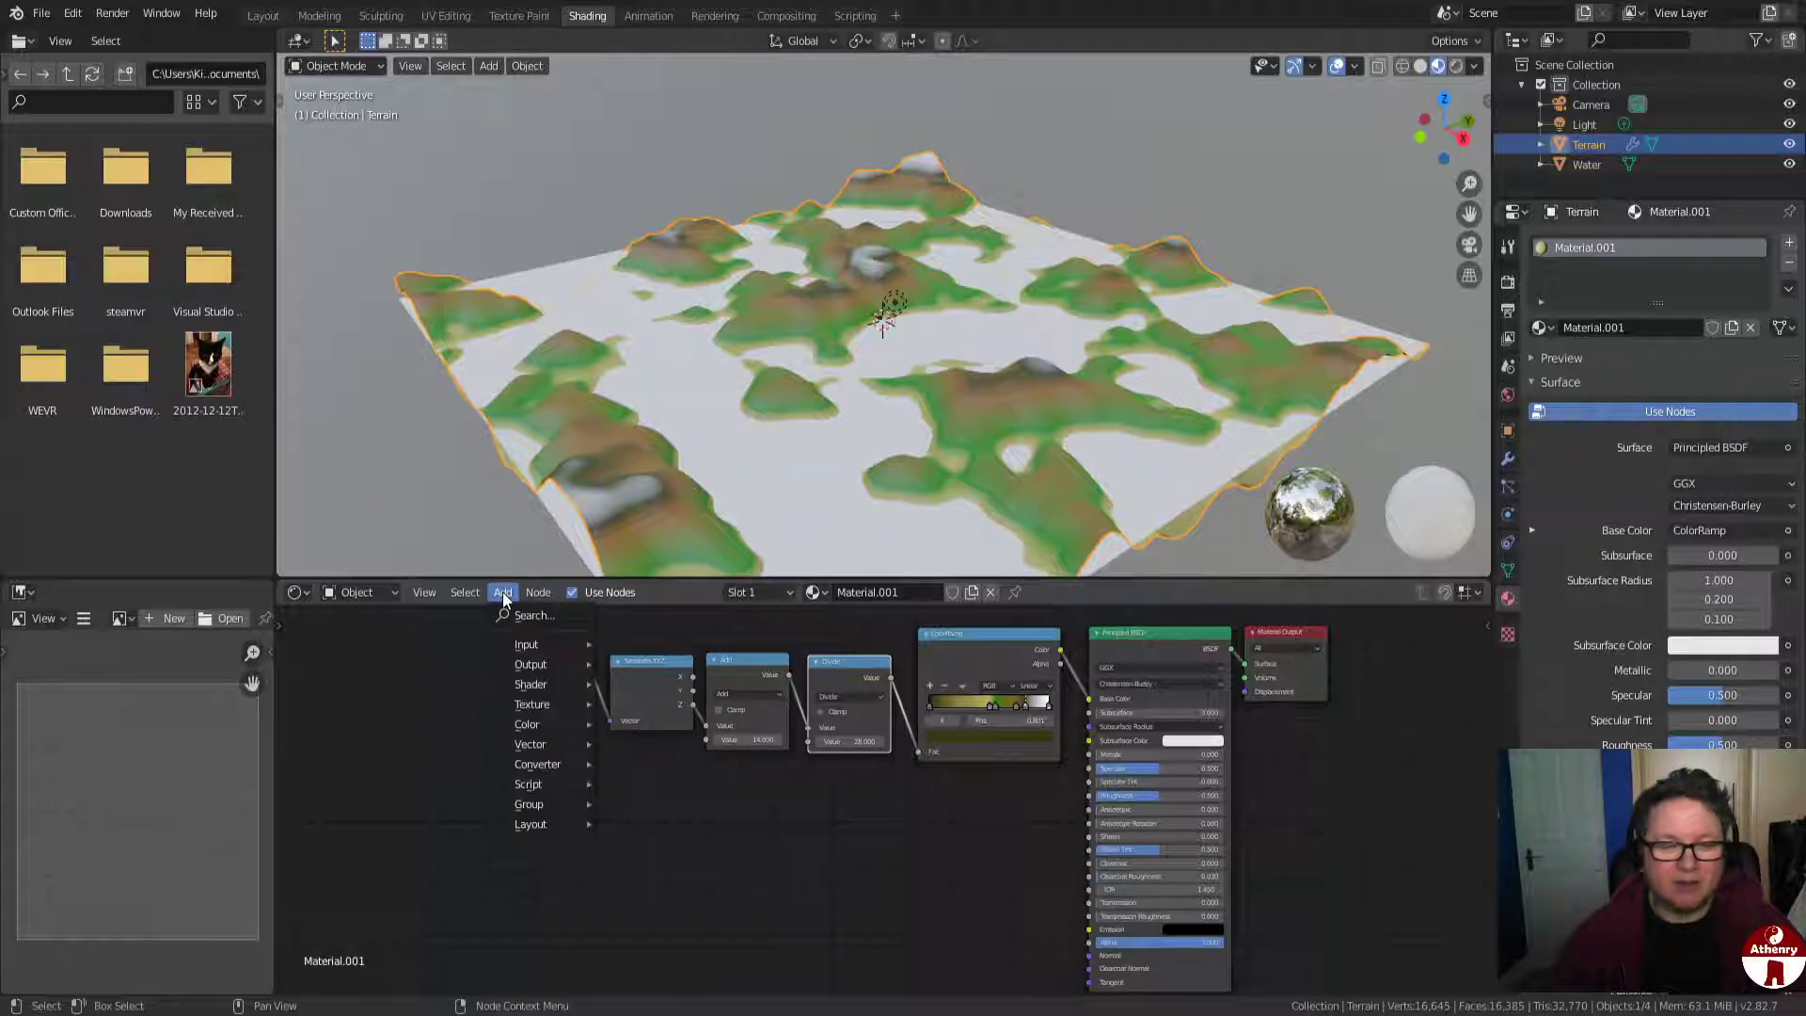
mouse_move(528, 704)
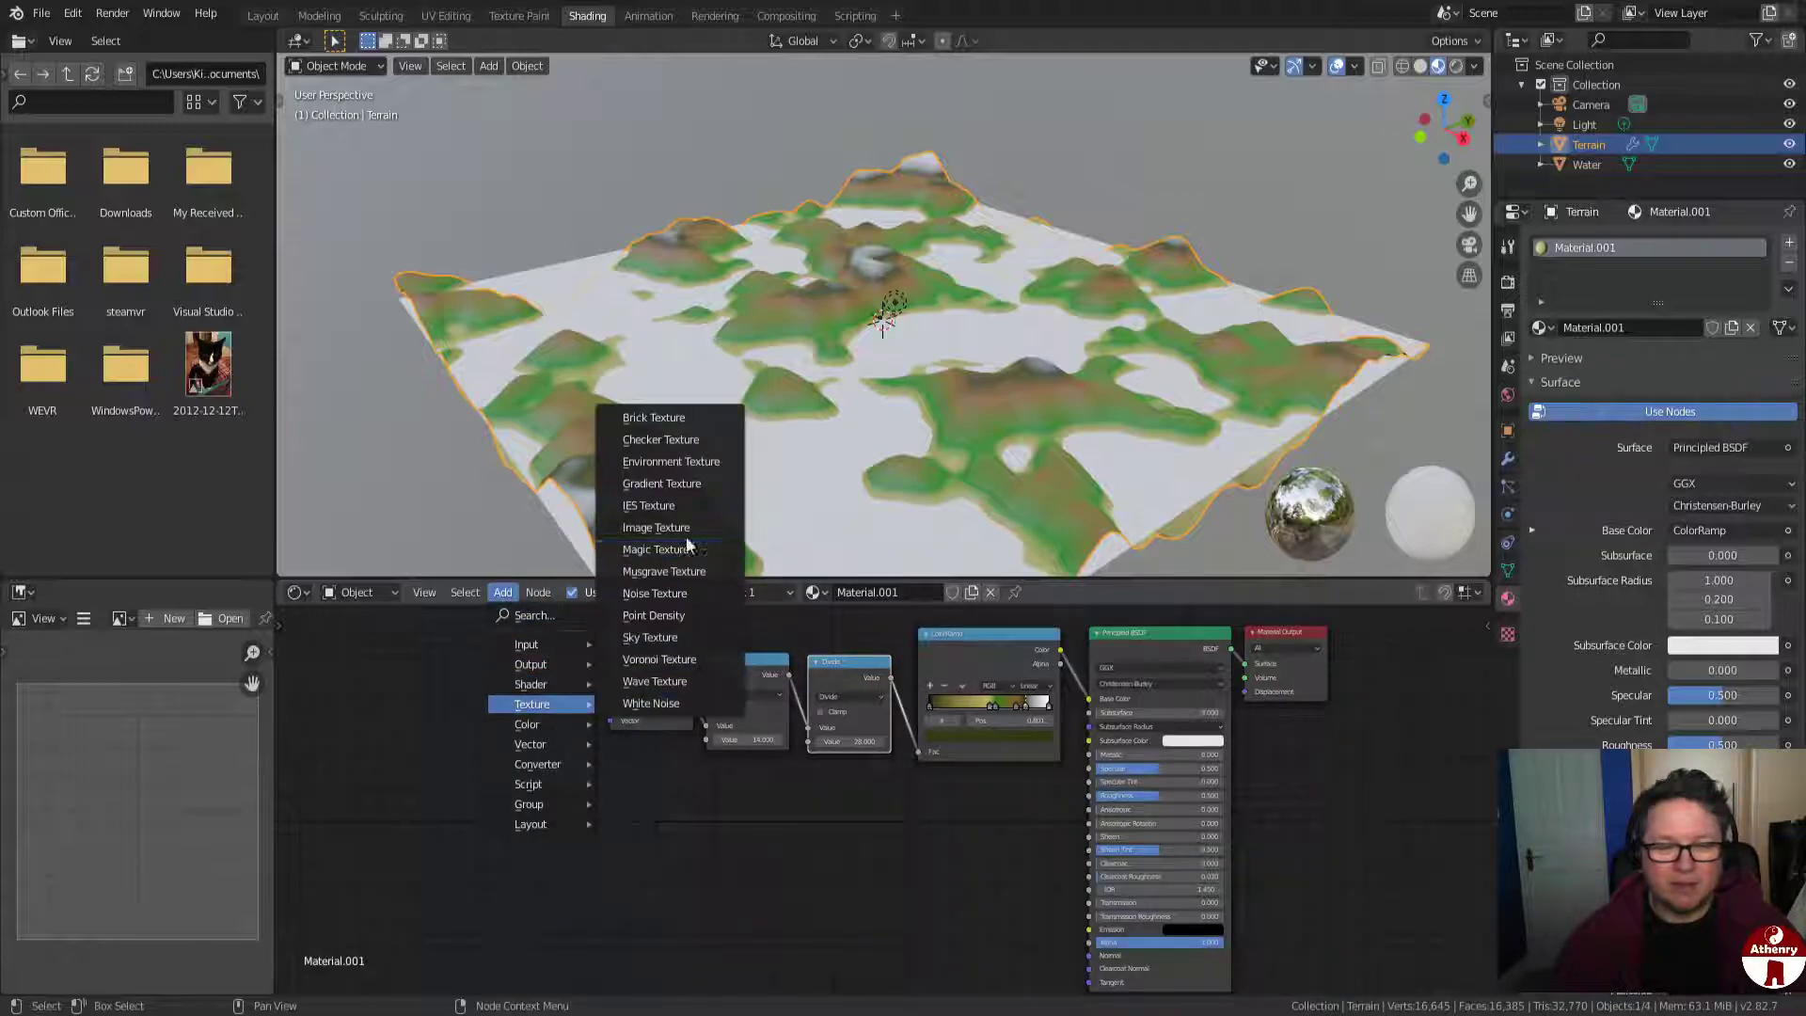
left_click(684, 593)
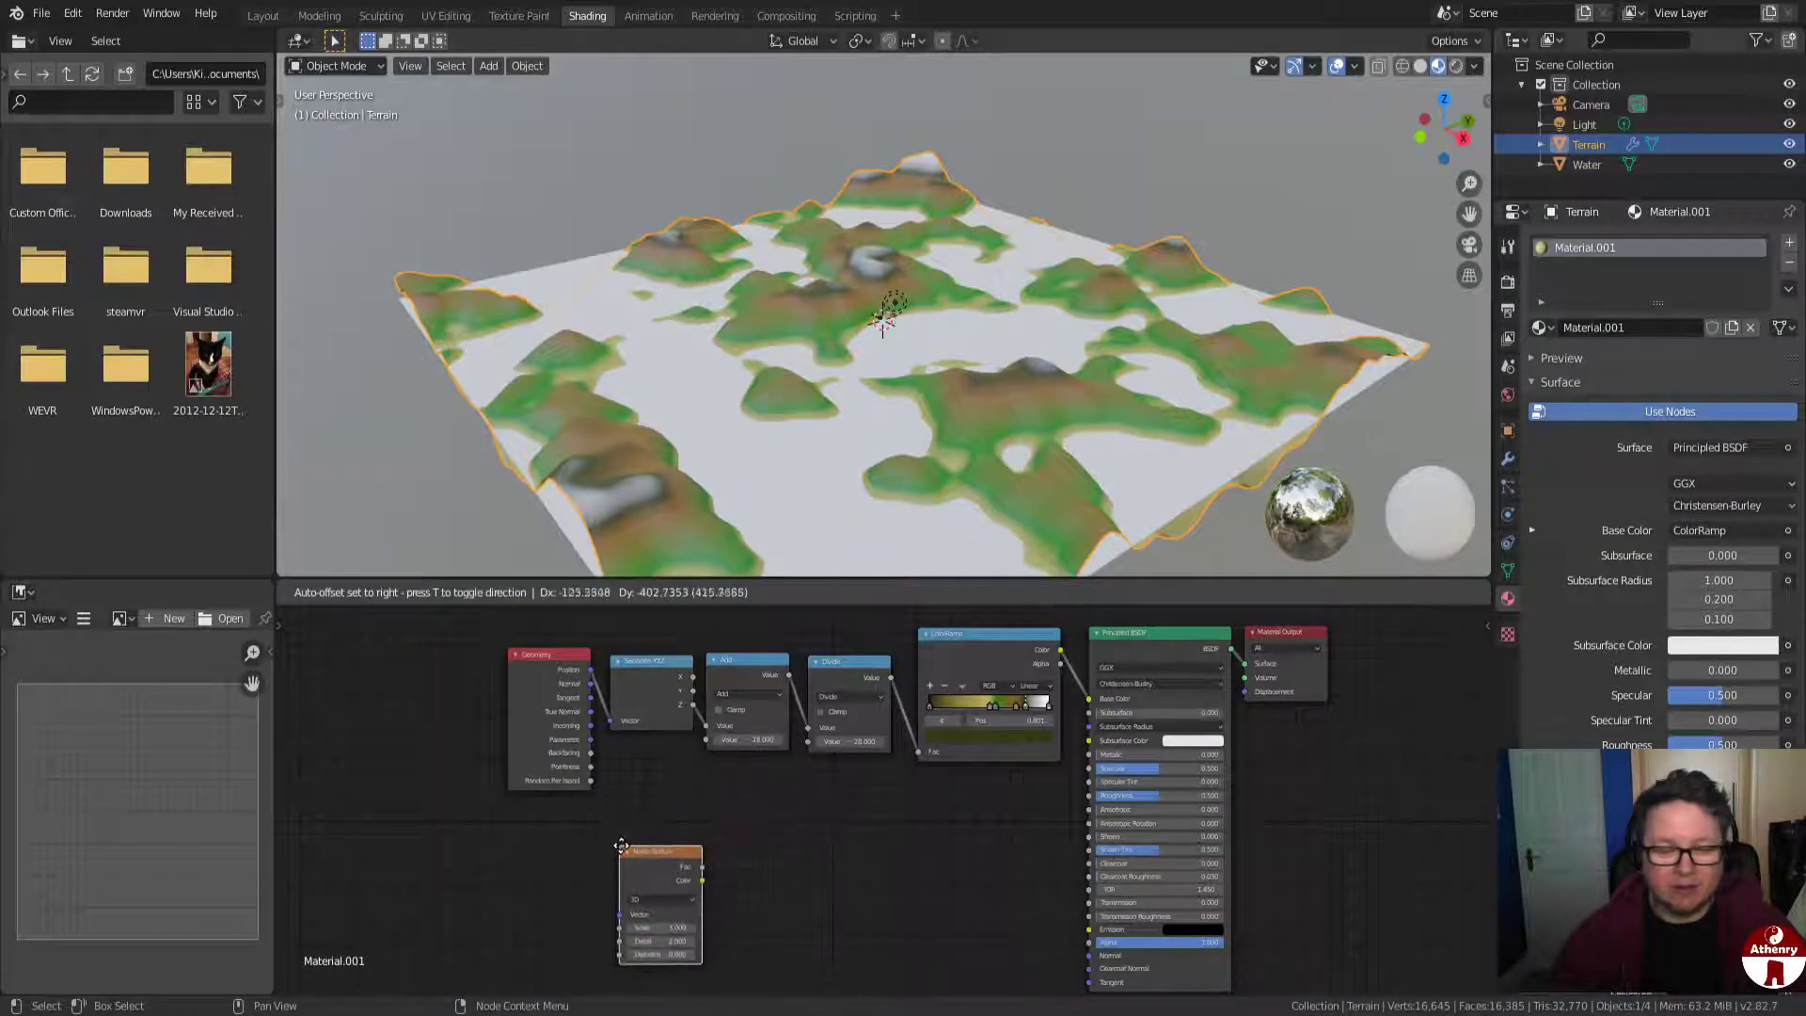
left_click(608, 845)
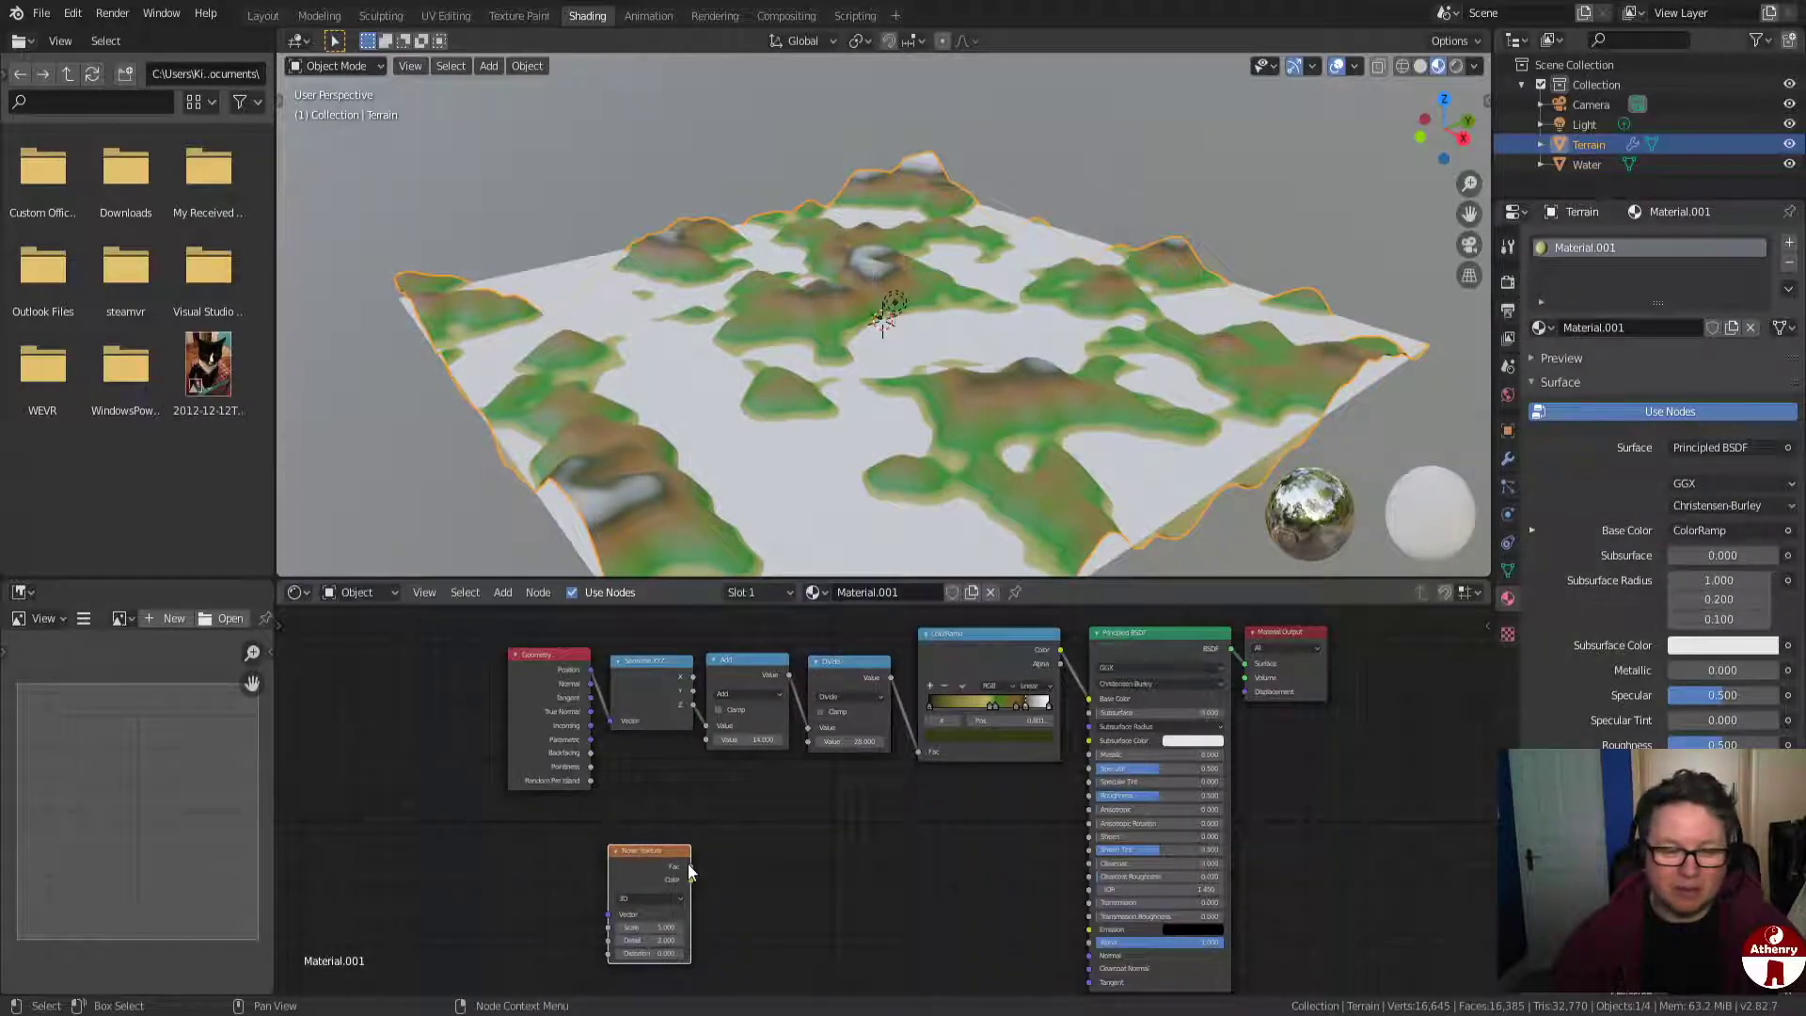
Preview the Noise Texture's Color in the Principled BSDF's Base Color, and relink the ColorRamp's Color to Base Color.
mouse_move(691, 866)
left_mouse_down()
mouse_move(742, 832)
mouse_move(681, 856)
mouse_move(931, 782)
mouse_move(1093, 672)
mouse_move(1087, 701)
left_mouse_up()
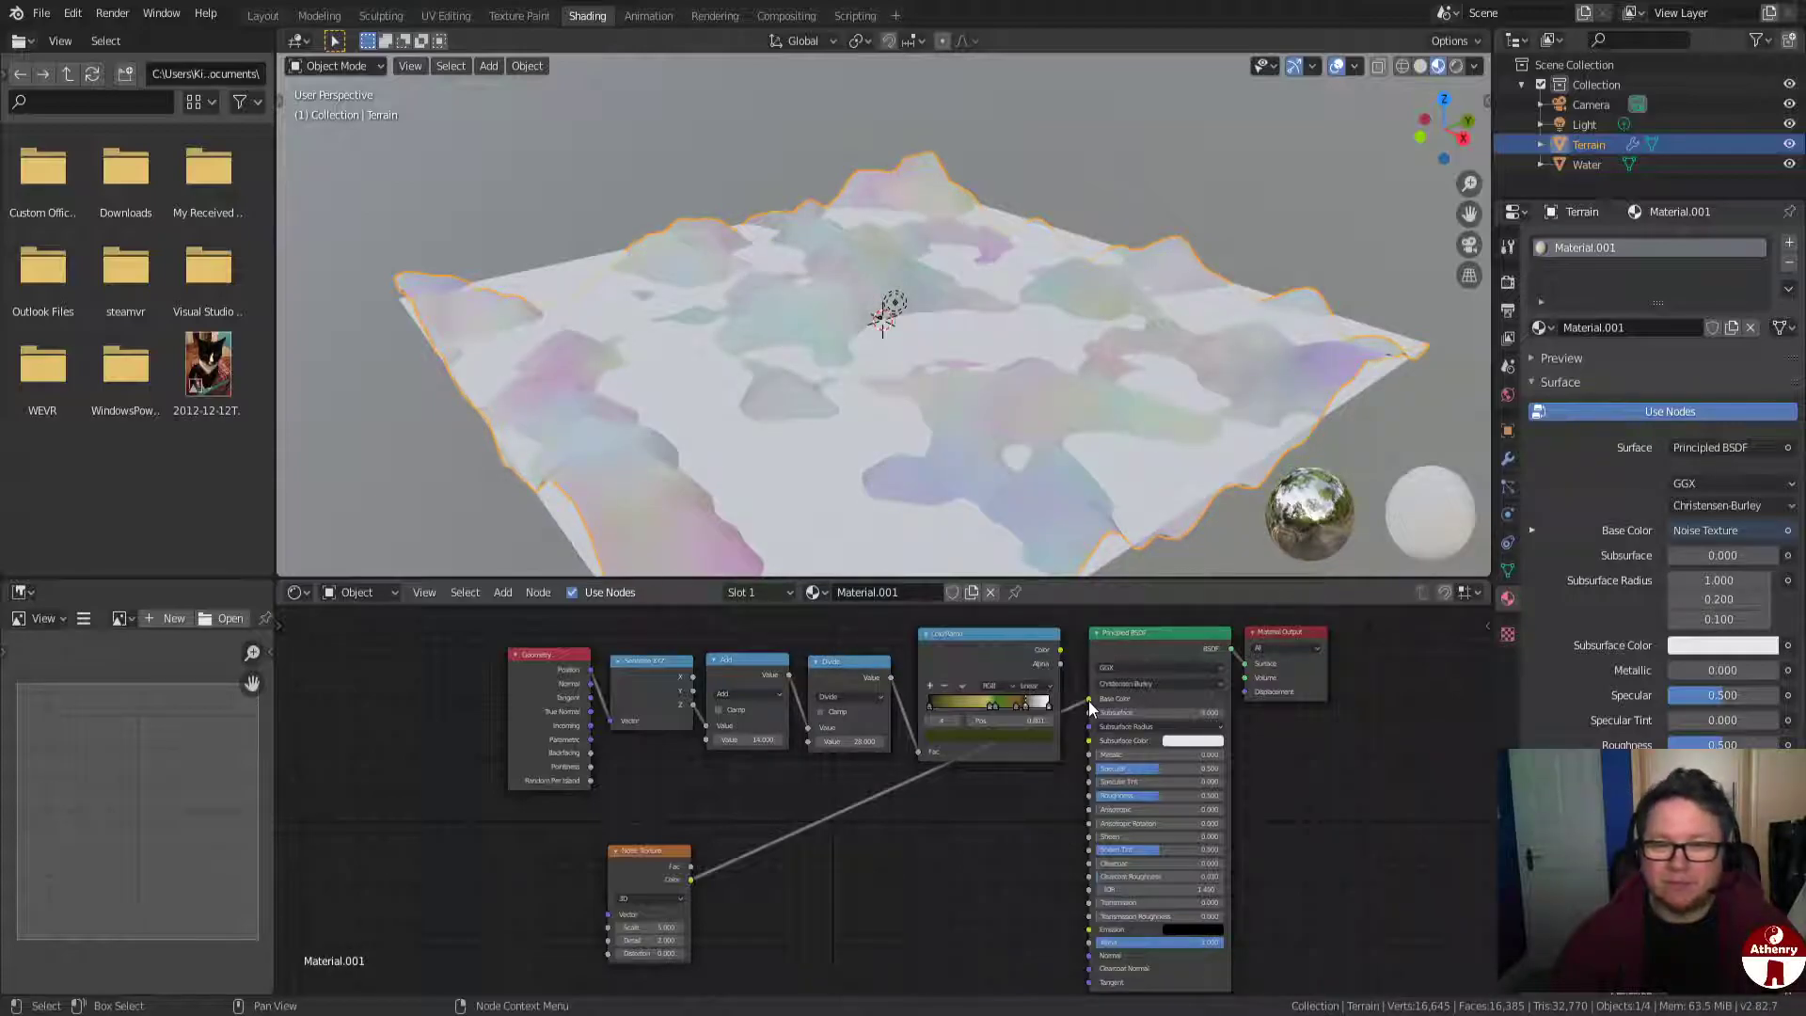
left_click_drag(1068, 648, 1090, 700)
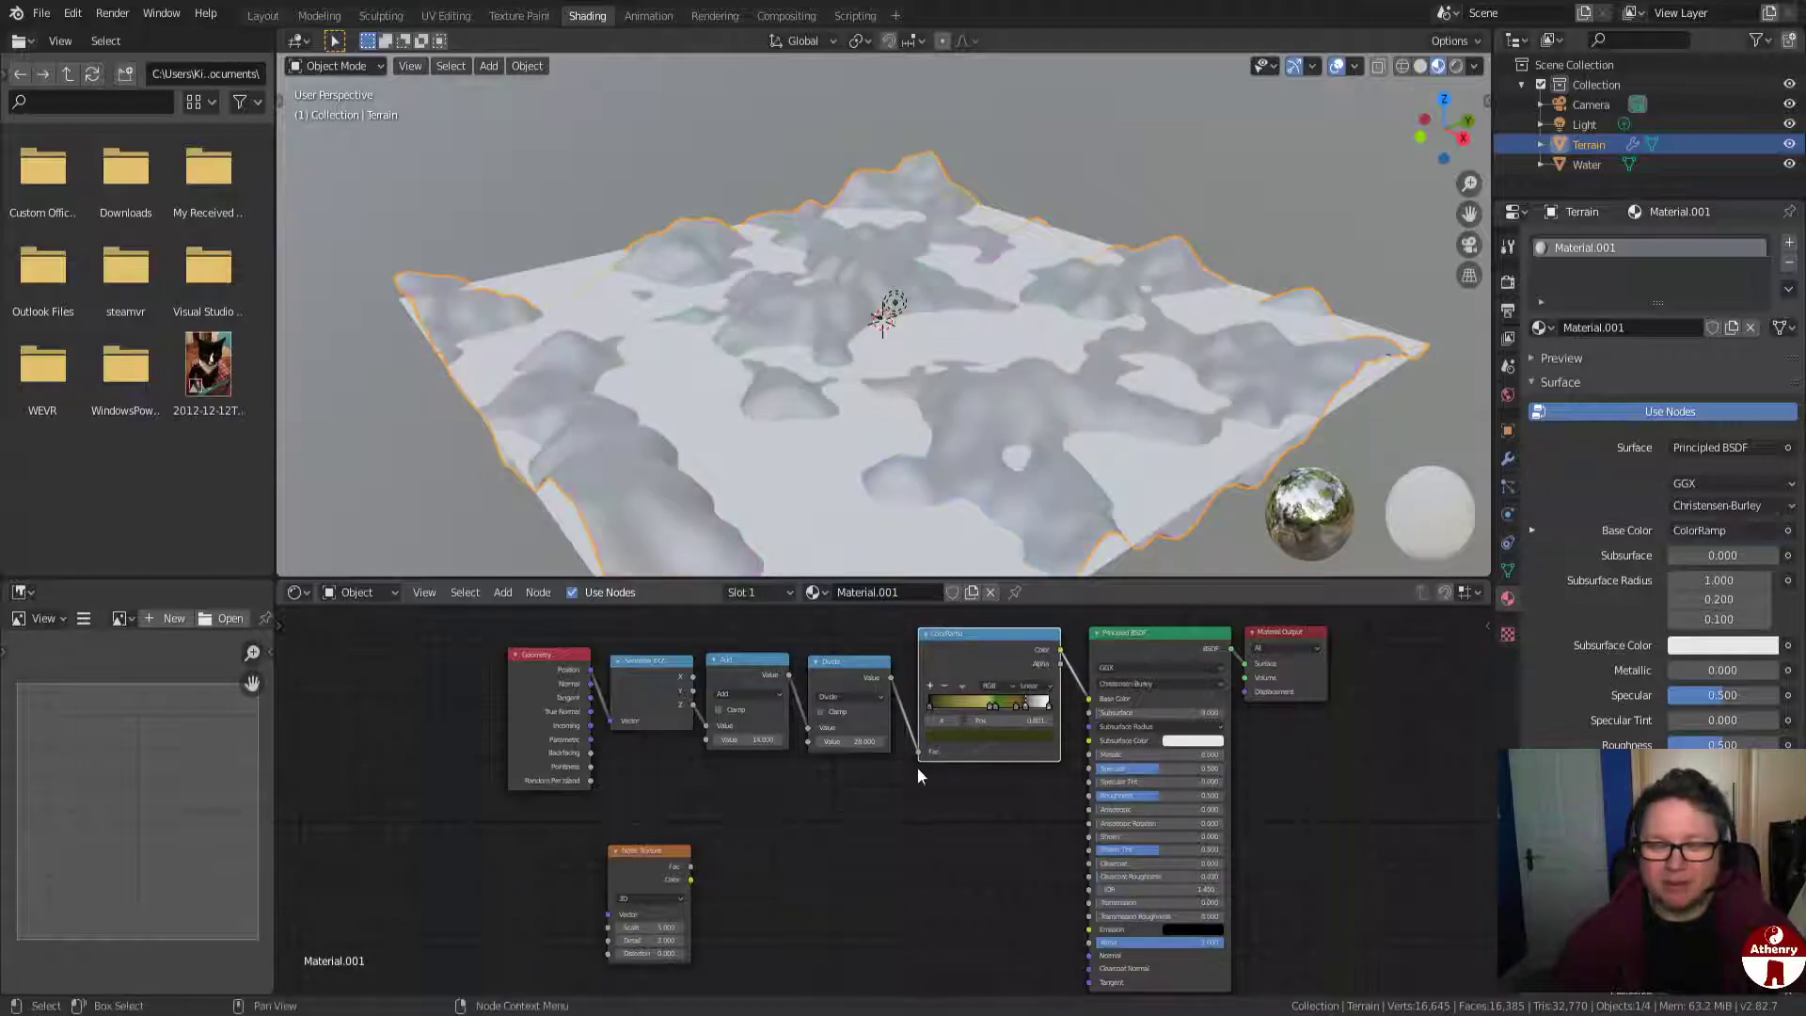
left_click(651, 853)
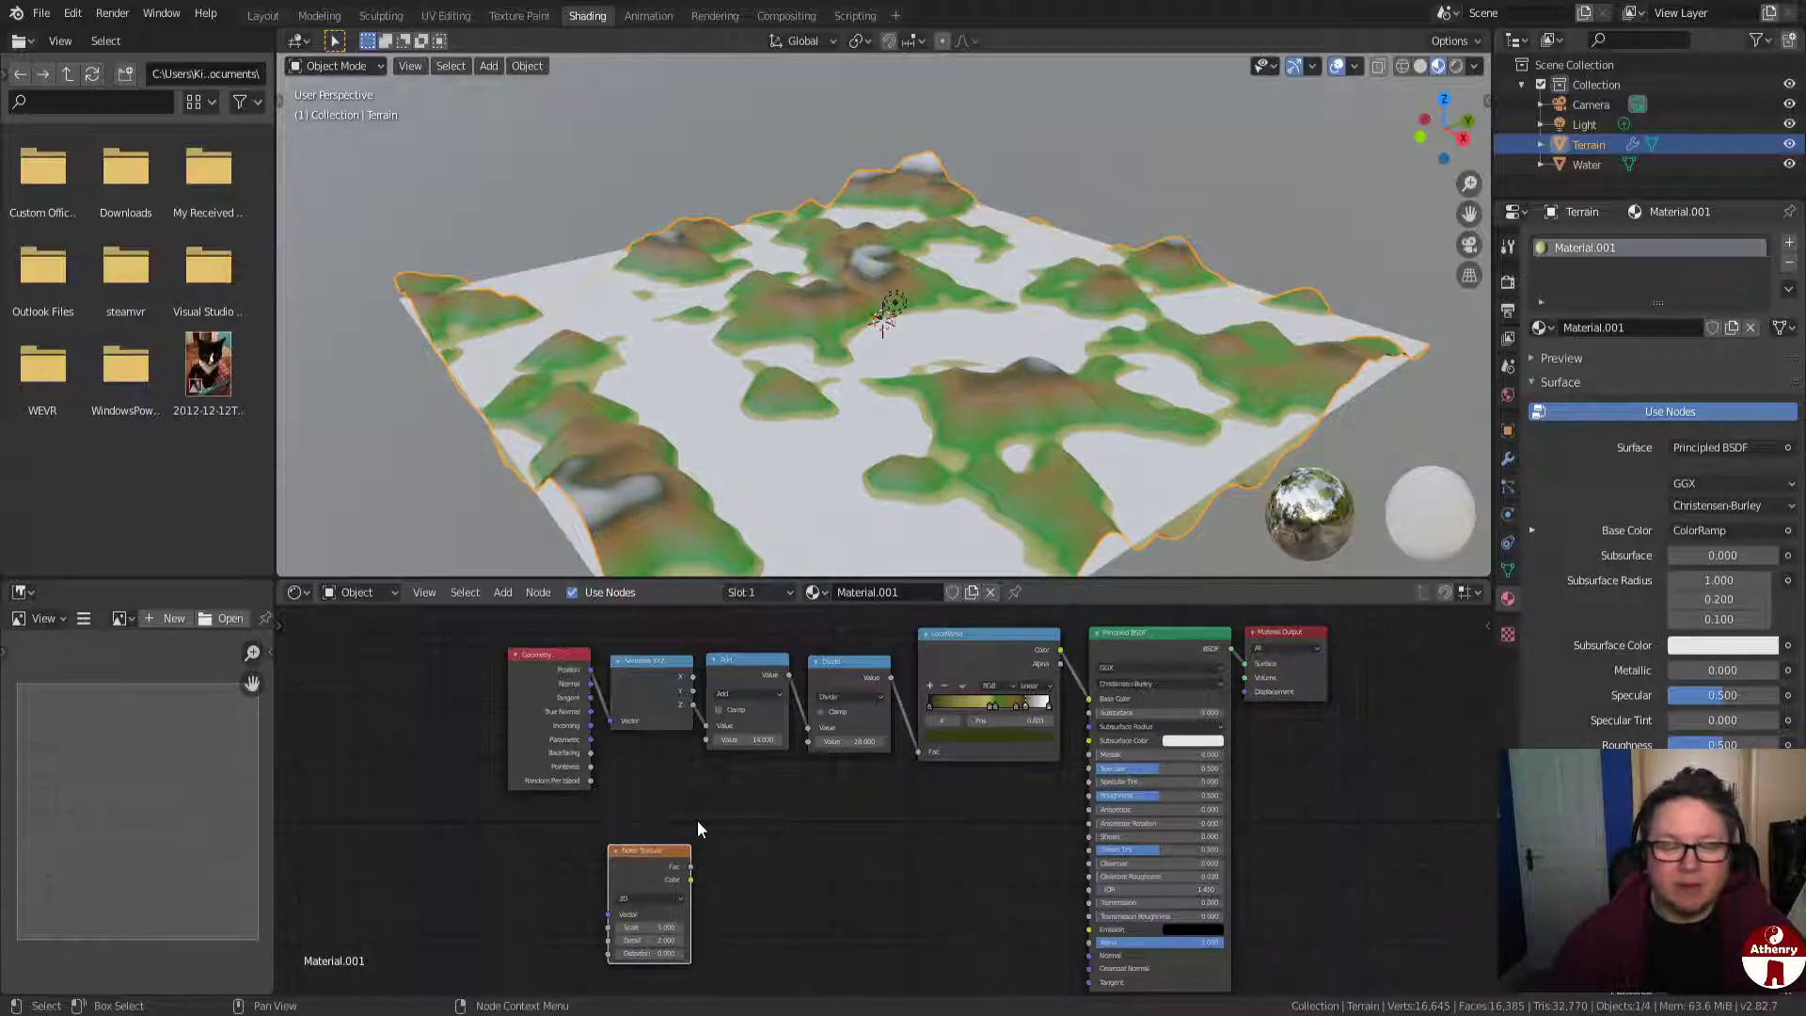
mouse_move(694, 862)
left_mouse_down()
mouse_move(724, 854)
mouse_move(684, 861)
left_mouse_up()
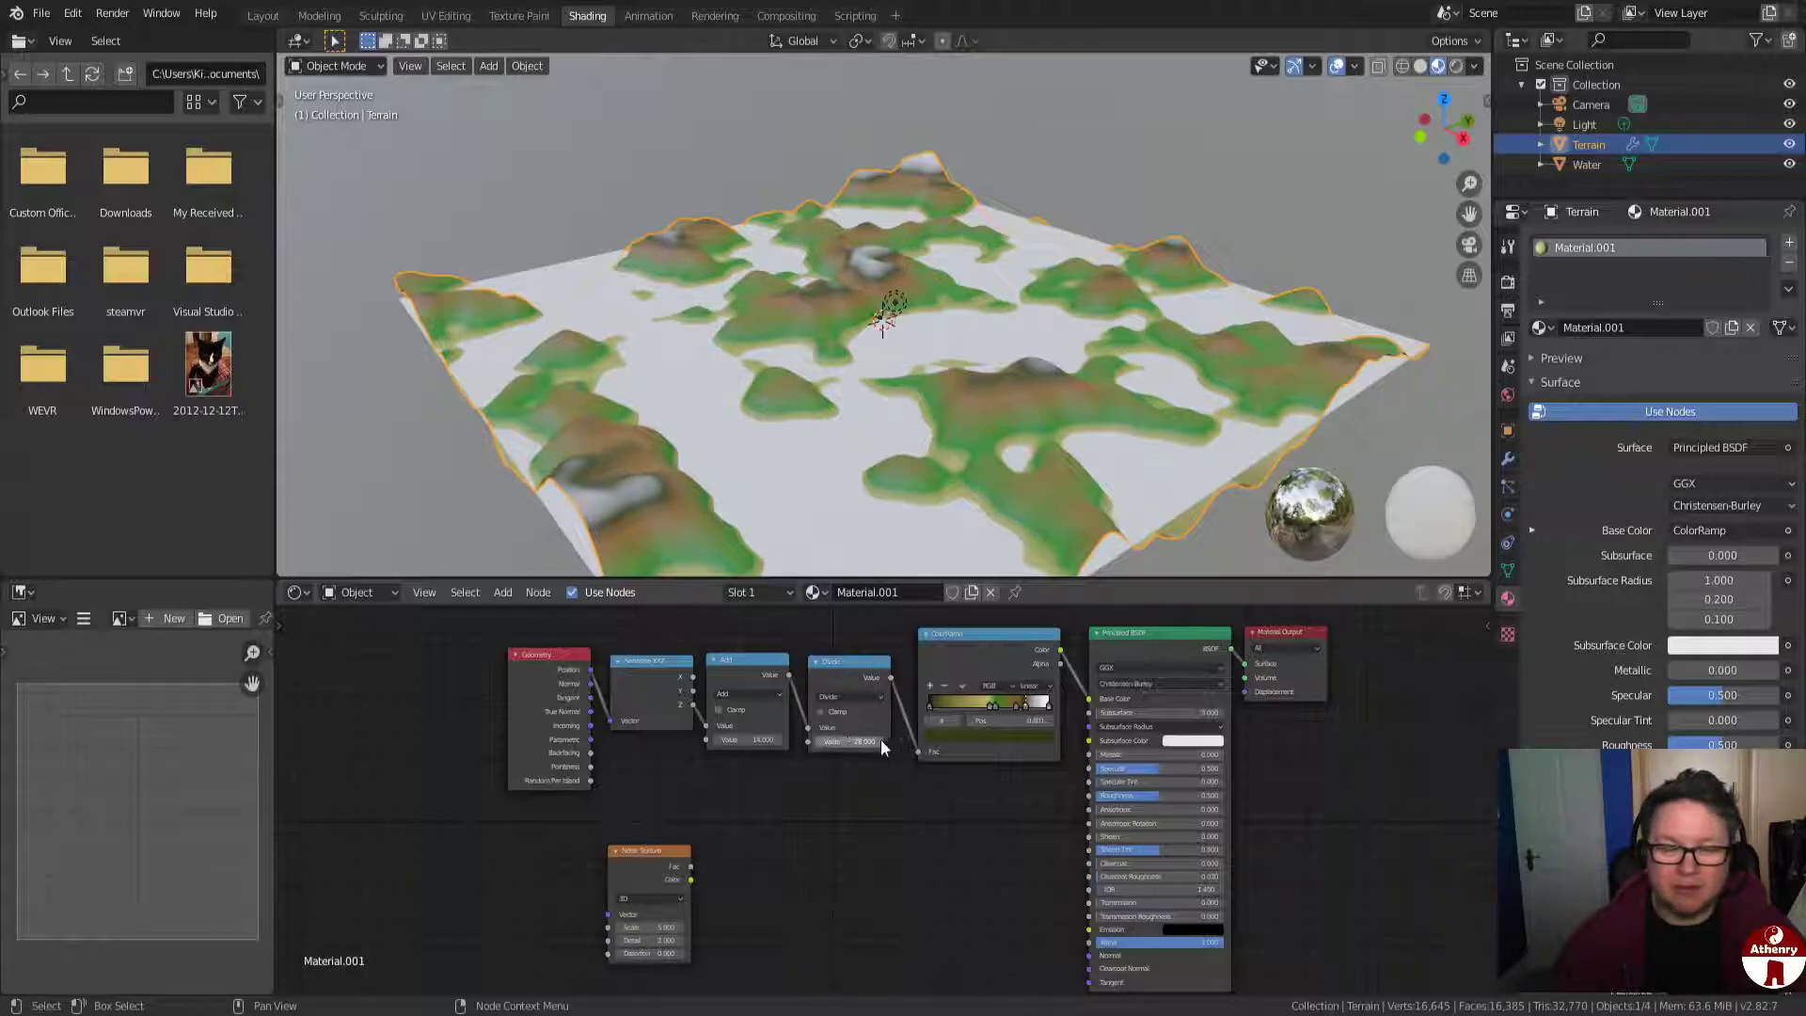
Add a Math node beside the Noise Texture and link the texture's Fac to its first Value input.
scroll(839, 822, "up", 3)
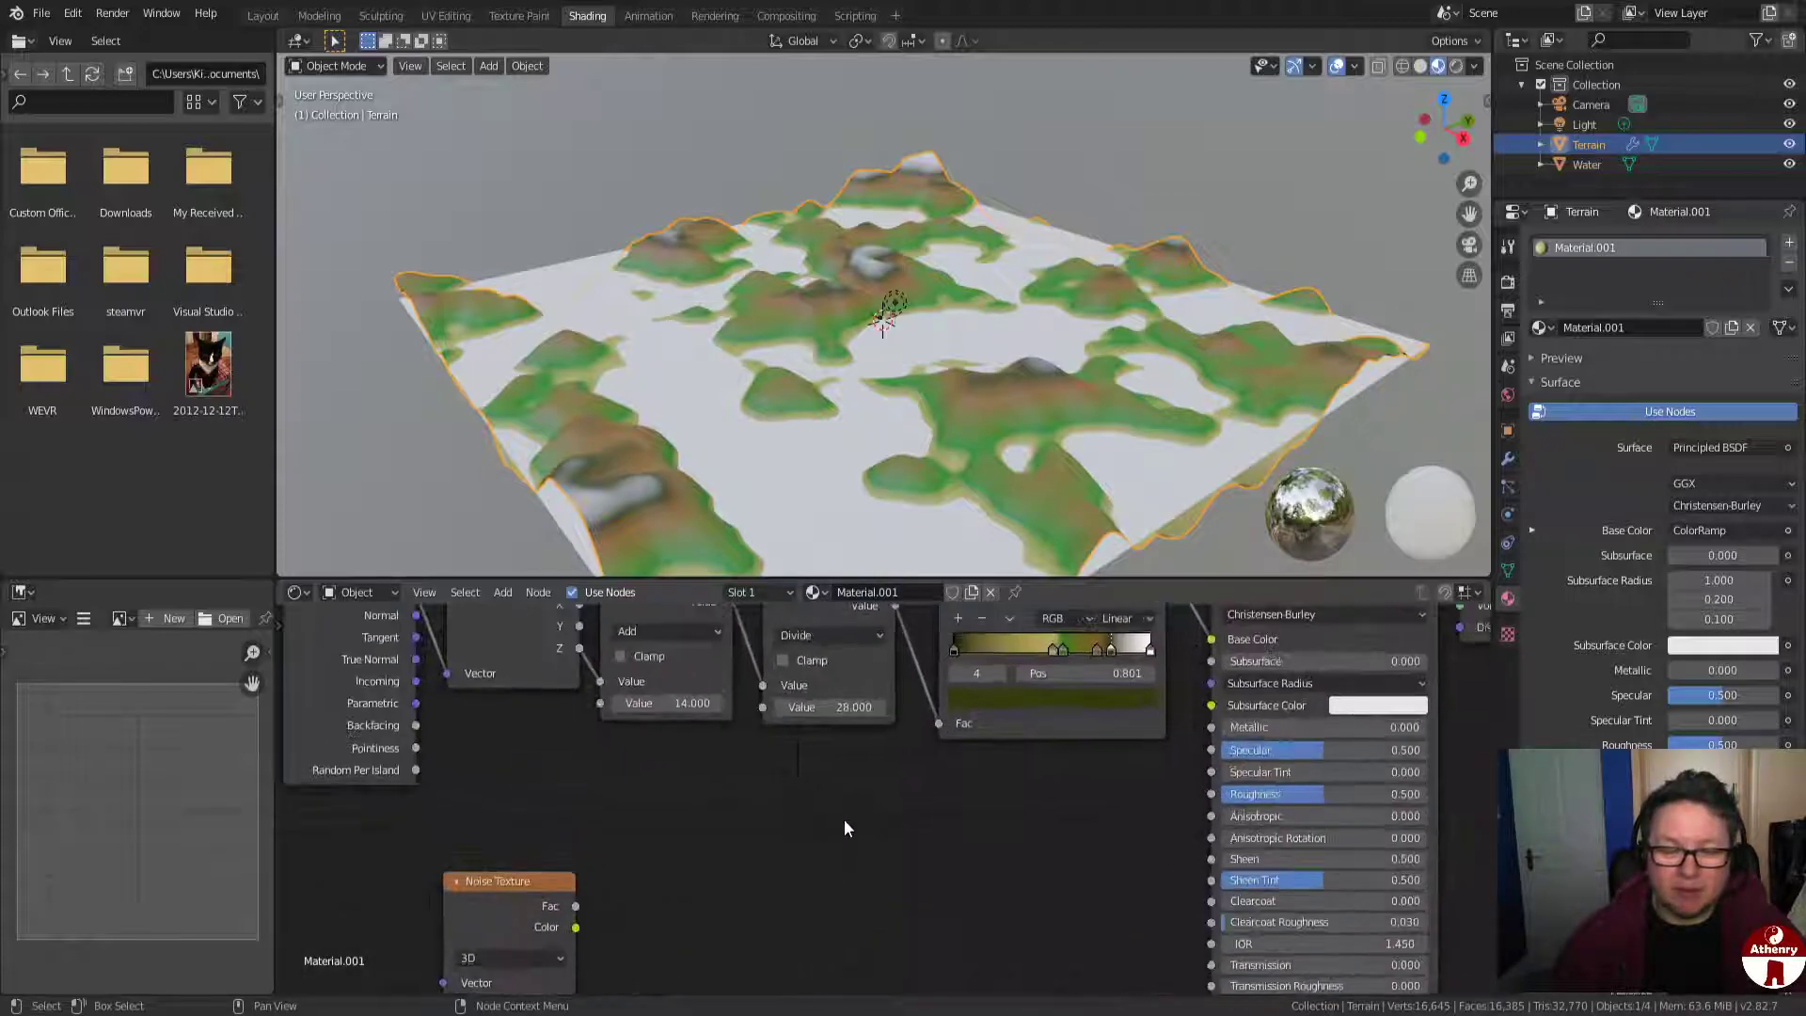
scroll(685, 901, "down", 1)
left_click(503, 593)
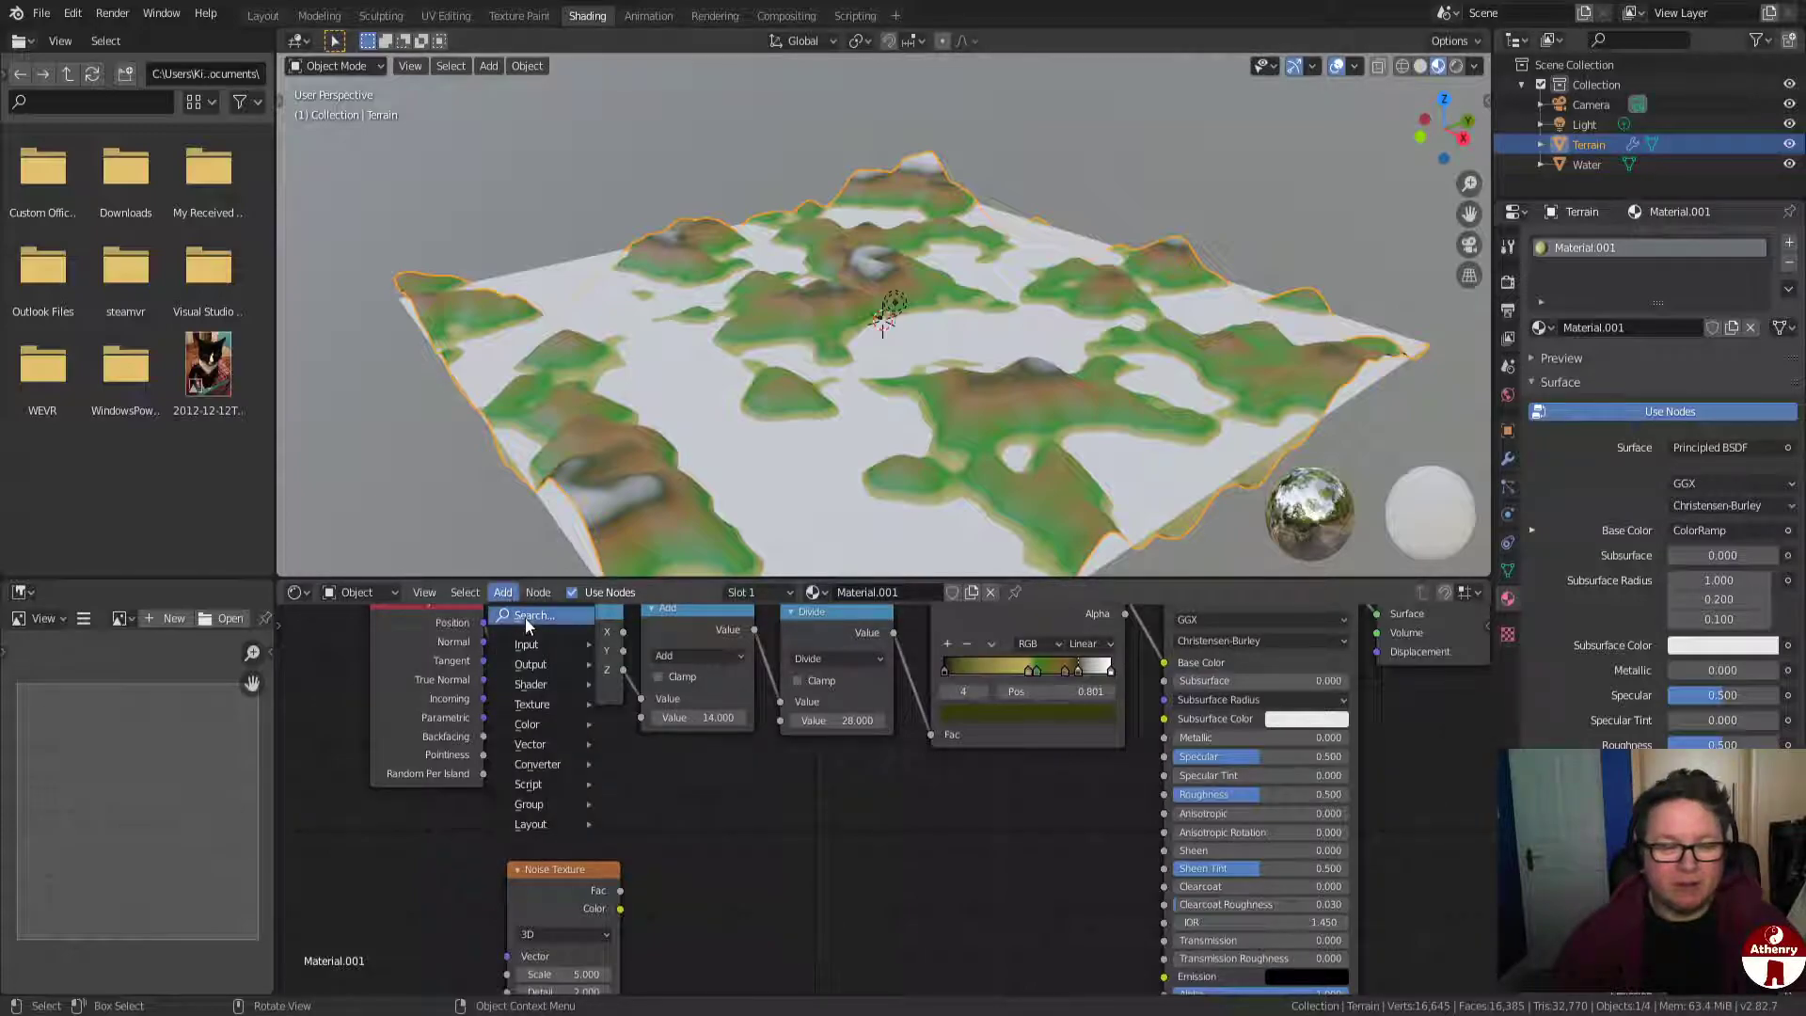
left_click(526, 616)
type("math")
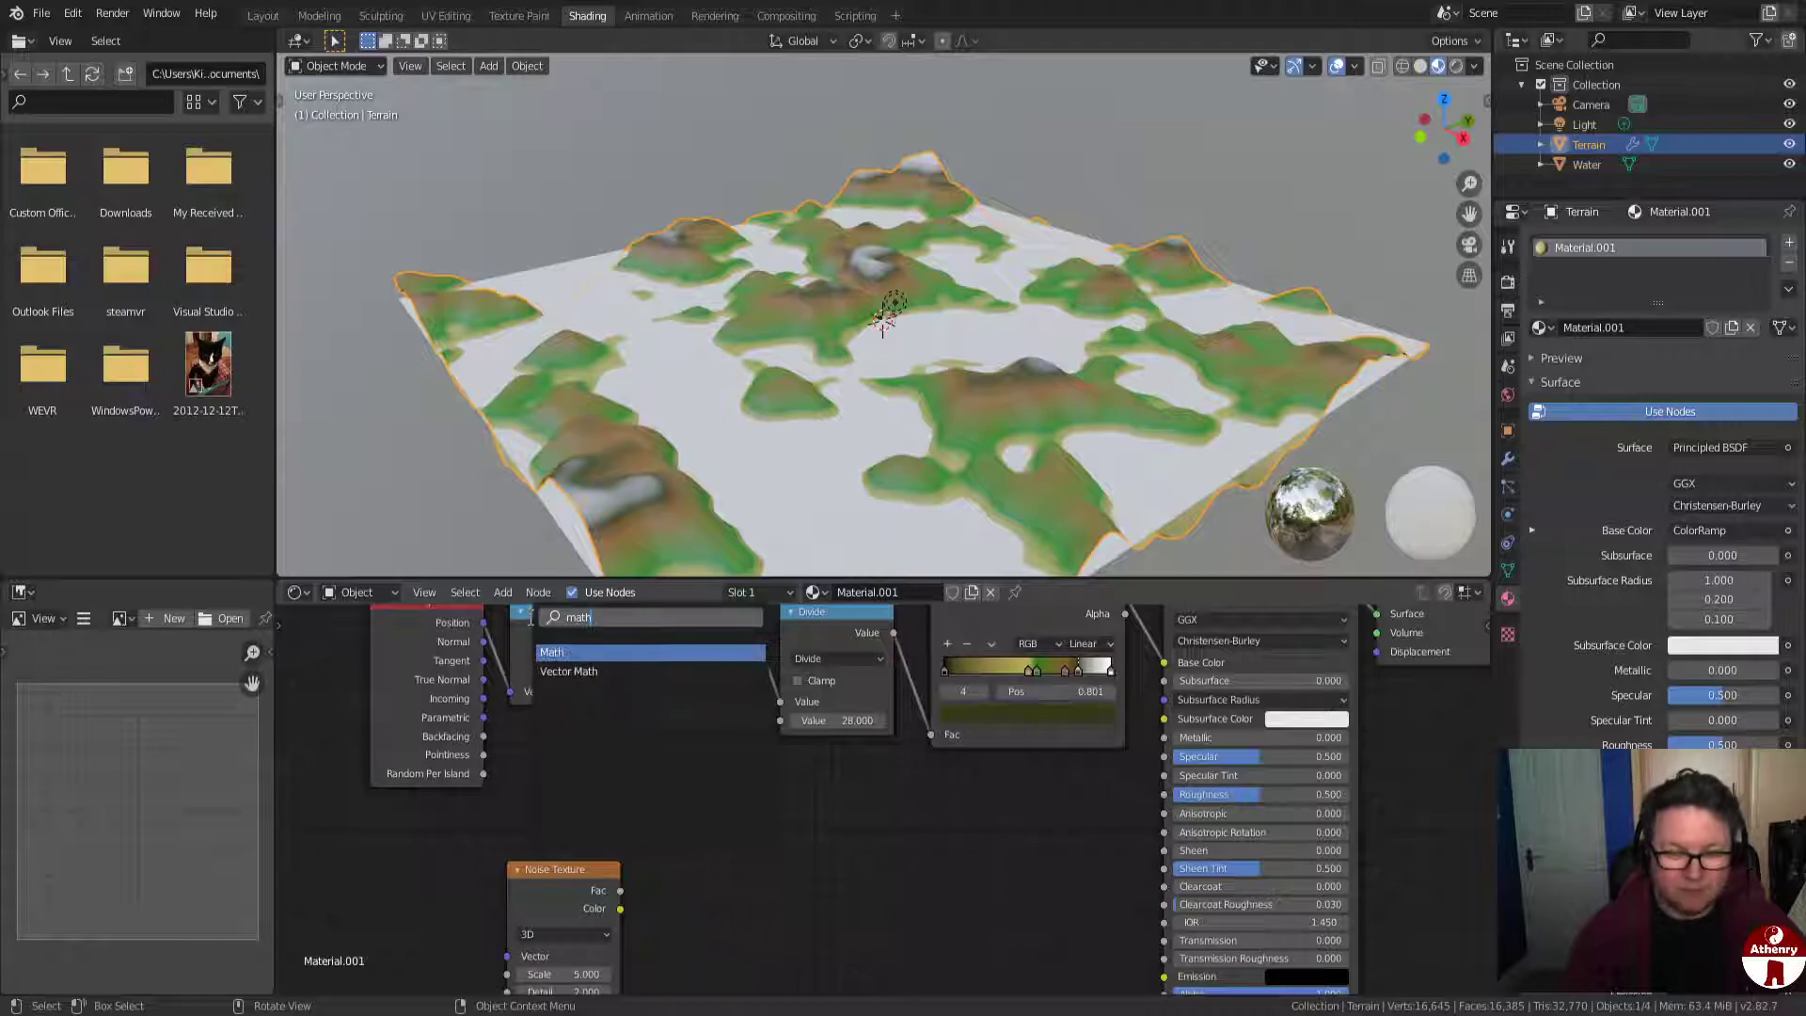
key("Return")
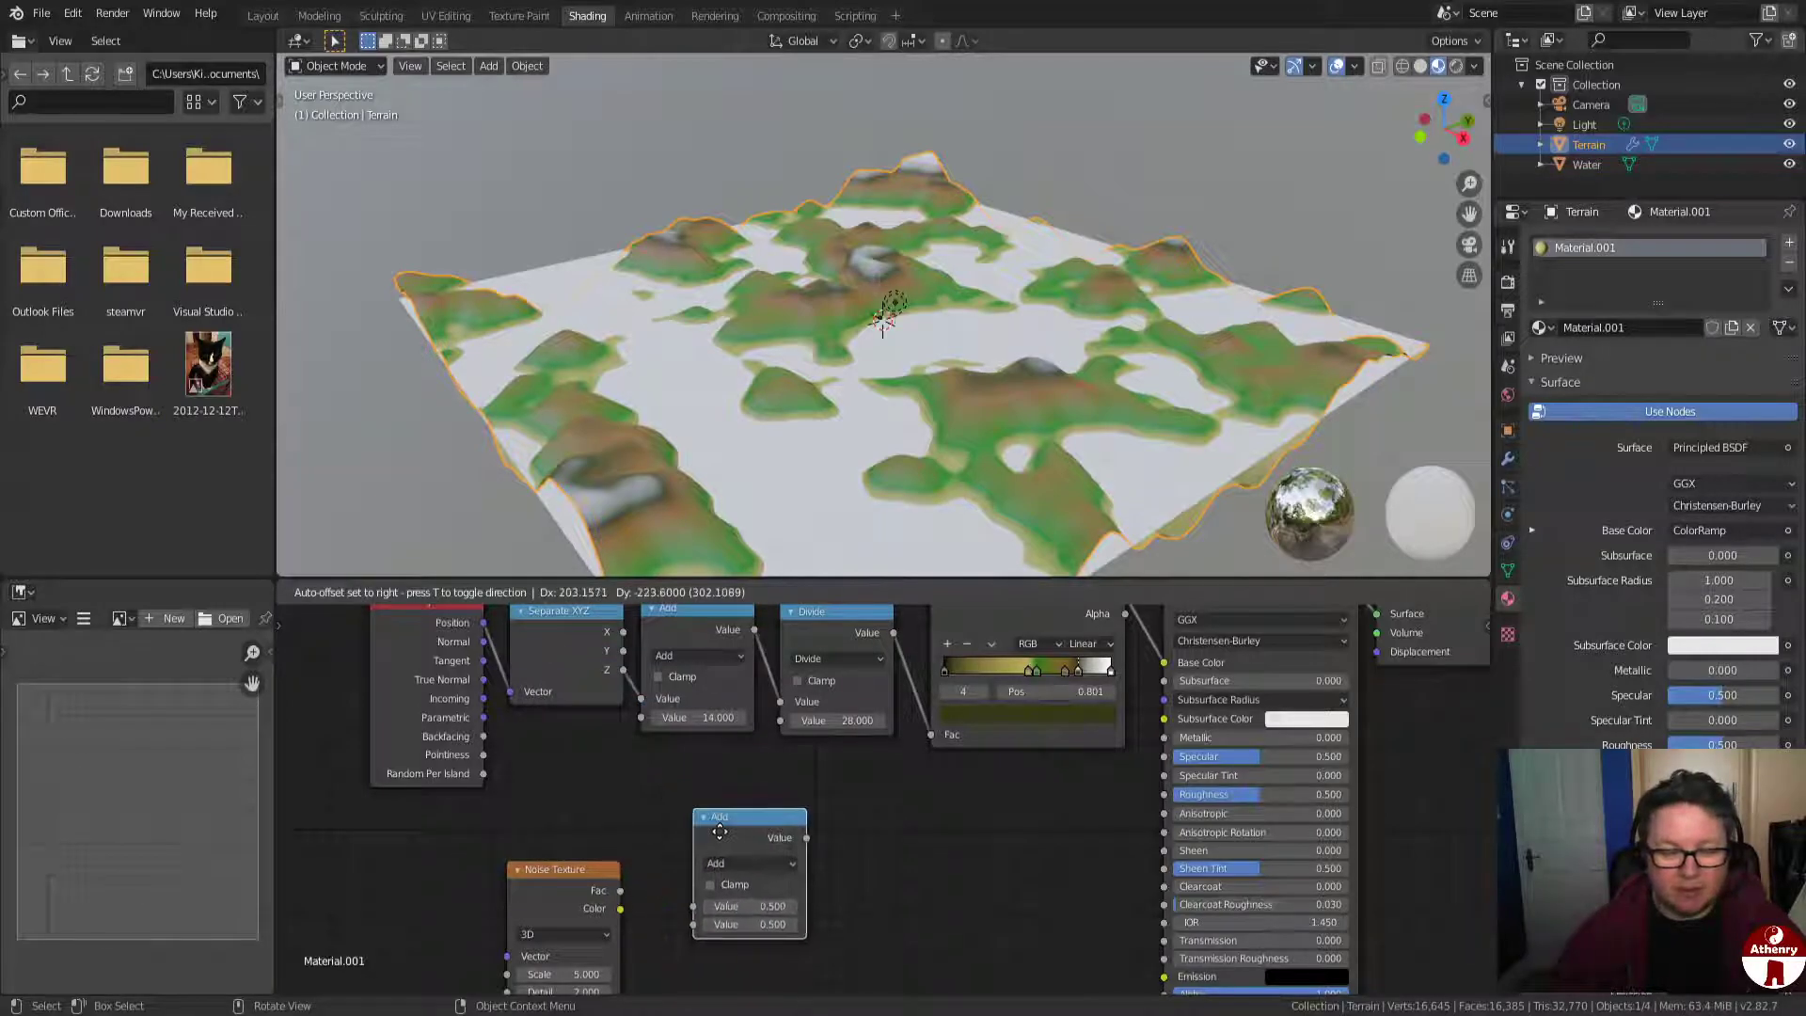
left_click(689, 811)
left_click_drag(624, 888, 687, 907)
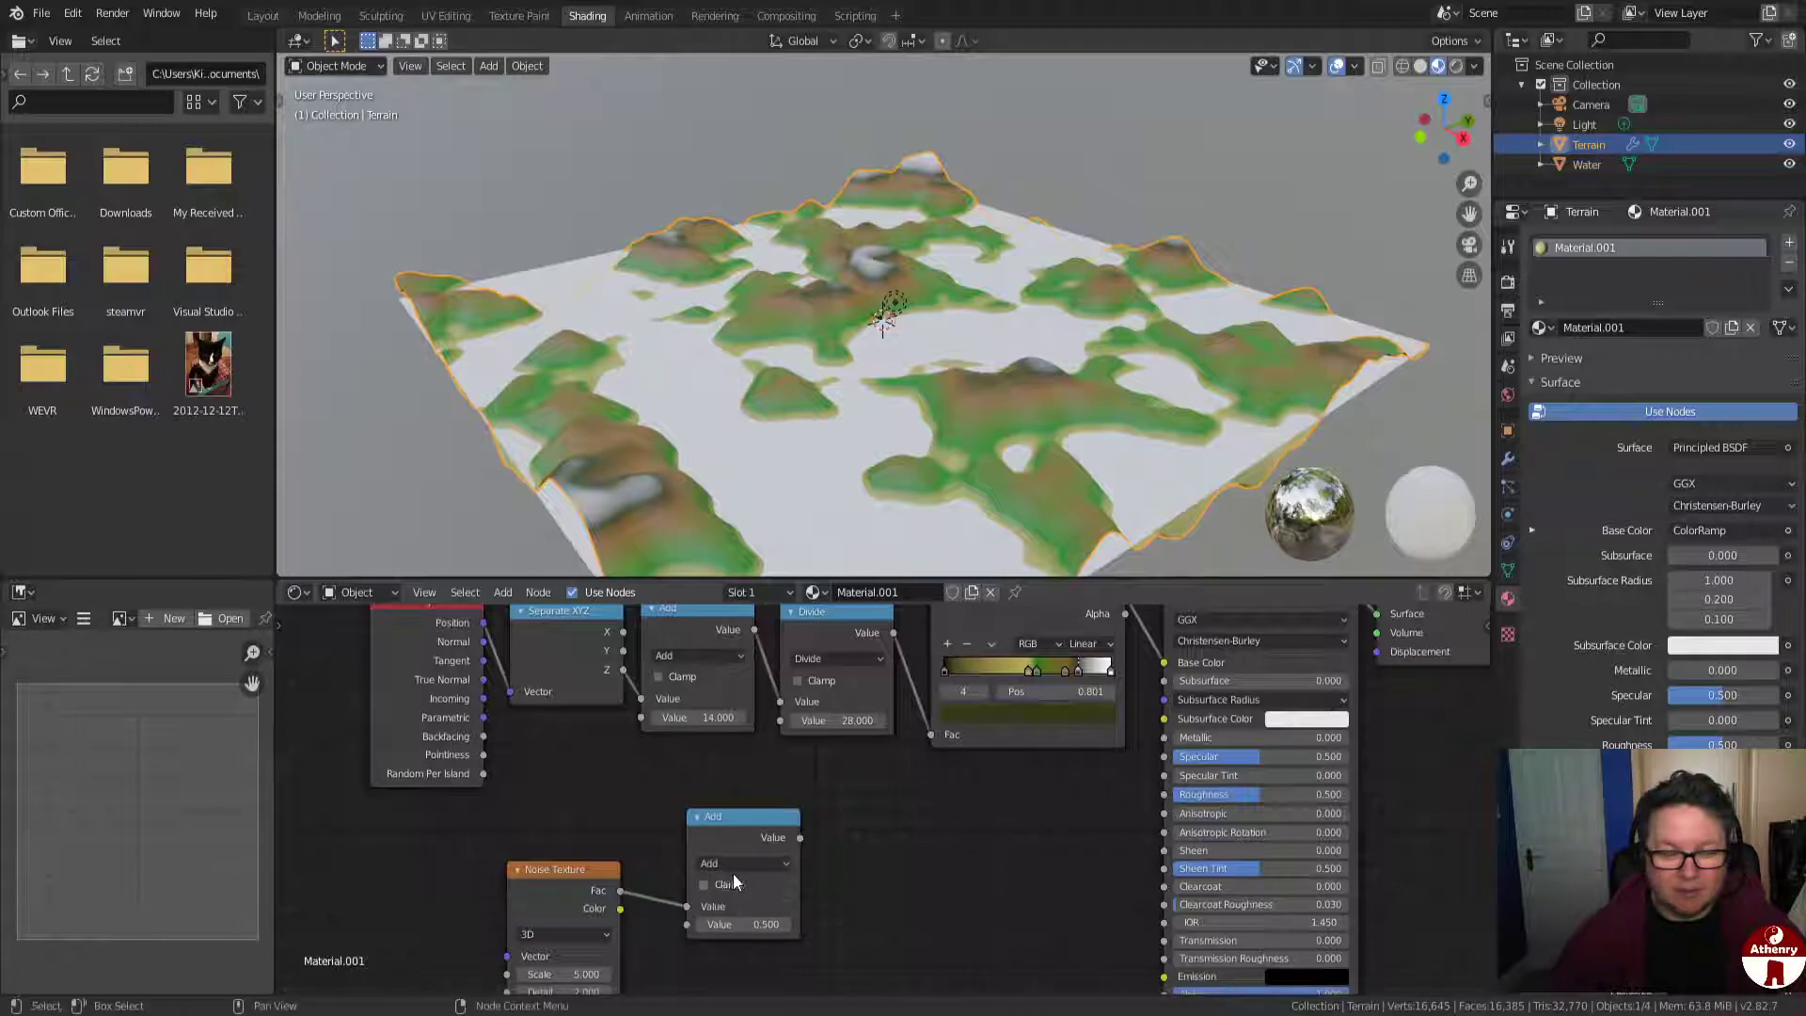
Set the second value of the Add node beside the Noise Texture to 27.5 and link its output to Divide's second Value input.
left_click(744, 925)
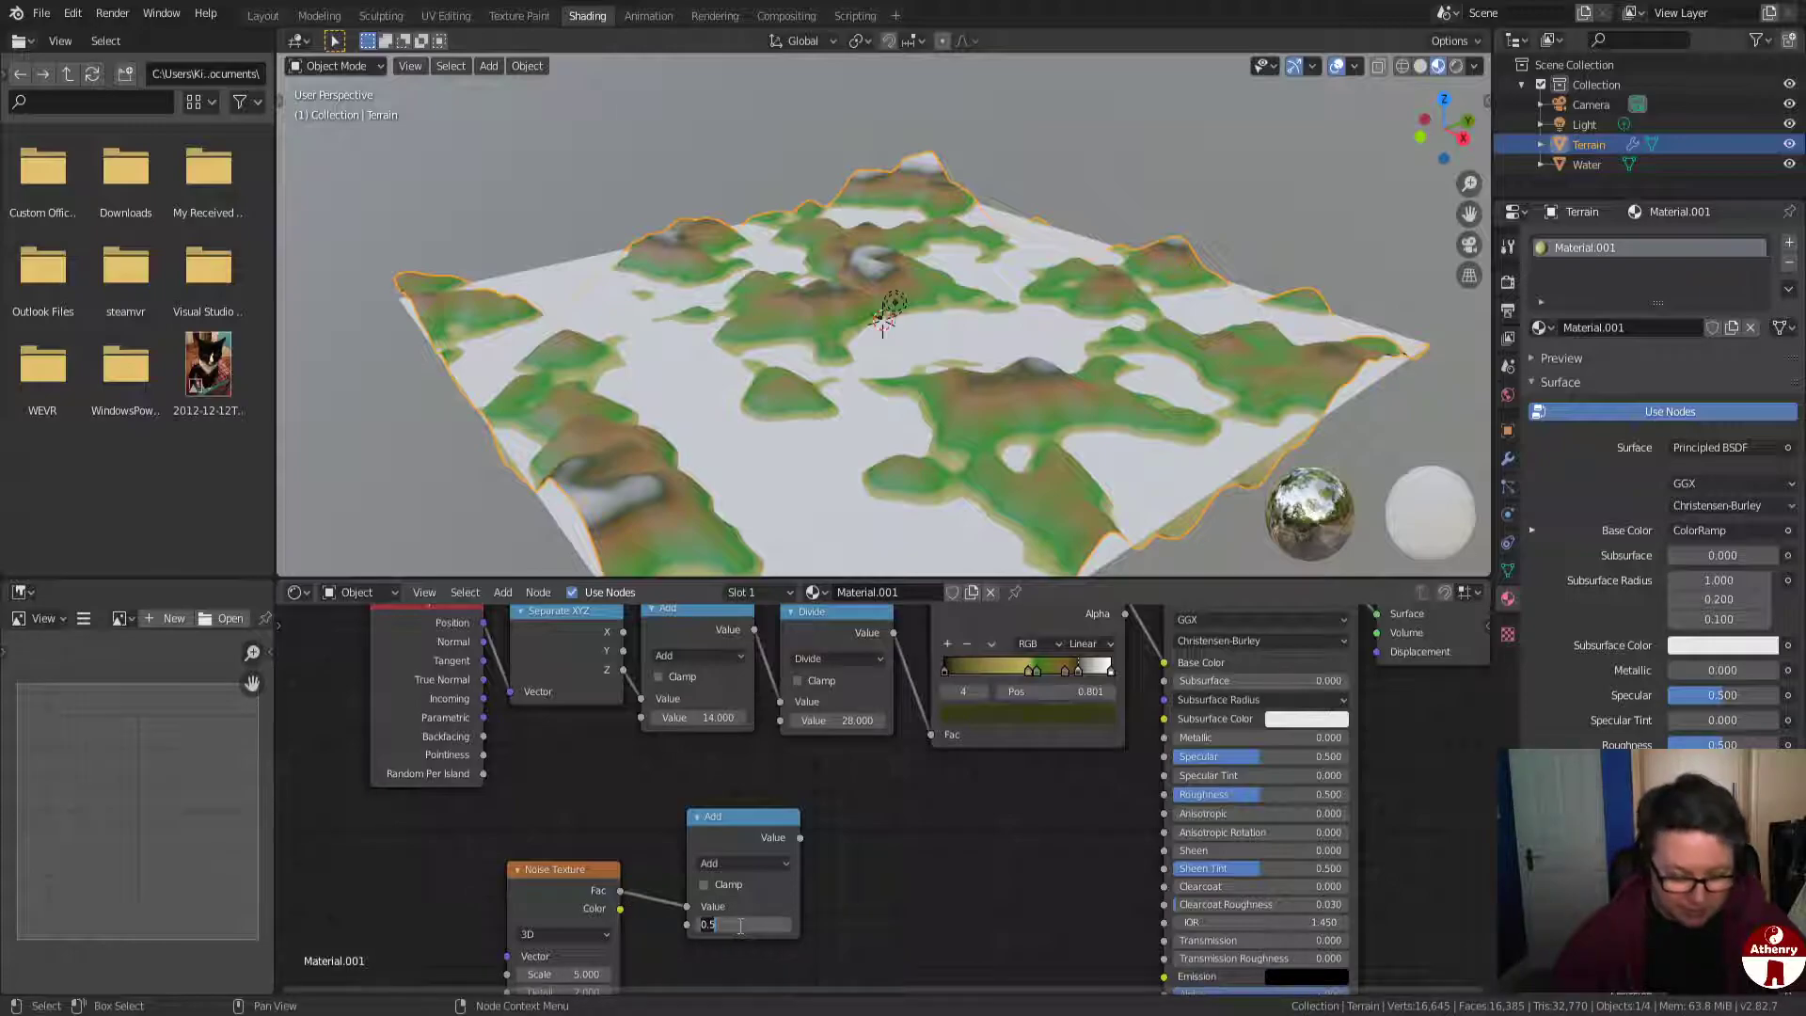
type("27.5")
key("Return")
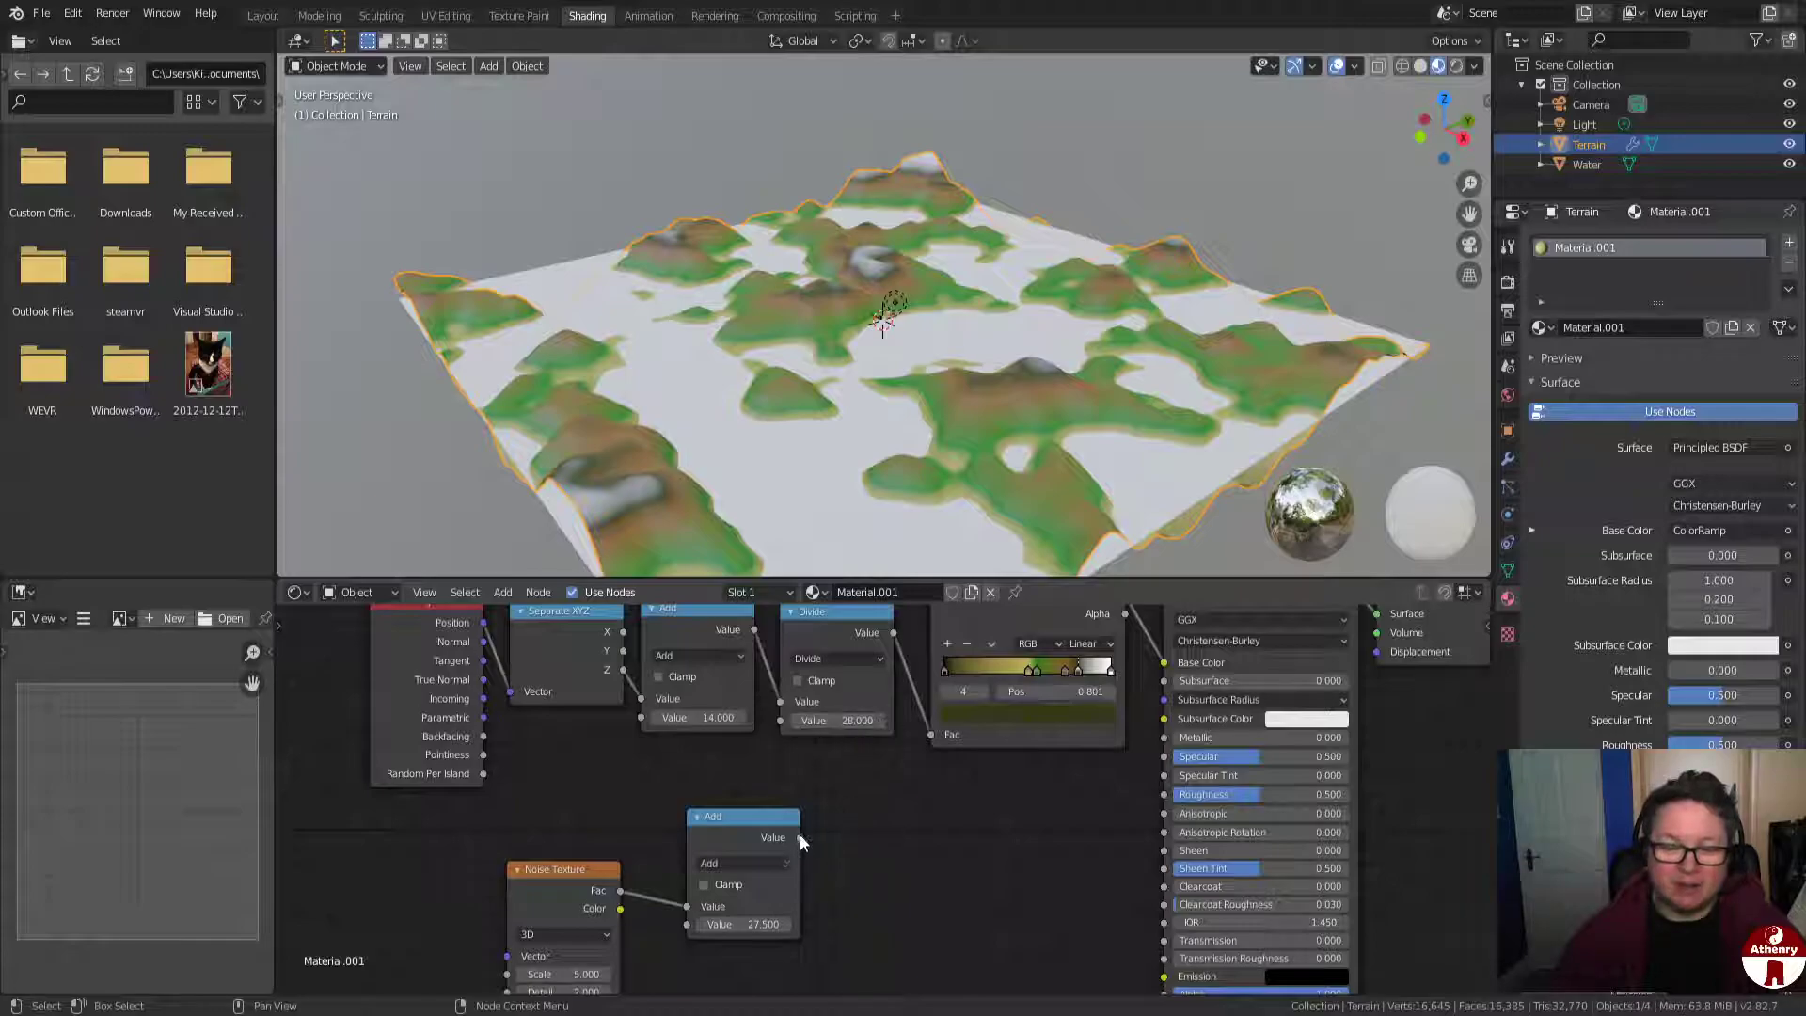
left_click_drag(799, 837, 779, 721)
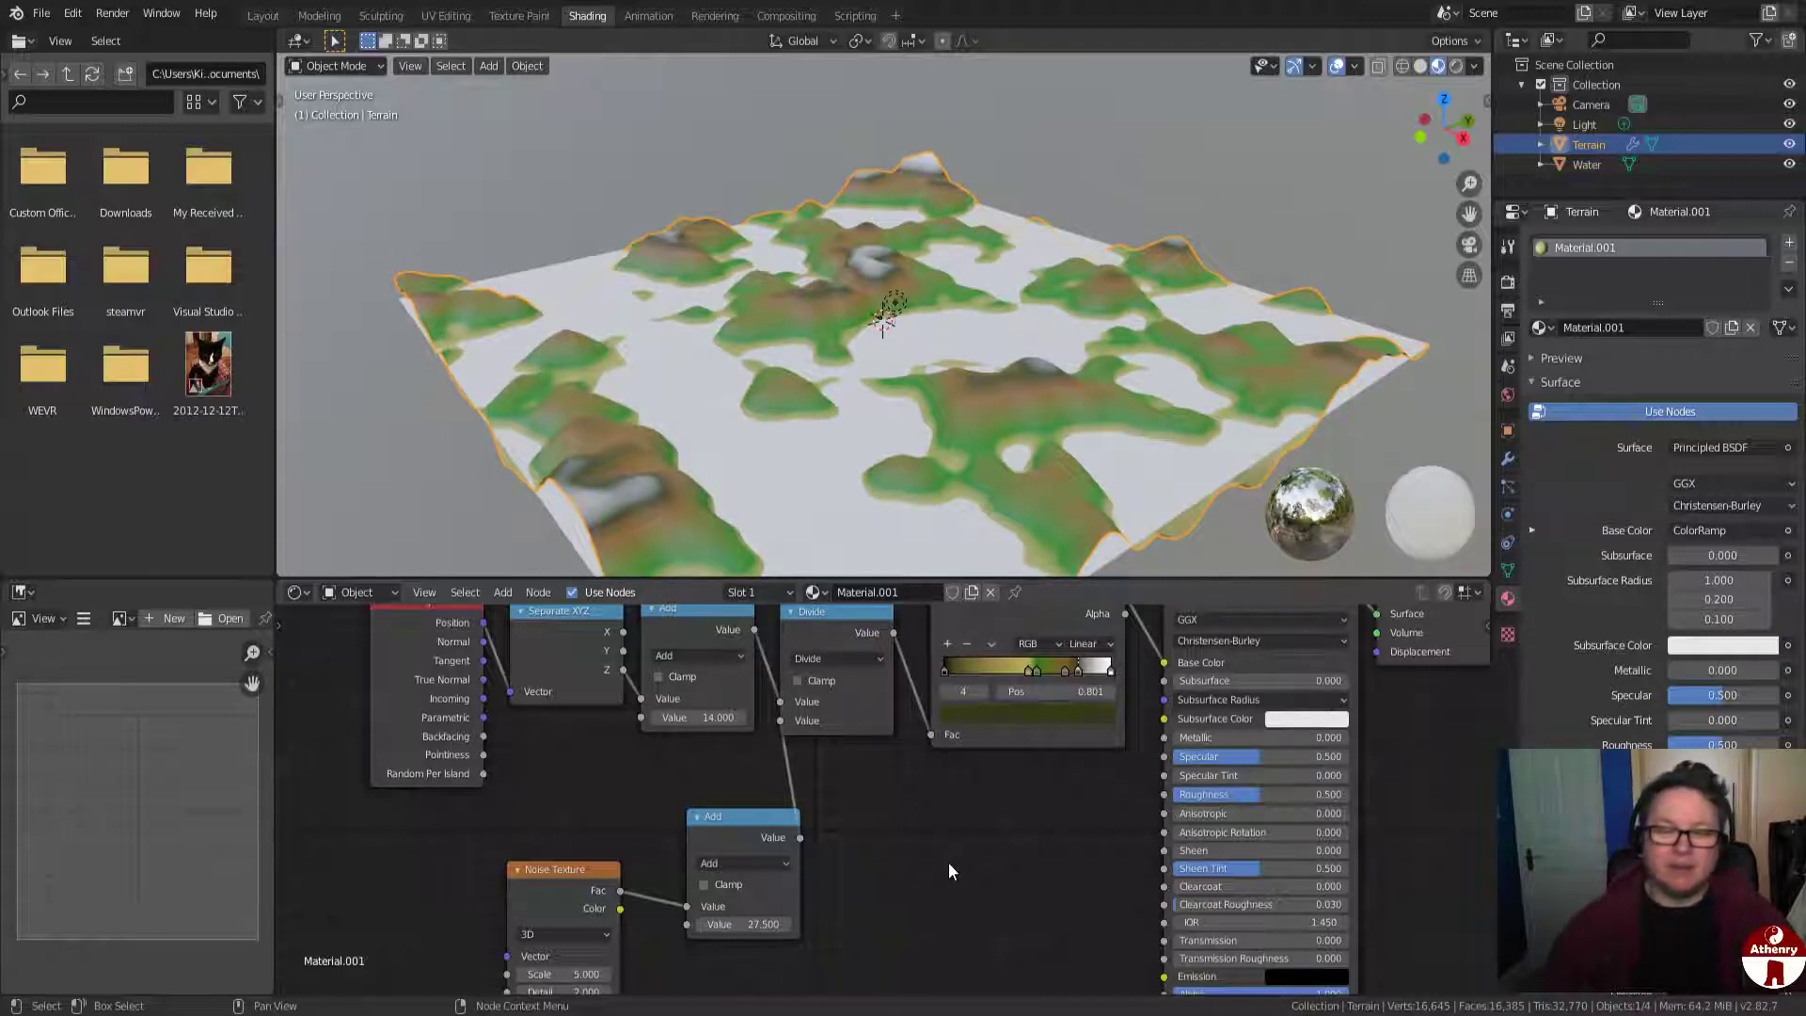
Reposition the lower Add node and the Noise Texture closer together, beneath the height node chain.
left_click_drag(722, 821, 690, 810)
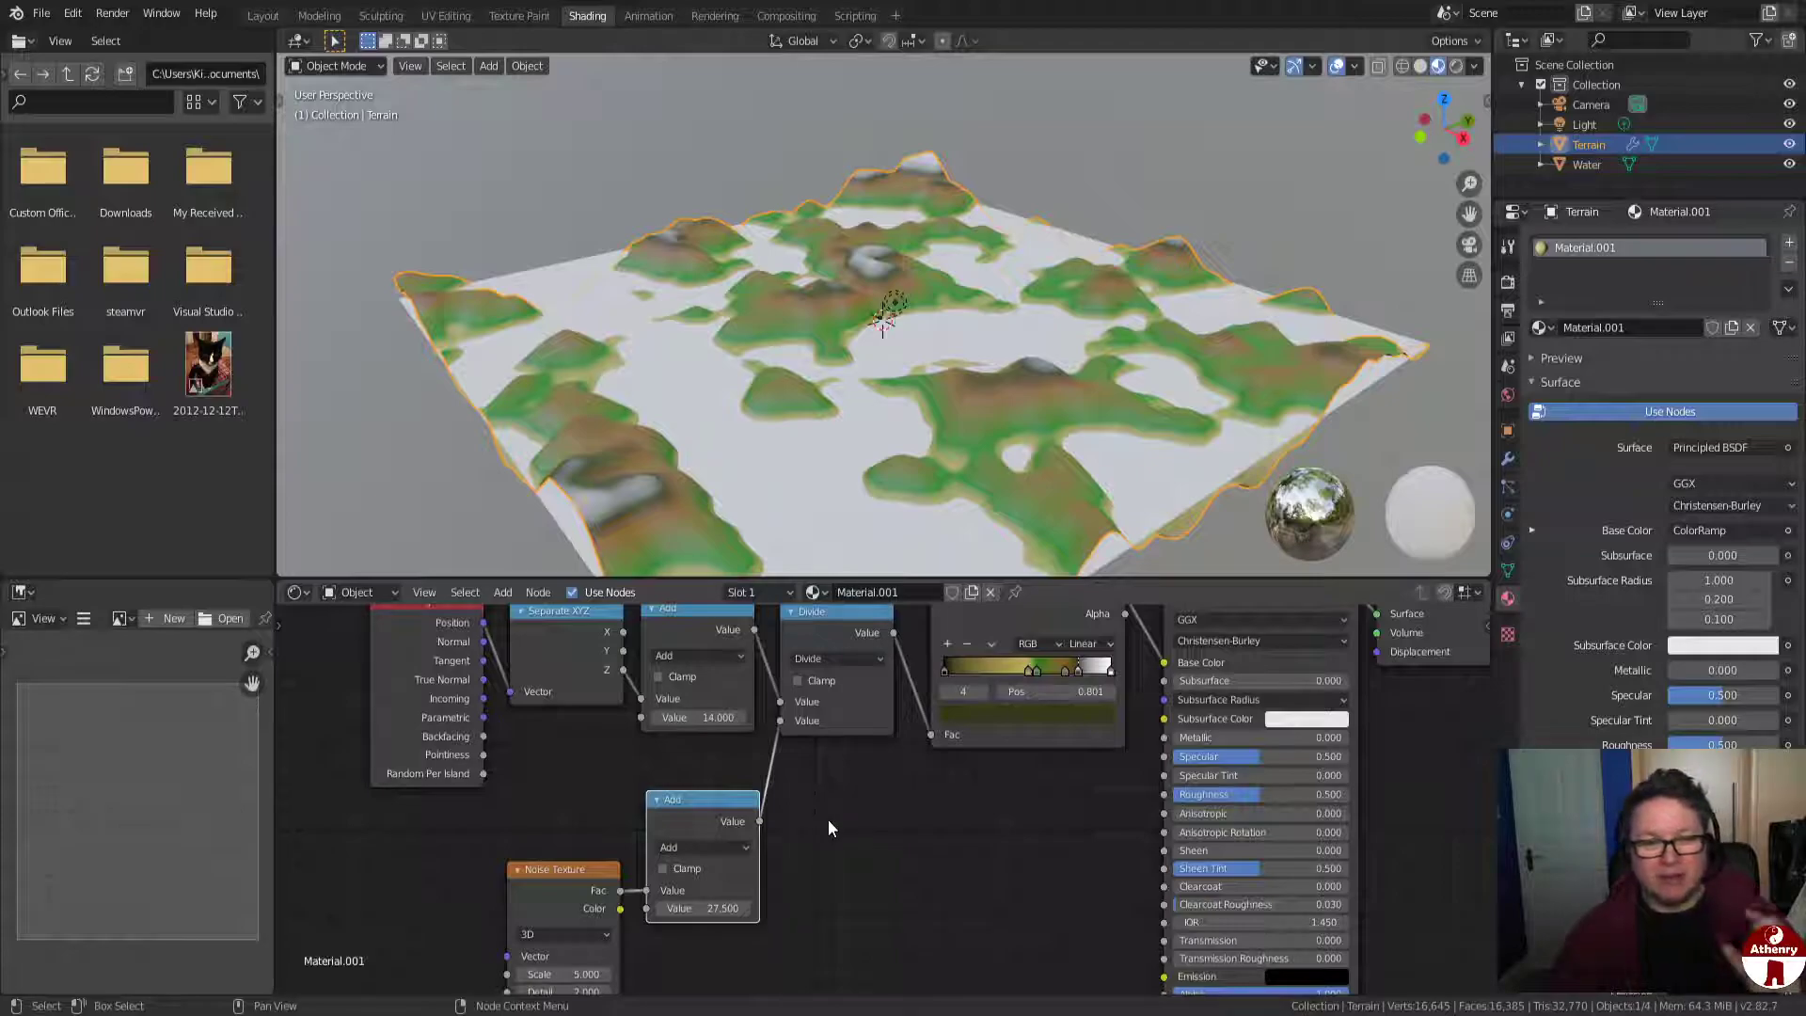
left_click_drag(564, 873, 522, 857)
left_click_drag(692, 808, 663, 805)
mouse_move(538, 856)
left_mouse_down()
mouse_move(545, 710)
mouse_move(548, 823)
left_mouse_up()
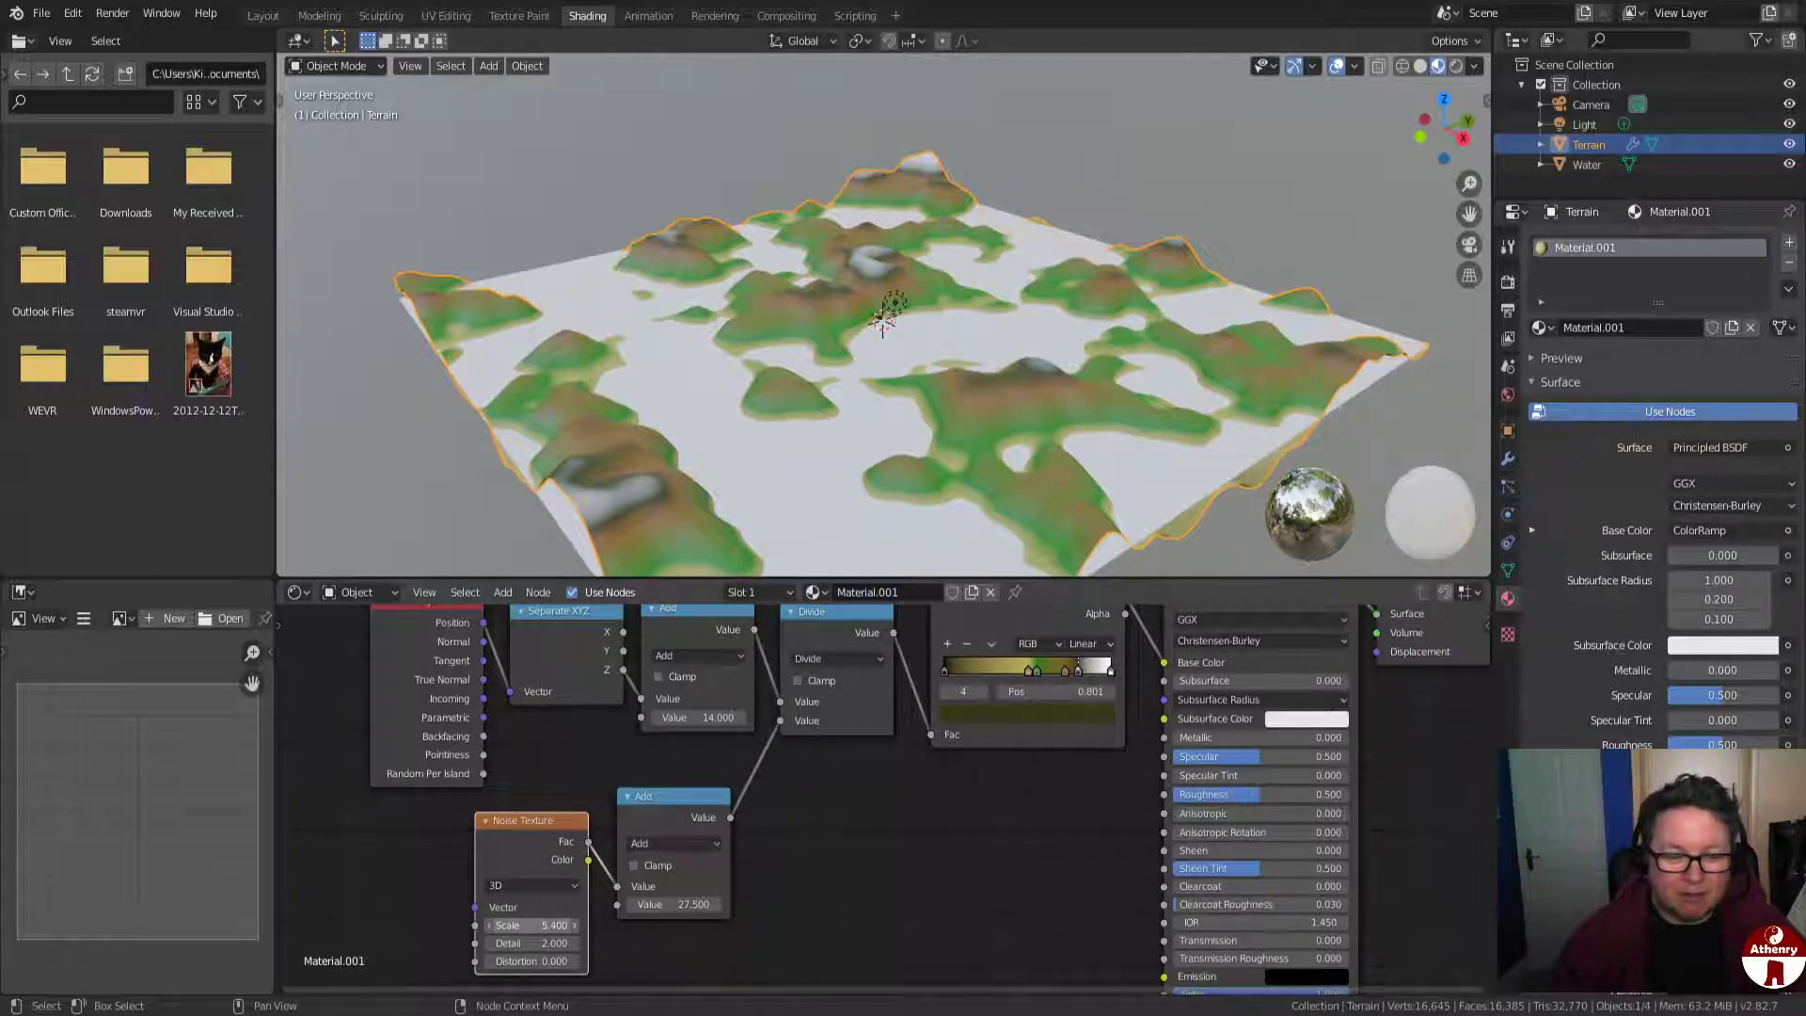
Raise the Noise Texture's Scale to 294.5 and inspect the colour boundaries on the mountains up close.
left_click(525, 926)
key("Return")
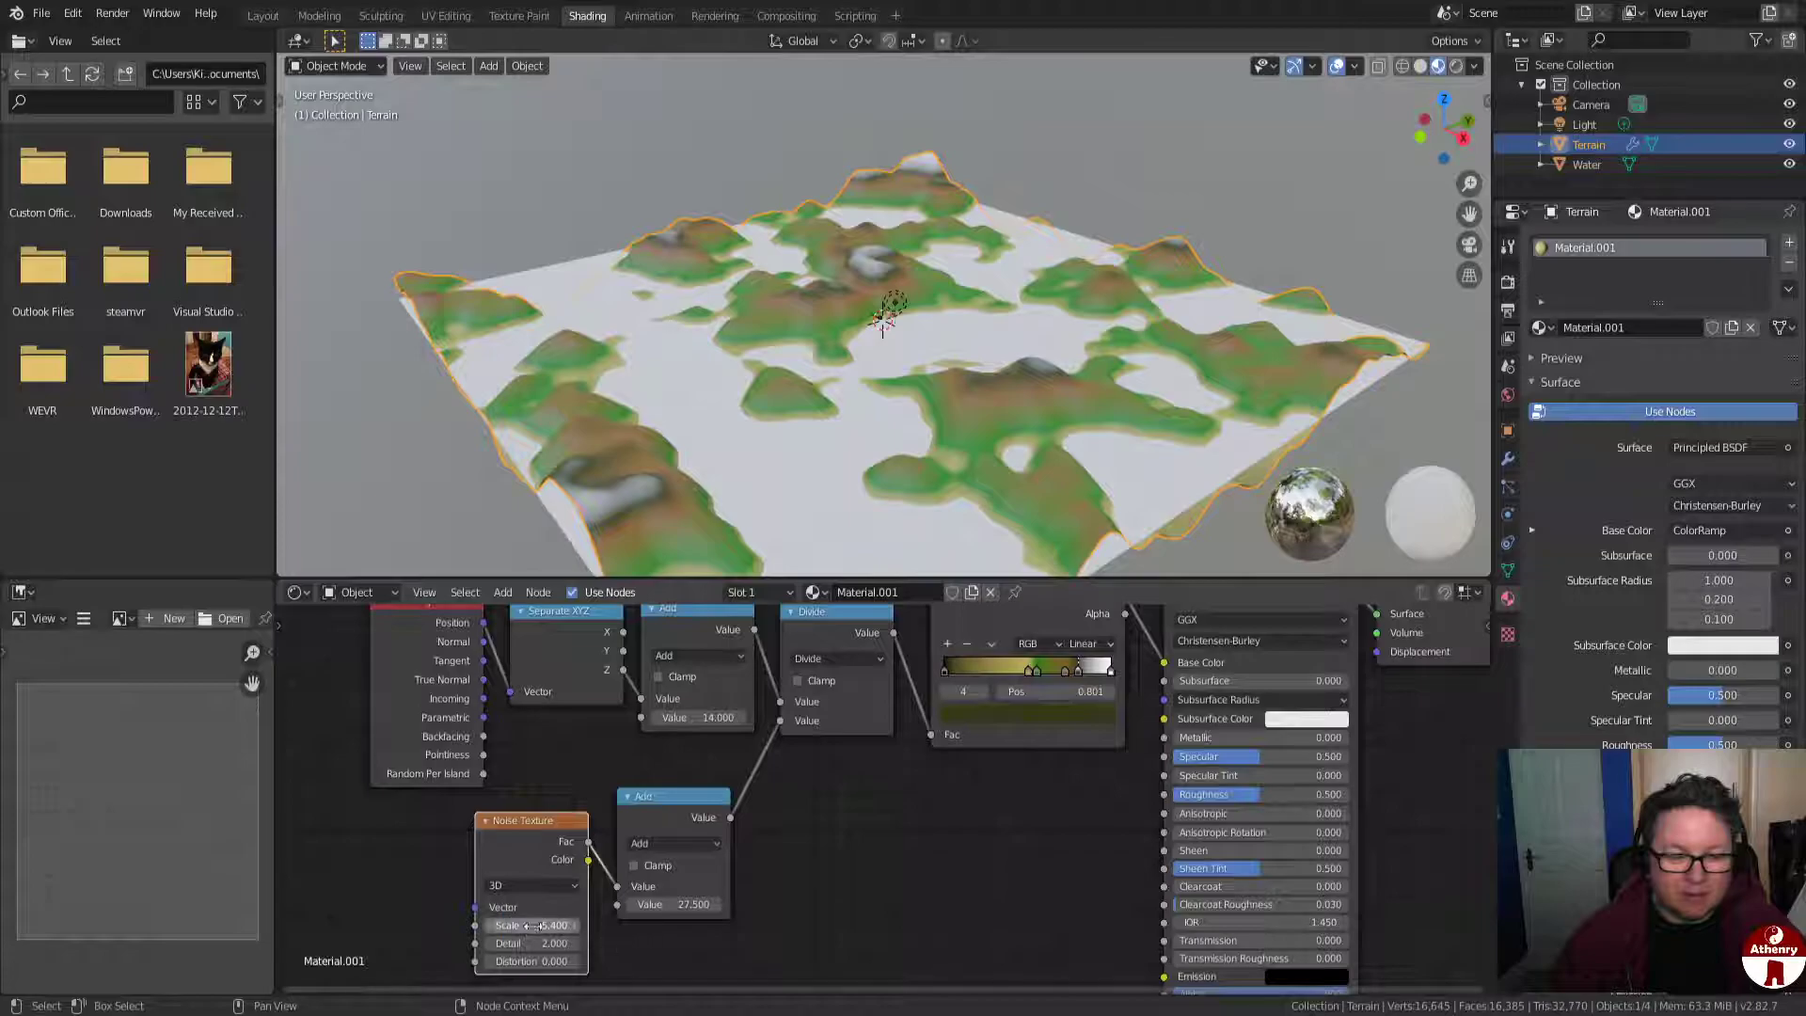
left_click_drag(507, 925, 621, 926)
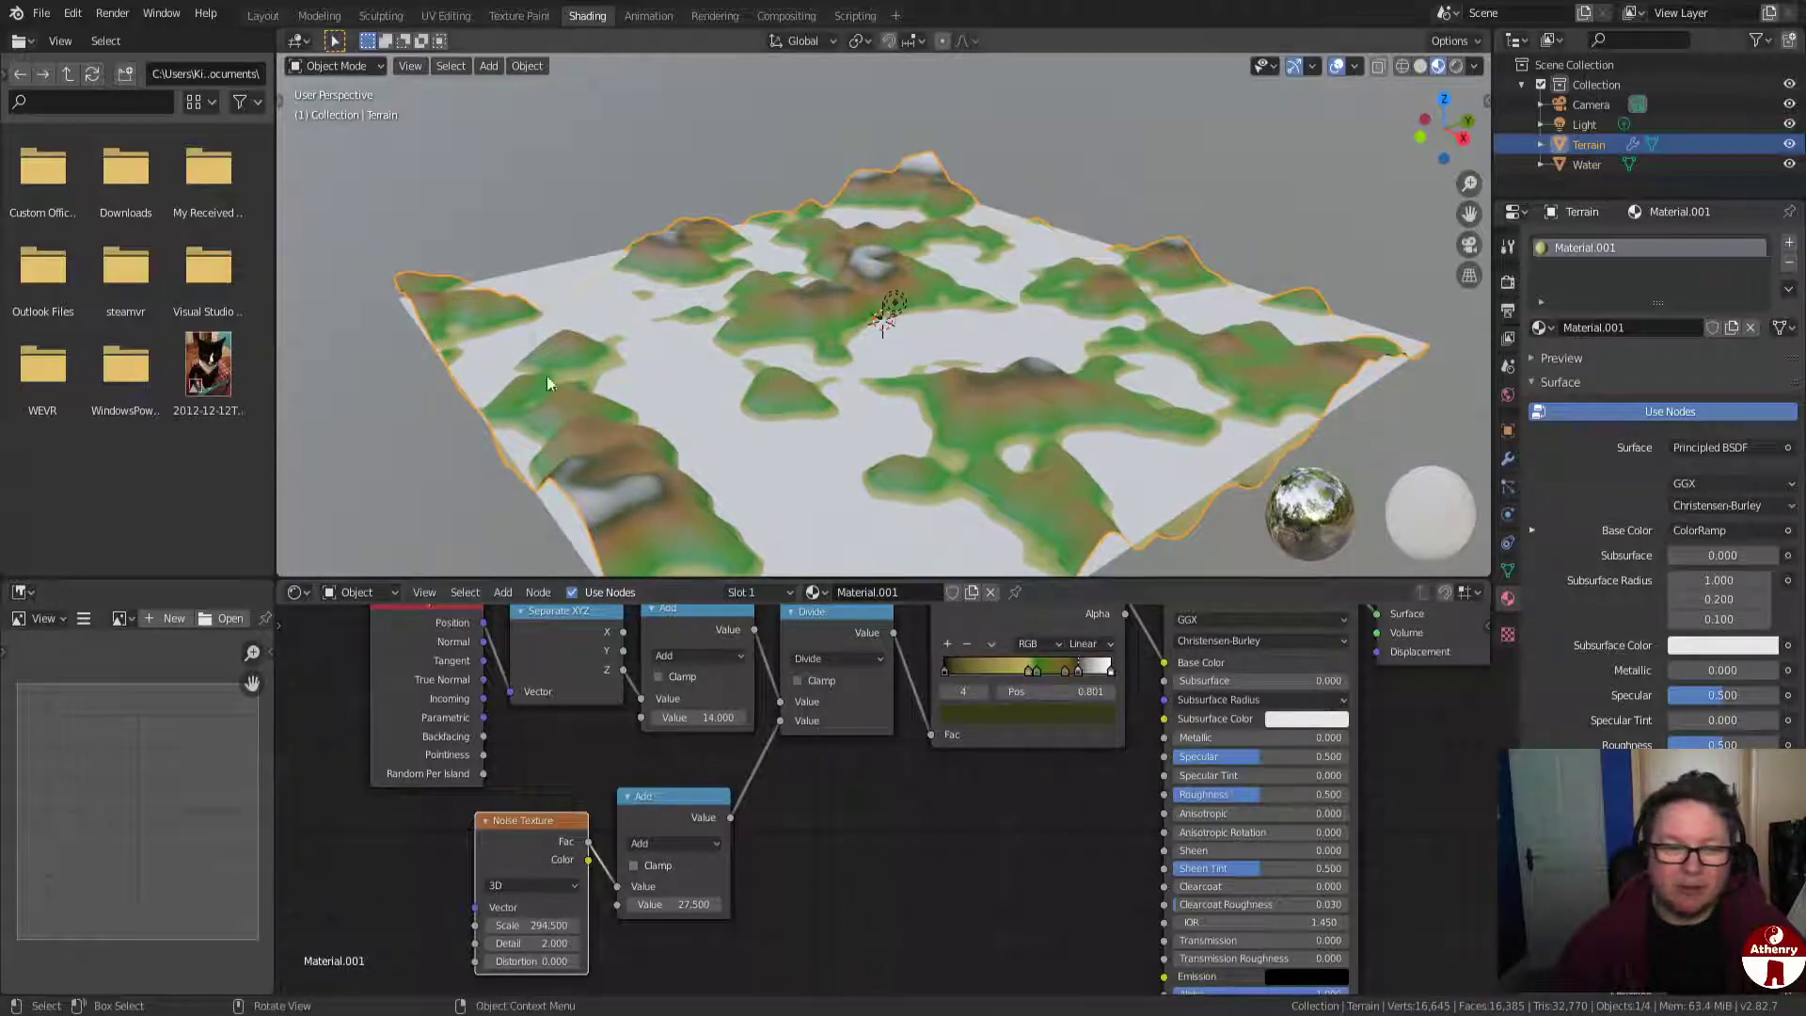
scroll(505, 350, "up", 6)
middle_click_drag(969, 318, 922, 324)
middle_click_drag(961, 227, 866, 397)
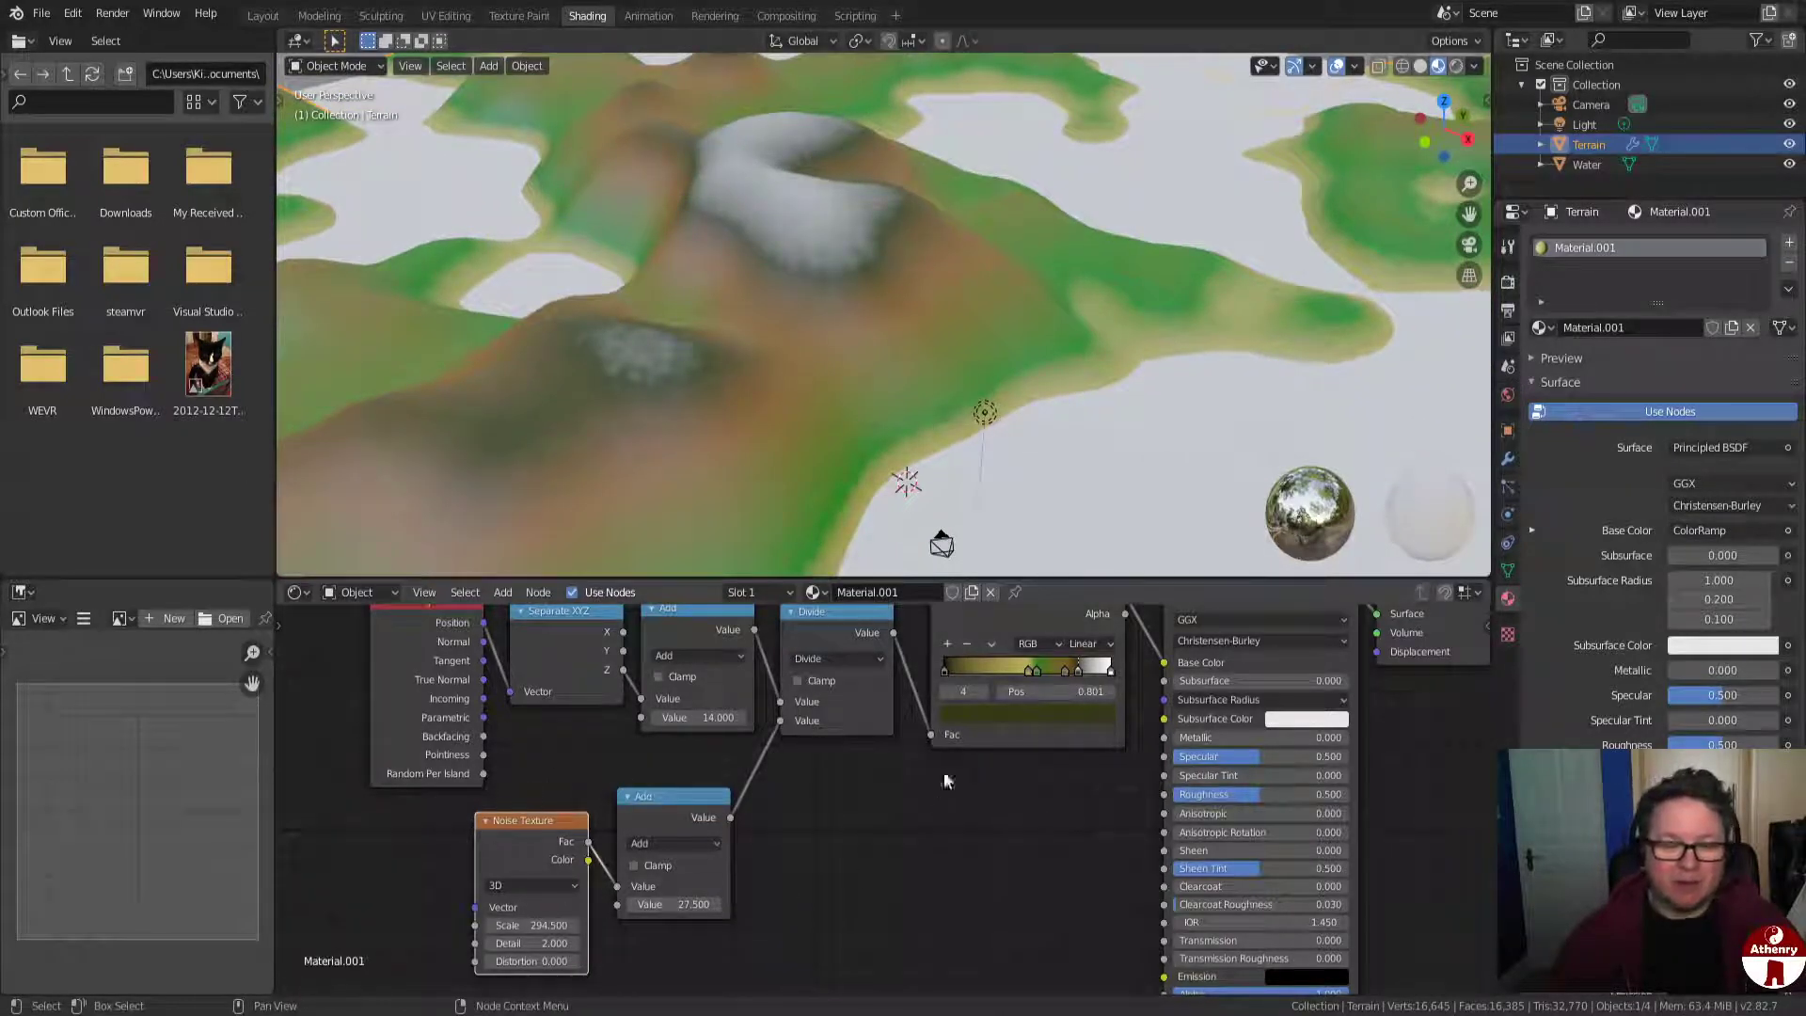
middle_click_drag(839, 381, 914, 376)
scroll(1019, 696, "up", 1)
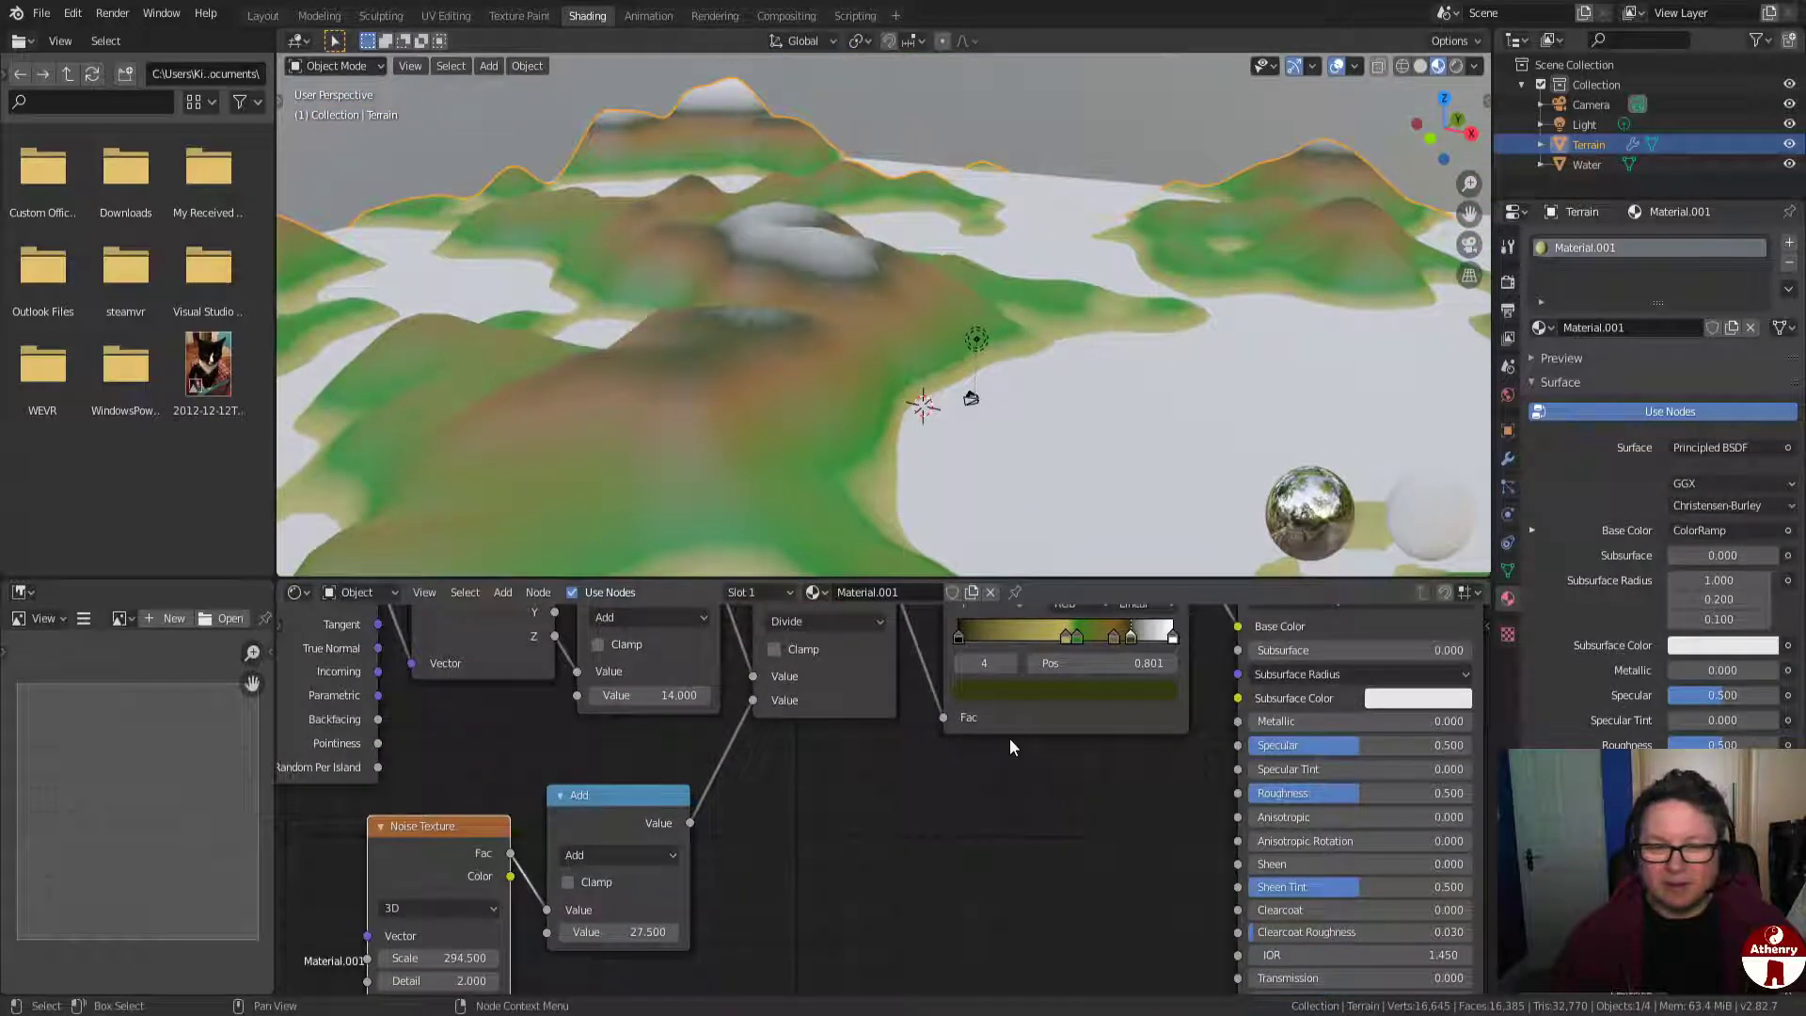
Move the ColorRamp's sand stop to 0.450 and mute the green stop to saturation 0.625 and value 0.403.
scroll(1008, 737, "down", 2)
left_click_drag(1018, 679, 1008, 679)
left_click(1028, 680)
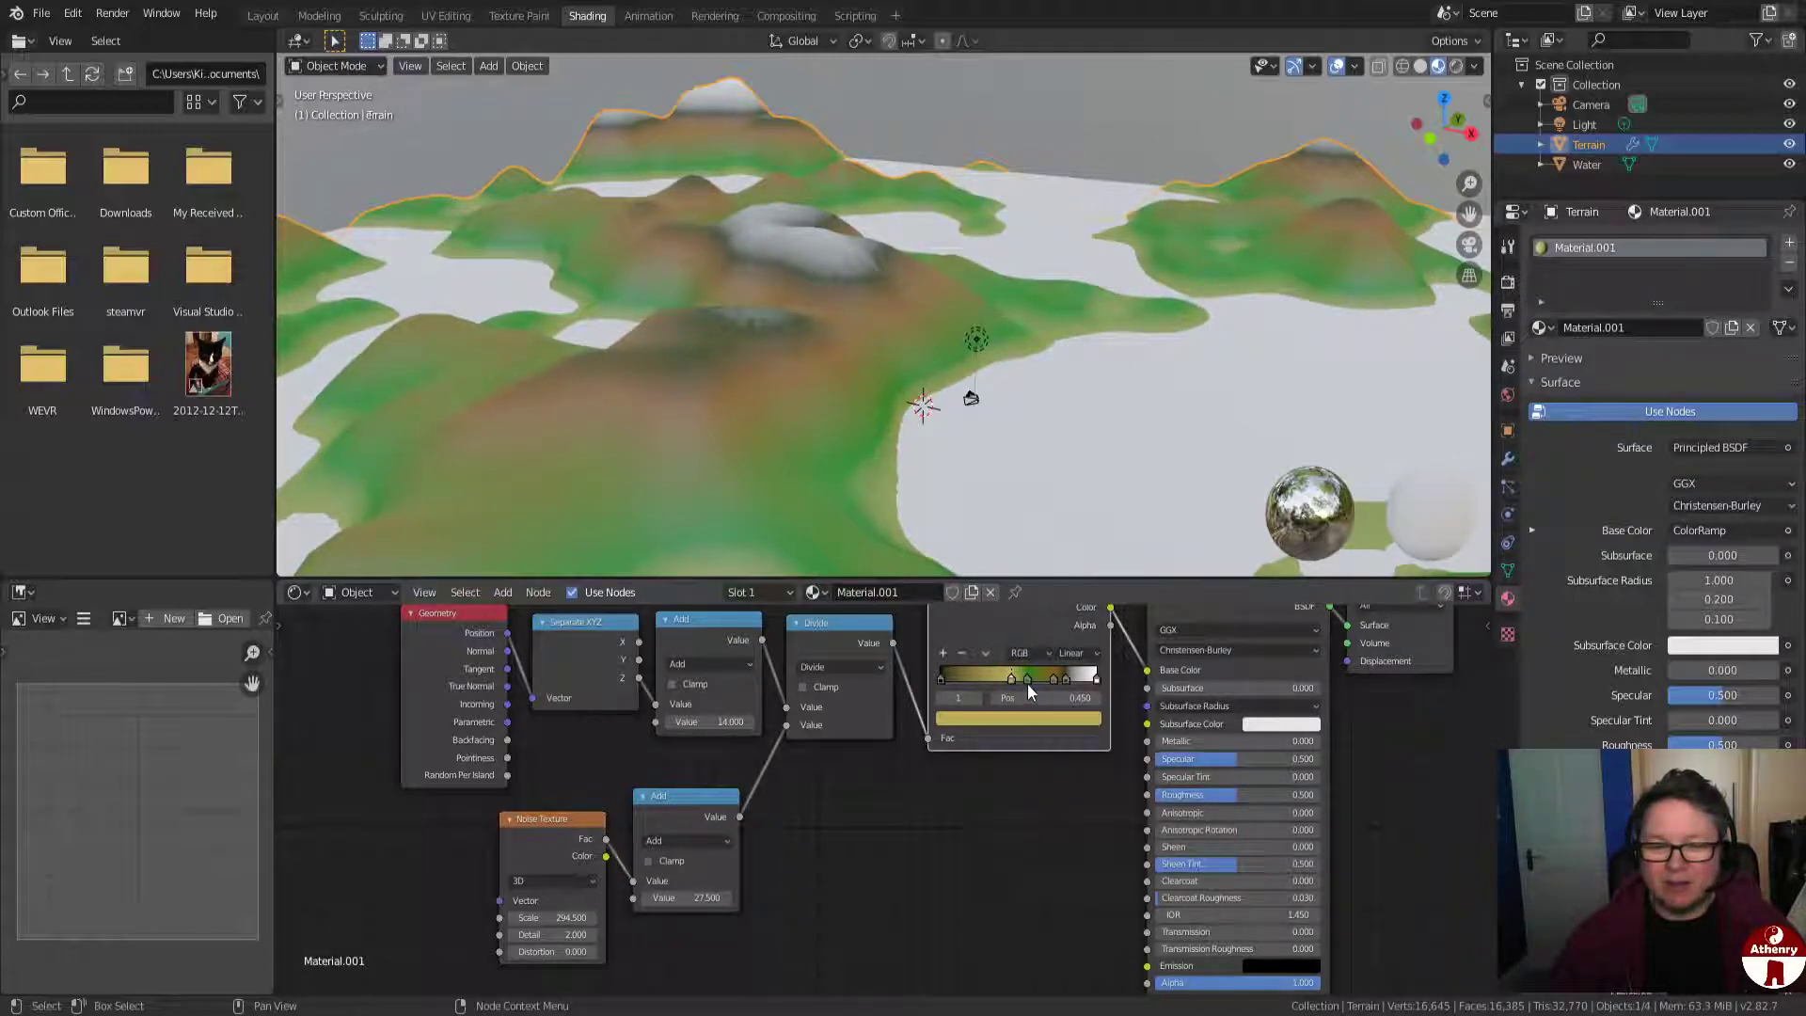
left_click(1032, 720)
mouse_move(968, 533)
left_mouse_down()
mouse_move(961, 519)
mouse_move(986, 521)
mouse_move(1067, 553)
left_mouse_up()
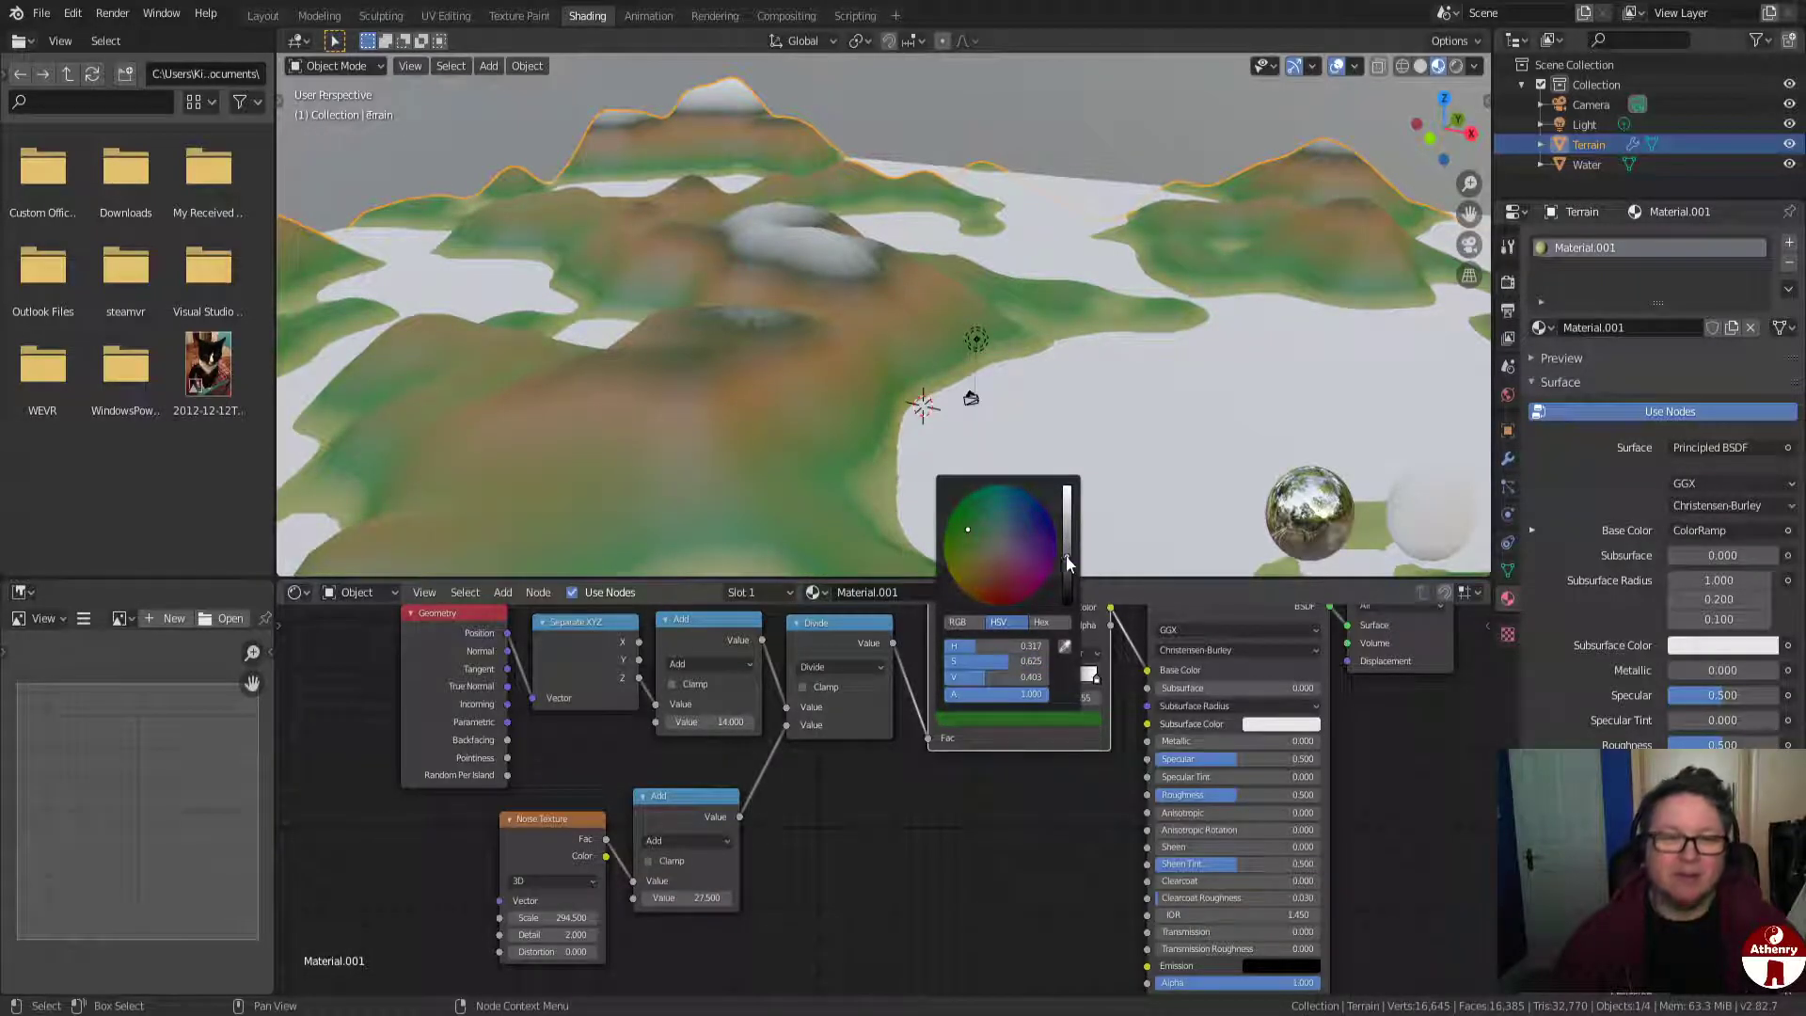
middle_click_drag(1058, 364, 1137, 448)
middle_click_drag(1189, 523, 1065, 488)
Give the Water plane a new material with a pale blue Base Color.
left_click(1604, 164)
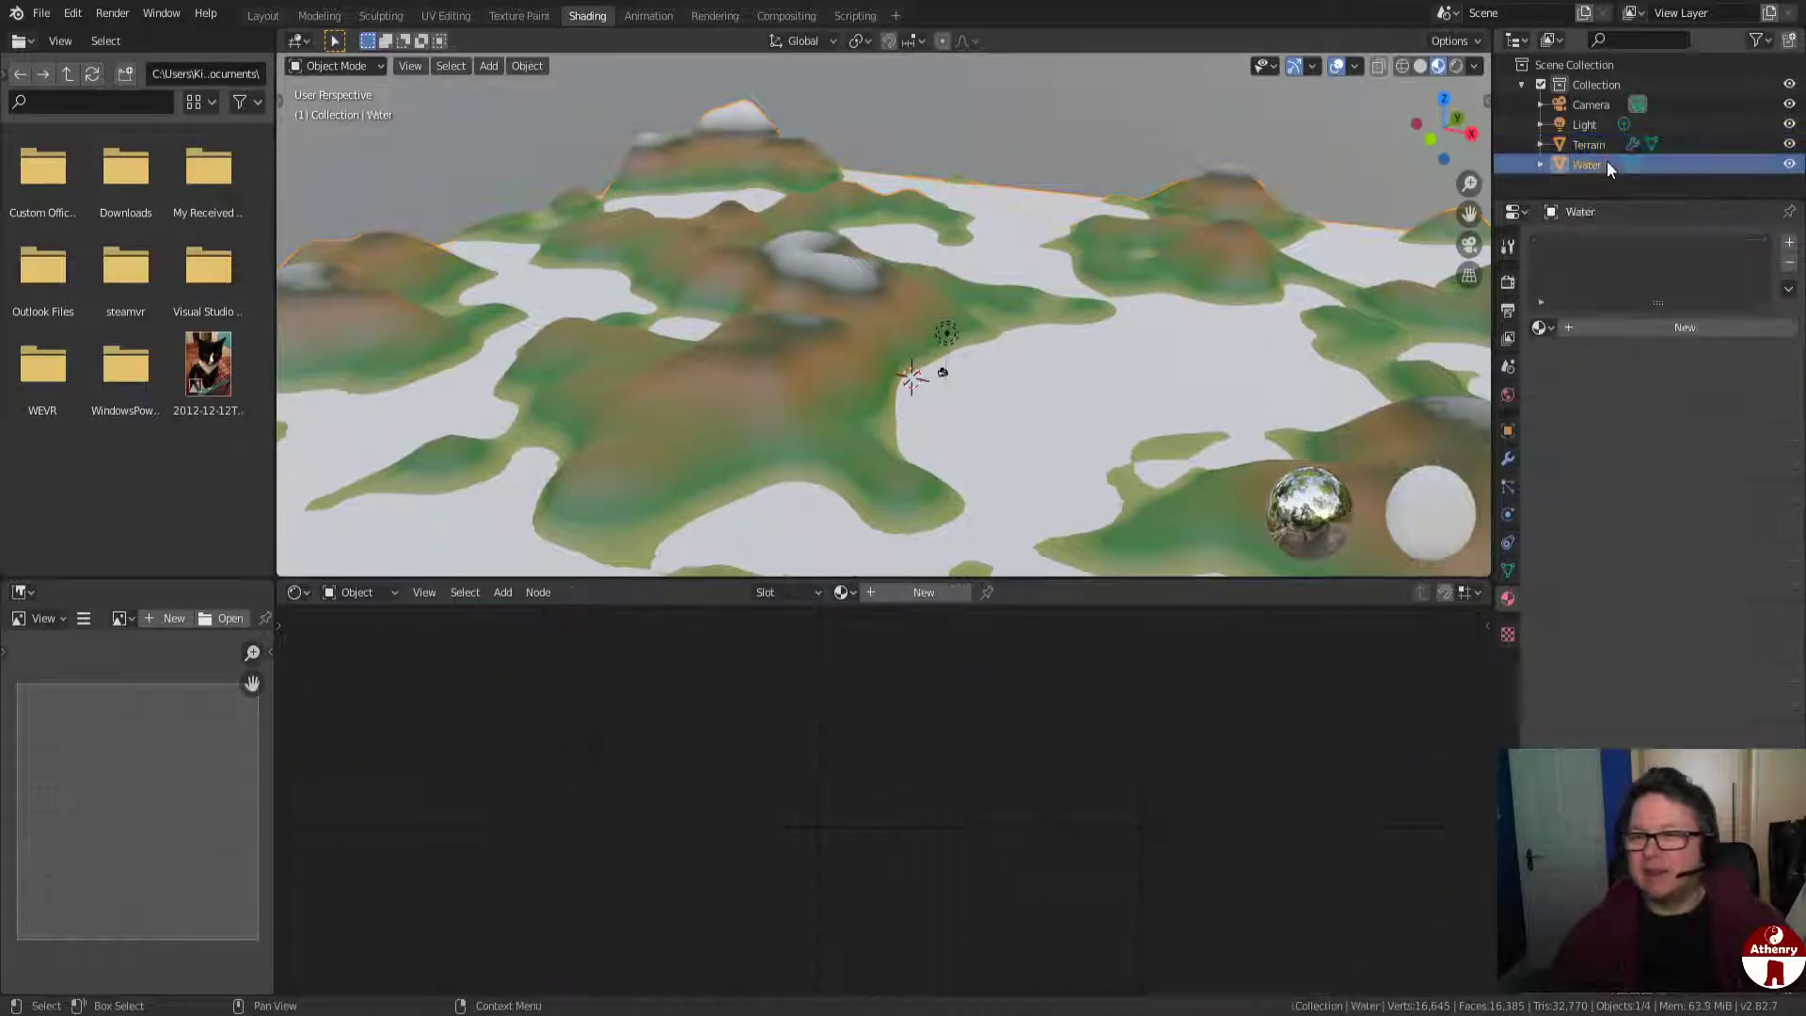
left_click(946, 591)
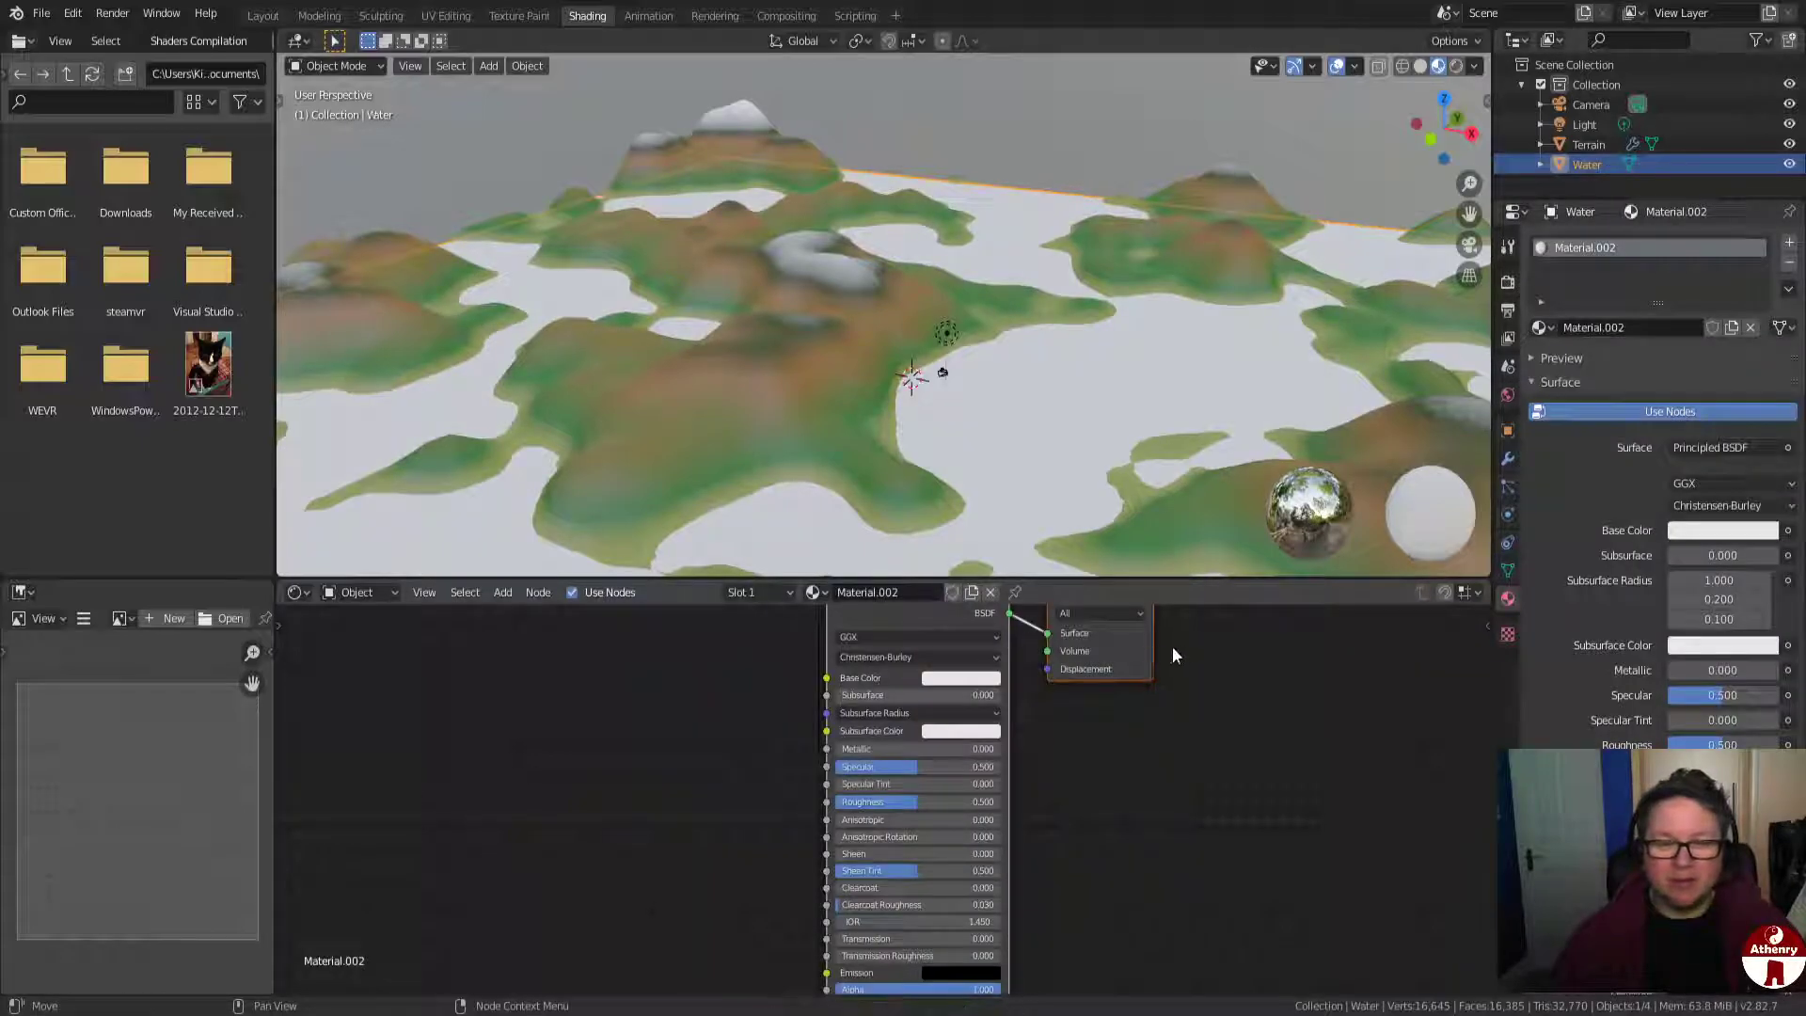
left_click(962, 681)
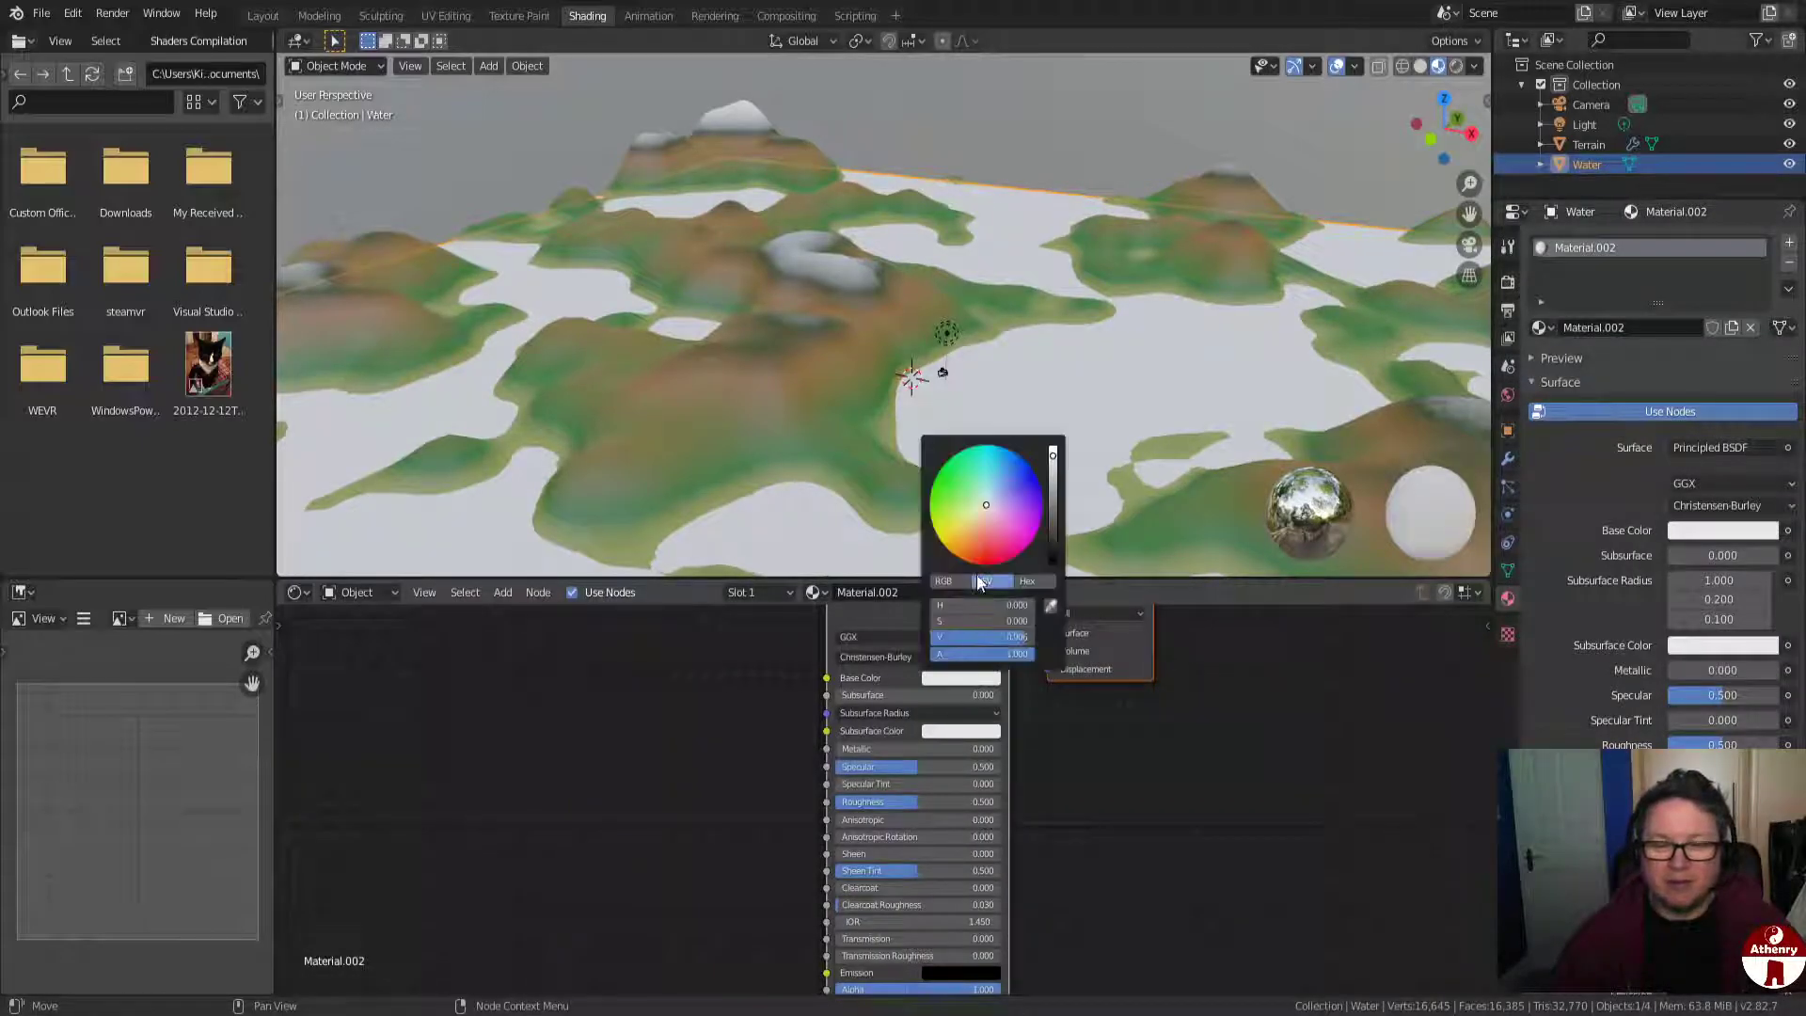
mouse_move(977, 512)
left_mouse_down()
mouse_move(1000, 499)
mouse_move(987, 493)
left_mouse_up()
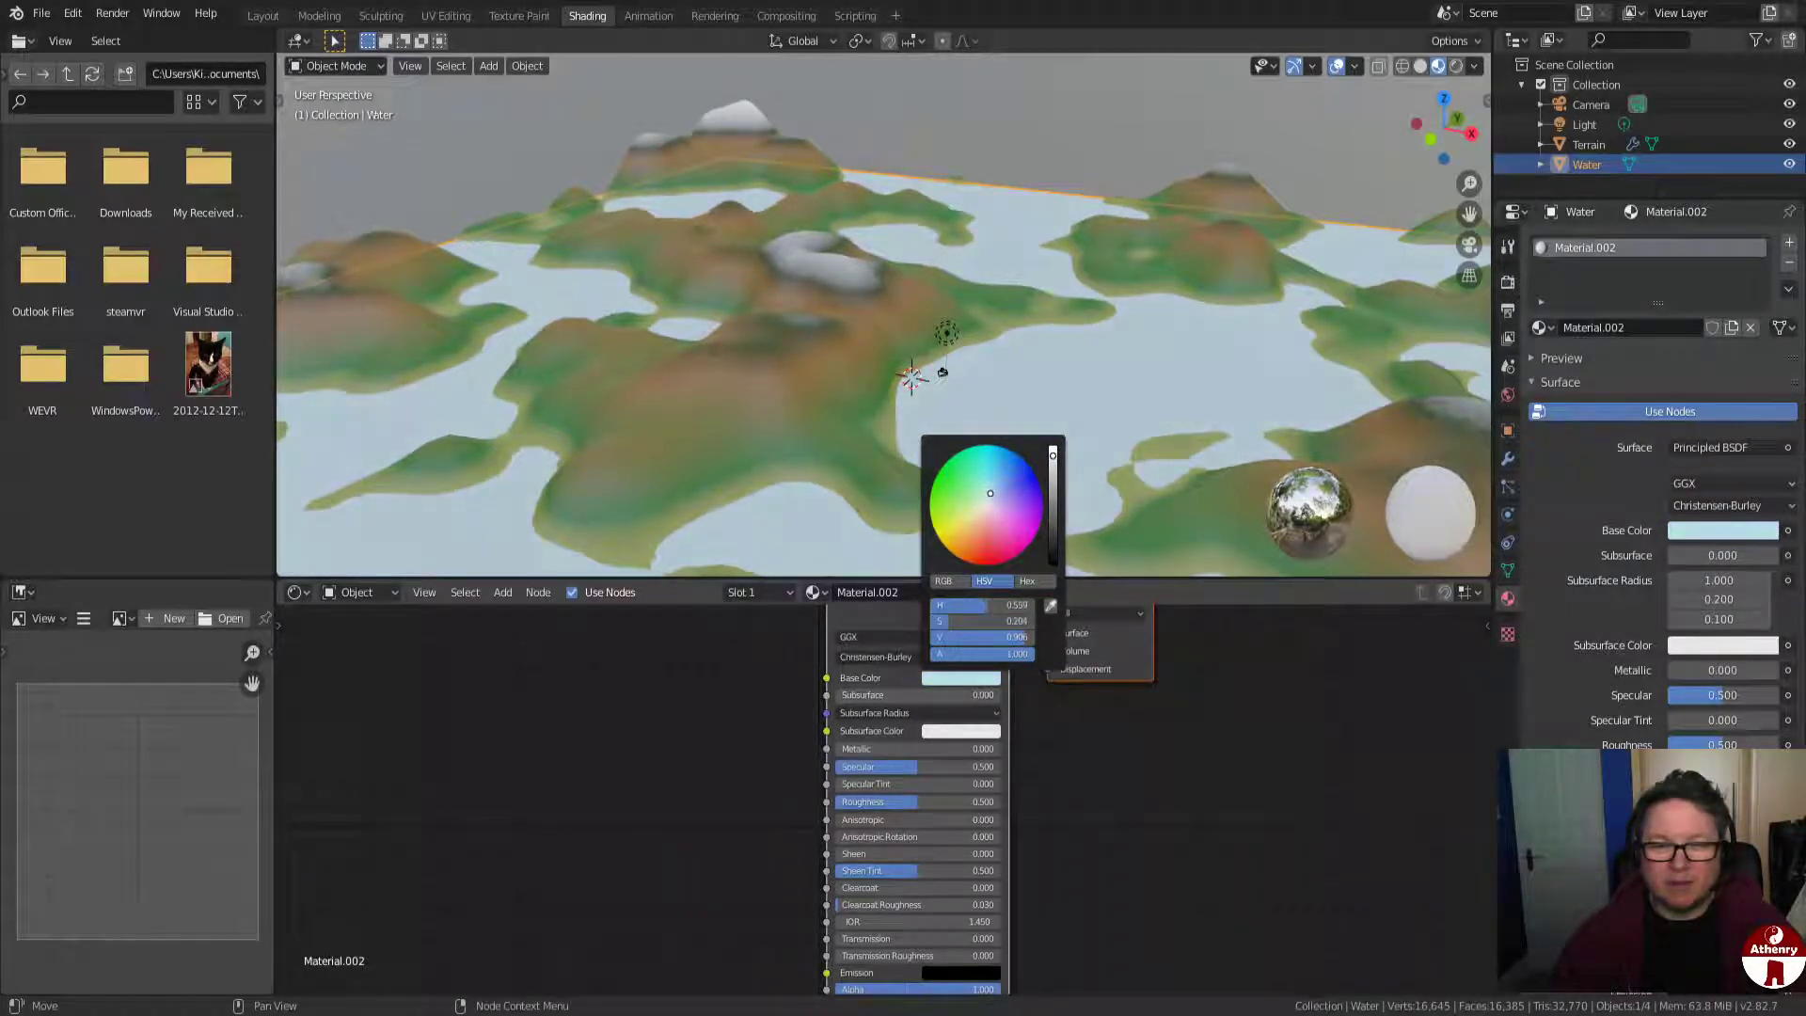
left_click(1140, 823)
scroll(1103, 433, "up", 2)
scroll(1115, 438, "down", 2)
mouse_move(1123, 423)
middle_mouse_down()
mouse_move(1243, 440)
mouse_move(1163, 409)
mouse_move(1082, 473)
mouse_move(1228, 446)
mouse_move(1117, 451)
middle_mouse_up()
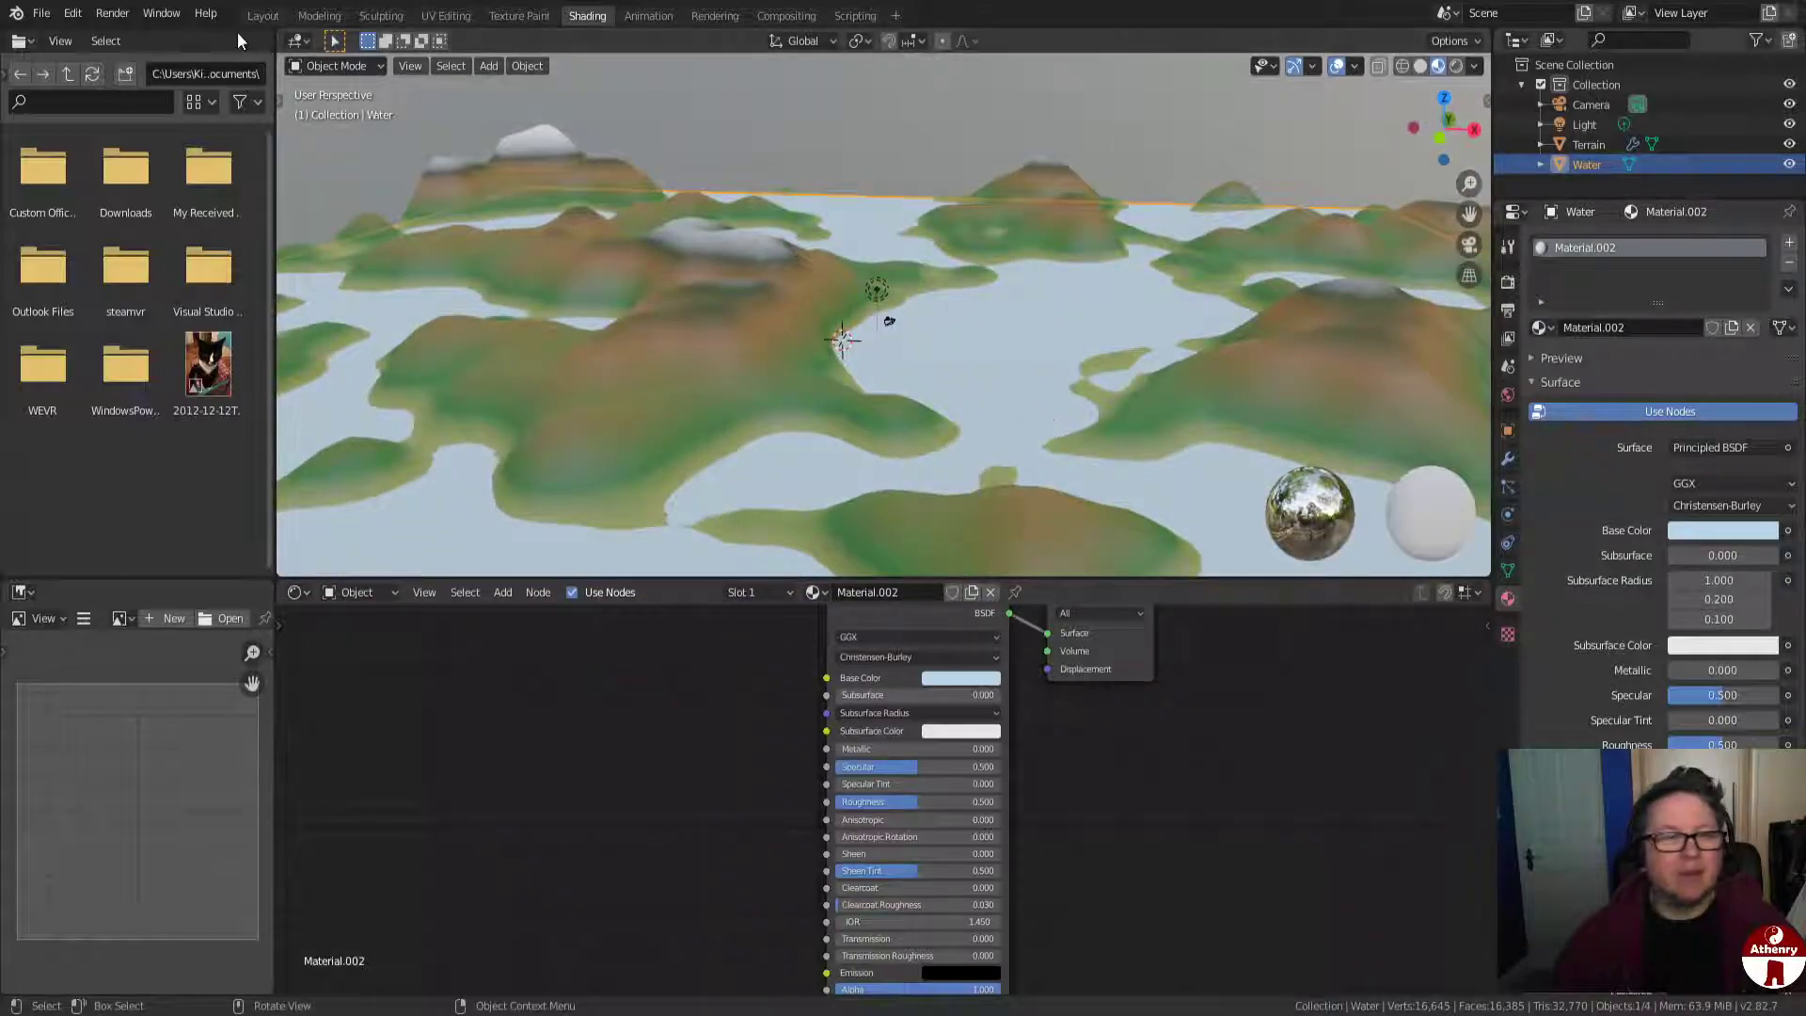
Switch to the Layout workspace and show the whole landscape in Rendered viewport shading from a perspective angle.
left_click(264, 19)
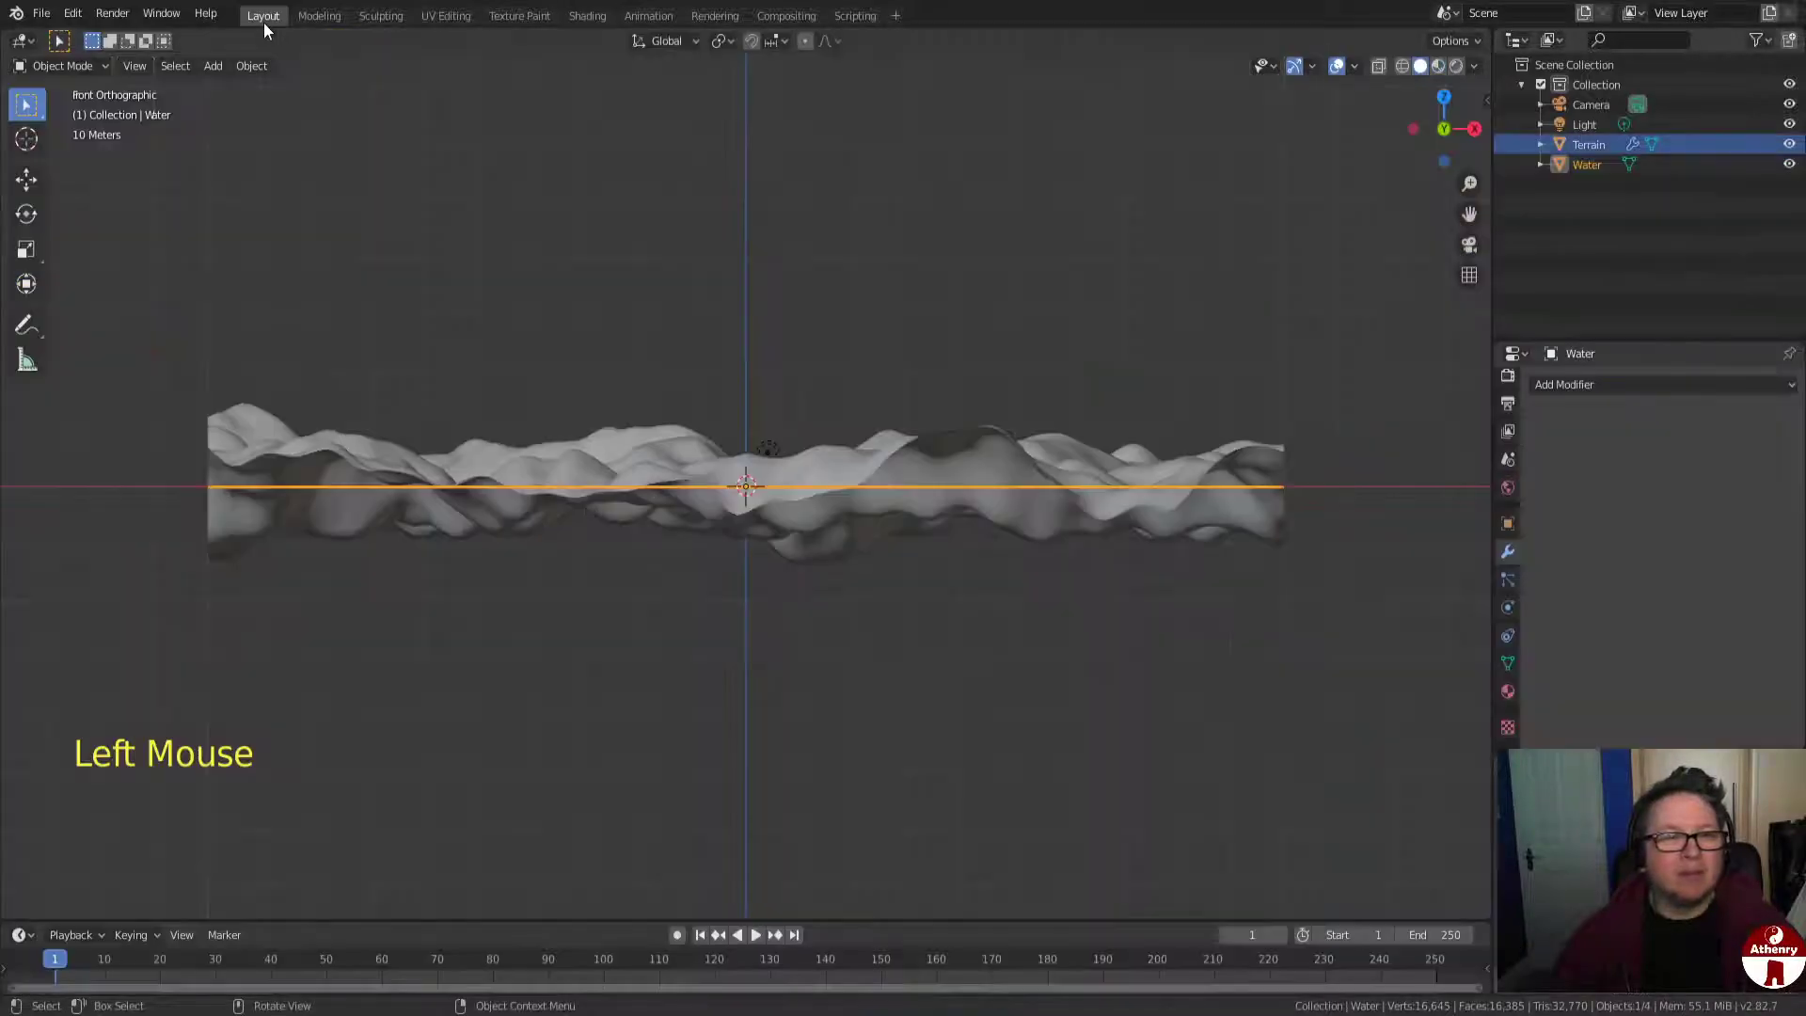
left_click(1456, 66)
mouse_move(847, 544)
middle_mouse_down()
mouse_move(843, 633)
mouse_move(1046, 644)
mouse_move(814, 657)
mouse_move(799, 653)
mouse_move(810, 612)
middle_mouse_up()
scroll(810, 612, "up", 2)
middle_click_drag(962, 616, 886, 471, "shift")
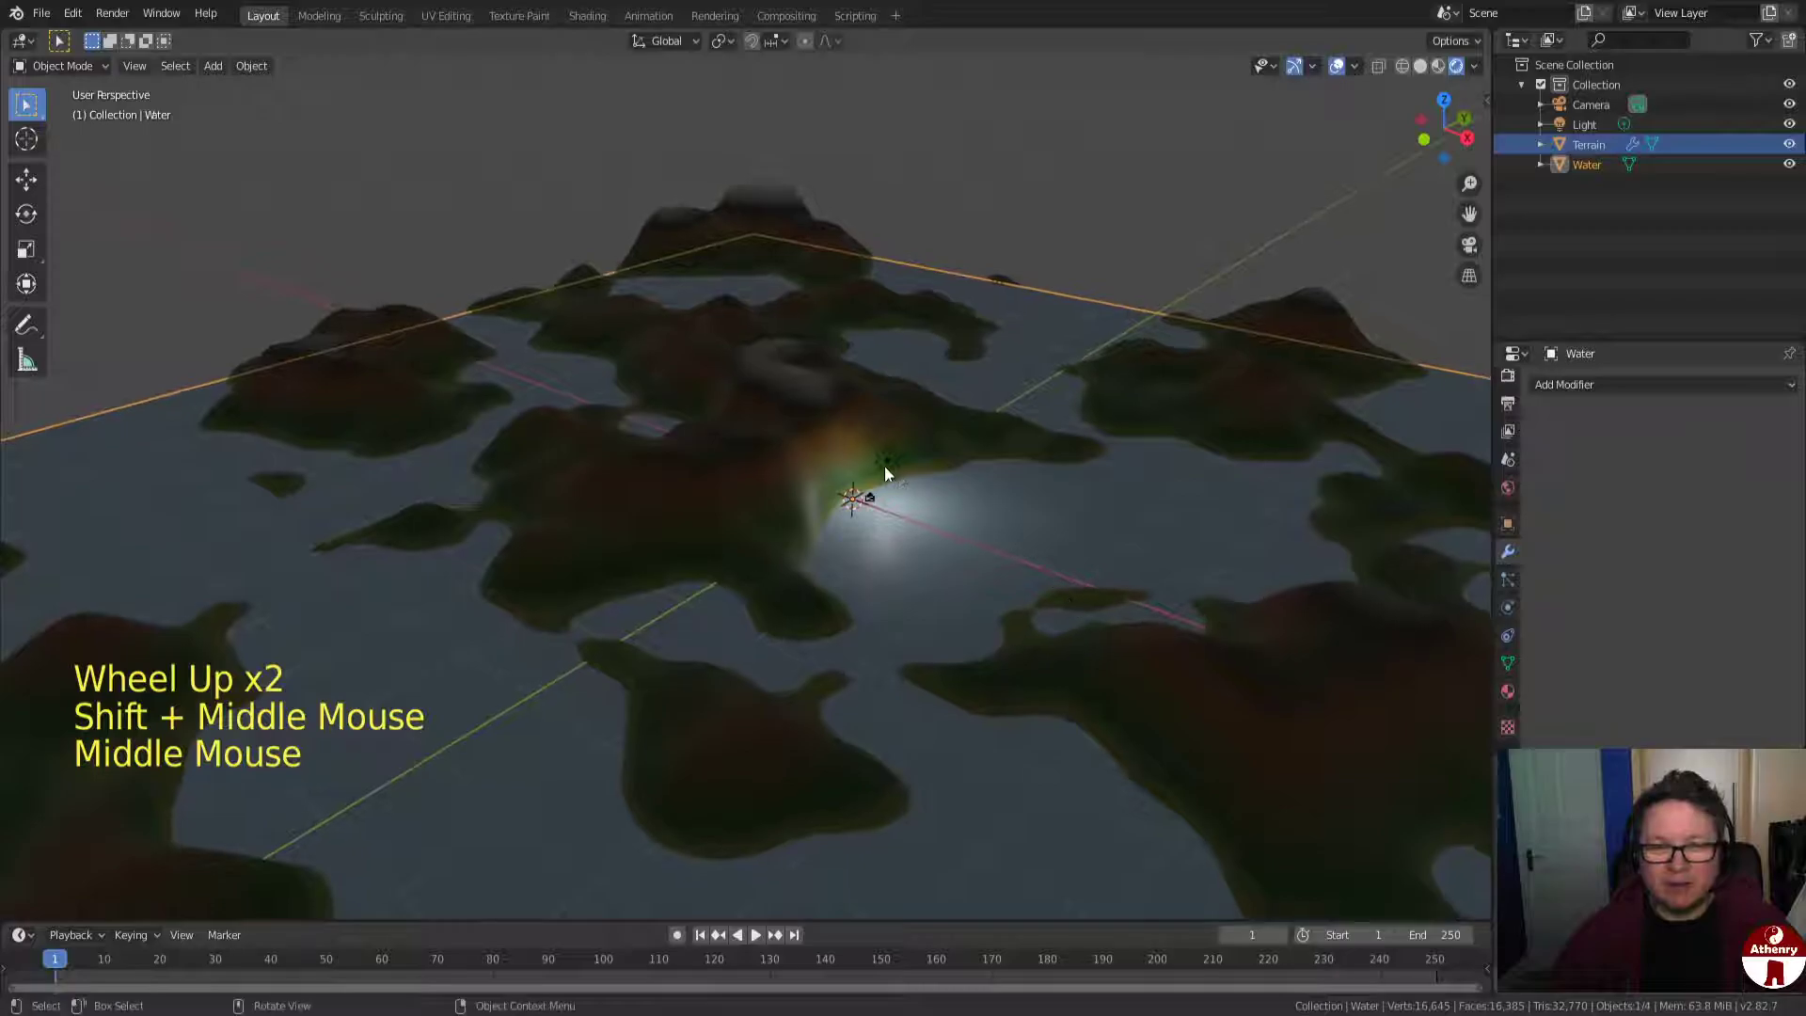
Change the scene's point light to a Sun light with a Strength of 1.
left_click(886, 462)
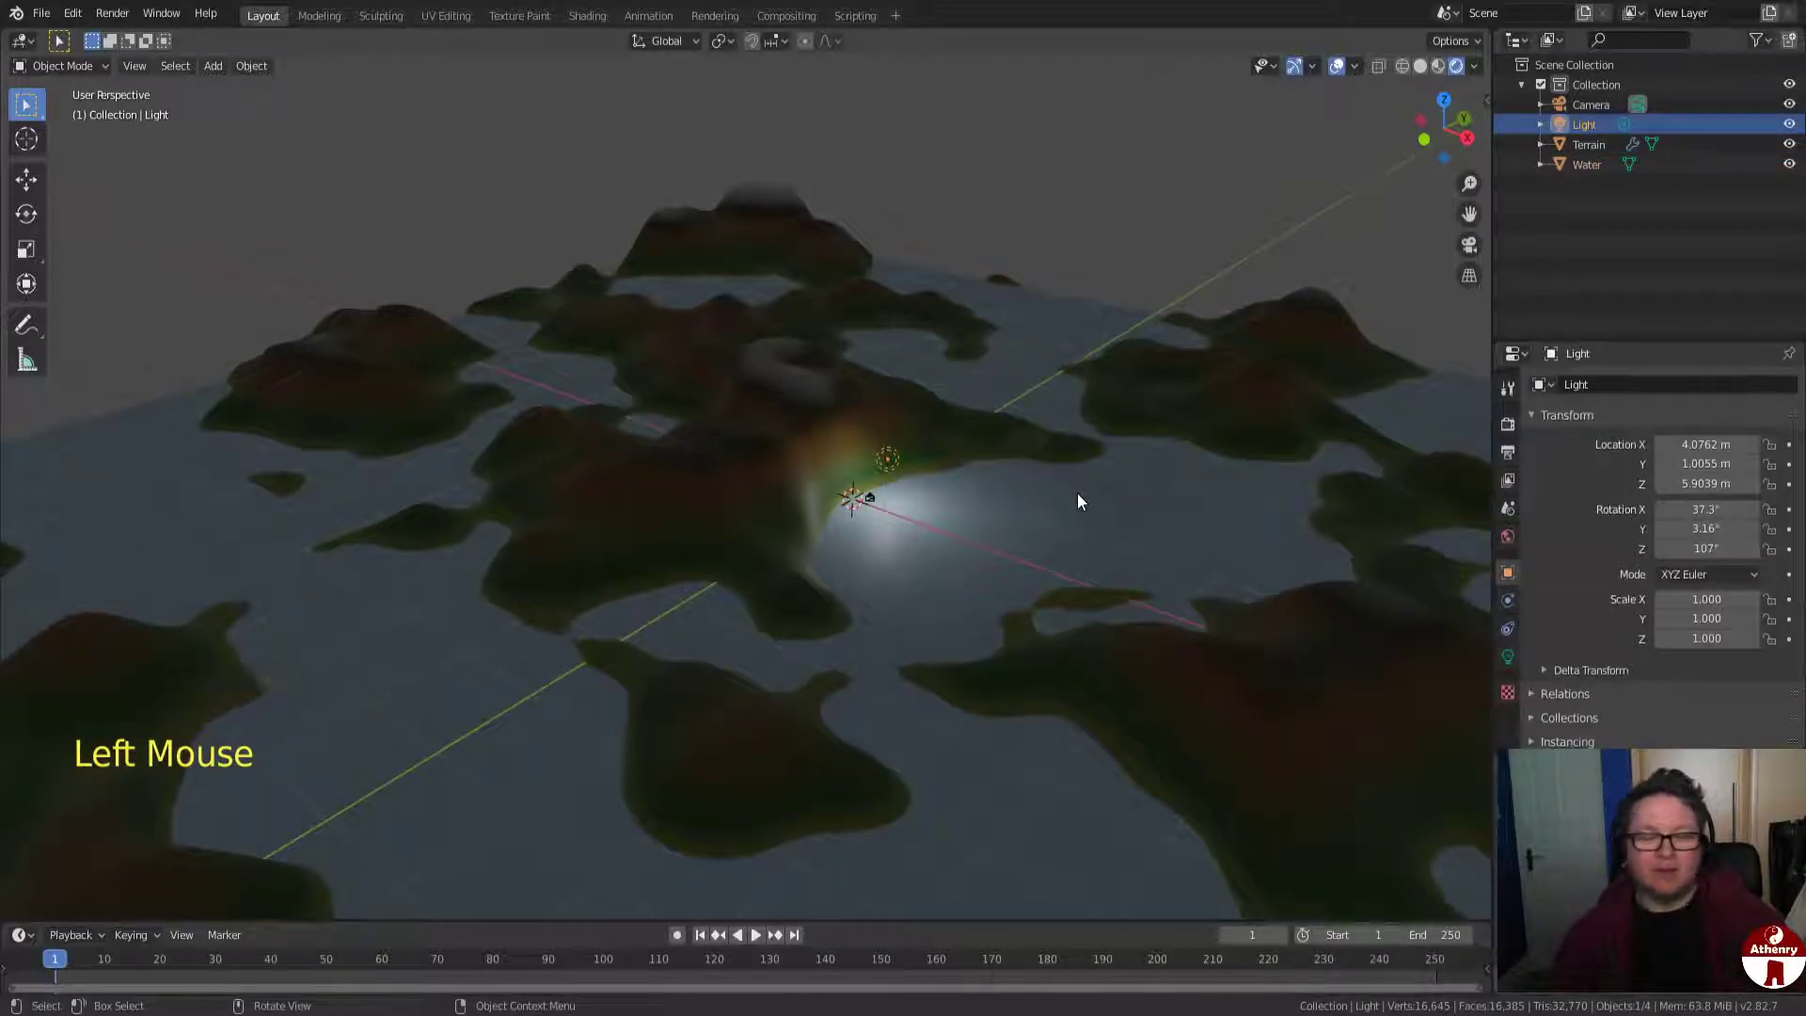
scroll(1024, 536, "up", 8)
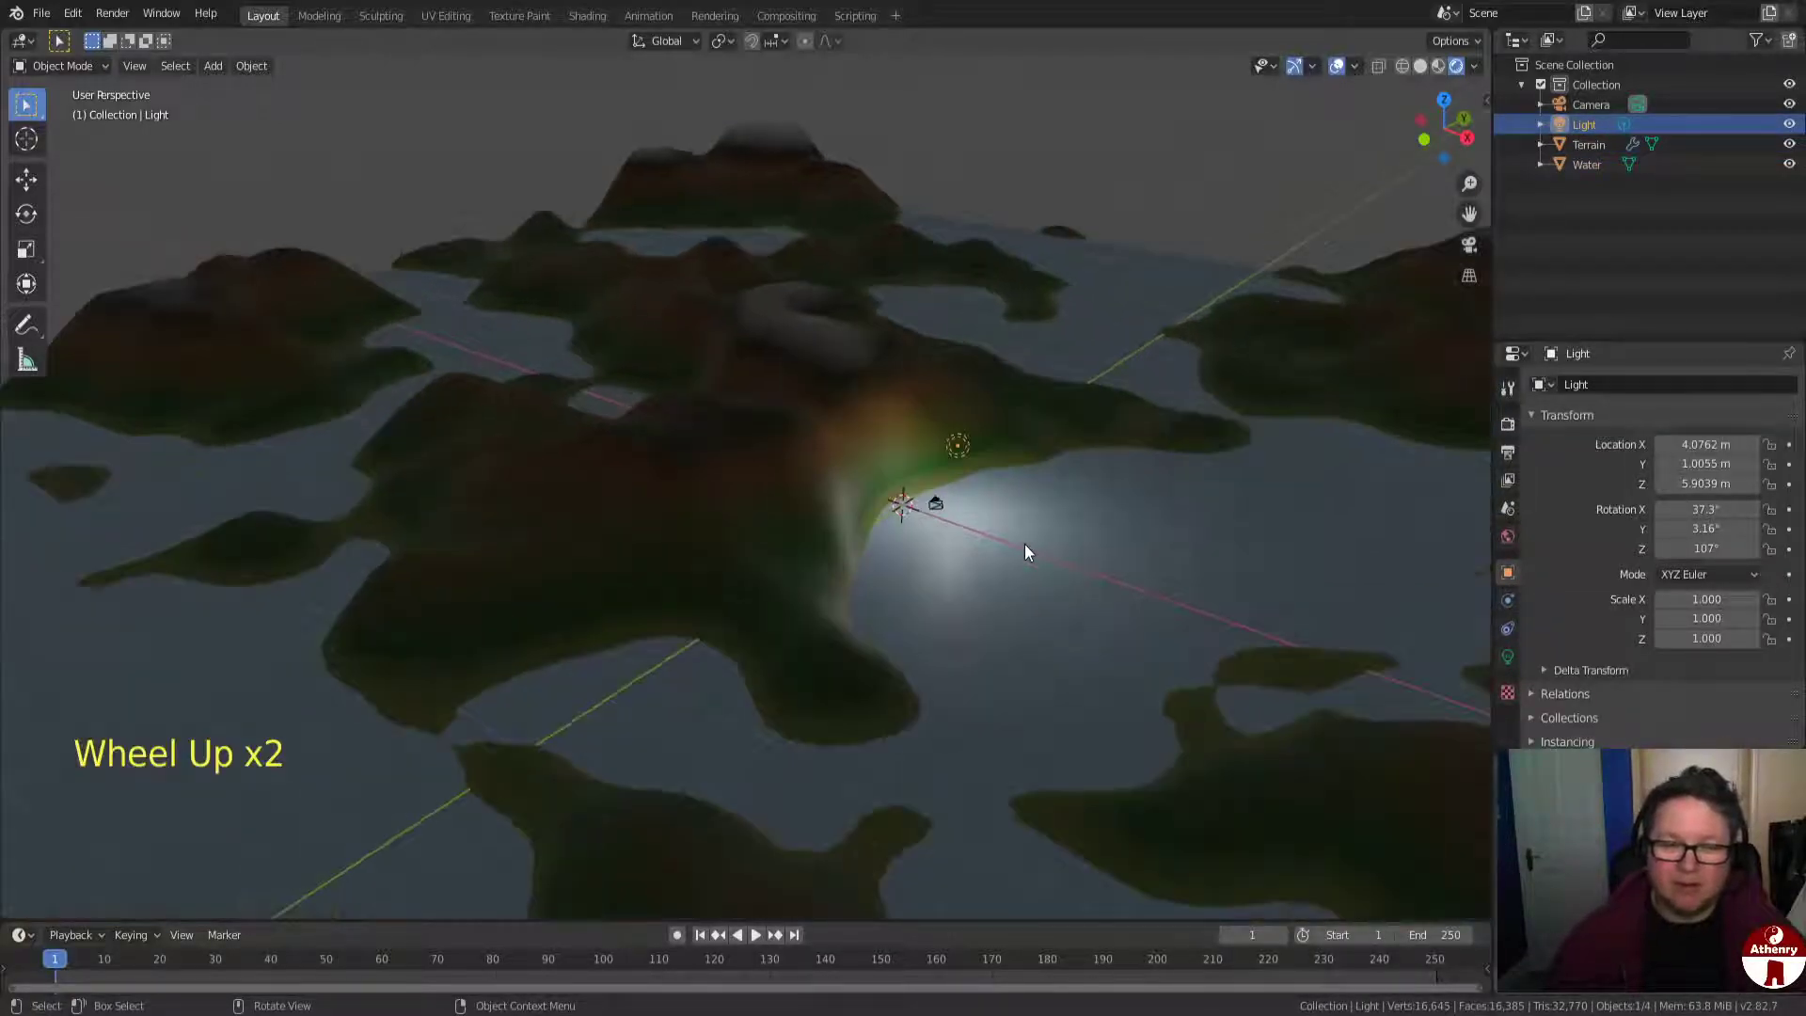
scroll(1166, 578, "down", 3)
scroll(1171, 582, "down", 4)
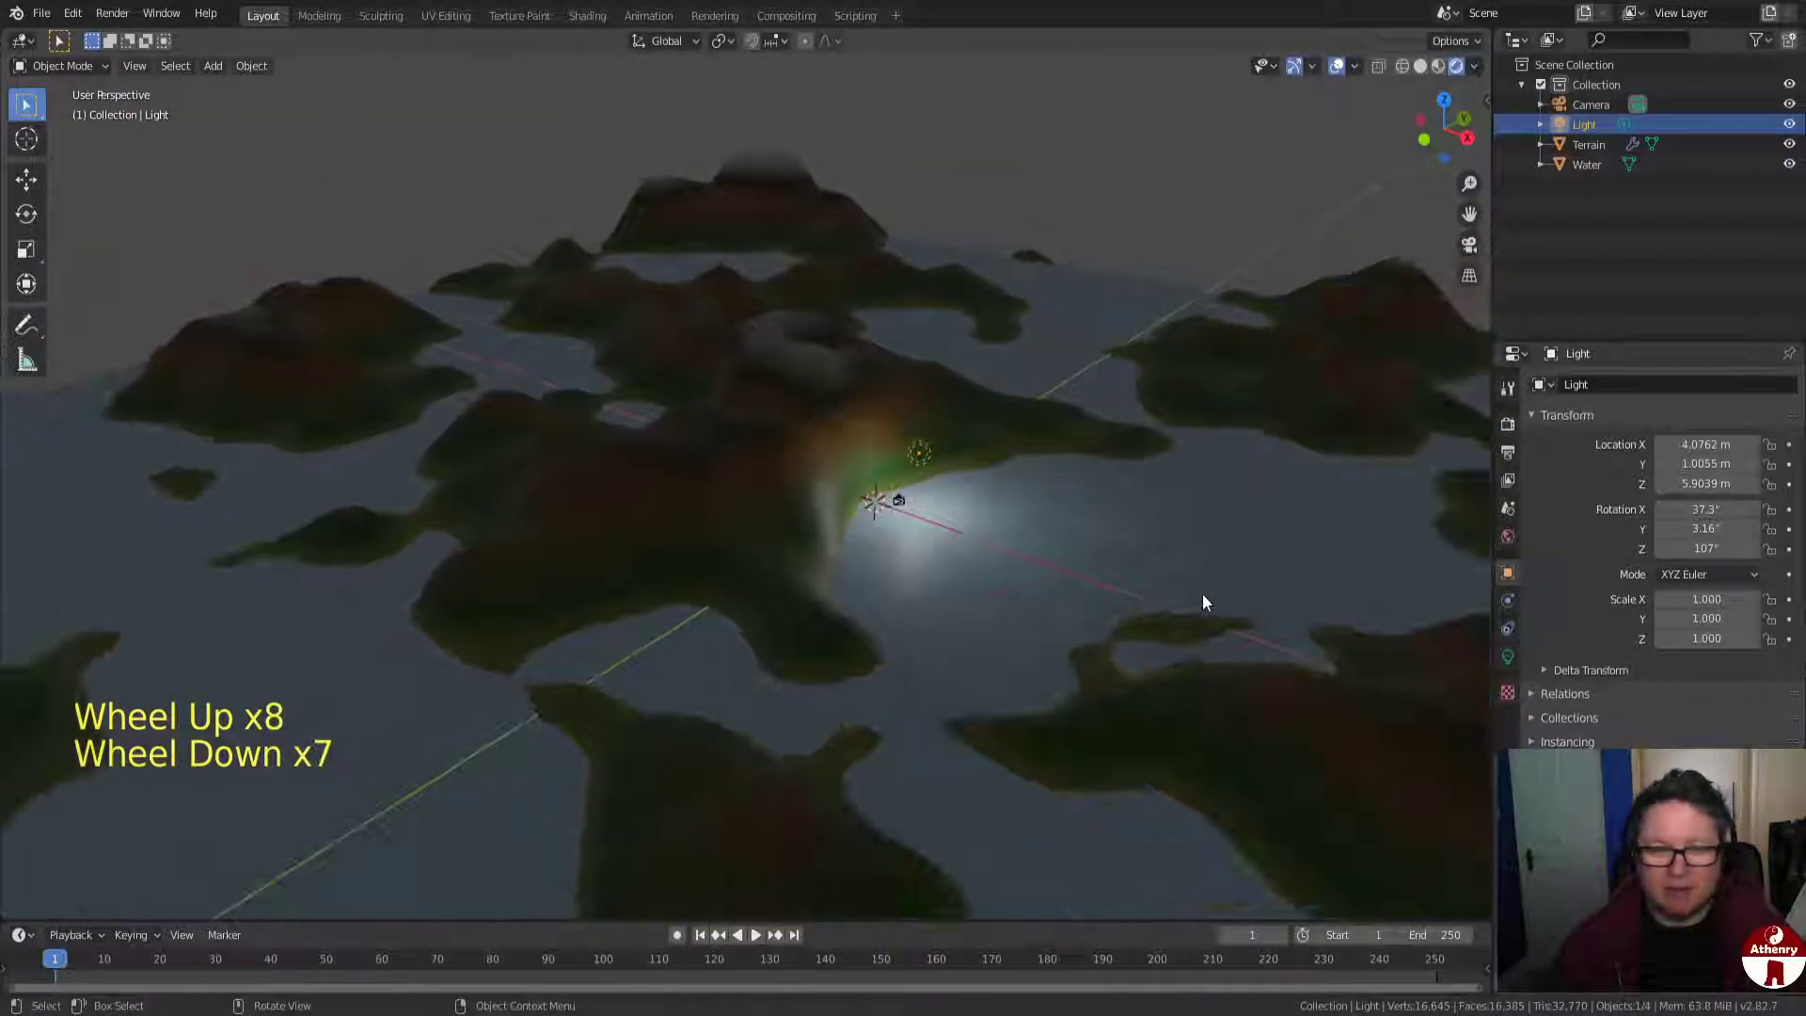
scroll(1196, 595, "up", 1)
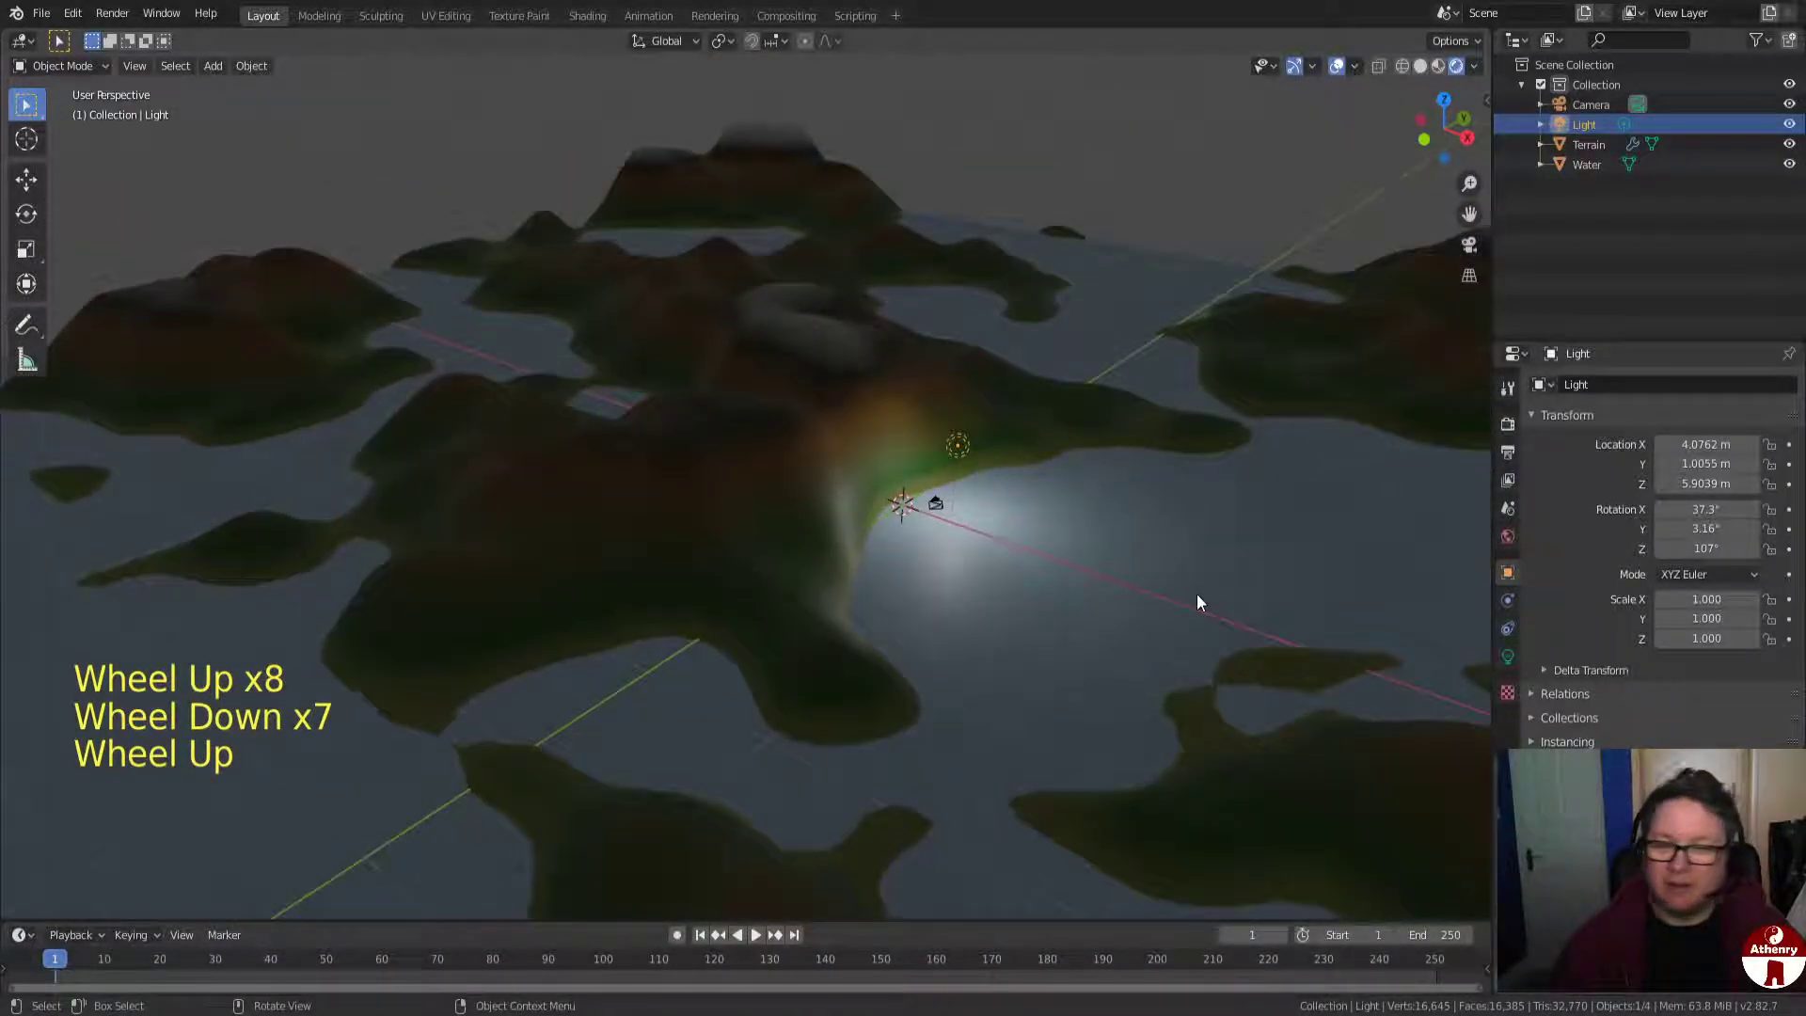
left_click(1511, 629)
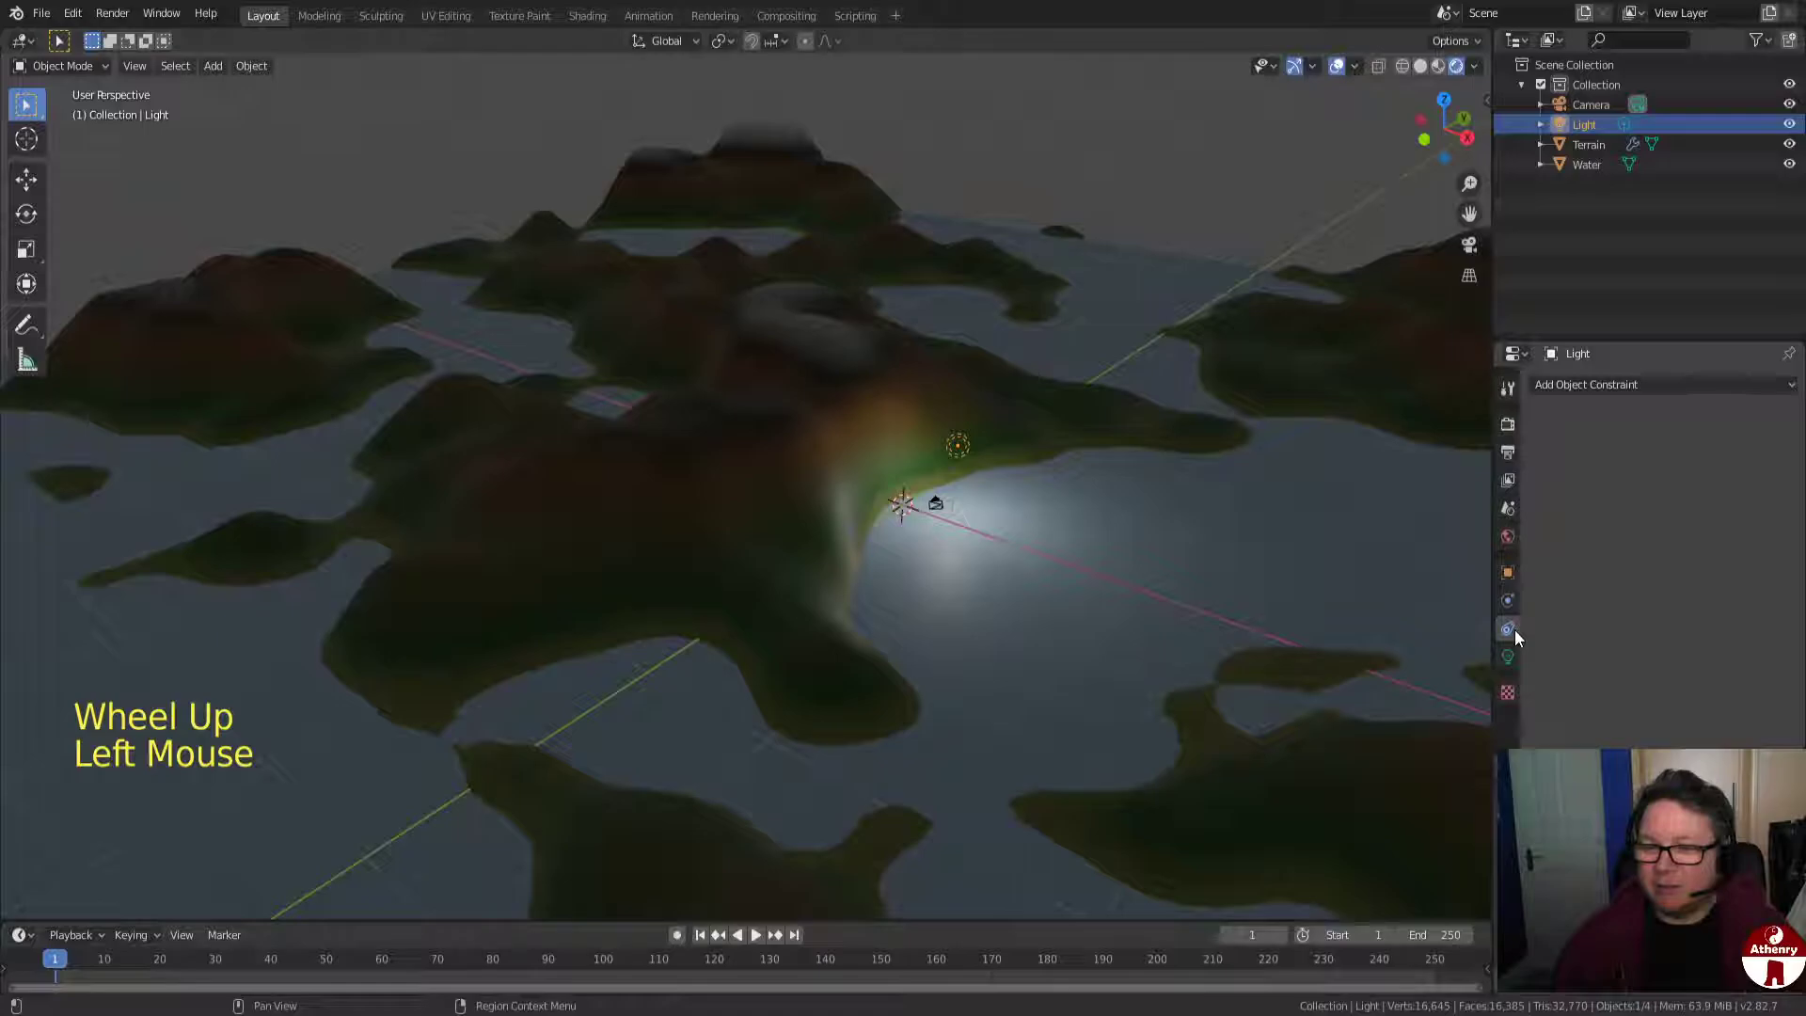
left_click(1508, 659)
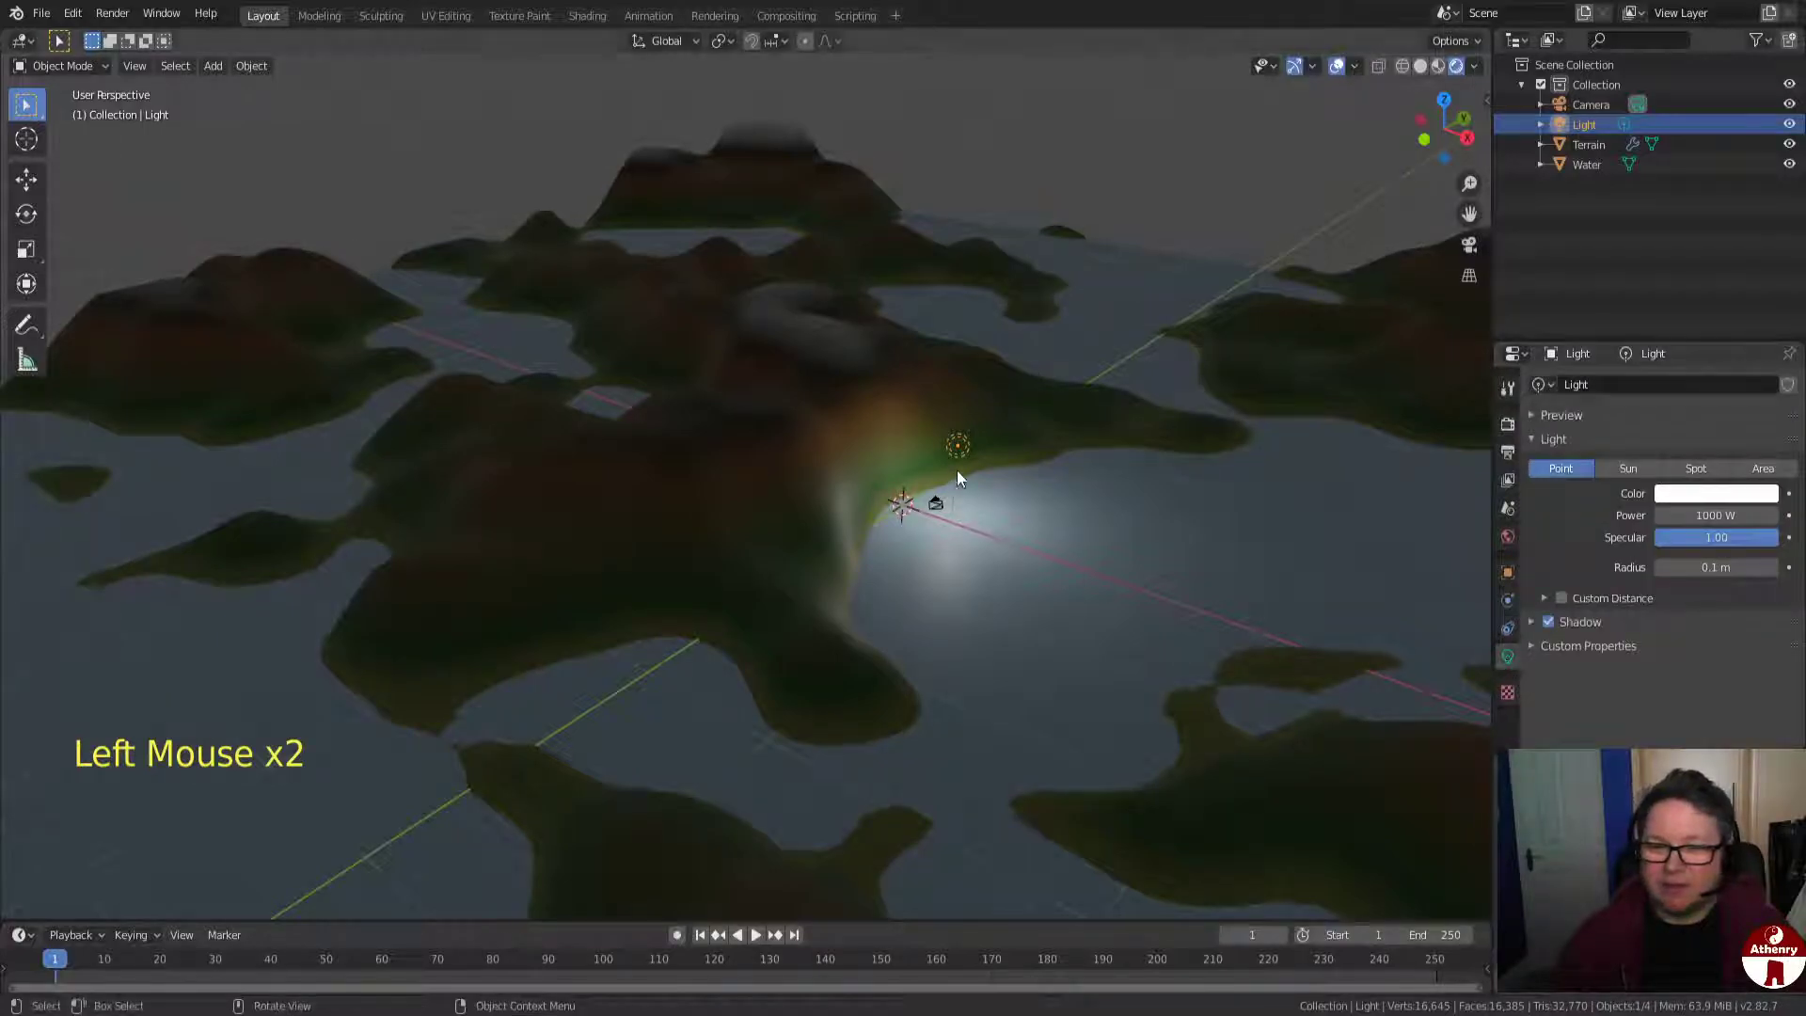
left_click(1500, 658)
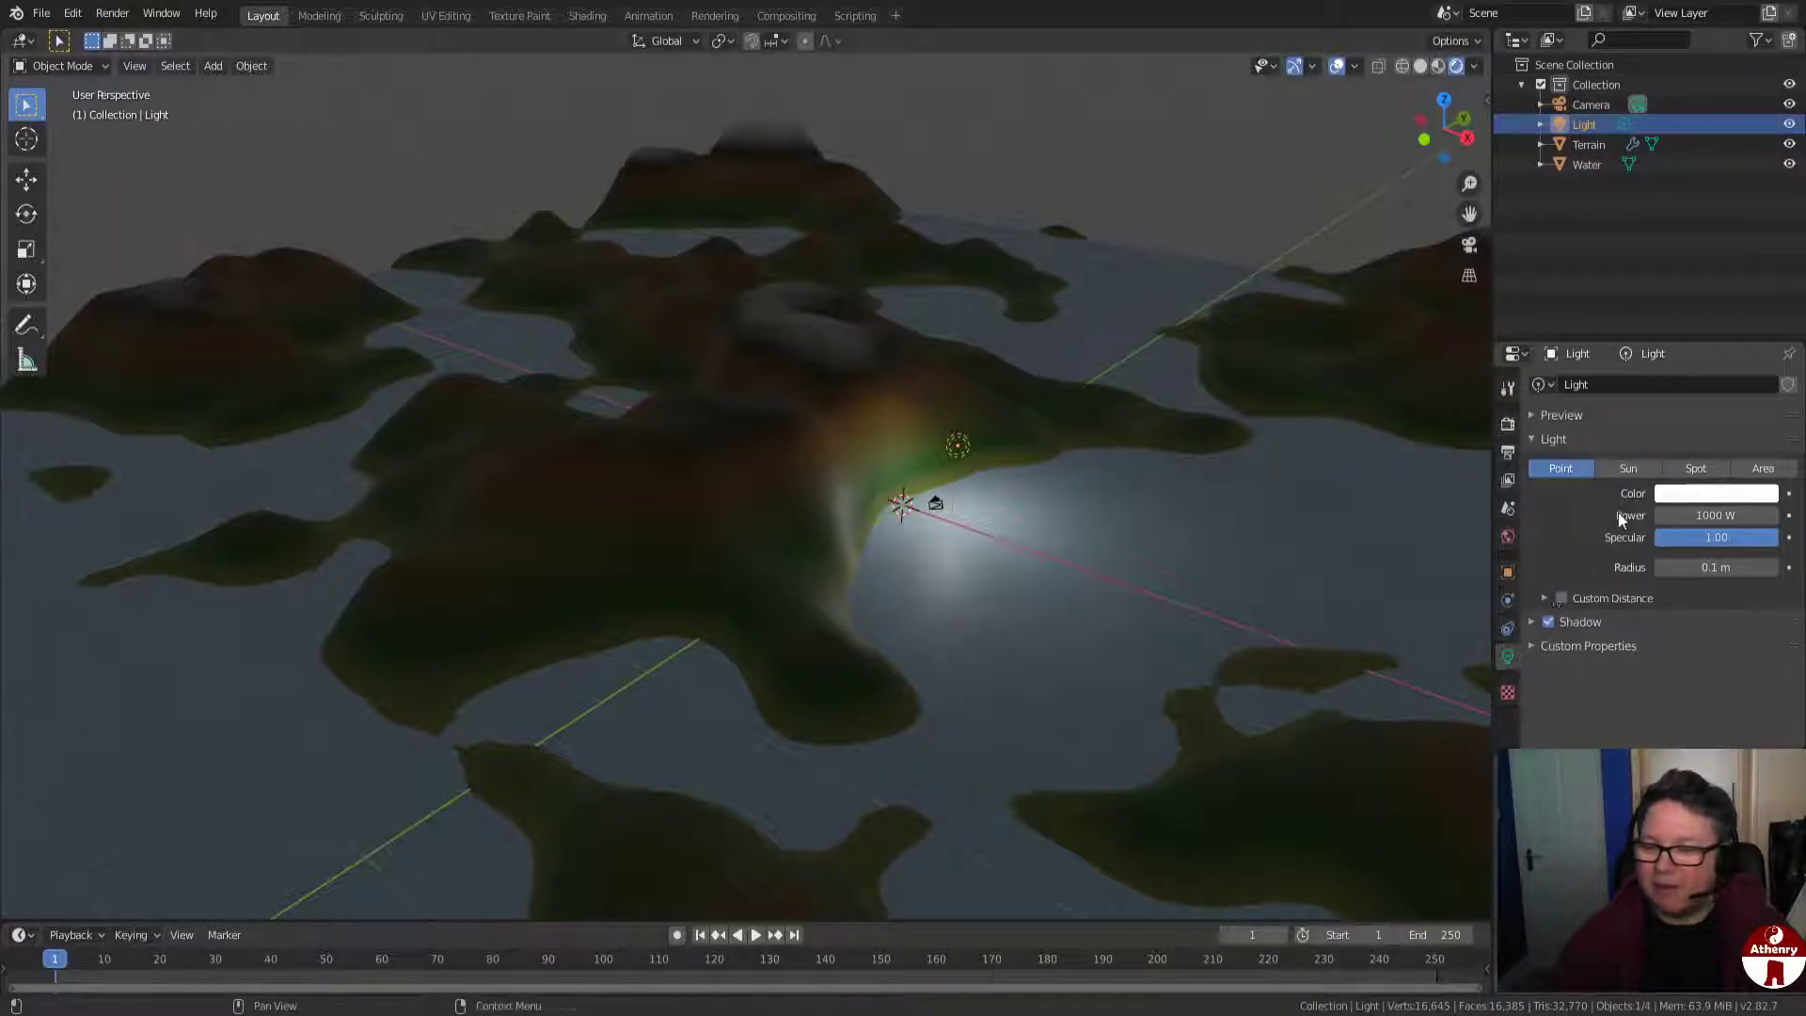
left_click(1635, 470)
left_click(1710, 515)
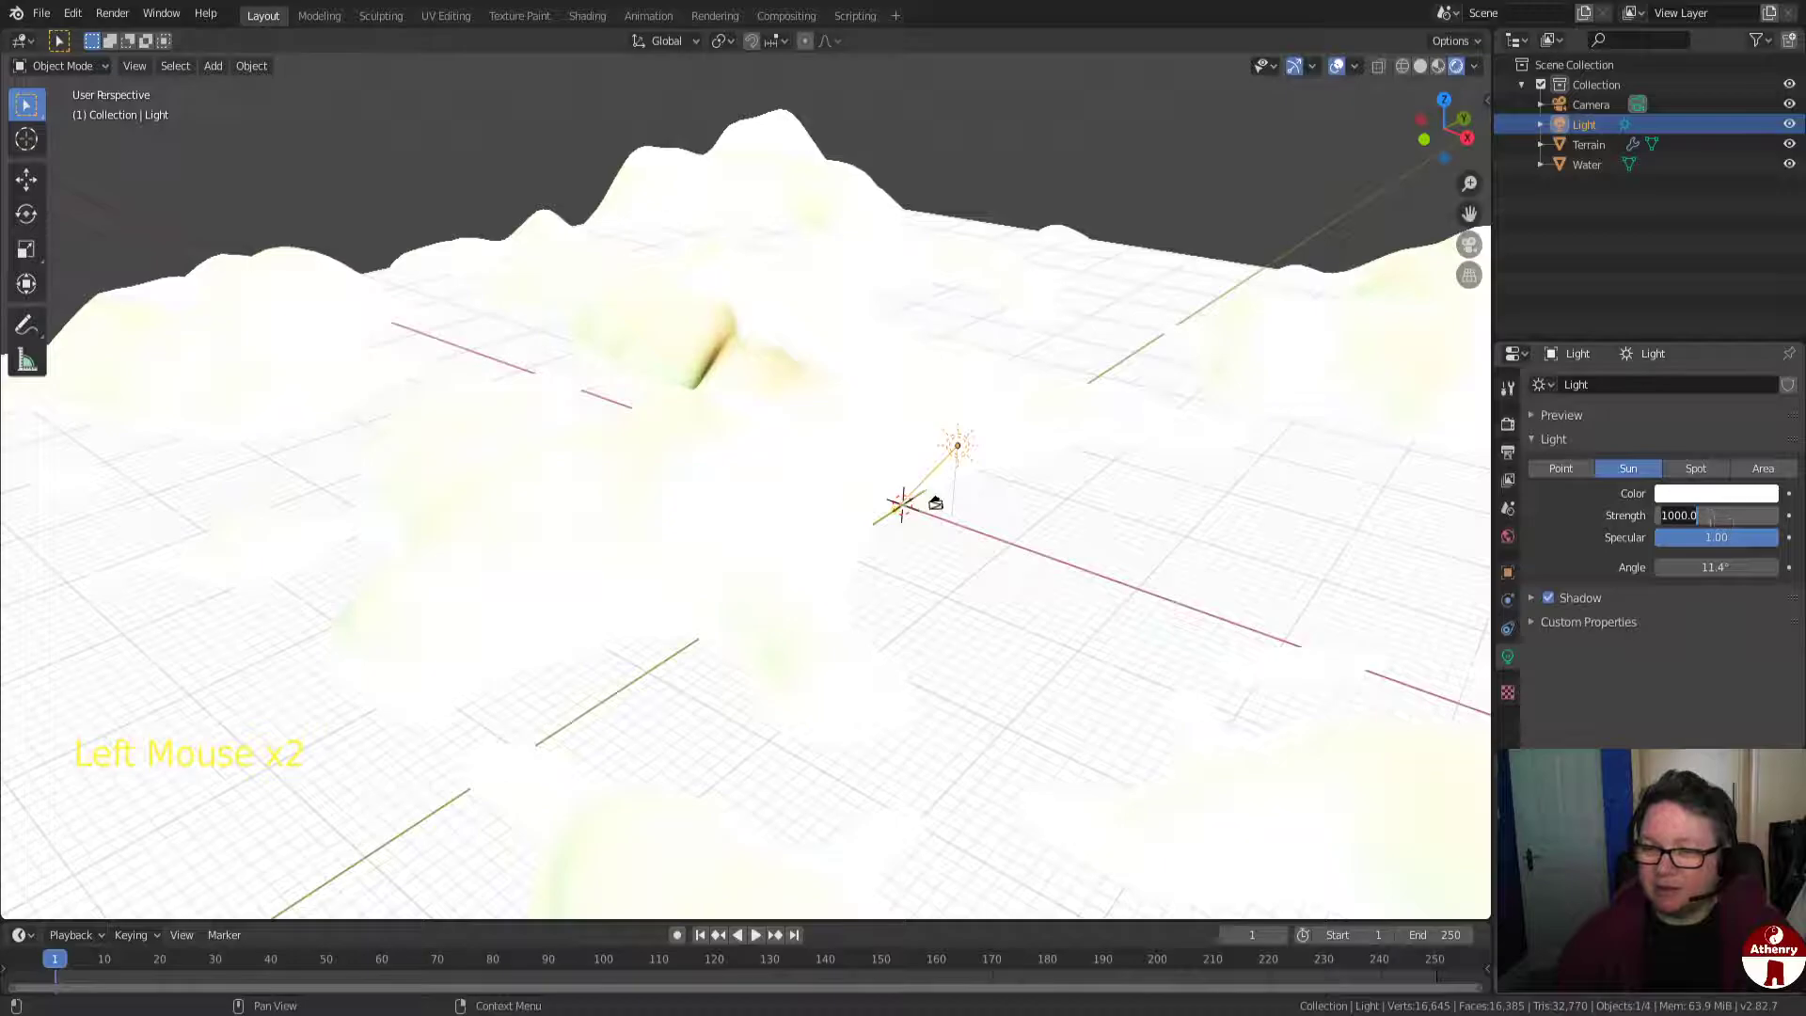
type("1")
key("Return")
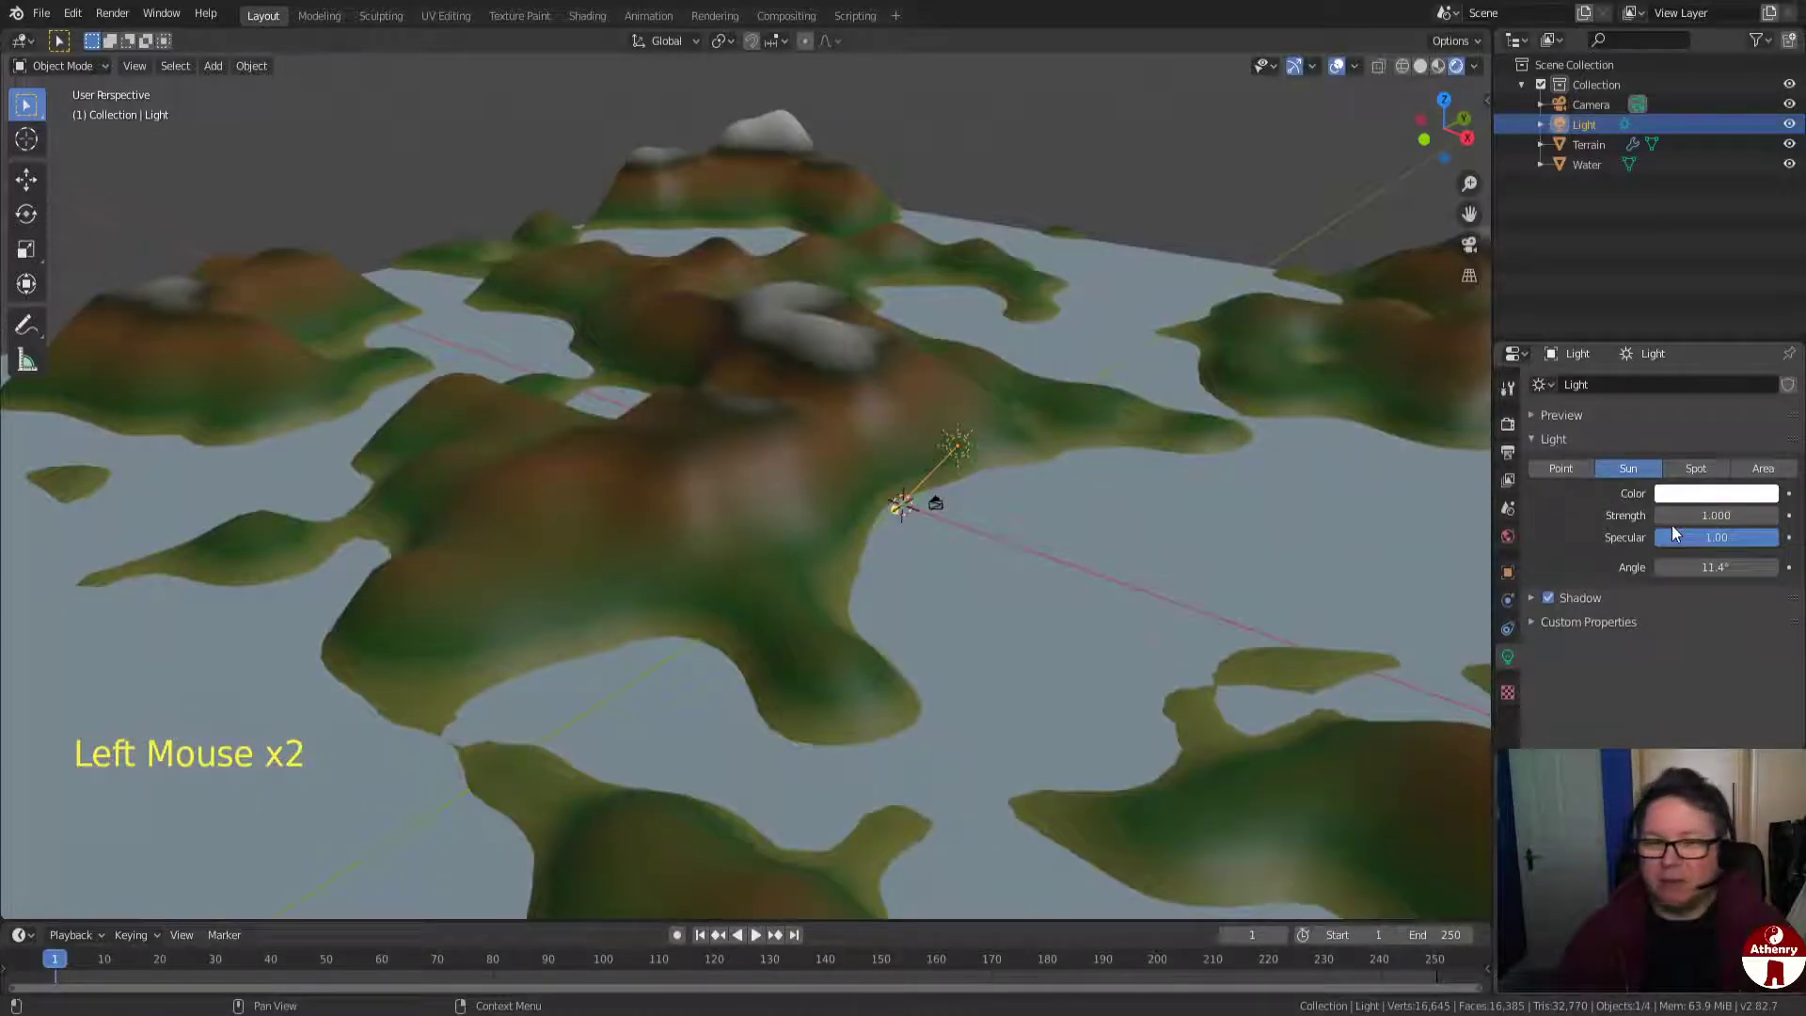
Rotate the Sun light around the global Z axis to light the islands from a different direction.
scroll(1261, 622, "down", 3)
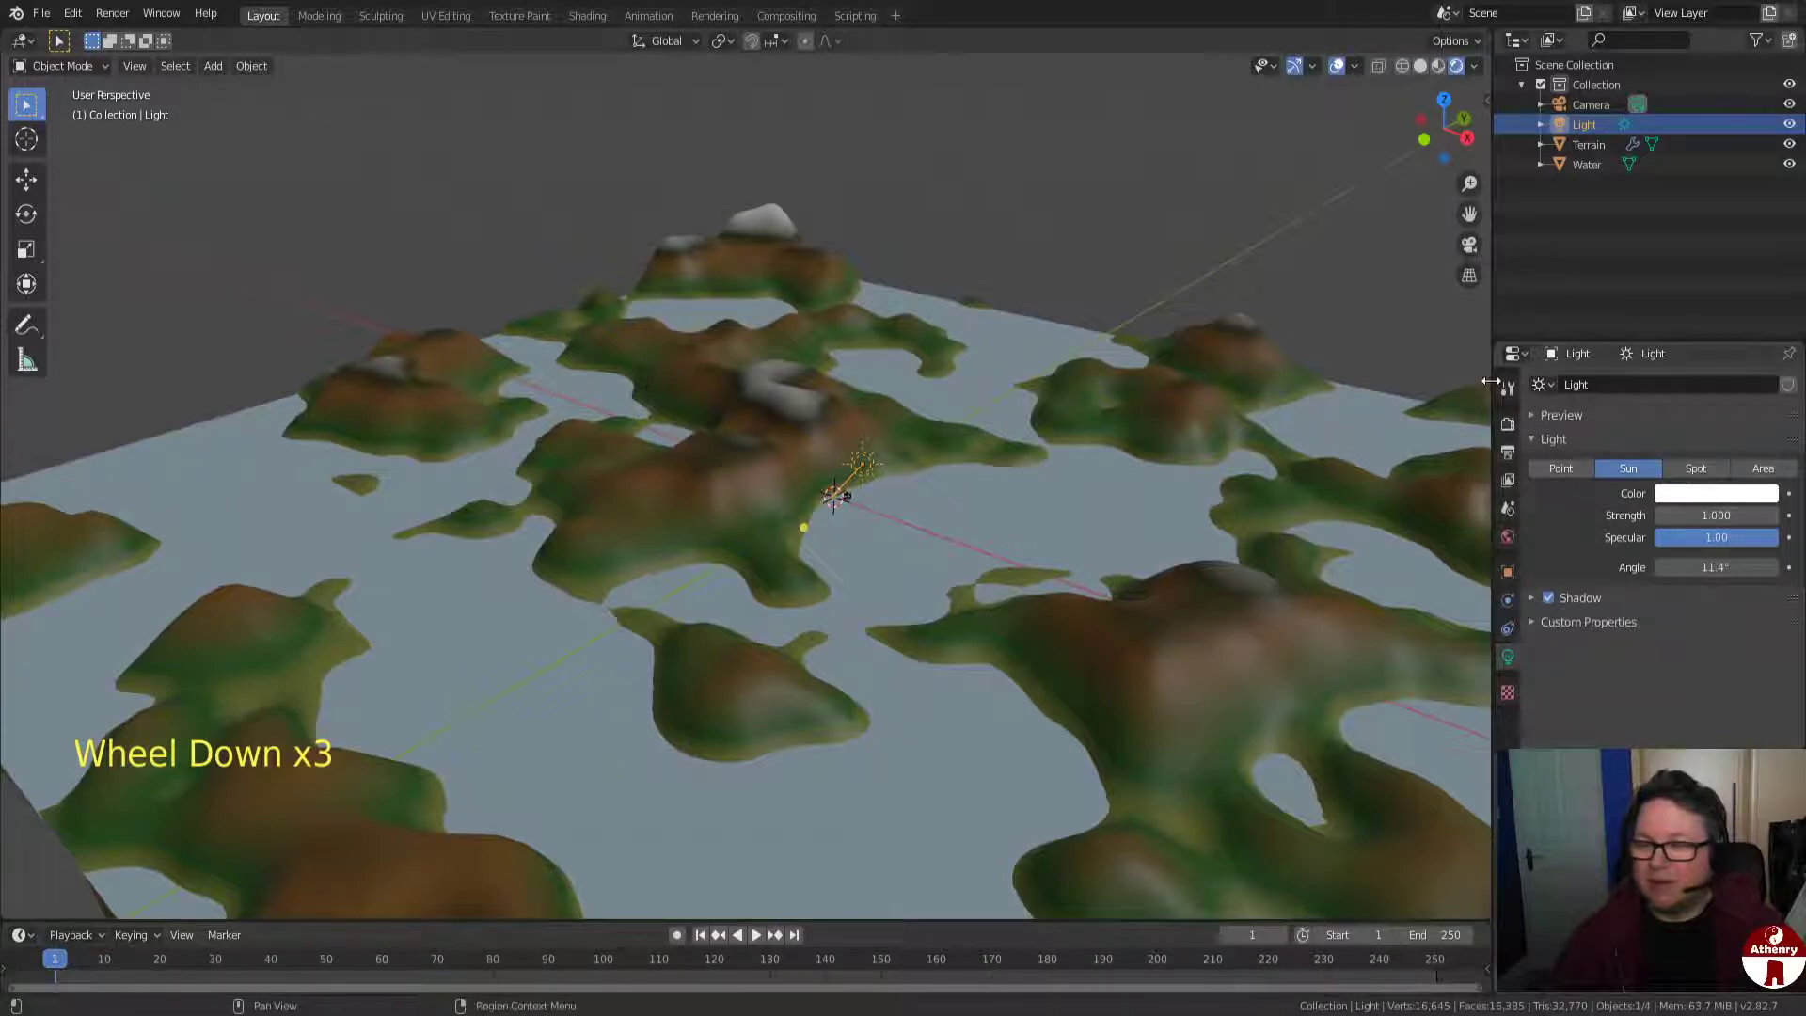
key("r")
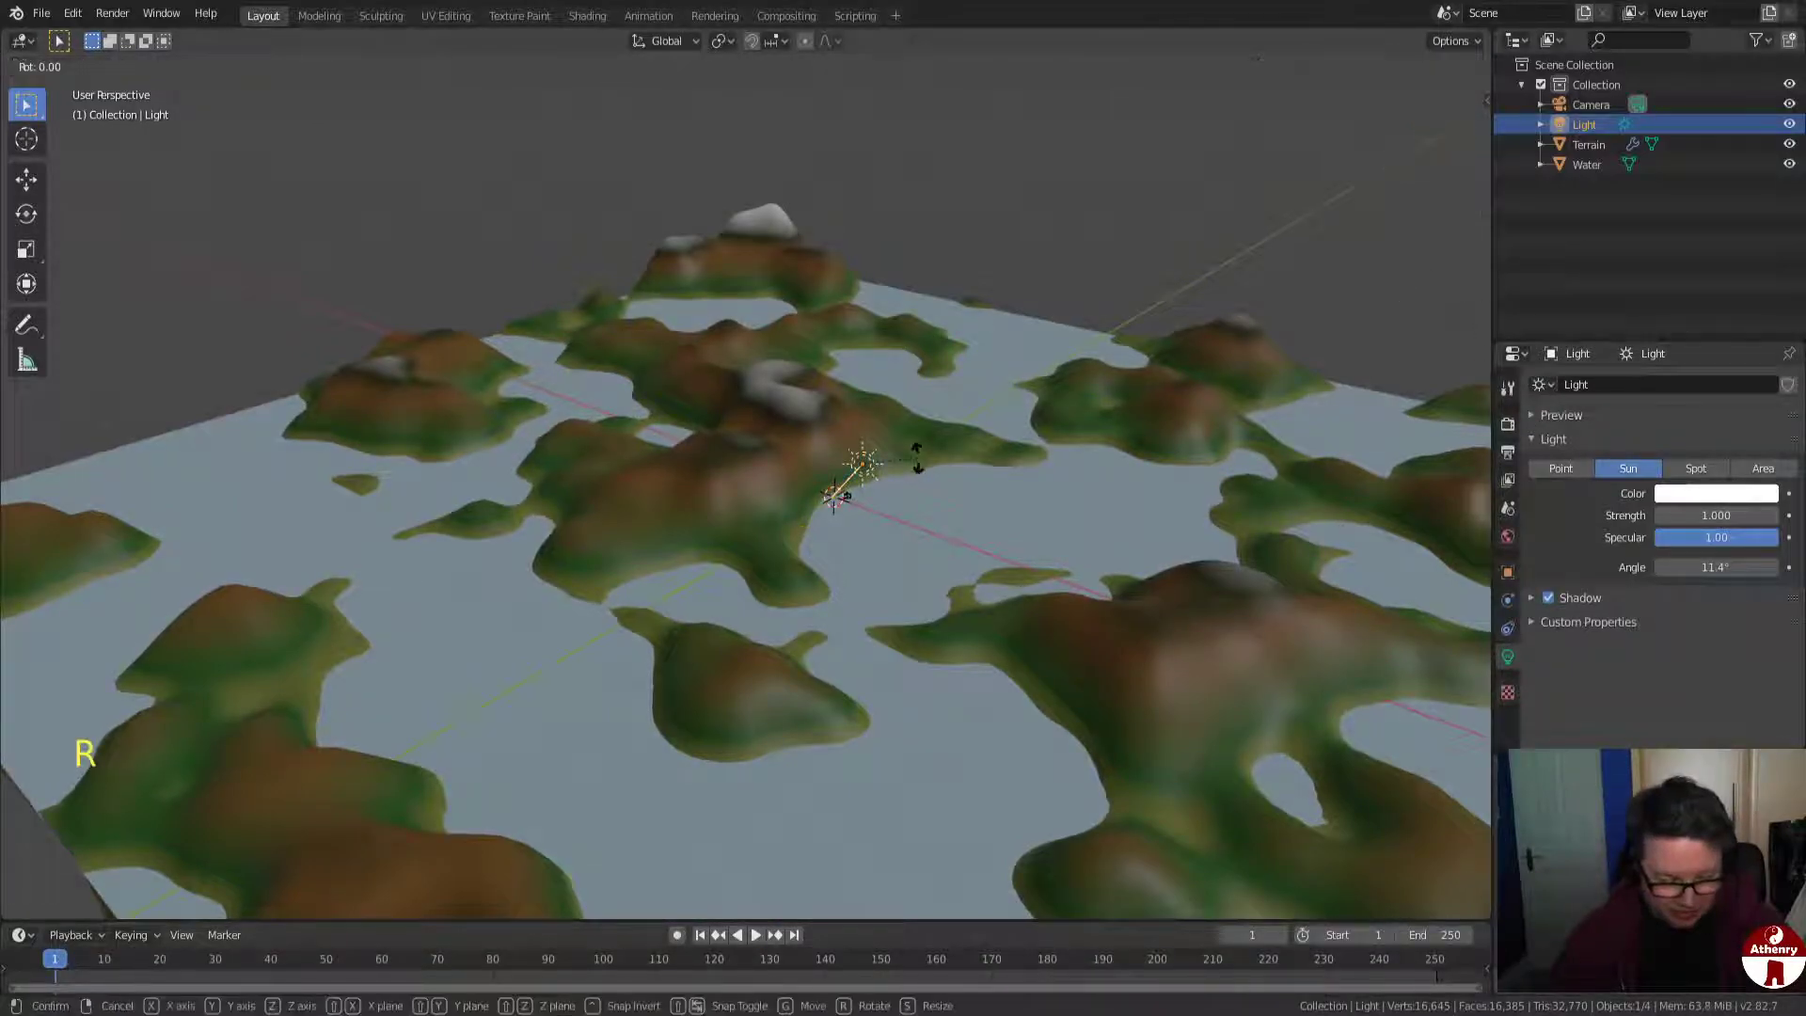
key("z")
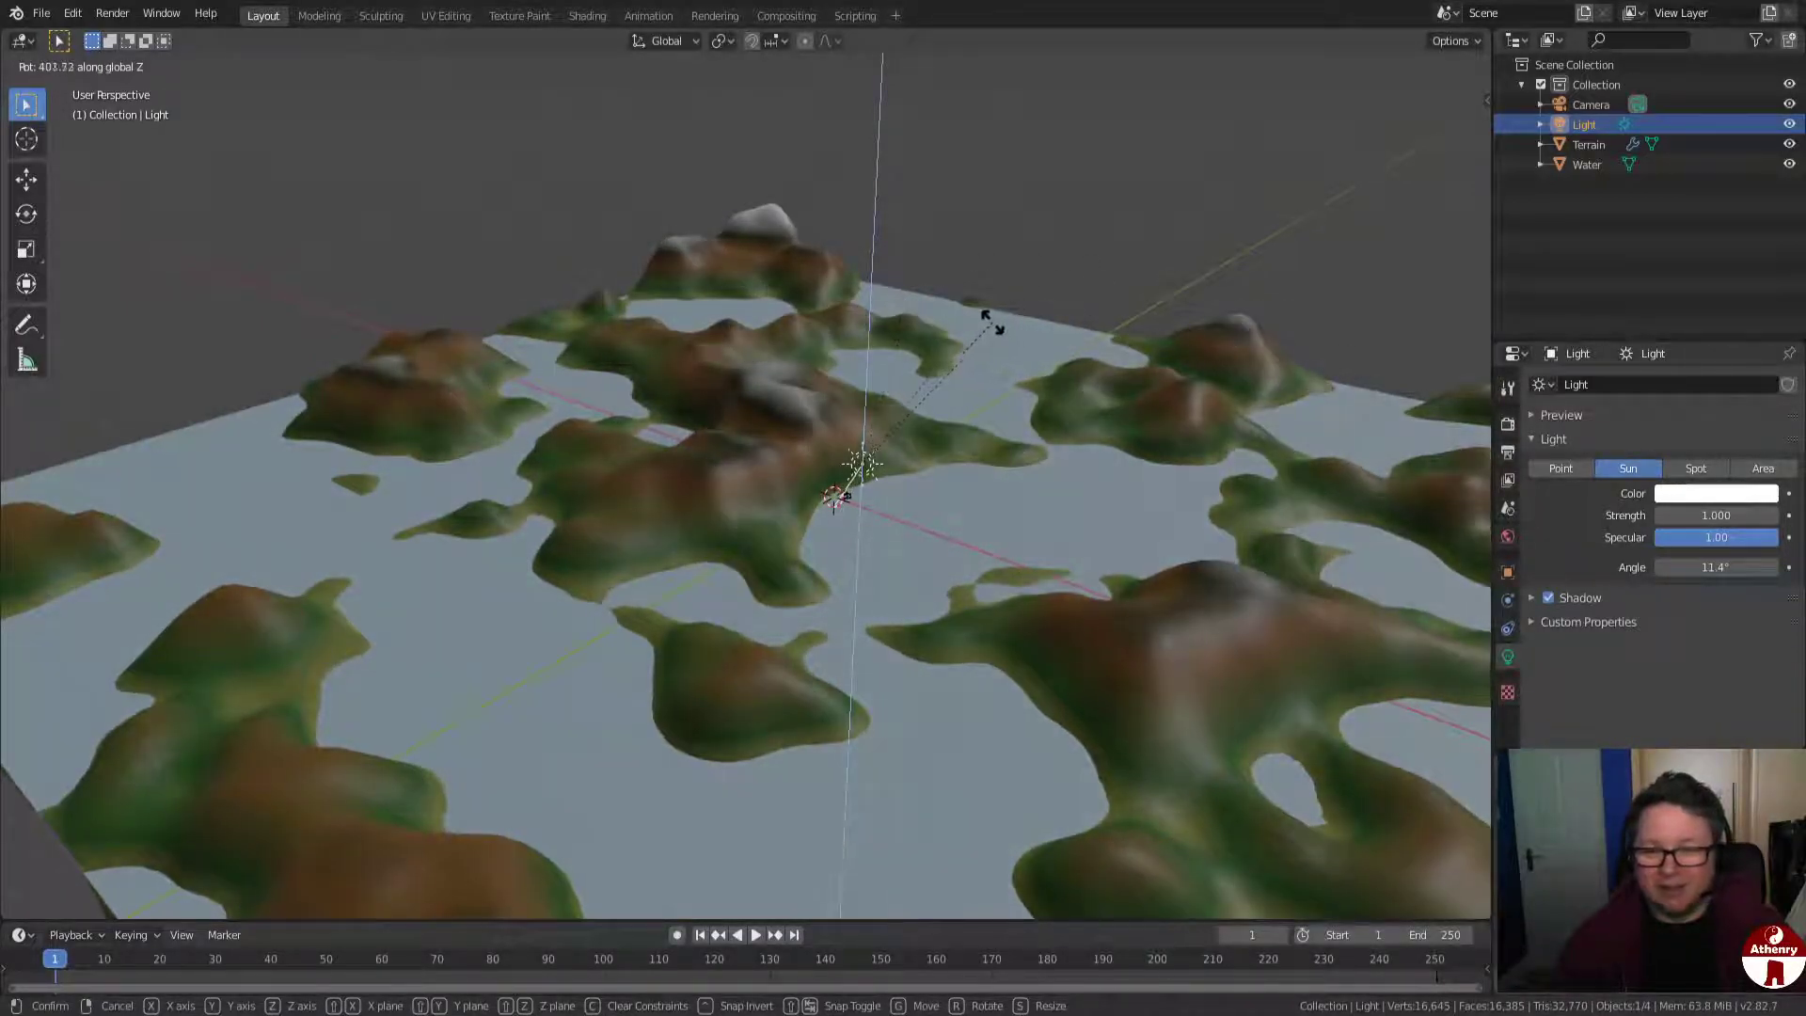
left_click(933, 309)
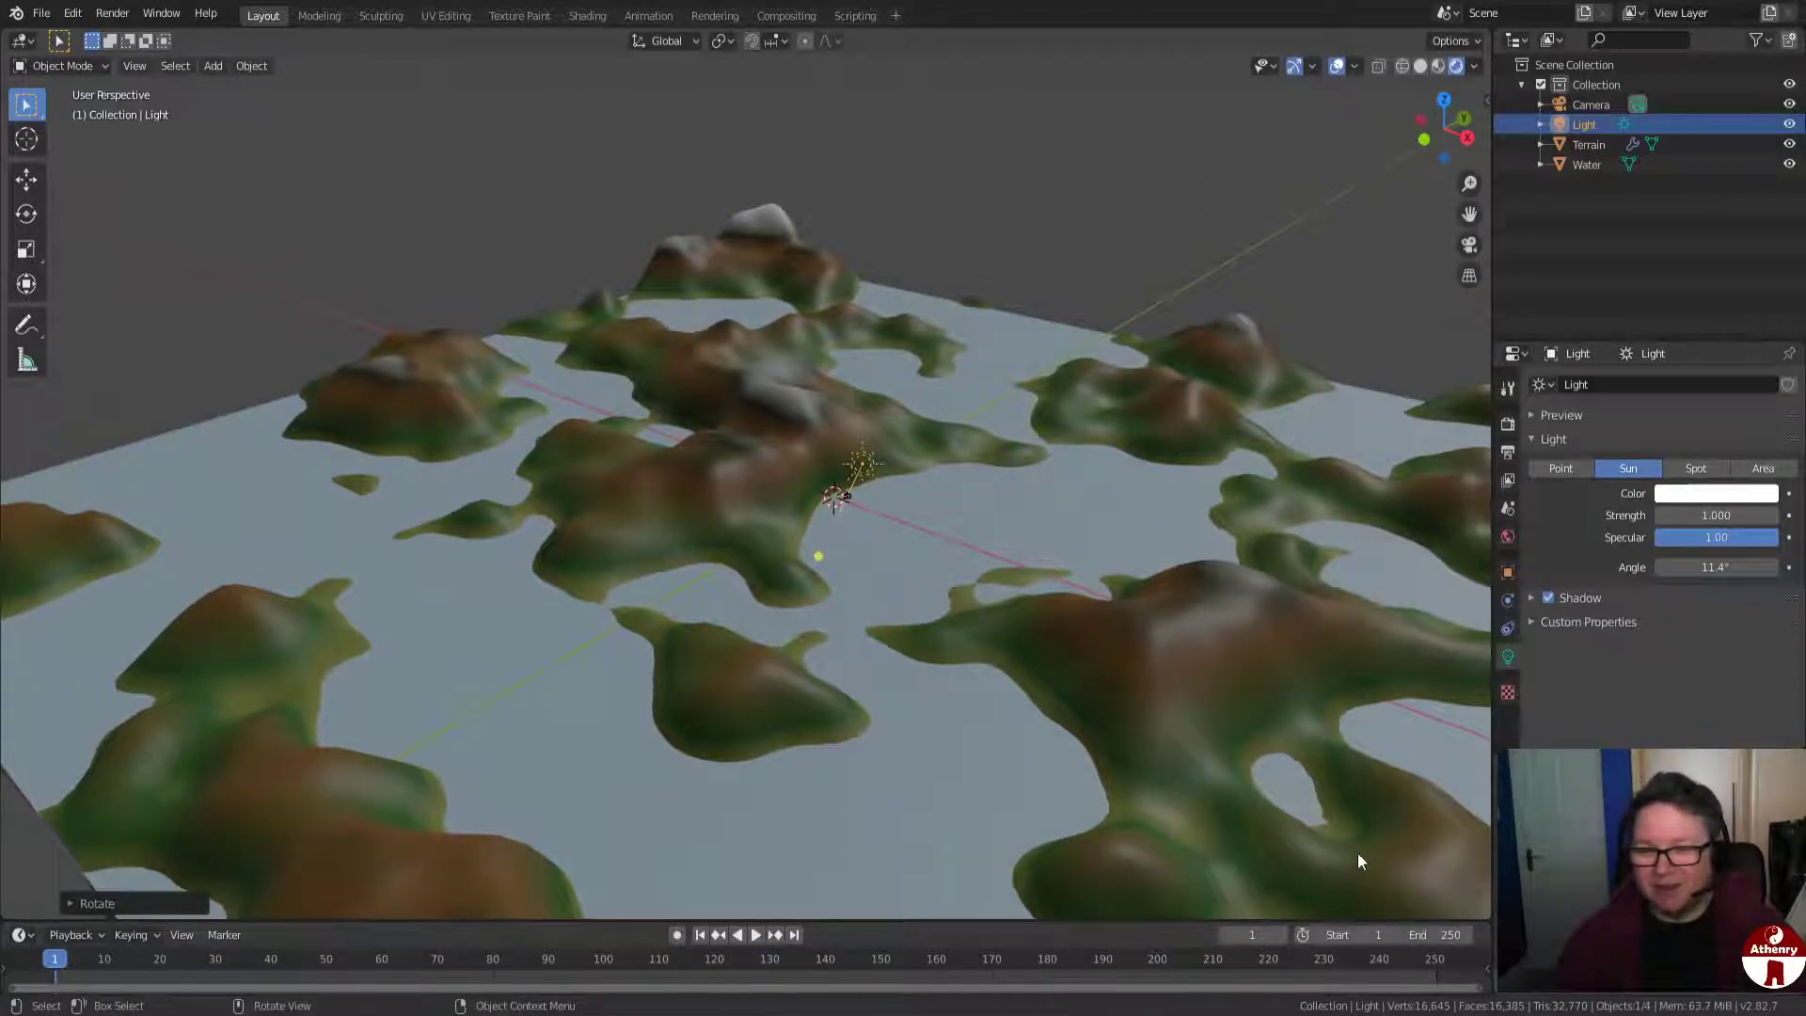
Set the Roughness of the Terrain's material to 0.742 to reduce the shine on the islands.
left_click(1169, 705)
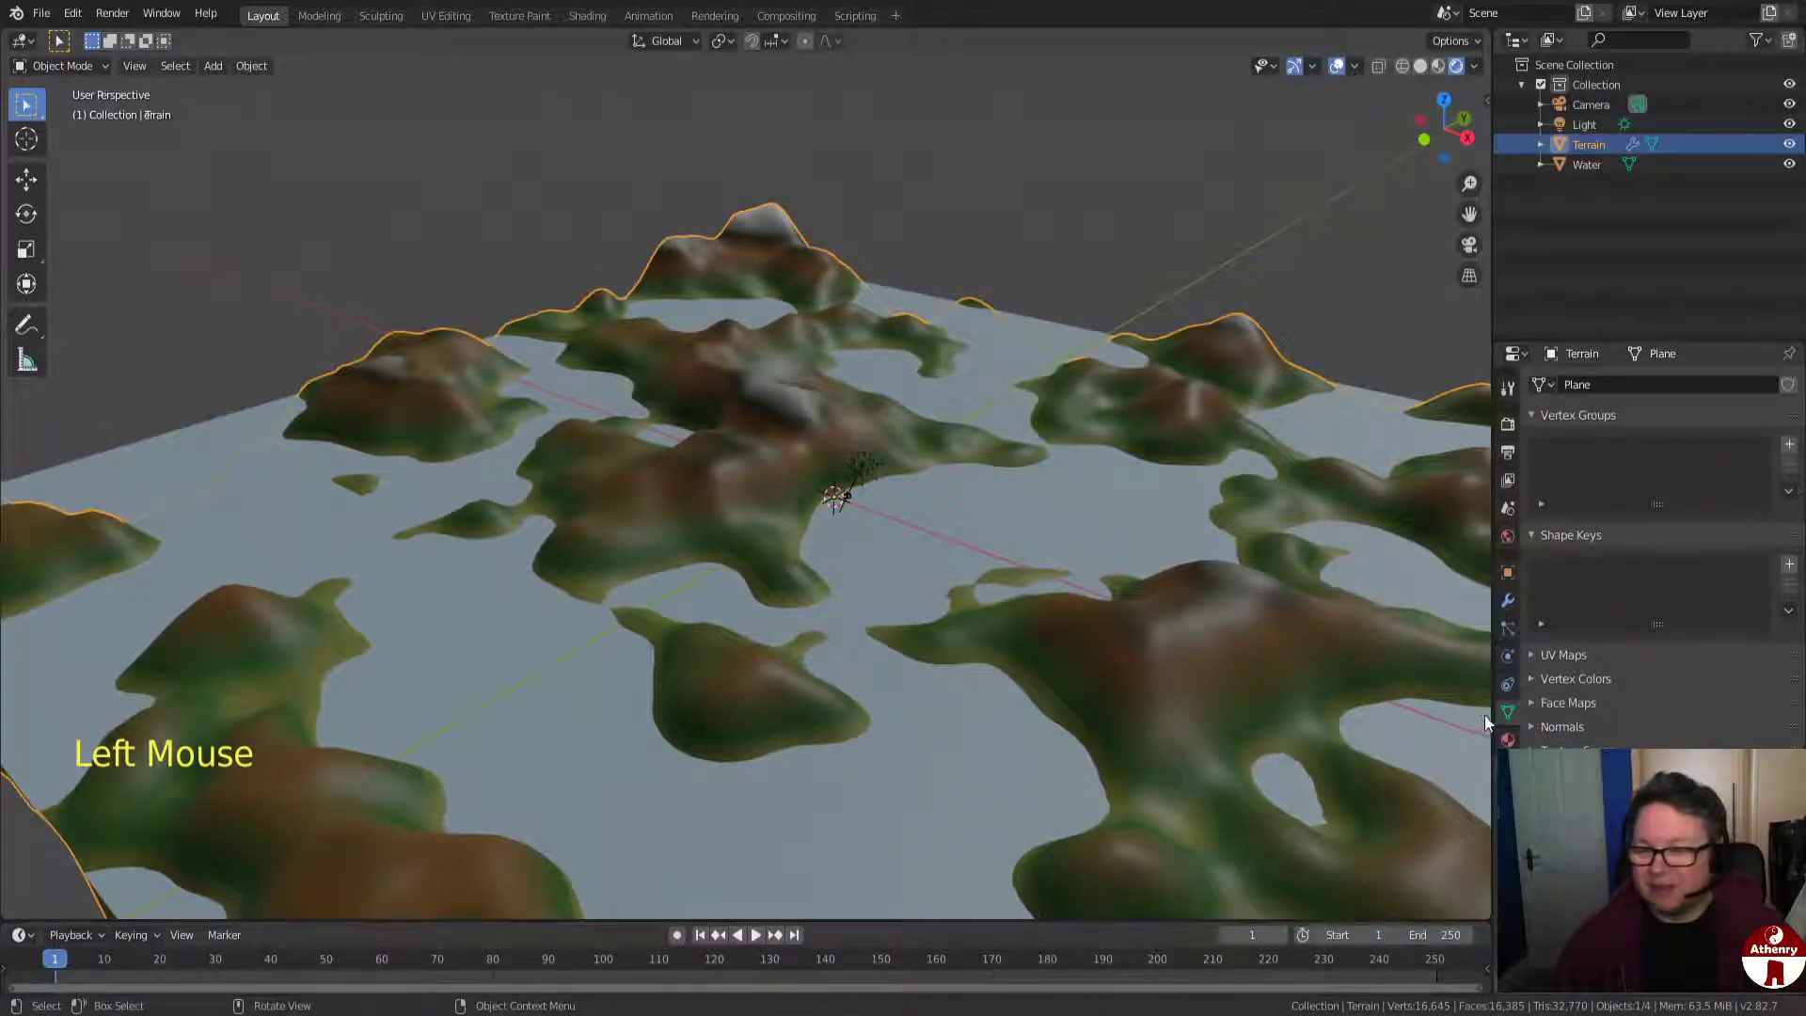
left_click(1508, 739)
scroll(1698, 578, "down", 3)
scroll(1702, 578, "down", 4)
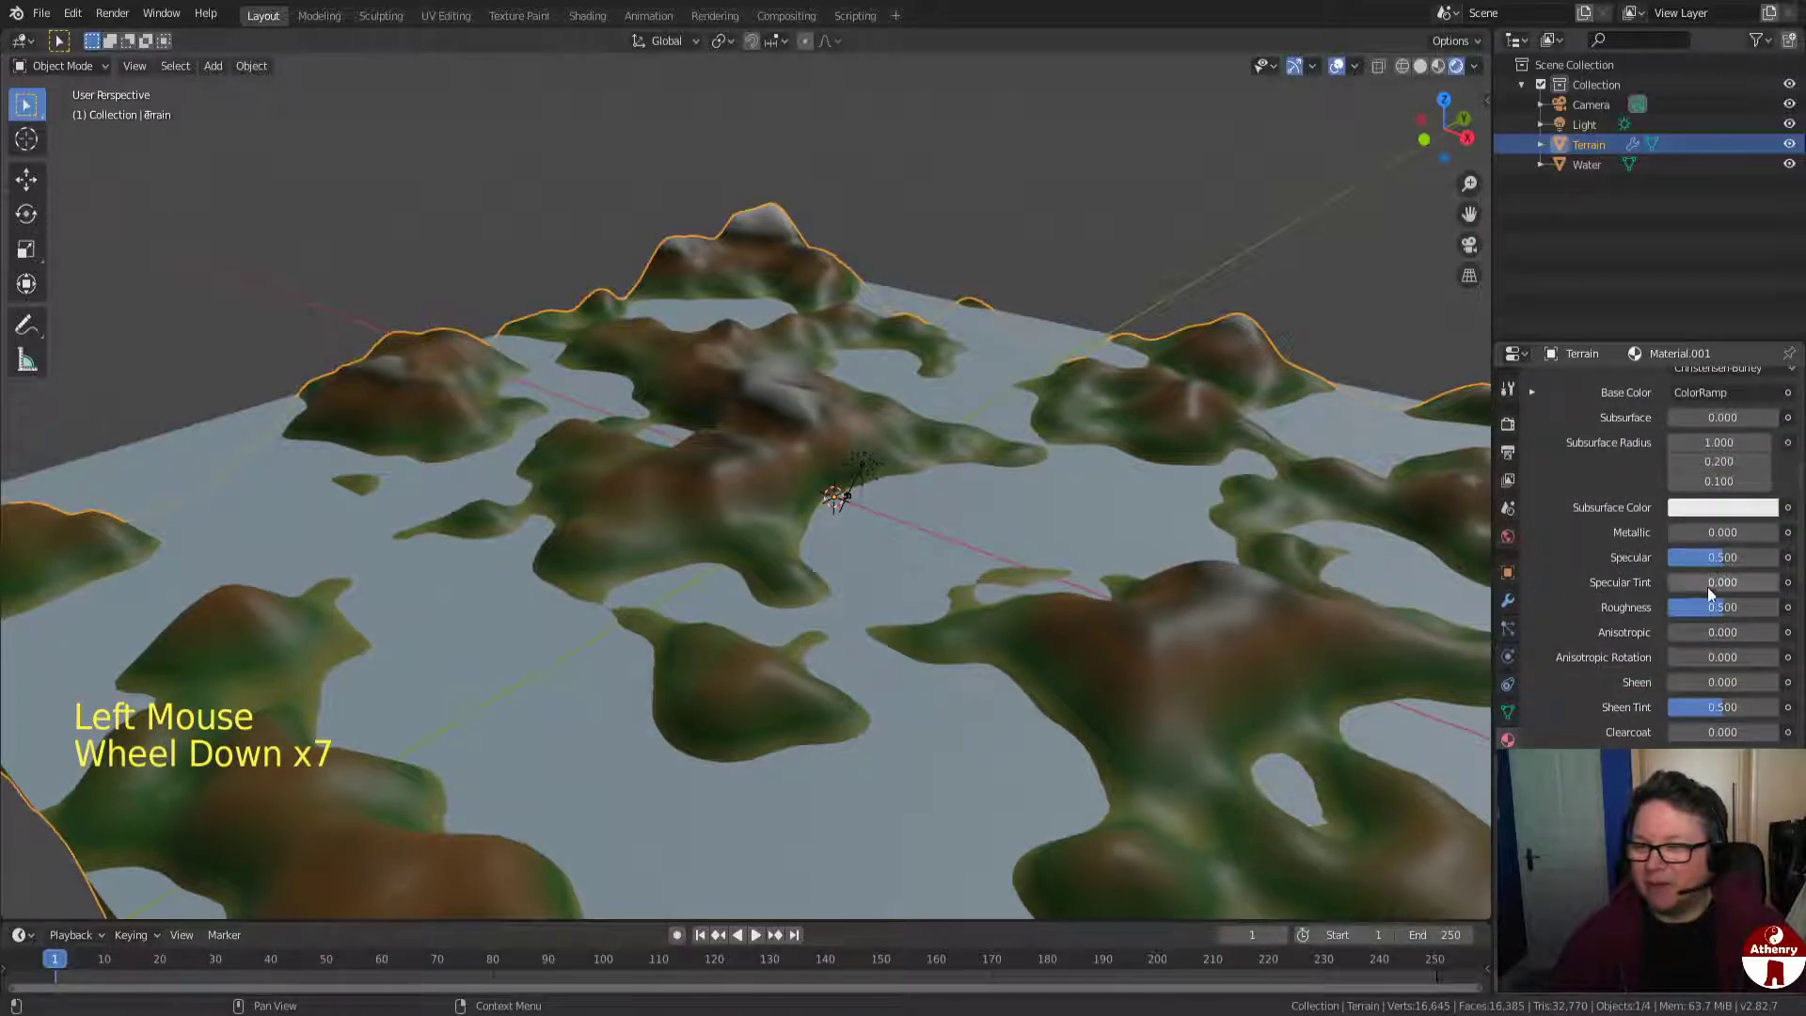
left_click_drag(1710, 607, 1737, 607)
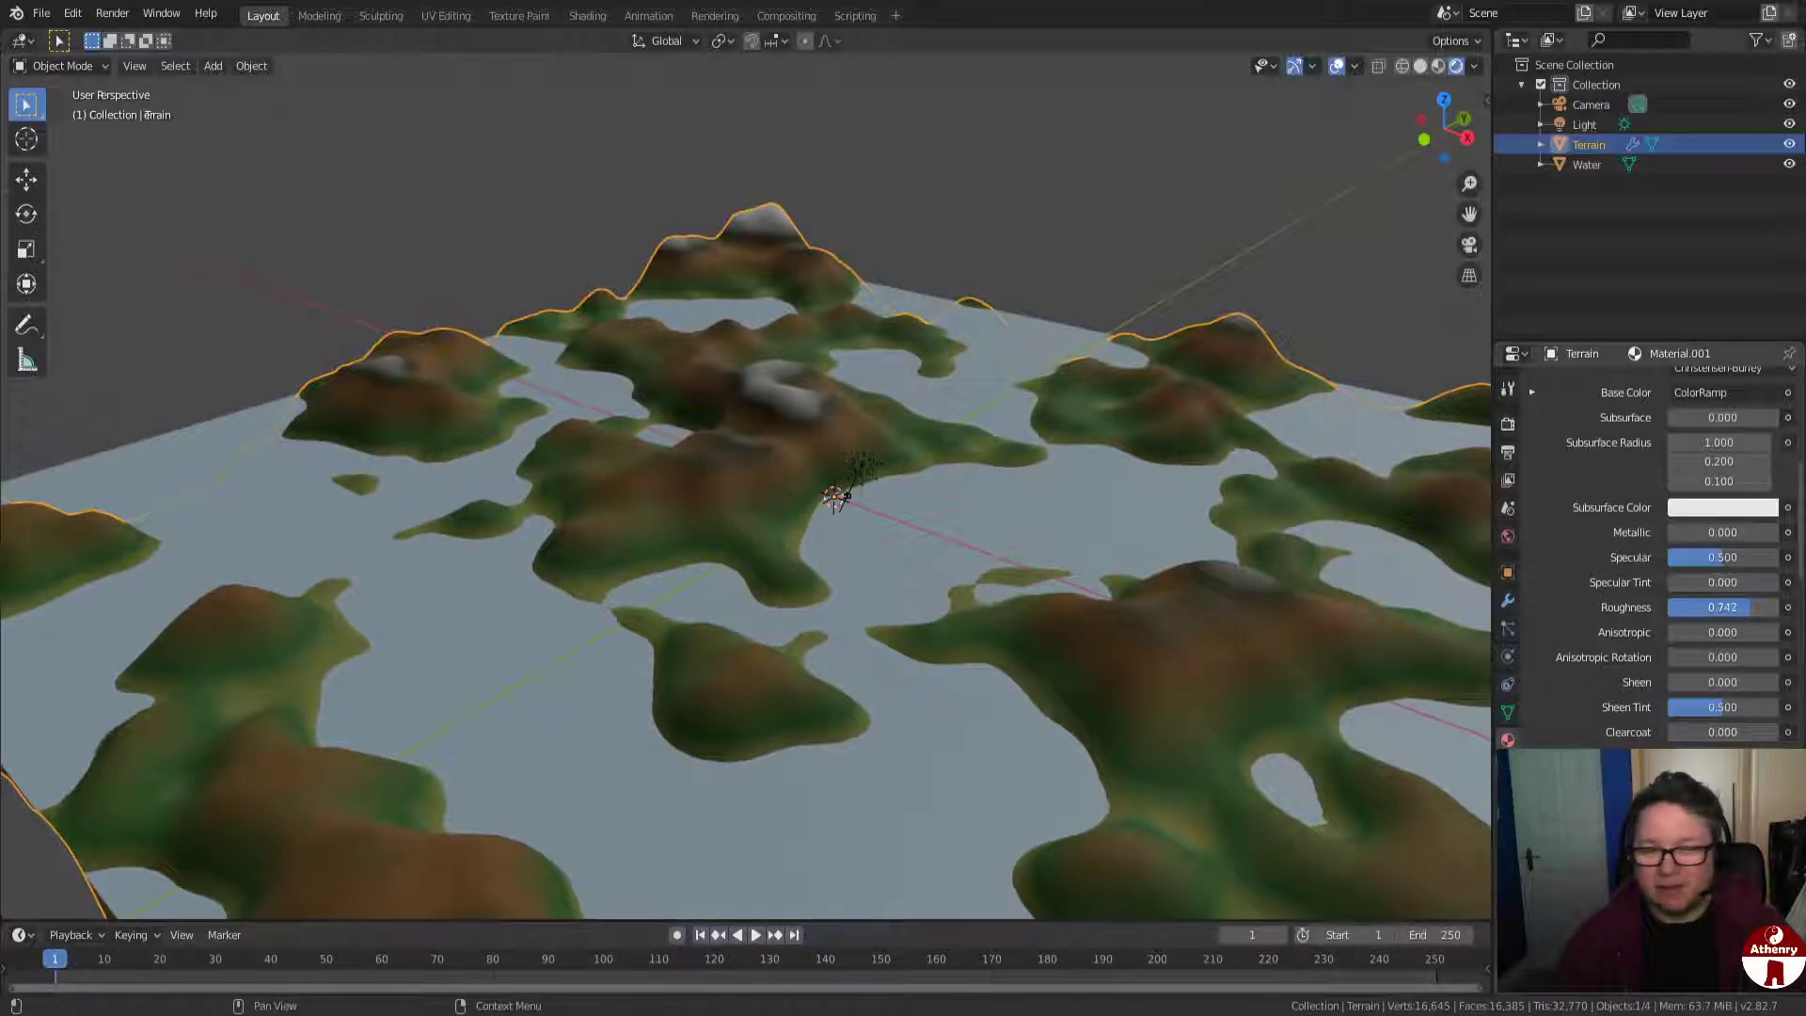
scroll(1169, 584, "up", 2)
scroll(1170, 584, "down", 2)
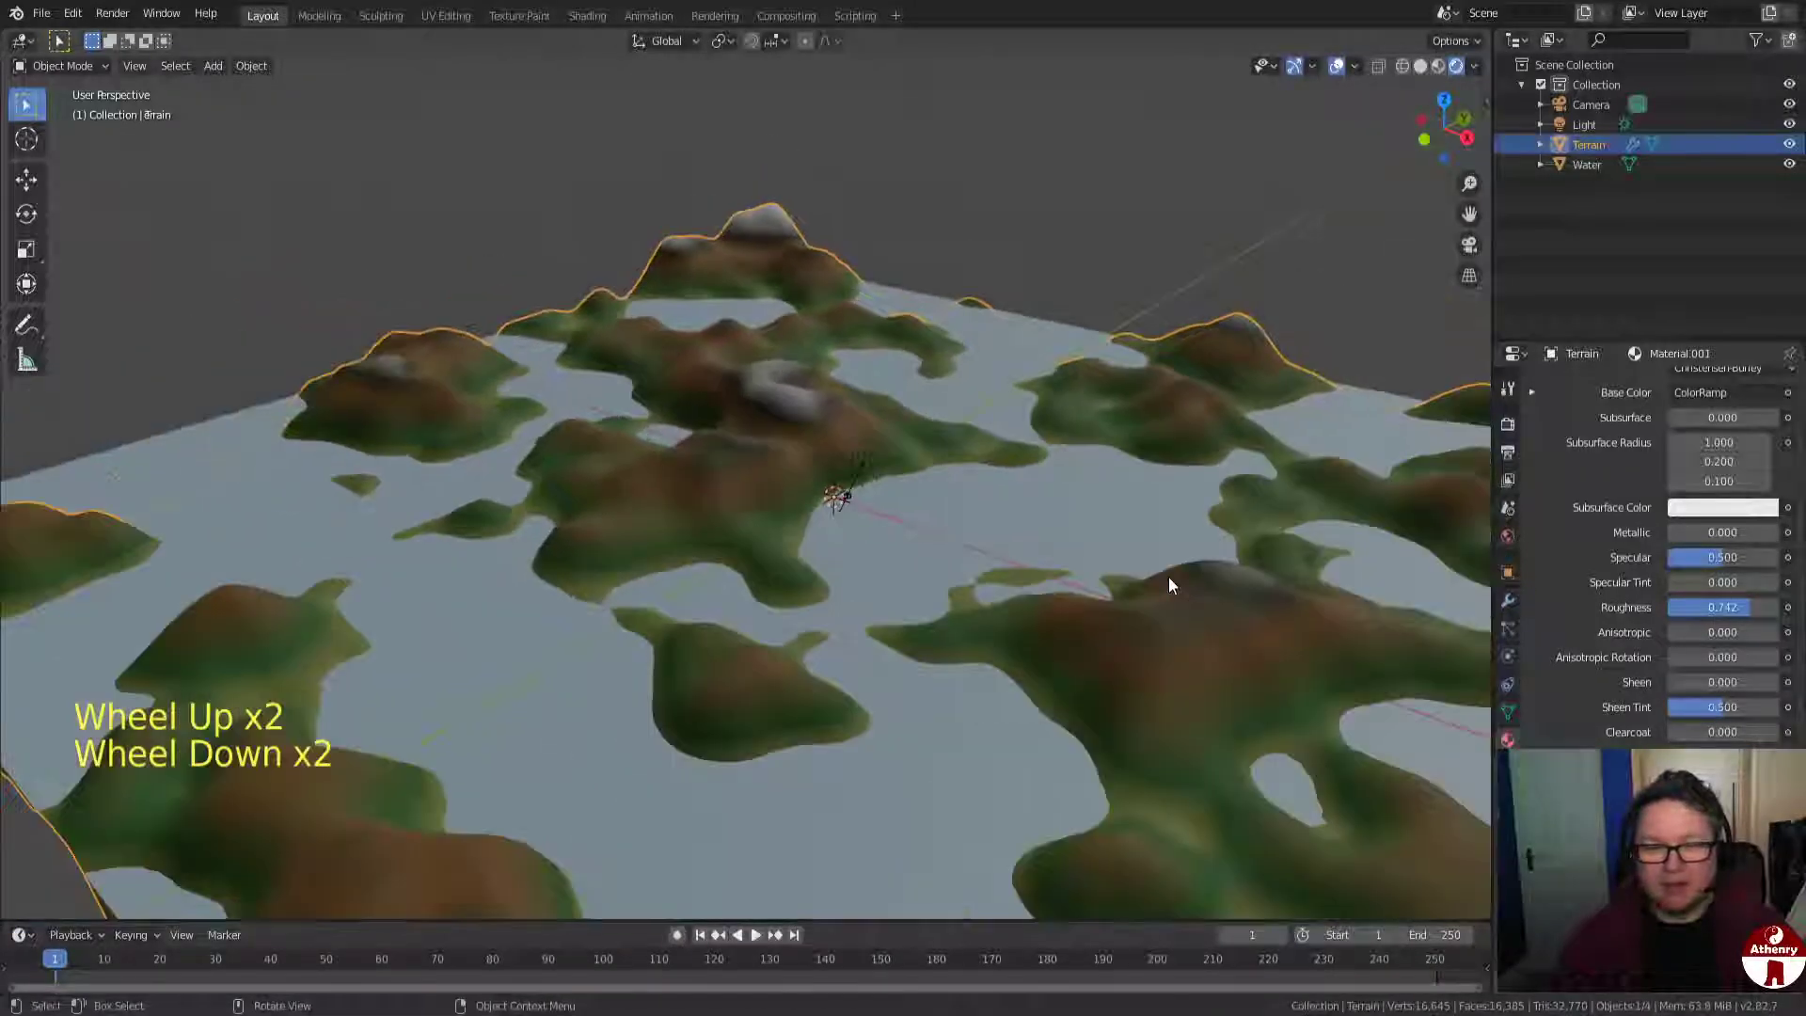
Set the Water material's Roughness to 0.108 and Metallic to 0.508 to make the sea more reflective.
left_click(1088, 520)
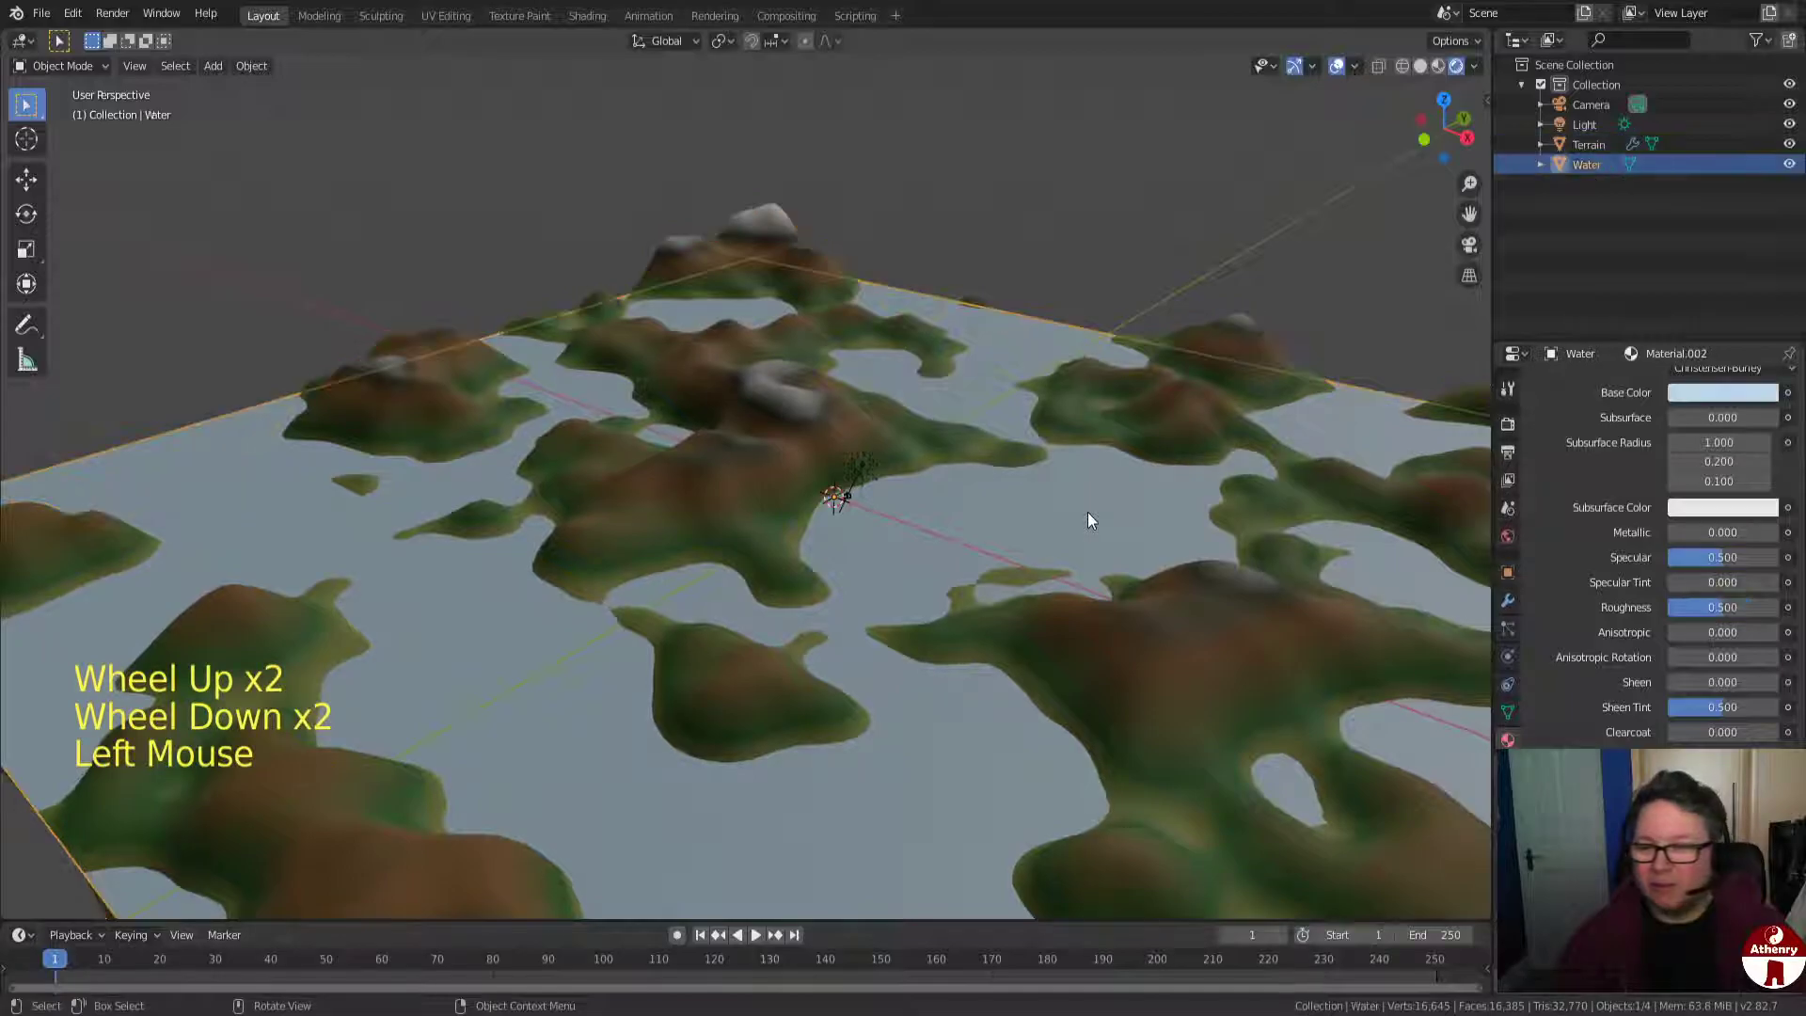
left_click_drag(1719, 608, 1677, 608)
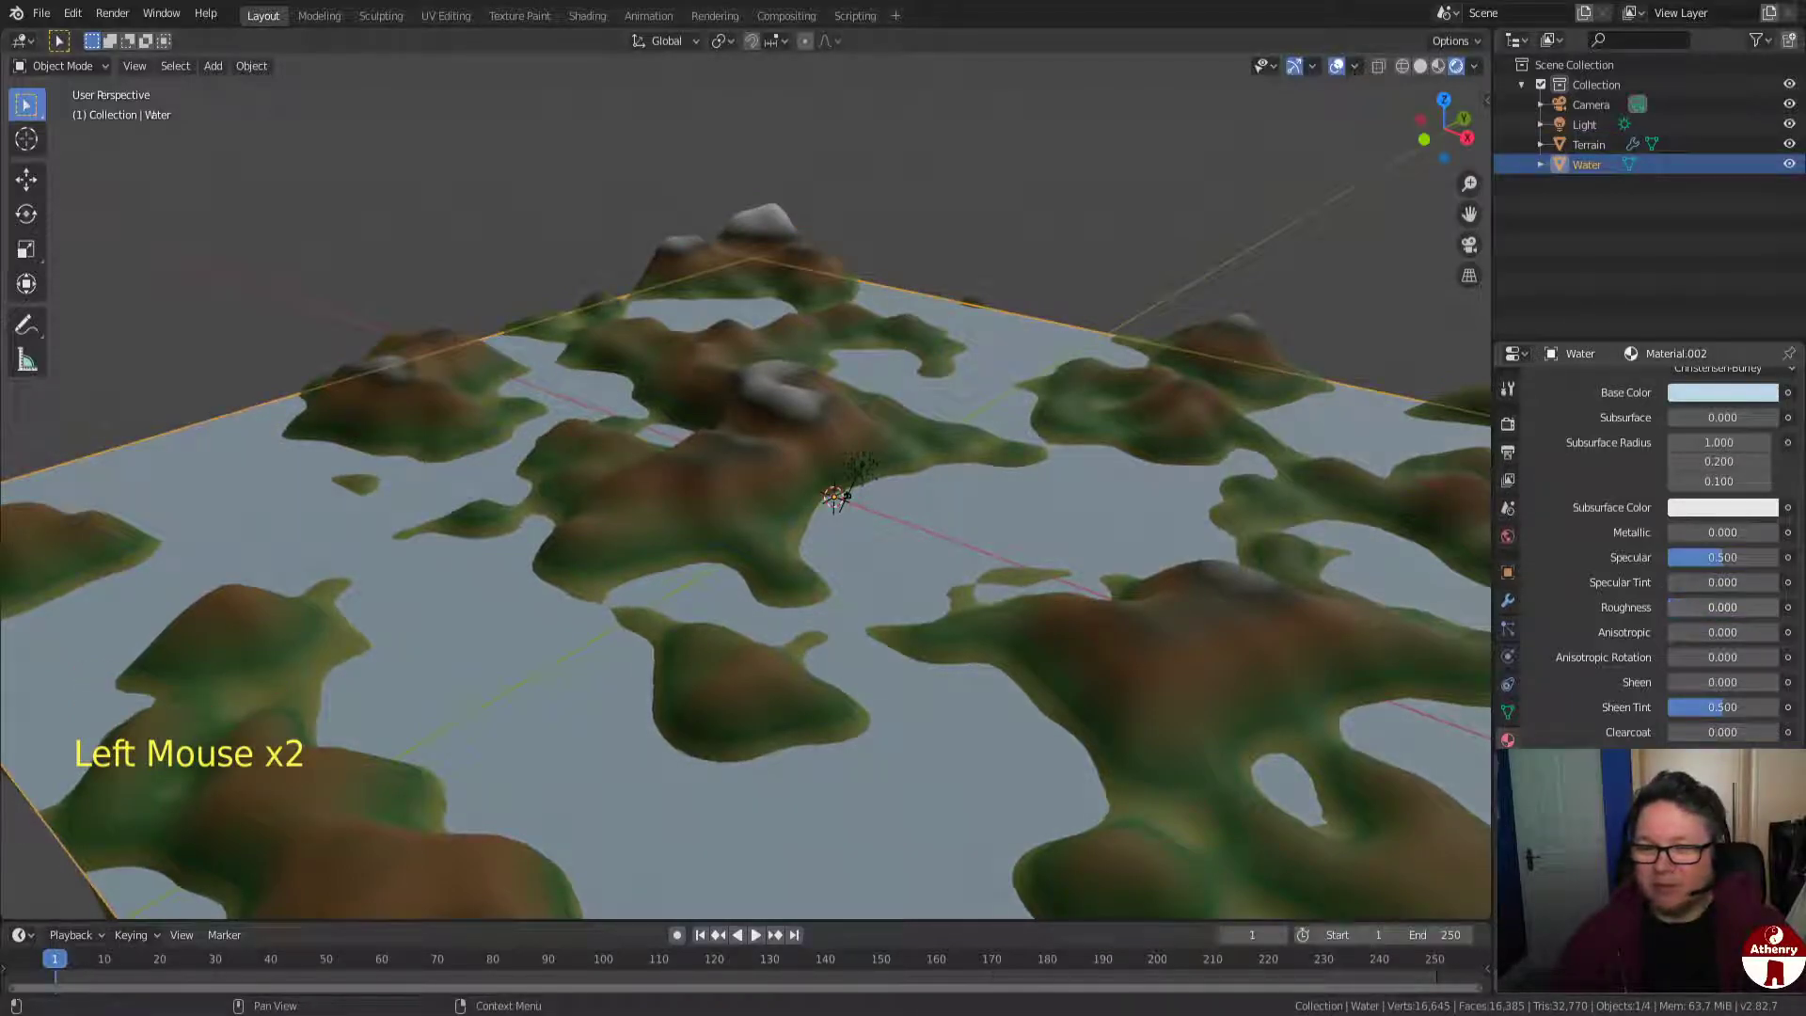
left_click_drag(1684, 532, 1727, 533)
Examine the water's surface between the islands up close and from a lower viewing angle.
scroll(1130, 604, "up", 1)
mouse_move(1130, 604)
middle_mouse_down()
mouse_move(1138, 575)
mouse_move(1121, 602)
middle_mouse_up()
scroll(1136, 583, "up", 2)
scroll(1137, 593, "down", 5)
scroll(1119, 600, "up", 3)
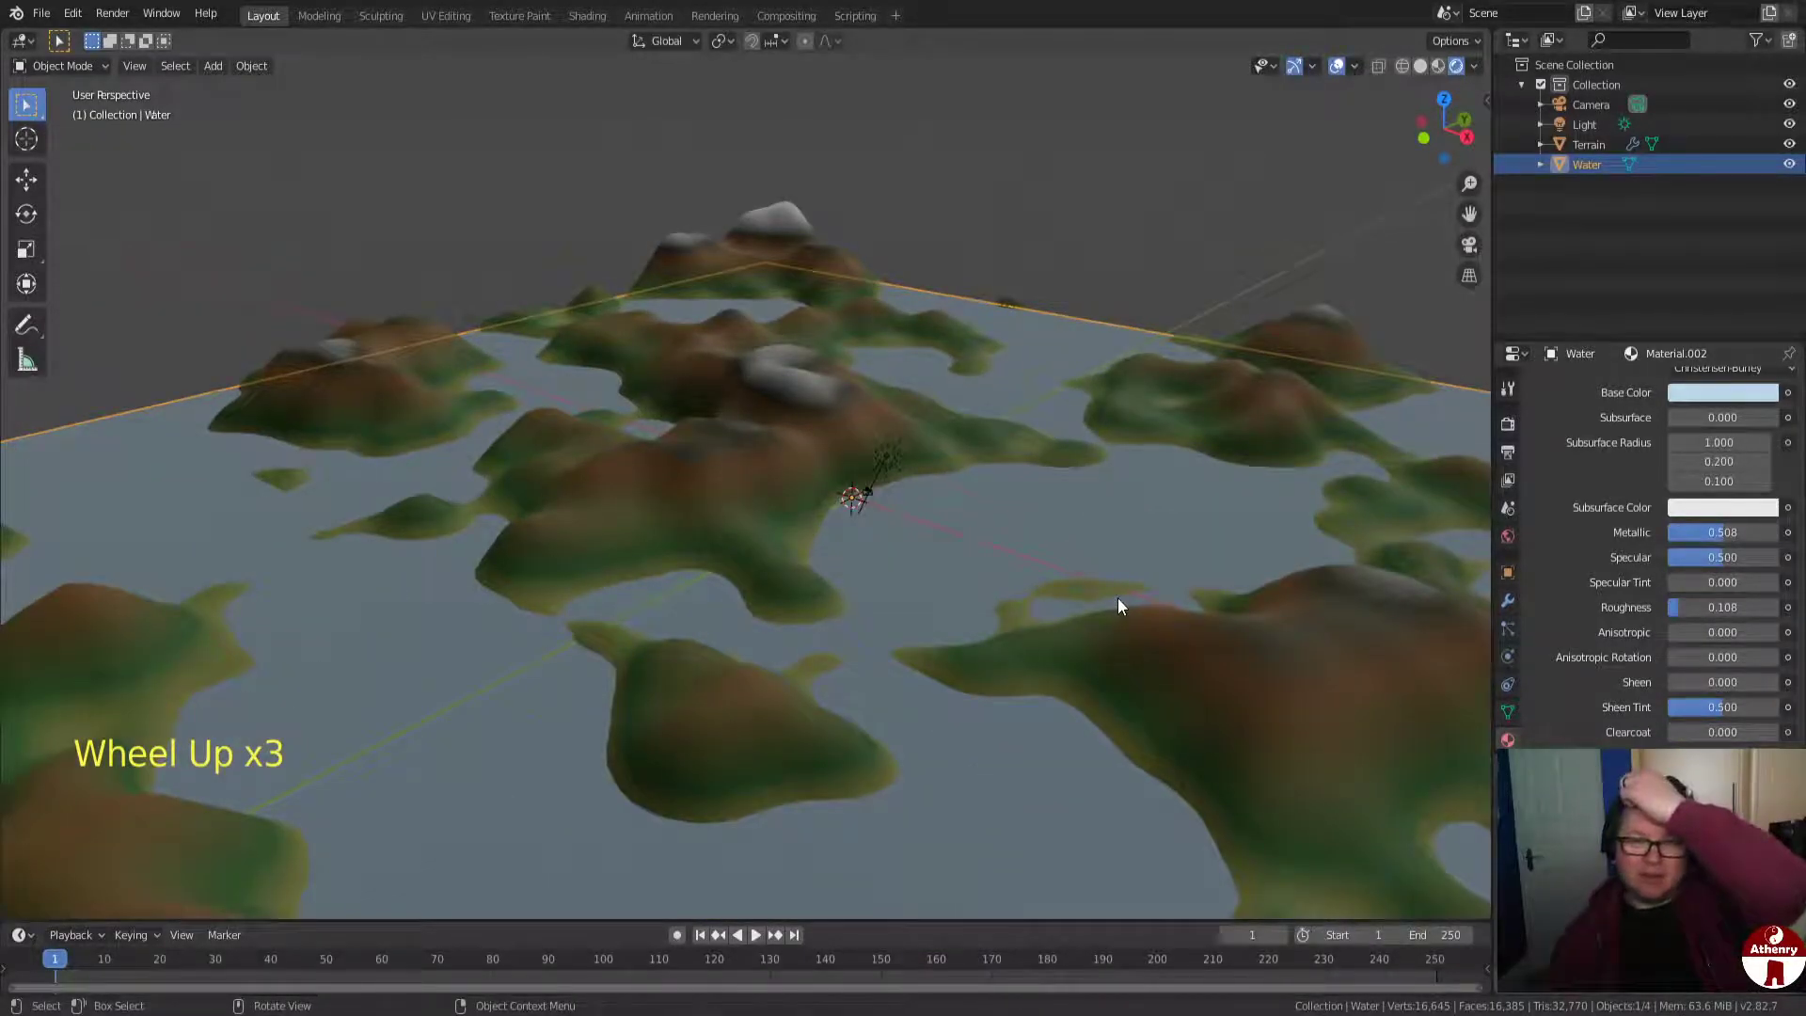
scroll(1118, 602, "up", 1)
middle_click_drag(1108, 579, 1001, 590)
scroll(999, 592, "up", 1)
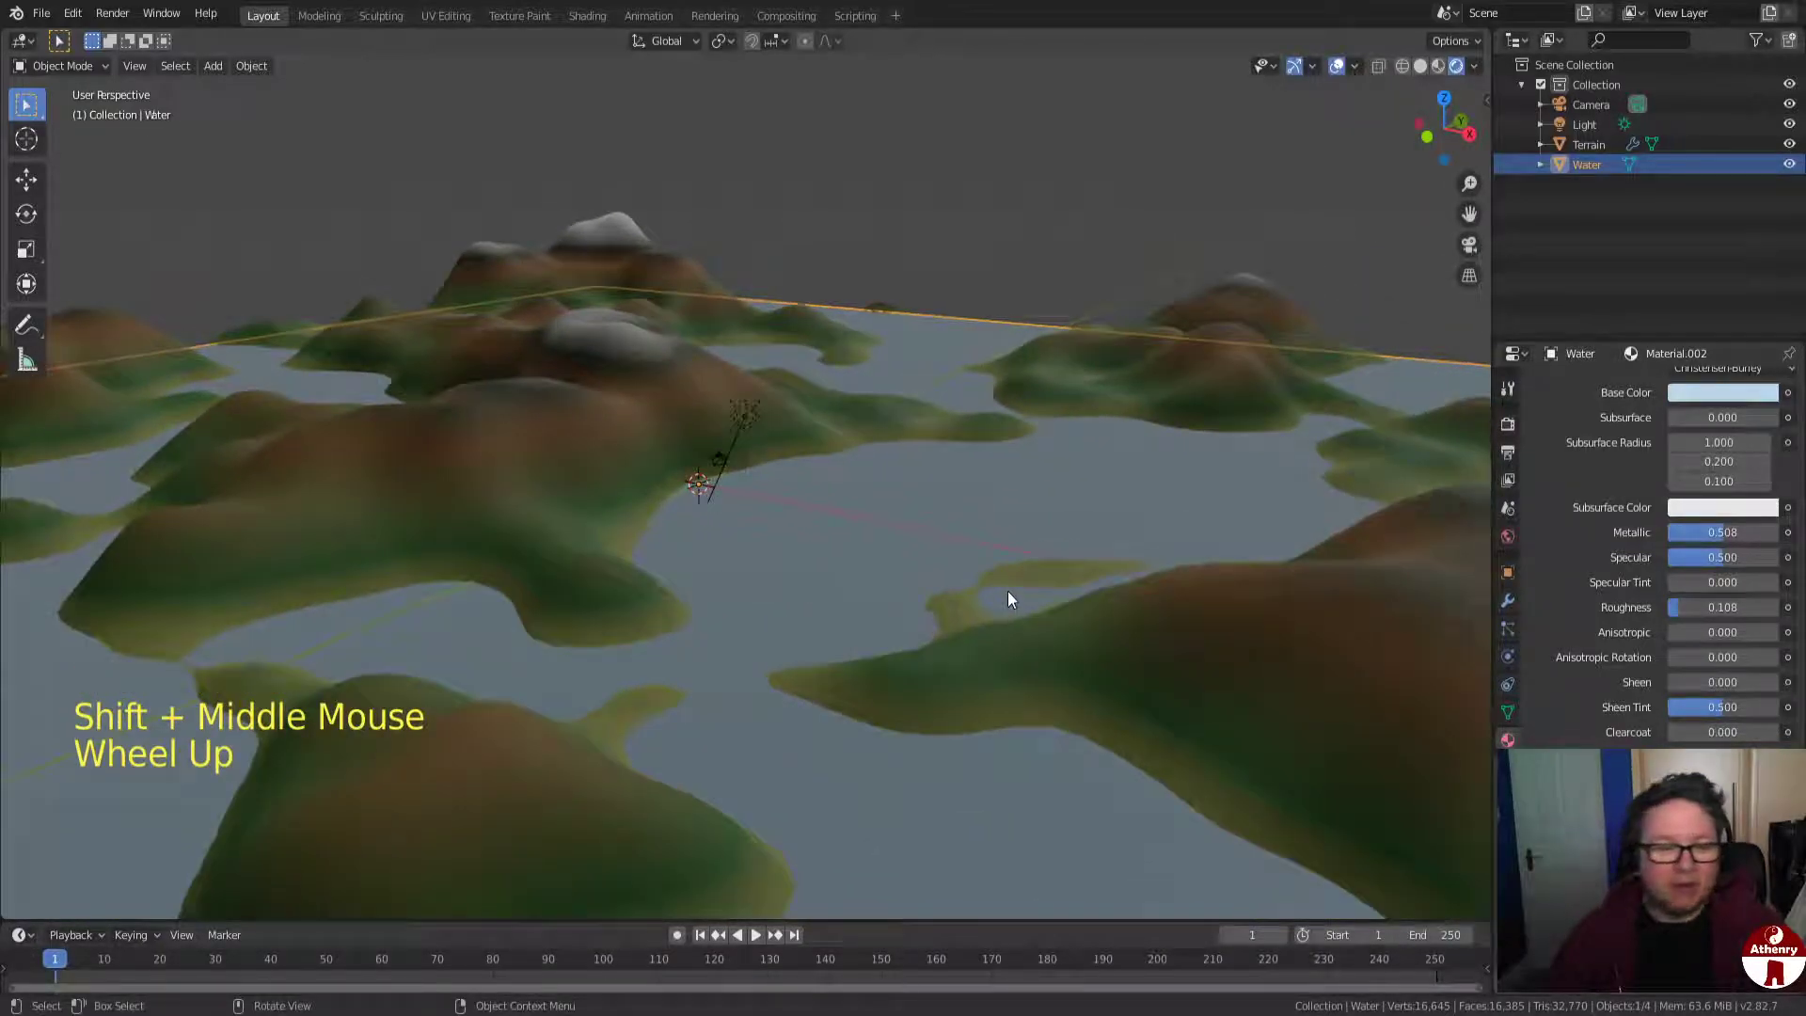
mouse_move(1007, 593)
middle_mouse_down()
mouse_move(950, 598)
mouse_move(1005, 564)
middle_mouse_up()
Deselect the Water plane and inspect the rendered islands and sea from other sides of the landscape.
left_click(1062, 216)
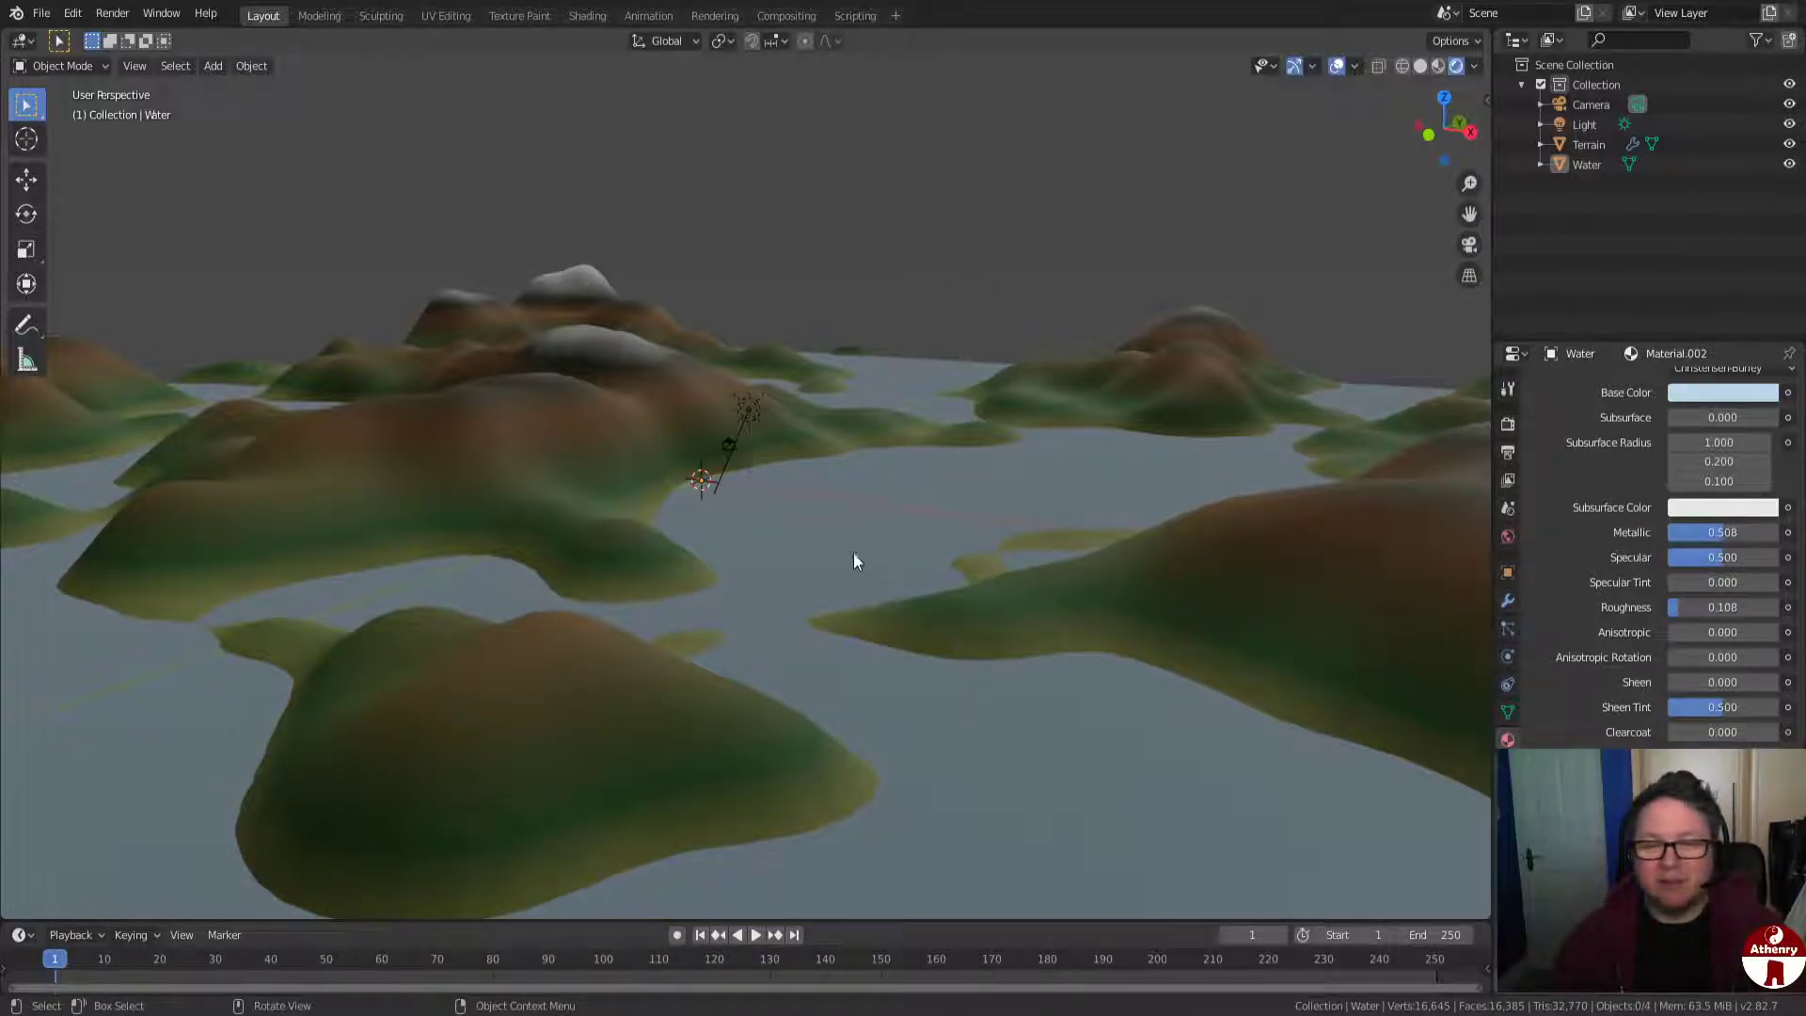
middle_click_drag(1048, 621, 1269, 628)
scroll(1005, 595, "up", 2)
scroll(1003, 557, "up", 1)
scroll(1330, 591, "down", 1)
scroll(1270, 635, "down", 2)
middle_click_drag(909, 648, 1014, 666)
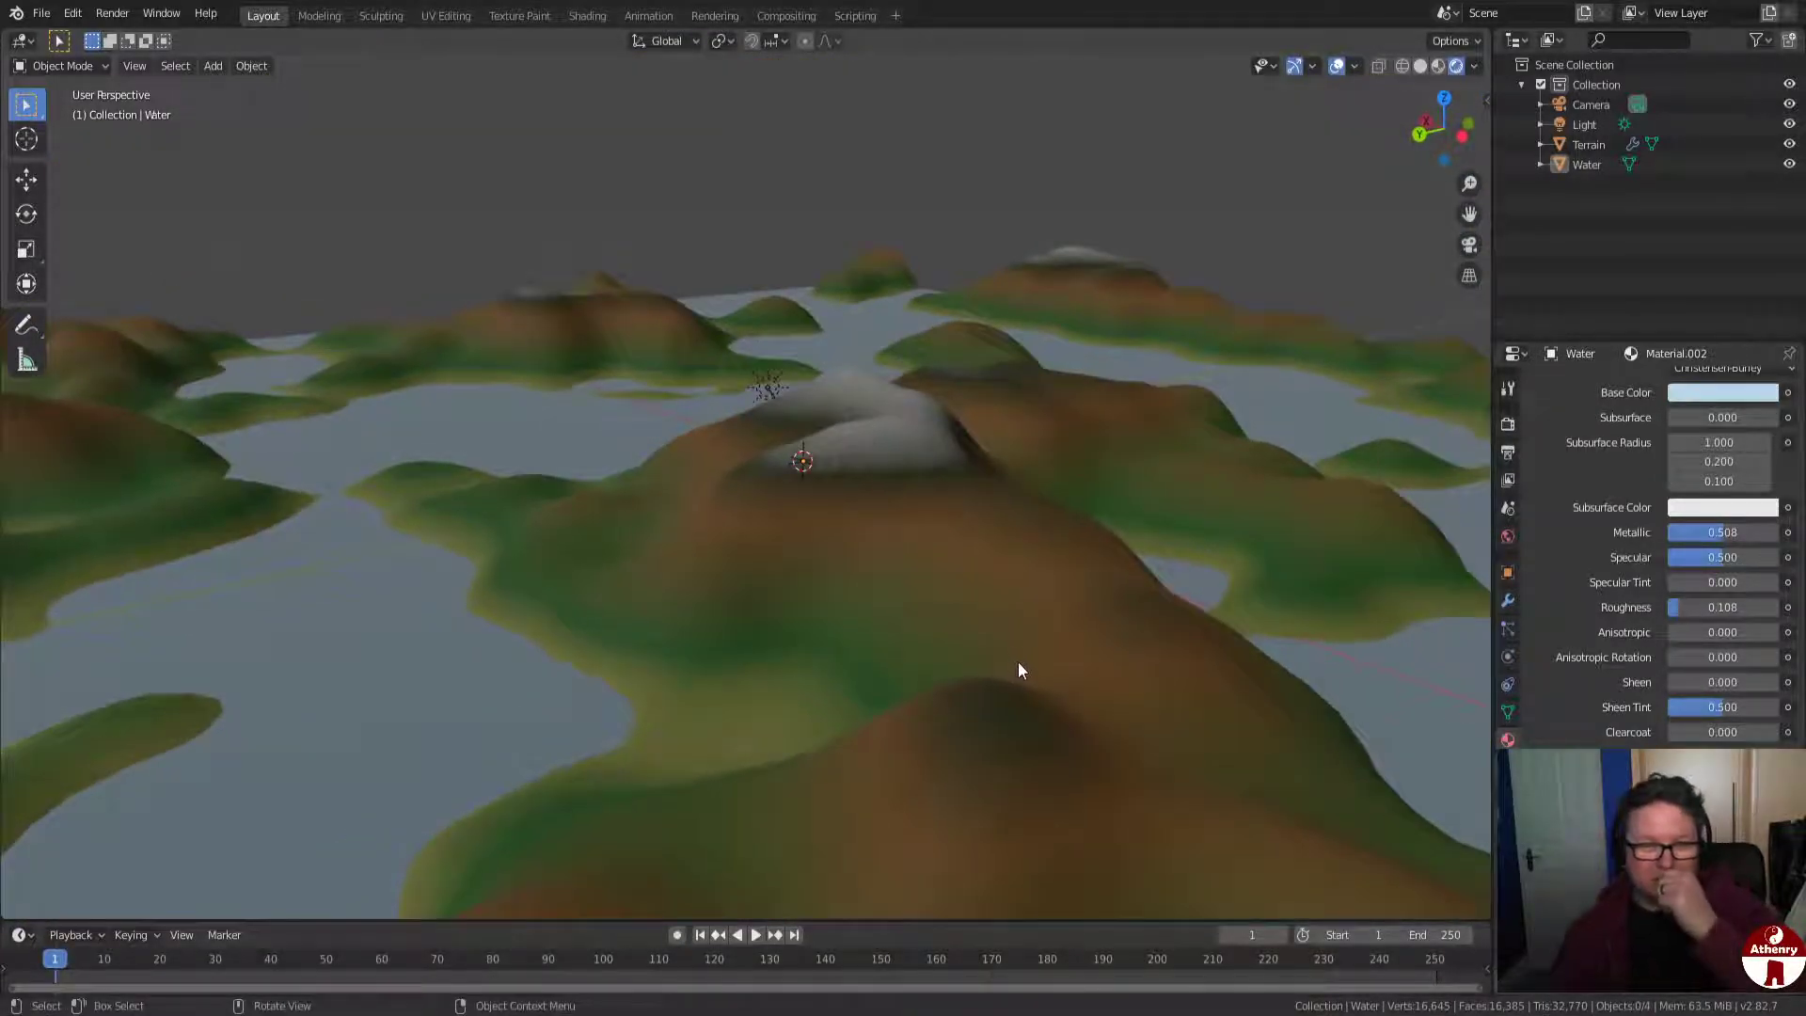
scroll(1020, 669, "down", 1)
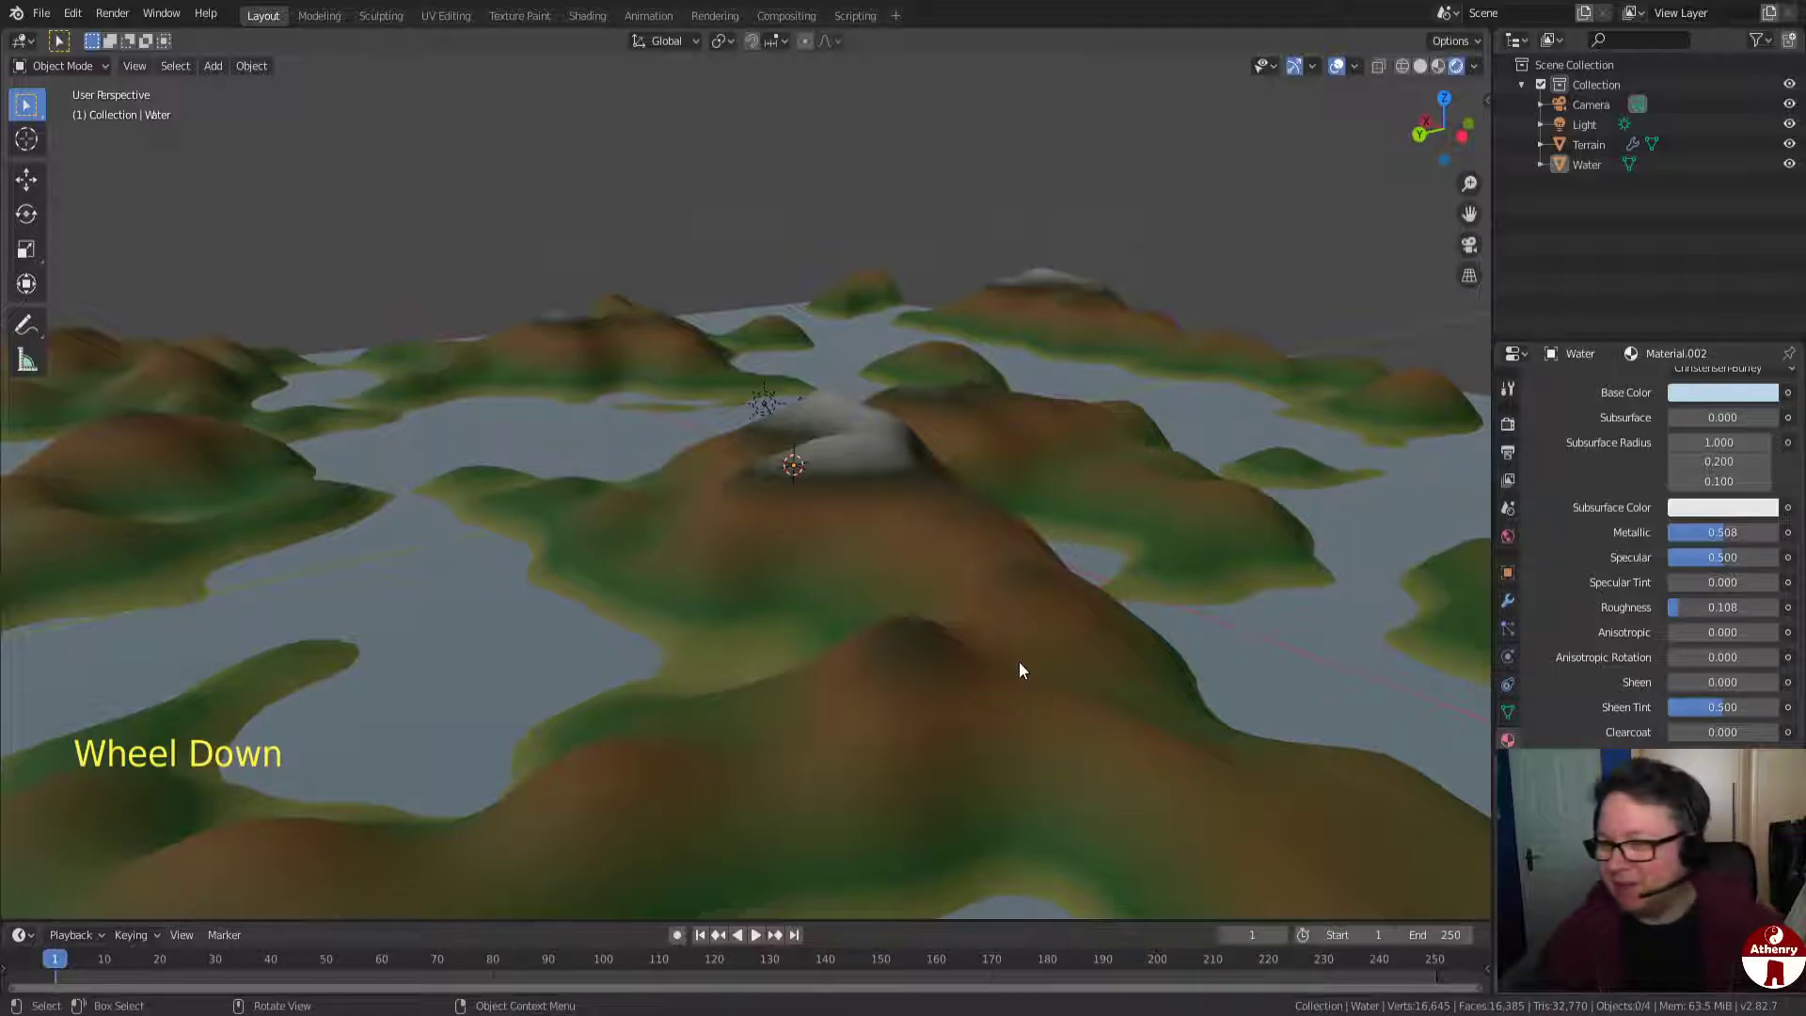